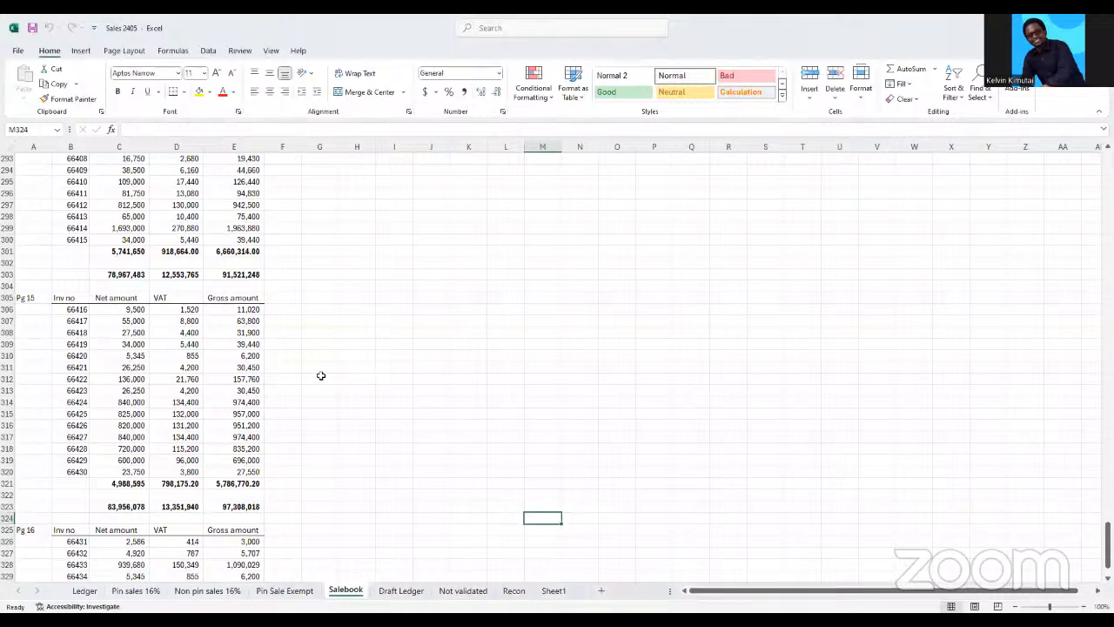
Enter the shortcut notes "contr +c" in K301 and "contr+z" in K302 beside the sales tables
left_click(453, 249)
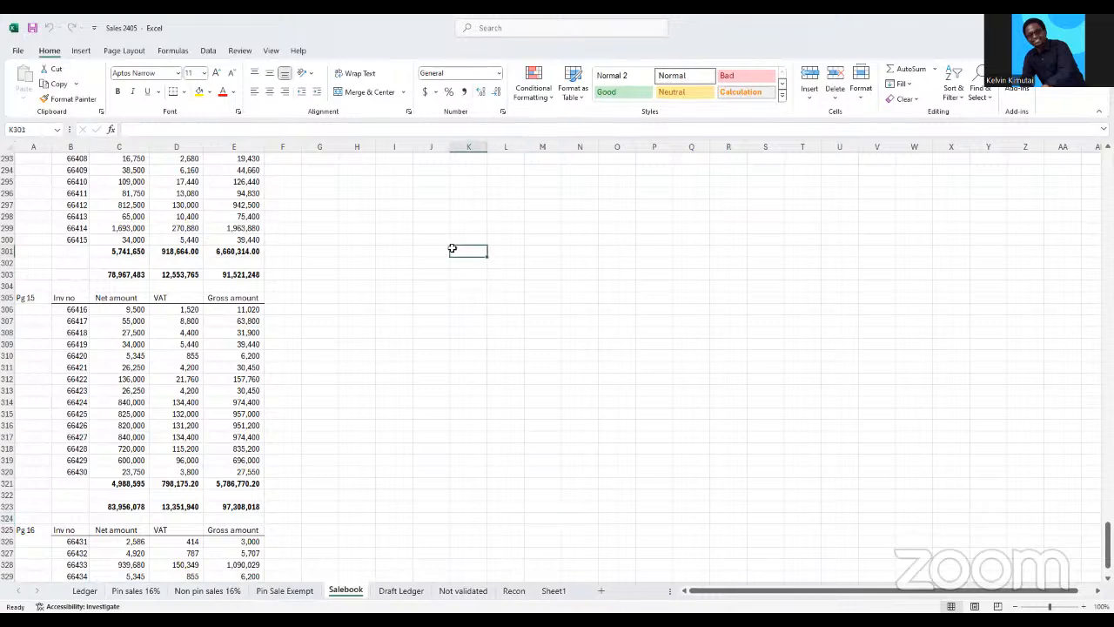
type("con")
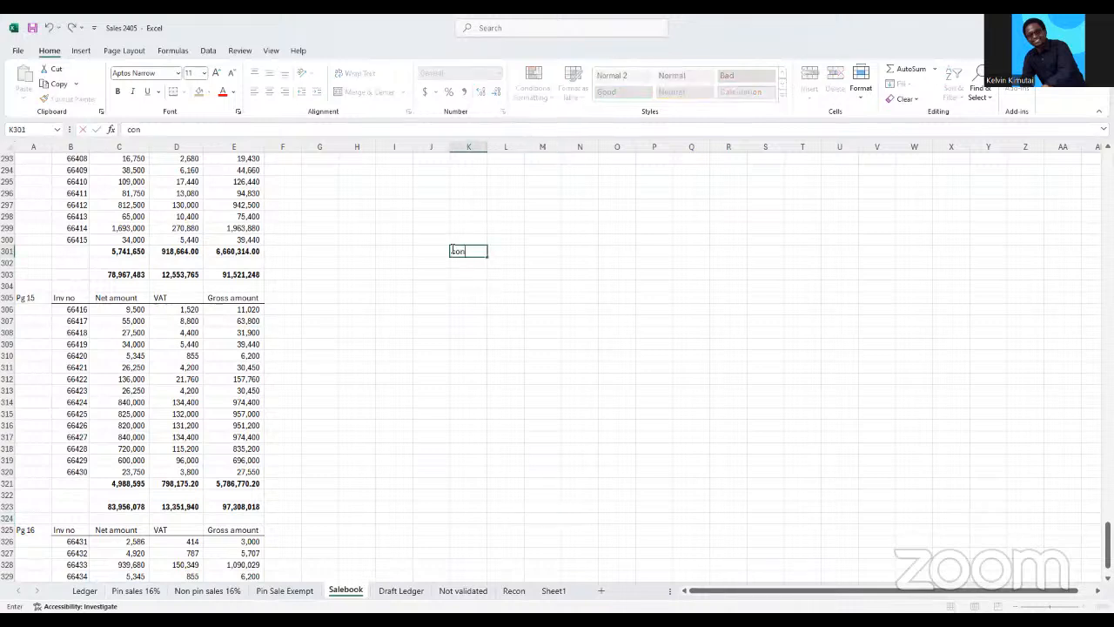
type("tr +c")
key("Return")
type("contr")
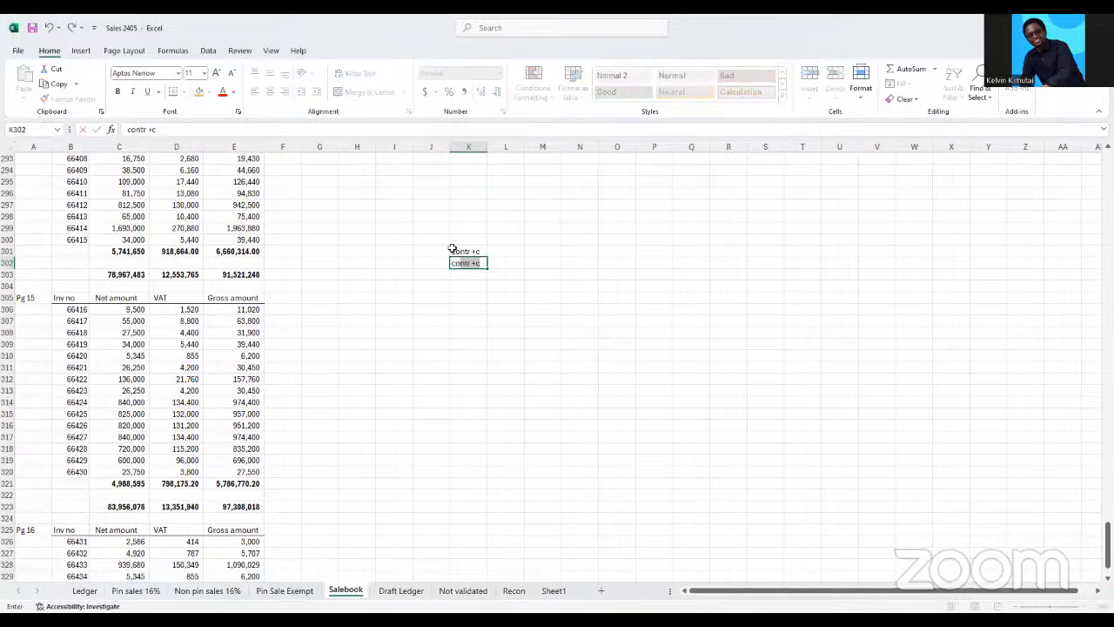
type("z+xs")
left_click(470, 287)
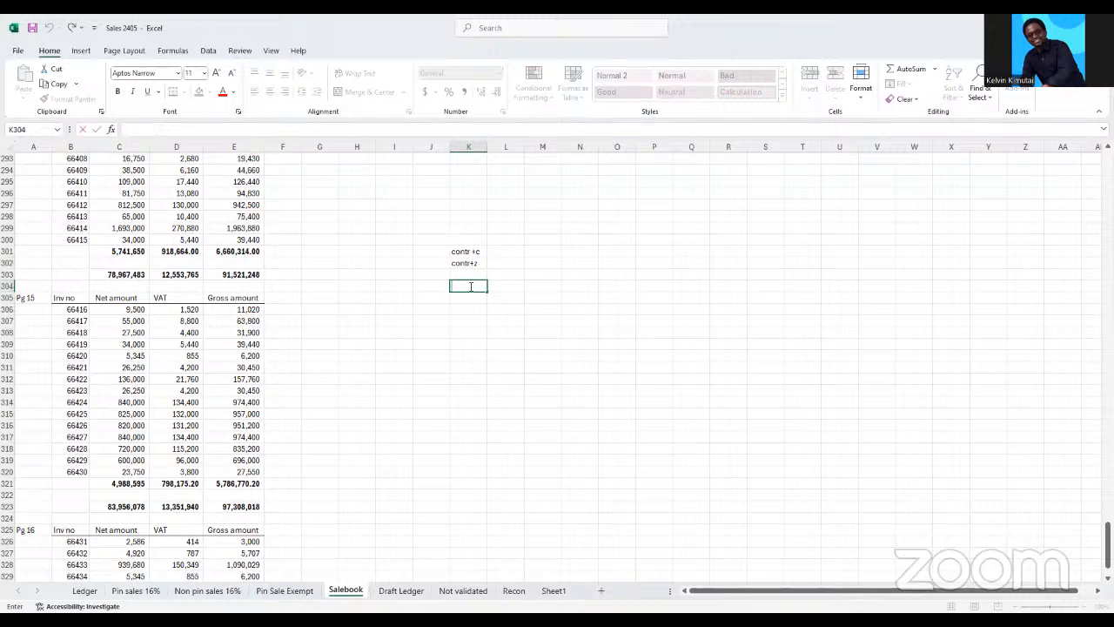
left_click(476, 323)
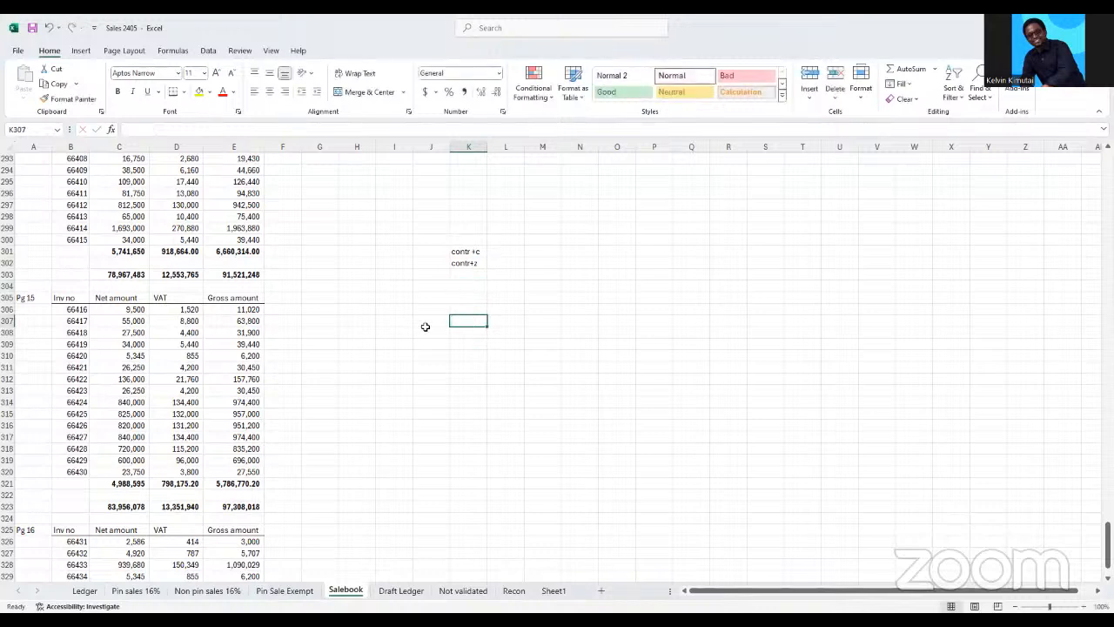
Move the Pg 15 invoice table B305:E320, without its totals, to N295 and autofit the relocated Gross amount column
left_click(68, 300)
left_click_drag(72, 304, 236, 471)
key("ctrl+c")
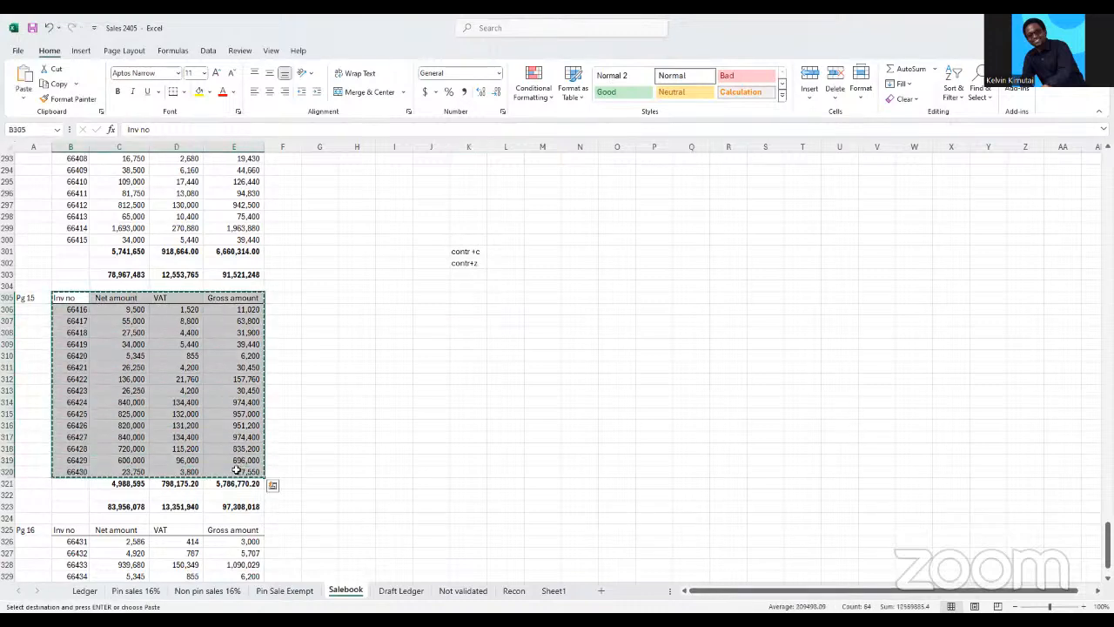
left_click(594, 185)
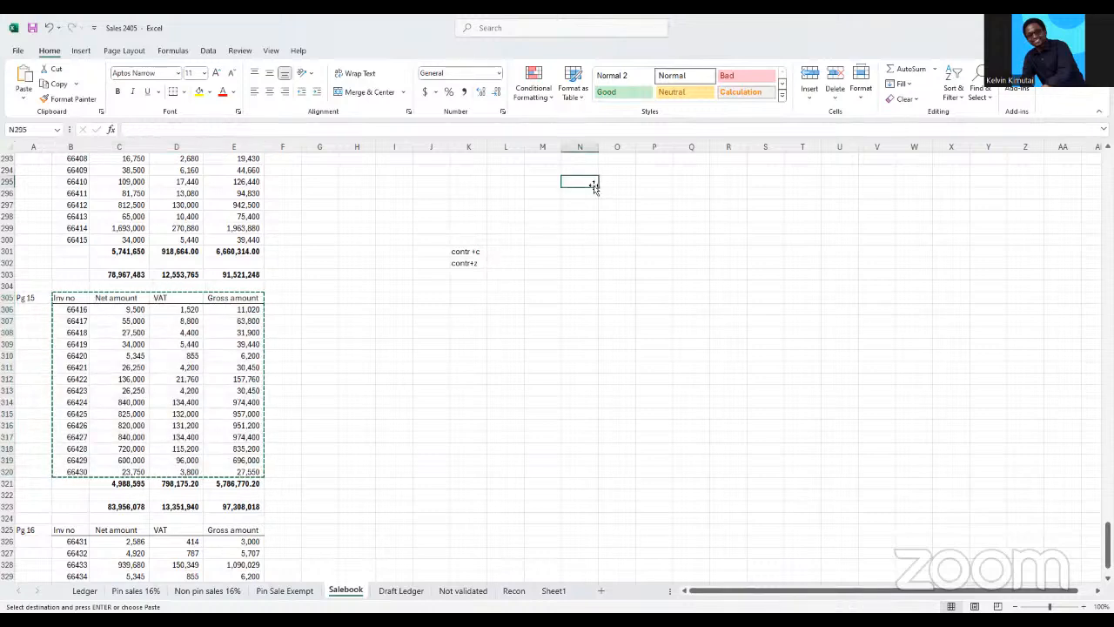
key("ctrl+v")
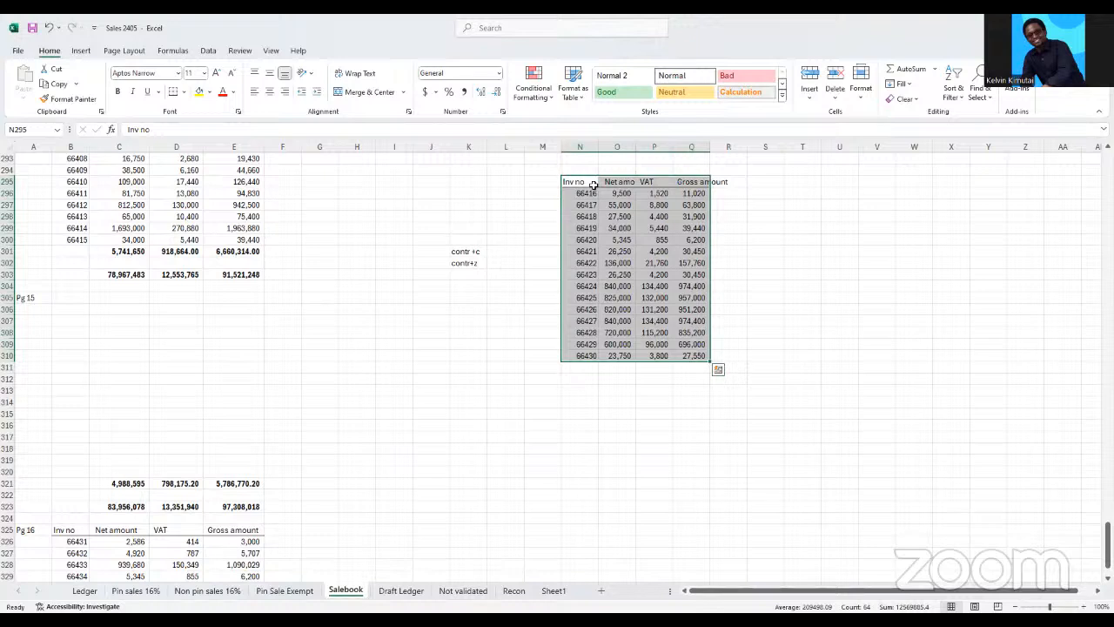
double_click(711, 148)
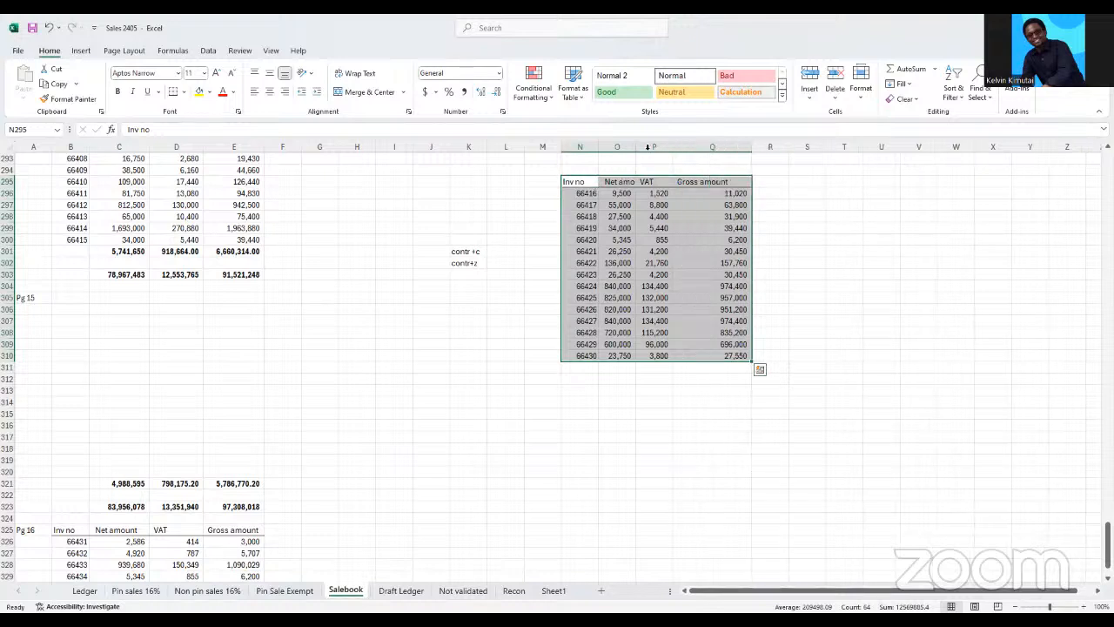
Try a wider VAT column in the relocated invoice table and undo that width change
left_click_drag(672, 148, 697, 148)
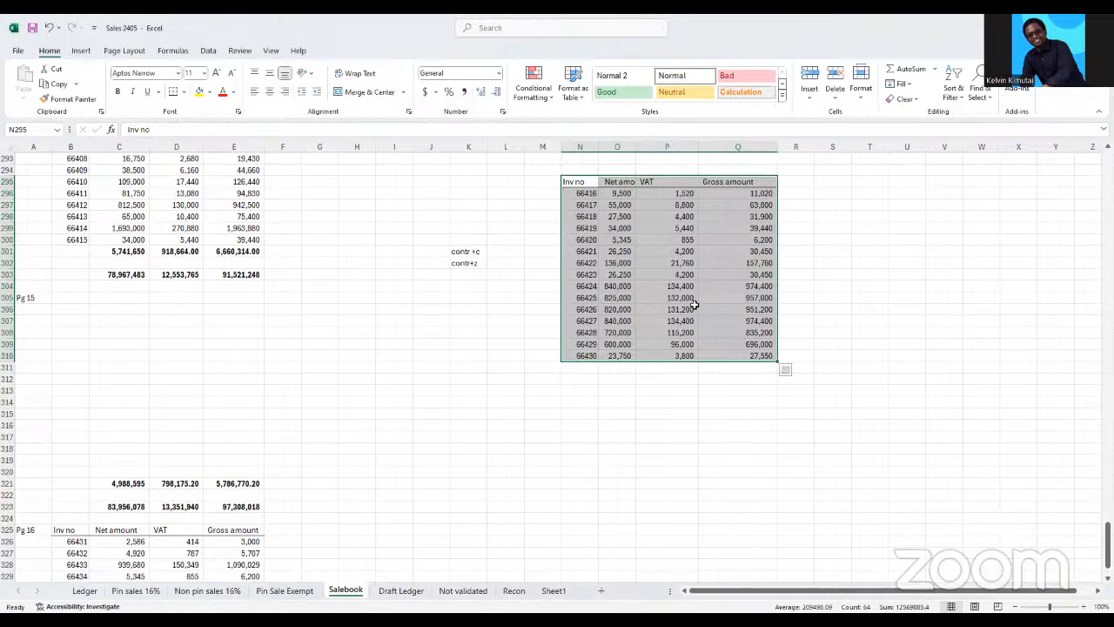
key("ctrl+z")
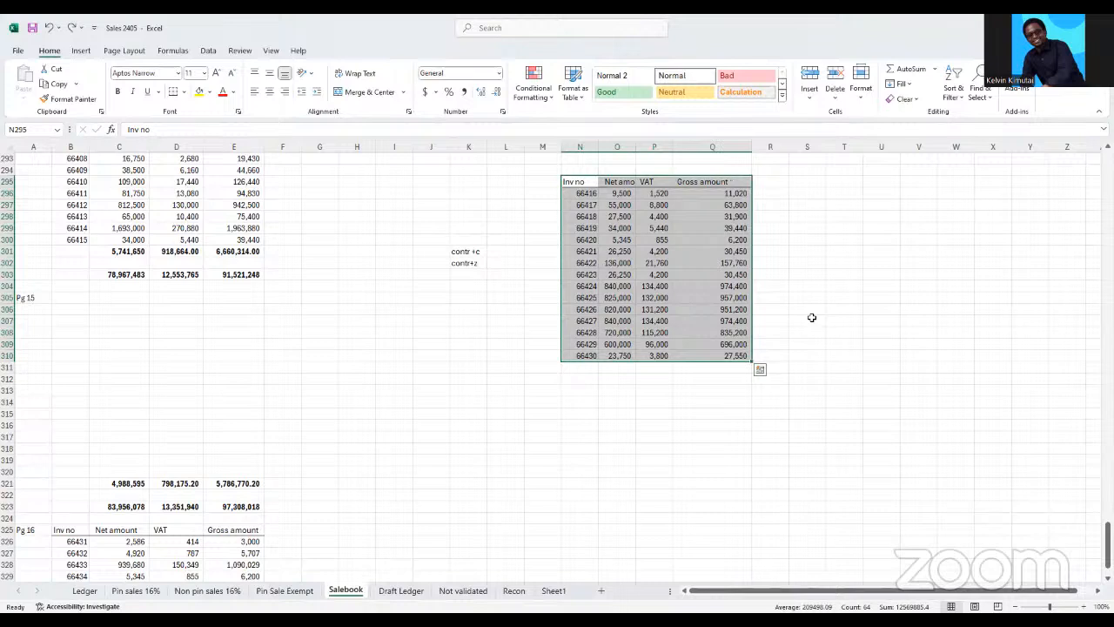
key("ctrl+q")
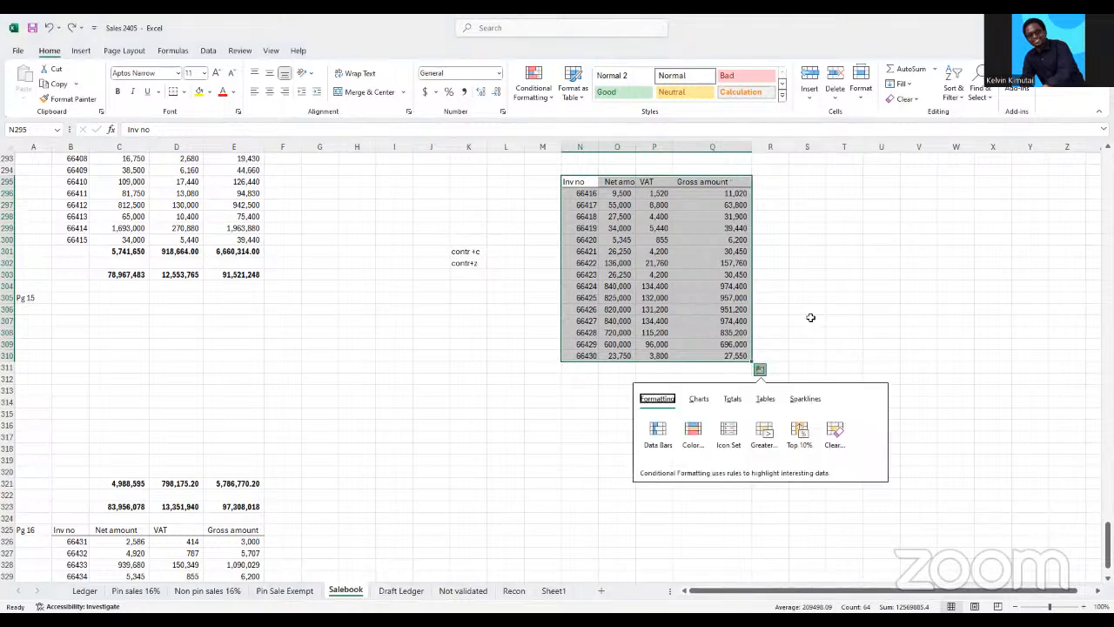
left_click(580, 388)
Total the relocated net amounts in O311 with a manually written SUM over O296:O310, and dismiss the function help
left_click_drag(608, 367, 730, 369)
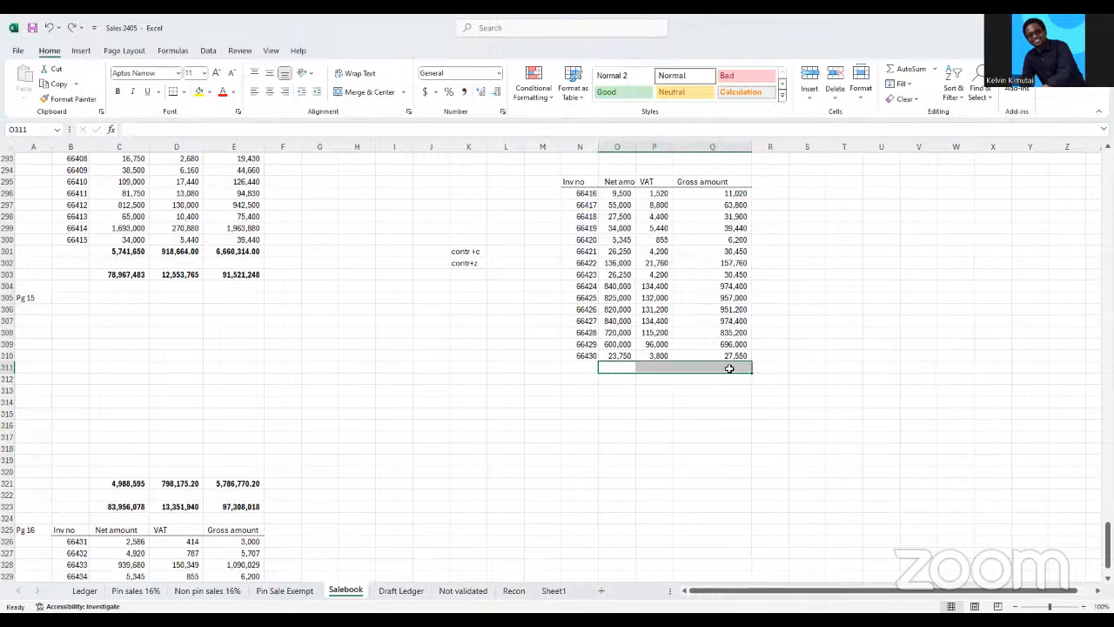
left_click(616, 423)
left_click(615, 374)
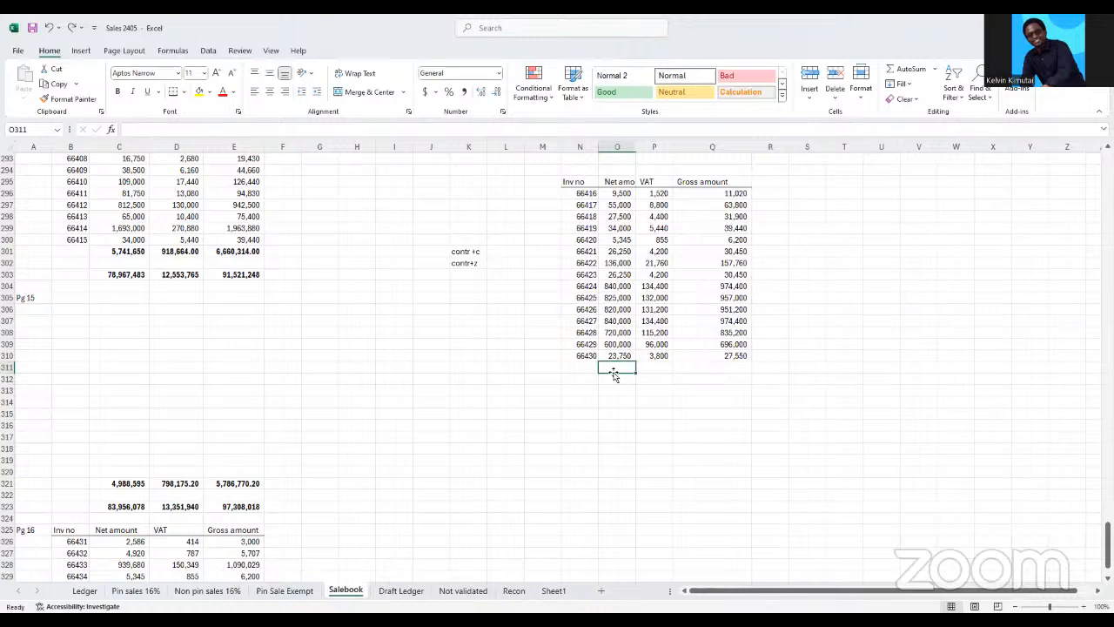
type("=")
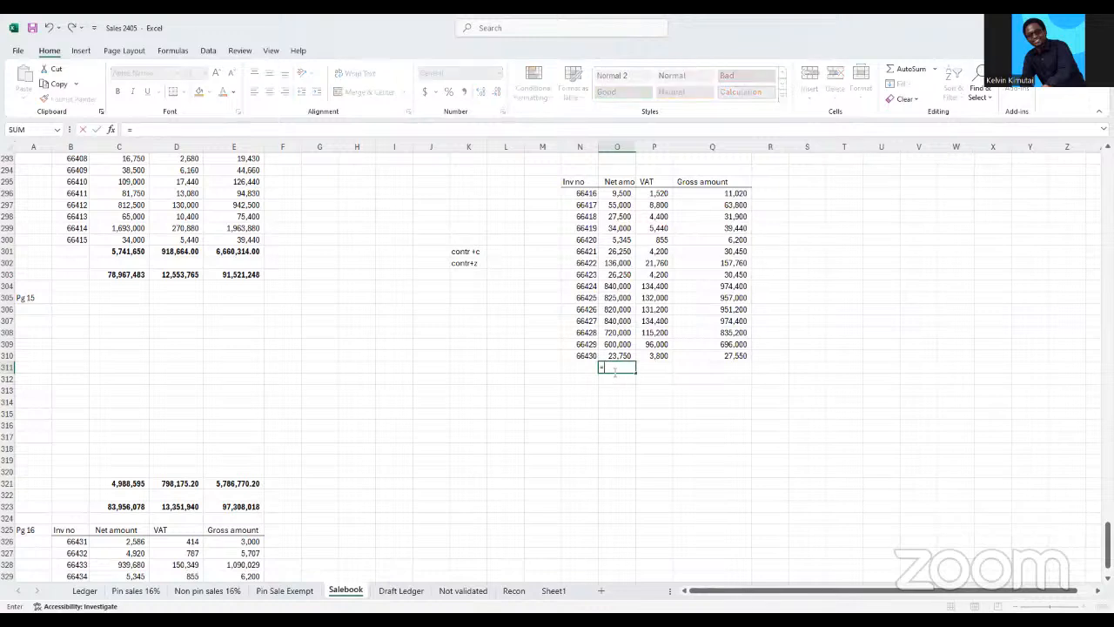
type("sum")
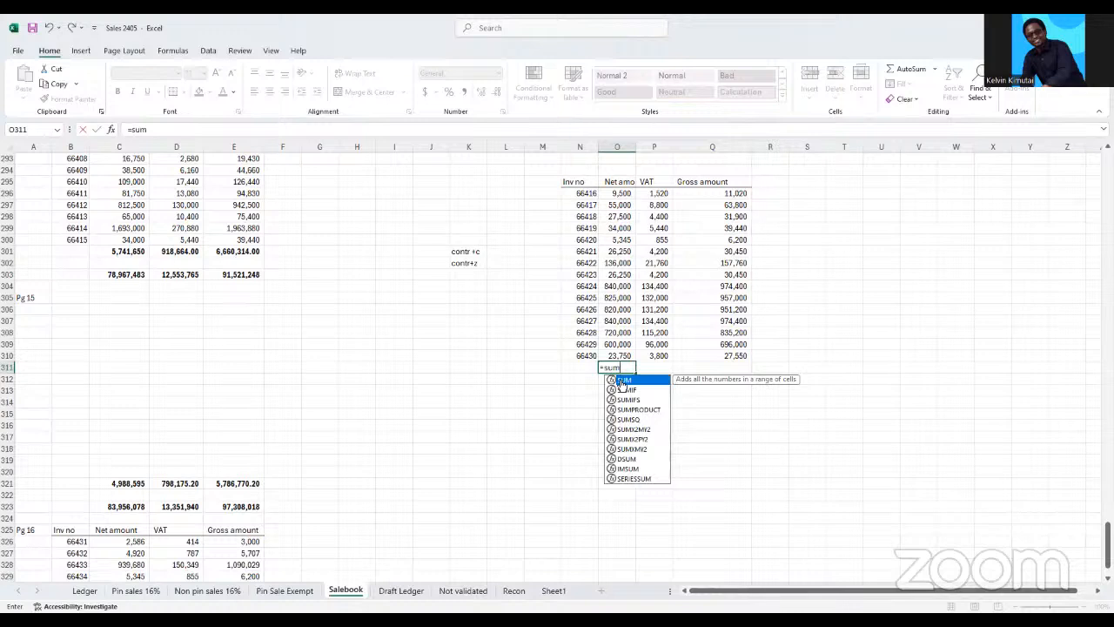
double_click(620, 379)
left_click(618, 193)
left_click_drag(613, 298, 620, 356)
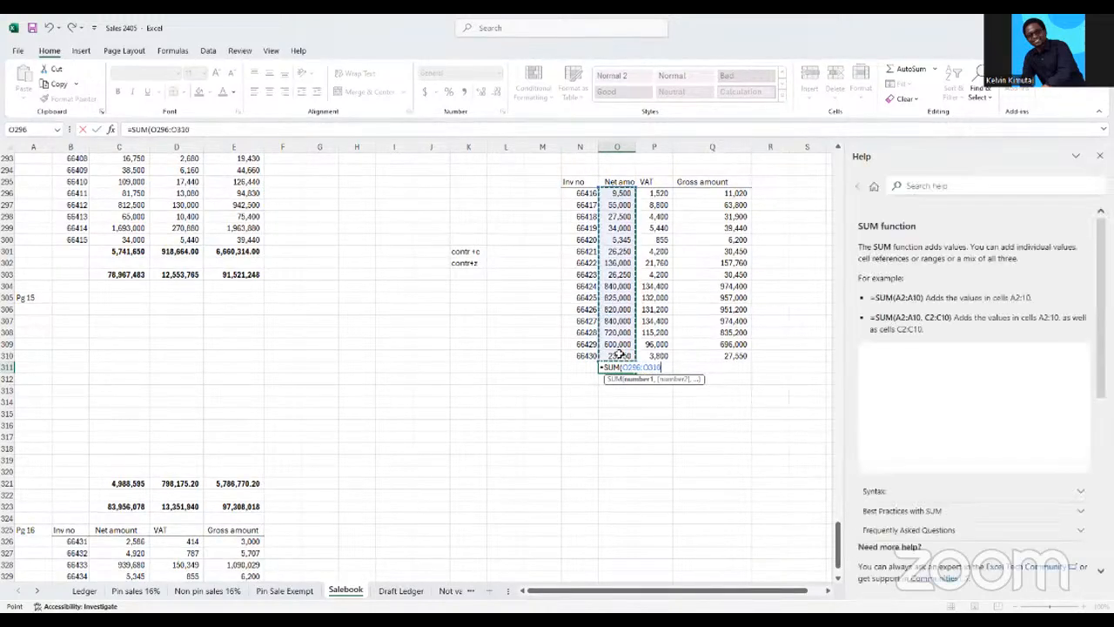
key("Return")
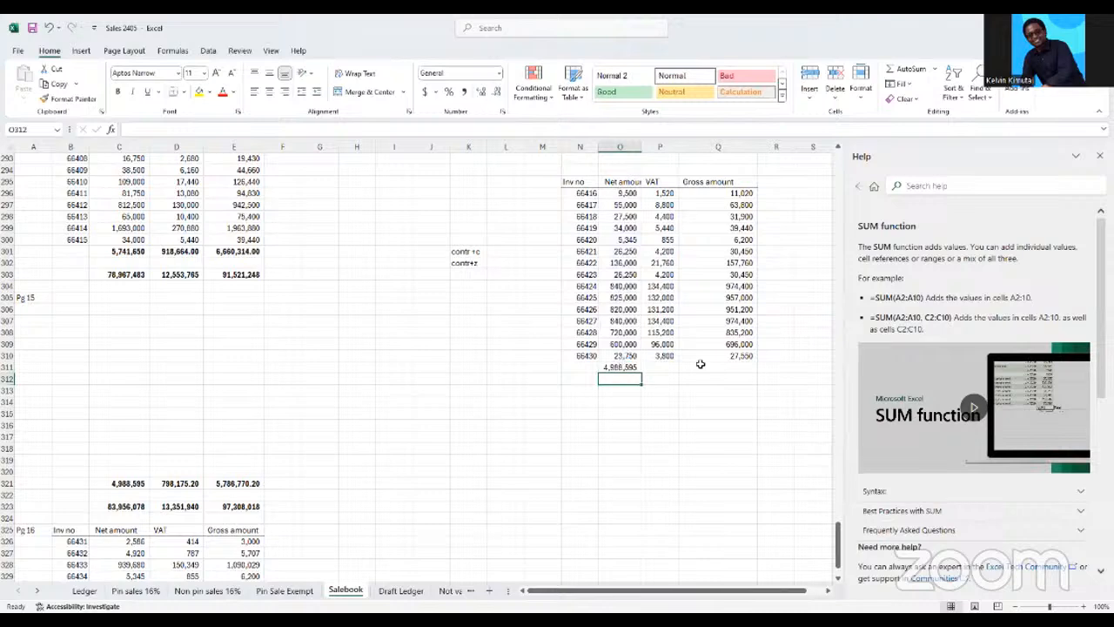
left_click(1099, 156)
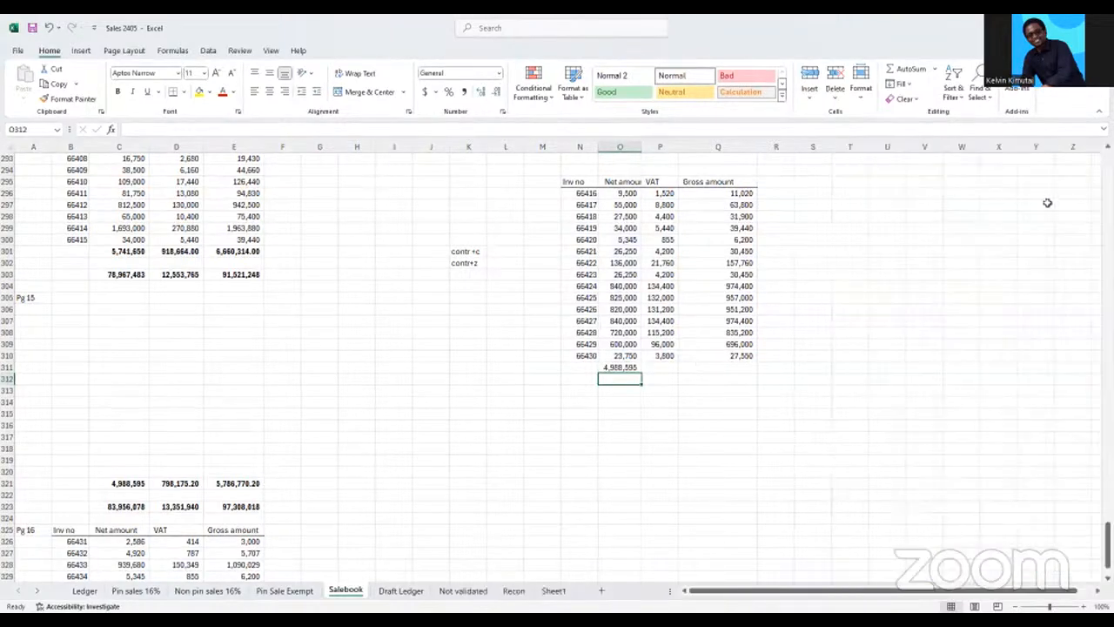
Clear the net amount total in O311 and re-create it with AutoSum over O296:O310
left_click(612, 367)
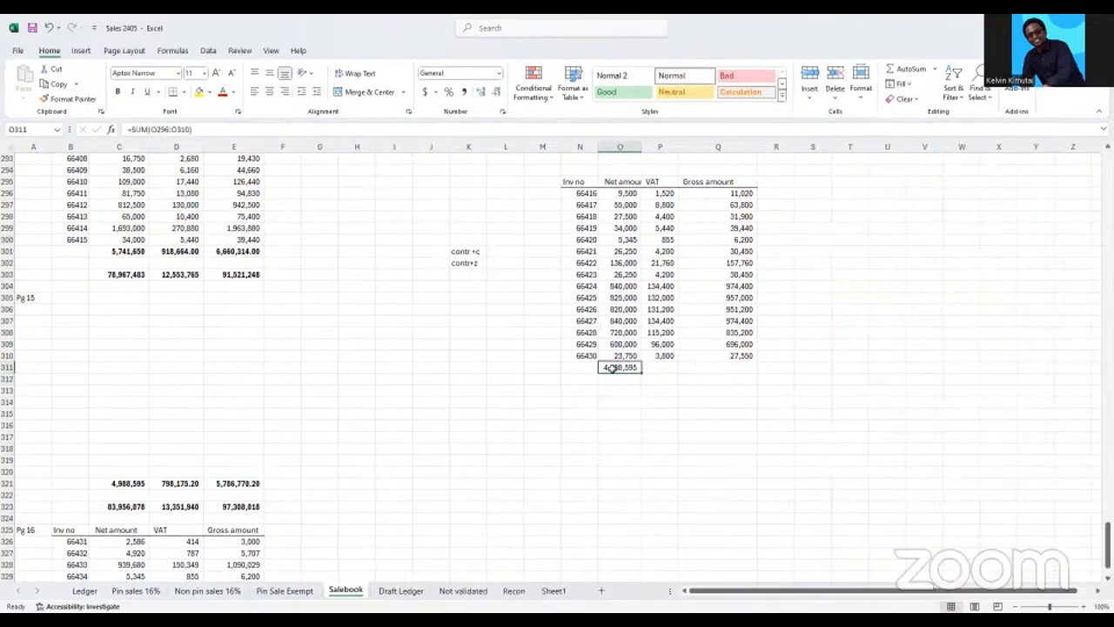
key("Delete")
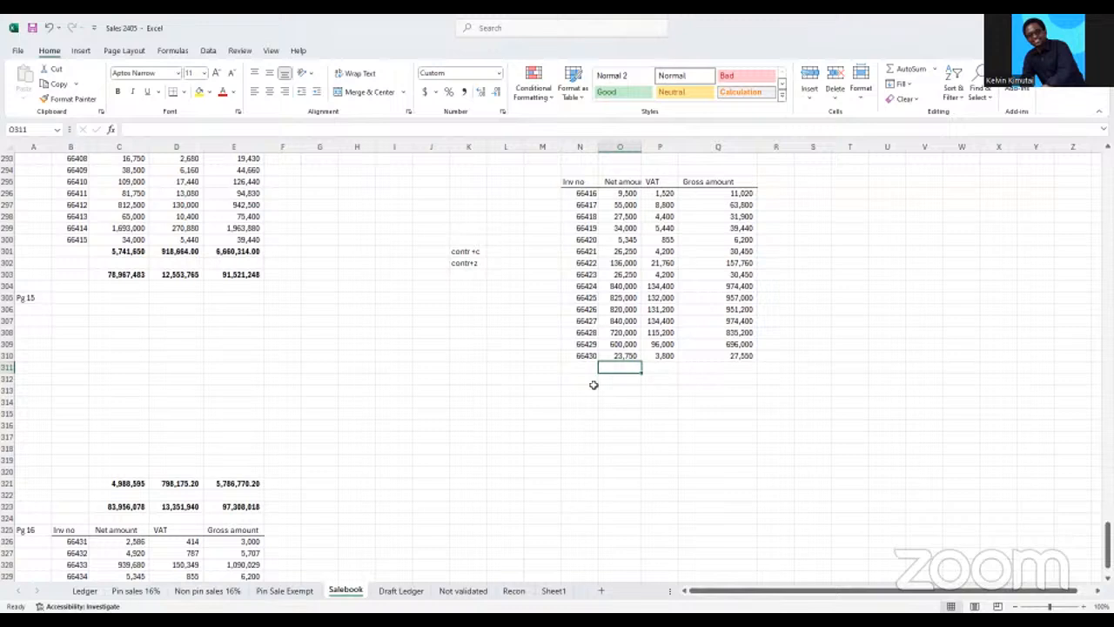
key("alt")
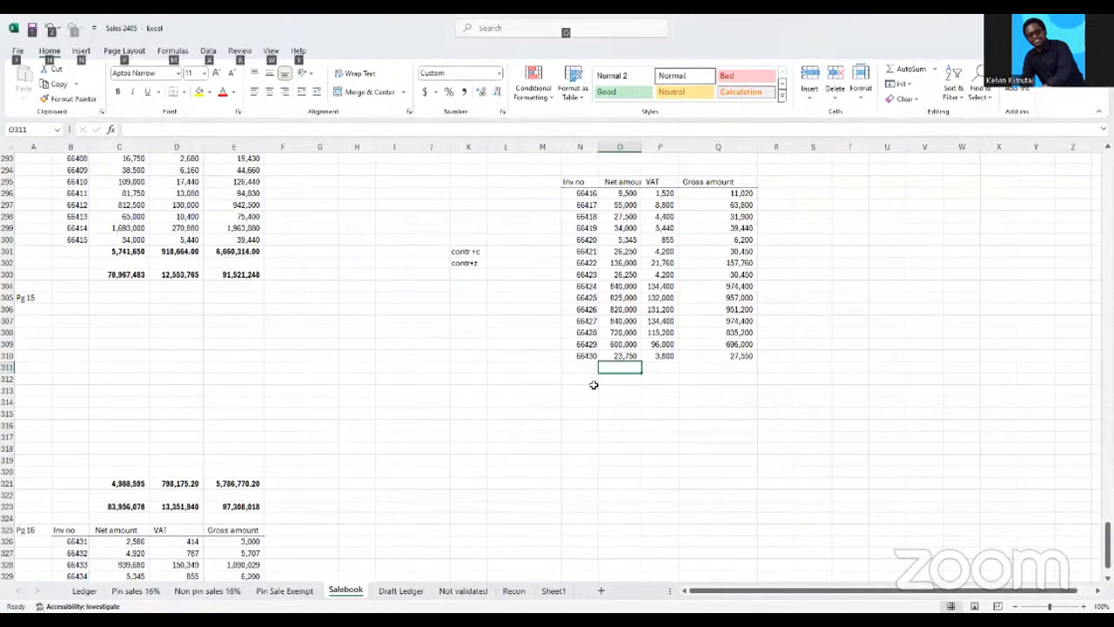
key("alt+=")
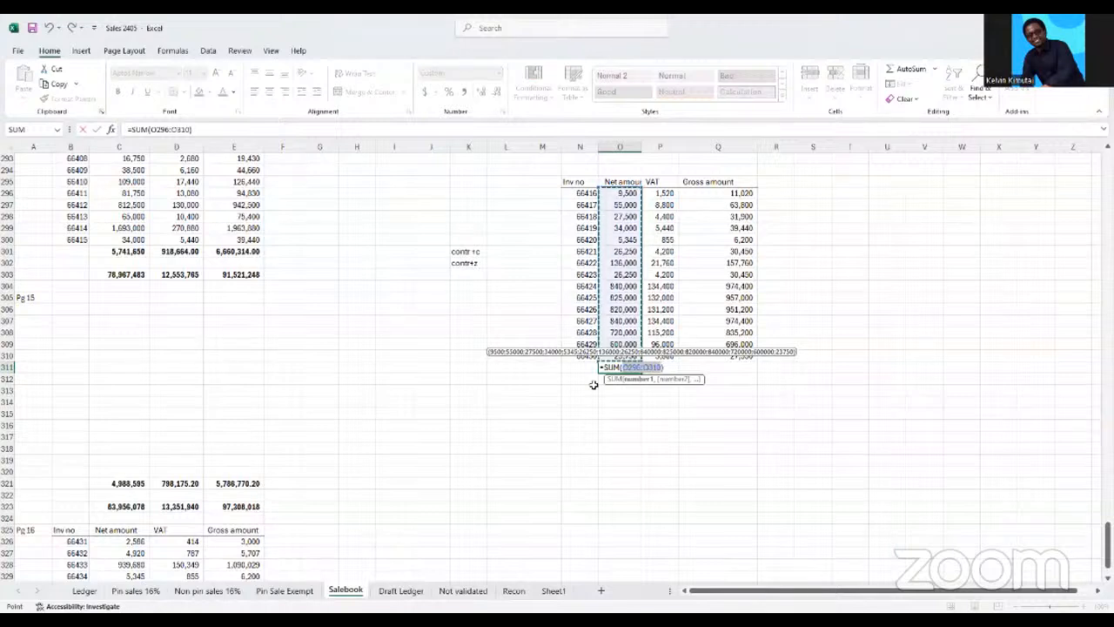
key("Return")
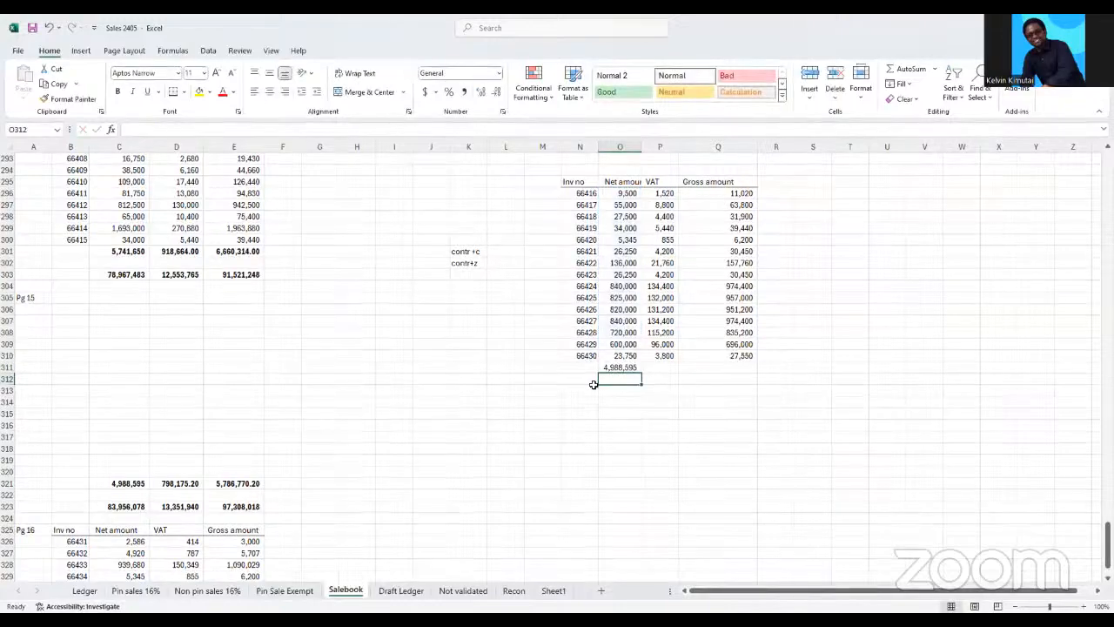
Extend the net amount total formula from O311 across P311:Q311 to total the VAT and Gross amount columns
left_click(609, 368)
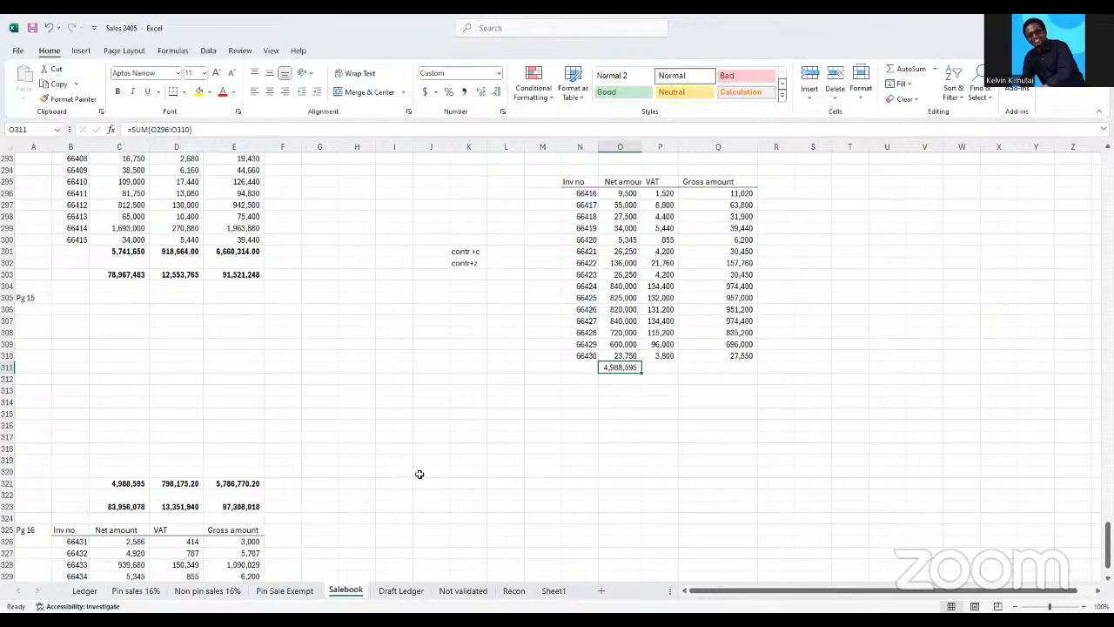
key("ctrl+Right")
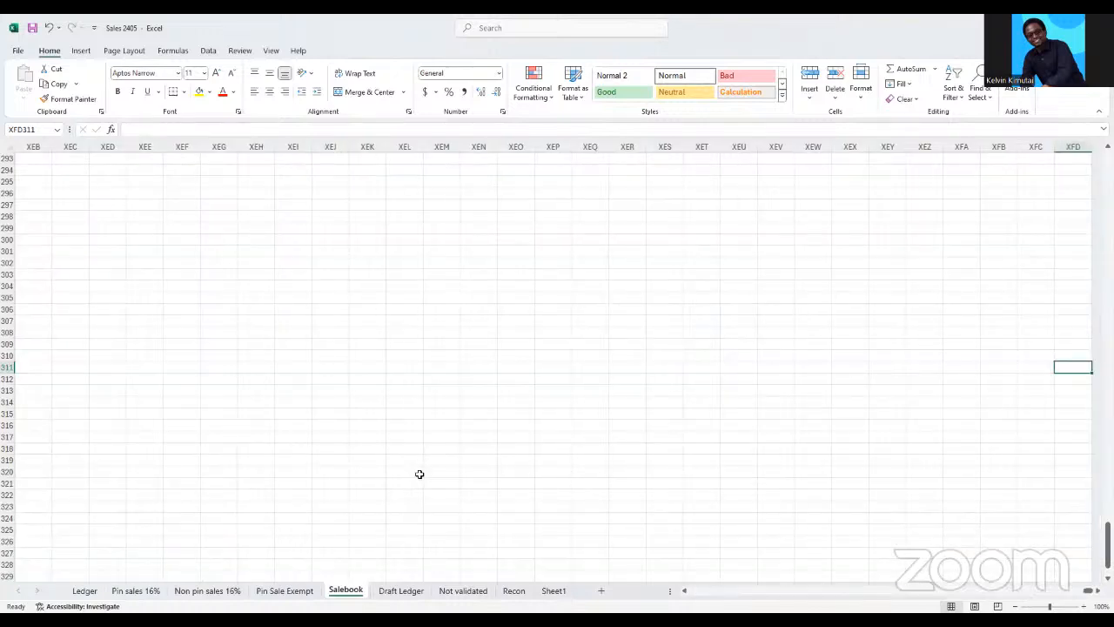
key("ctrl+z")
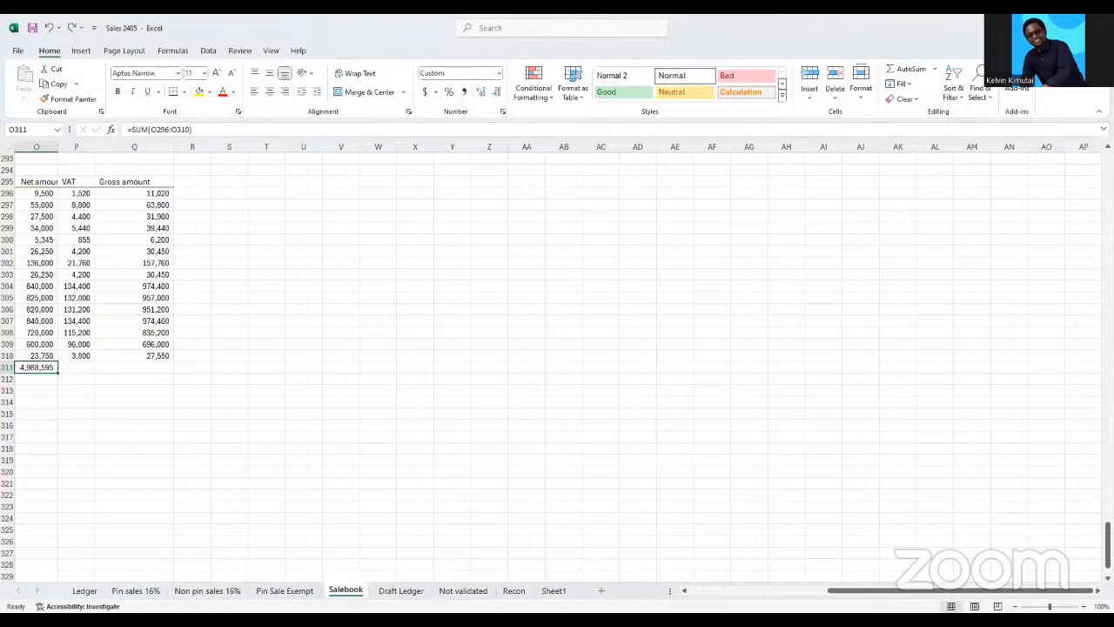
scroll(557, 348, "left", 5)
left_click(439, 423)
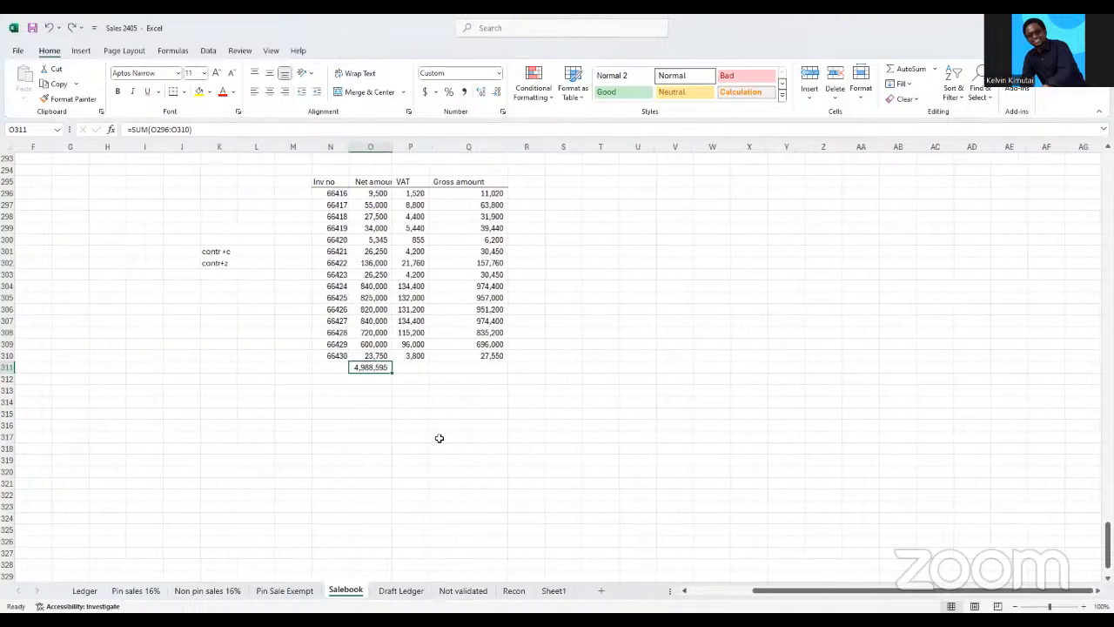
left_click_drag(360, 364, 458, 366)
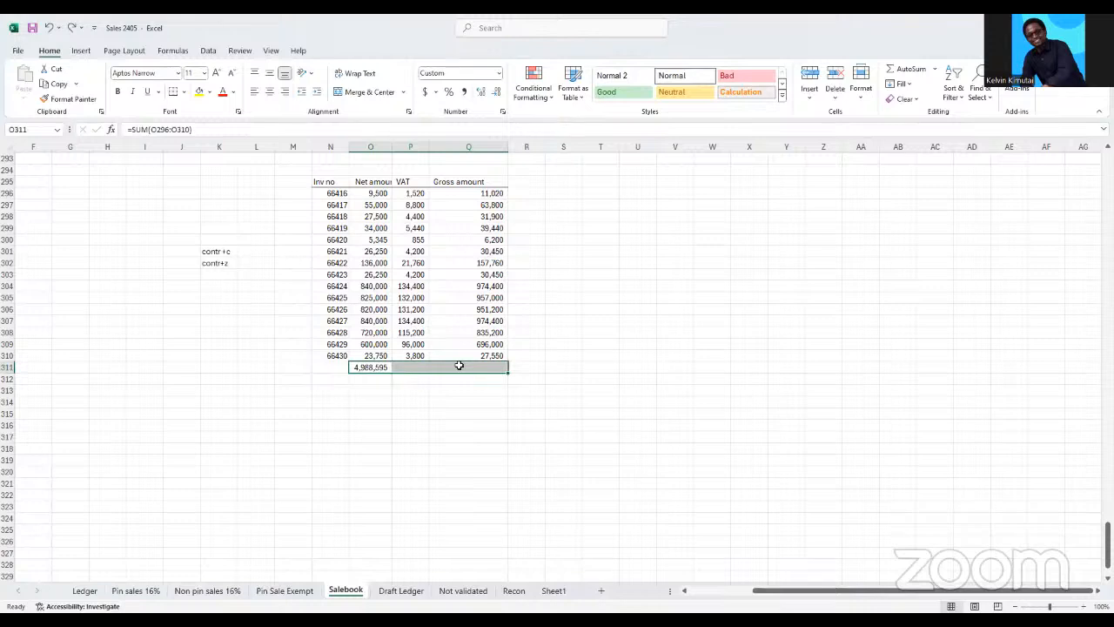
key("ctrl+v")
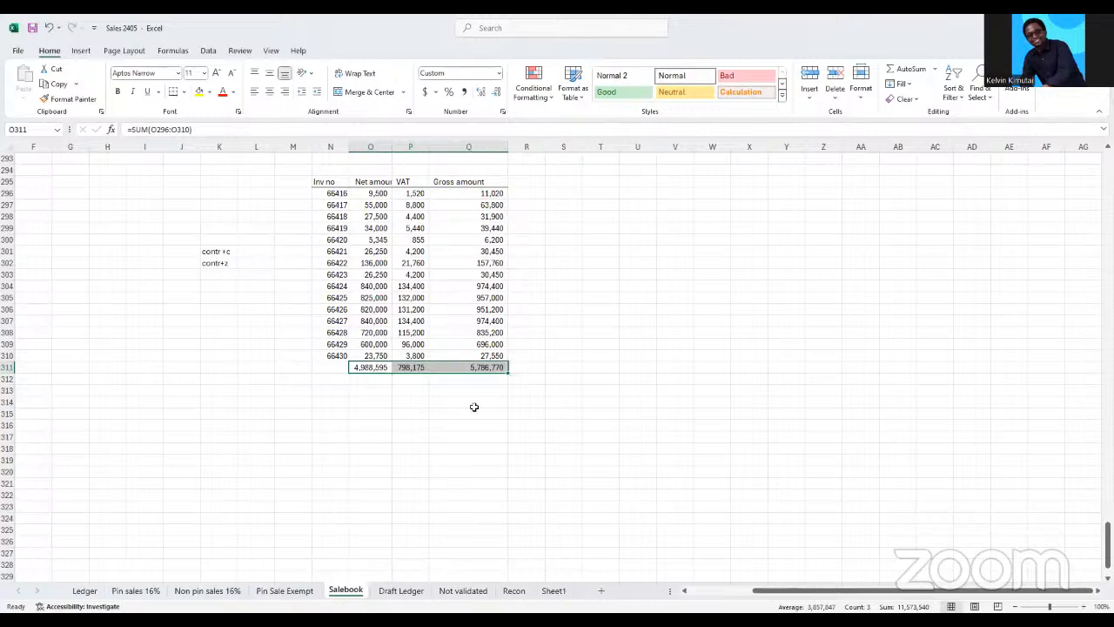
Enter the shortcut note "ALT+H" in Q317 below the relocated invoice table
left_click(431, 433)
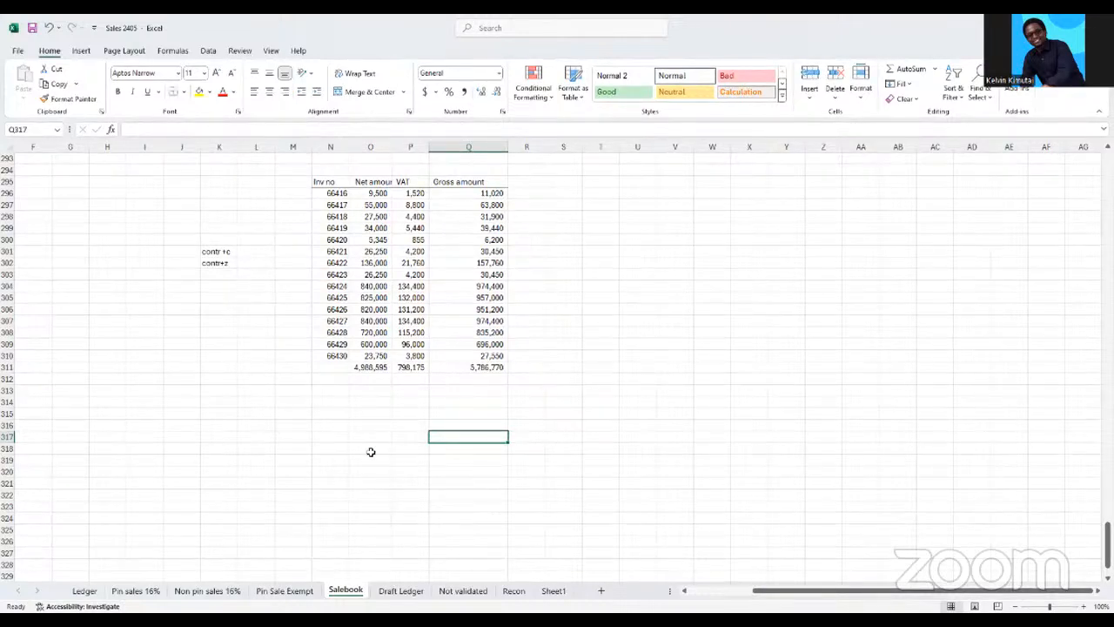
type("ALT")
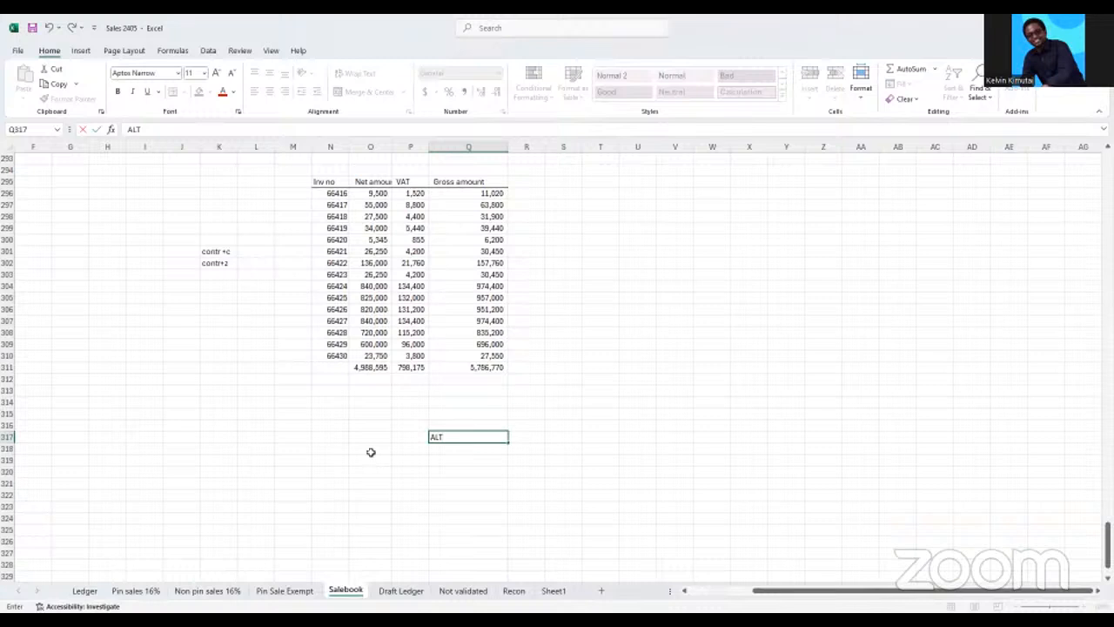
type("+H")
left_click(362, 470)
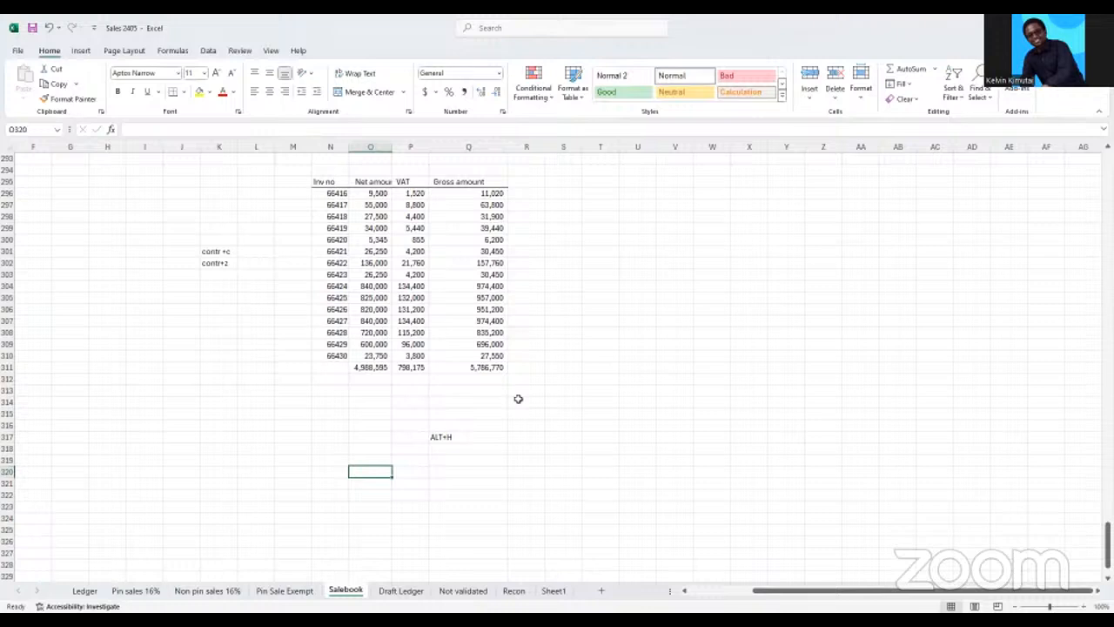
Show the shortcut letters for the Home commands and dismiss them
key("alt")
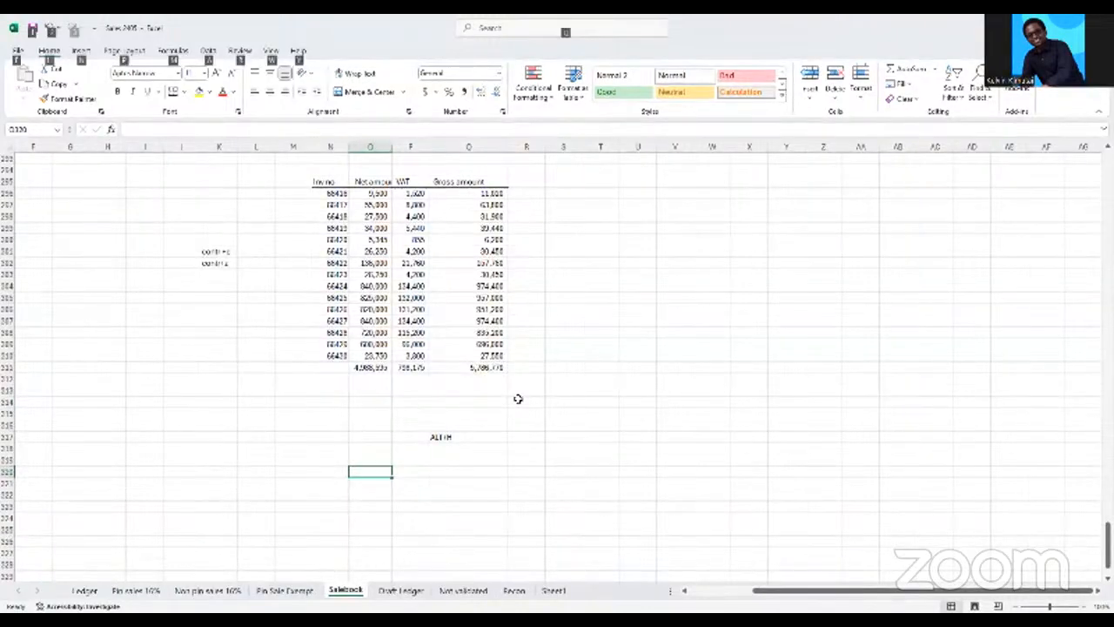
key("h")
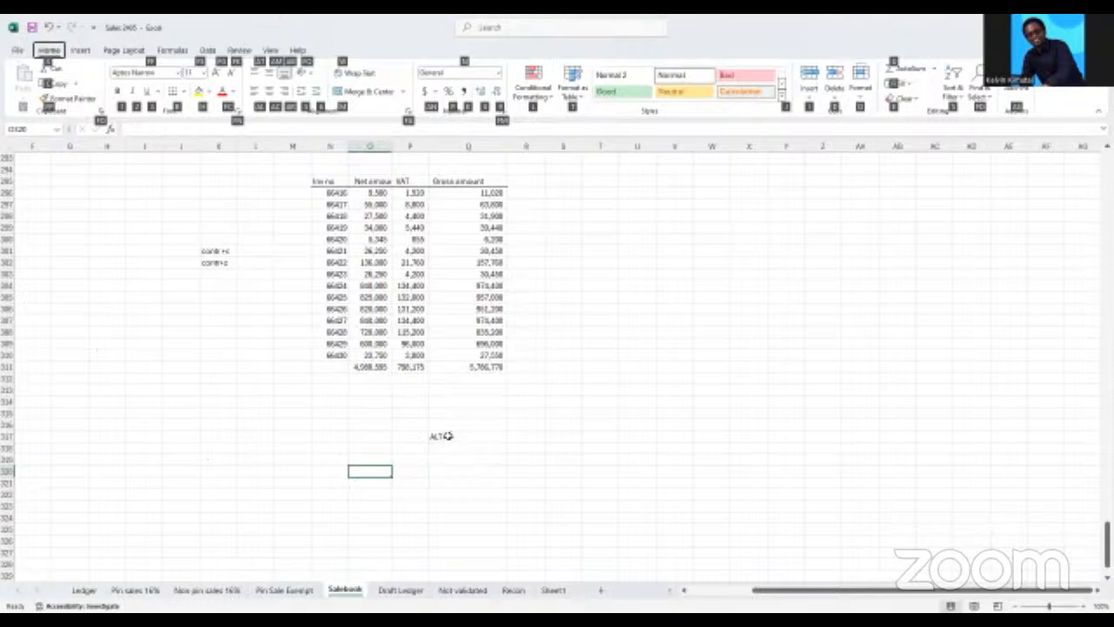
left_click(444, 437)
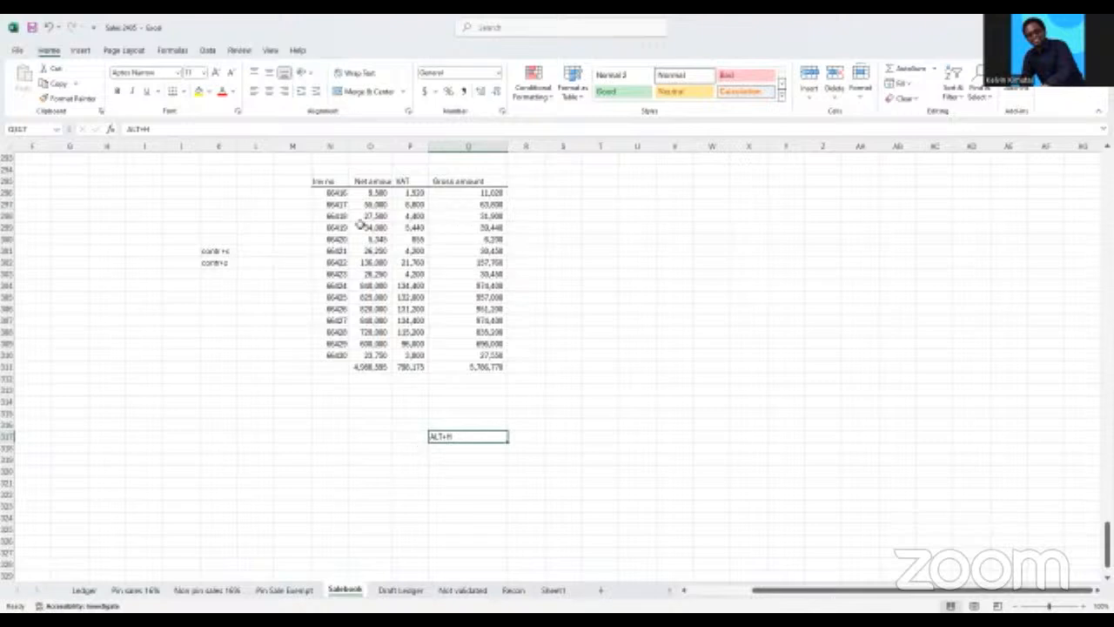
left_click(277, 296)
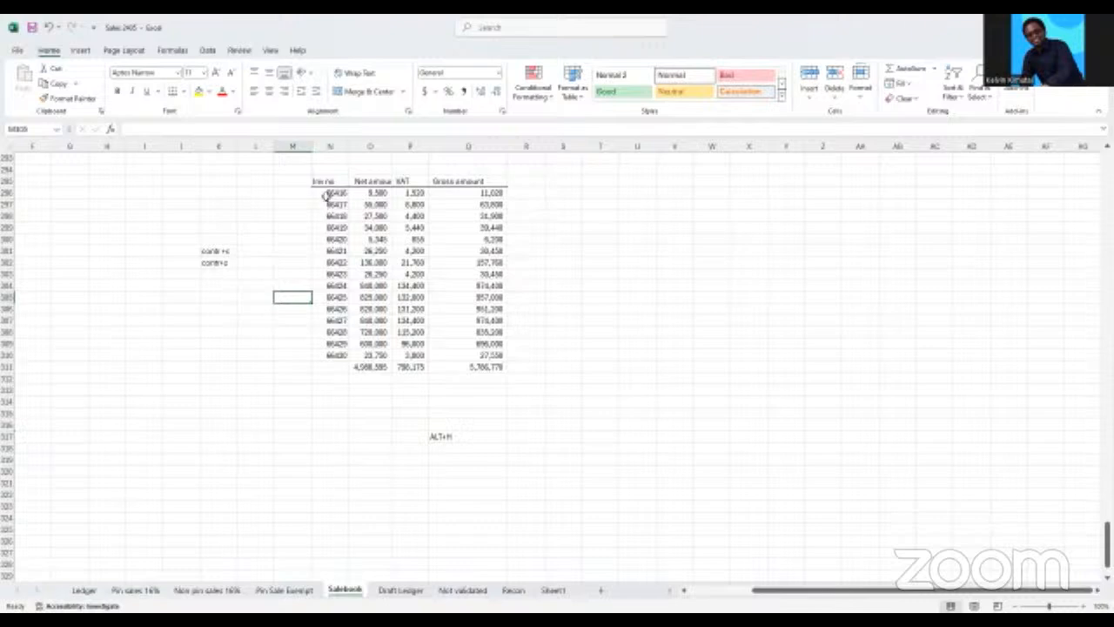
Apply All Borders to the invoice rows in N296:Q310
left_click_drag(326, 192, 479, 352)
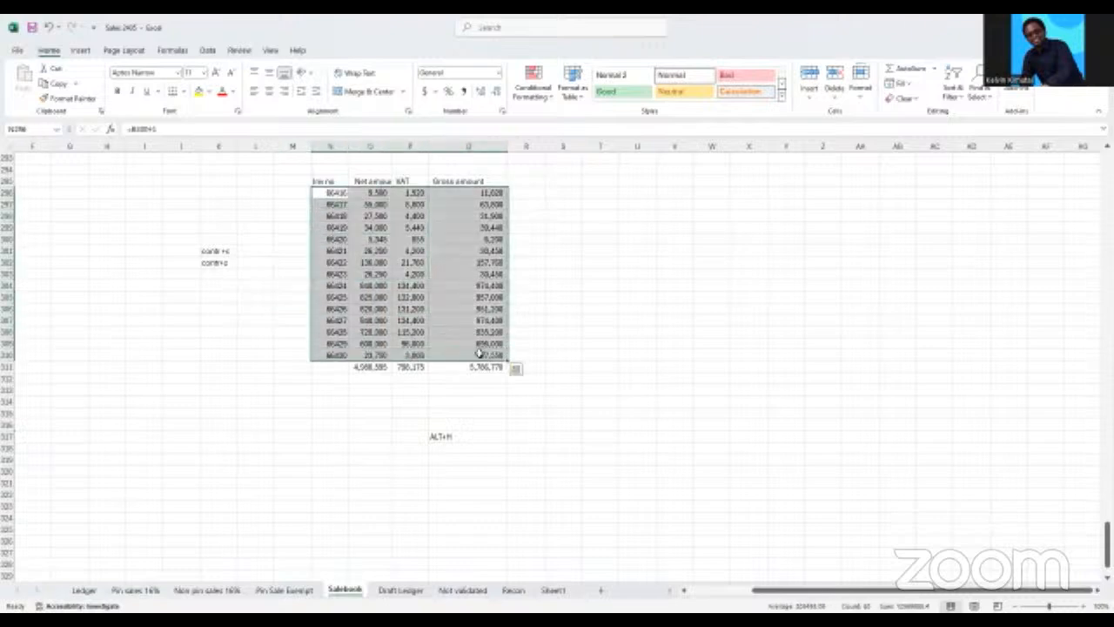
key("alt")
key("h")
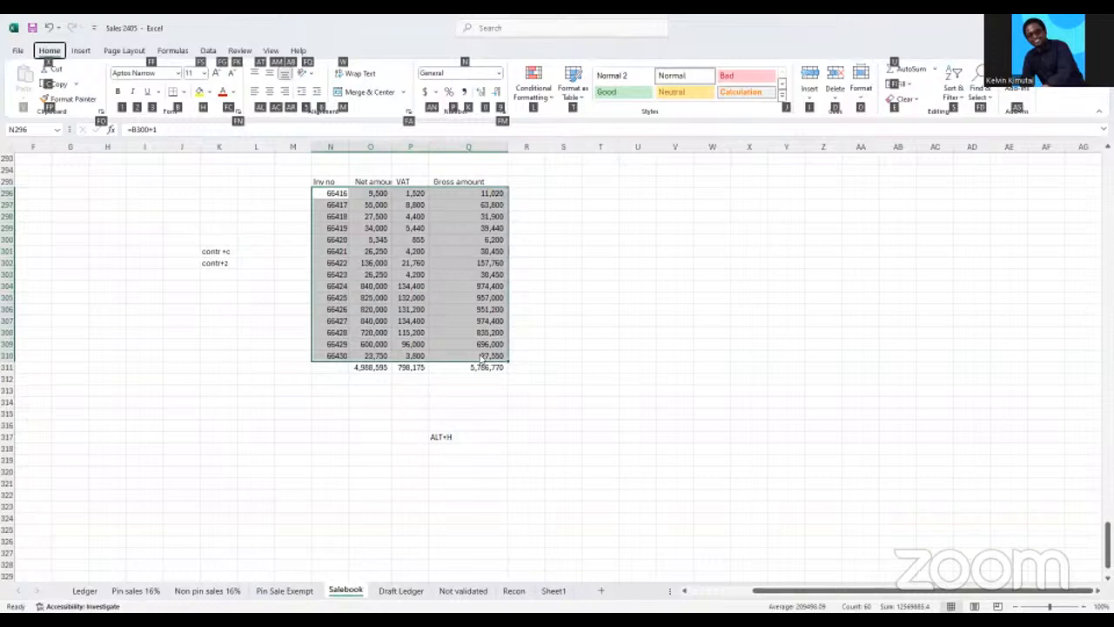
key("b")
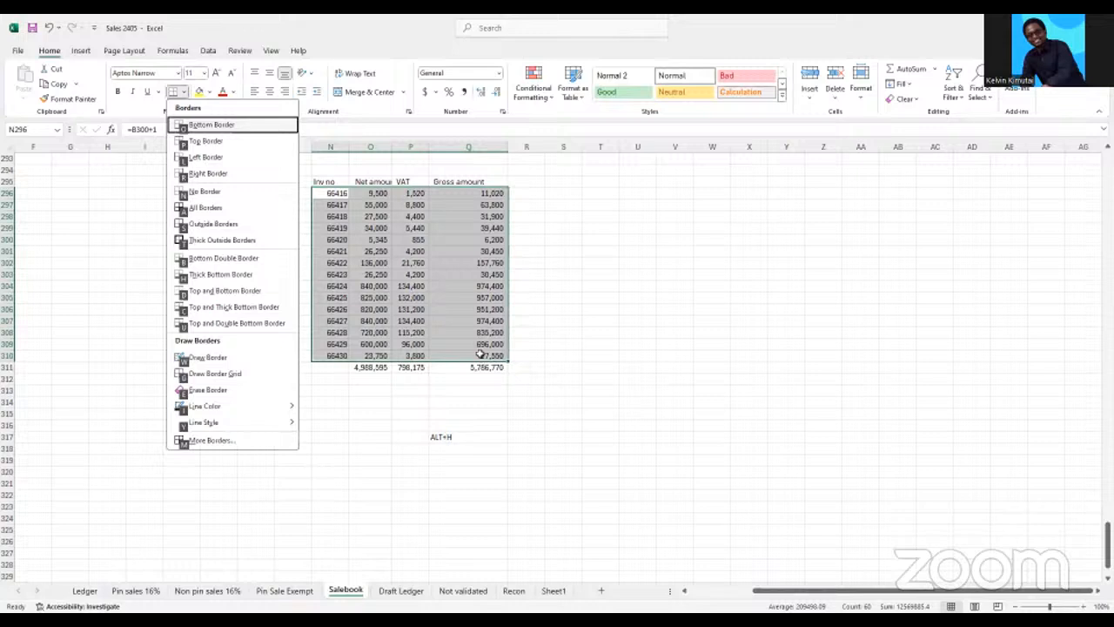
key("a")
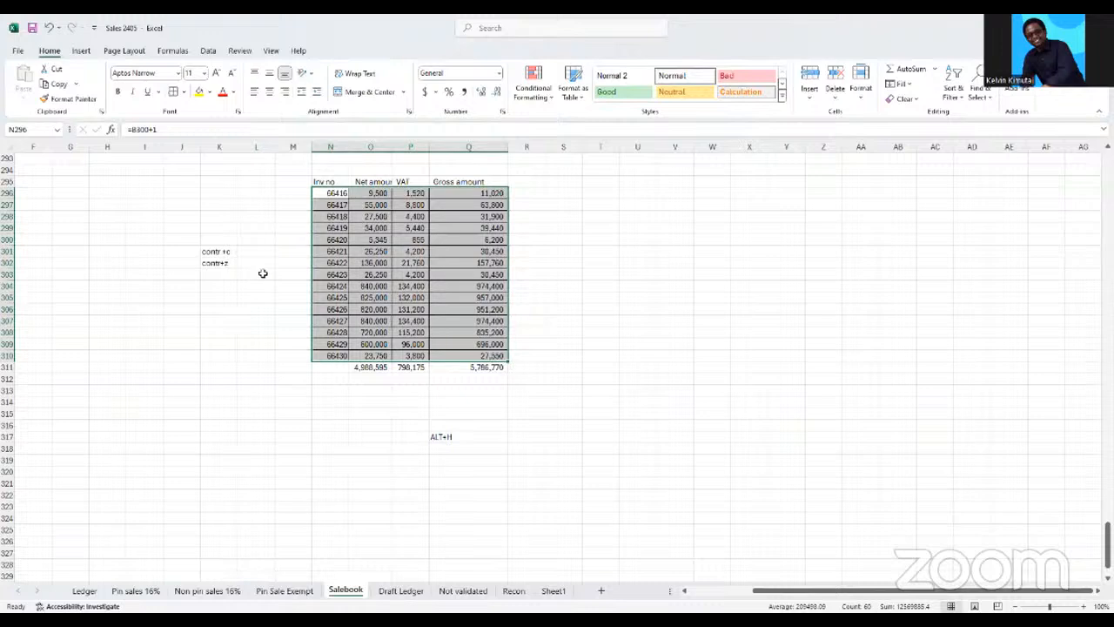
left_click(331, 197)
left_click(336, 241)
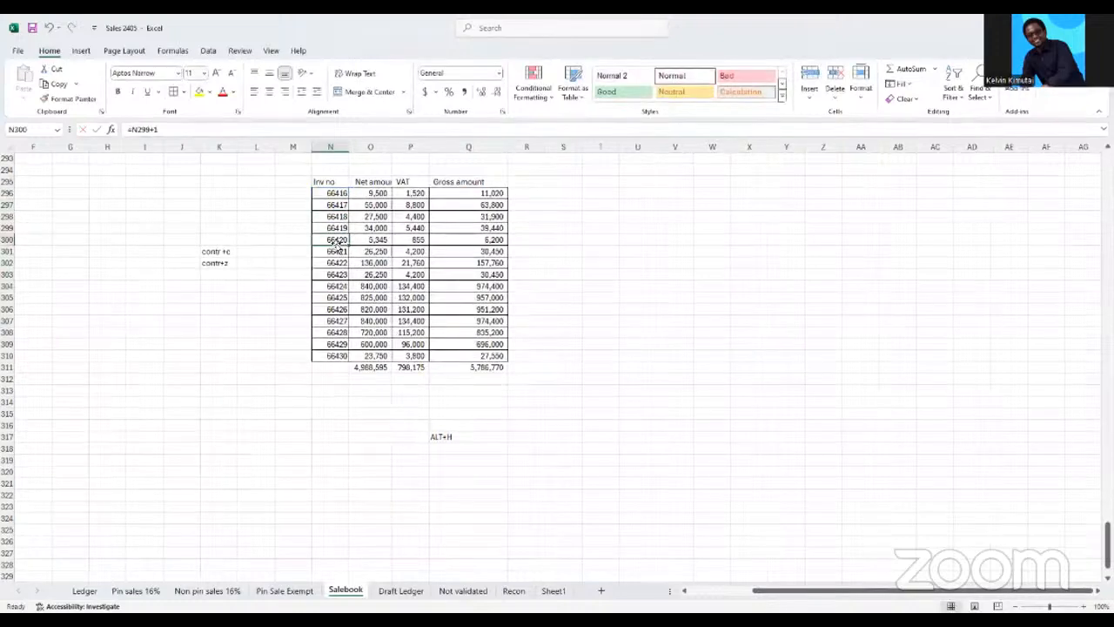
left_click(465, 193)
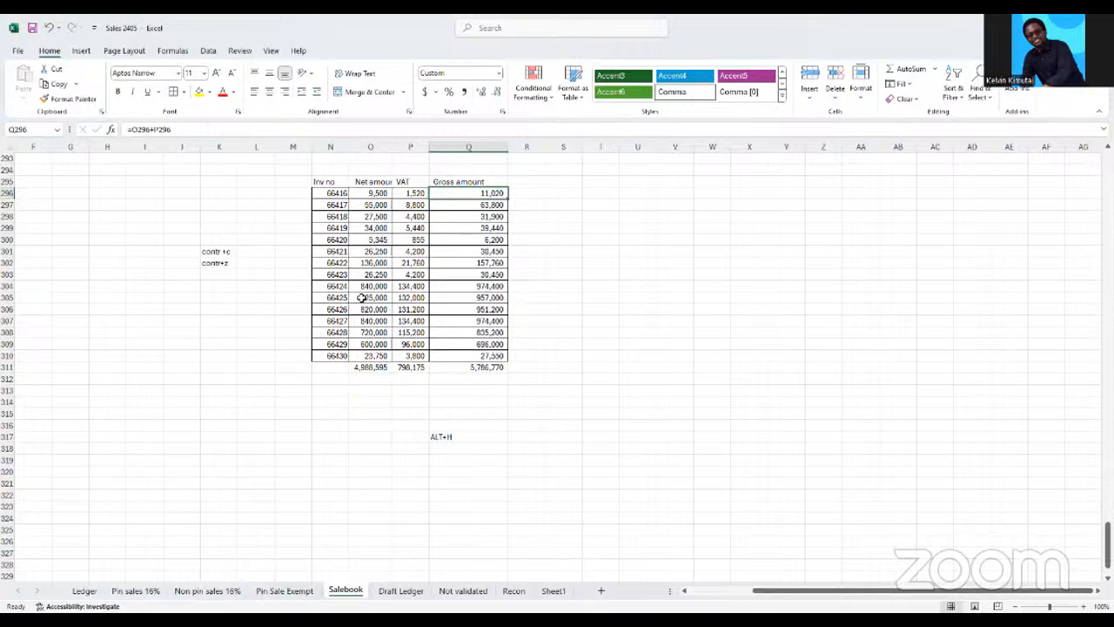
Widen the Inv no, Net amount and VAT columns by hand
left_click_drag(393, 147, 484, 146)
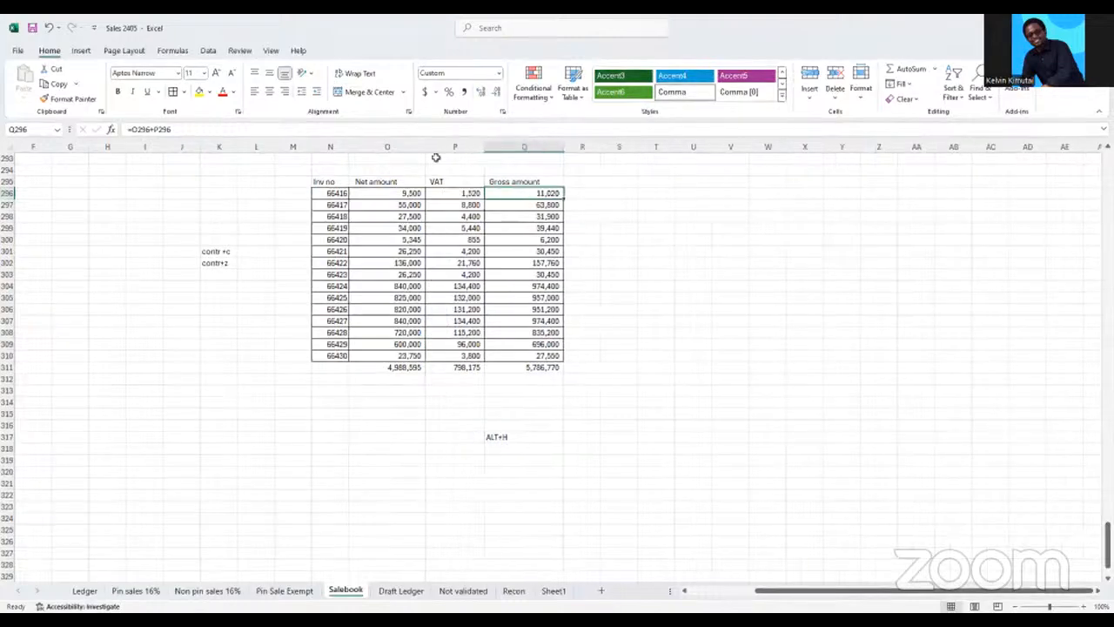
left_click(509, 227)
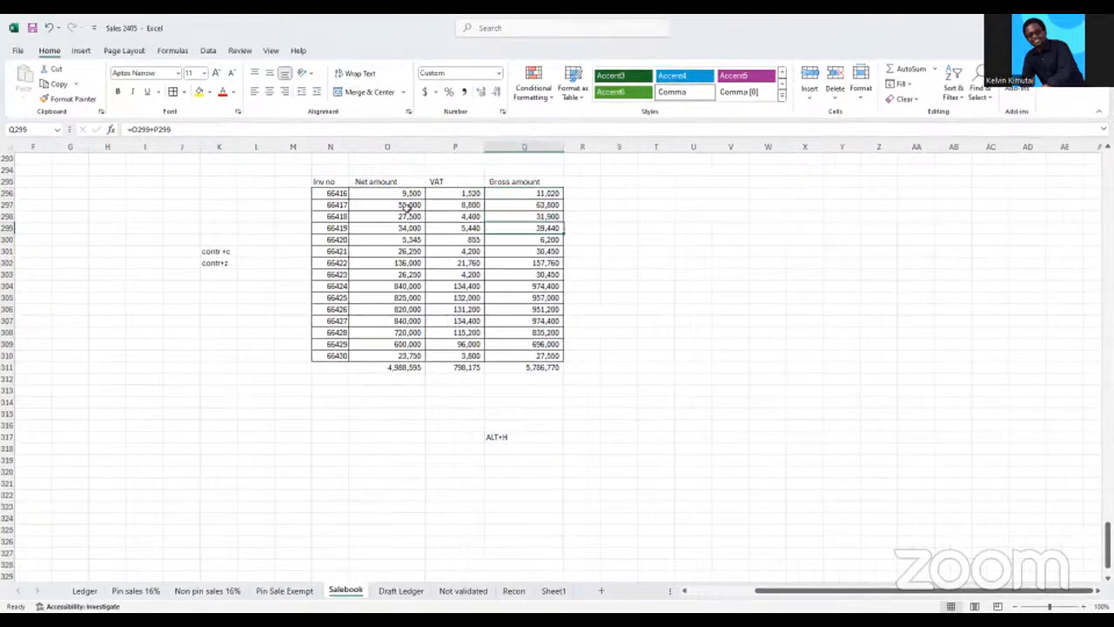
left_click_drag(349, 151, 376, 147)
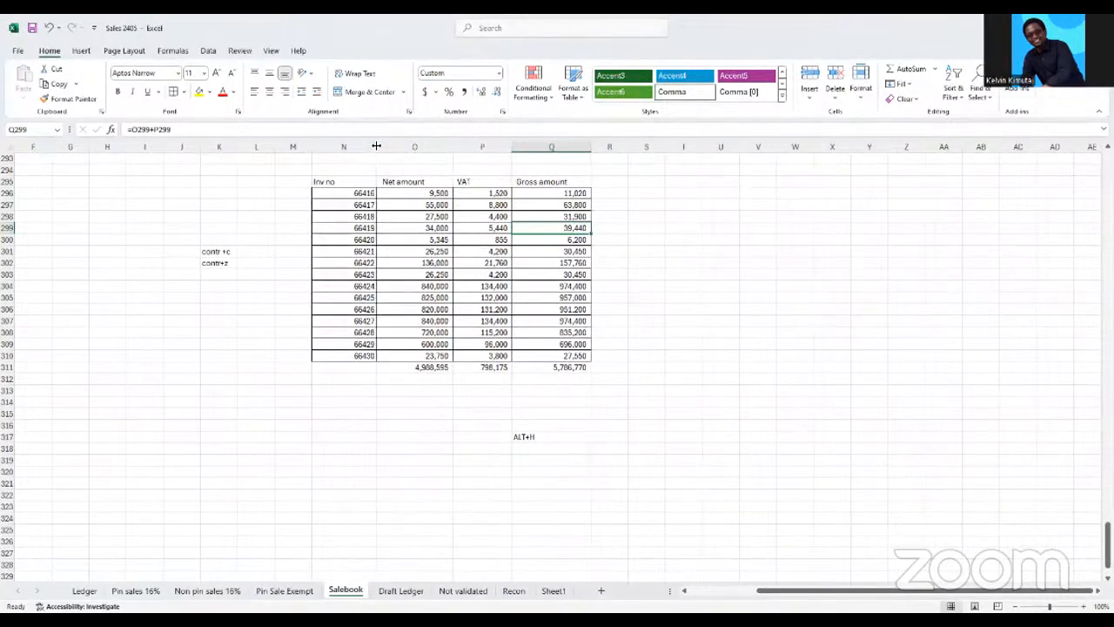
left_click(358, 147)
left_click(805, 147)
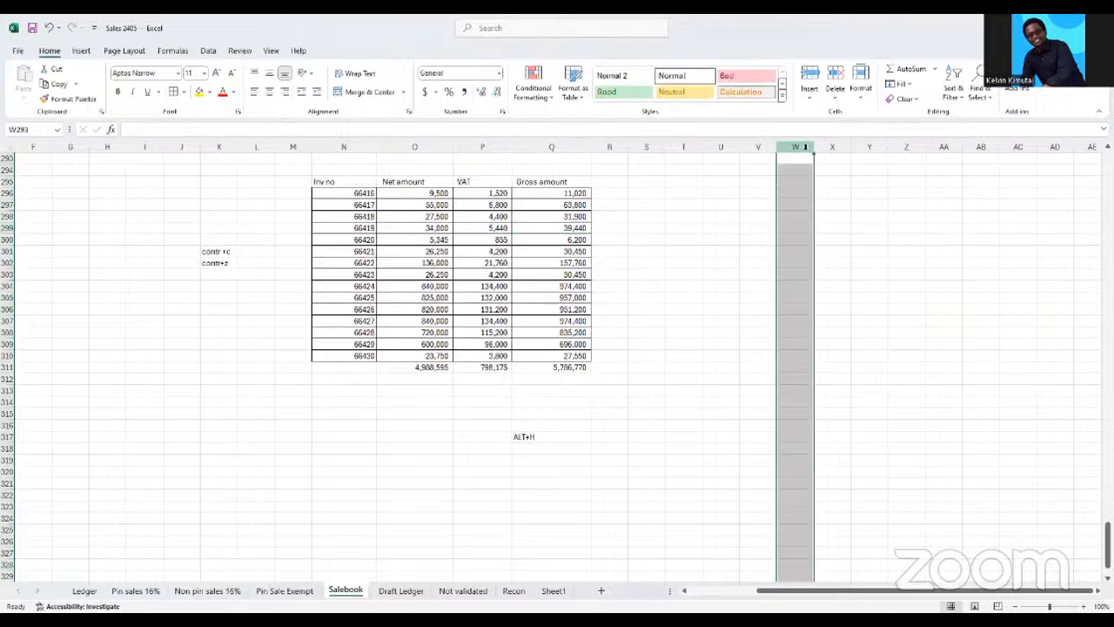
left_click_drag(377, 147, 386, 147)
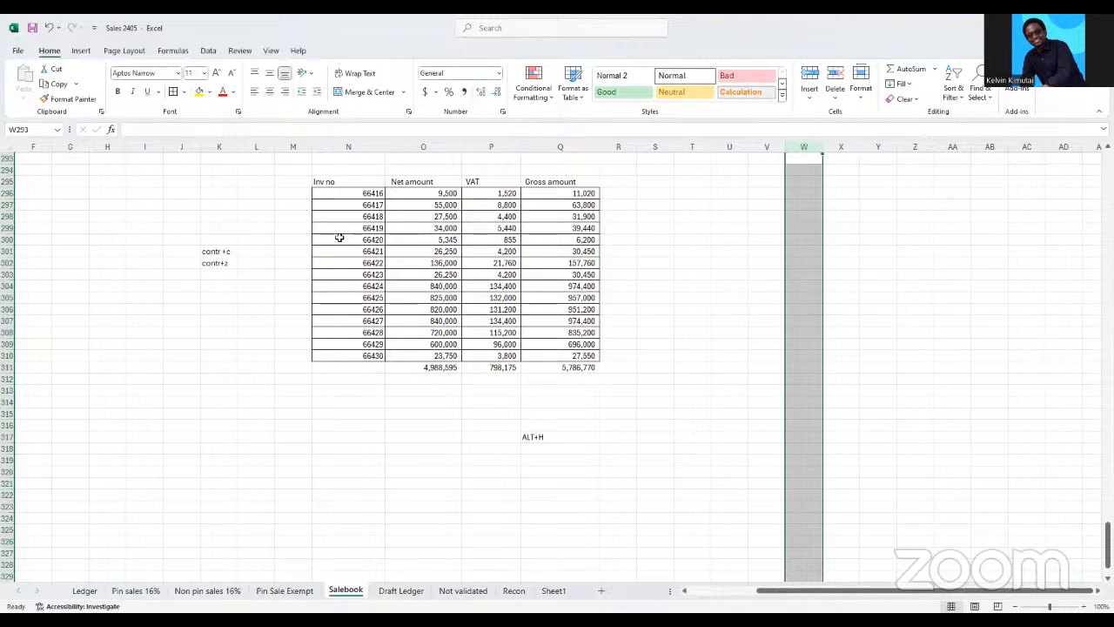
Set the column width of the invoice table N295:Q311 to 18
left_click_drag(337, 183, 583, 368)
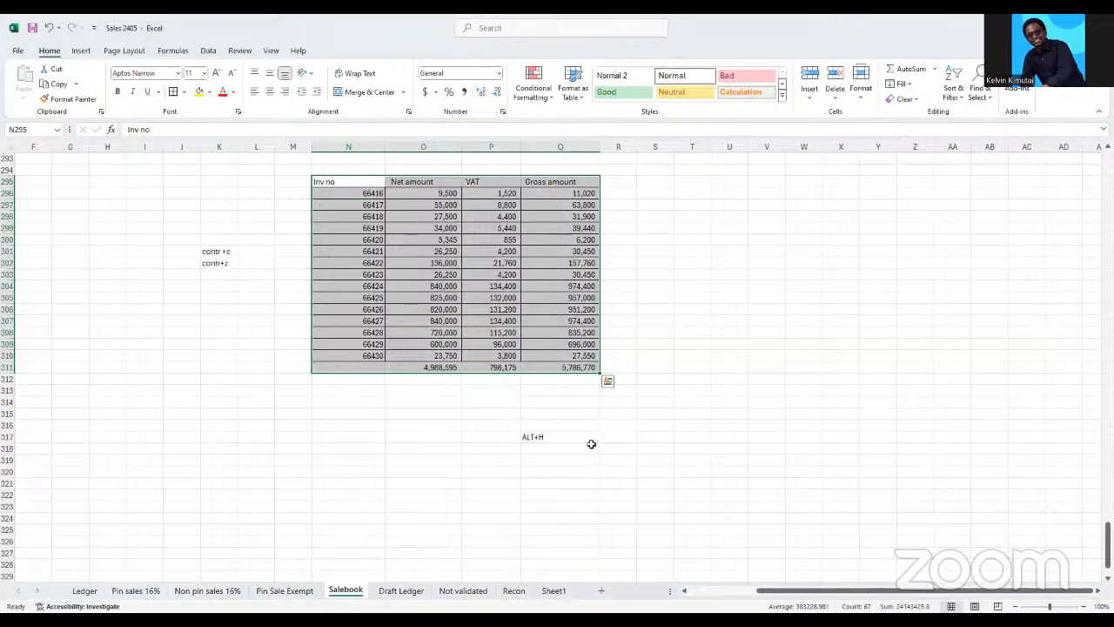
key("alt+h")
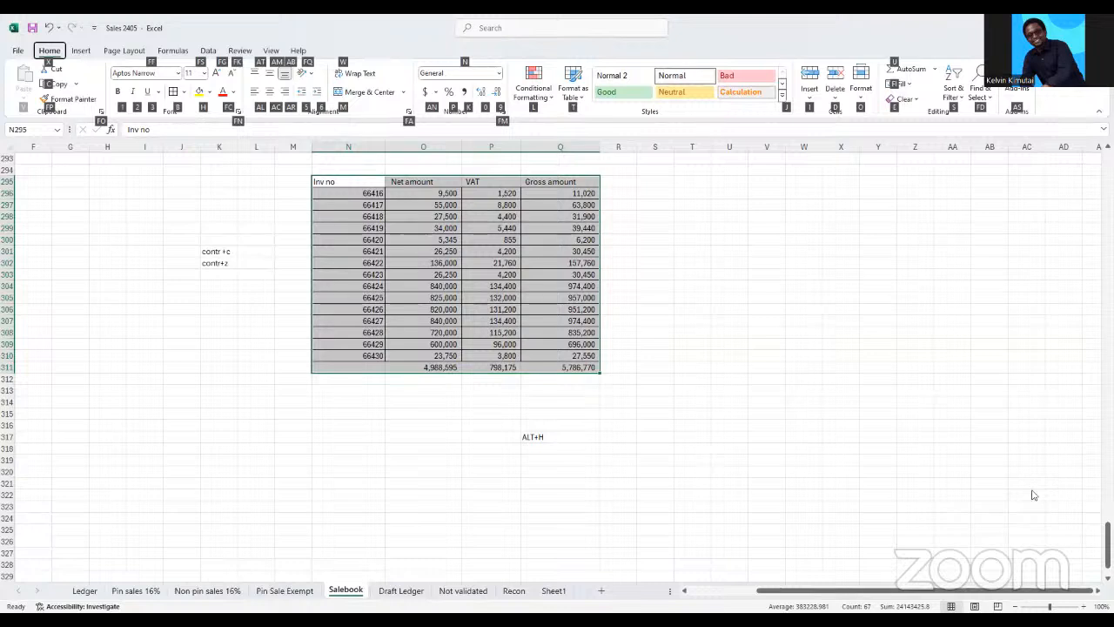
key("o")
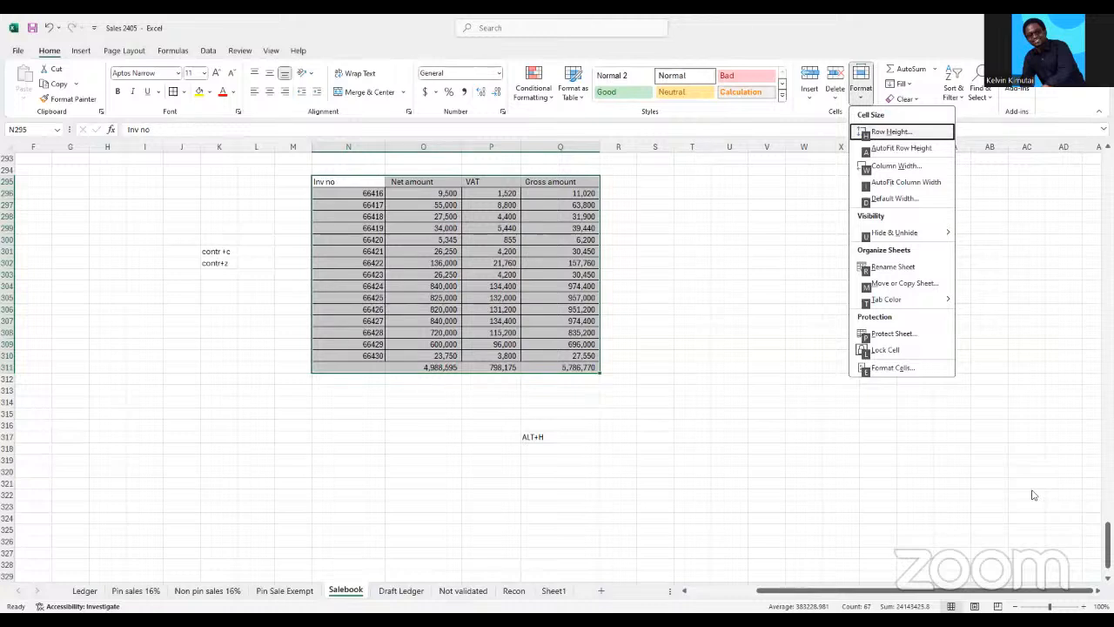
key("w")
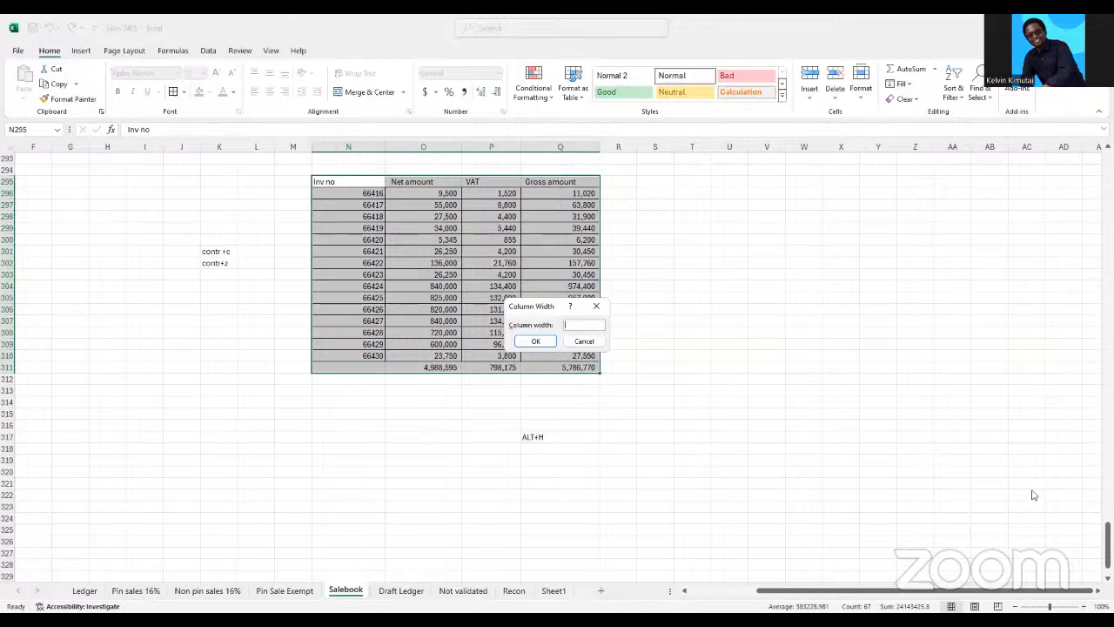
type("18")
key("Return")
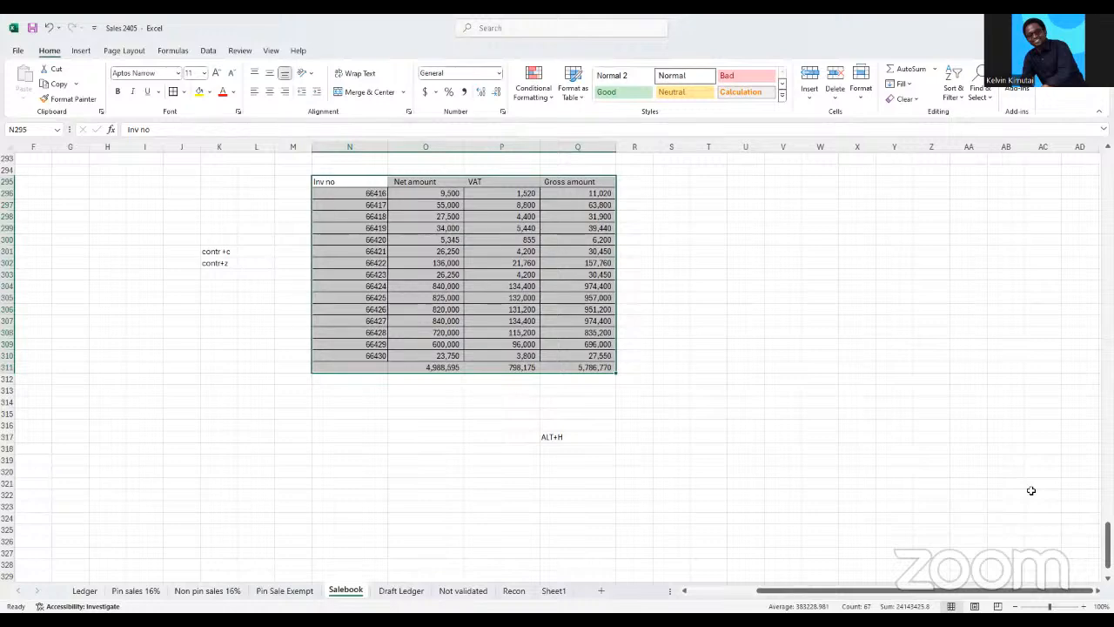
Set the print range to Print Selection for the invoice table, preview it and return to the sheet
key("ctrl+p")
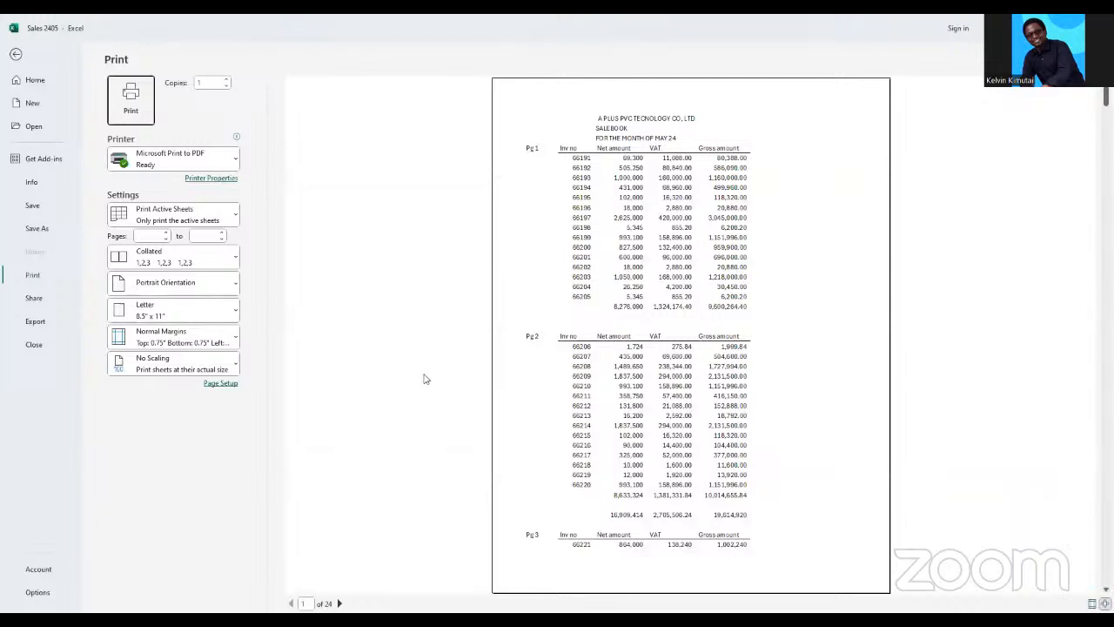
left_click(230, 219)
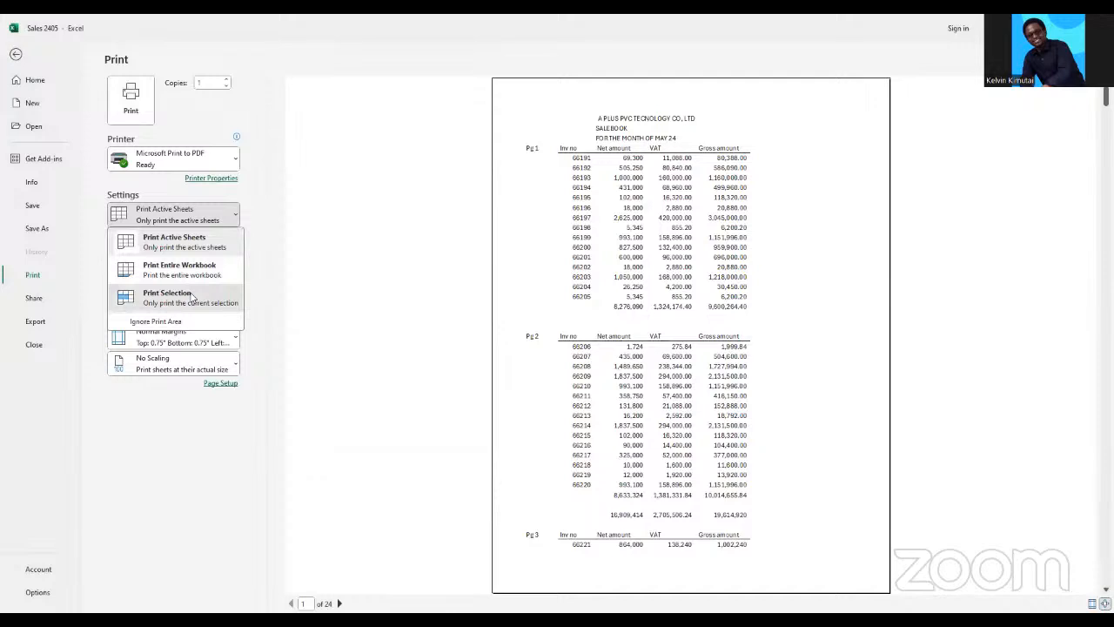
left_click(191, 297)
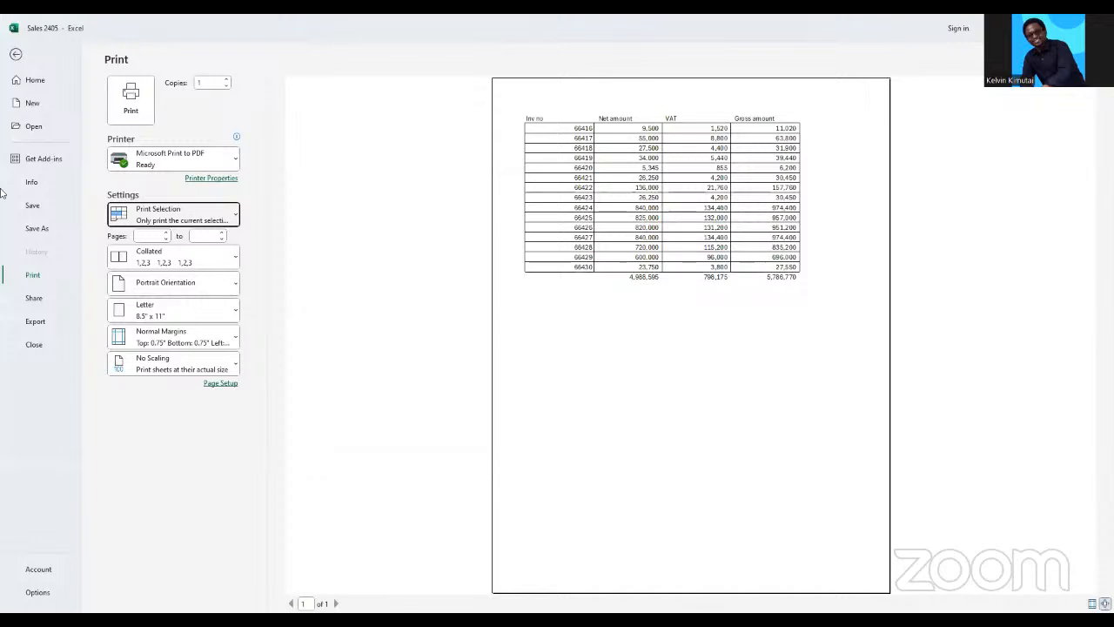
left_click(17, 54)
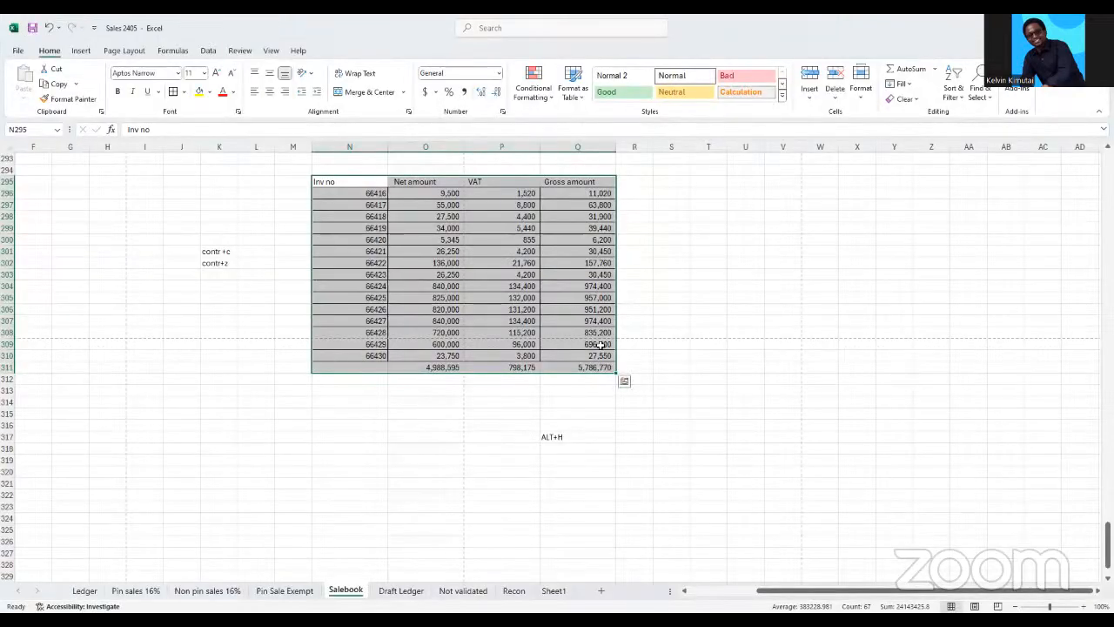
Set the row height of the invoice table rows 295 to 311 to 22.9
key("alt")
key("h")
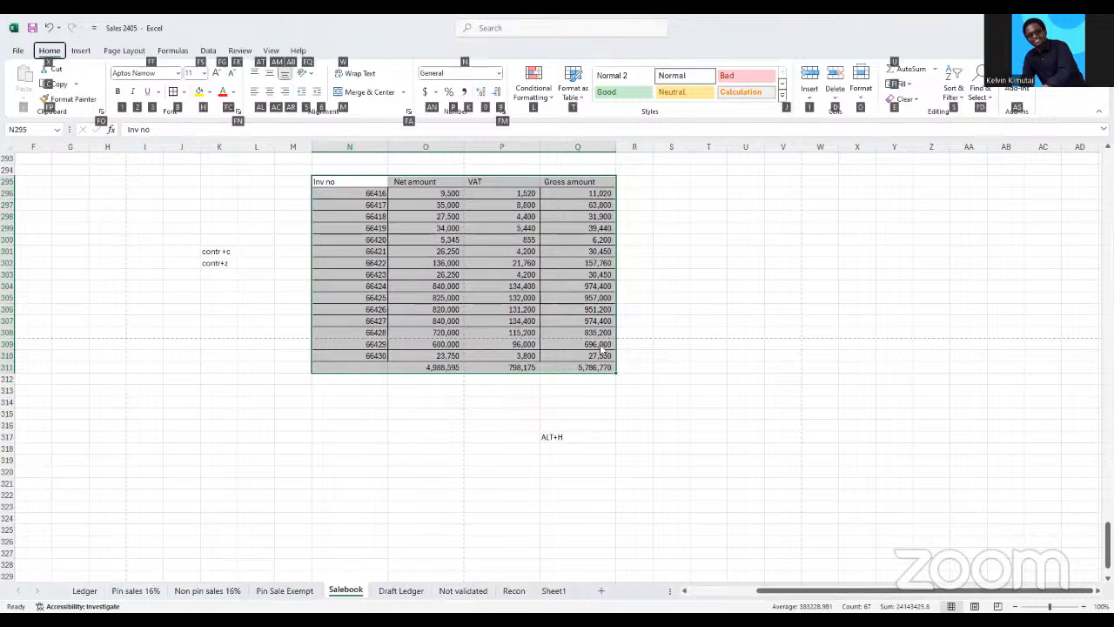
key("o")
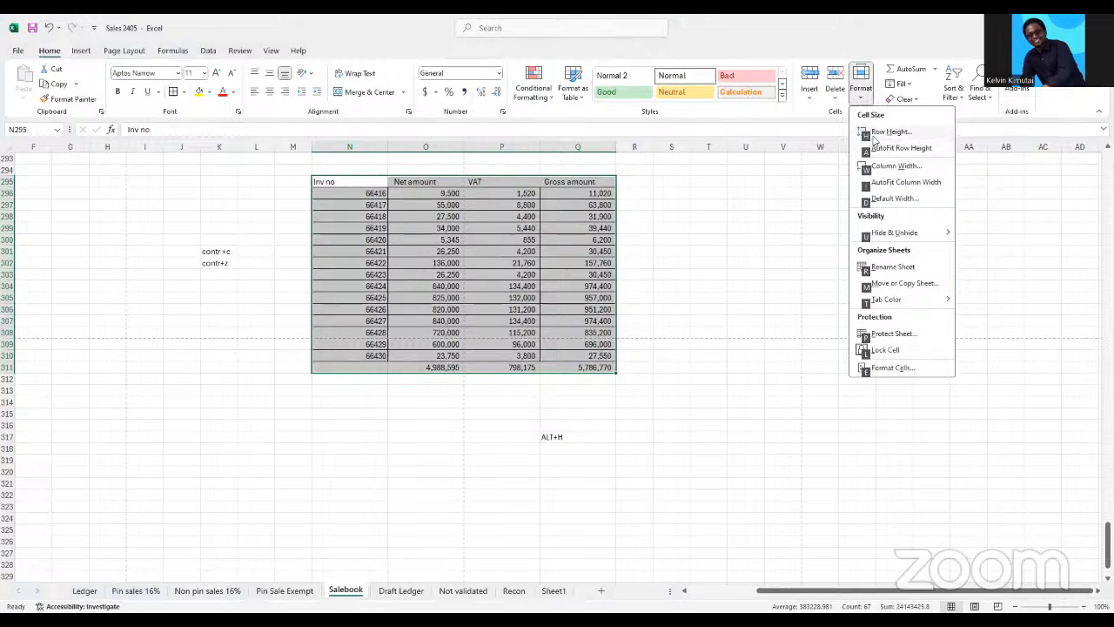
left_click(874, 139)
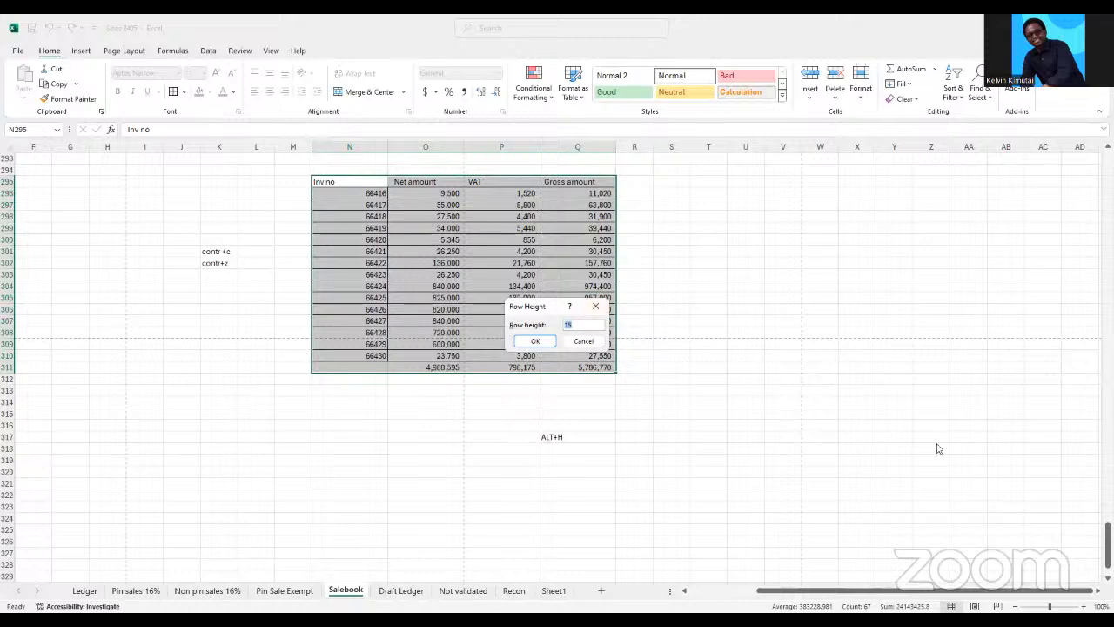
type("22.9")
key("Tab")
key("Return")
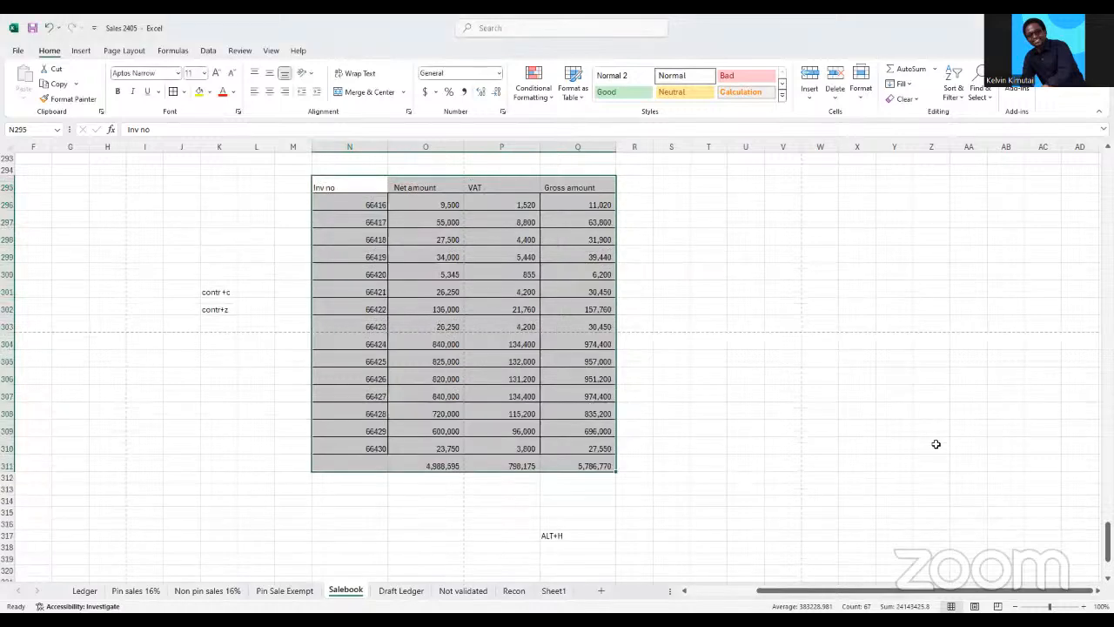
Check the print preview of the invoice table with its taller rows, and return to the sheet
key("ctrl+p")
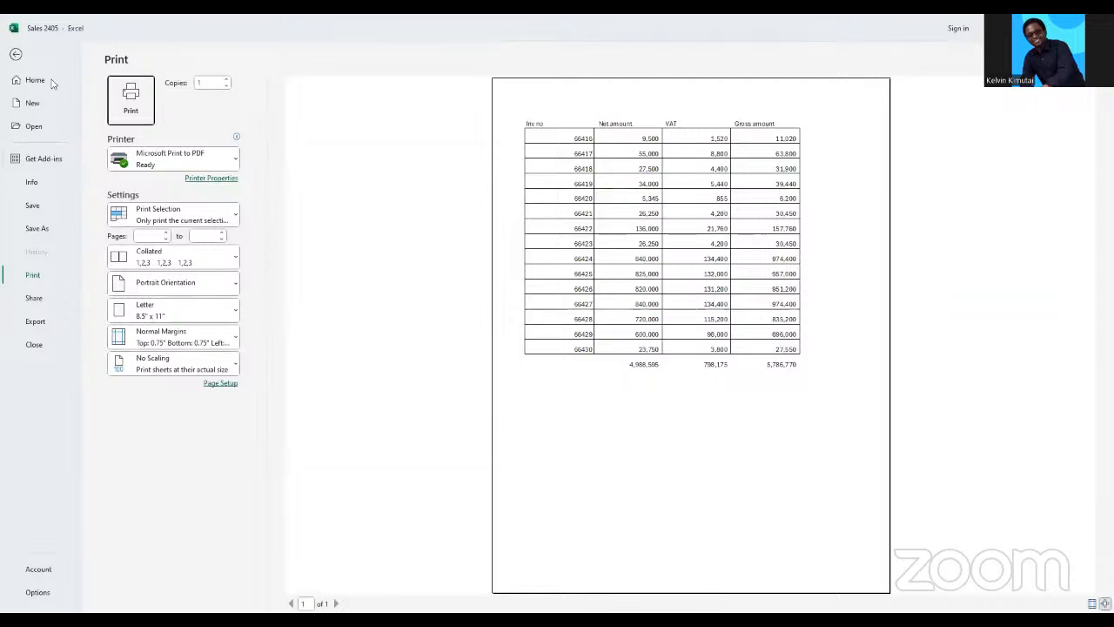
left_click(12, 54)
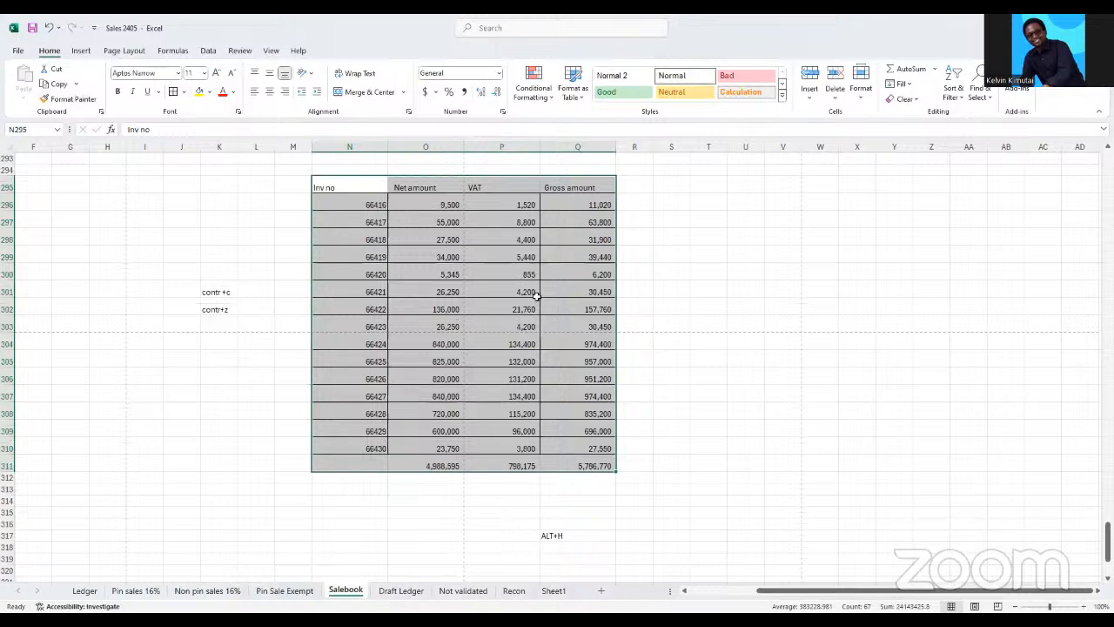
left_click(532, 305)
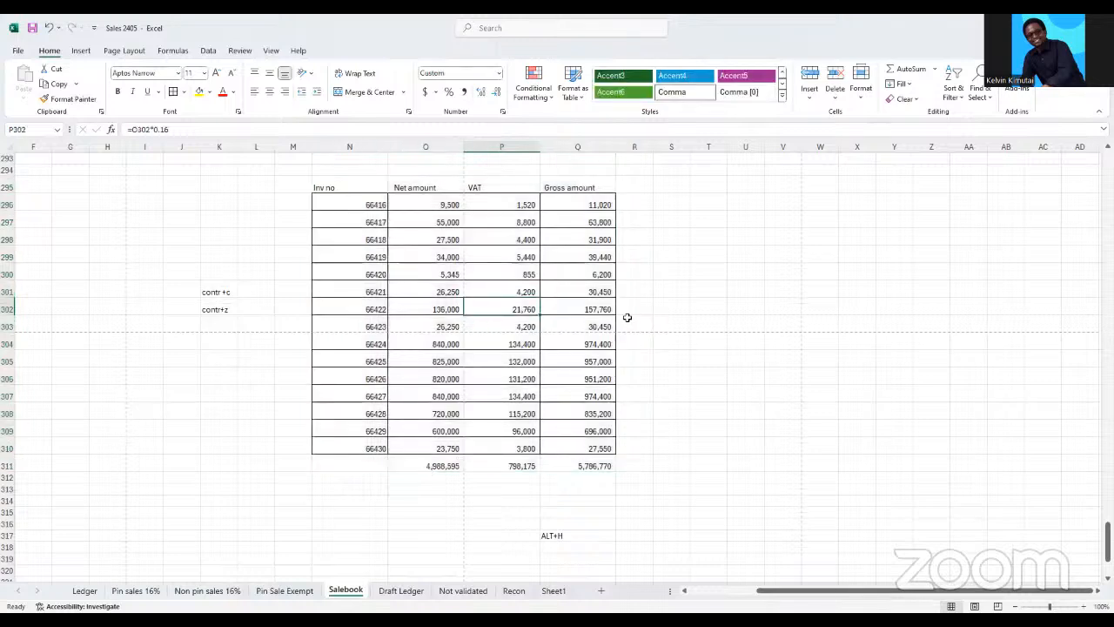
left_click(620, 324)
Increase the decimals of the amounts and totals in O296:Q311 to one place
left_click_drag(597, 205, 598, 470)
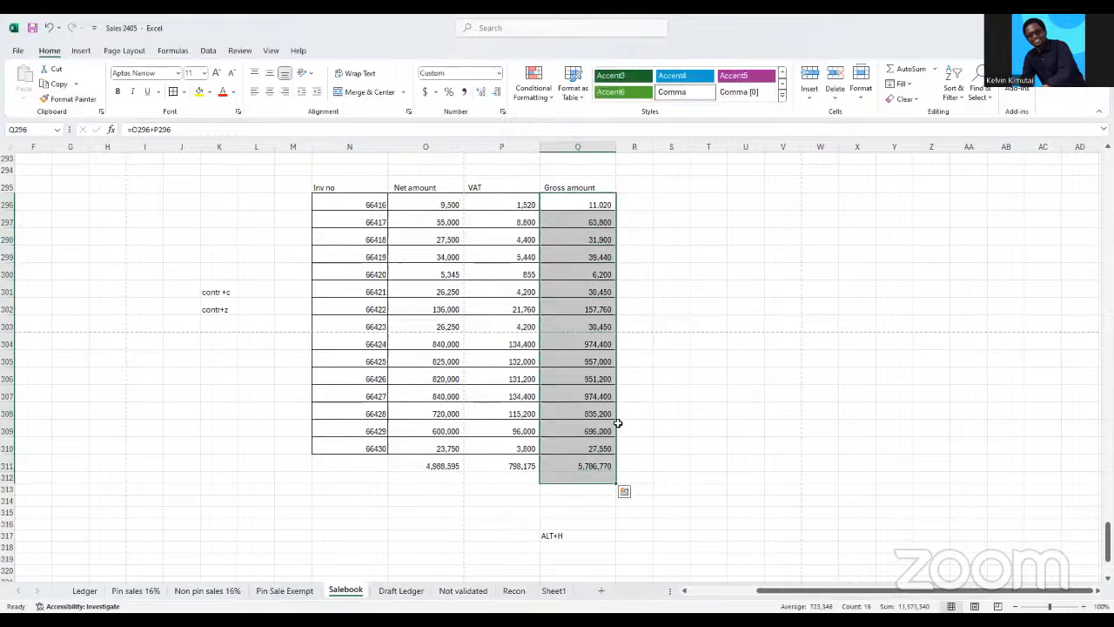
left_click_drag(441, 205, 572, 463)
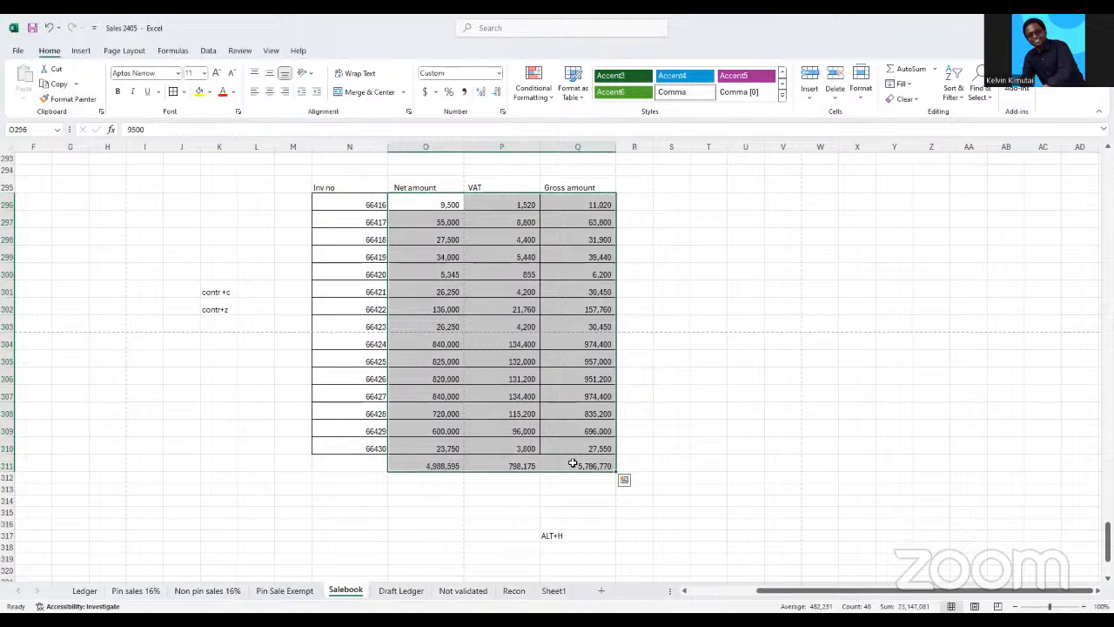
key("alt")
key("h")
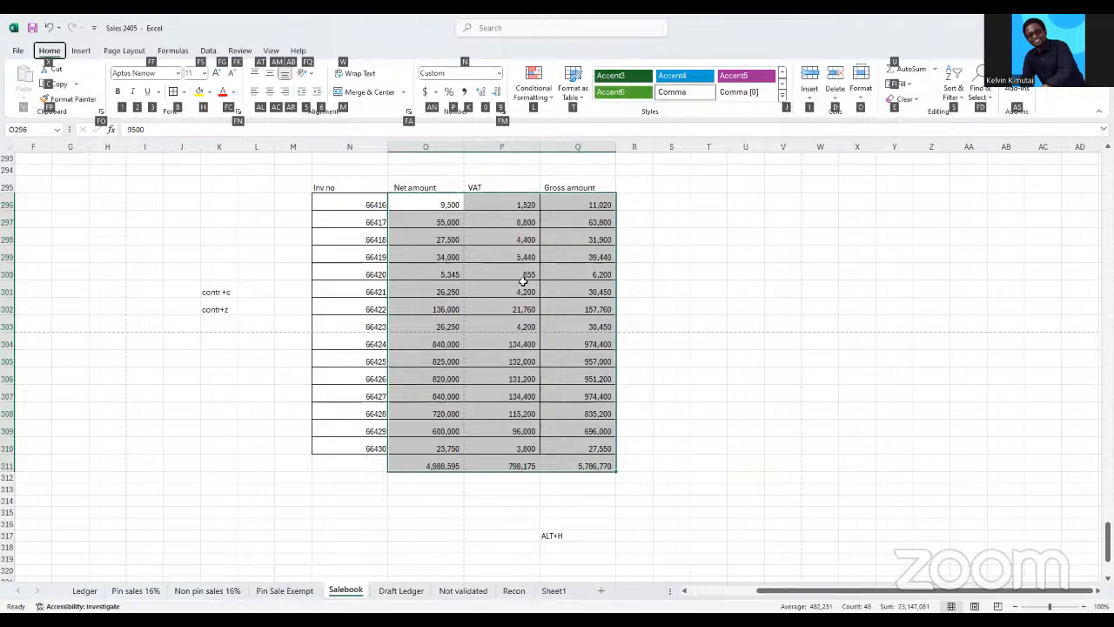
key("0")
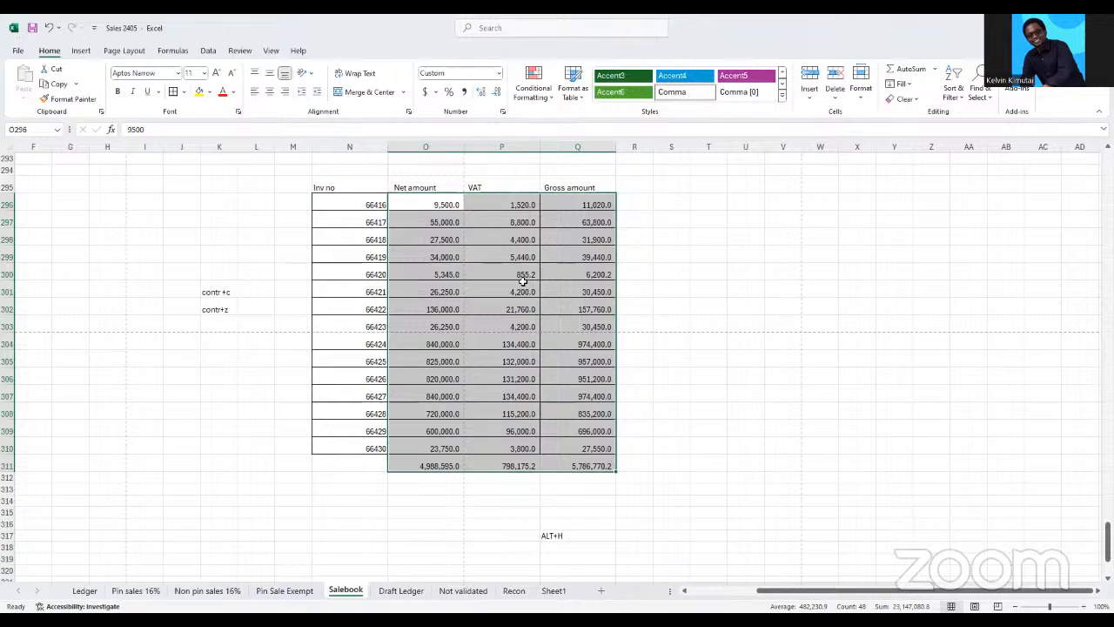
Increase the decimals of the amounts and totals in O296:Q311 to two places and reduce them to whole numbers
key("alt+h")
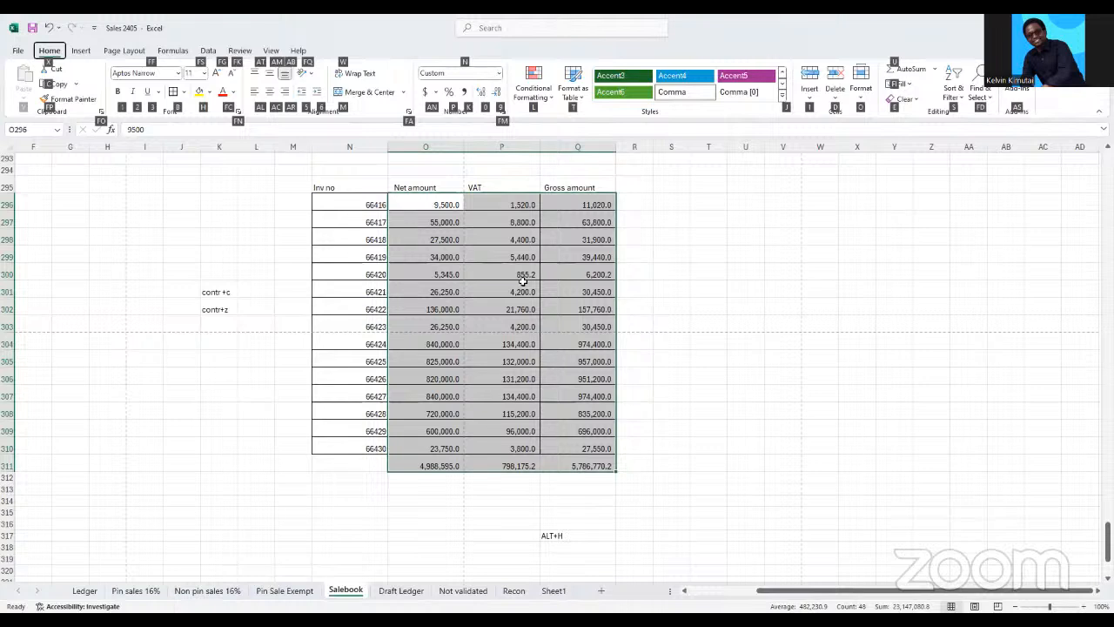
key("0")
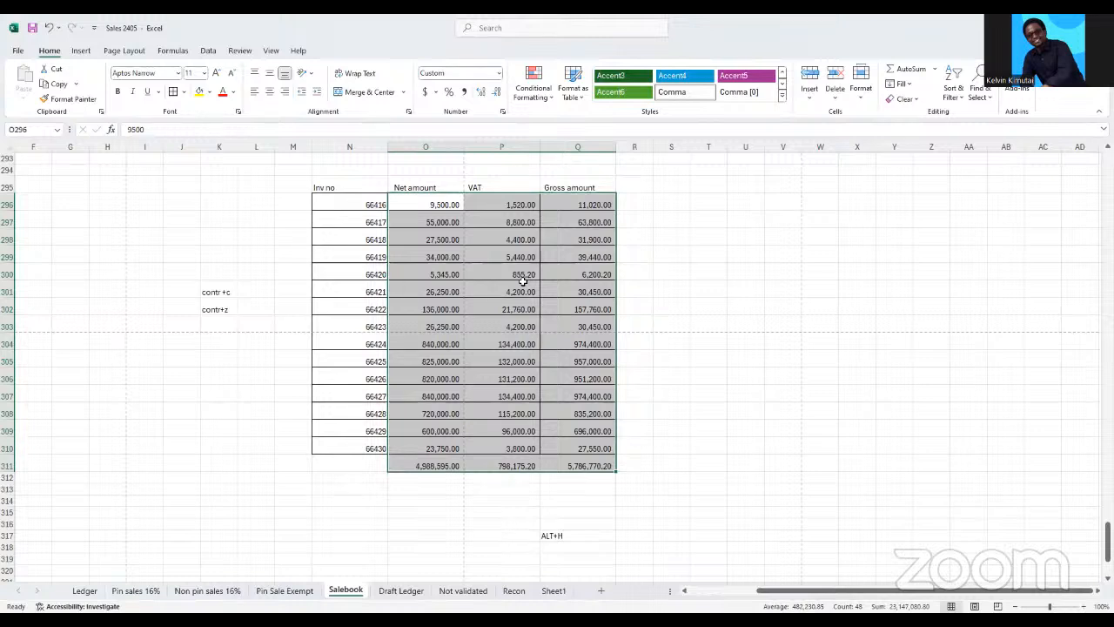
key("alt+h")
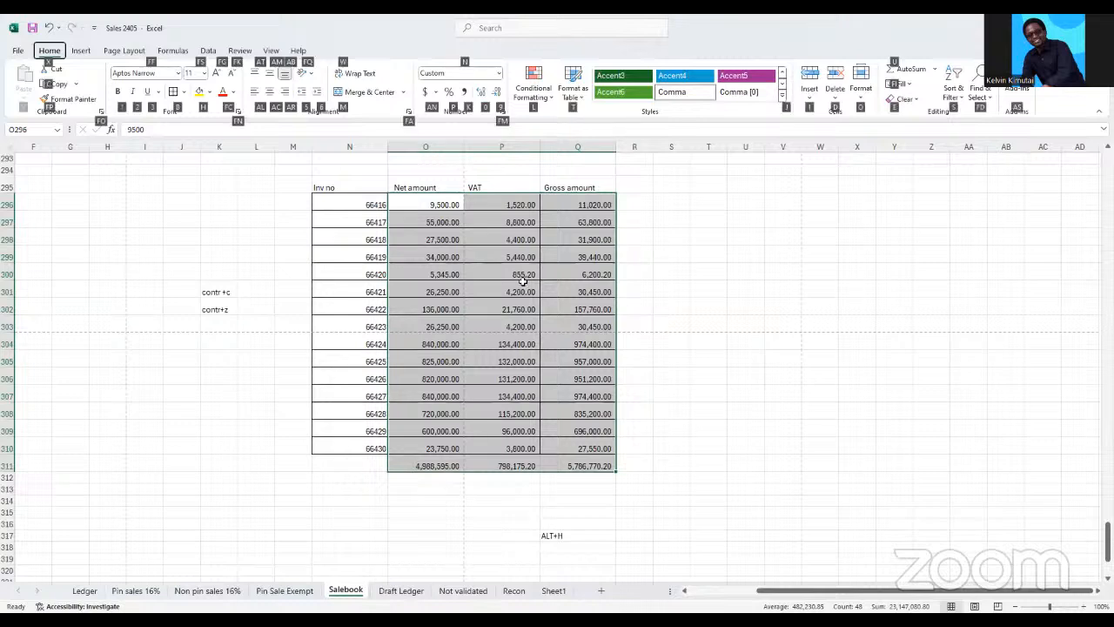
key("9")
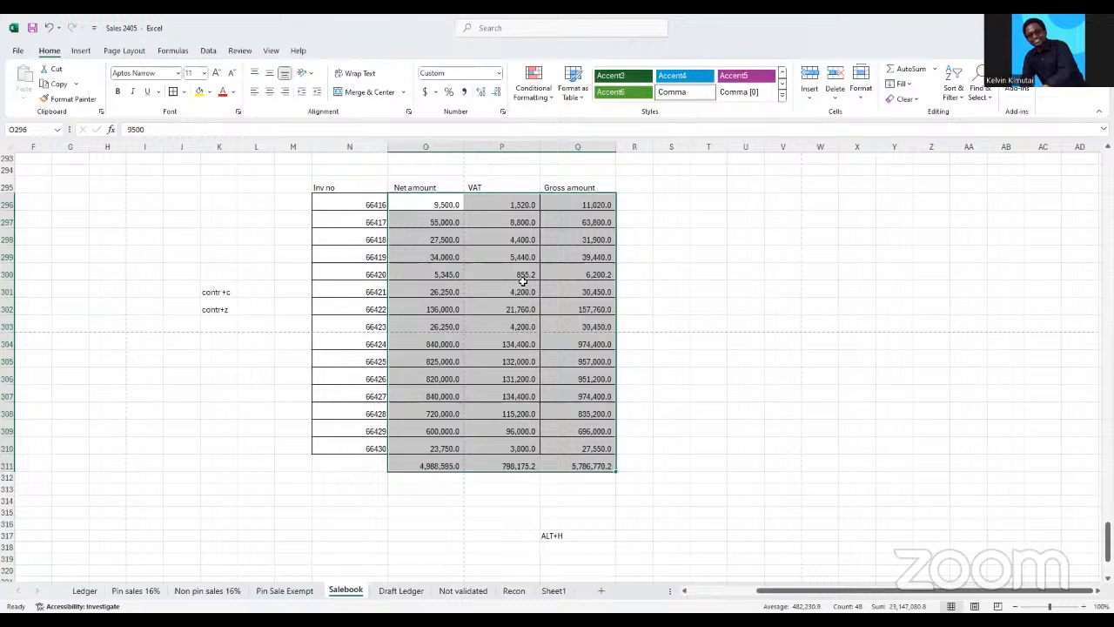
key("alt+h")
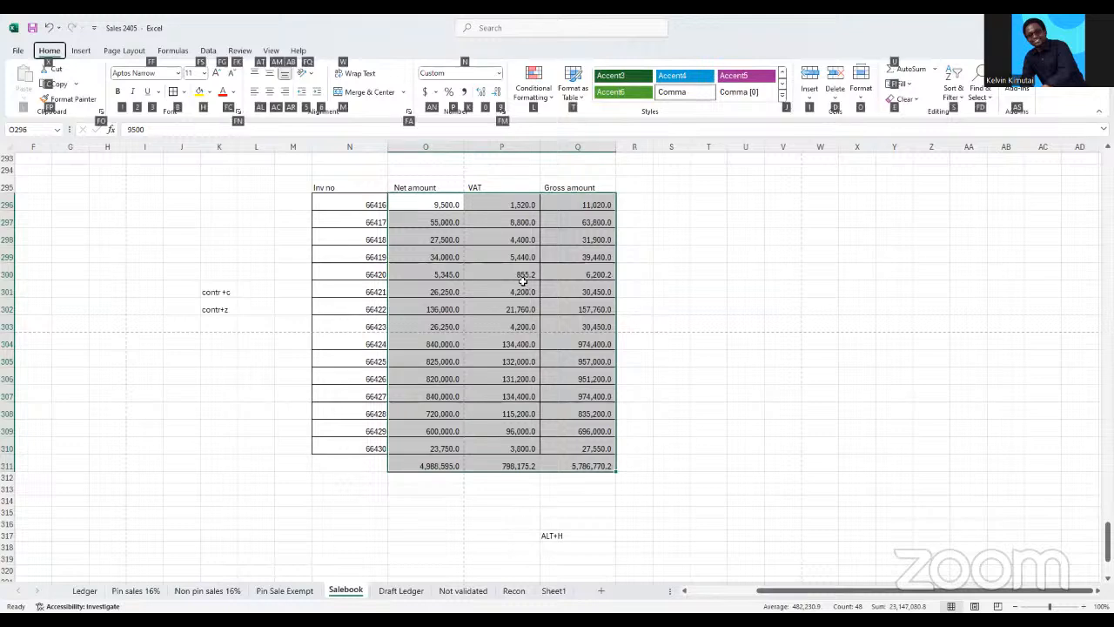
key("9")
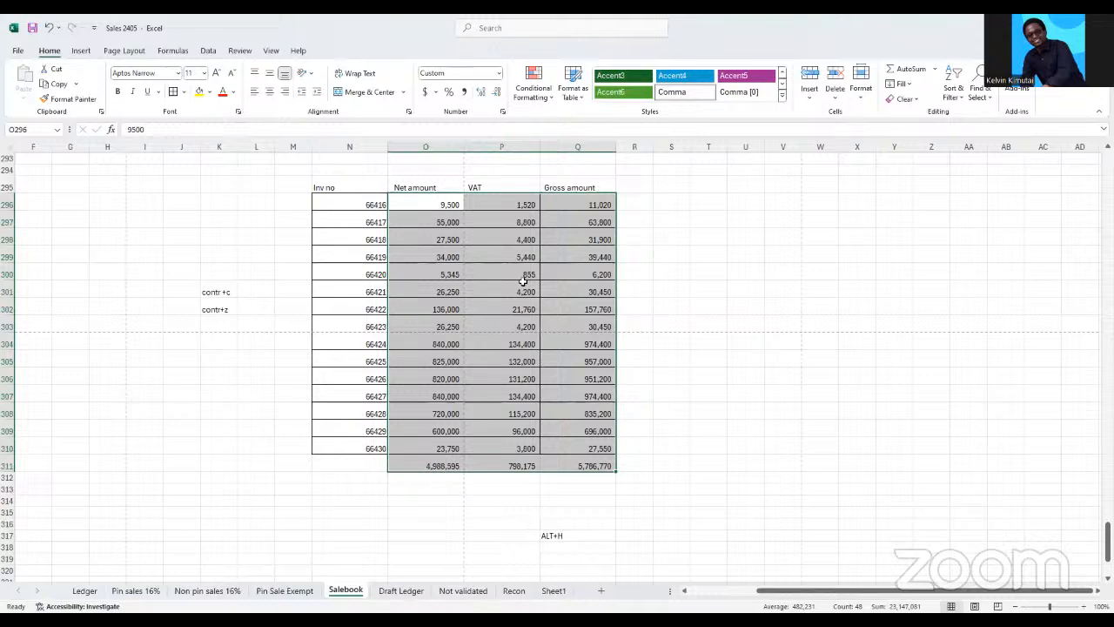
Fill the amounts and totals in O296:Q311 with yellow and undo the fill
key("alt+h")
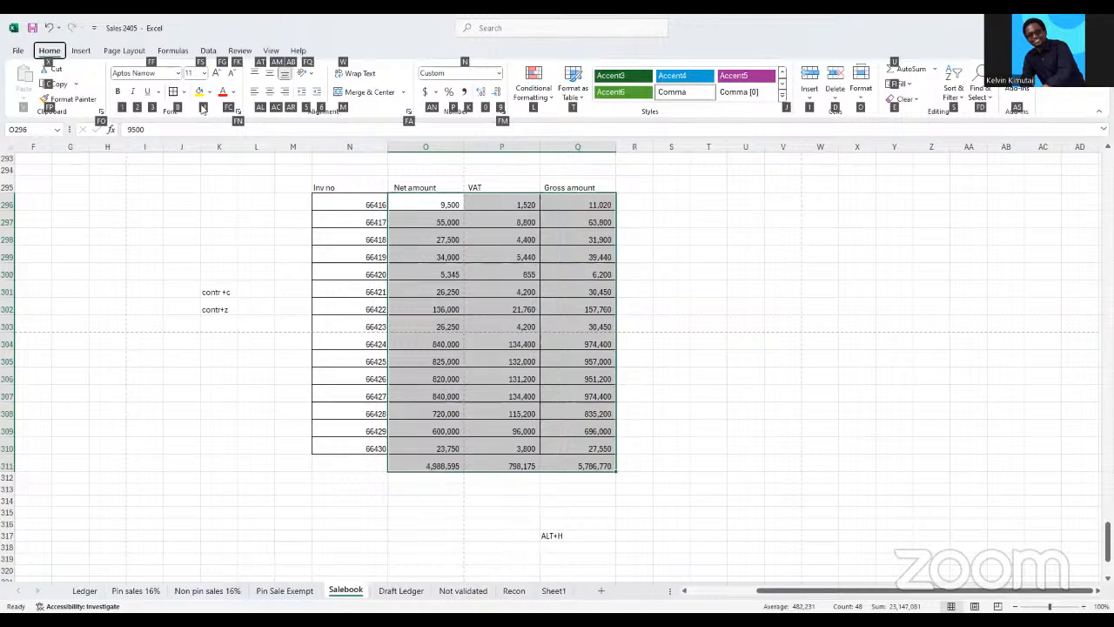
key("h")
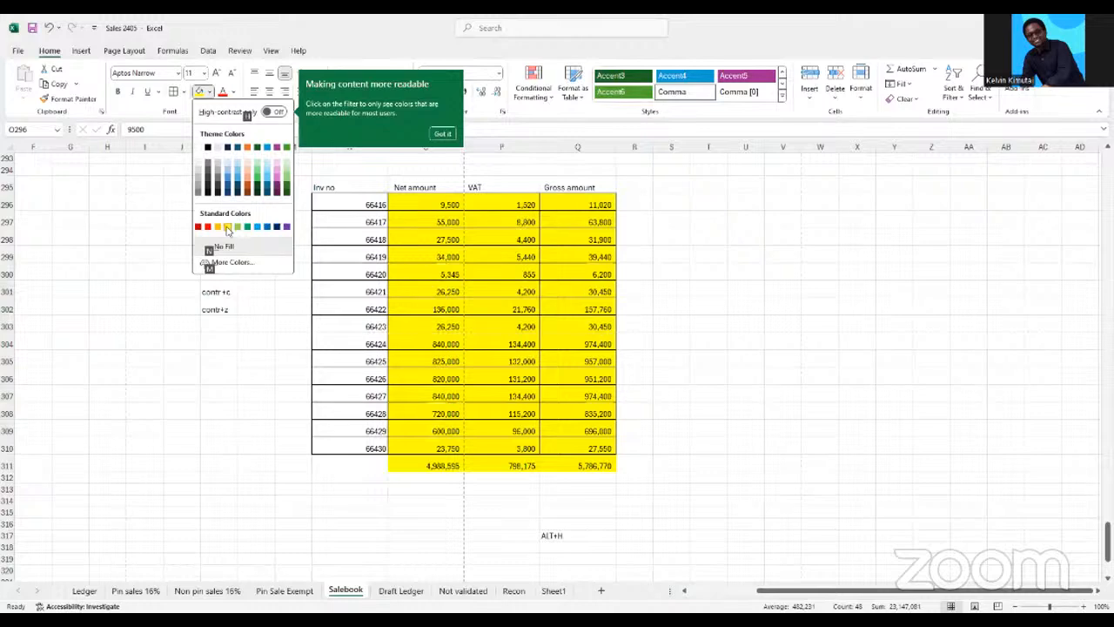
left_click(227, 228)
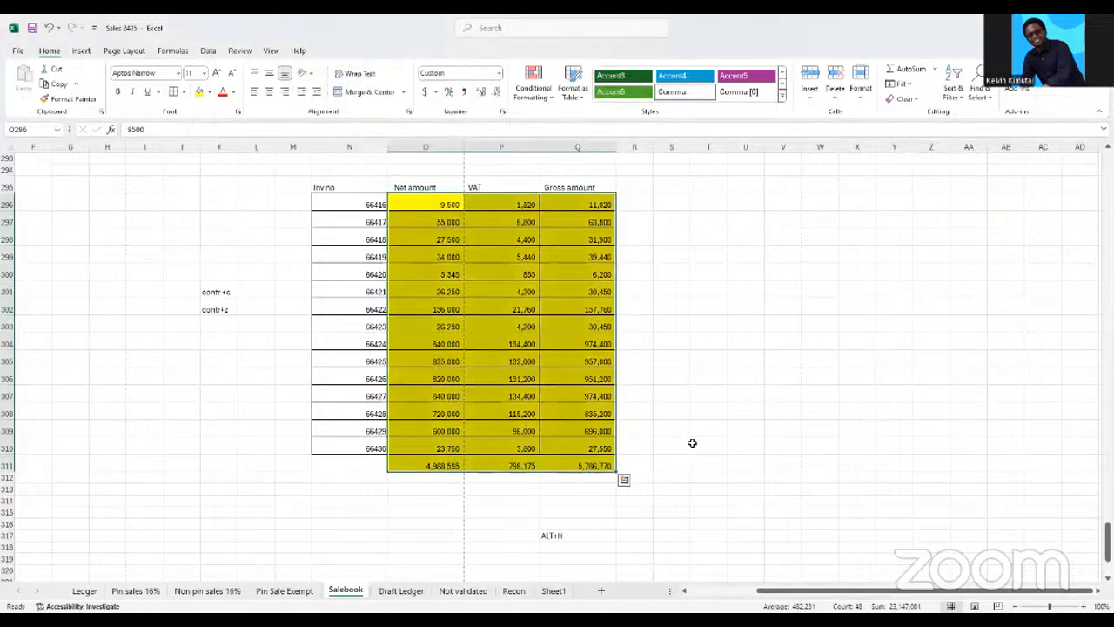
left_click(692, 445)
key("ctrl+z")
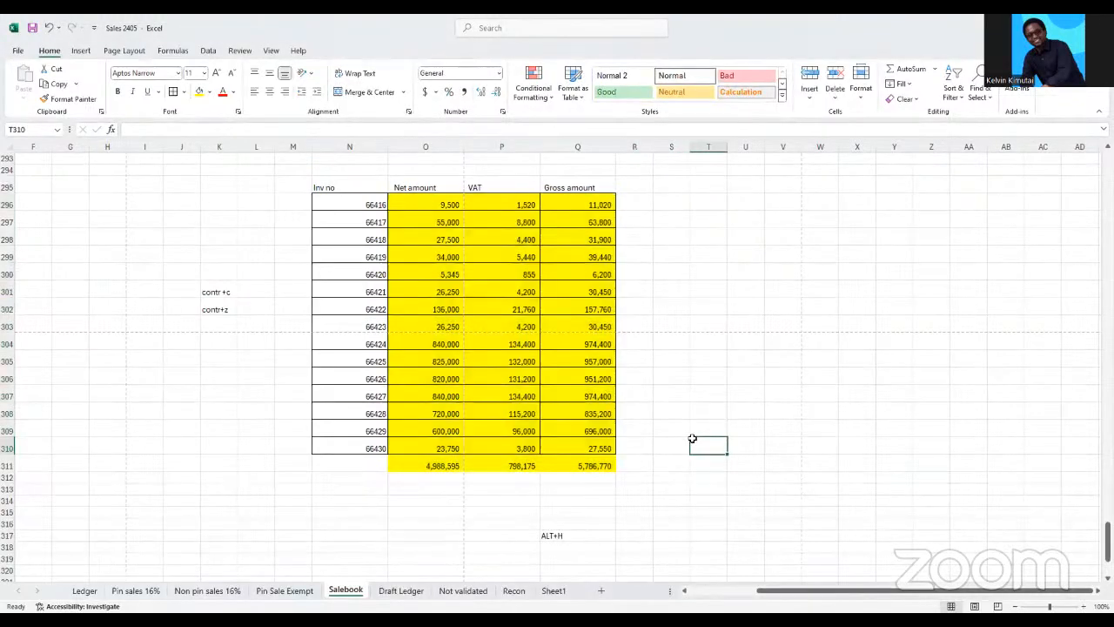
left_click(680, 374)
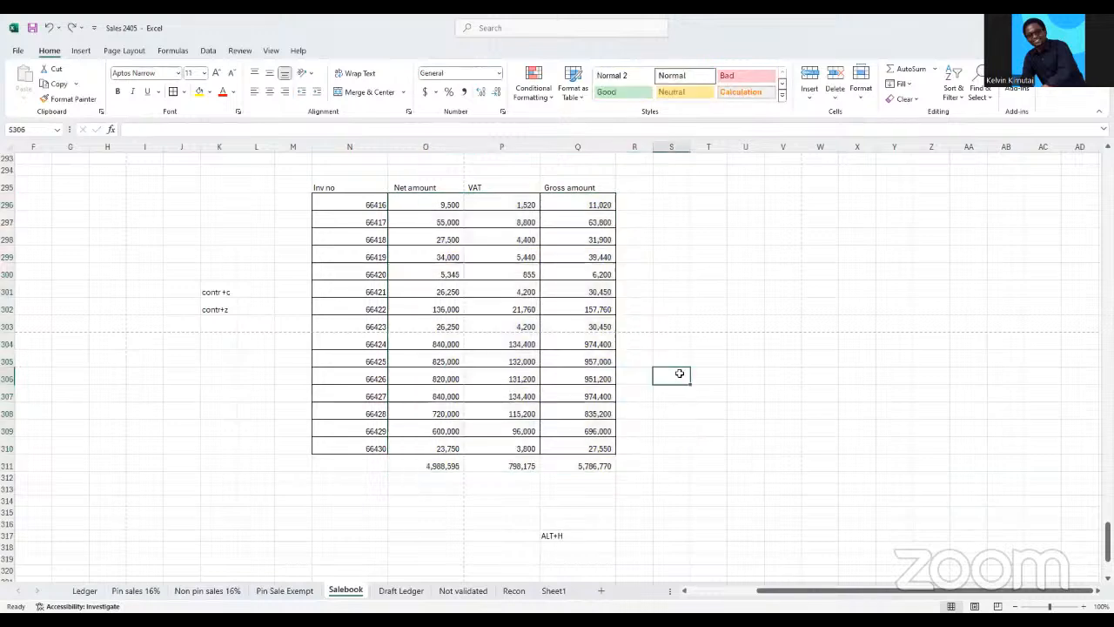
Make the invoice table's header row N295:Q295 bold
left_click_drag(325, 187, 568, 188)
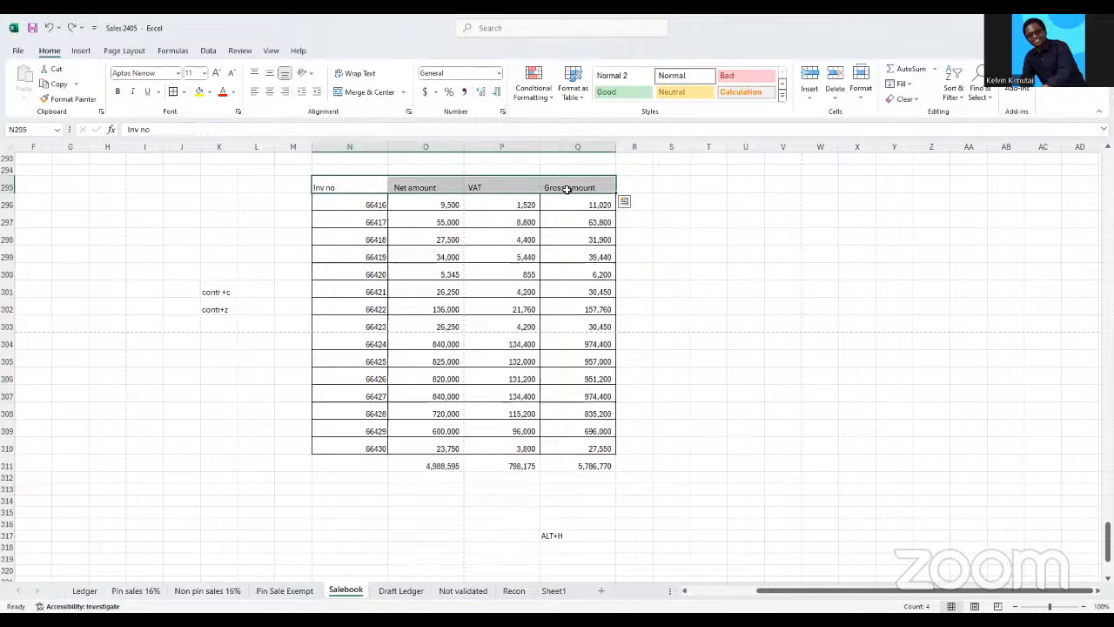
key("ctrl+b")
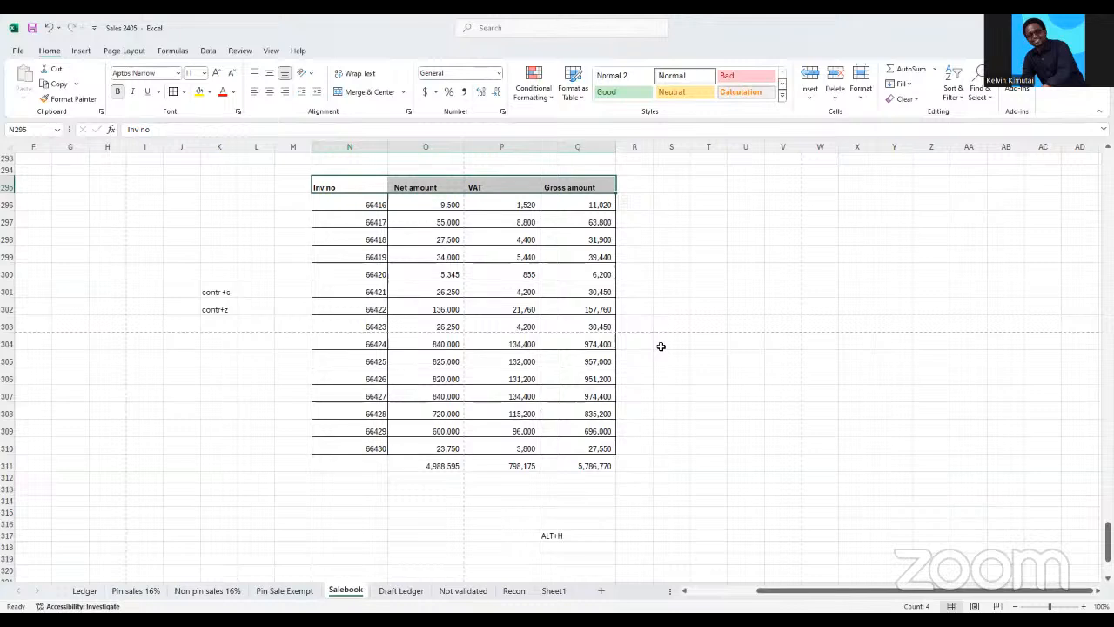
Enter the note CONTROL G in T304 and widen column T to fit the text
left_click(703, 342)
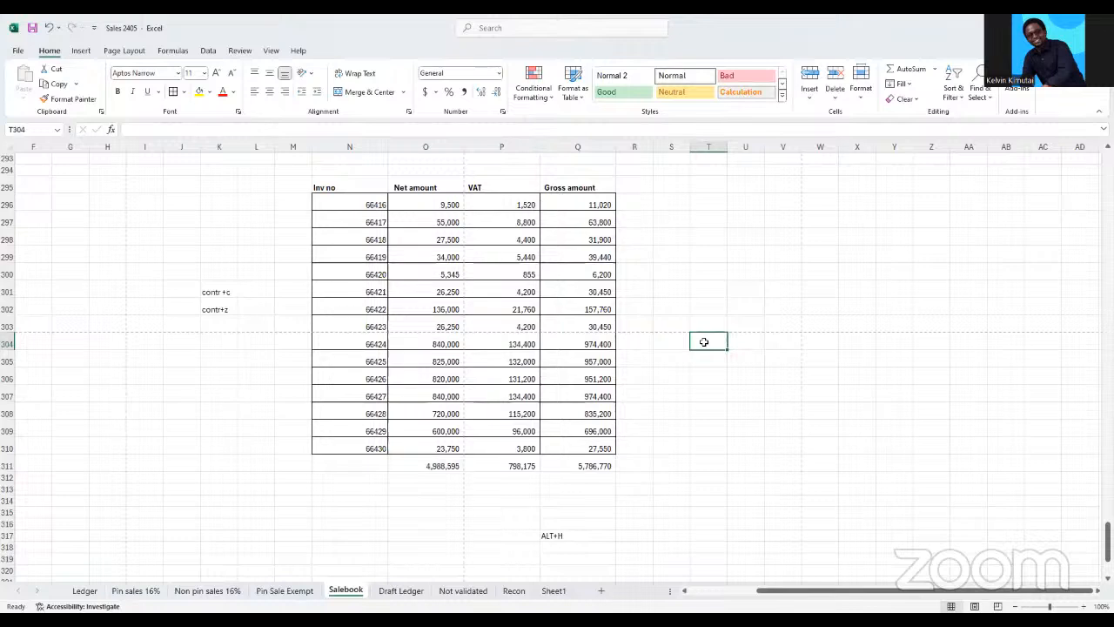
type("CO")
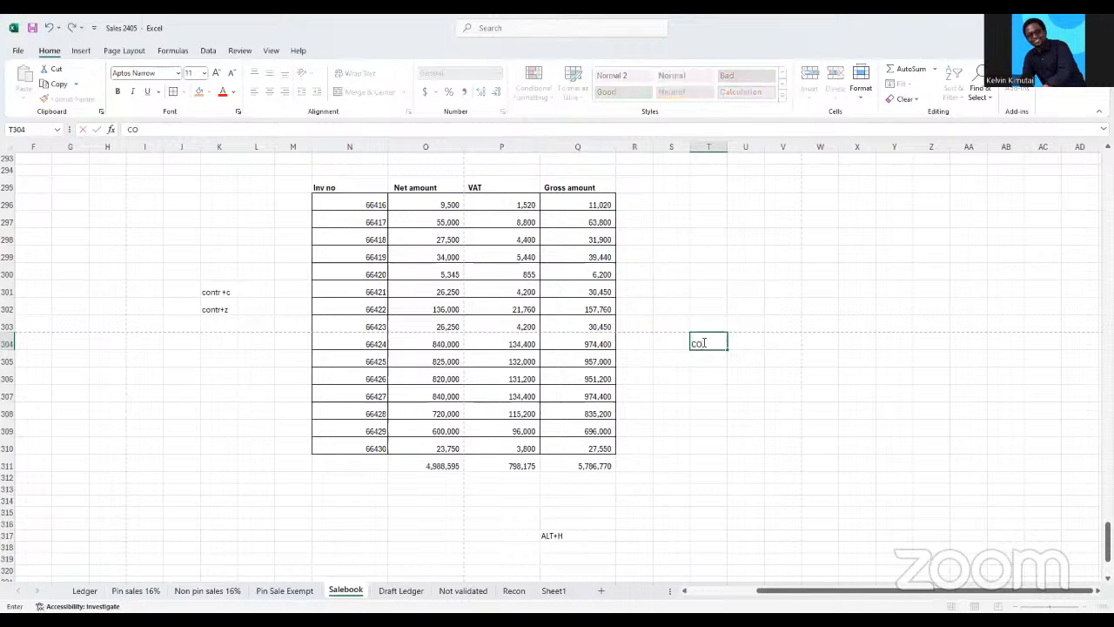
type("NTROL G")
left_click(701, 380)
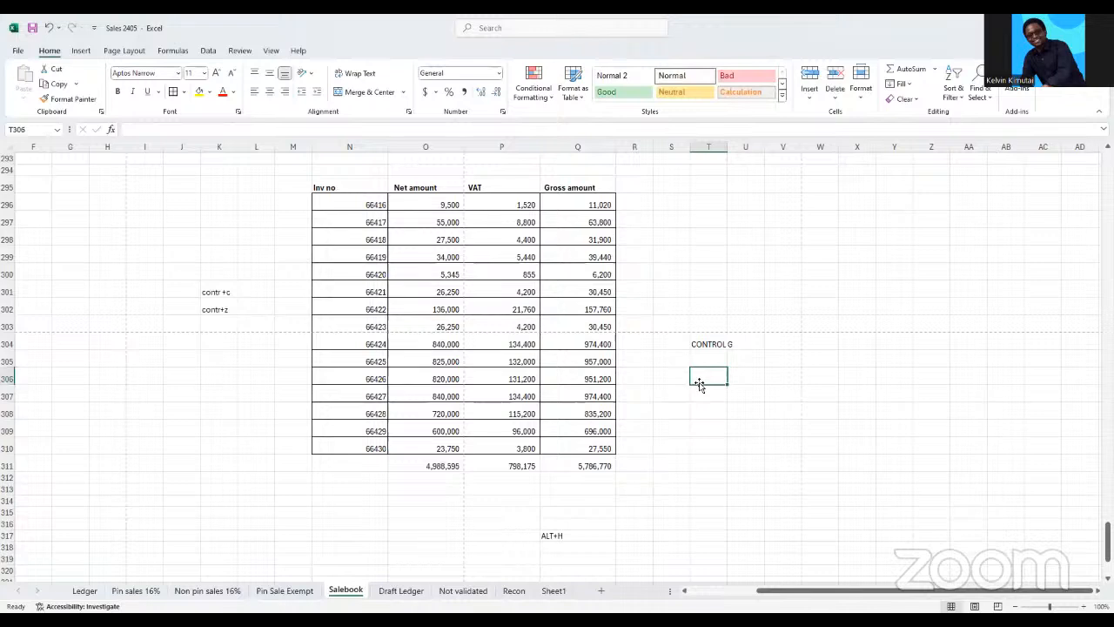
left_click(701, 344)
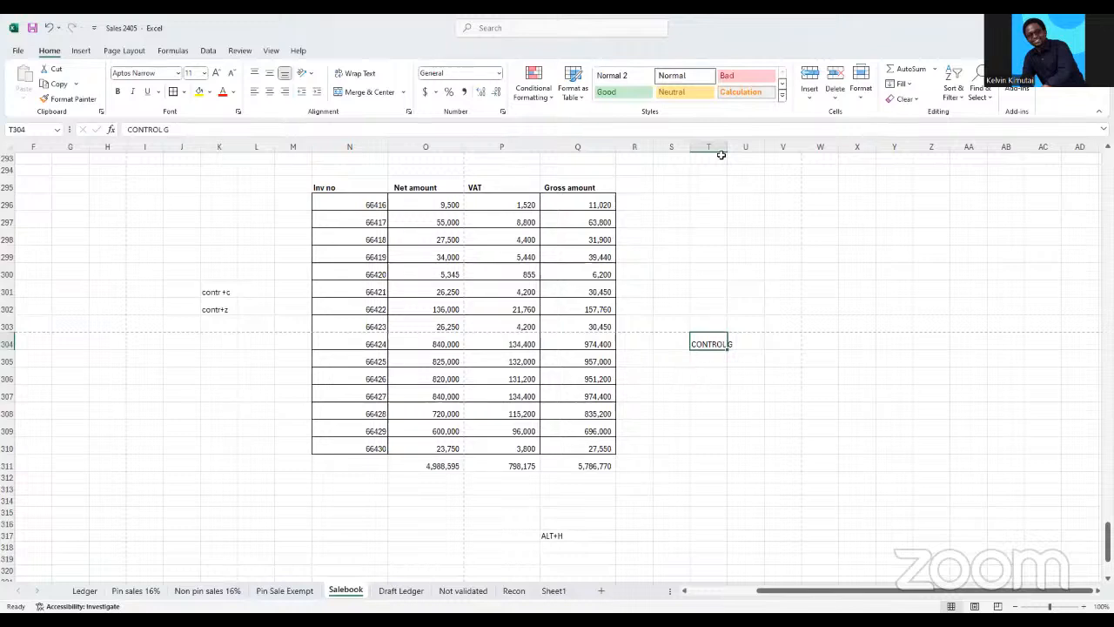
left_click_drag(727, 147, 750, 252)
left_click(719, 379)
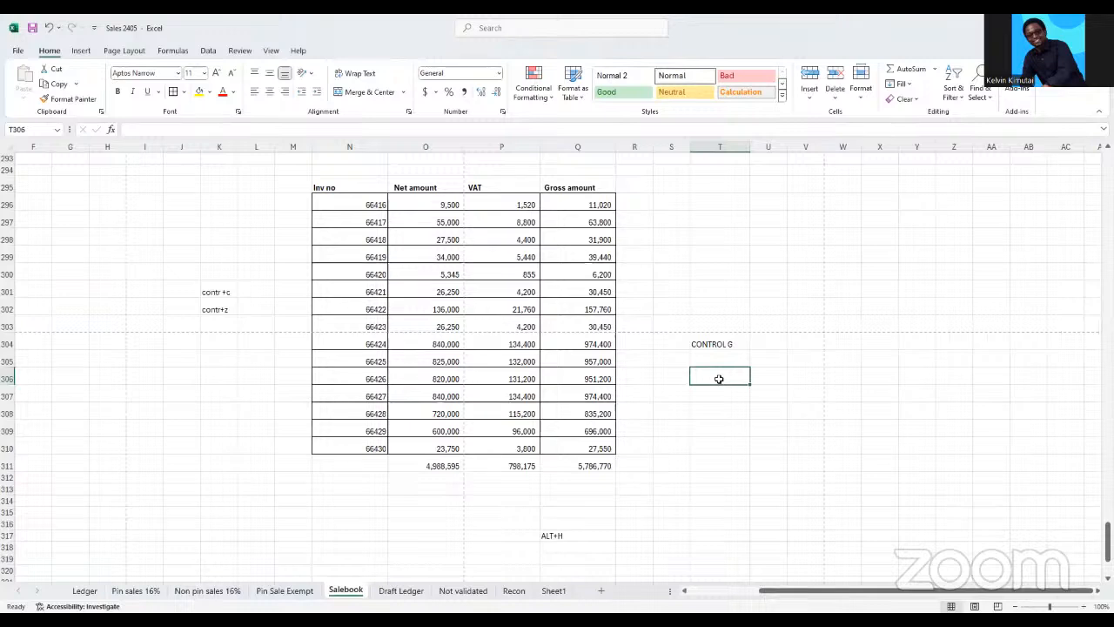
Clear the contents of the invoice row N299:Q299 and undo the deletion
left_click_drag(440, 255, 449, 355)
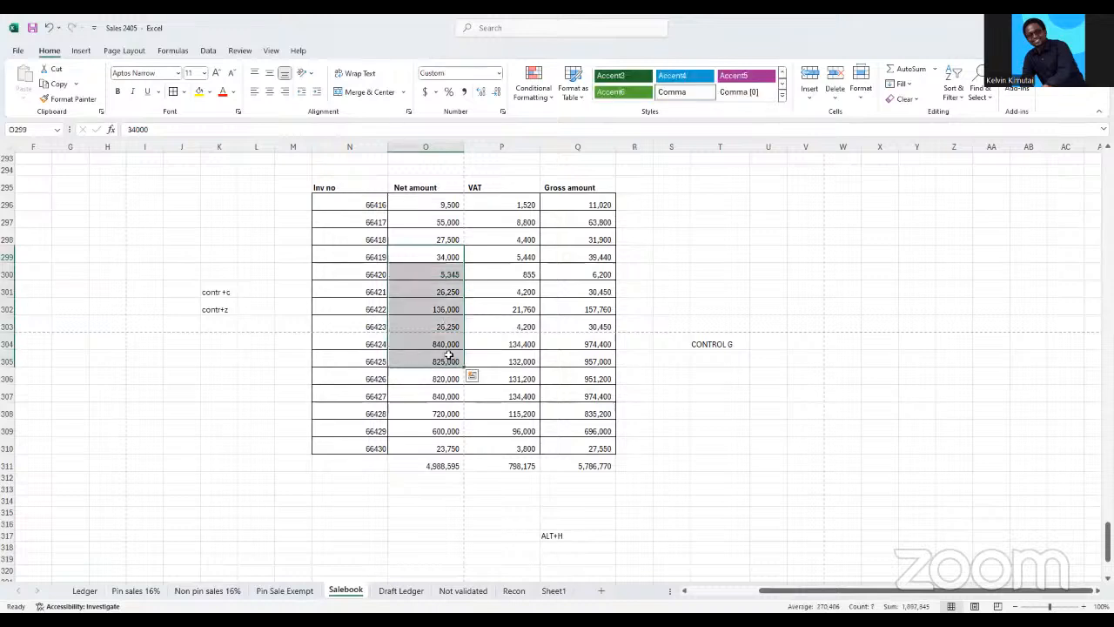
left_click(361, 257)
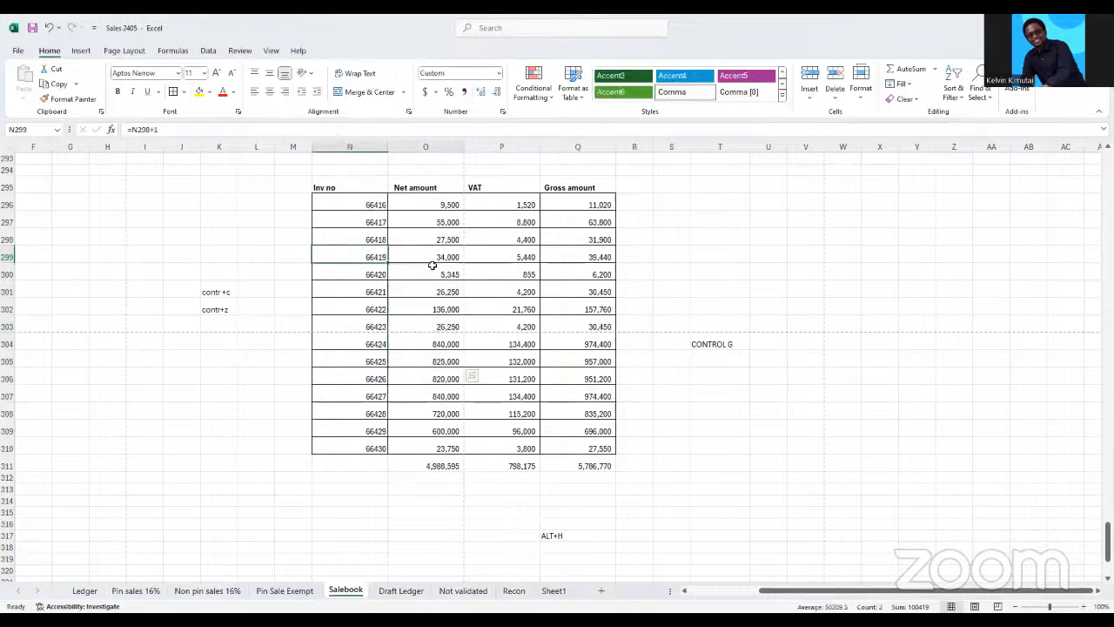
left_click(590, 254, "shift")
key("Delete")
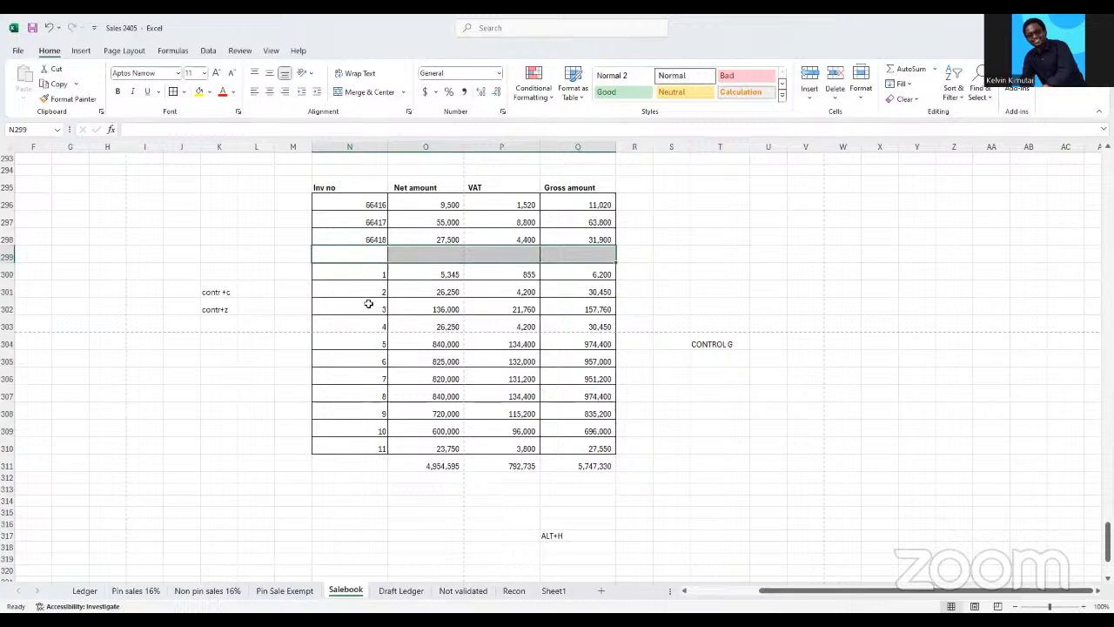
key("ctrl+z")
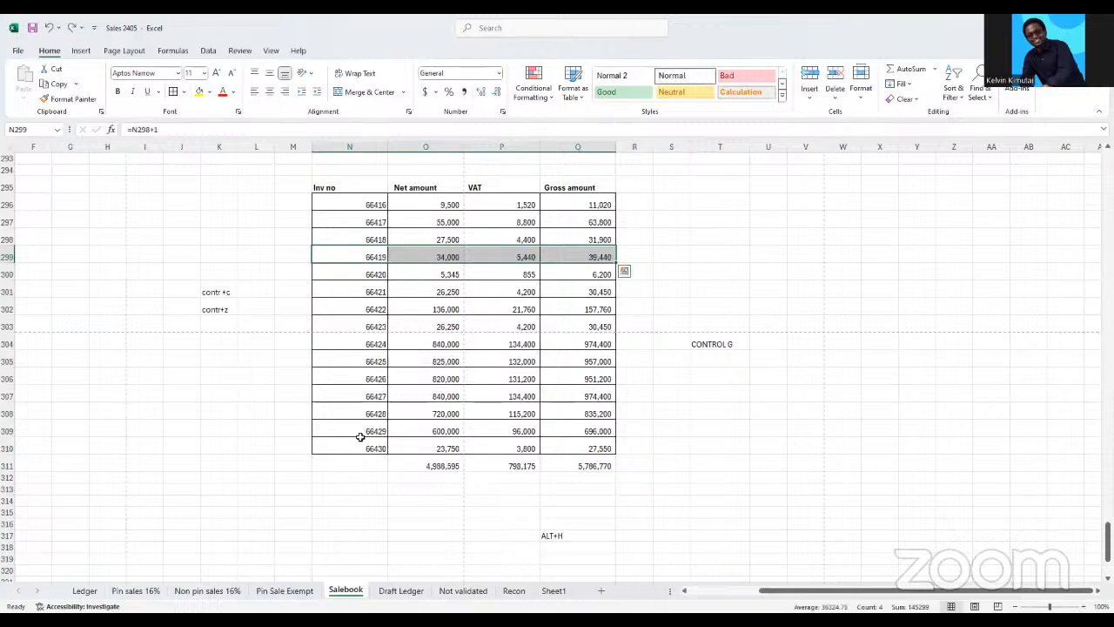
Clear the contents of the invoice rows N310:Q310 and N305:Q305 to leave two blank rows in the table
left_click_drag(349, 447, 562, 447)
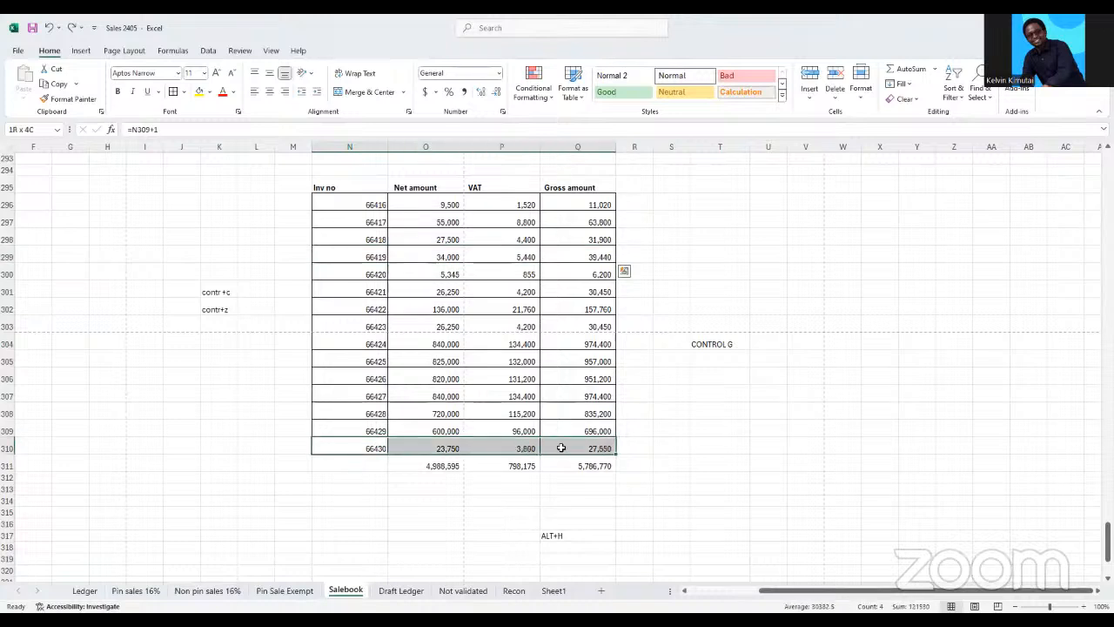
key("Delete")
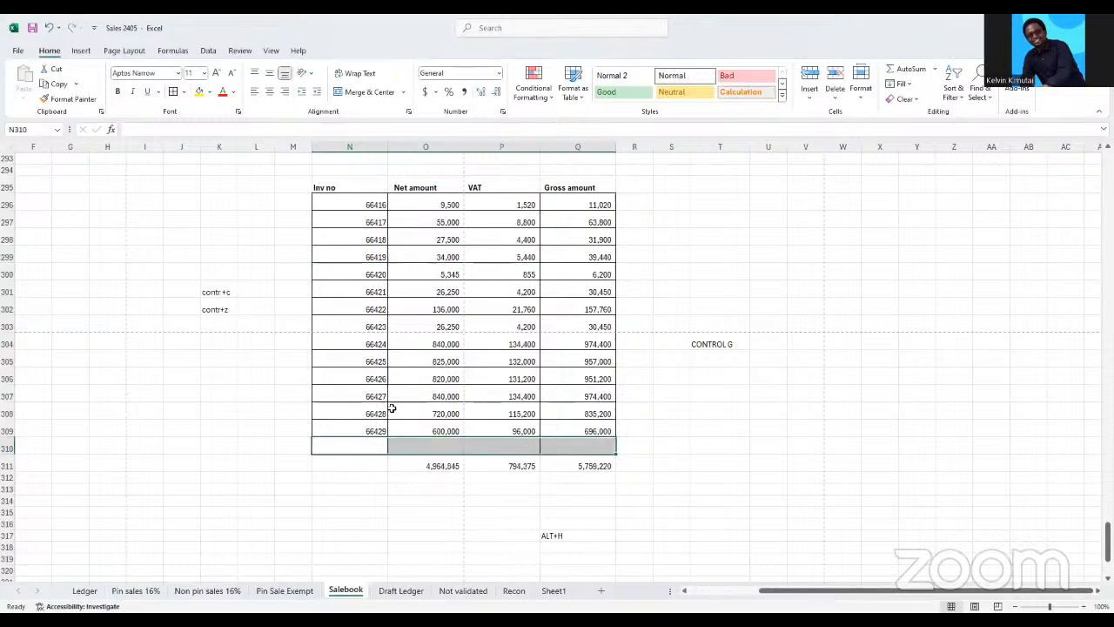
left_click_drag(360, 360, 569, 356)
key("Delete")
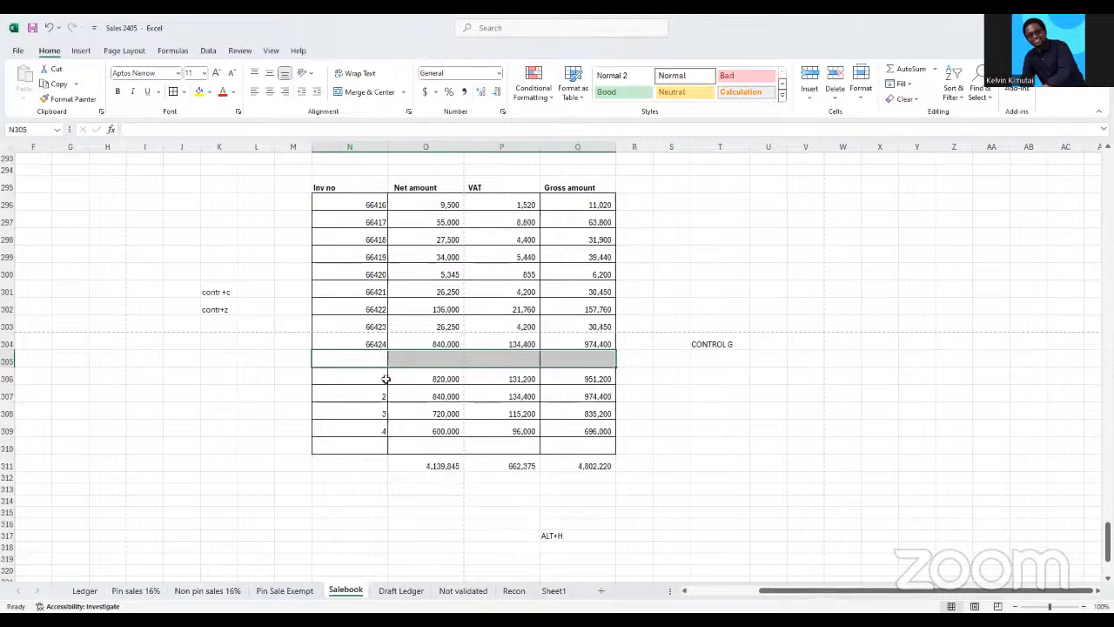
left_click(303, 442)
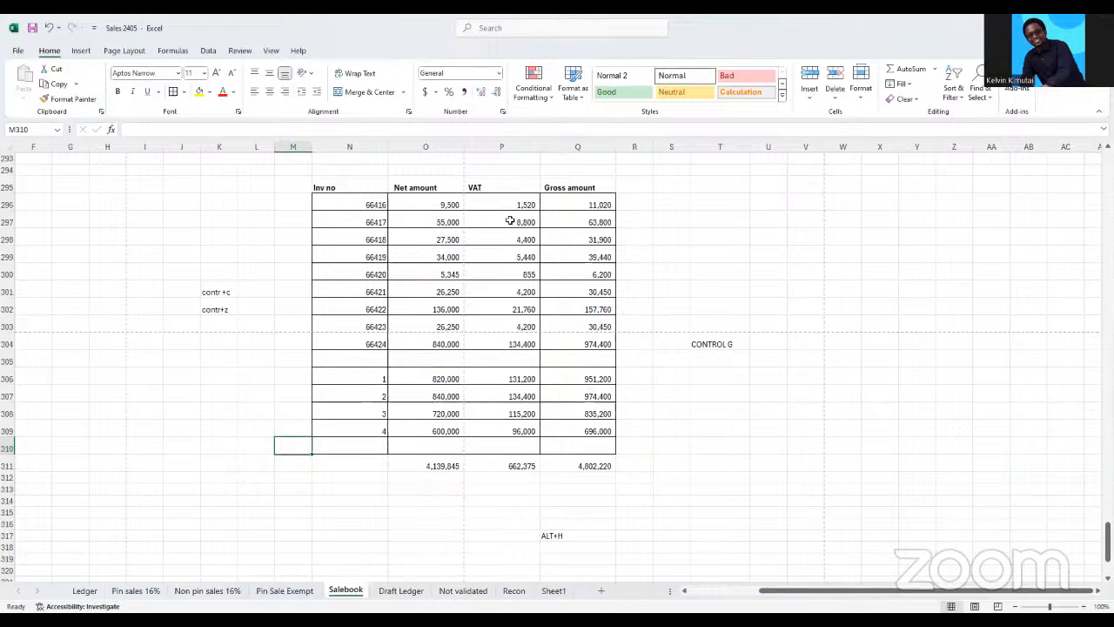
Select all blank cells within the invoice rows N296:Q310 using Go To Special with the Blanks option
left_click_drag(370, 204, 366, 223)
left_click_drag(437, 309, 575, 443)
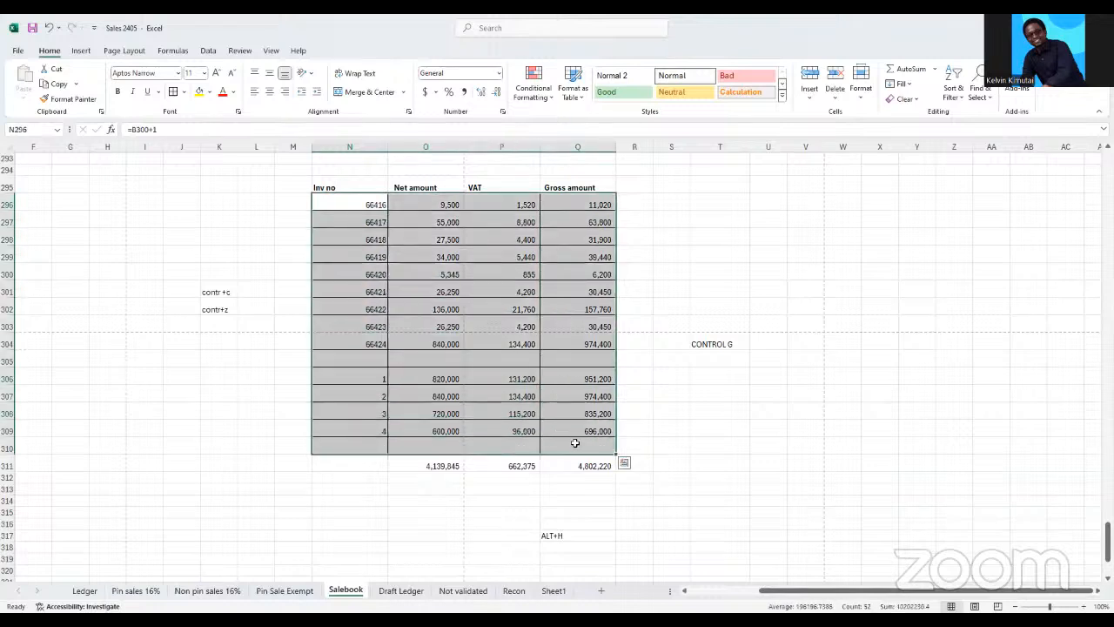
key("ctrl+g")
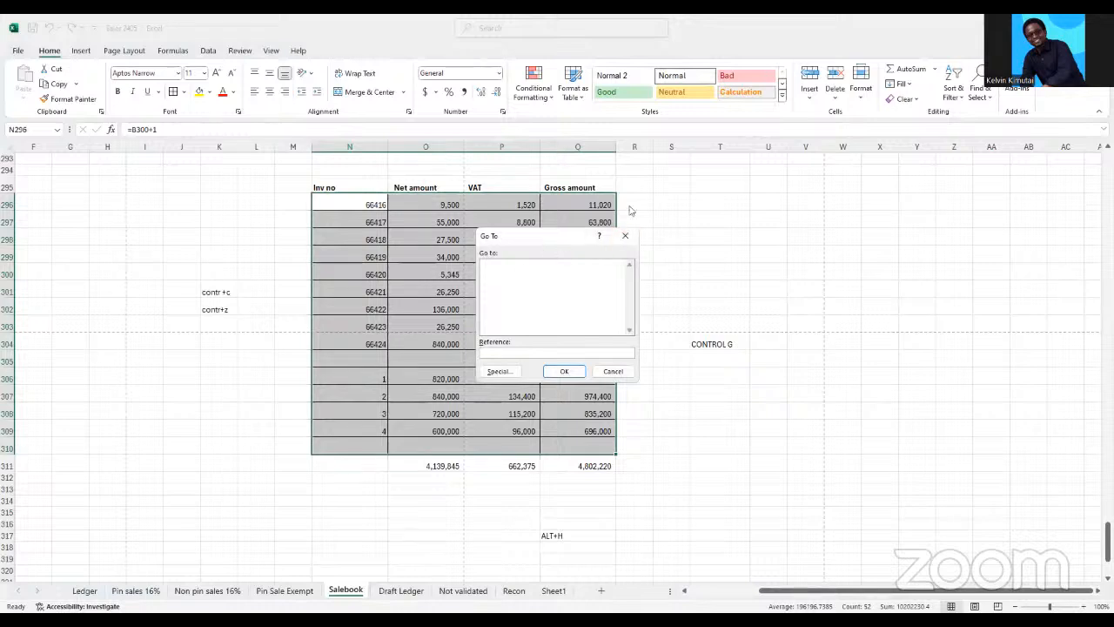
left_click_drag(561, 236, 732, 192)
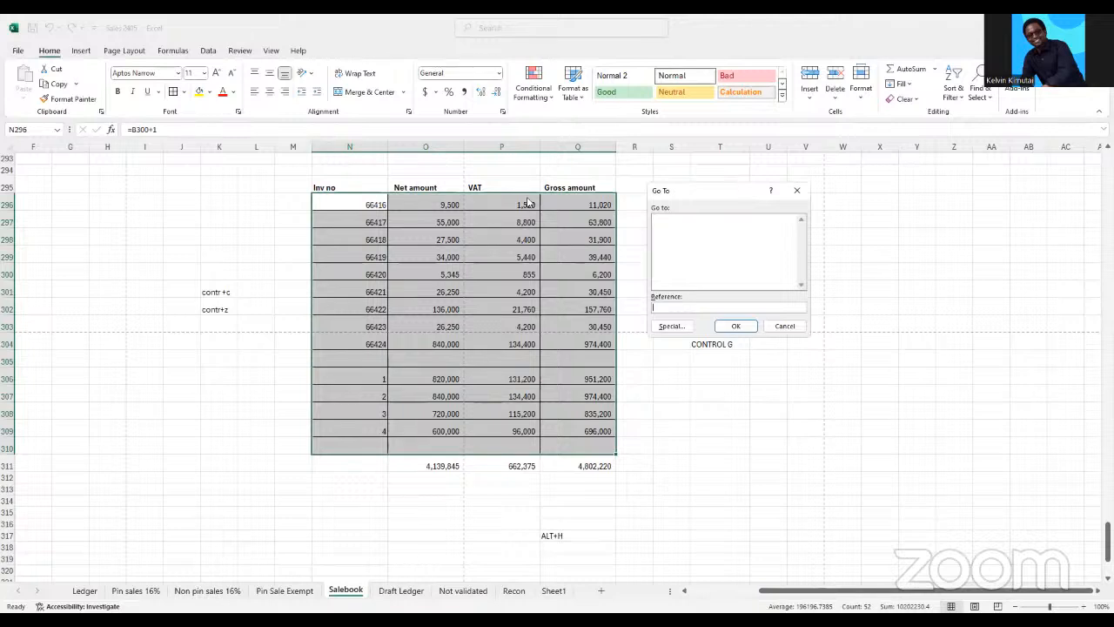
left_click(669, 327)
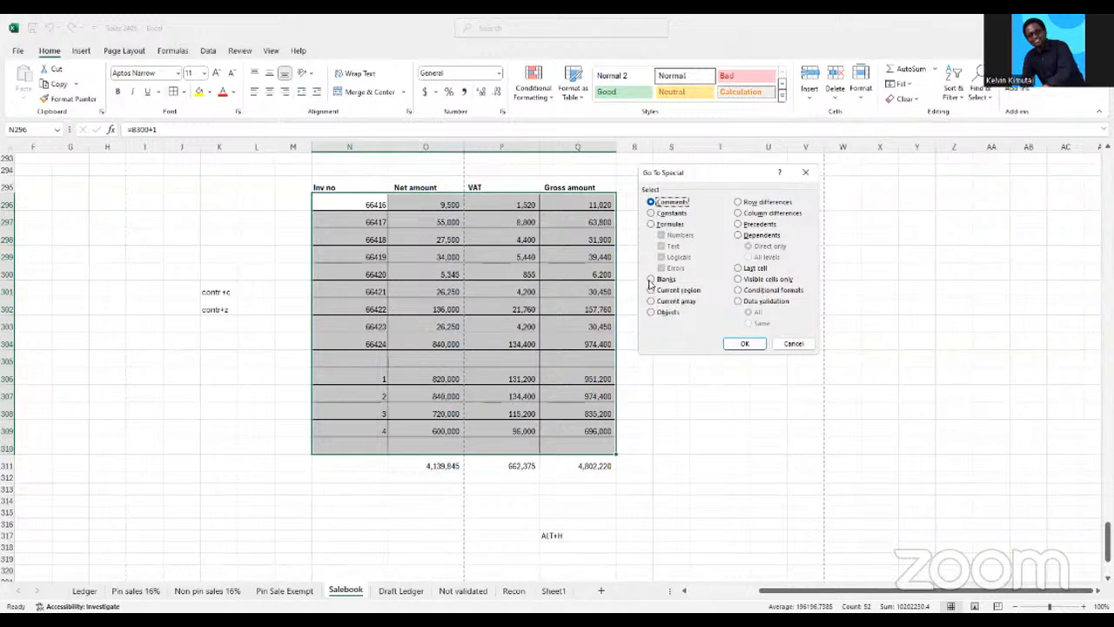
left_click(651, 280)
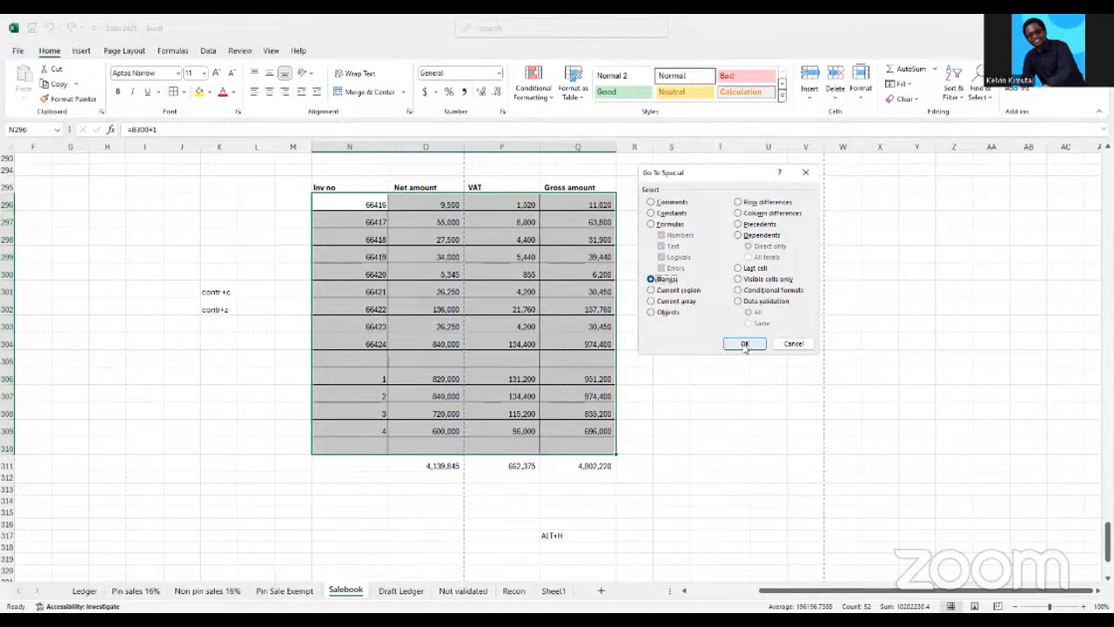
left_click(746, 345)
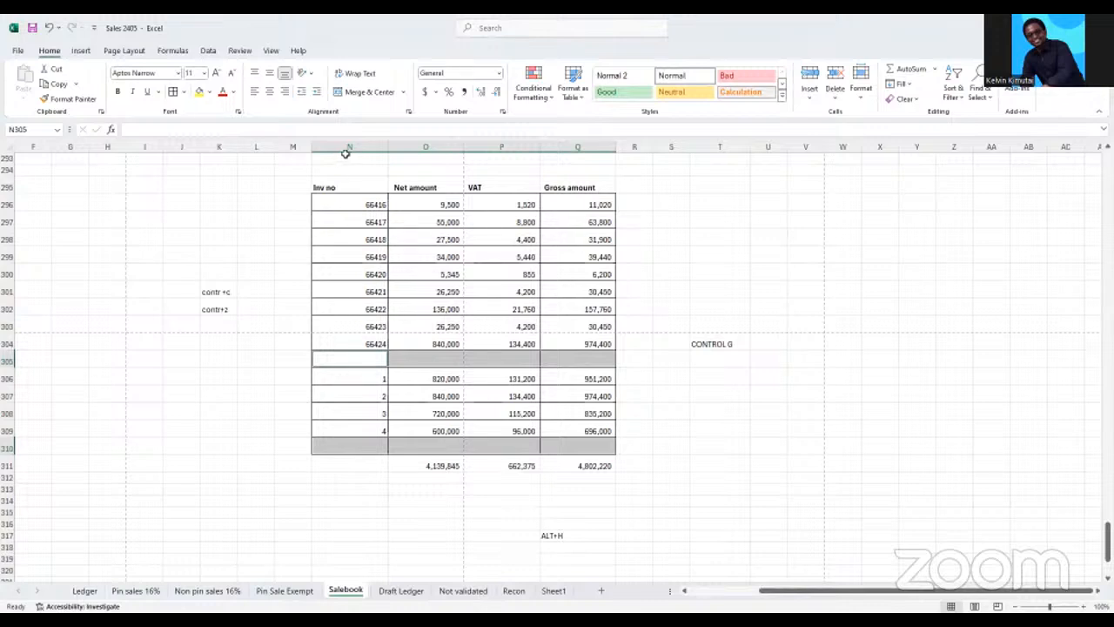
Clear the column totals in O311:Q311 below the invoice table
scroll(356, 192, "up", 2)
scroll(356, 191, "down", 1)
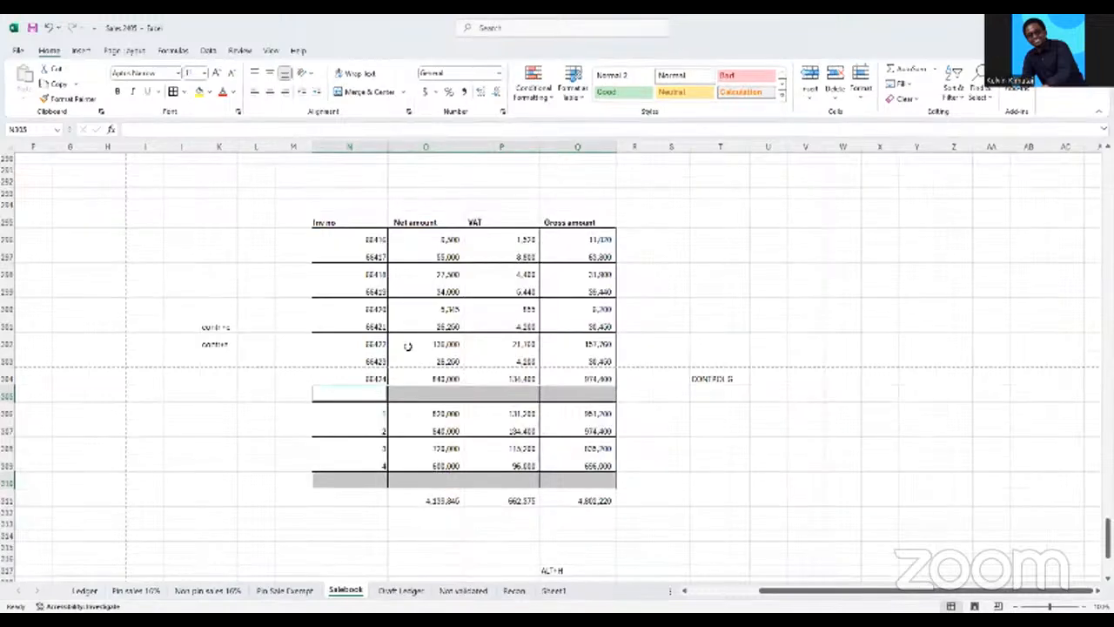
left_click(656, 462)
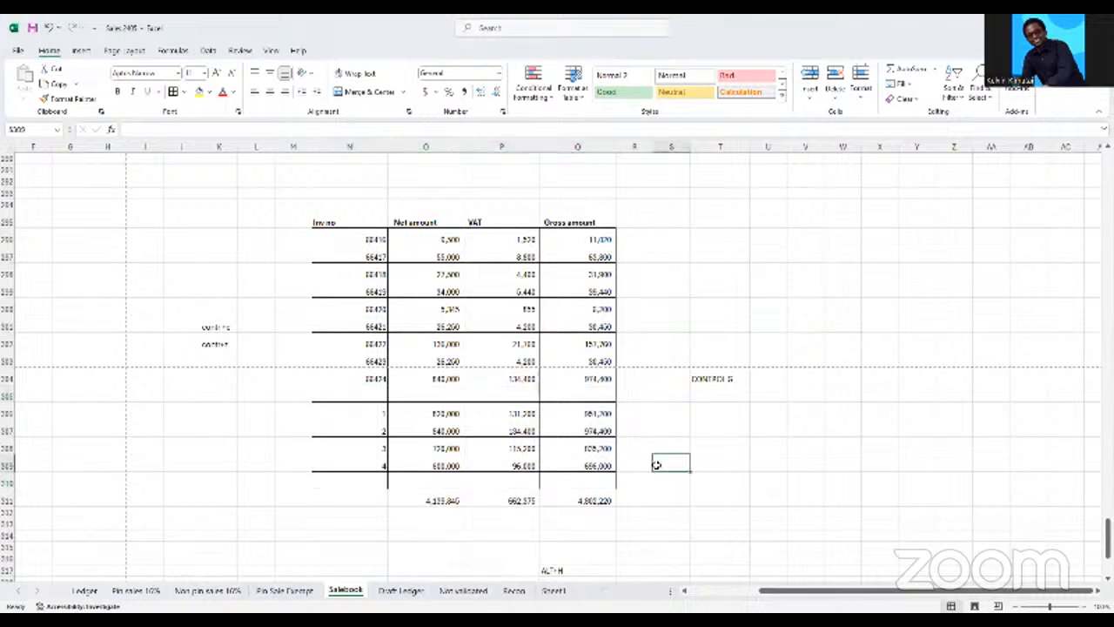
left_click(442, 500)
left_click_drag(442, 500, 585, 501)
key("Delete")
left_click(685, 476)
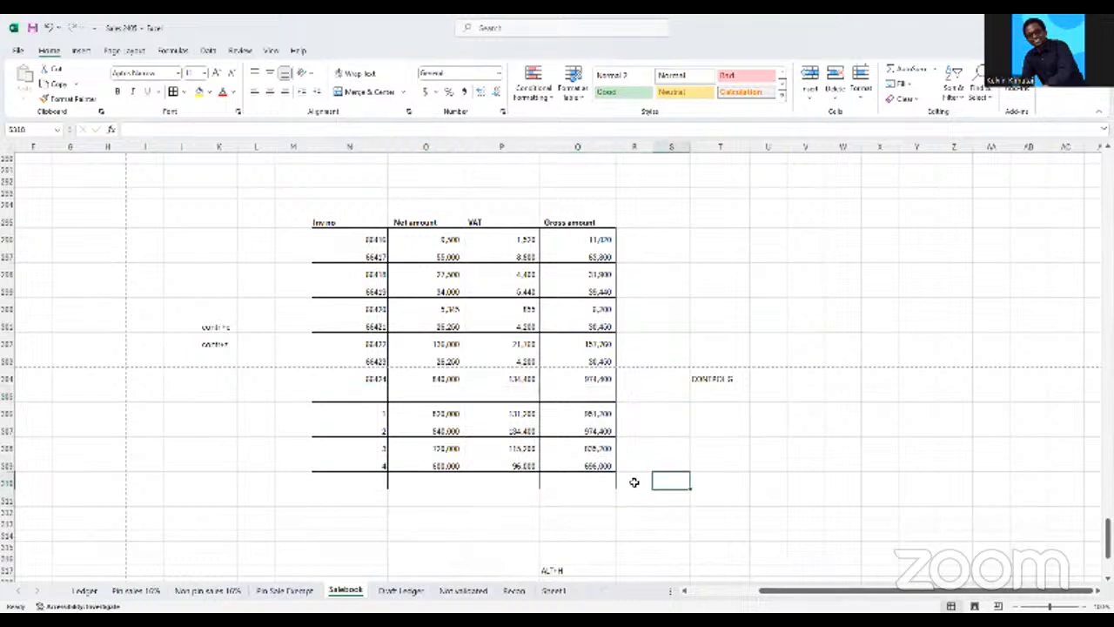
Add an AutoSum total of Q306:Q310 in Q311 below the Gross amount column
left_click(596, 485)
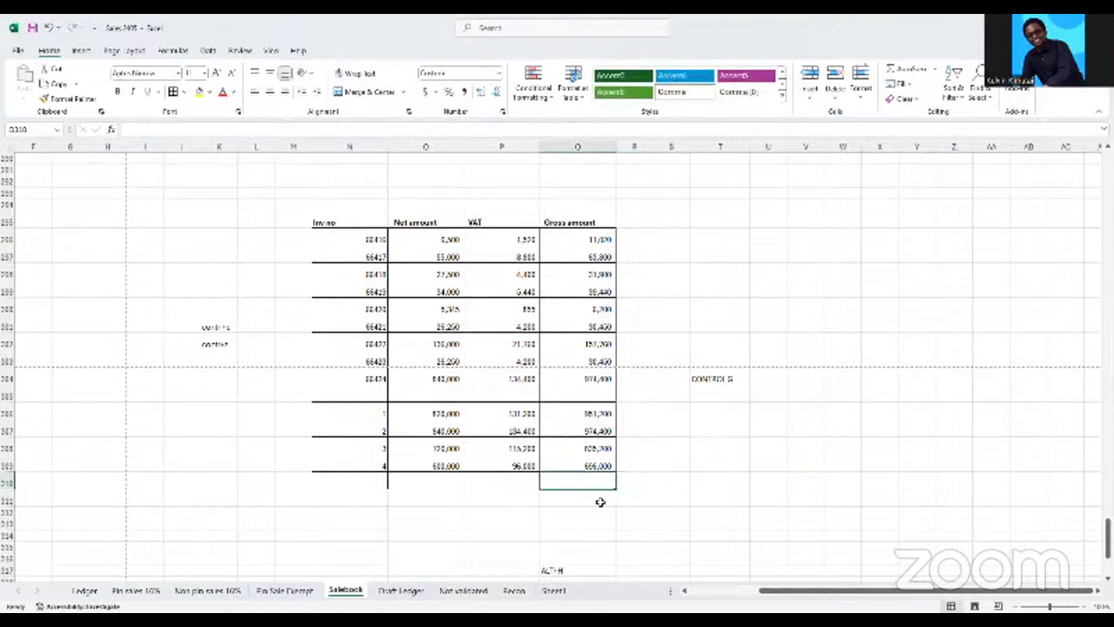
left_click(601, 502)
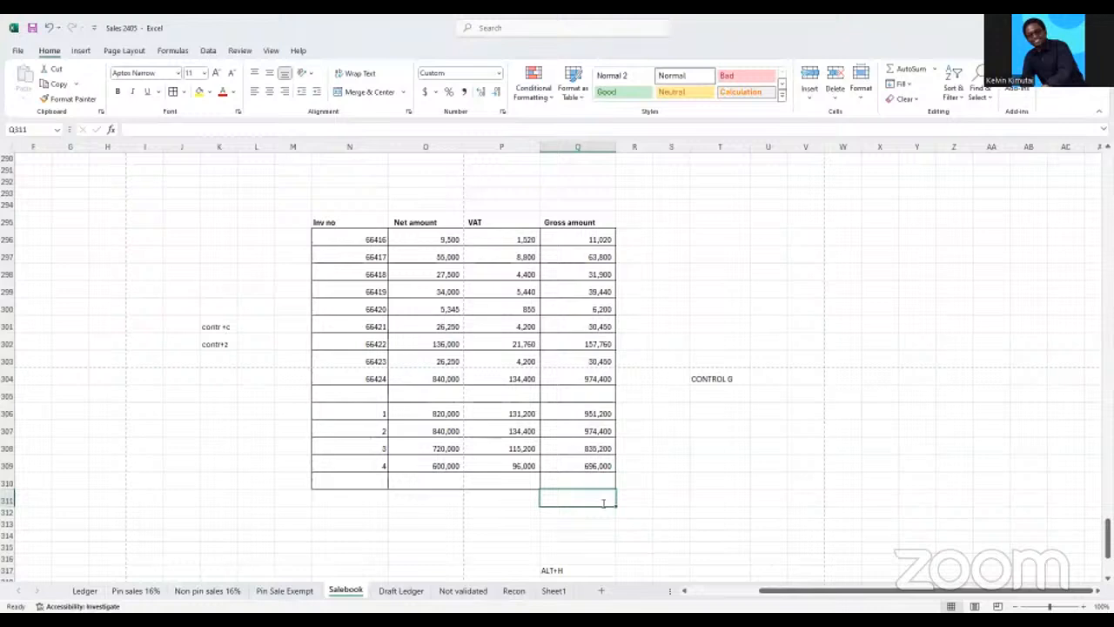
key("alt+equal")
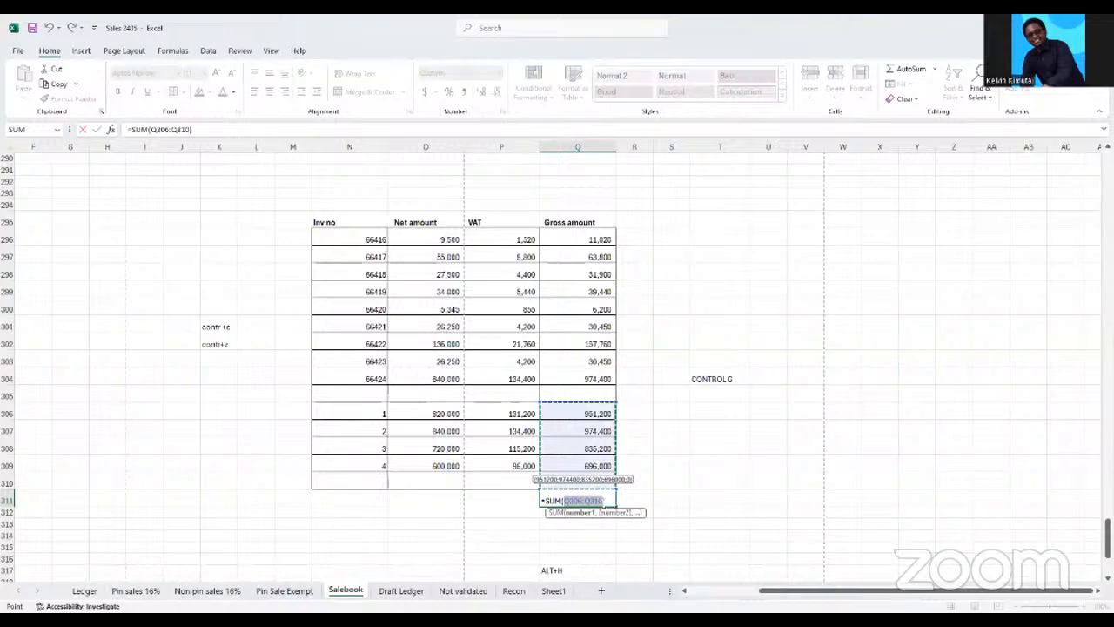
key("Return")
left_click(597, 498)
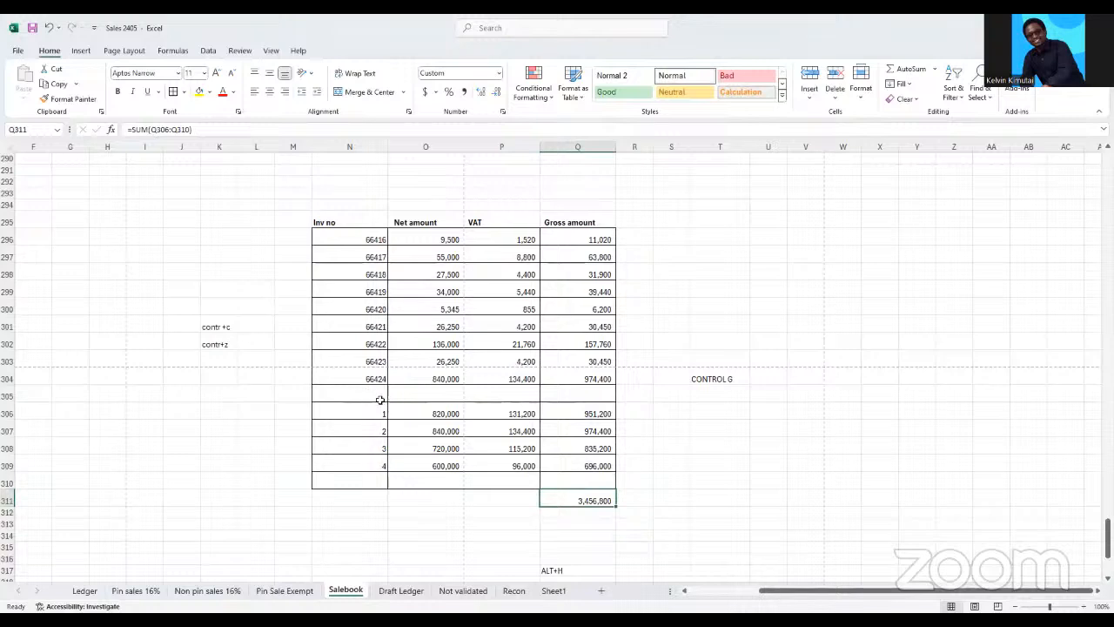
Select all blank cells in N296:Q310 using Go To Special with the Blanks option
left_click(583, 397)
left_click_drag(419, 407, 375, 399)
left_click_drag(356, 478, 566, 482)
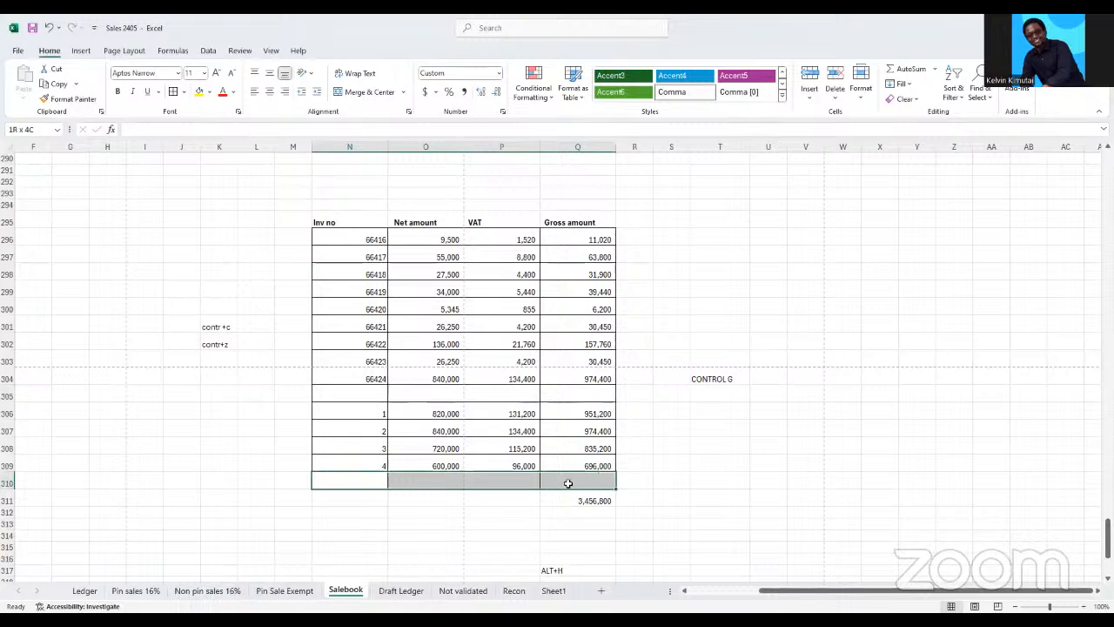
left_click_drag(351, 242, 566, 480)
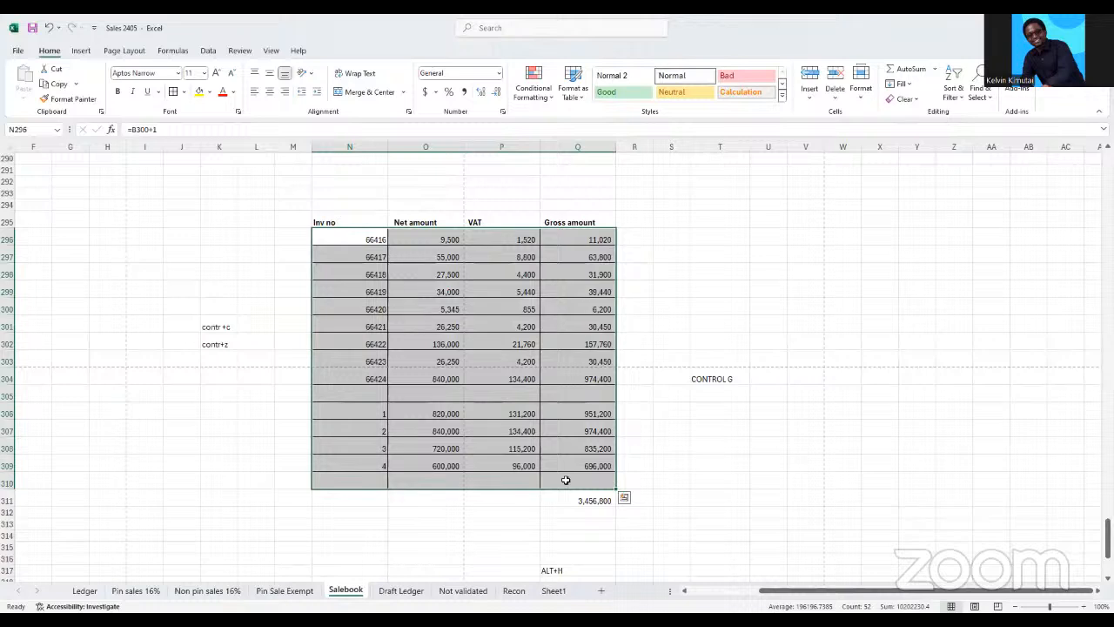
key("ctrl+g")
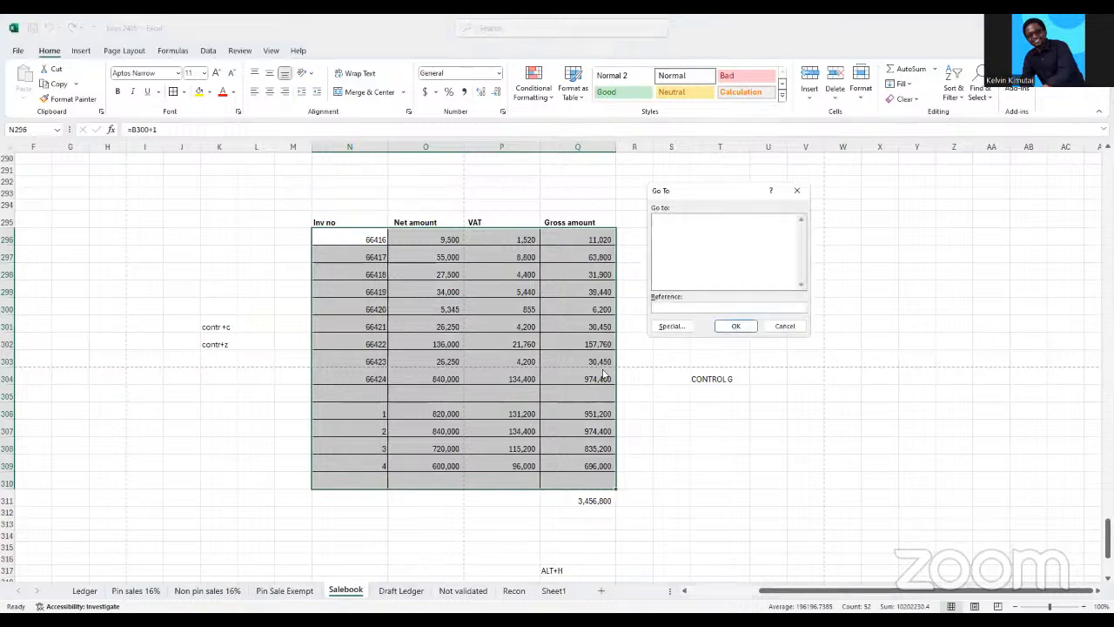
left_click(675, 329)
left_click(653, 278)
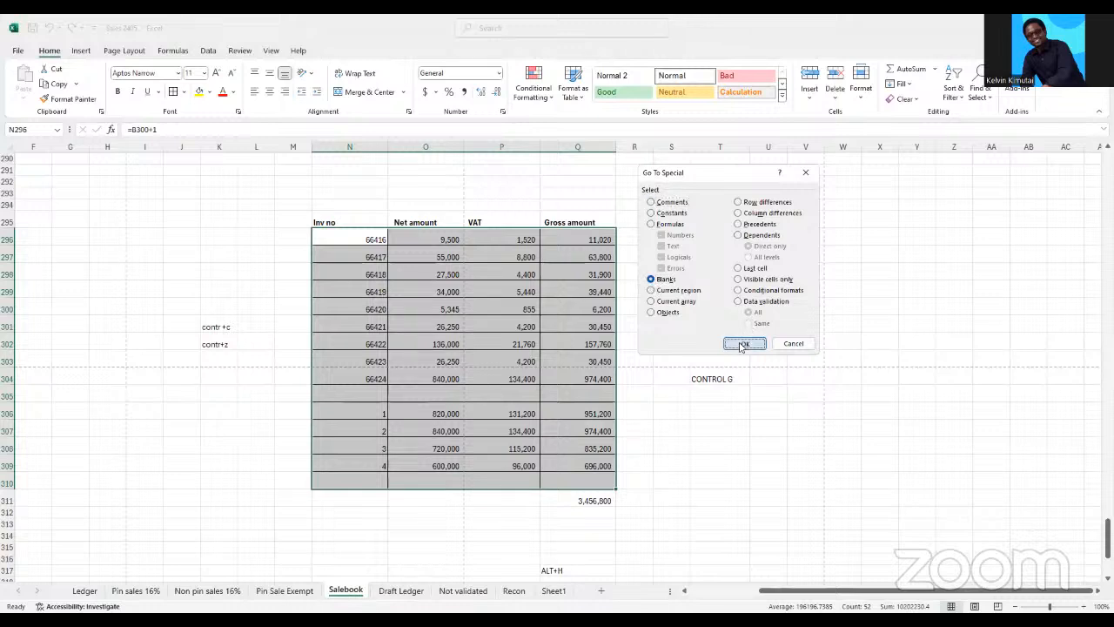
left_click(743, 343)
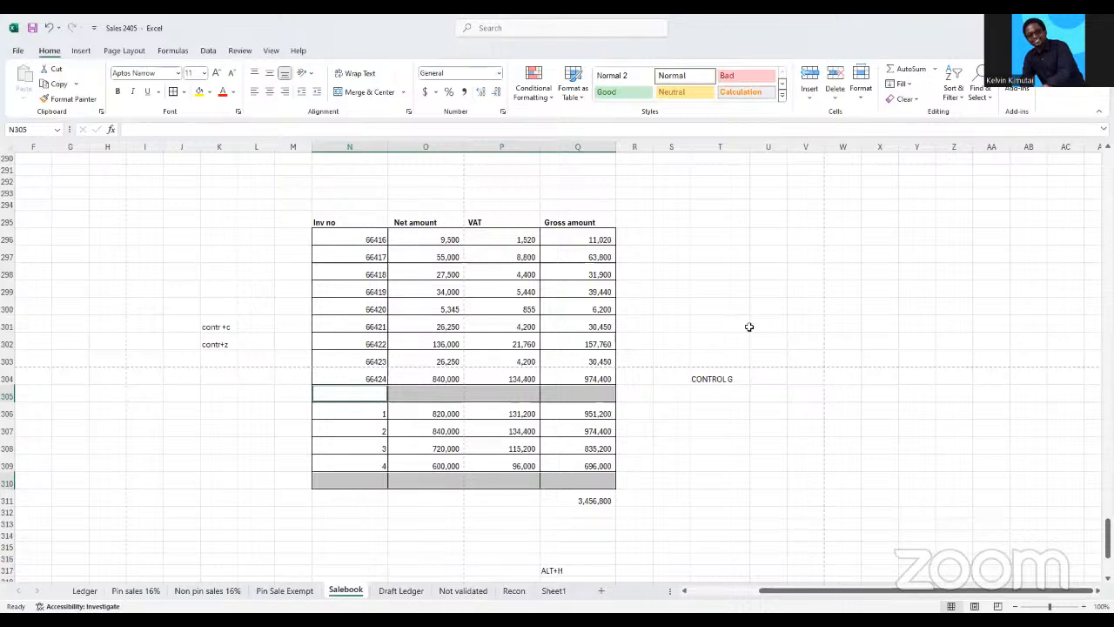
Delete the entire rows of the selected blank cells
key("ctrl+minus")
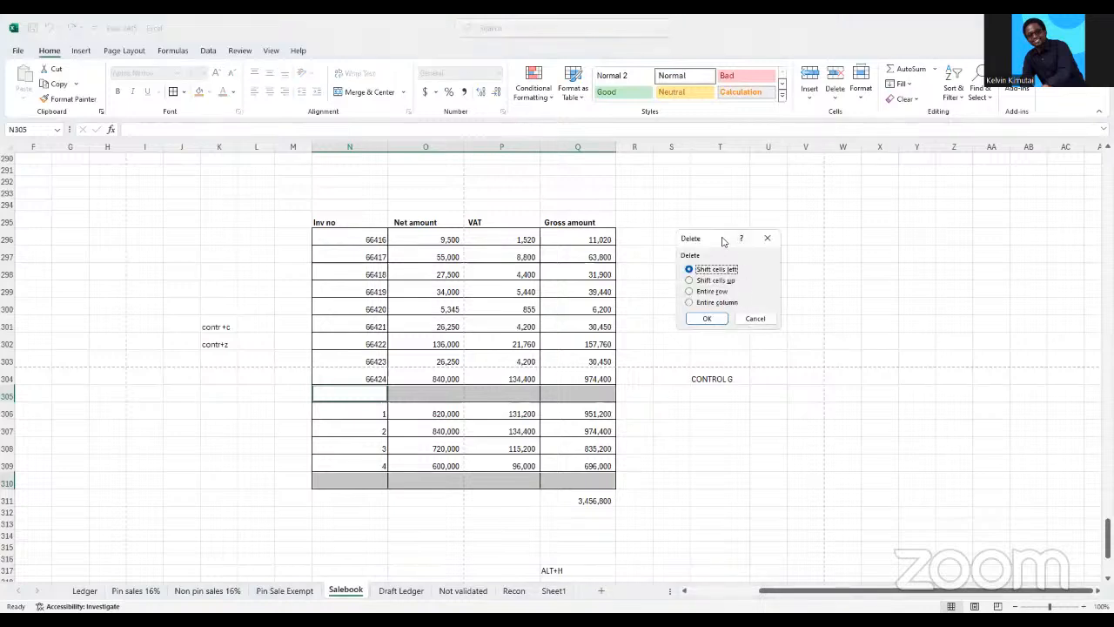
left_click_drag(692, 250, 655, 259)
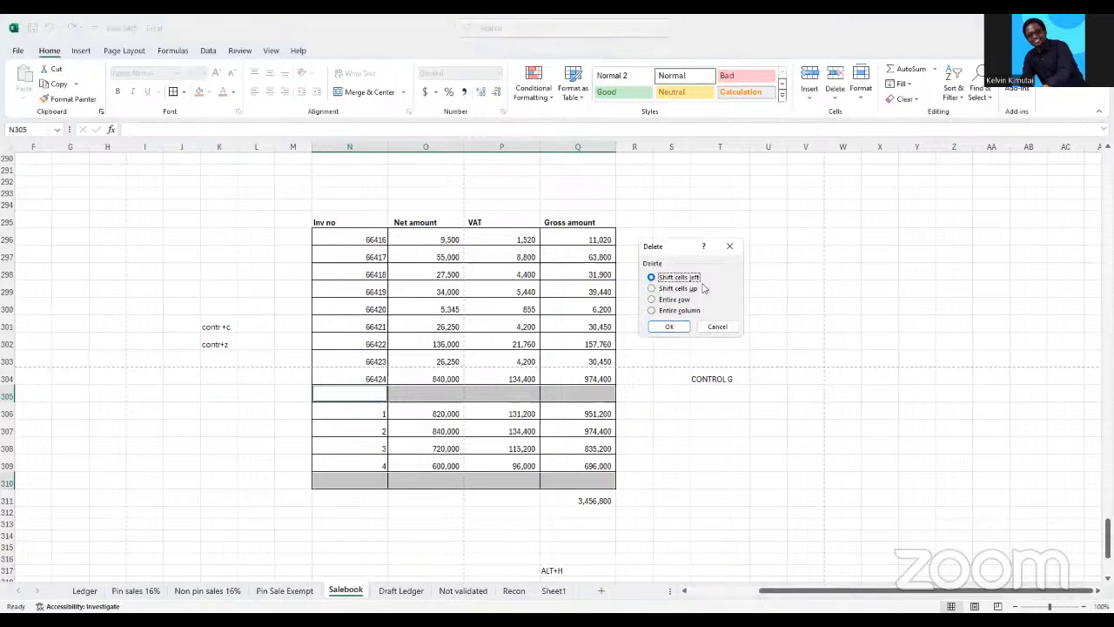
left_click(652, 299)
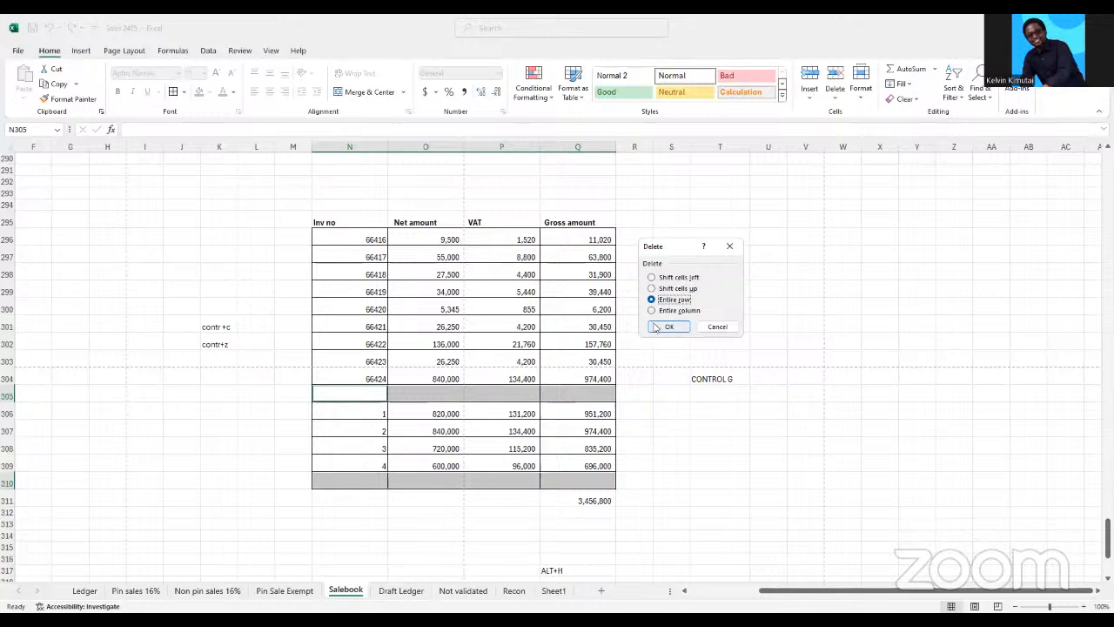
left_click(666, 326)
left_click(671, 463)
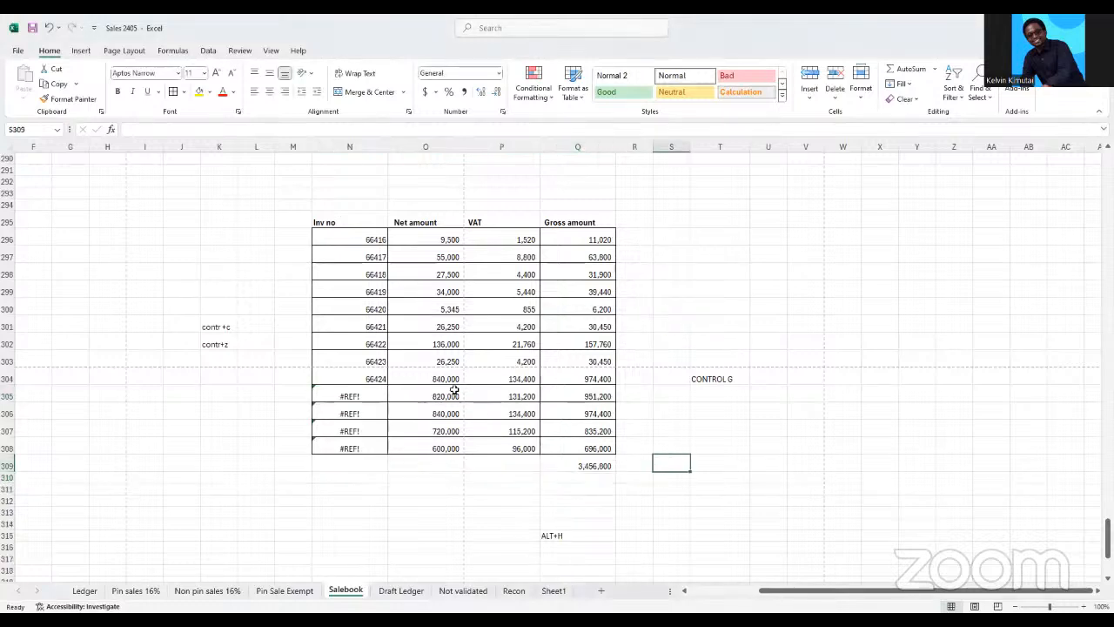
Fill the invoice number formula from N304 down to N308 to replace the broken references
left_click(381, 383)
key("ctrl+shift+Down")
key("ctrl+d")
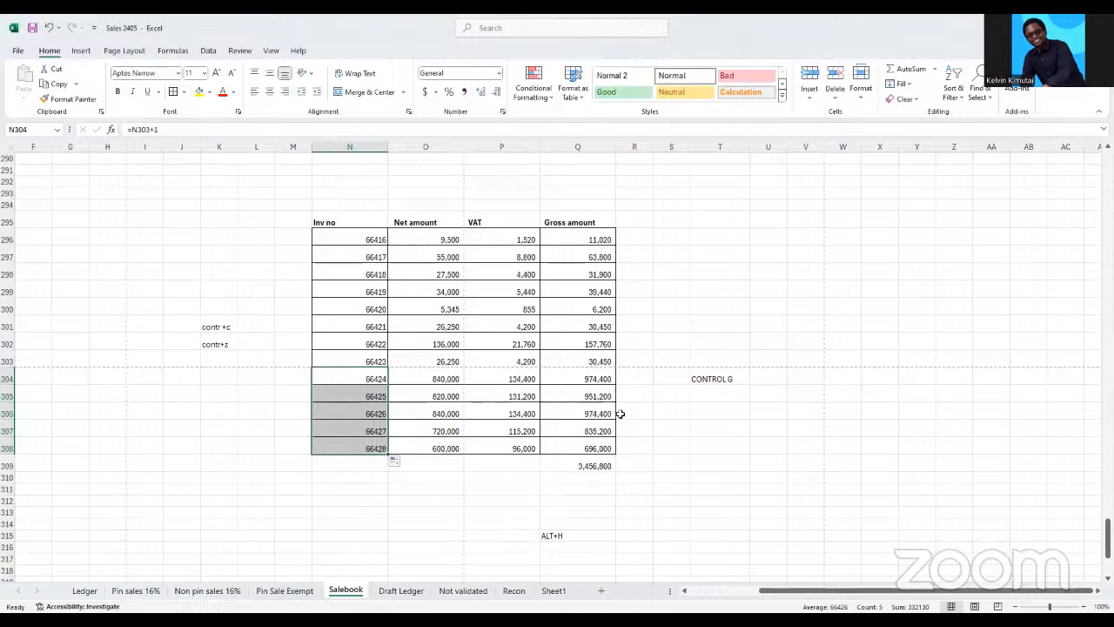
Insert a blank column between the Net amount and VAT columns
left_click(499, 146)
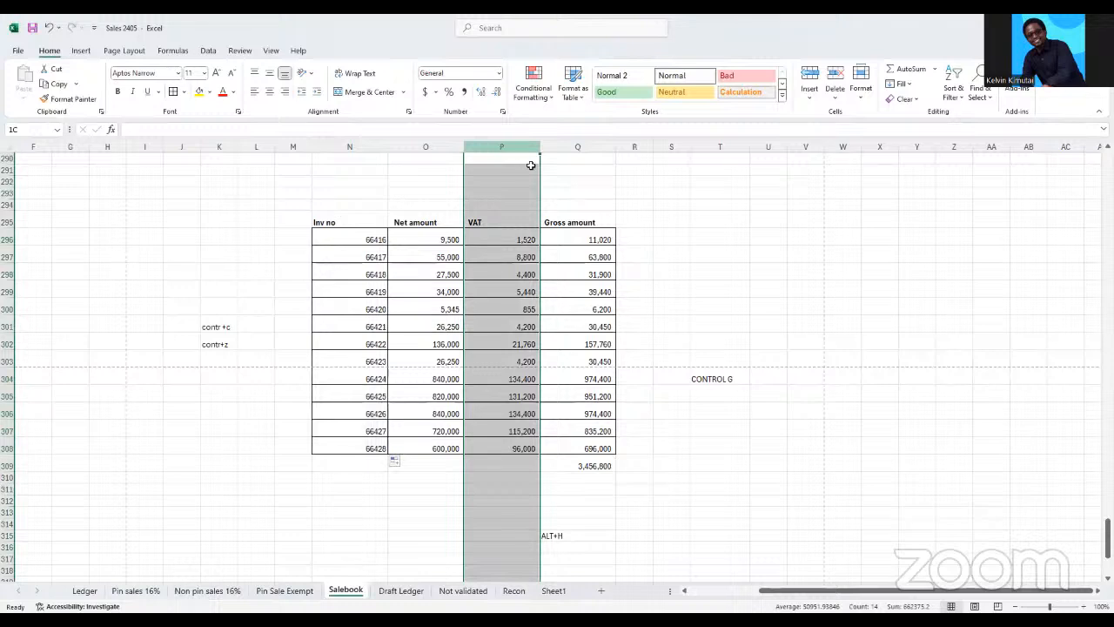
right_click(513, 148)
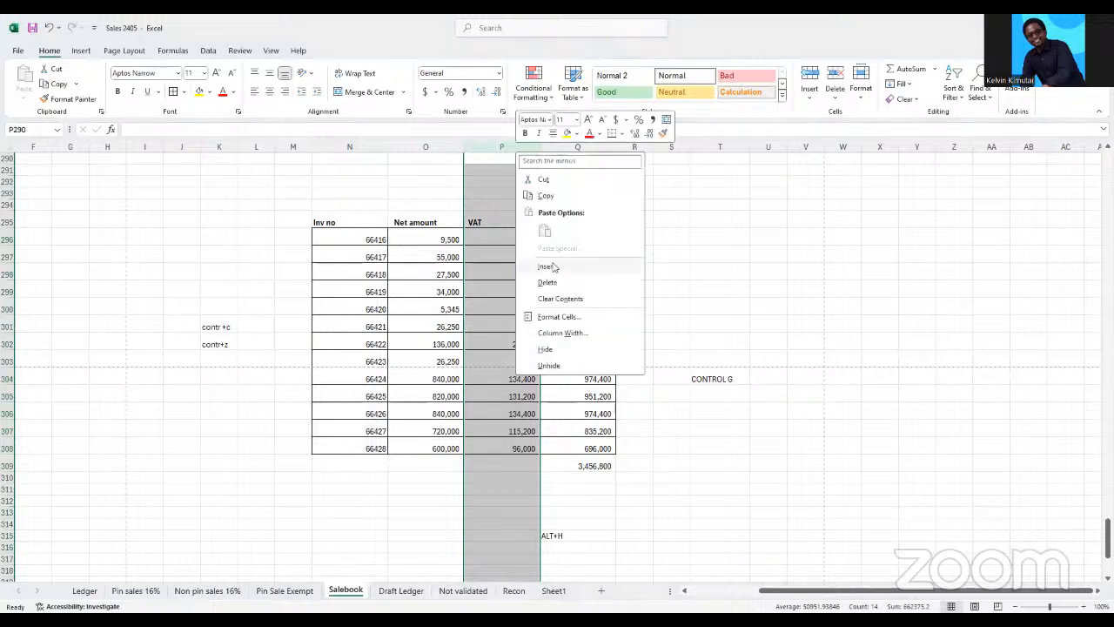
left_click(556, 264)
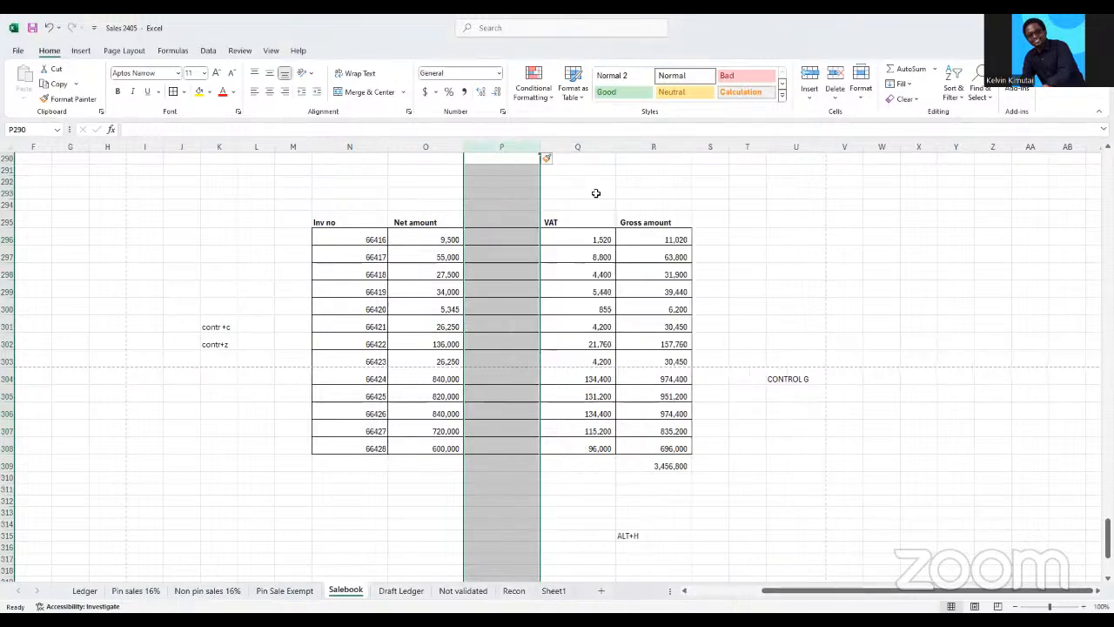
Insert two blank columns between the Inv no and Net amount columns
left_click(414, 145)
right_click(414, 143)
left_click(439, 255)
right_click(414, 153)
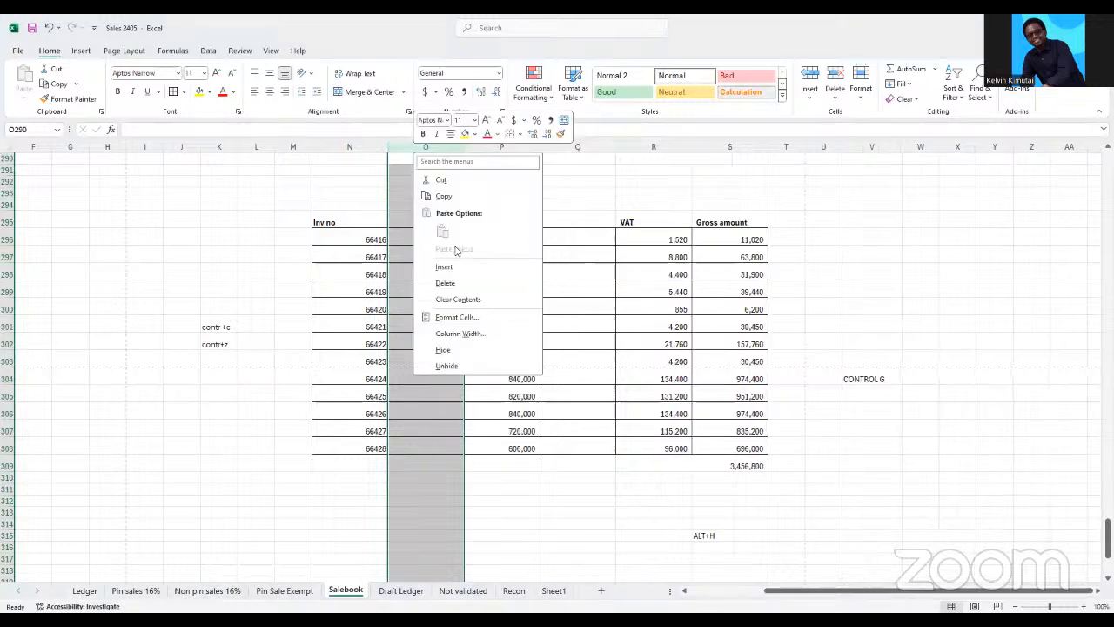
left_click(445, 265)
left_click(618, 333)
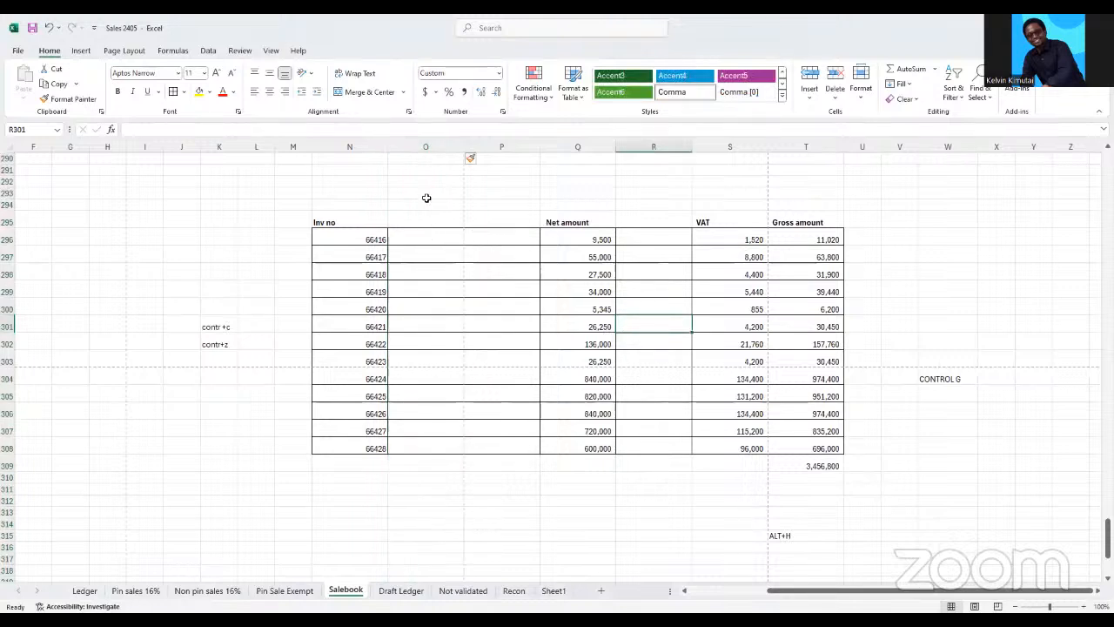
left_click(447, 239)
left_click(502, 237)
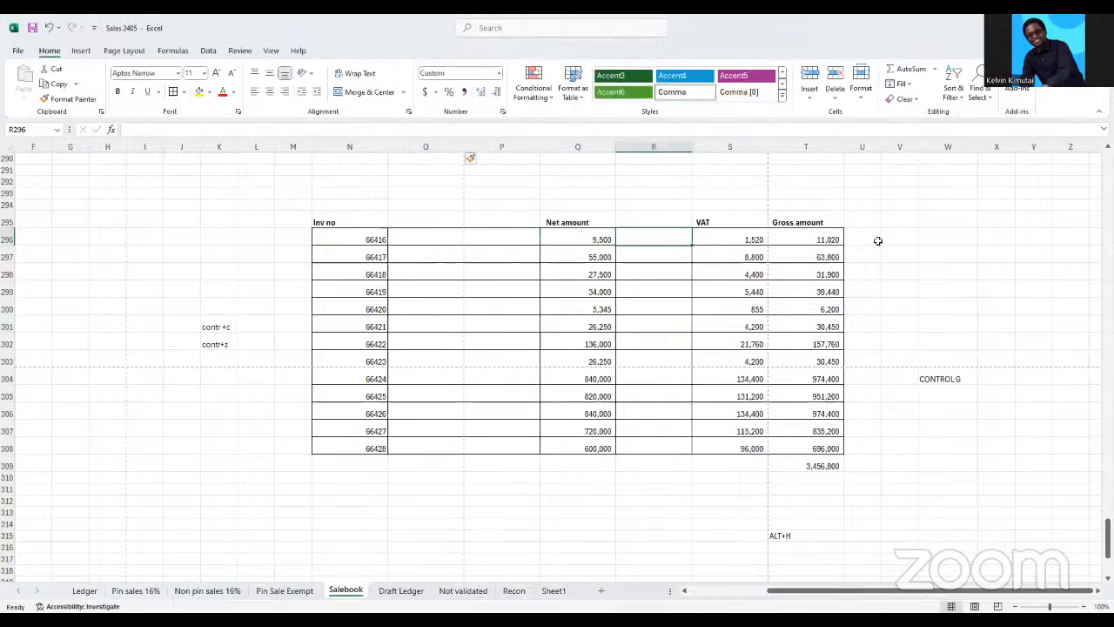
left_click(923, 287)
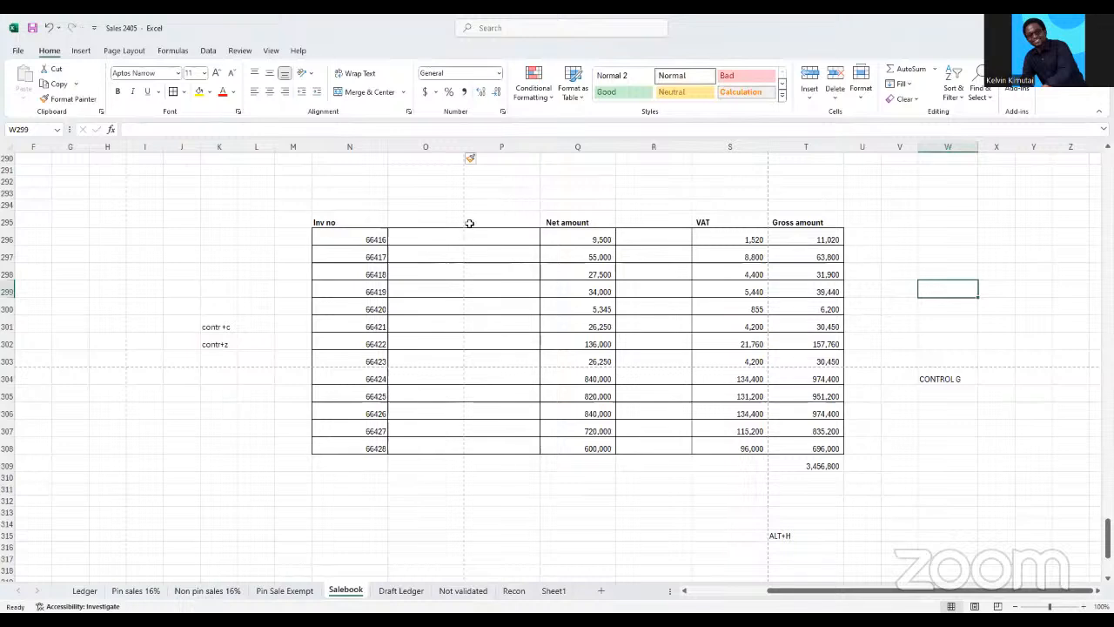
Select the blank cells in the first invoice row, N296:T296, using Go To Special with the Blanks option
left_click(438, 147)
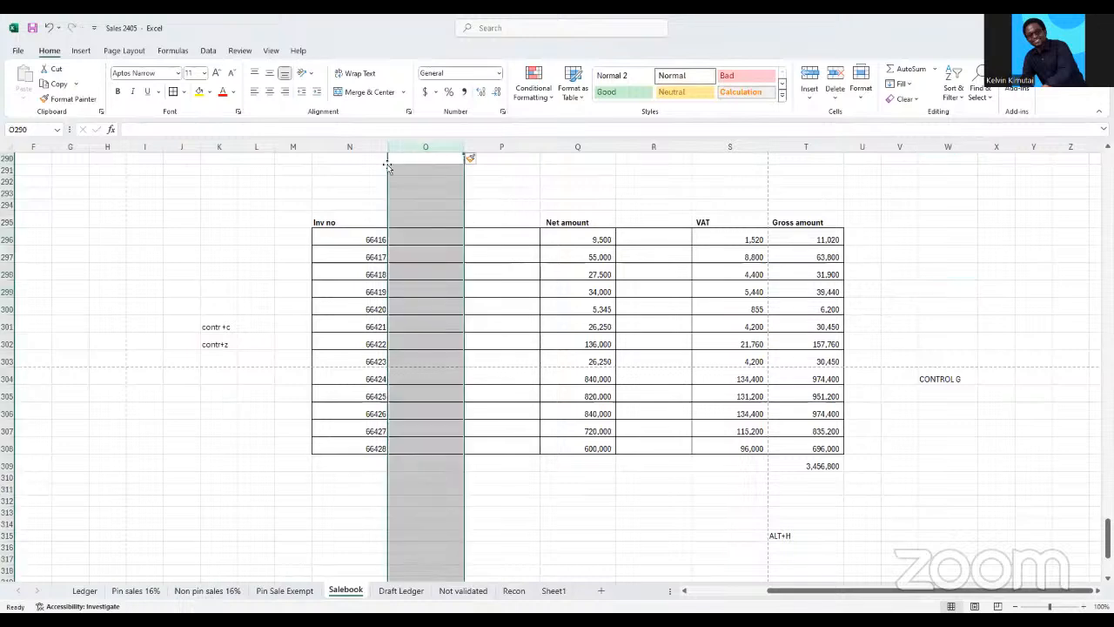
left_click(359, 147)
left_click_drag(359, 147, 470, 161)
left_click_drag(343, 234, 782, 231)
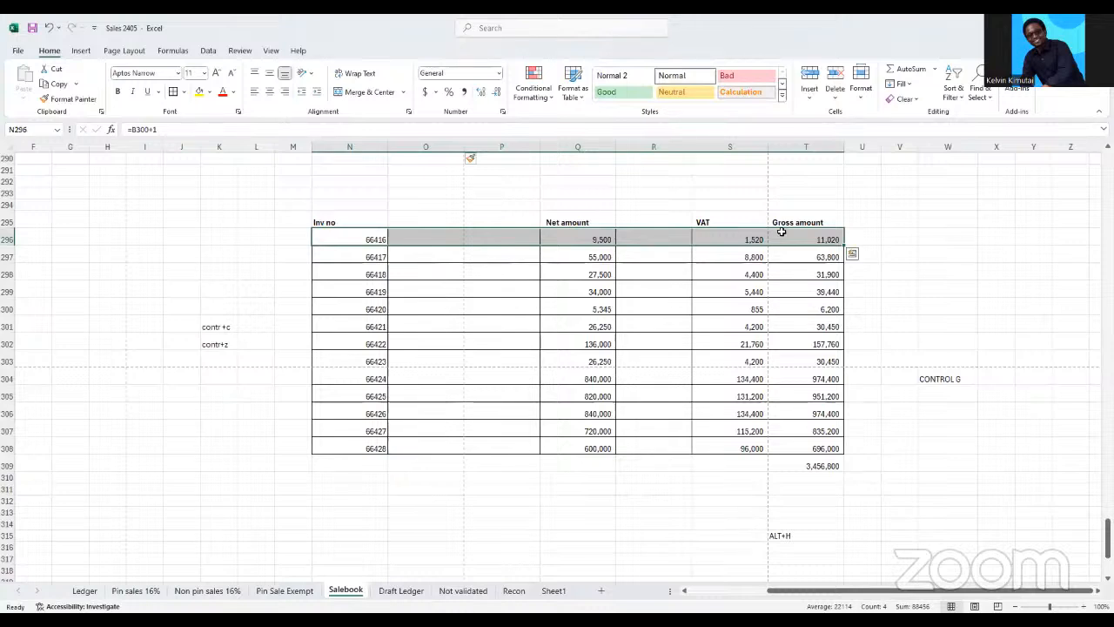
key("ctrl+g")
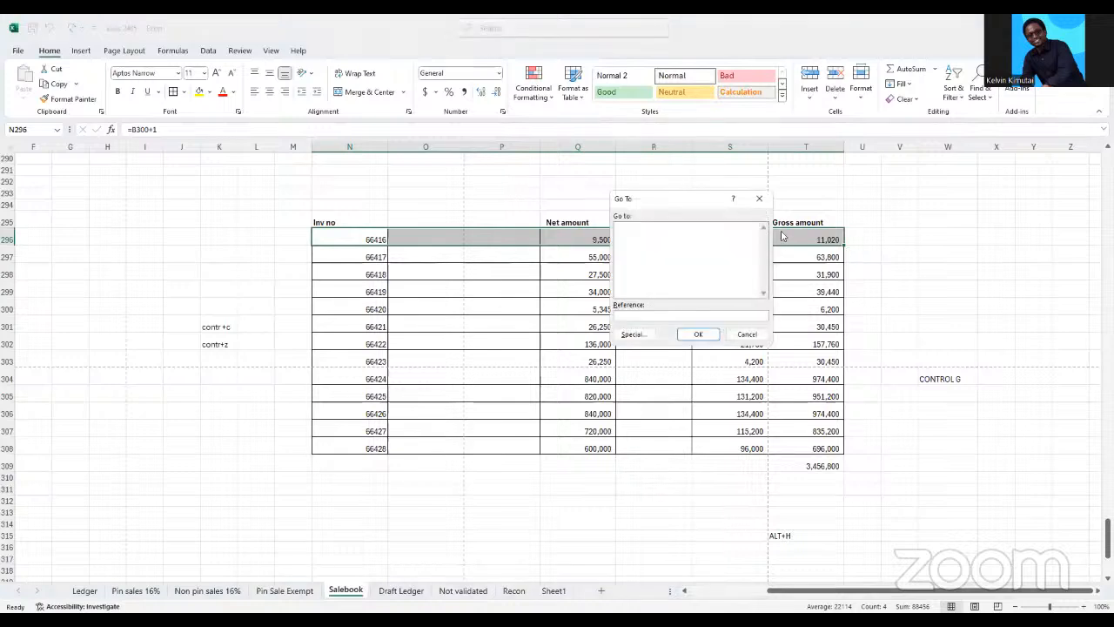
left_click(634, 335)
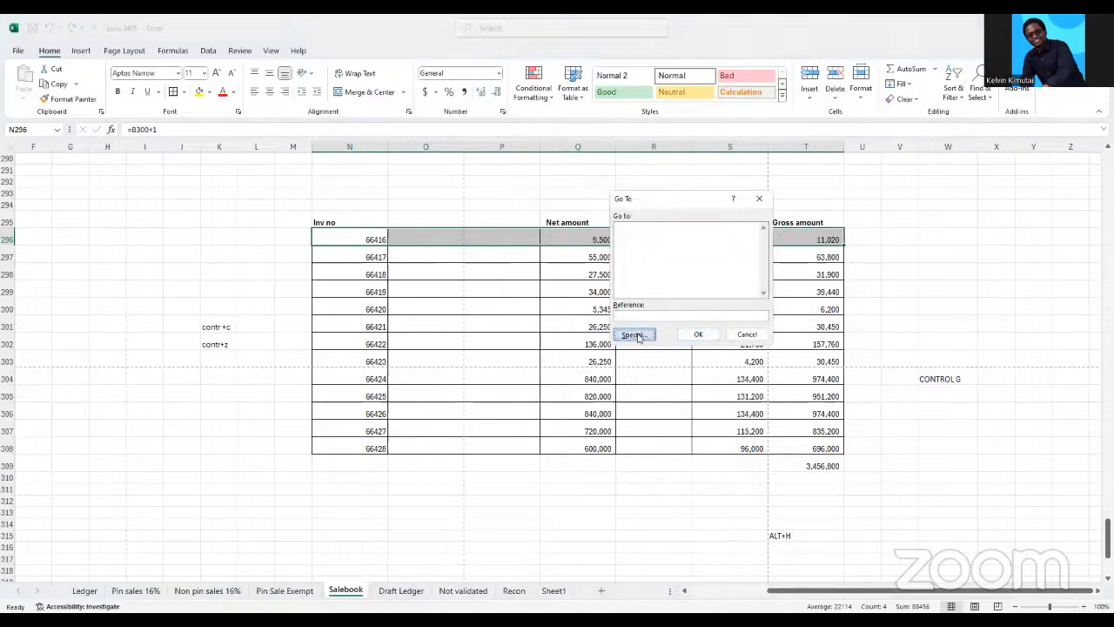
left_click(614, 287)
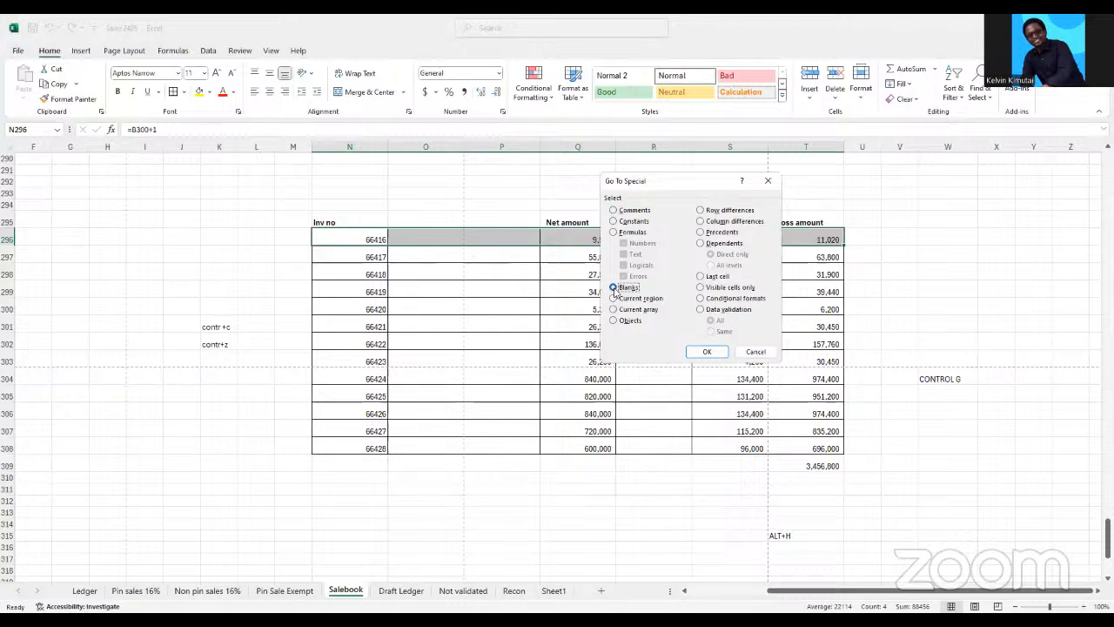
left_click(706, 350)
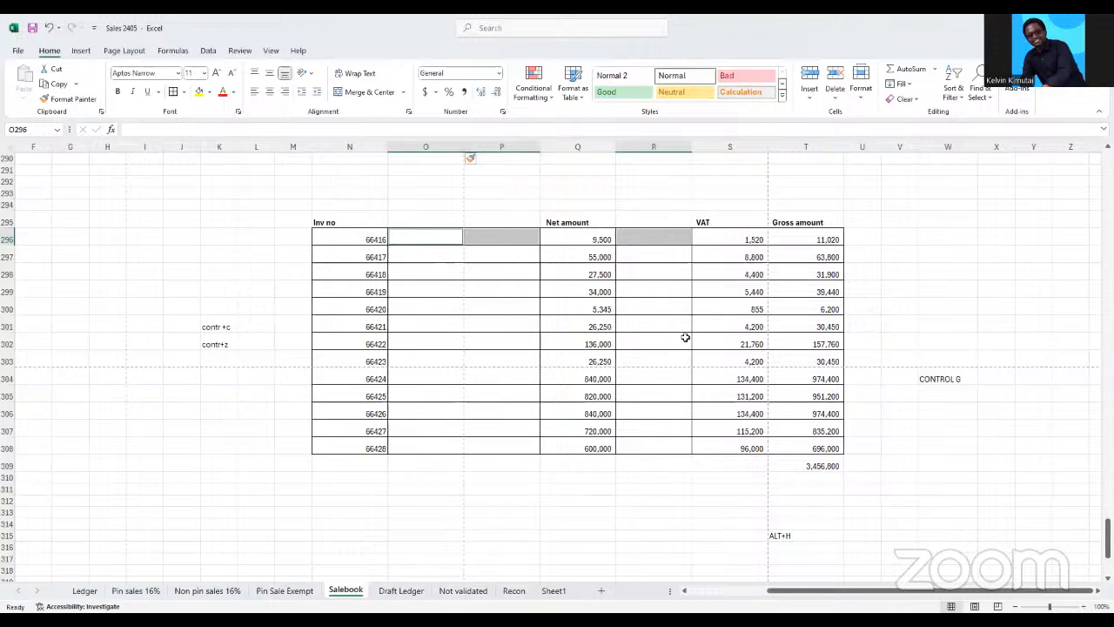
Delete the entire columns of the selected blank cells
key("ctrl+minus")
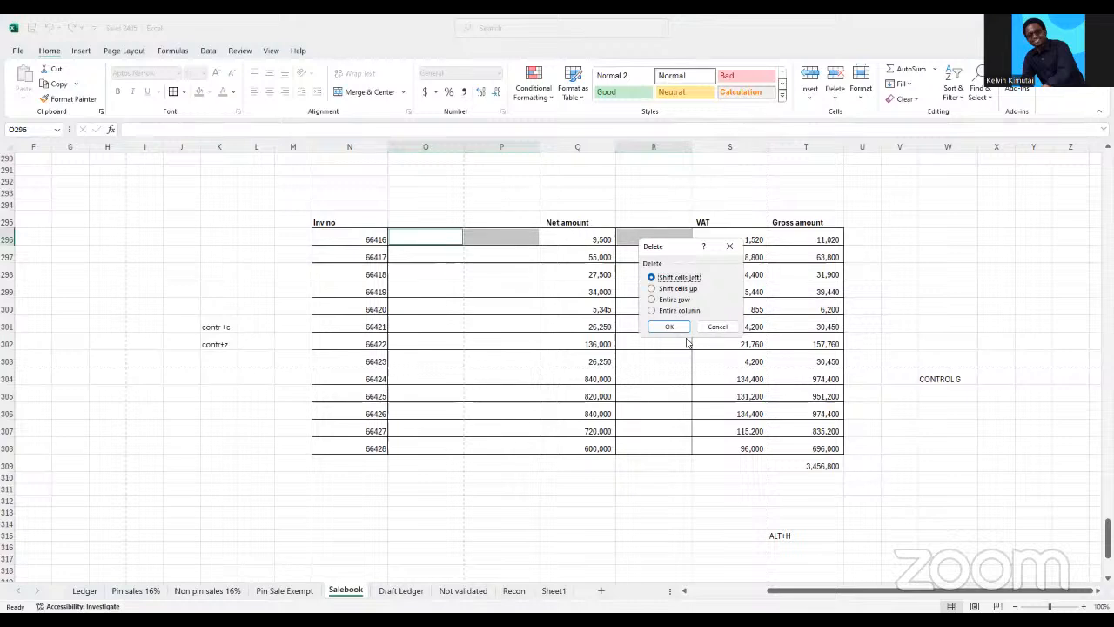
key("Down")
key("Down")
key("Down")
left_click(684, 330)
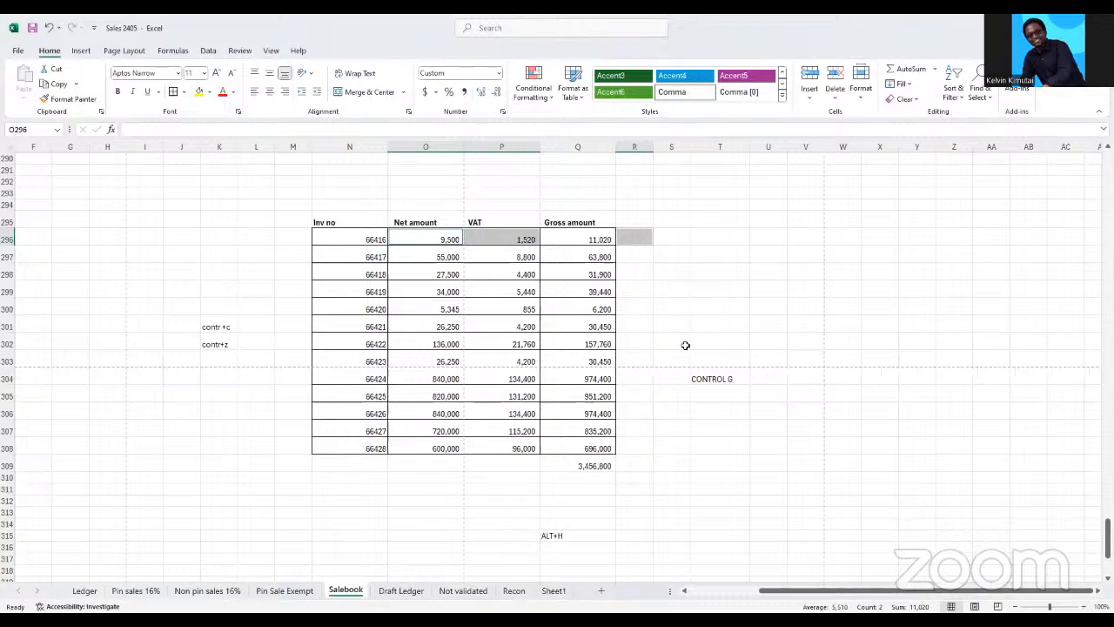
left_click(722, 424)
Enter the shortcut note "CONTROL 1" in T306, below the CONTROL G note
left_click(714, 383)
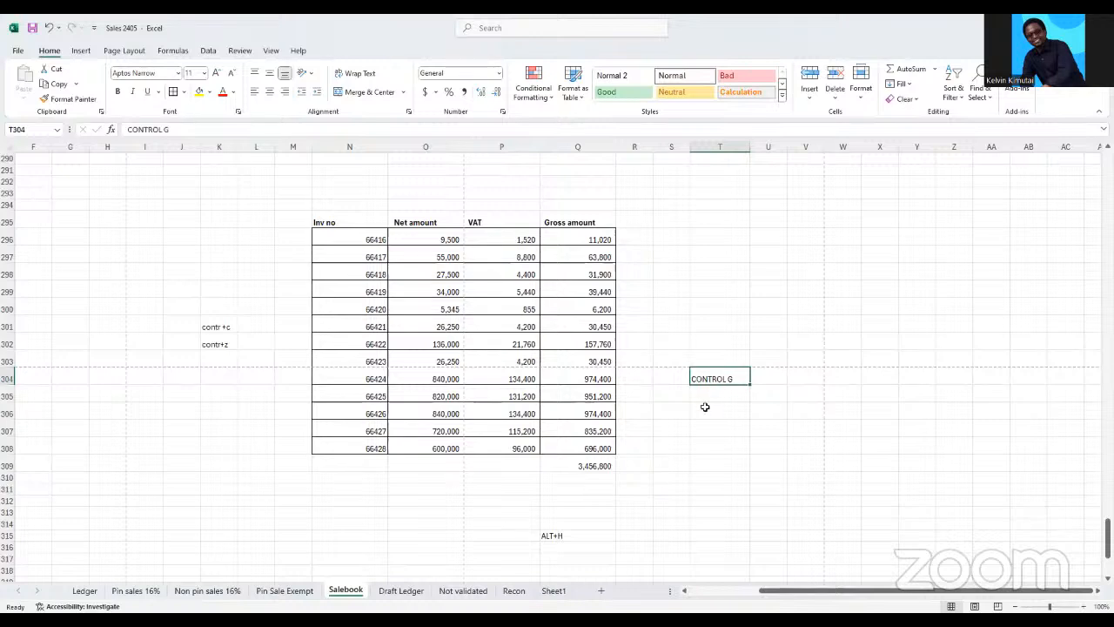
left_click(707, 409)
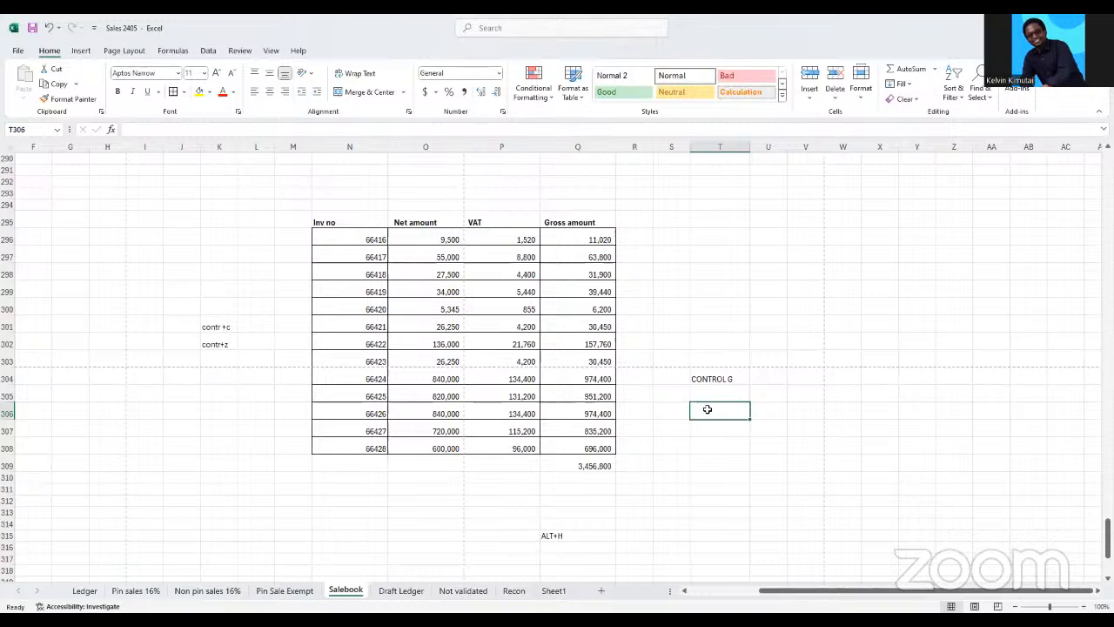
type("CONTR")
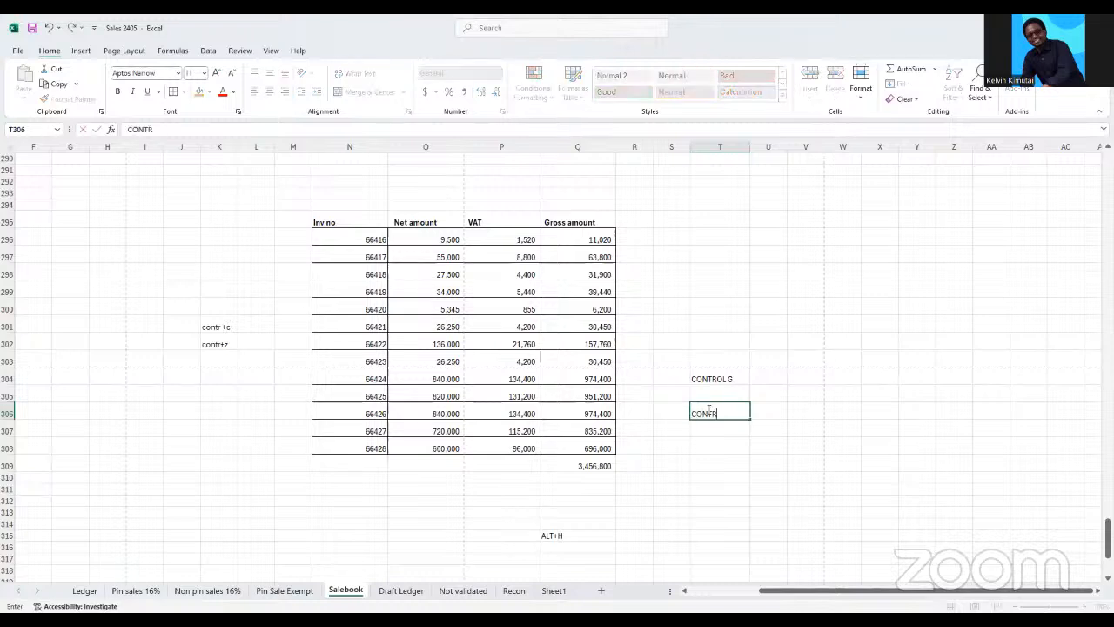
type("OL 1")
left_click(705, 469)
Review the Alignment, Font, Border, Fill and Protection settings in Format Cells for the invoice rows N296:Q308, changing nothing
left_click(440, 337)
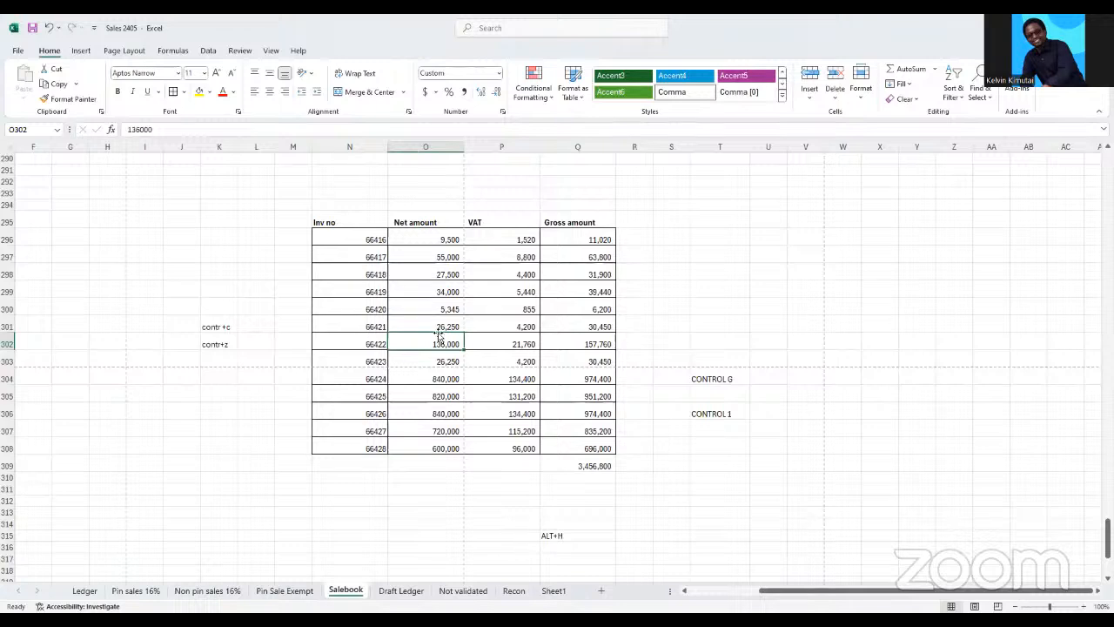
left_click_drag(375, 241, 583, 450)
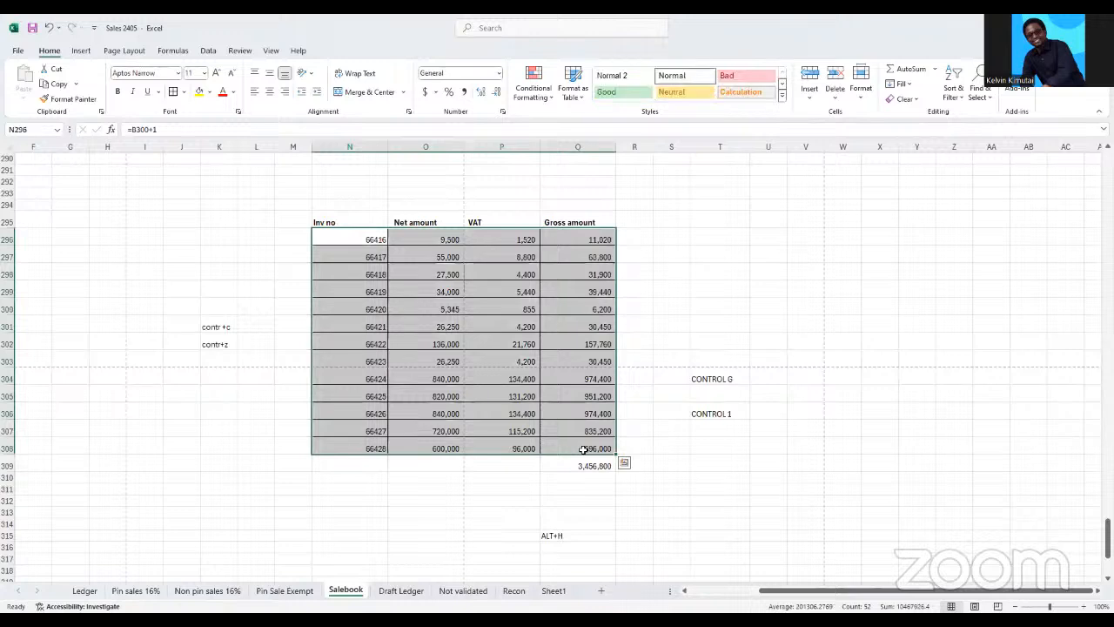
key("ctrl+1")
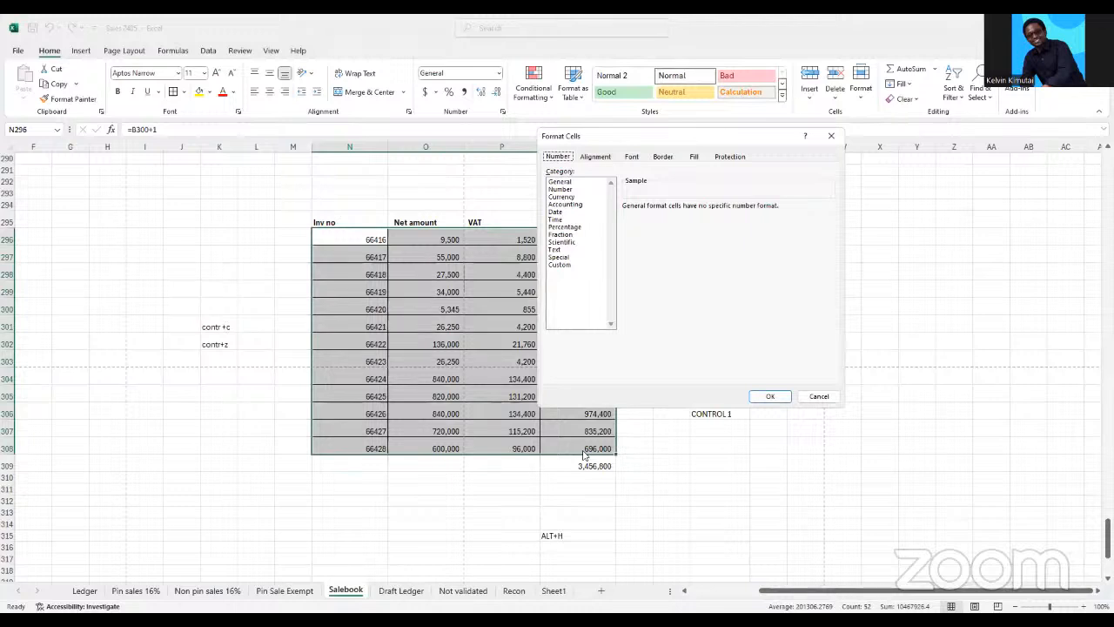
left_click(599, 156)
left_click(633, 158)
left_click(666, 159)
left_click(694, 157)
left_click(729, 157)
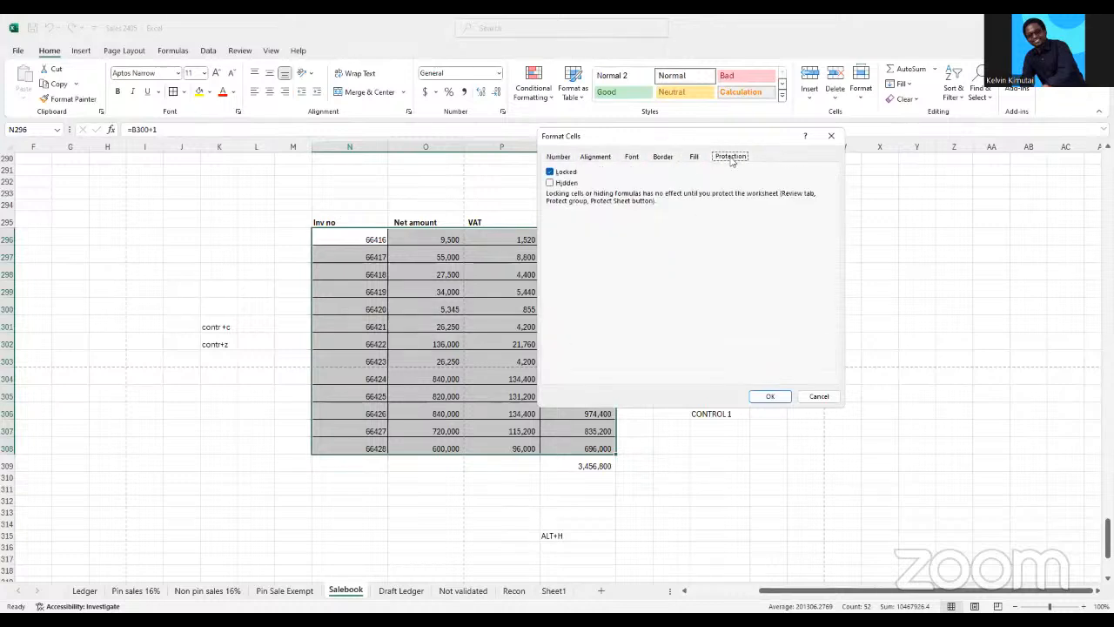
left_click(839, 140)
left_click(650, 197)
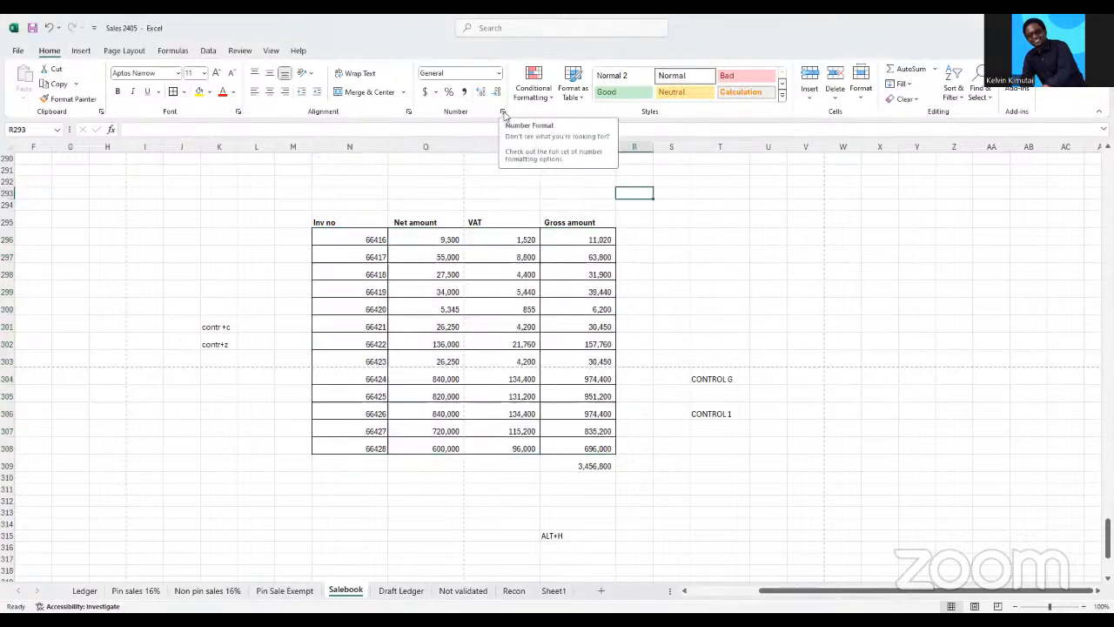
Open the full number formatting options for the empty cell R293 and dismiss them without changes
left_click(502, 113)
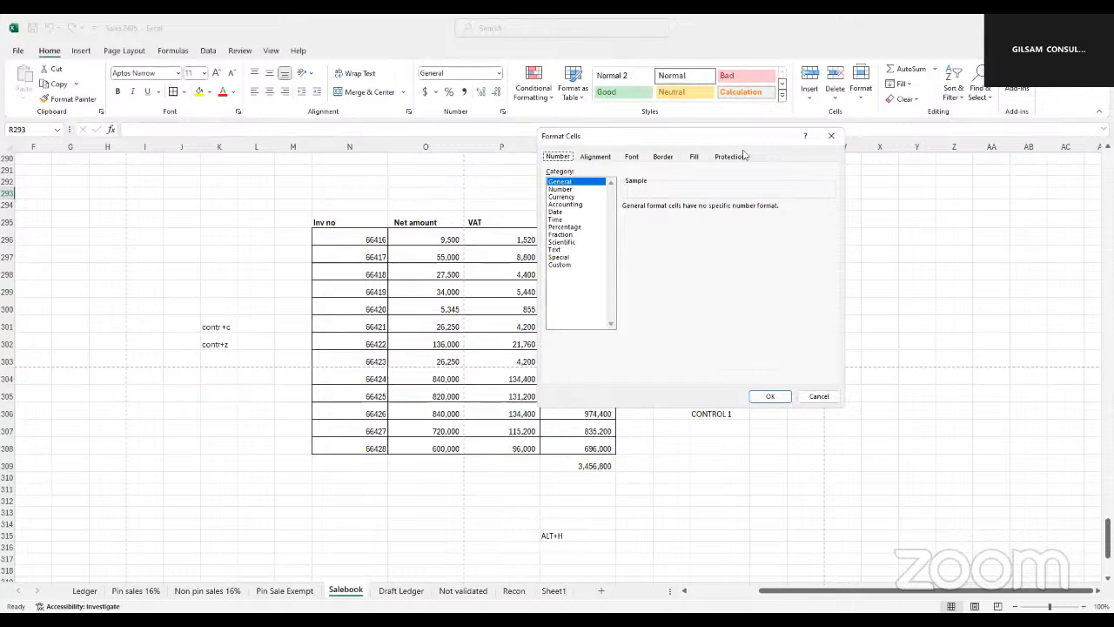
left_click(819, 397)
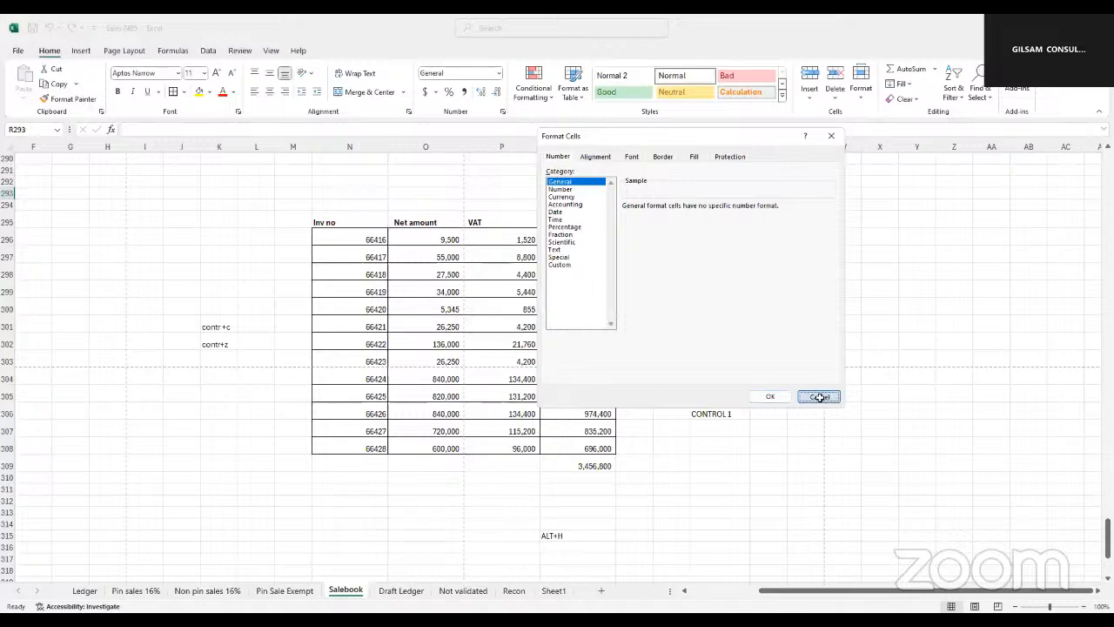
left_click_drag(707, 379, 713, 409)
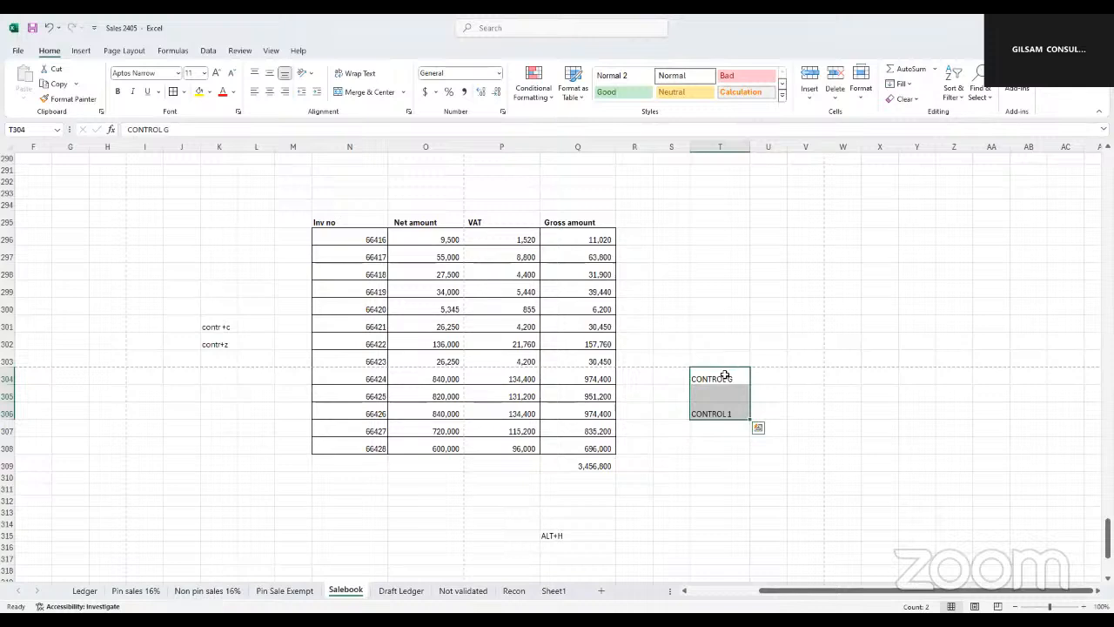
left_click(725, 377)
left_click(715, 413)
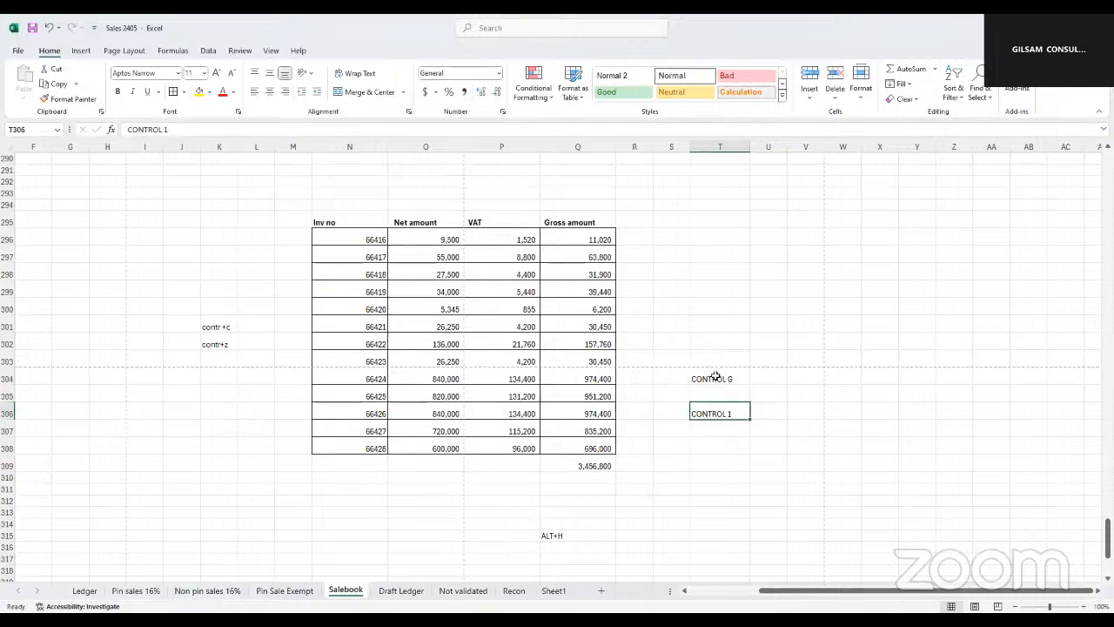
left_click(713, 375)
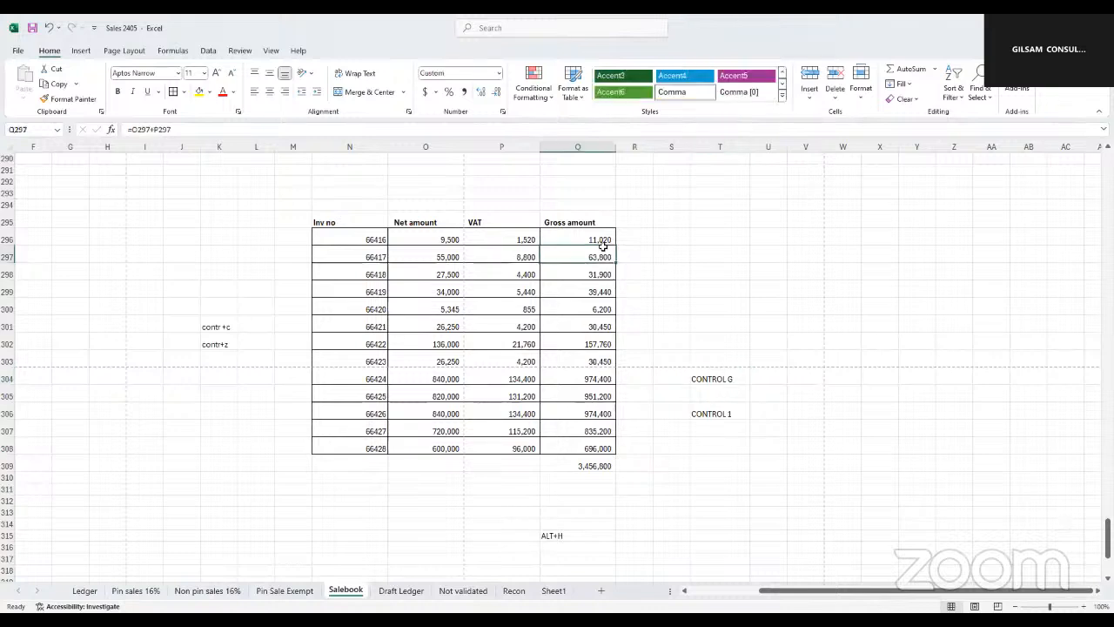
Enter the shortcut note "F4" in T297, above the CONTROL G note
left_click(662, 252)
left_click(687, 252)
left_click(703, 252)
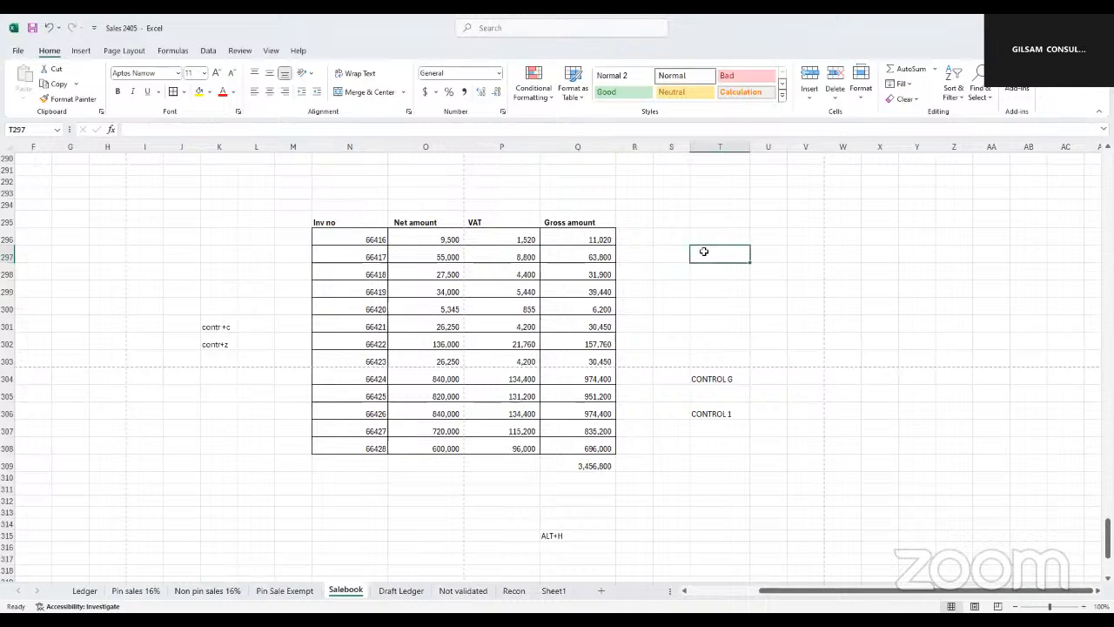
type("F")
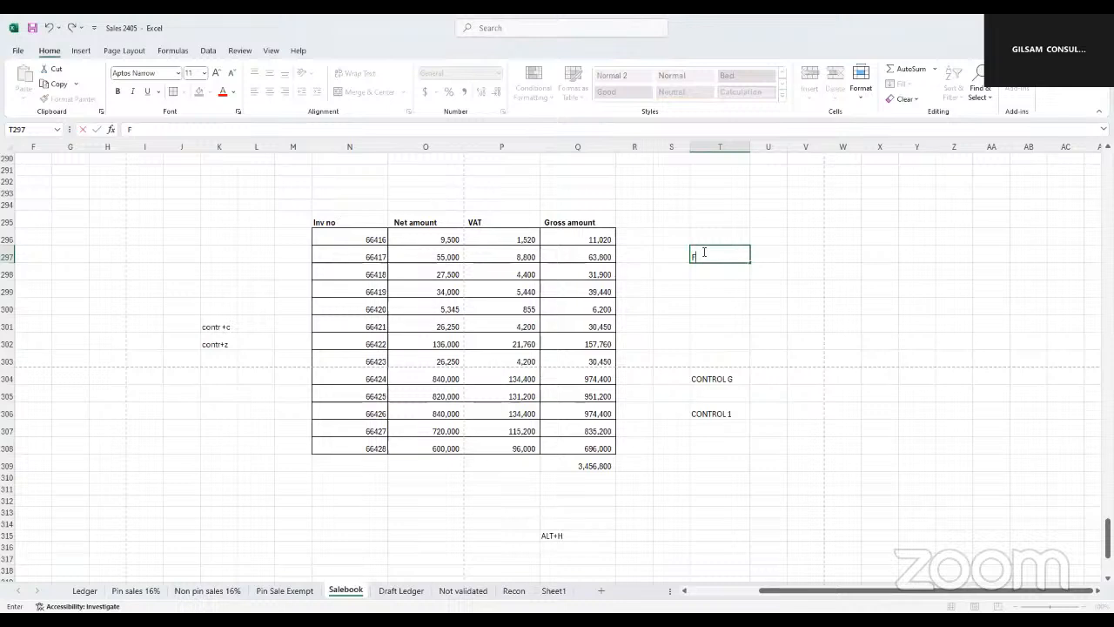
key("F3")
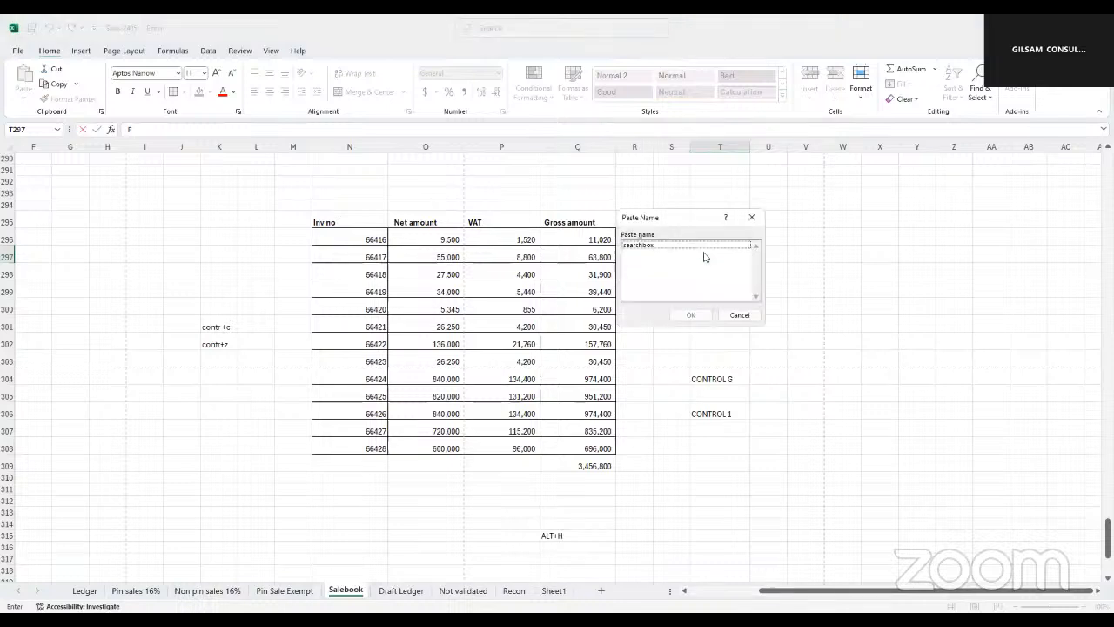
left_click(751, 219)
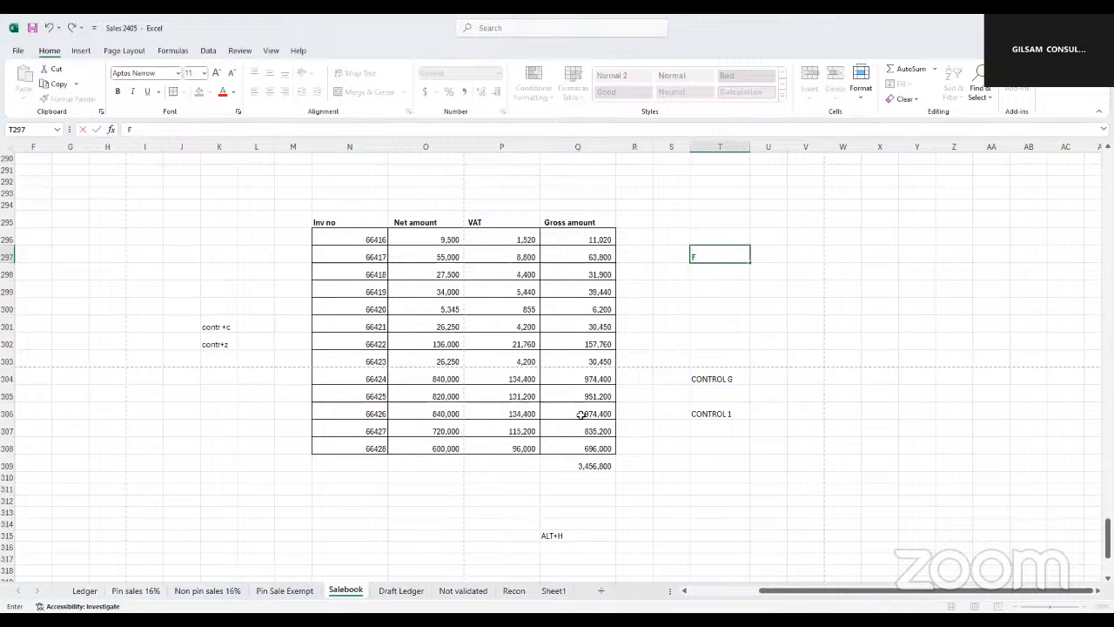
type("4")
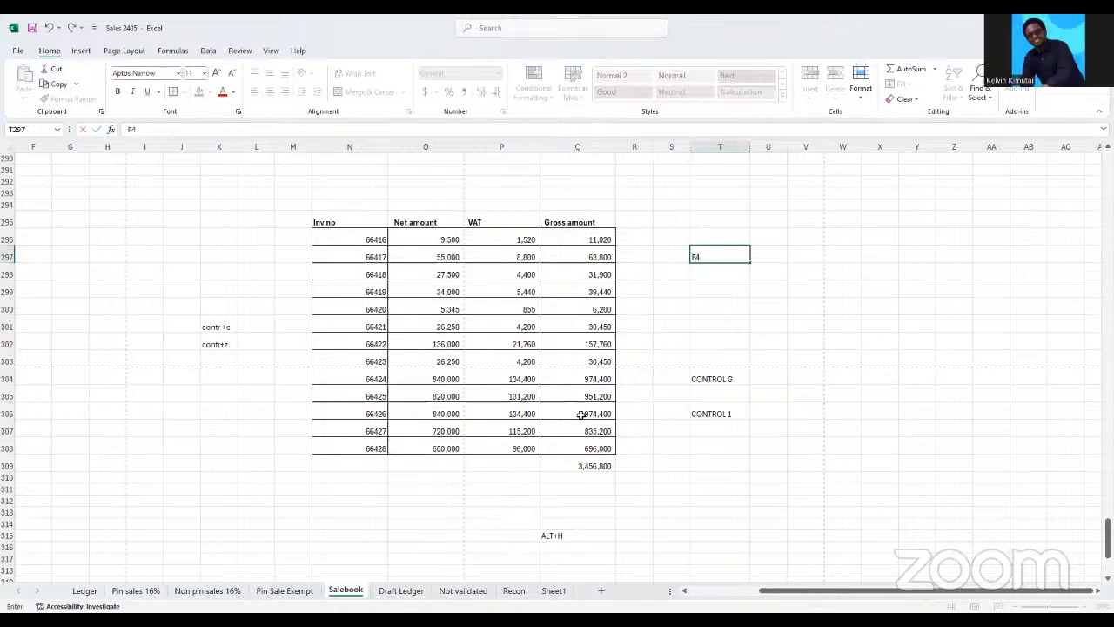
left_click(746, 308)
scroll(697, 261, "up", 1)
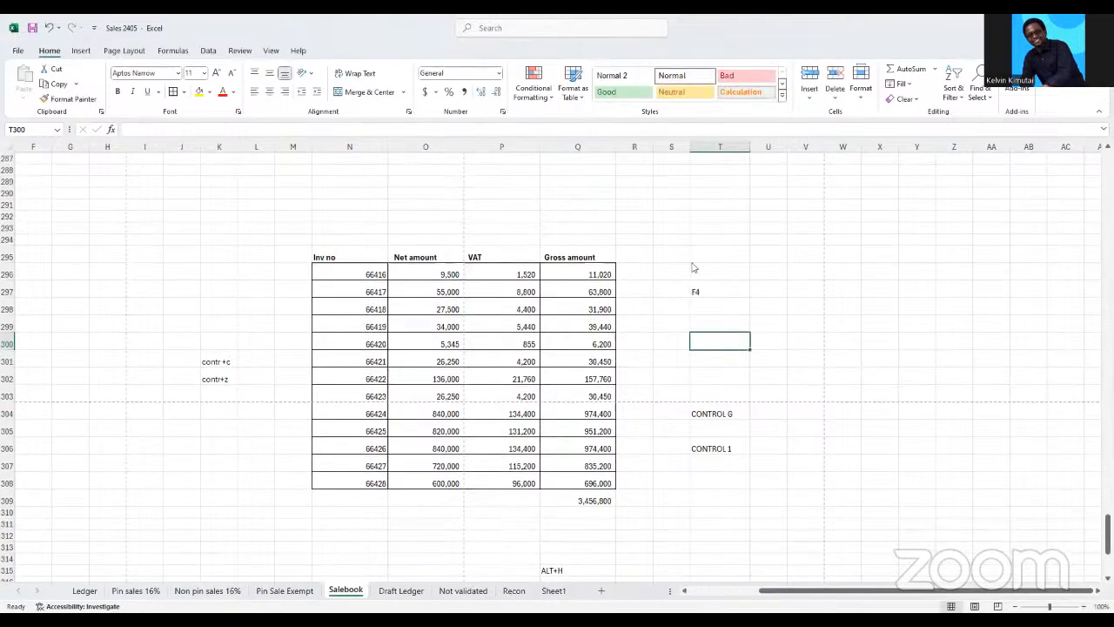
key("Down")
key("Down")
key("Down")
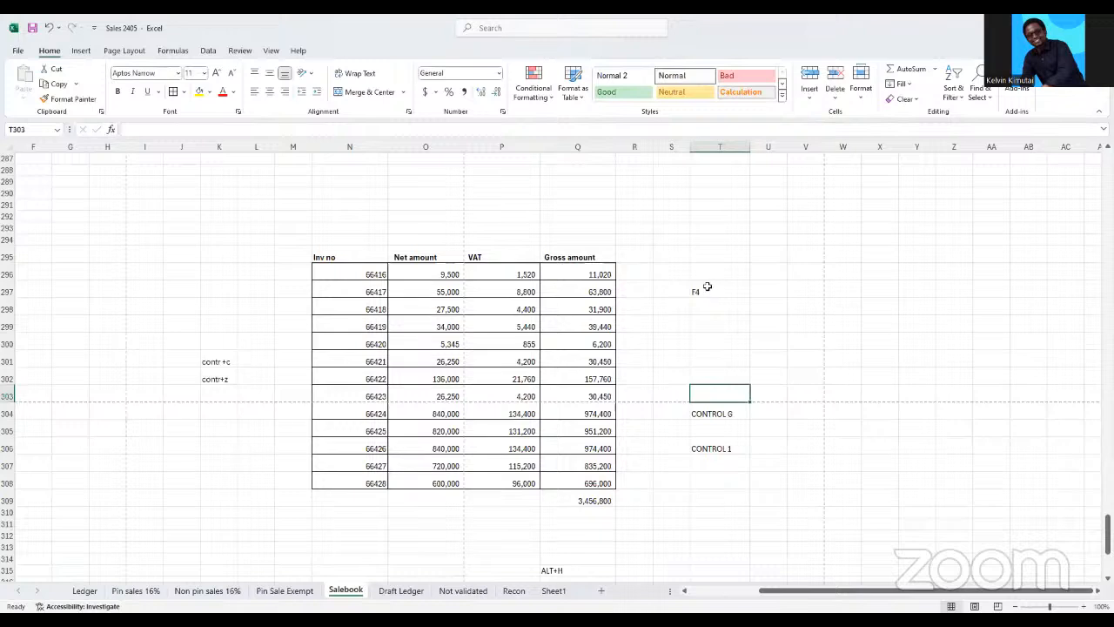
left_click(698, 291)
type("F4")
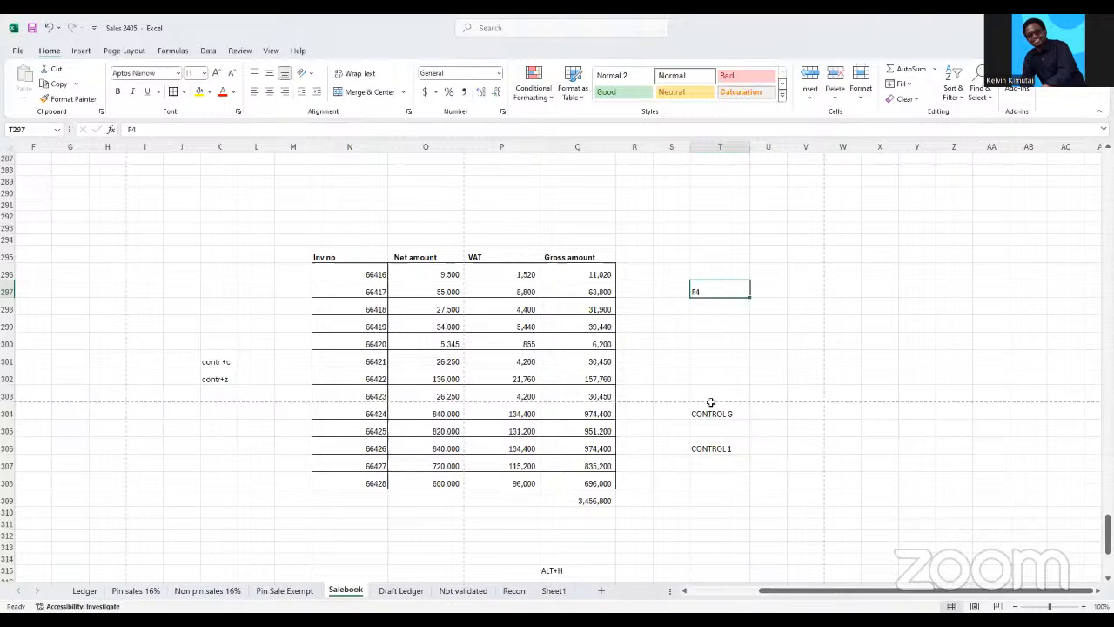
key("ctrl+Down")
left_click(732, 449, "shift")
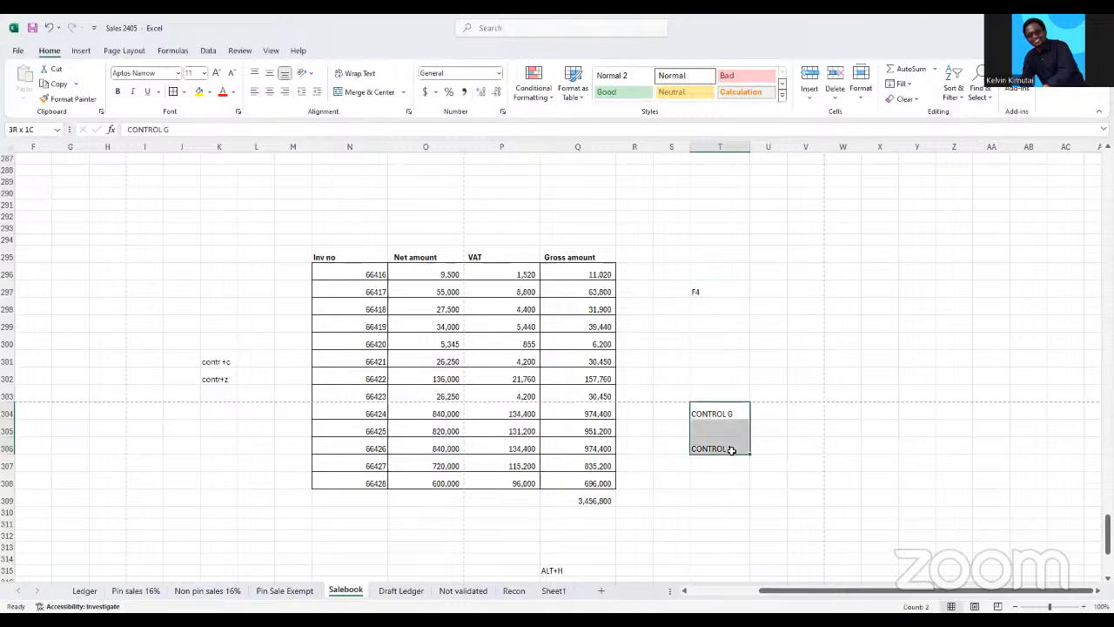
left_click(702, 292)
left_click(723, 448, "shift")
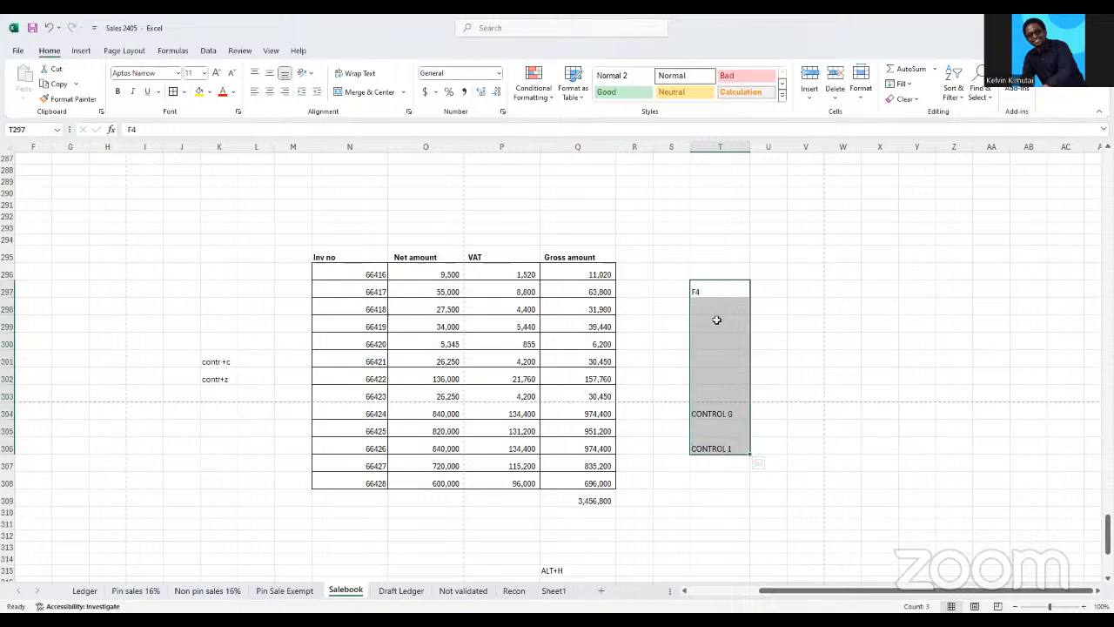
Insert two blank columns before column S, between the invoice table and the shortcut notes
left_click_drag(671, 146, 714, 169)
right_click(694, 199)
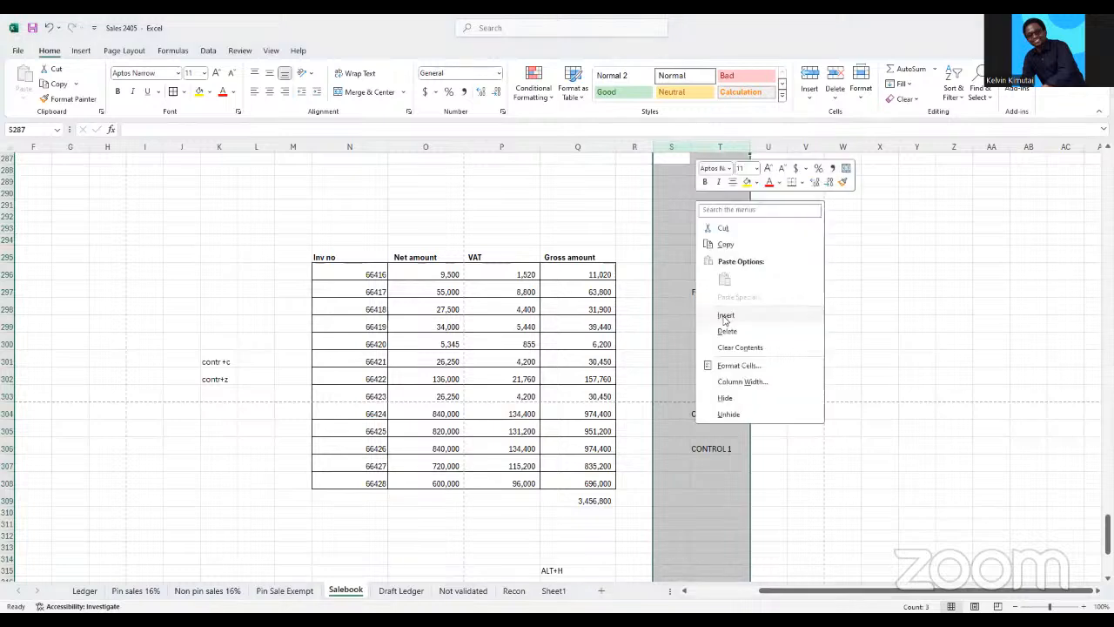
left_click(725, 315)
left_click(746, 341)
Clear the VAT amounts of all invoices in P296:P308
left_click_drag(529, 273, 534, 477)
left_click(561, 277)
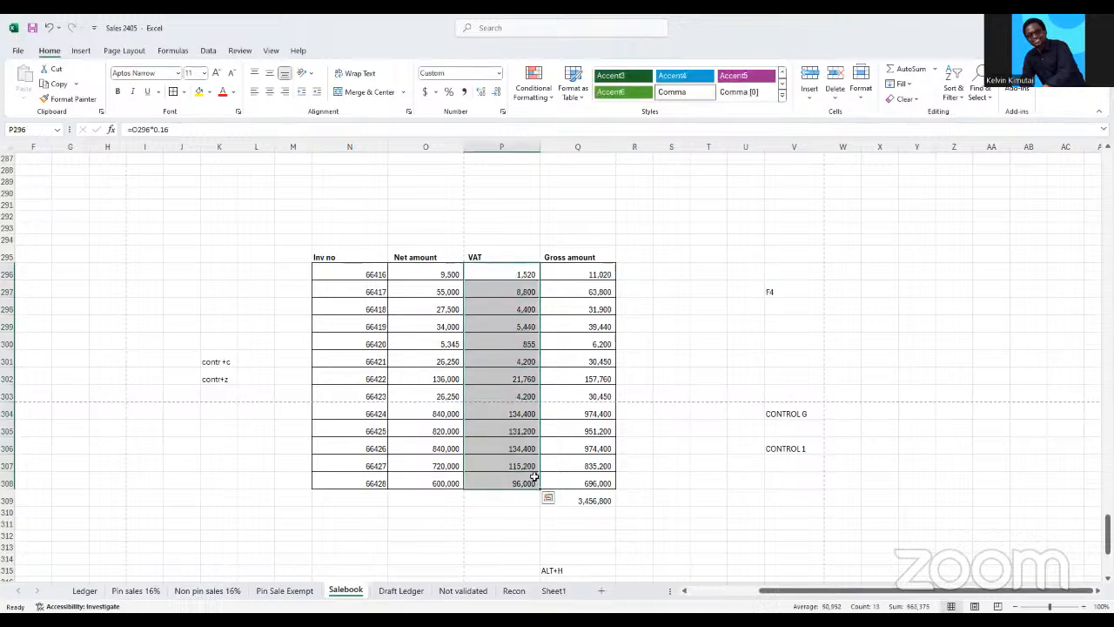
key("Delete")
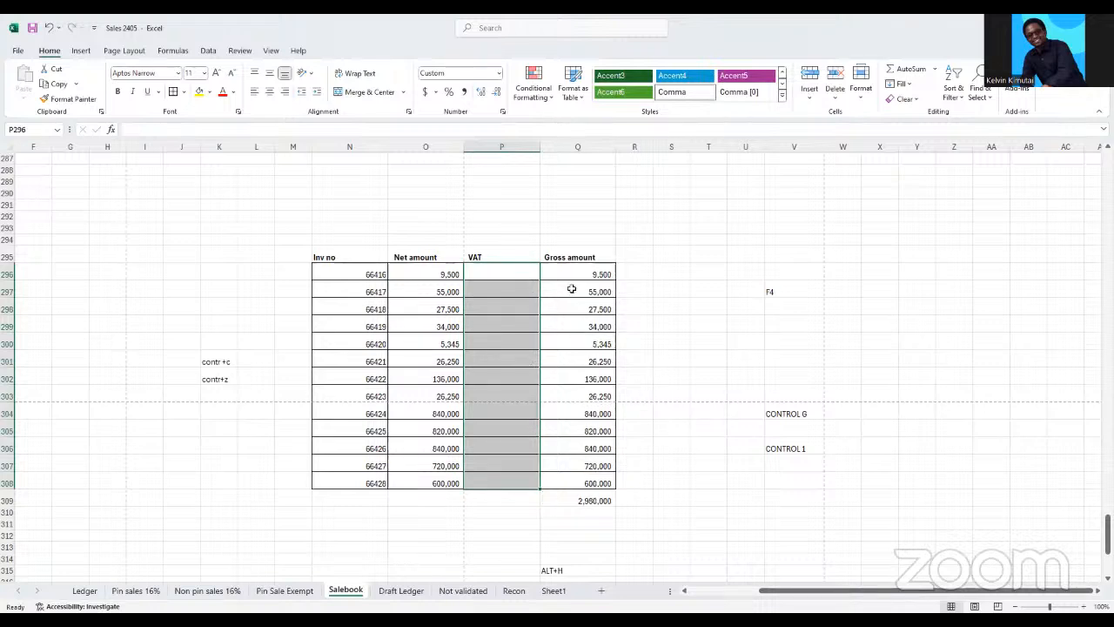
left_click(511, 268)
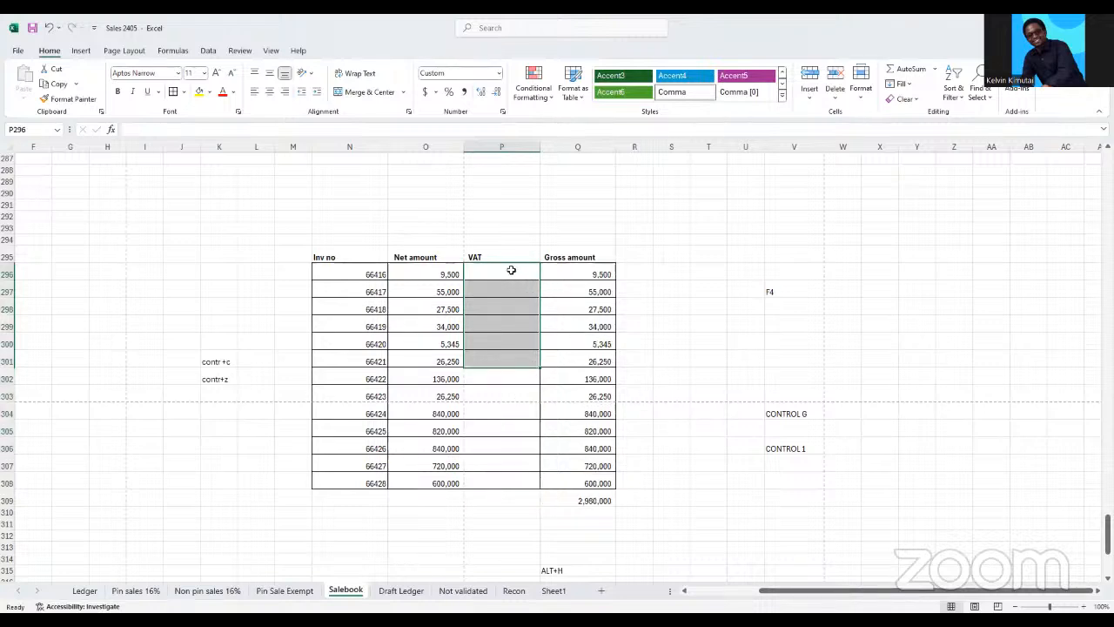
Enter the VAT rate 16% in S295, beside the invoice table's header row
left_click(671, 250)
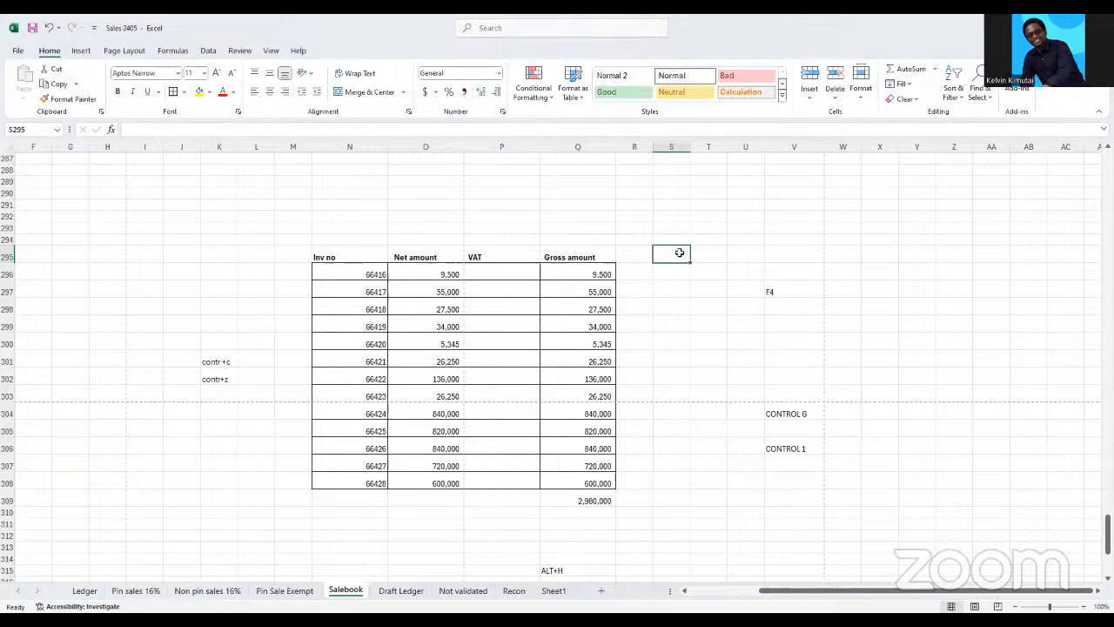
type("16")
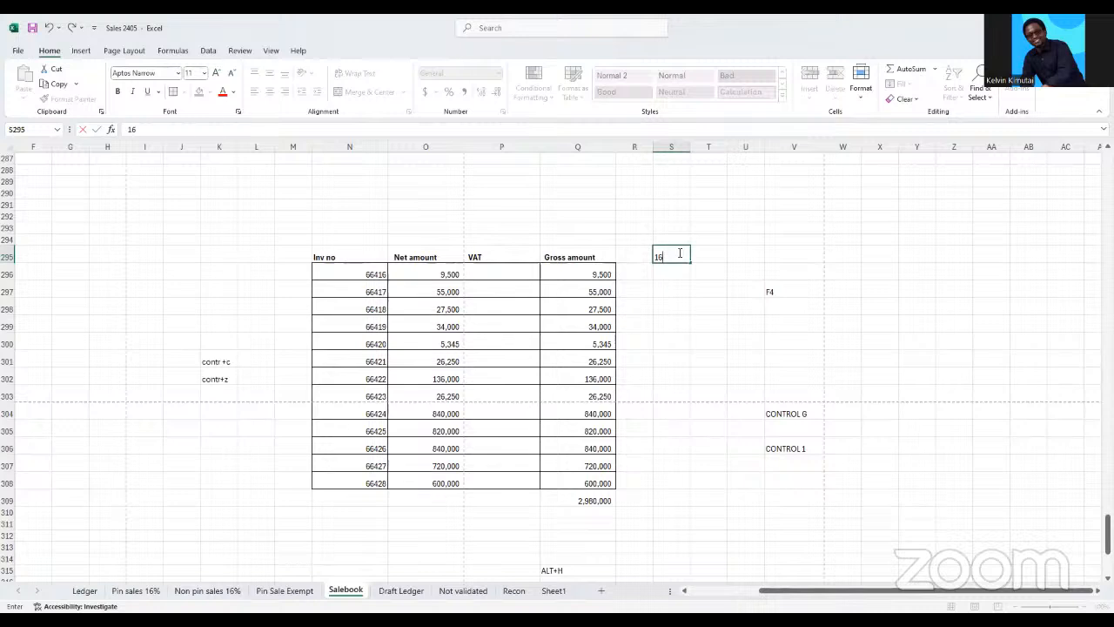
type("%")
key("Return")
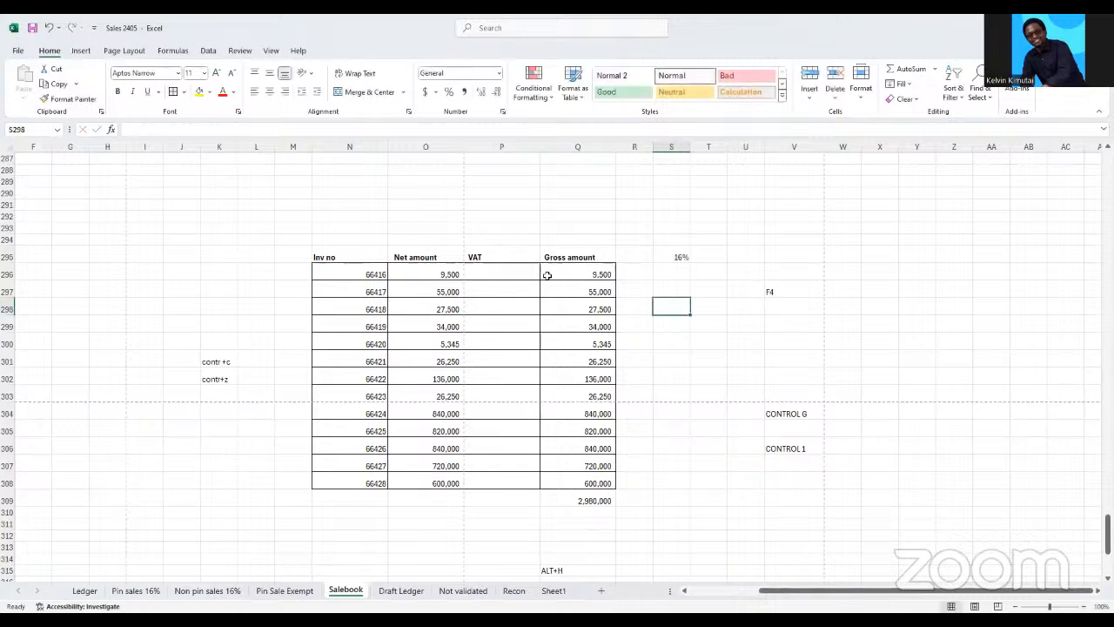
Try to calculate the first invoice's VAT in P296 with the formula =O296*Q296, and clear the cell again
left_click(441, 275)
left_click(509, 271)
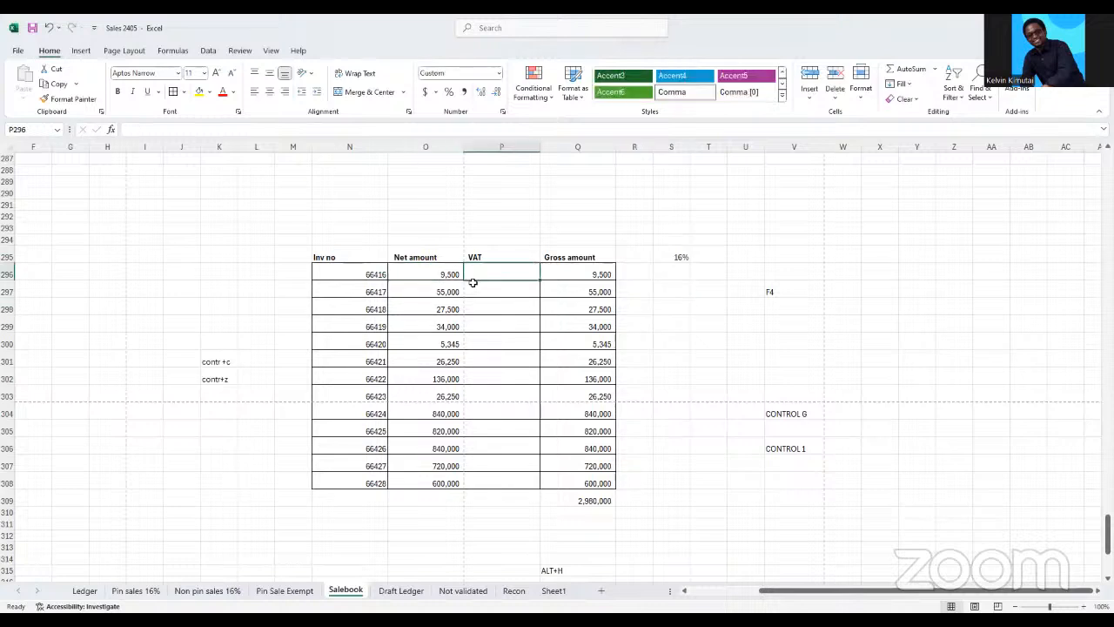
left_click(673, 257)
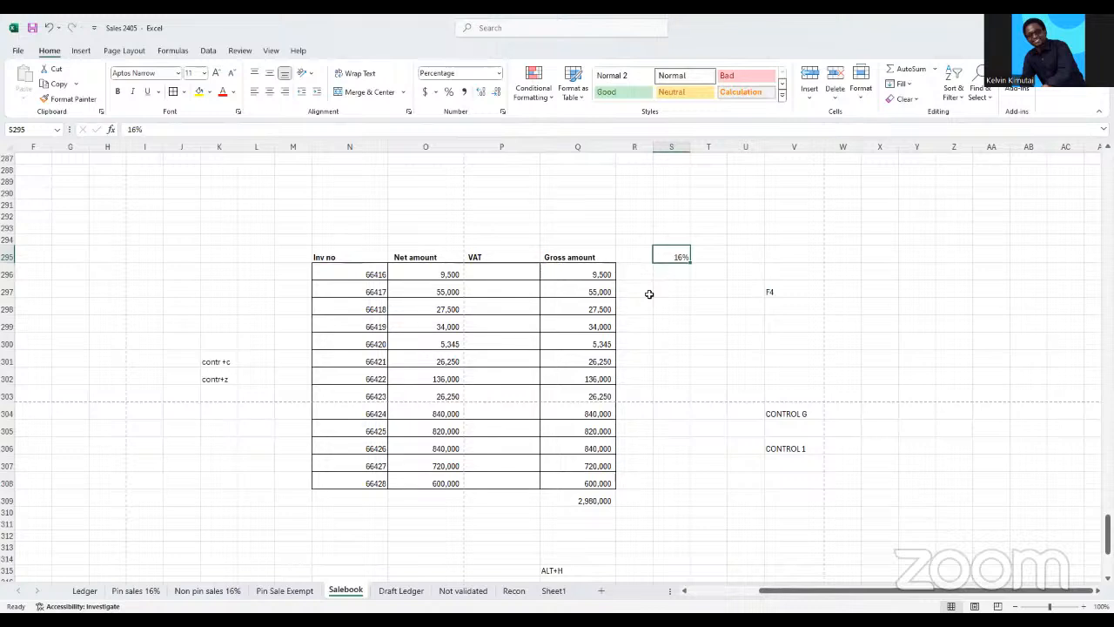
left_click(512, 274)
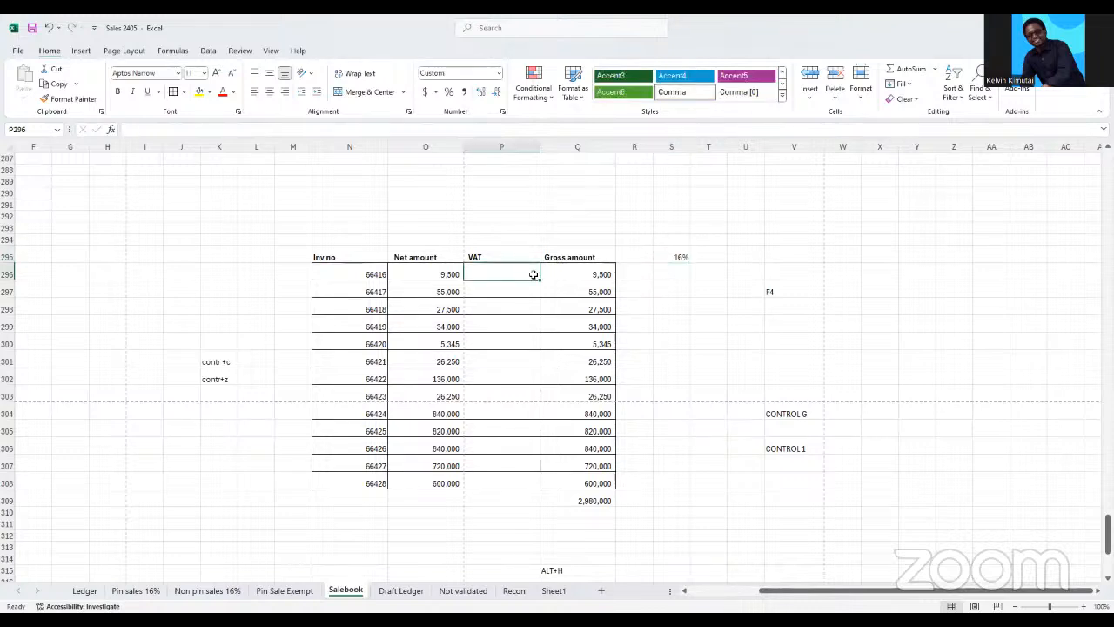
type("=")
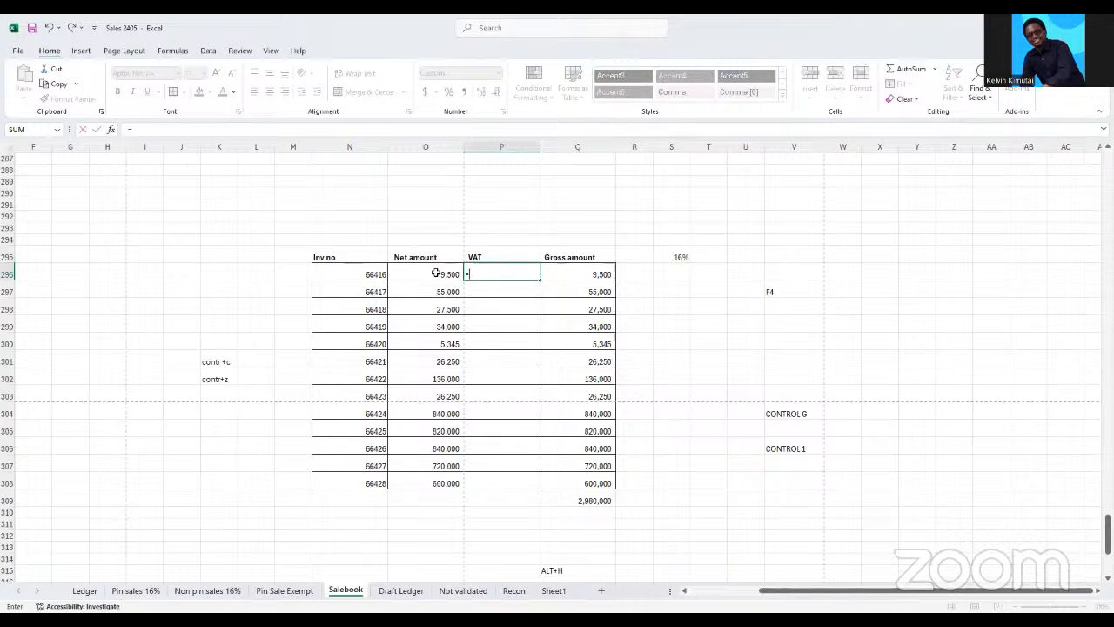
left_click(436, 273)
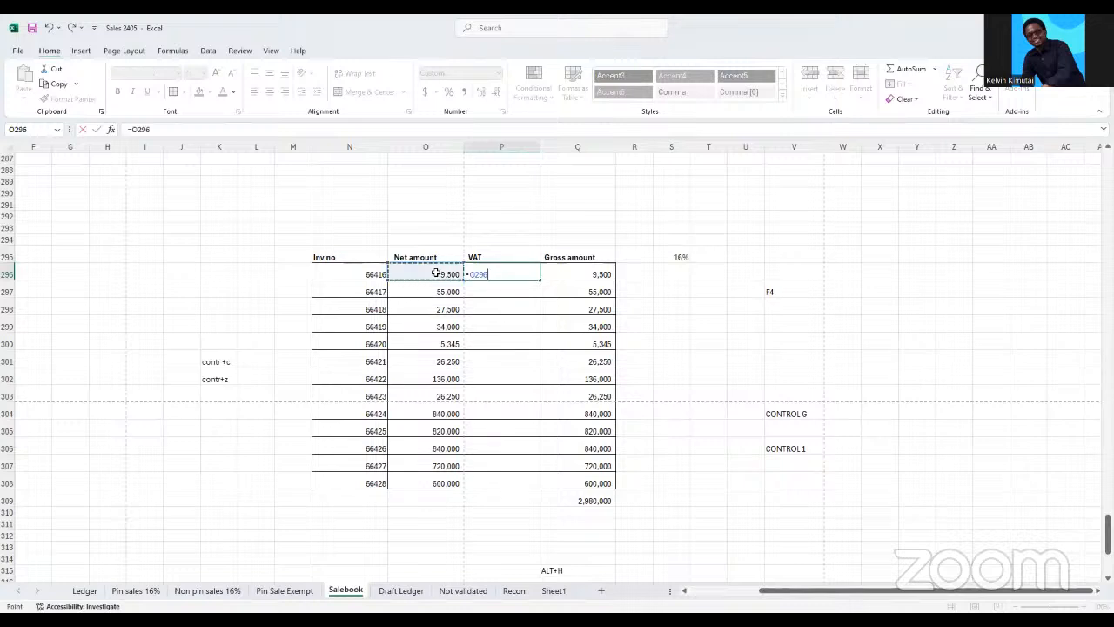
type("*")
left_click(580, 269)
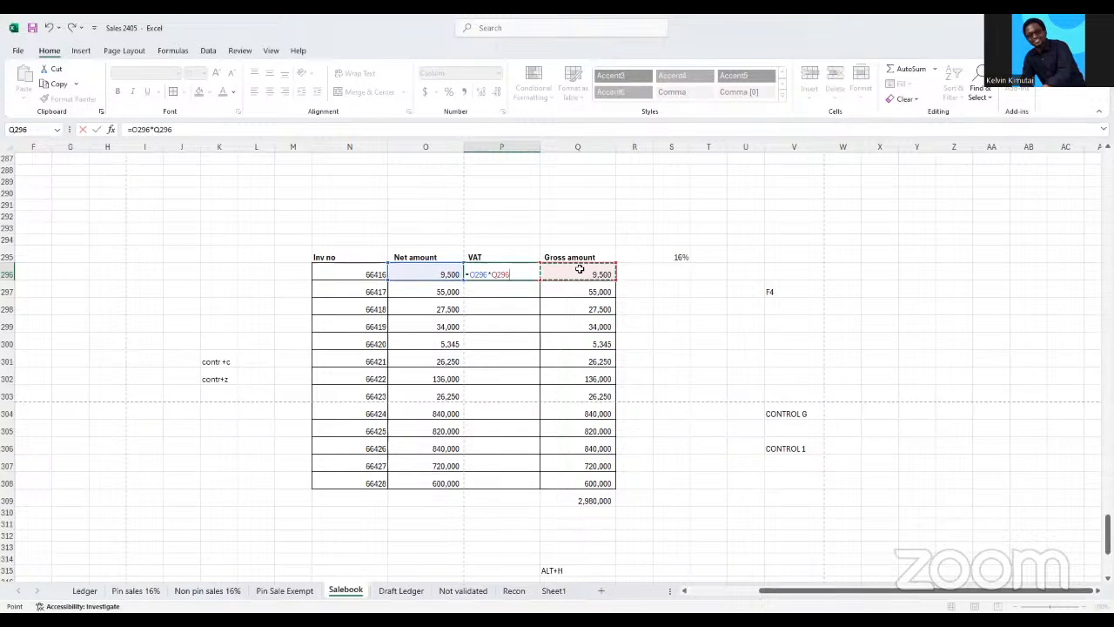
key("Return")
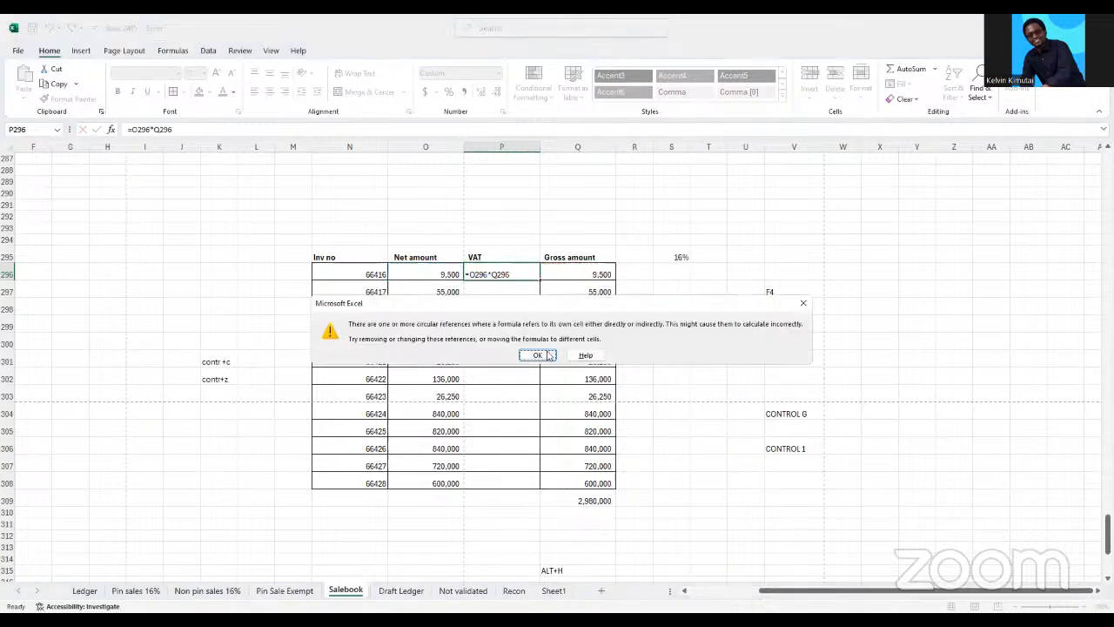
left_click(807, 303)
key("Delete")
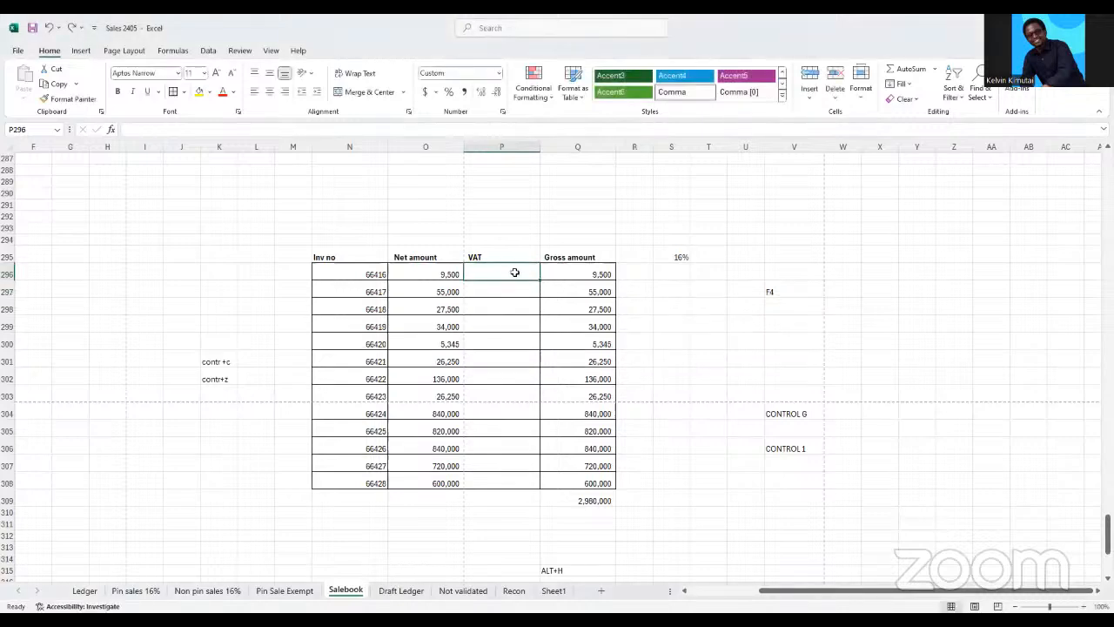
Calculate the first invoice's VAT in P296 with the formula =O296*S295
type("=")
left_click(449, 274)
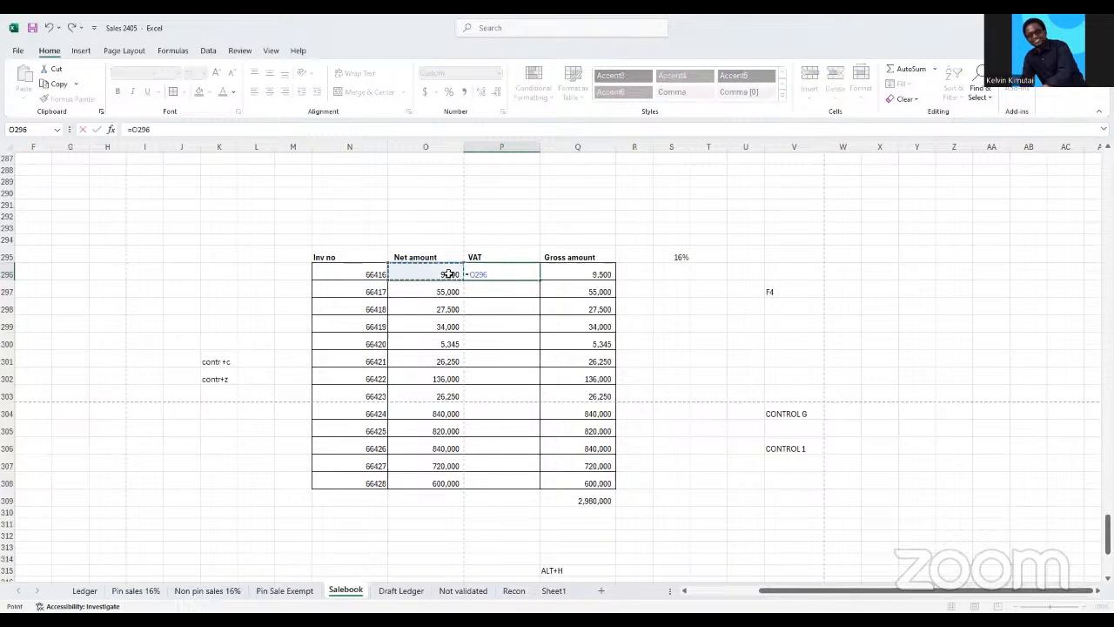
type("*")
left_click(679, 259)
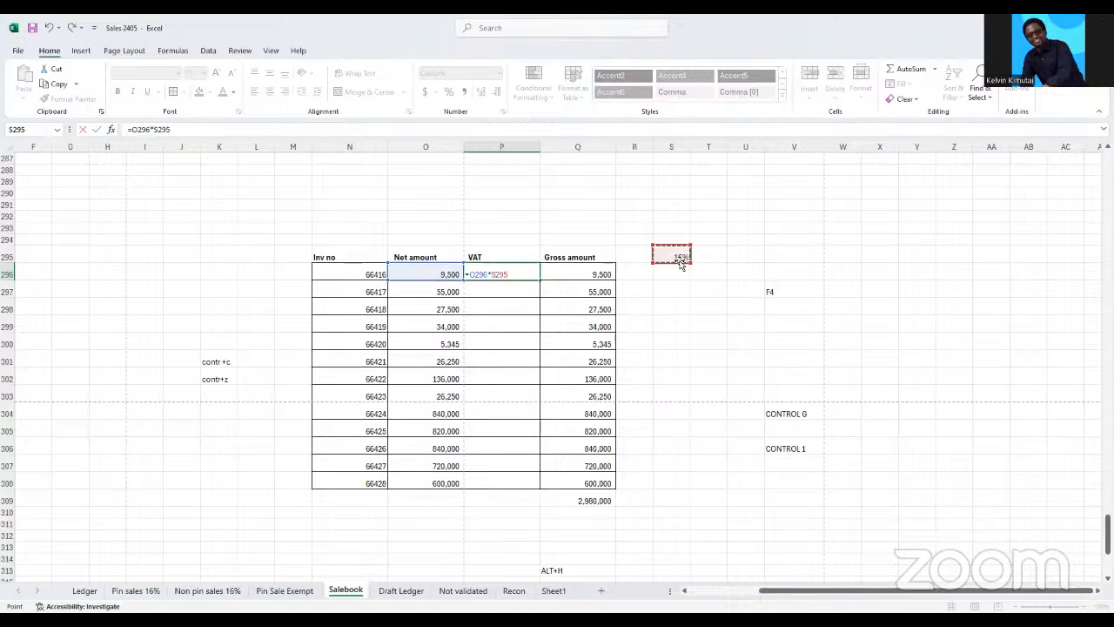
key("Return")
Fill the VAT formula from P296 down the invoice rows to P308
left_click(527, 275)
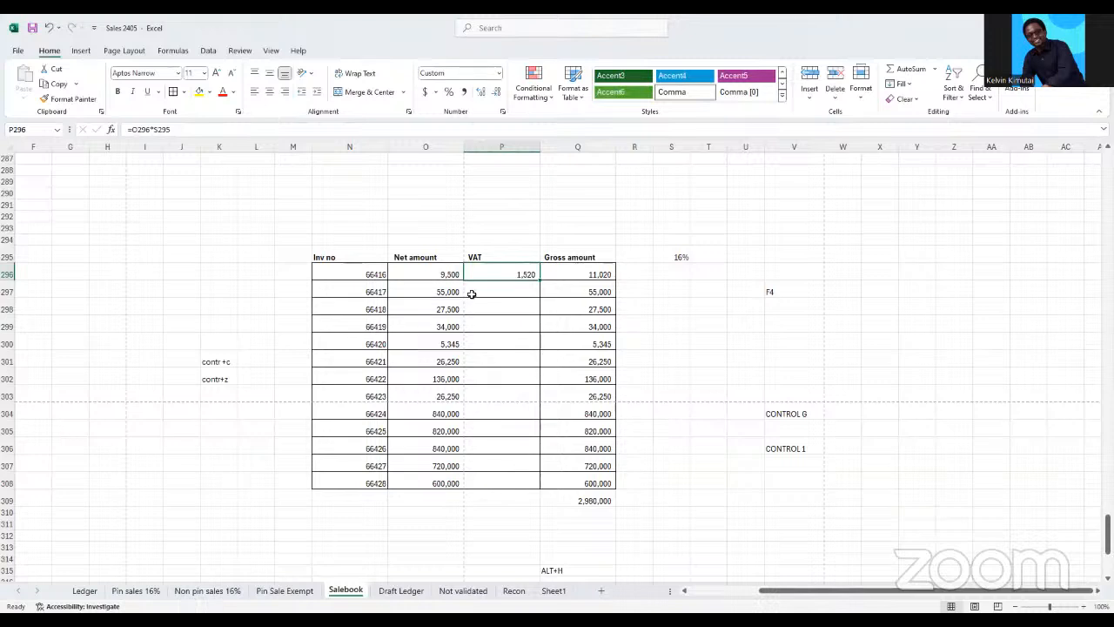
left_click(497, 310)
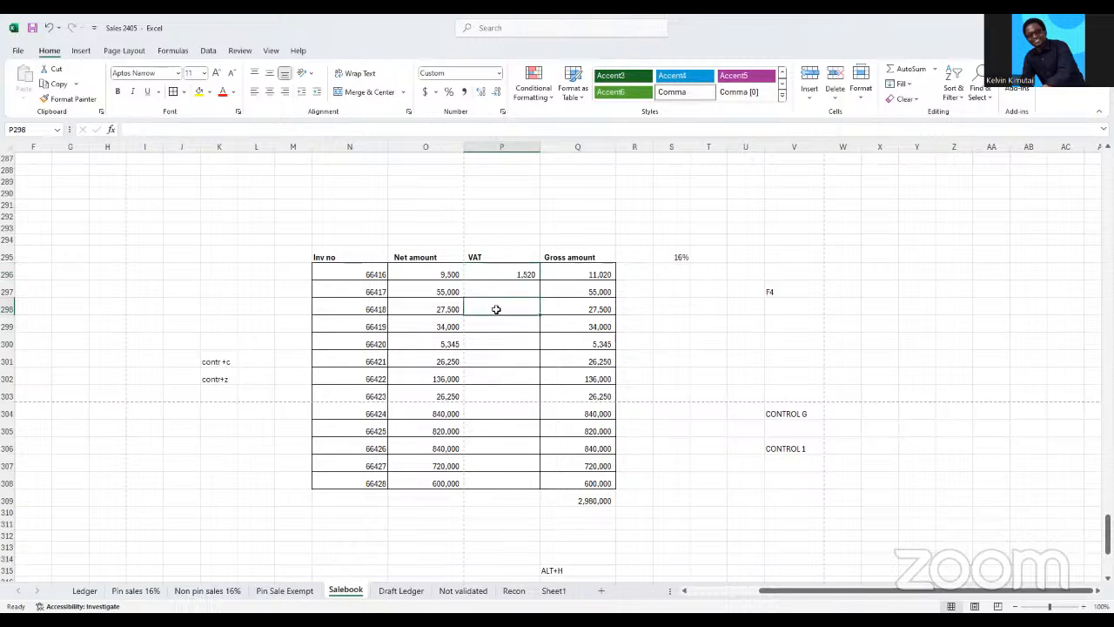
left_click(505, 320)
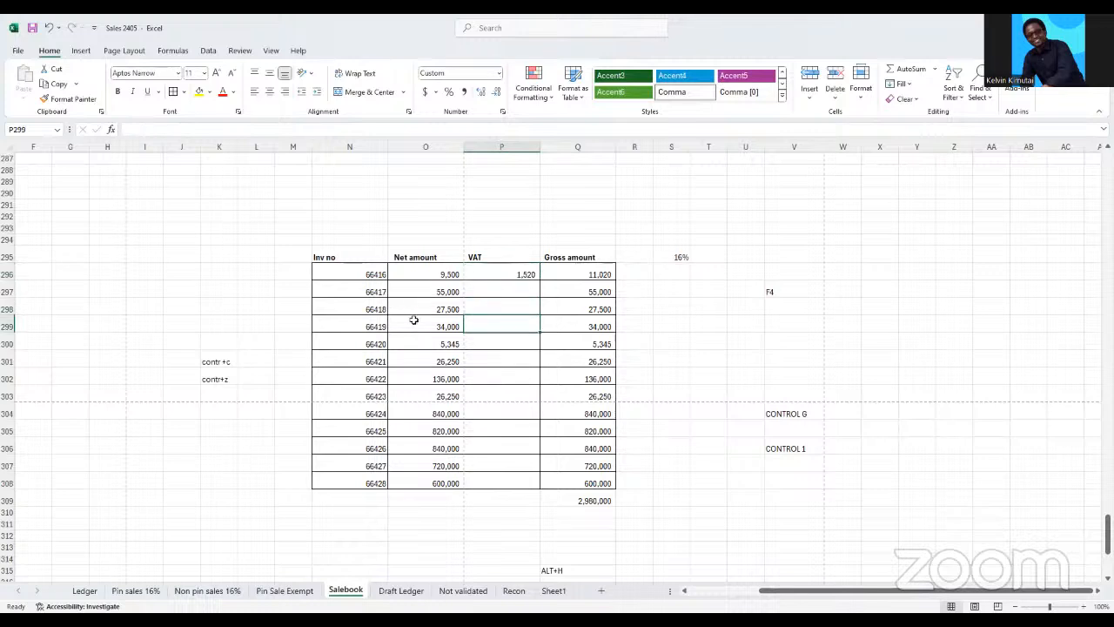
left_click(493, 275)
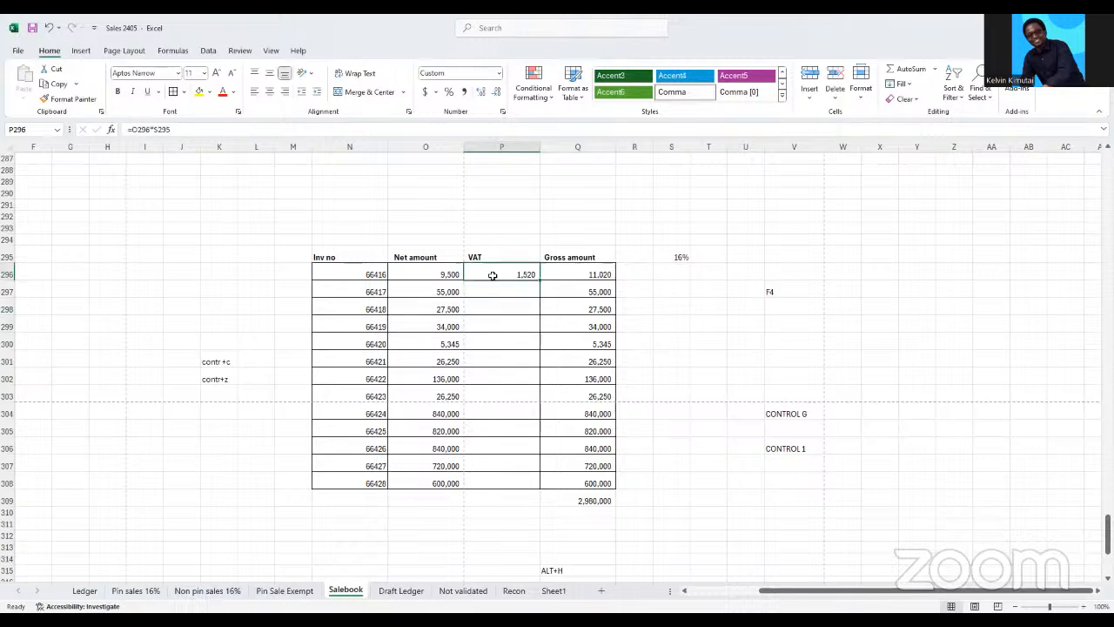
double_click(540, 279)
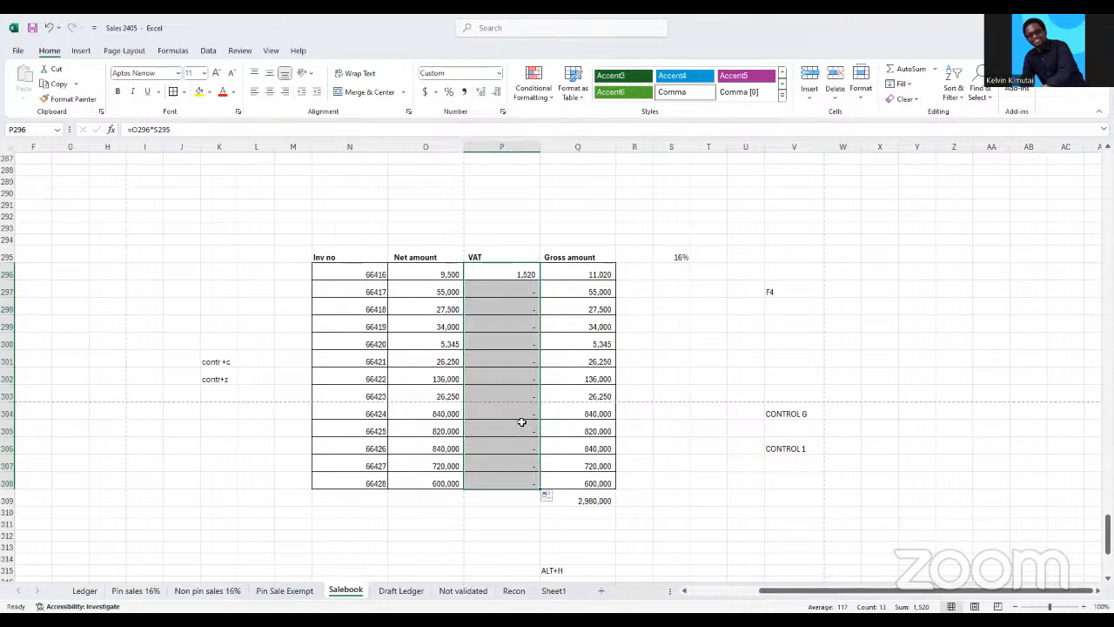
Inspect which cells the copied VAT formula in P297 refers to
left_click(519, 286)
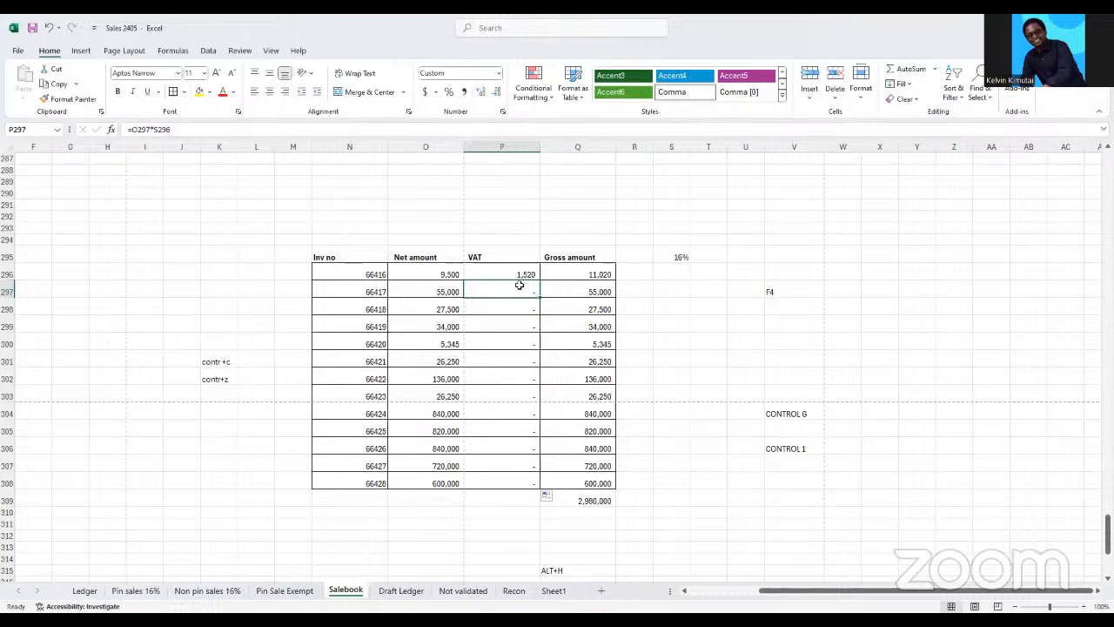
left_click(175, 129)
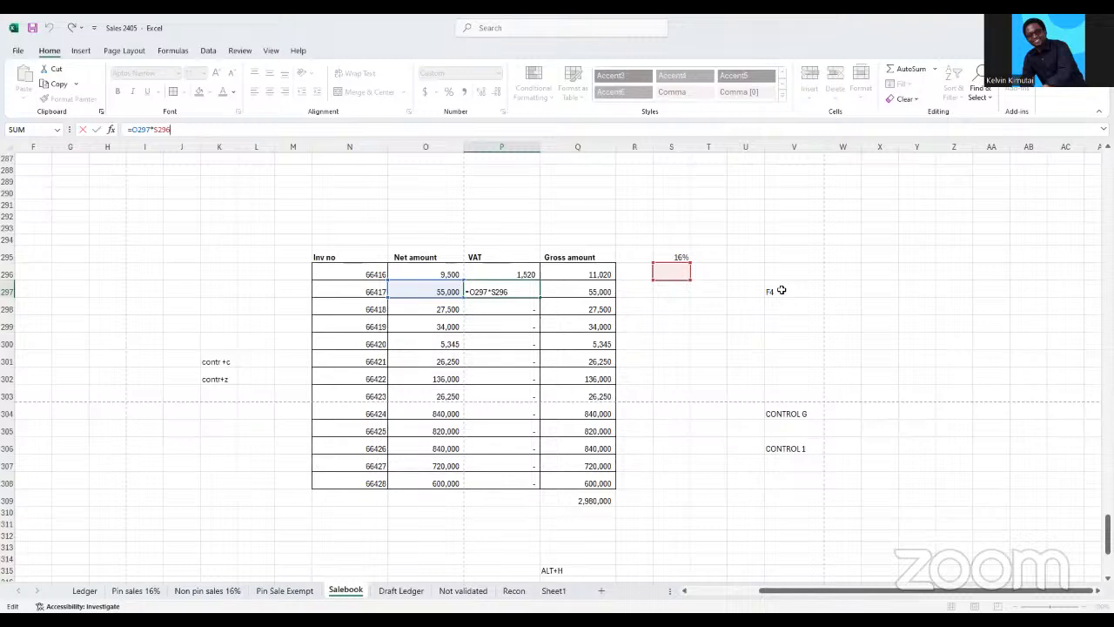
left_click(683, 326)
Make the VAT rate reference in P296 absolute, giving =O296*$S$295, and fill the formula down to P308
left_click(511, 275)
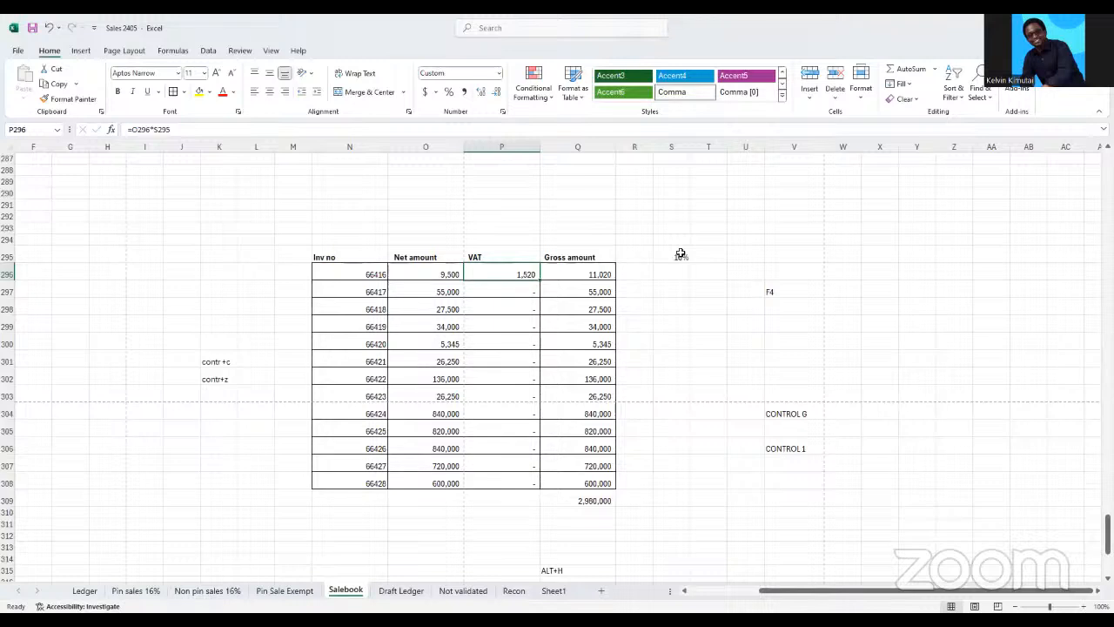
left_click(177, 130)
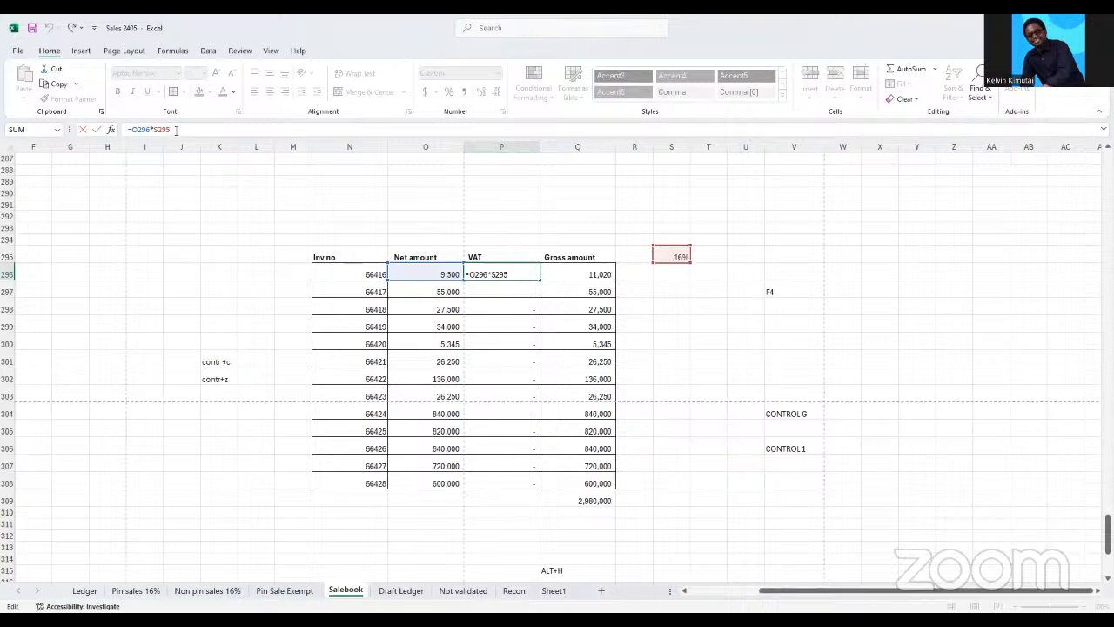
key("F4")
key("Return")
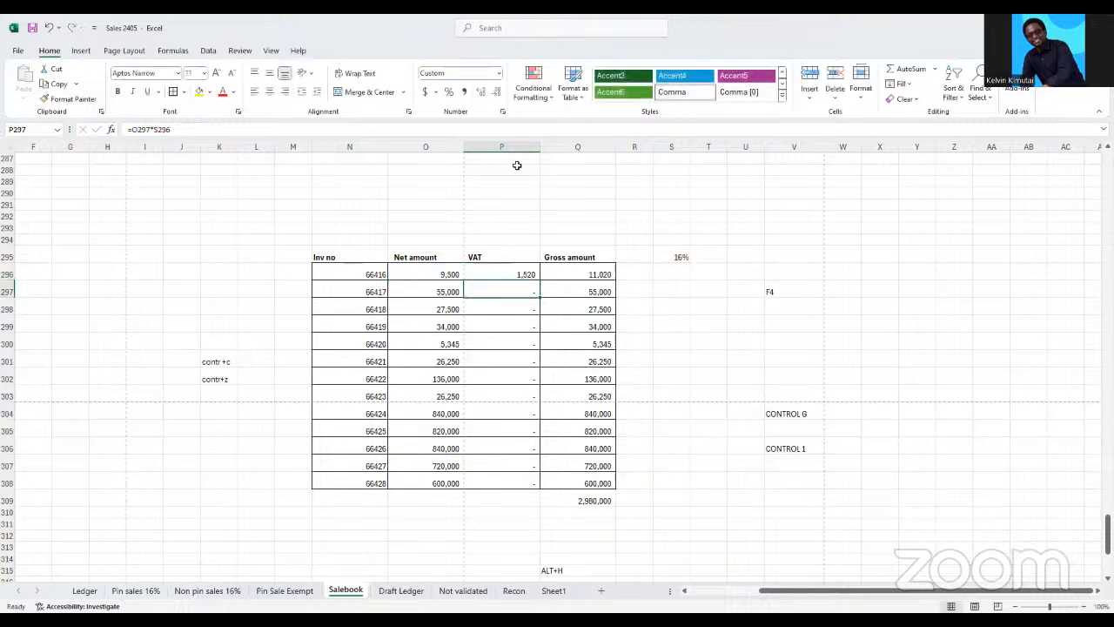
left_click(525, 274)
double_click(539, 281)
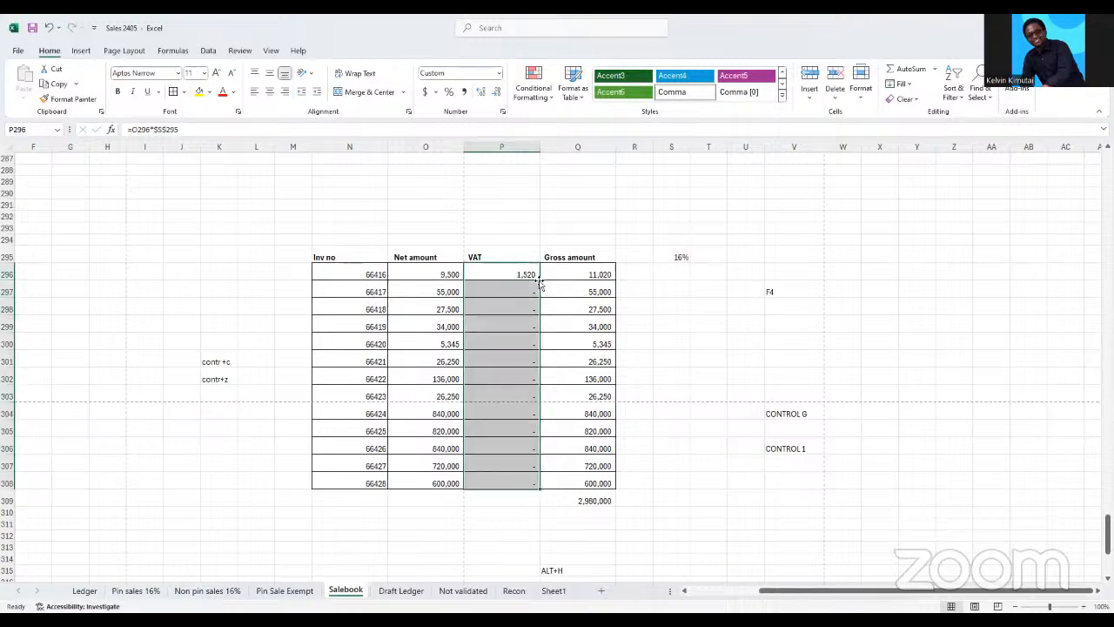
Check which cells the refilled VAT formula in P298 refers to
left_click_drag(514, 307, 517, 348)
left_click(513, 311)
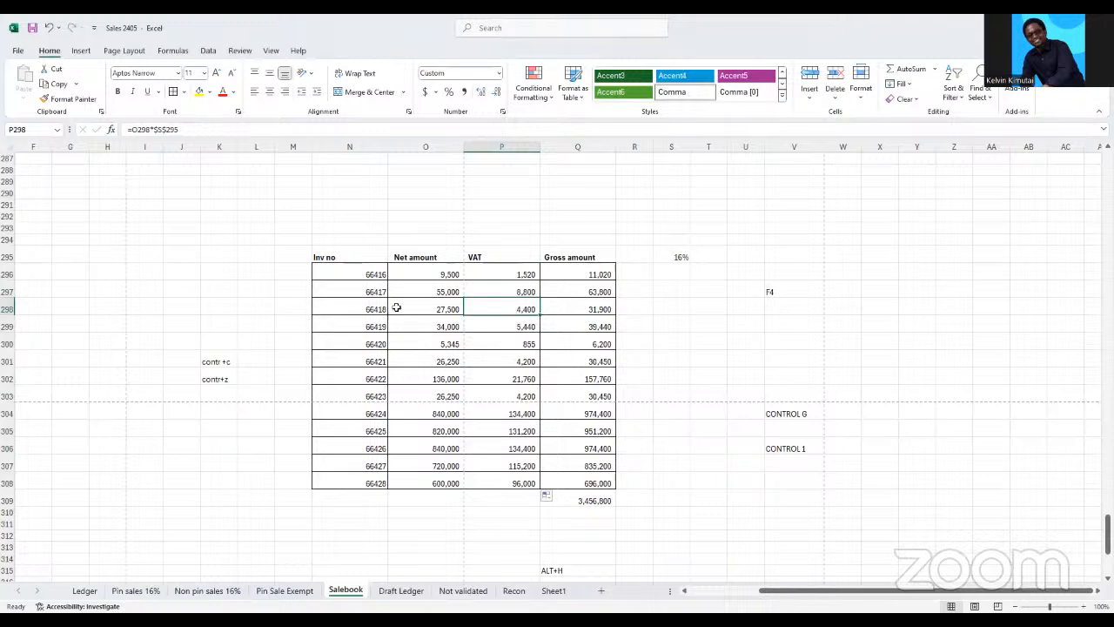
left_click(195, 131)
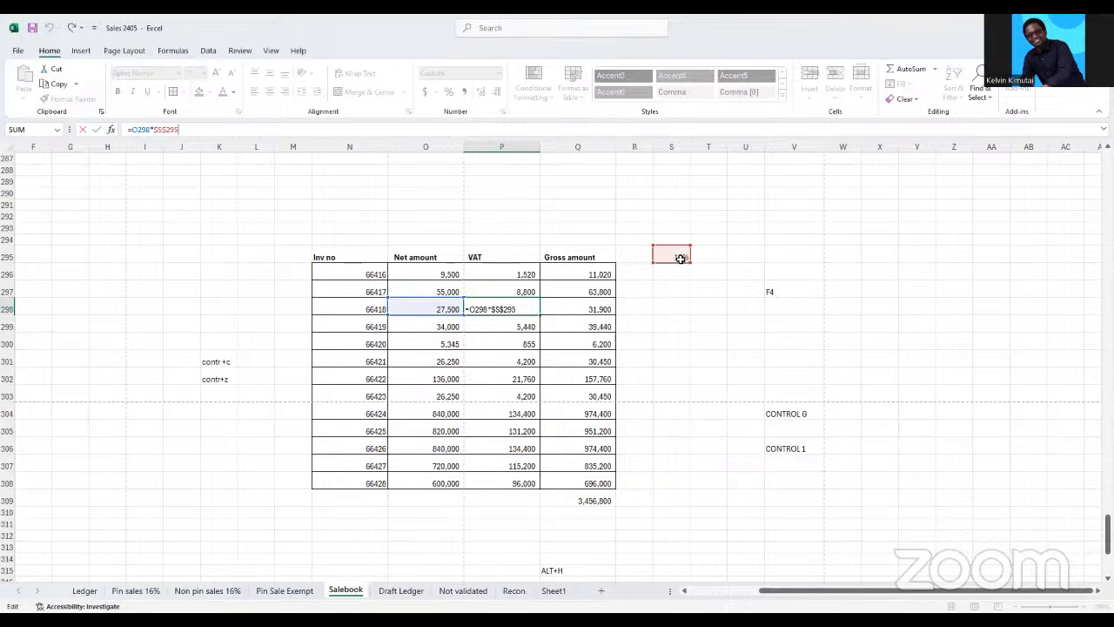
left_click(714, 318)
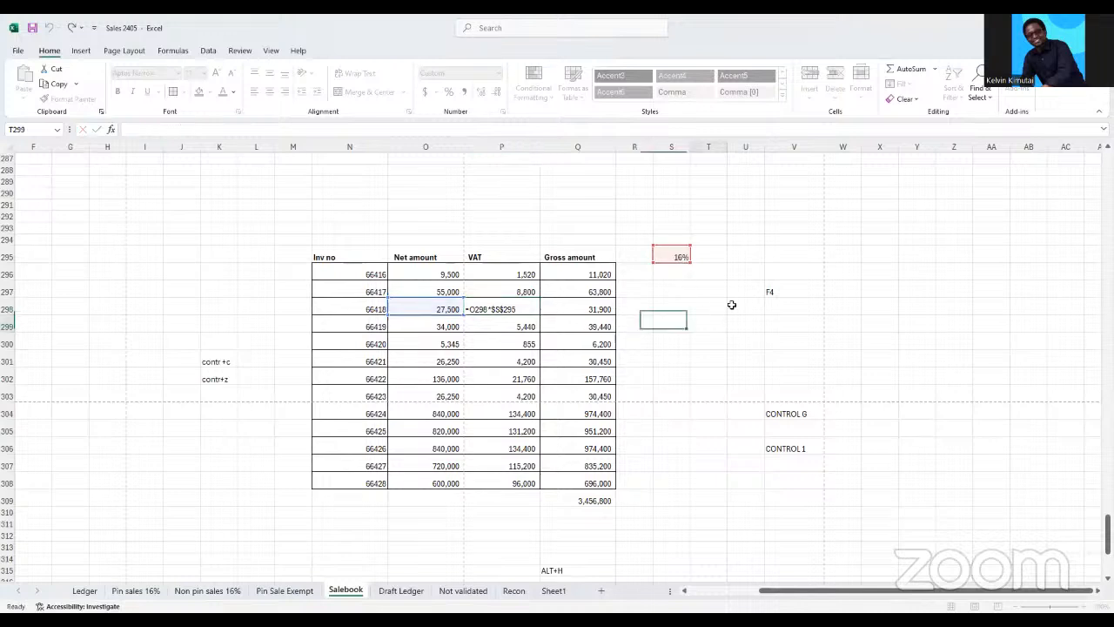
left_click(775, 292)
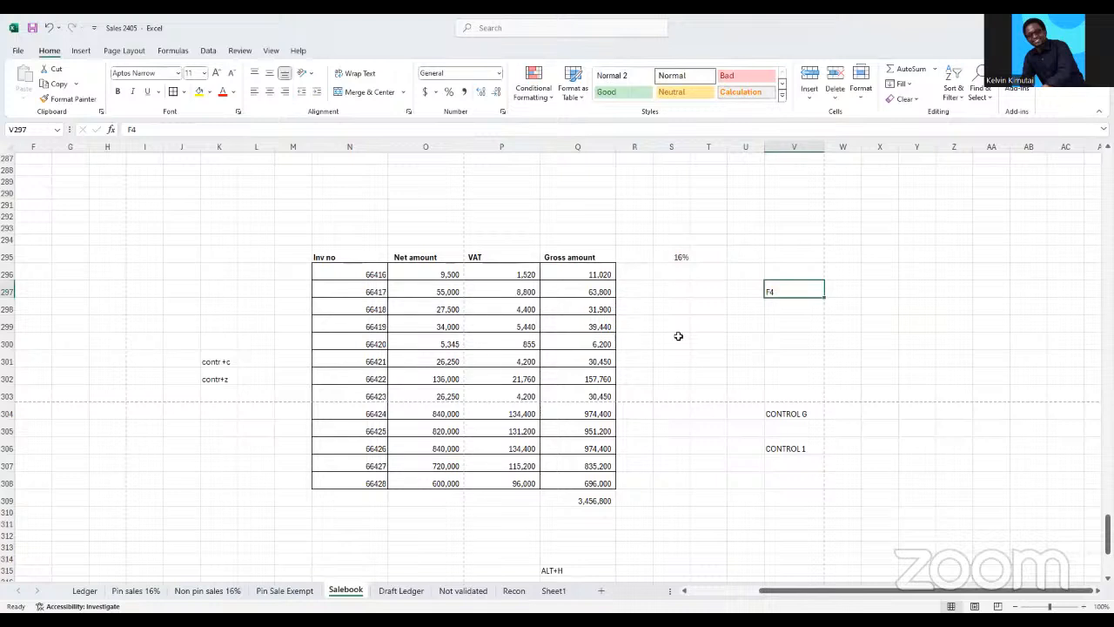
left_click(676, 257)
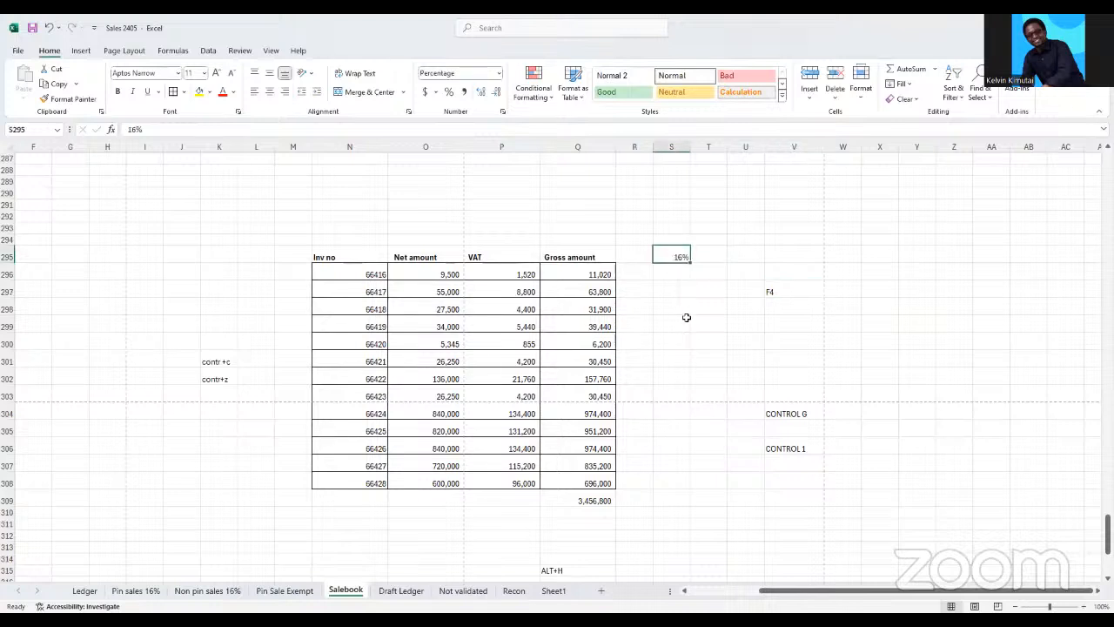
left_click_drag(712, 216, 935, 217)
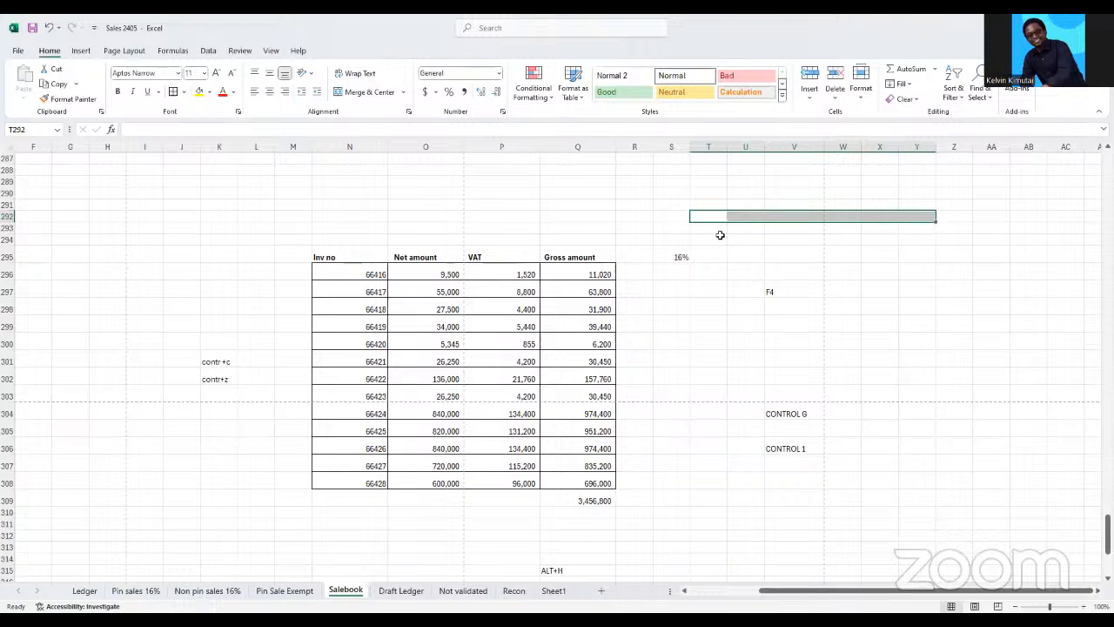
left_click_drag(717, 230, 723, 339)
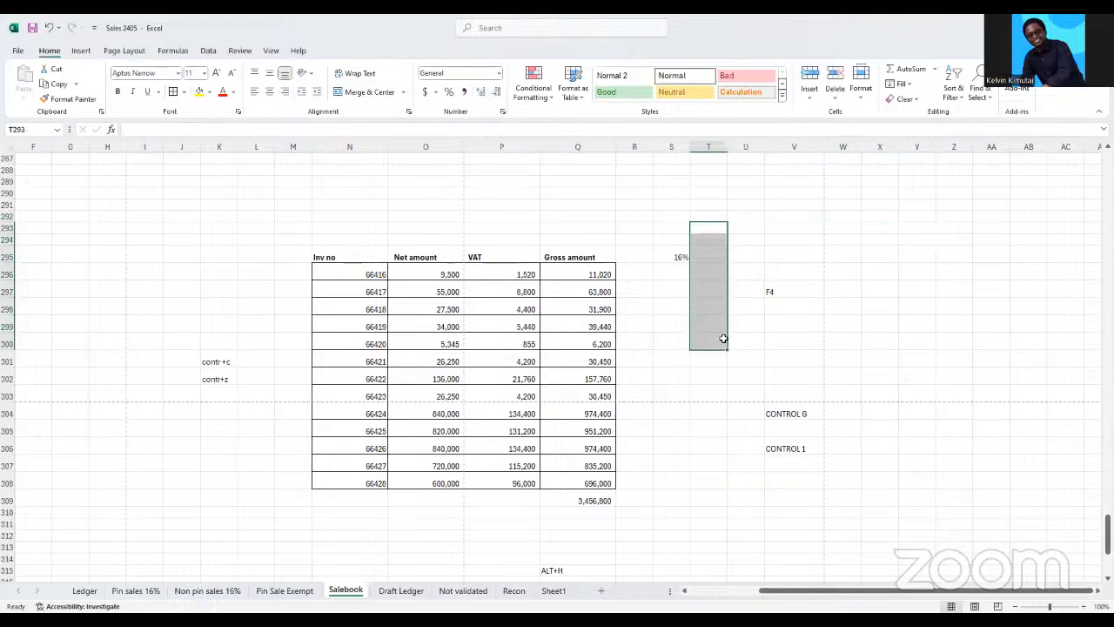
Add a $ note in V295, above the F4 shortcut note
left_click(769, 259)
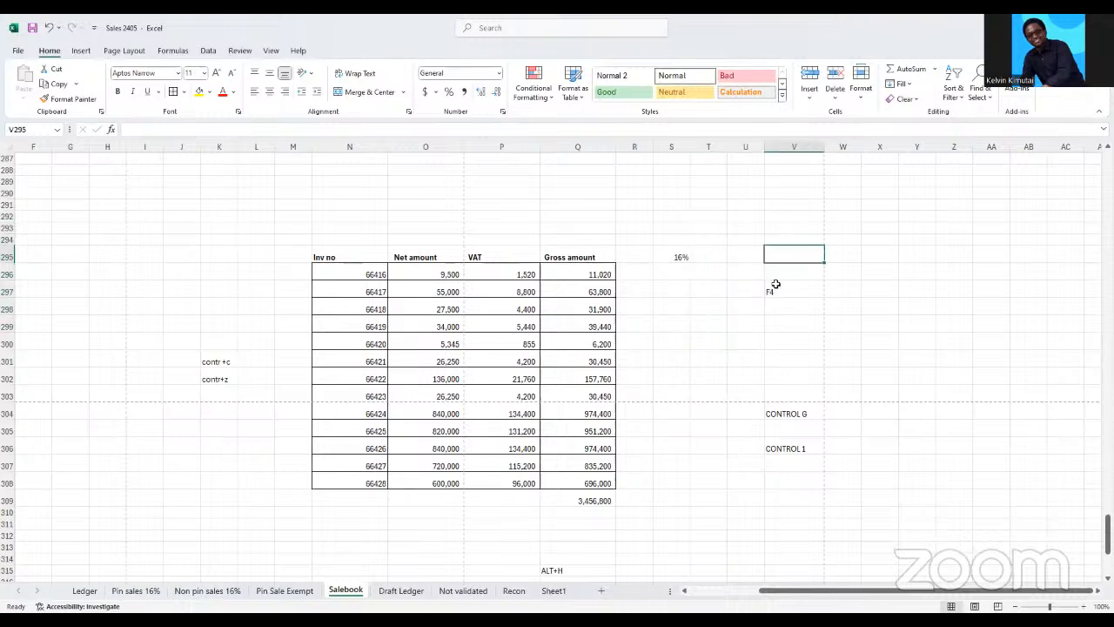
type("$")
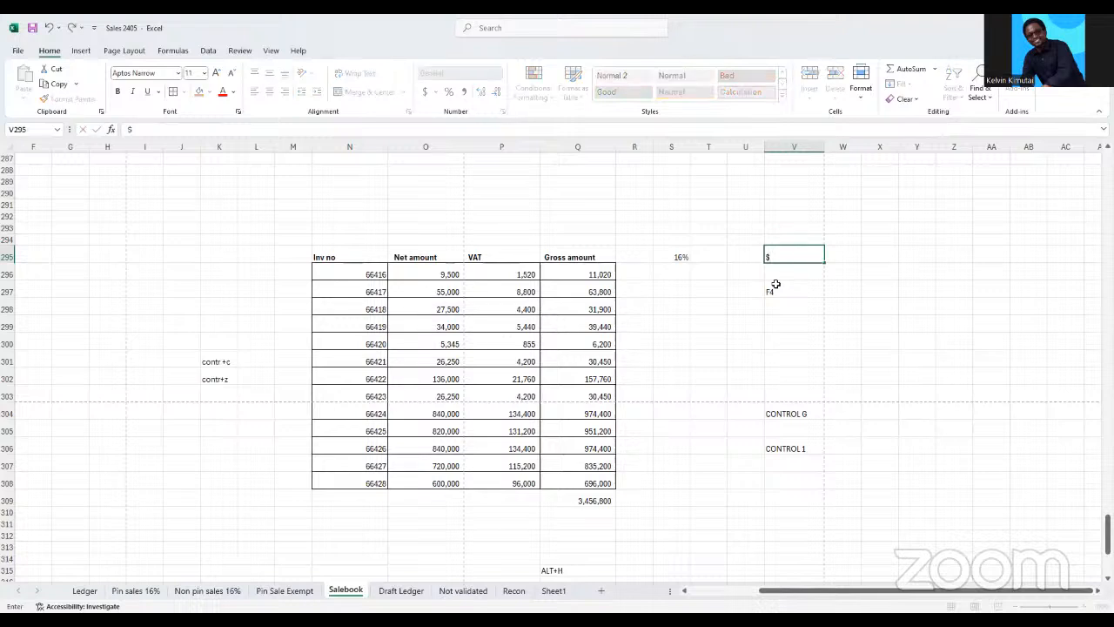
left_click(789, 322)
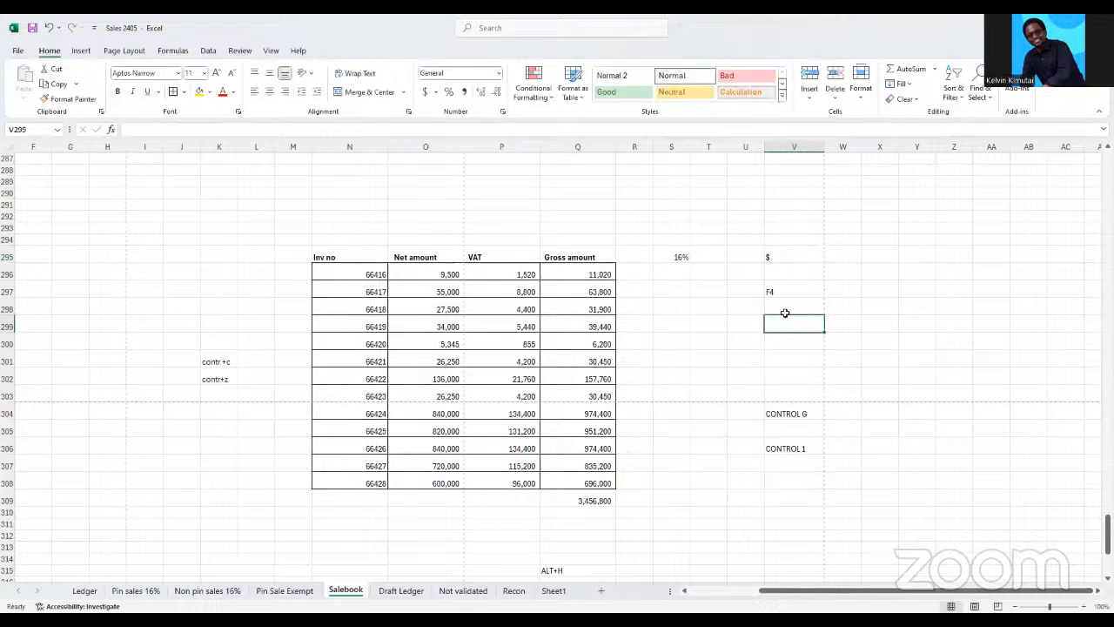
left_click(780, 260)
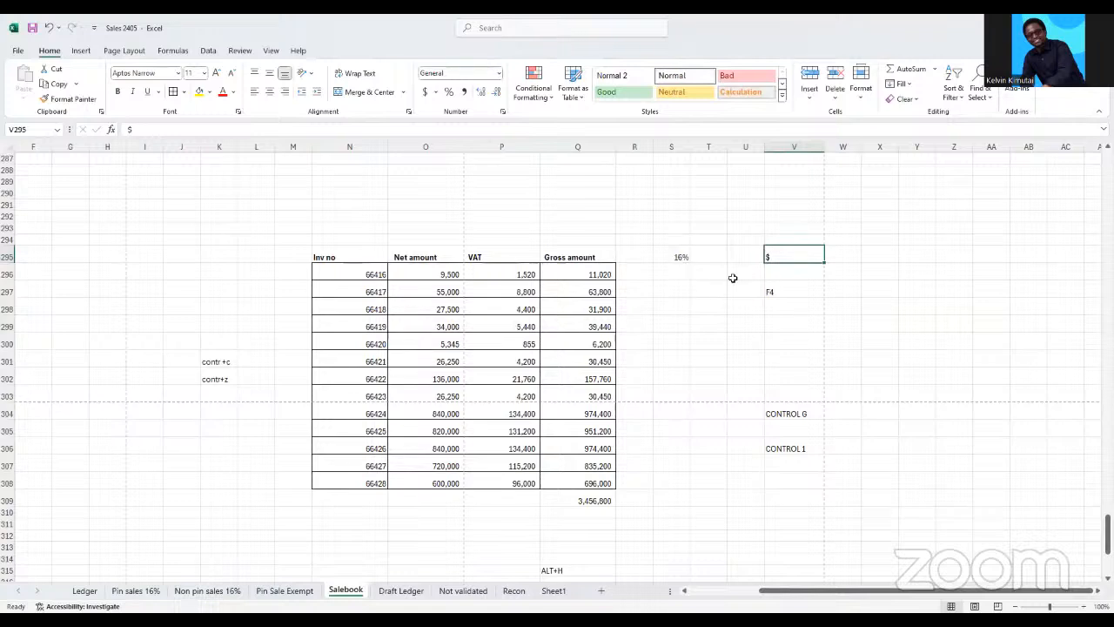
Switch the VAT rate reference in P296's formula to a mixed reference with a single dollar sign
left_click(517, 272)
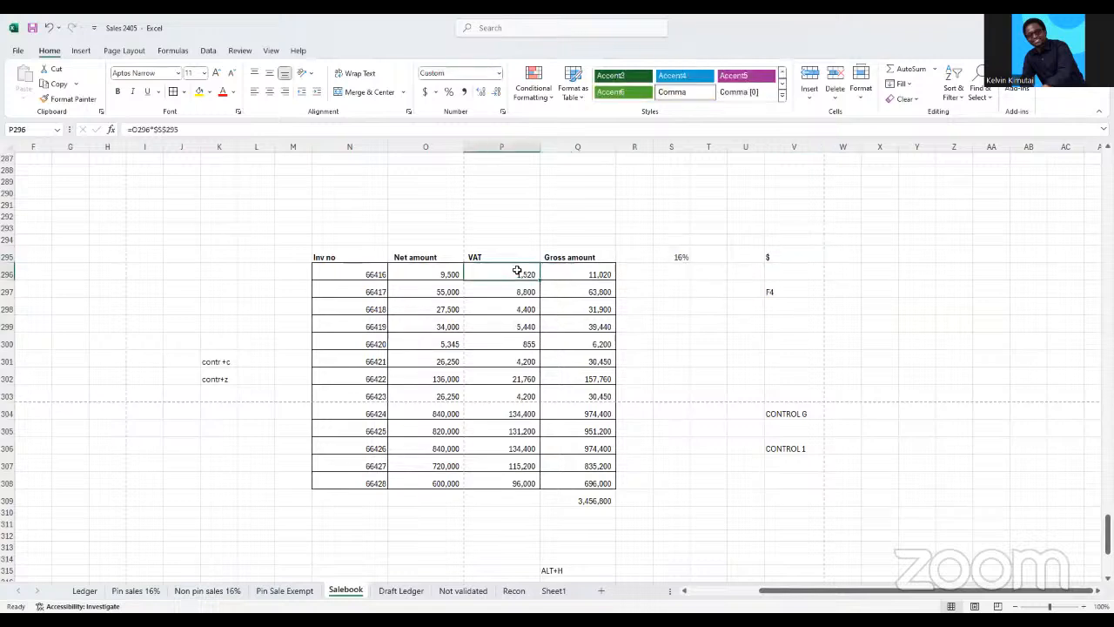
left_click(182, 129)
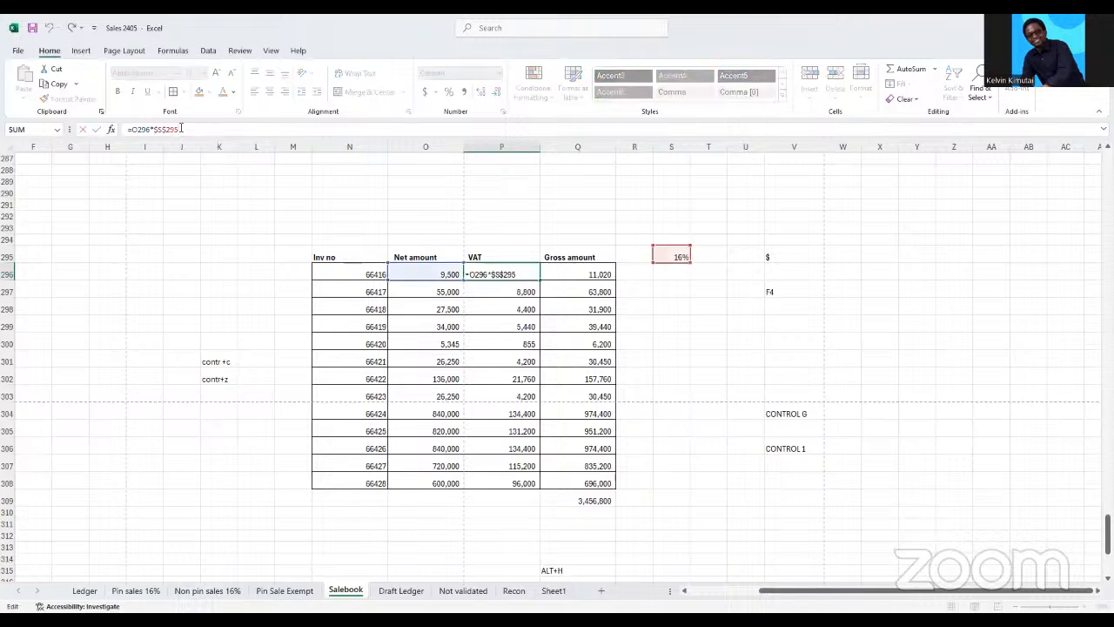
key("F4")
left_click(696, 325)
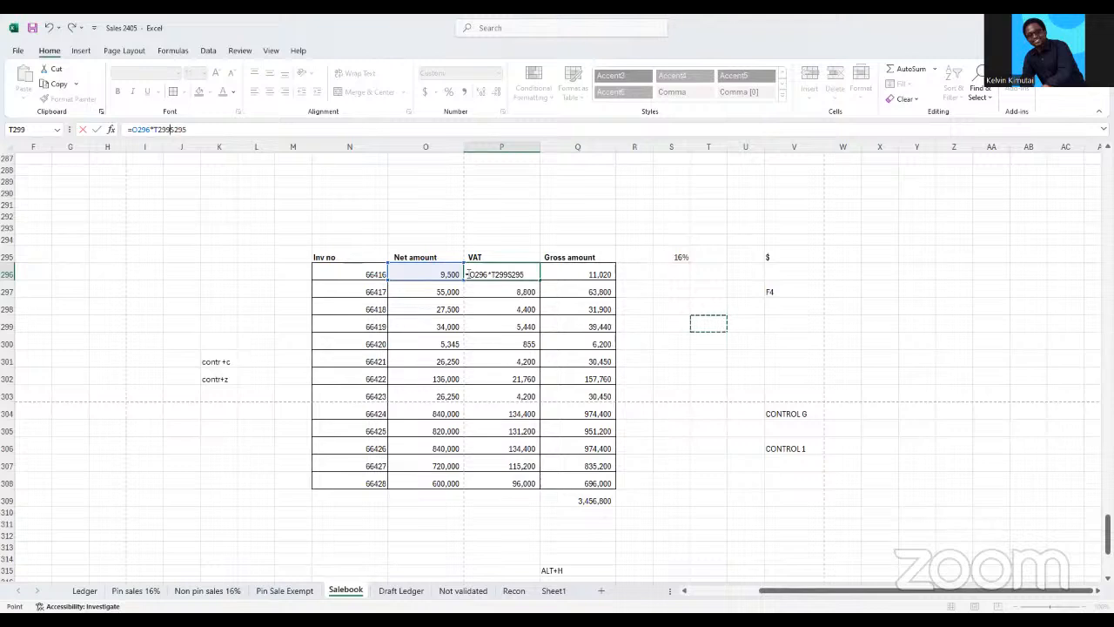
left_click(469, 273)
key("ctrl+z")
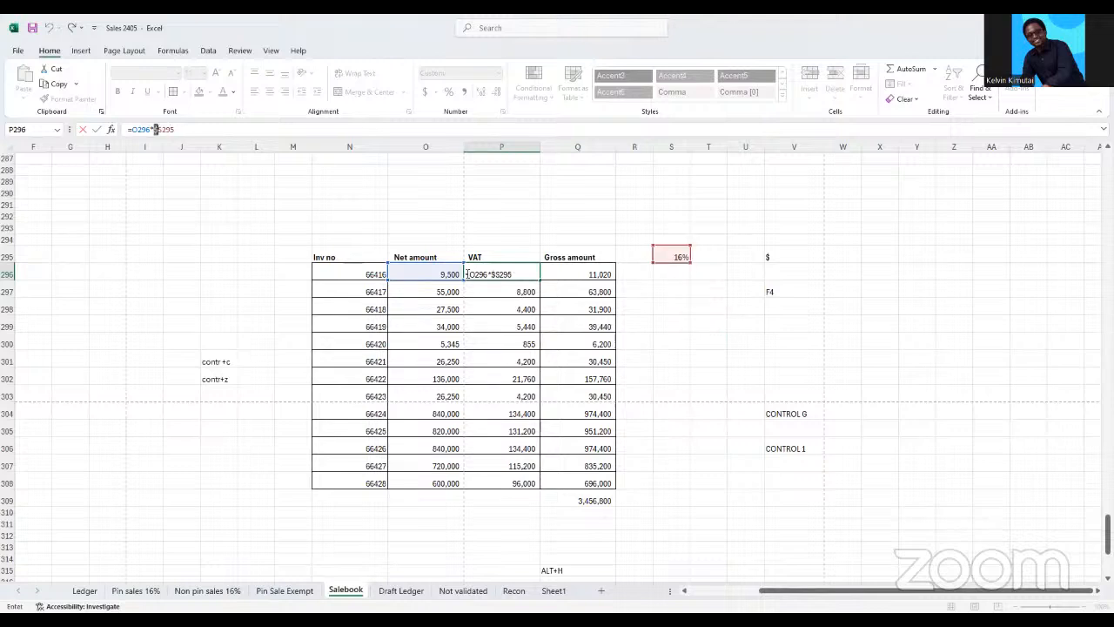
key("Return")
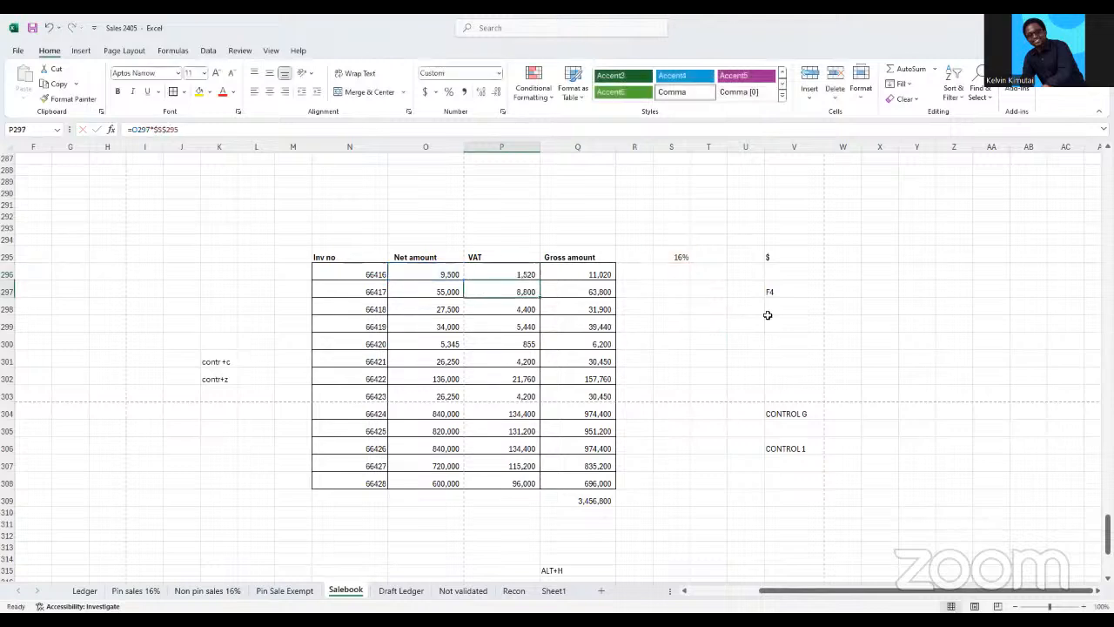
left_click_drag(786, 309, 927, 308)
left_click(800, 301)
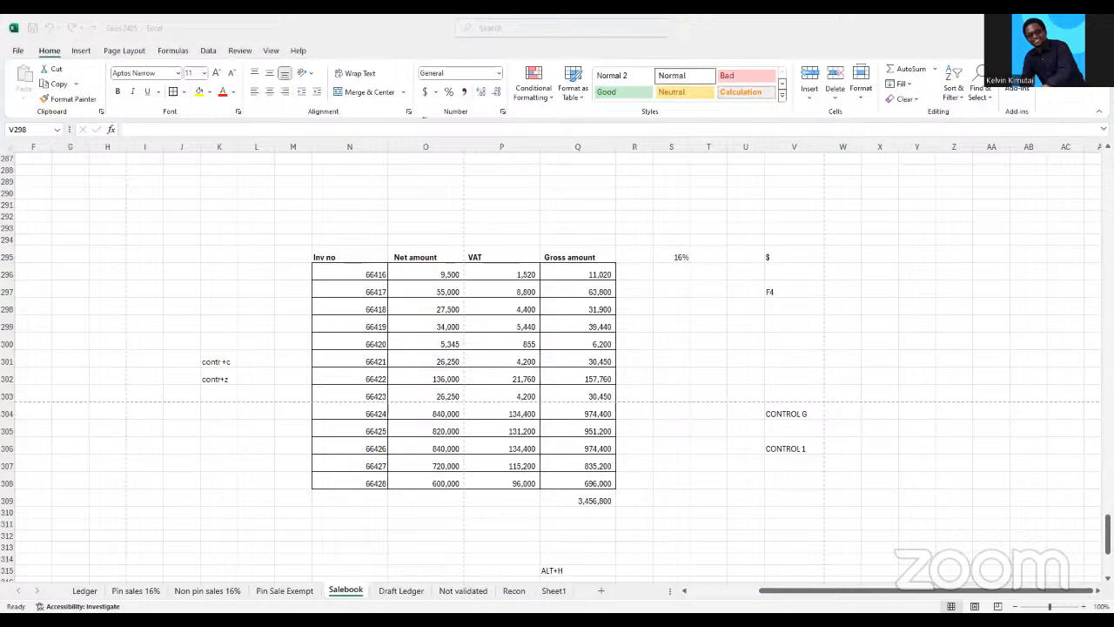
left_click(746, 503)
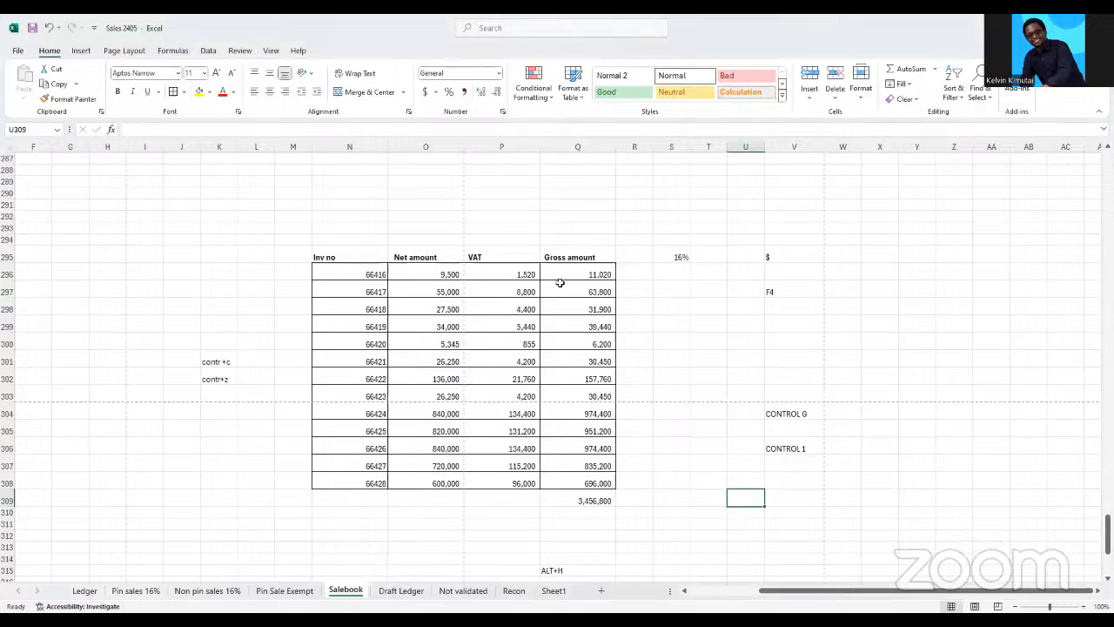
left_click(514, 276)
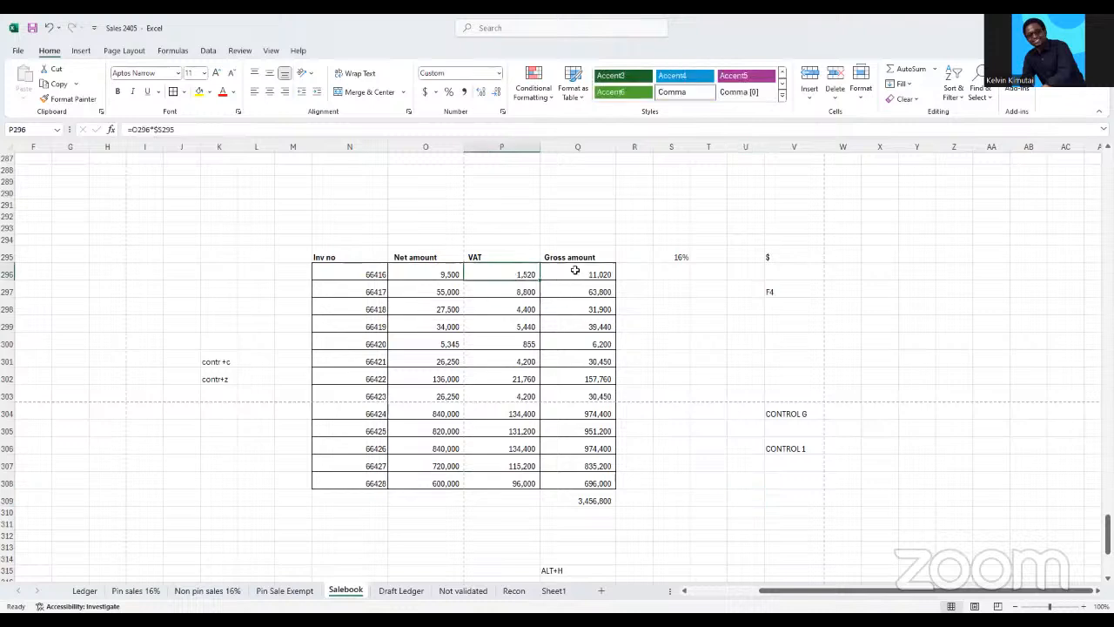
Insert two blank columns between the VAT and Gross amount columns
left_click(573, 146)
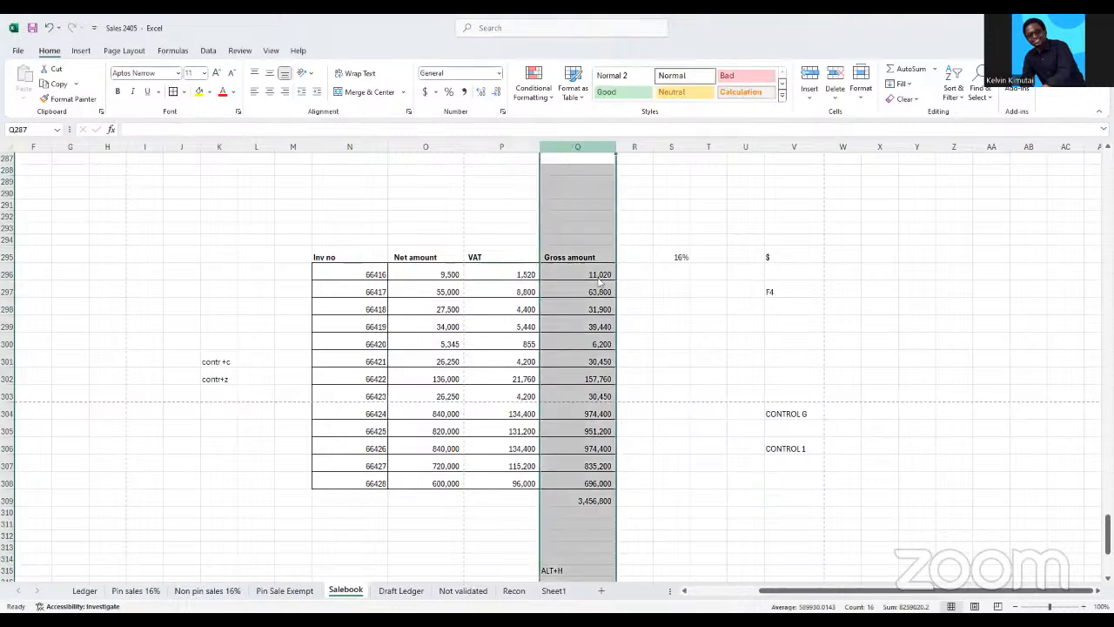
right_click(574, 146)
left_click(603, 266)
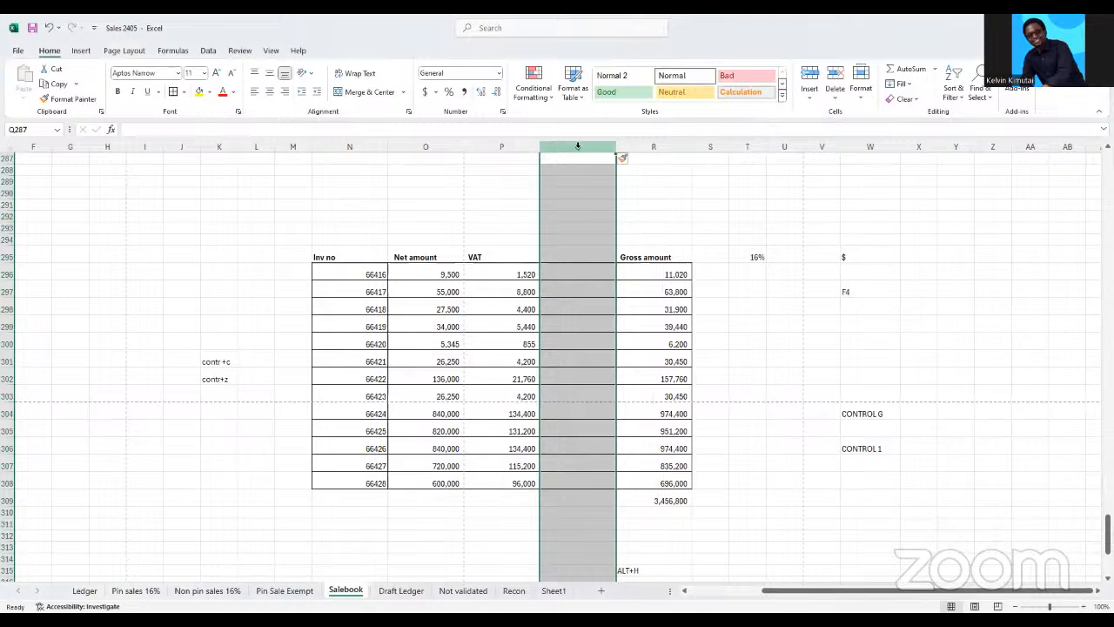
right_click(577, 146)
left_click(607, 261)
Enter 50 in Q295 and 60 in R295 as headings of the two new columns
left_click(582, 256)
type("50")
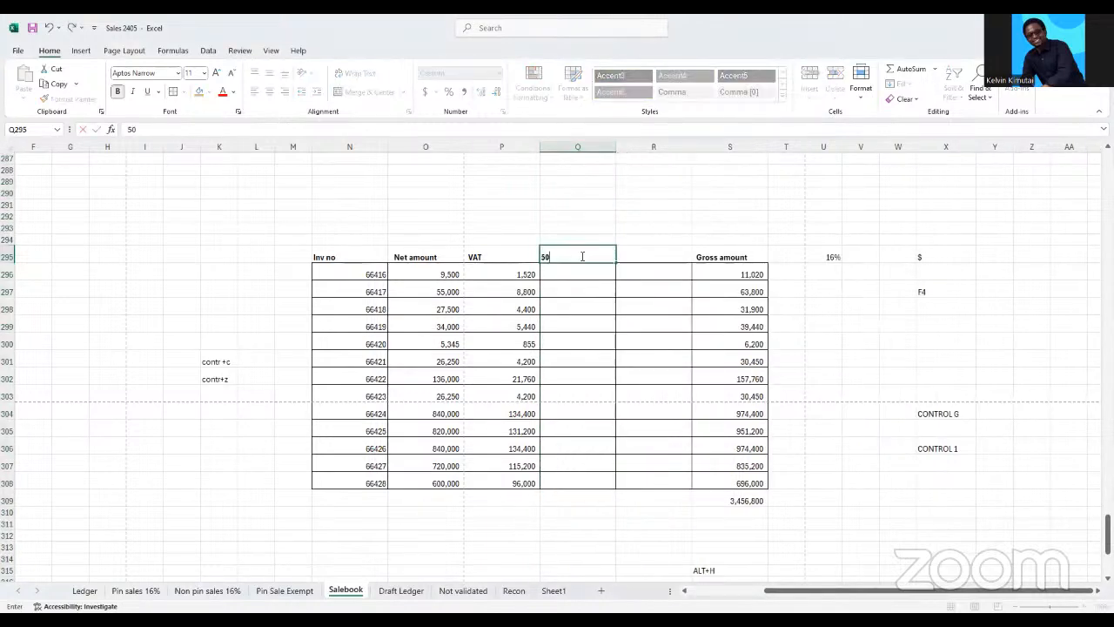
left_click(649, 255)
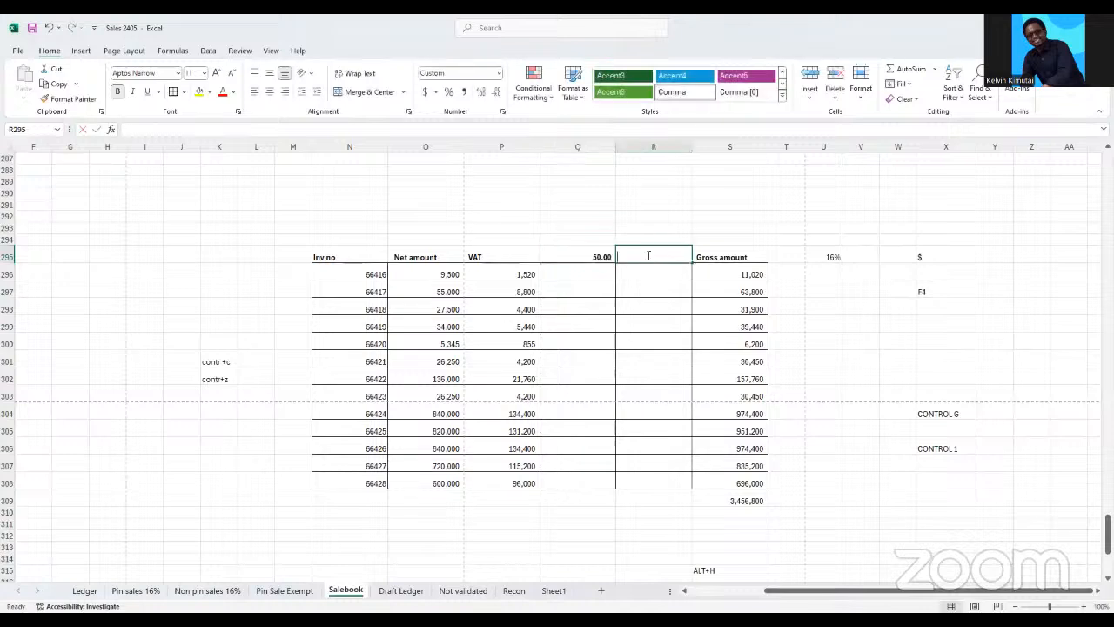
type("60")
key("Return")
Enter a formula in Q296 that multiplies the VAT amount in P296 by the 50.00 heading in Q295
left_click(523, 275)
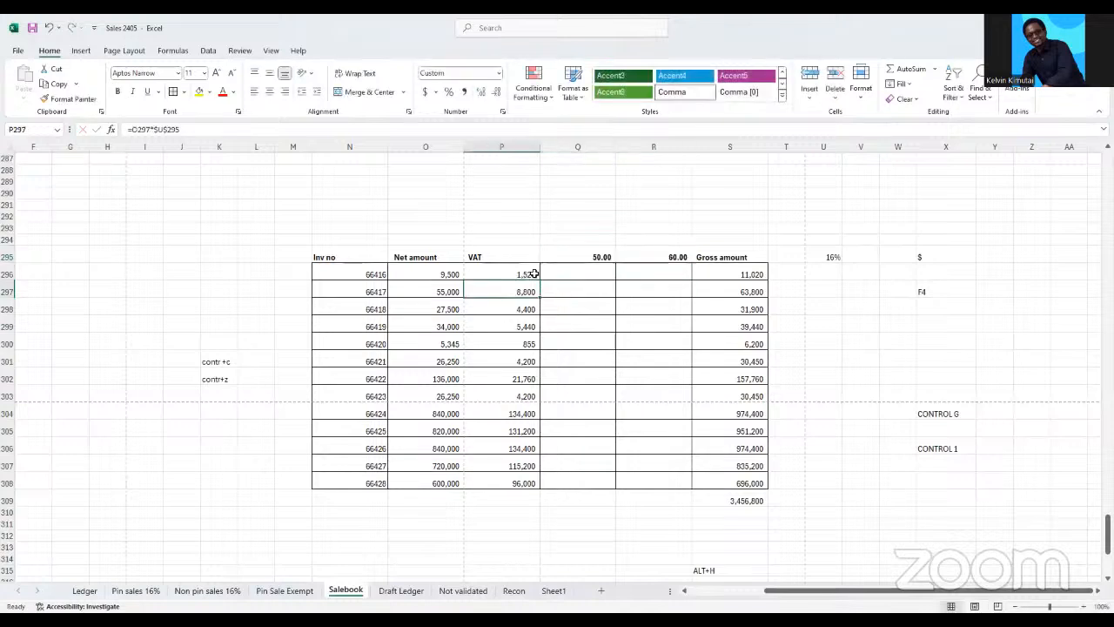
double_click(523, 272)
left_click(592, 254)
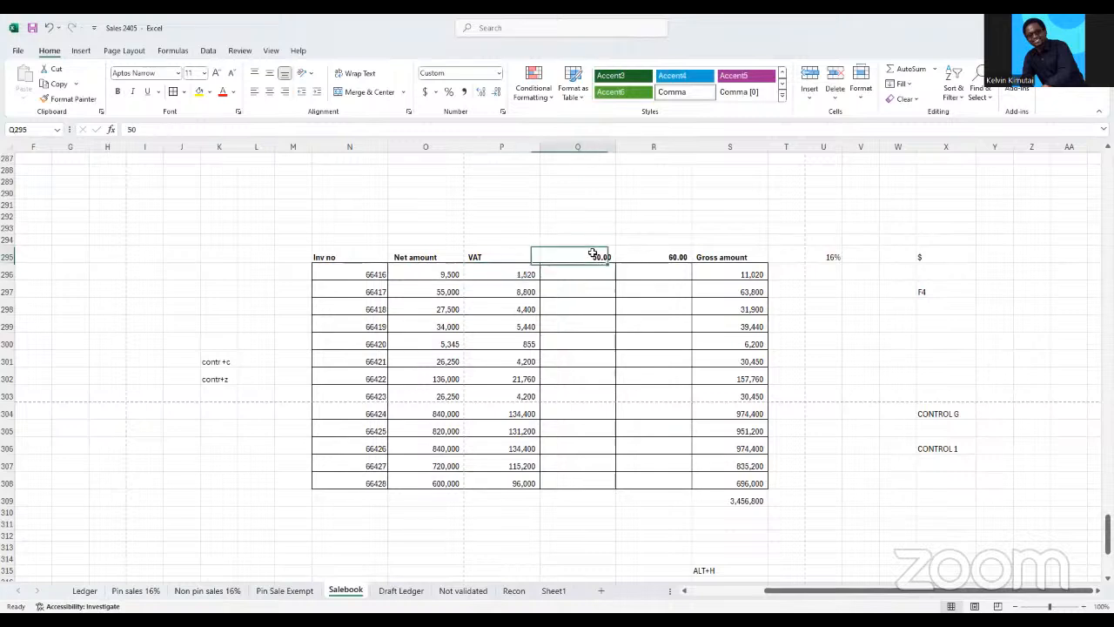
left_click(663, 253)
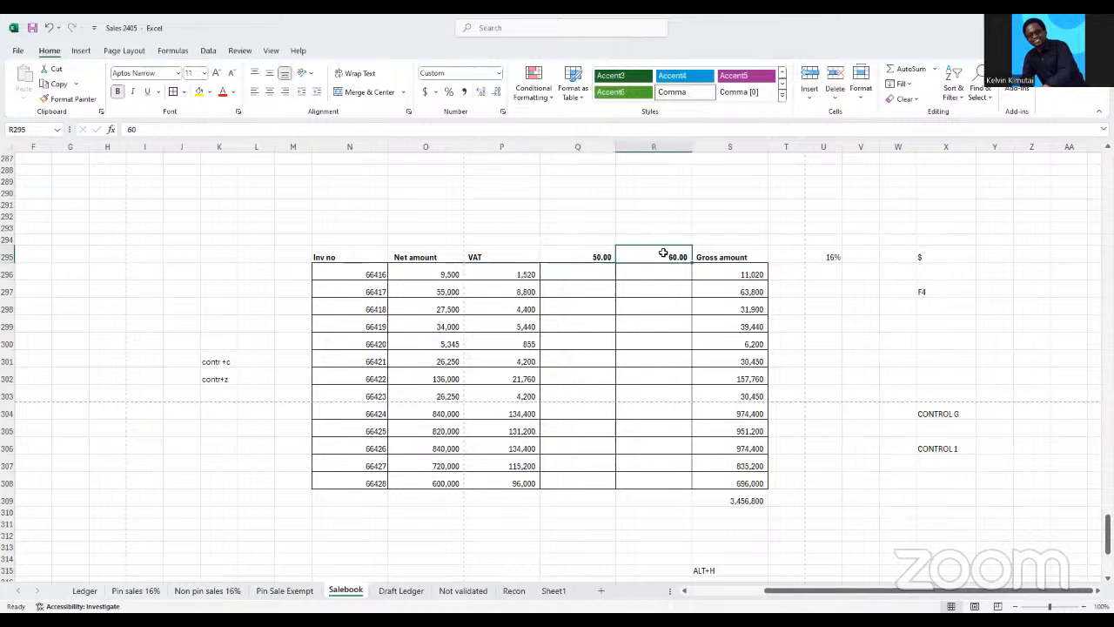
left_click(512, 273)
left_click(558, 310)
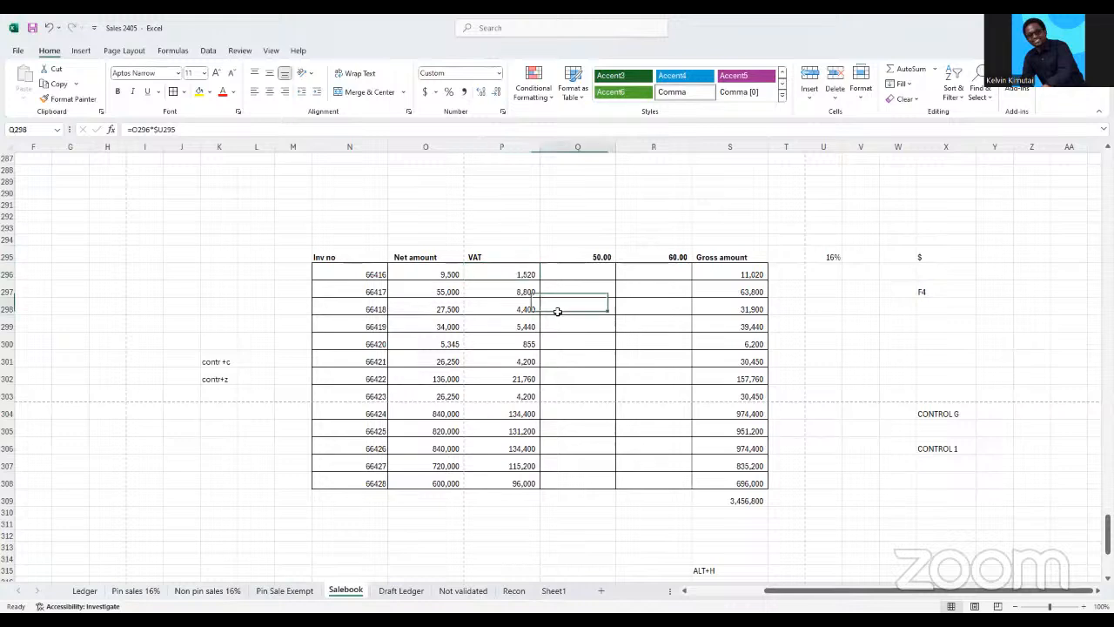
left_click(567, 276)
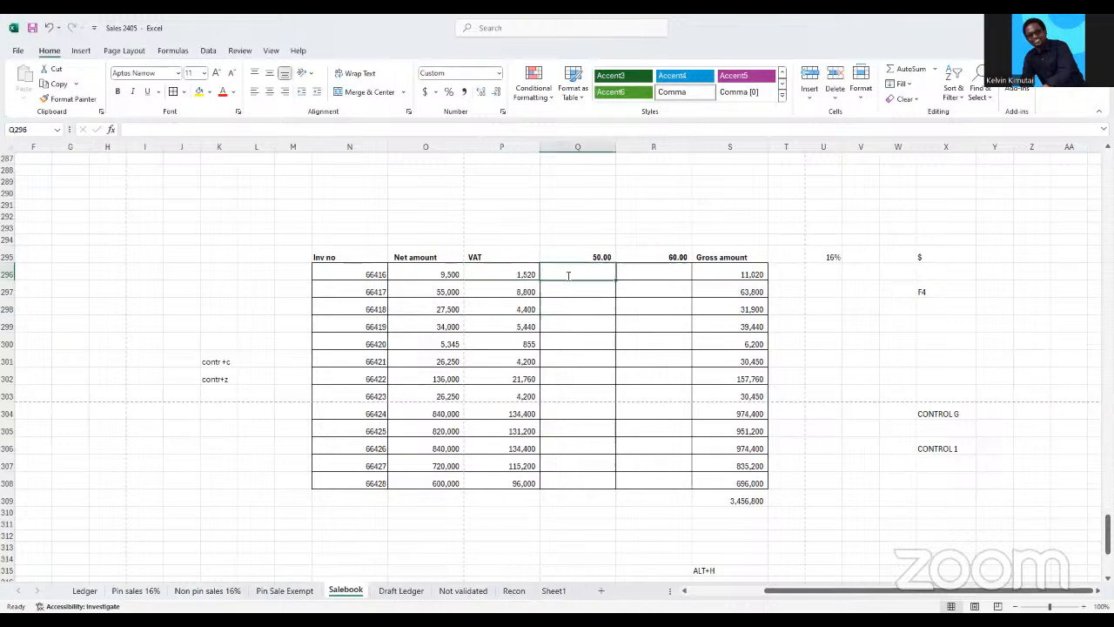
type("=")
left_click(516, 276)
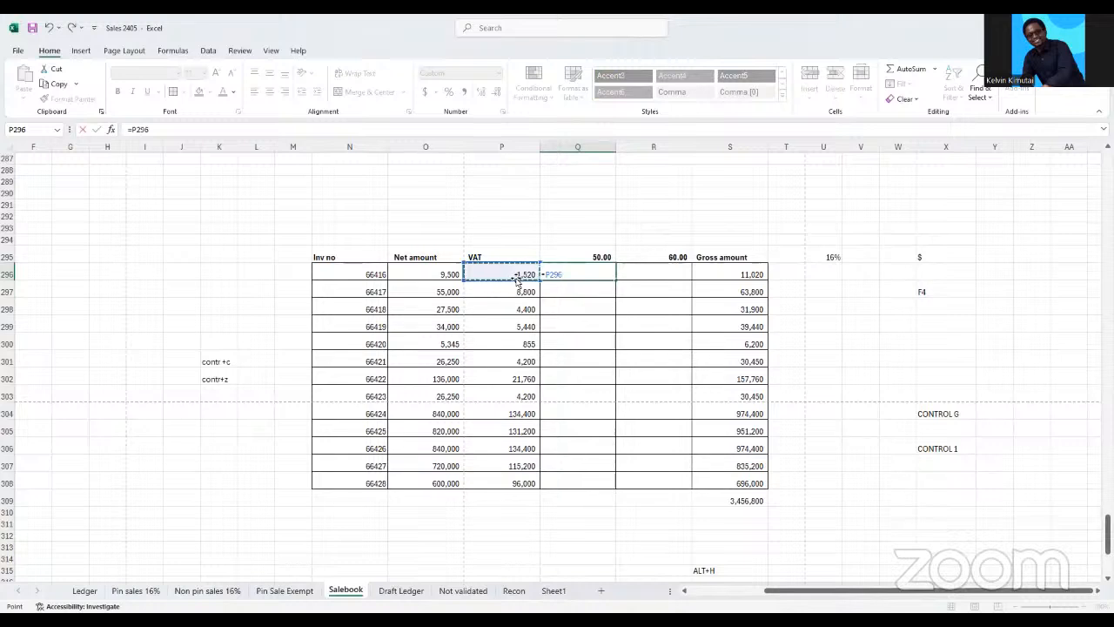
type("*")
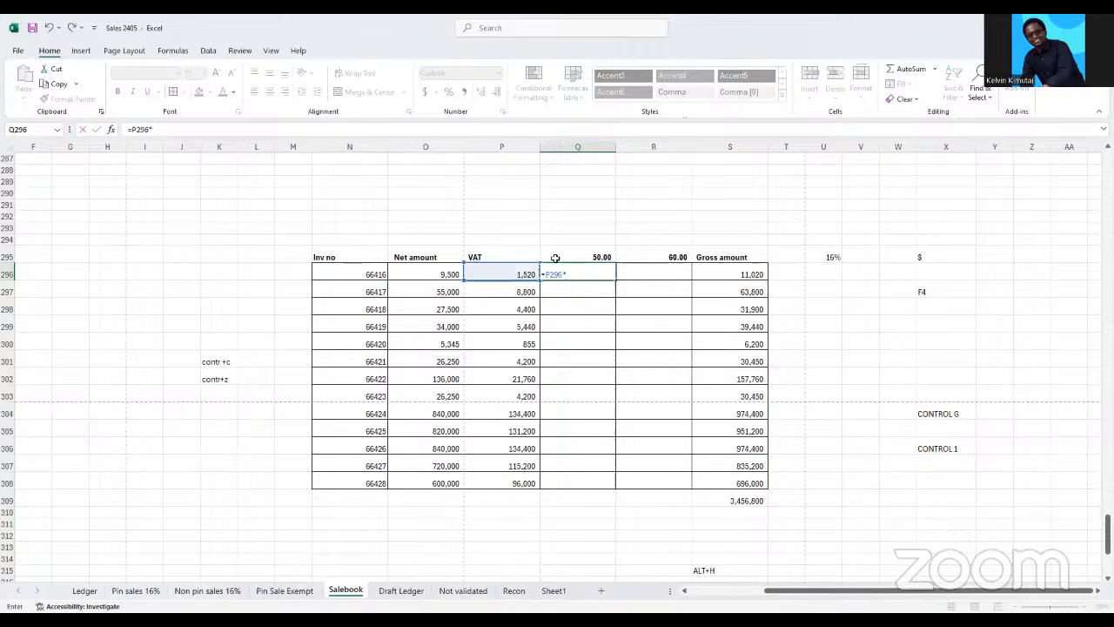
left_click(594, 258)
key("Return")
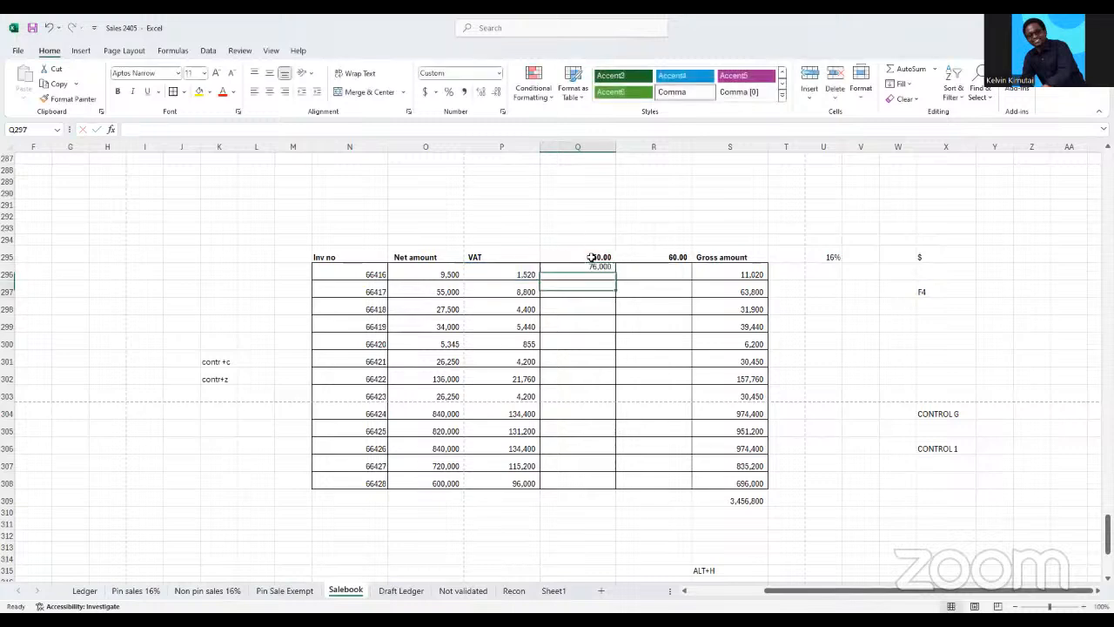
Copy the Q296 formula across to R296 and check which cells the copy refers to
left_click(592, 271)
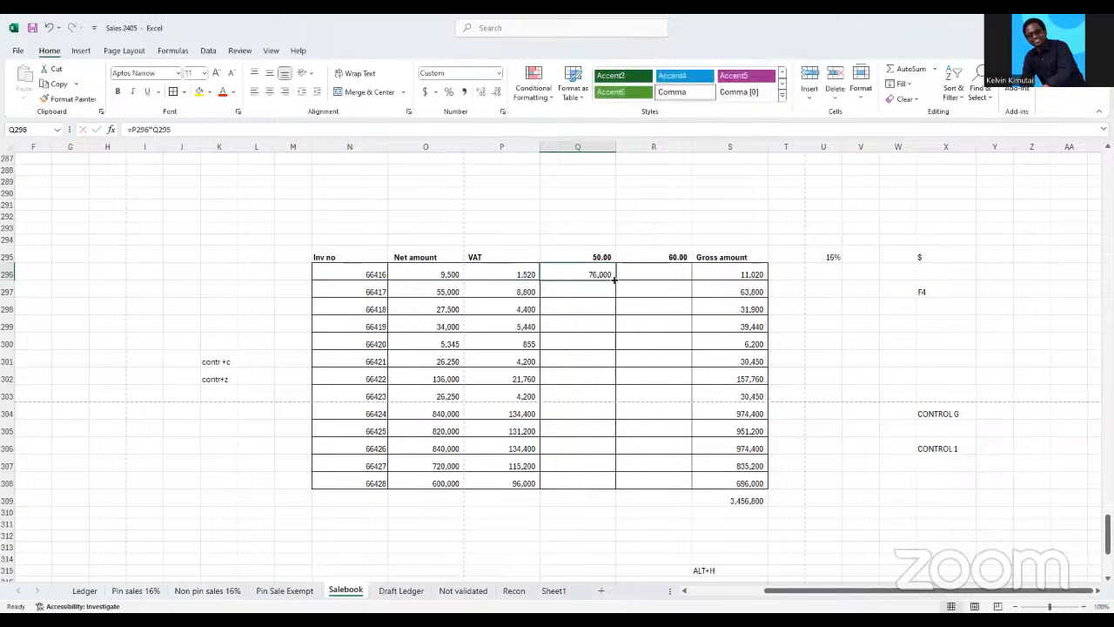
mouse_move(615, 278)
left_mouse_down()
mouse_move(606, 291)
mouse_move(598, 273)
mouse_move(639, 269)
left_mouse_up()
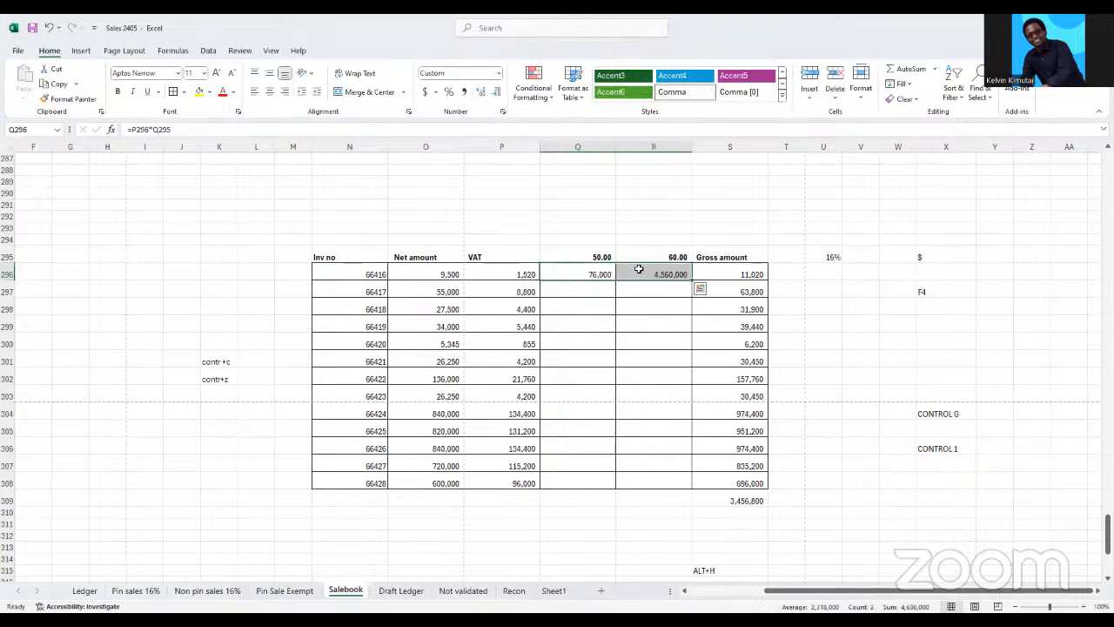
left_click(670, 275)
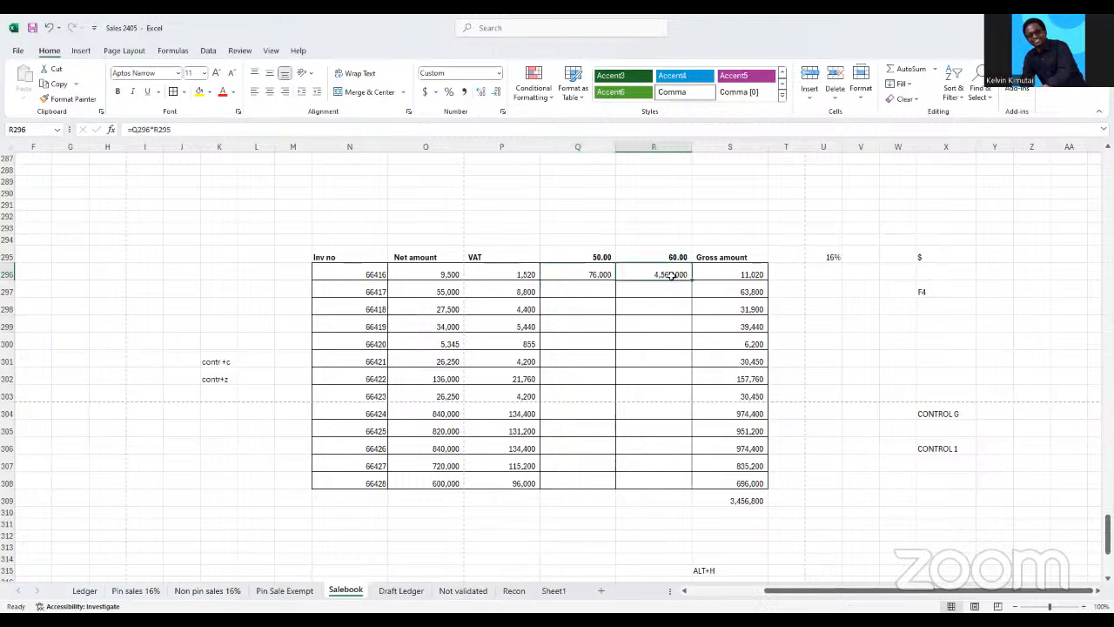
left_click(183, 129)
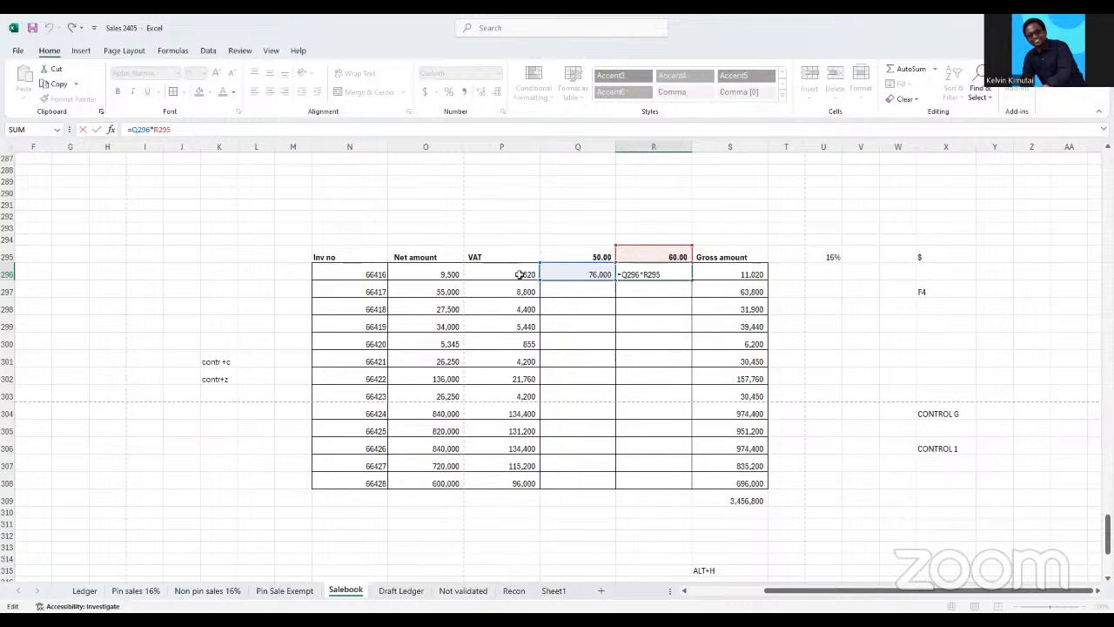
left_click(610, 324)
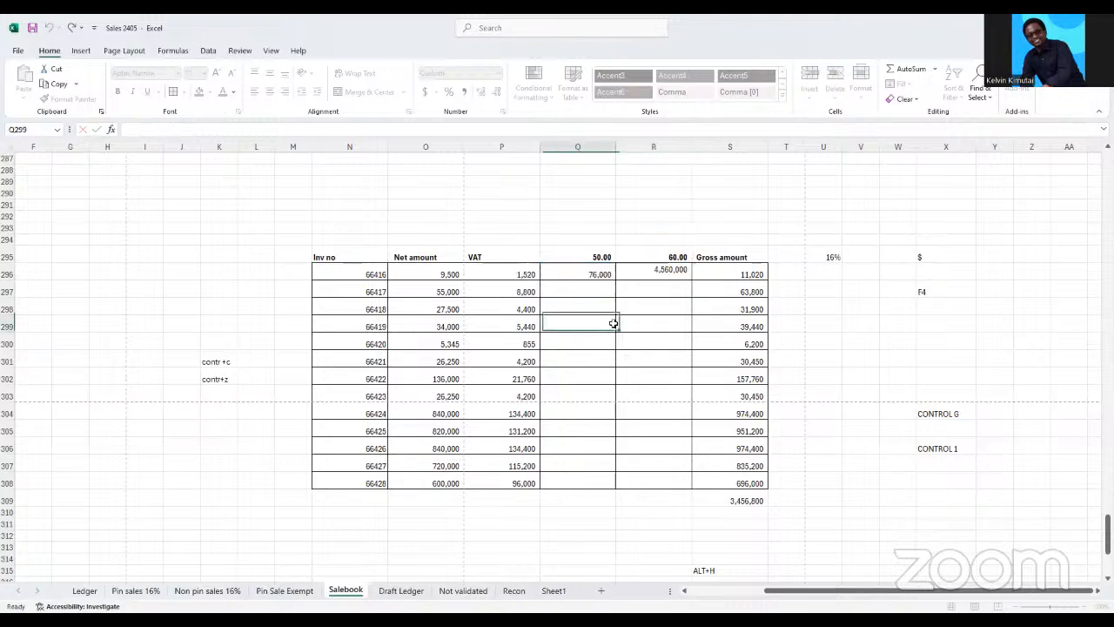
left_click(527, 275)
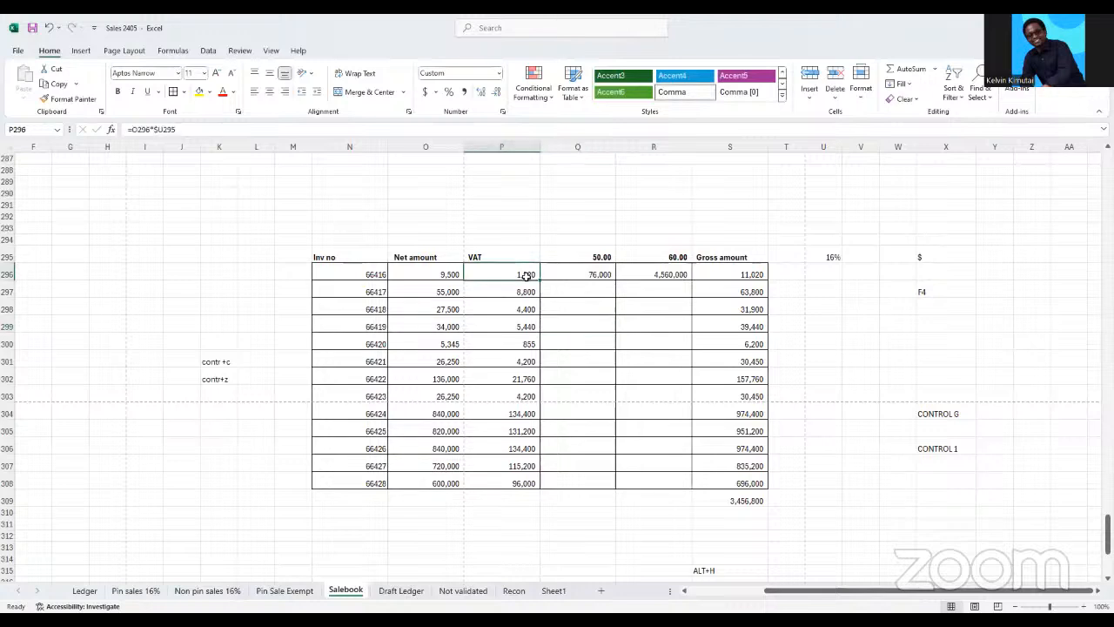
Lock the column of the heading reference in Q296 so that its formula reads =P296*$Q295
left_click(597, 275)
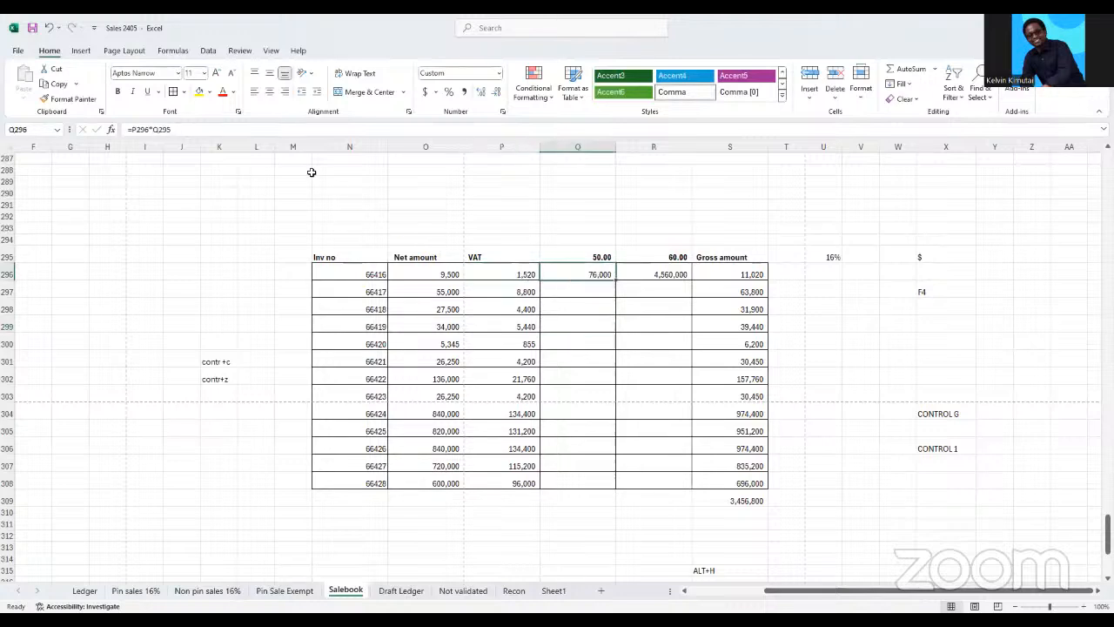
left_click(201, 127)
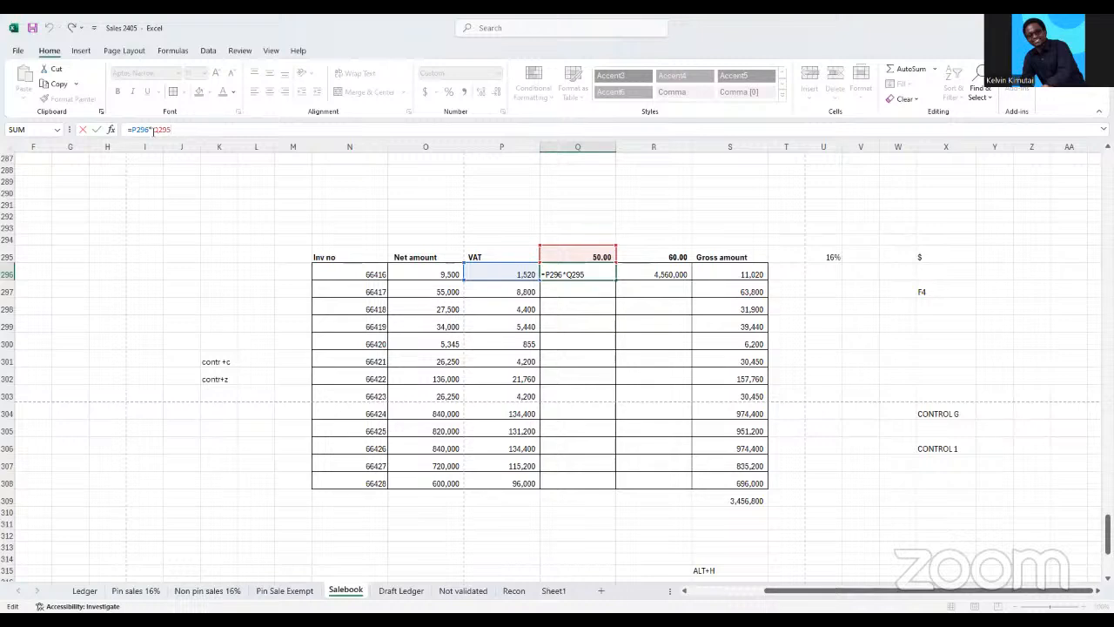
type("$")
key("F4")
key("Return")
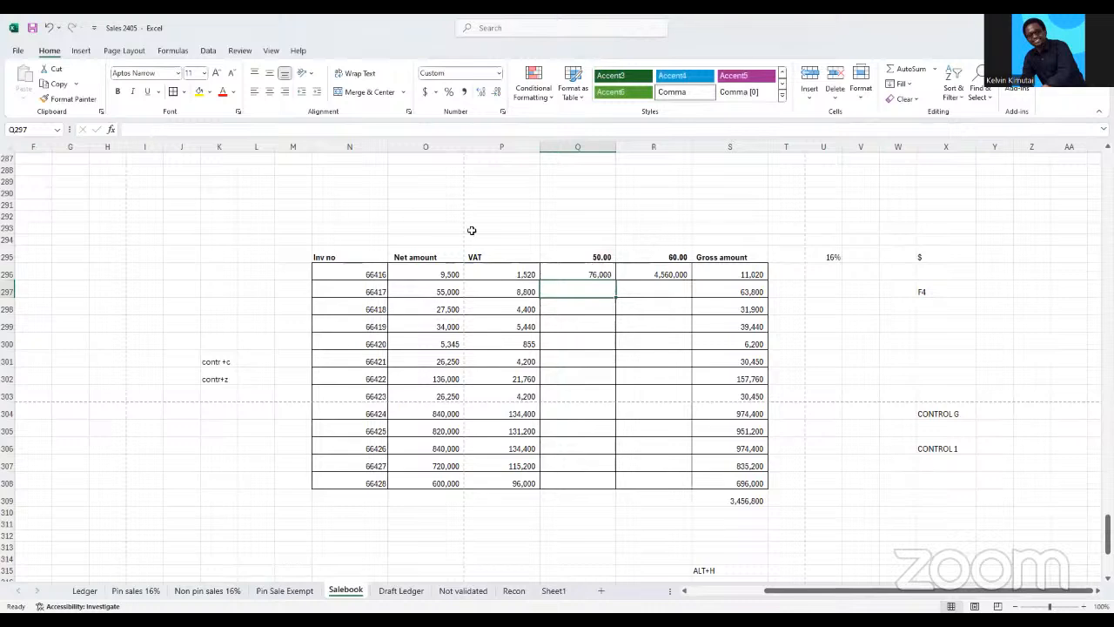
Fill the column-locked Q296 formula right into R296 and examine the references in the result
left_click(581, 266)
left_click_drag(580, 267, 642, 269)
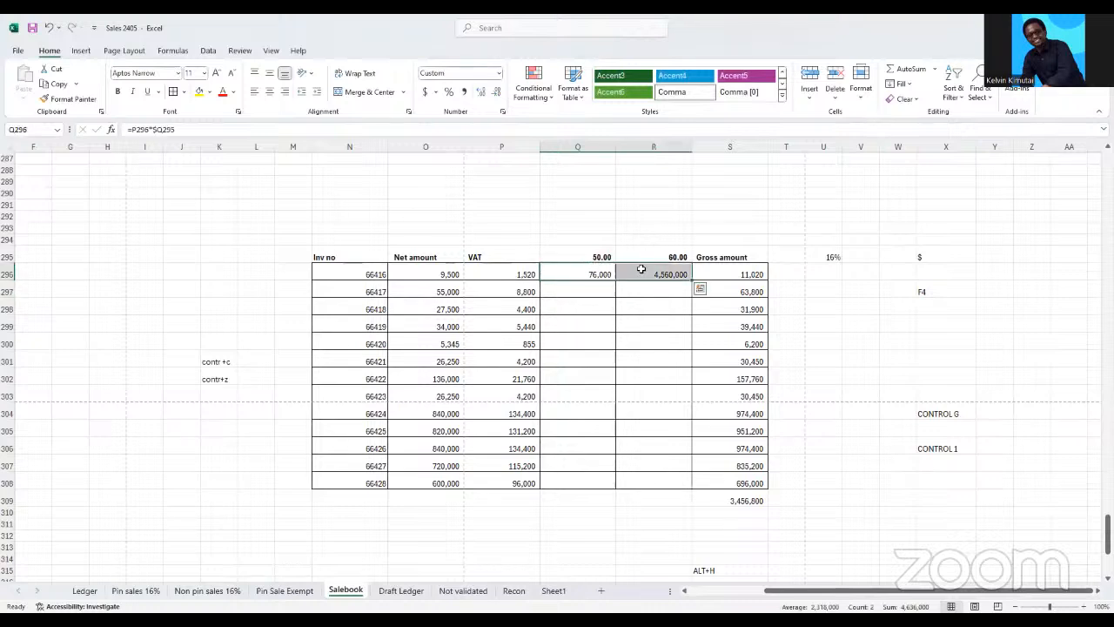
key("ctrl+r")
left_click(641, 269)
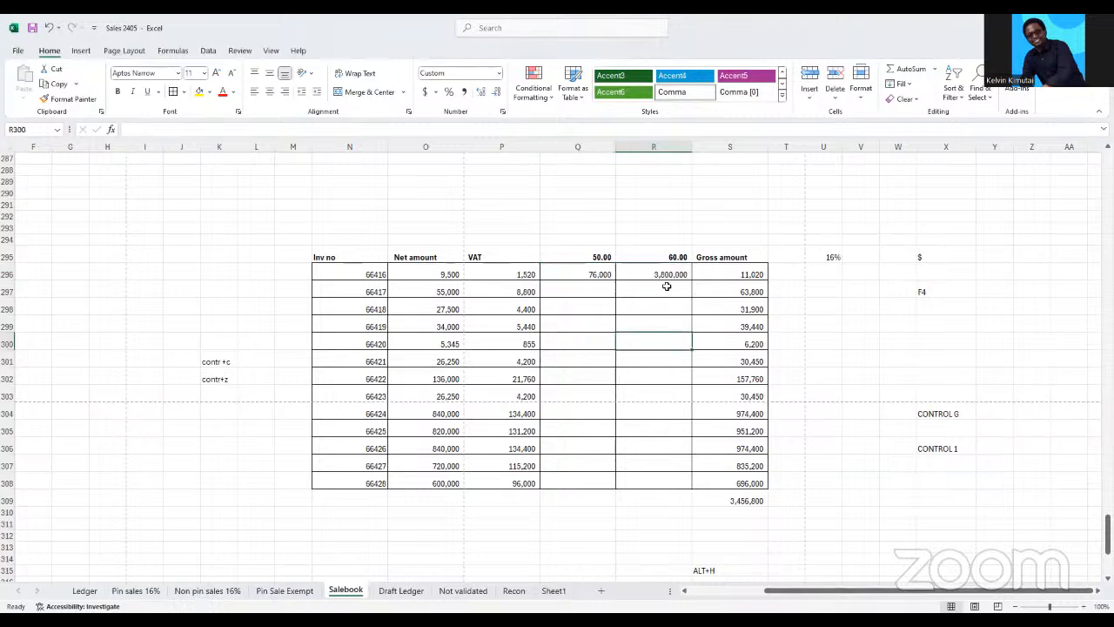
left_click(210, 130)
left_click(659, 341)
Cycle the heading reference in R296's formula through the dollar-sign variants until it is the relative reference Q295
left_click(661, 274)
left_click(210, 130)
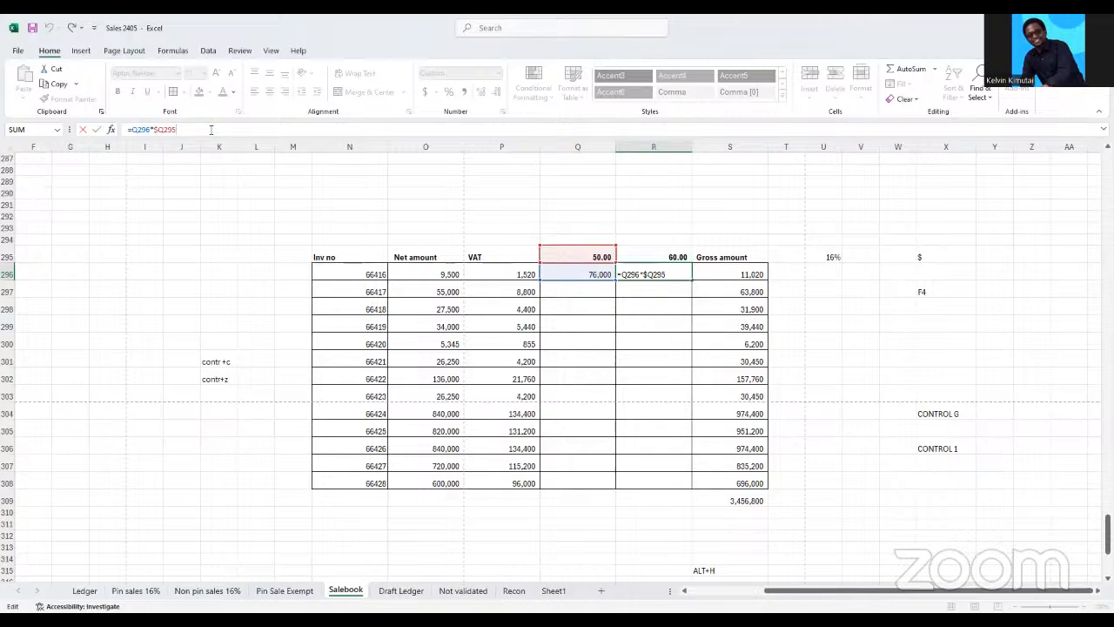
key("F4")
key("F4")
key("F4")
key("F4")
key("F4")
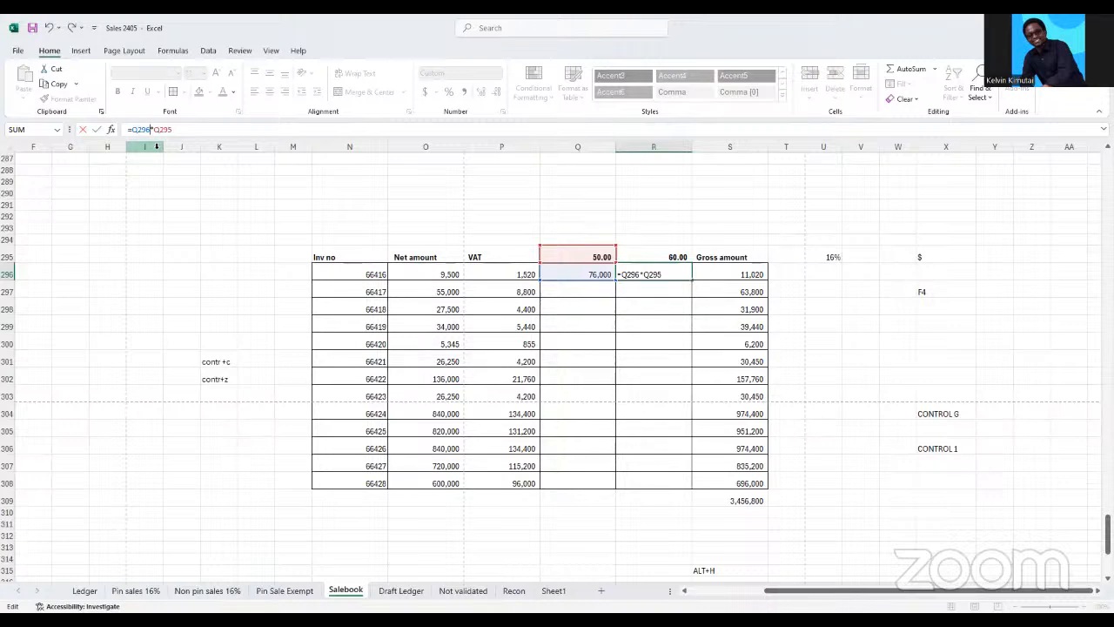
left_click(578, 337)
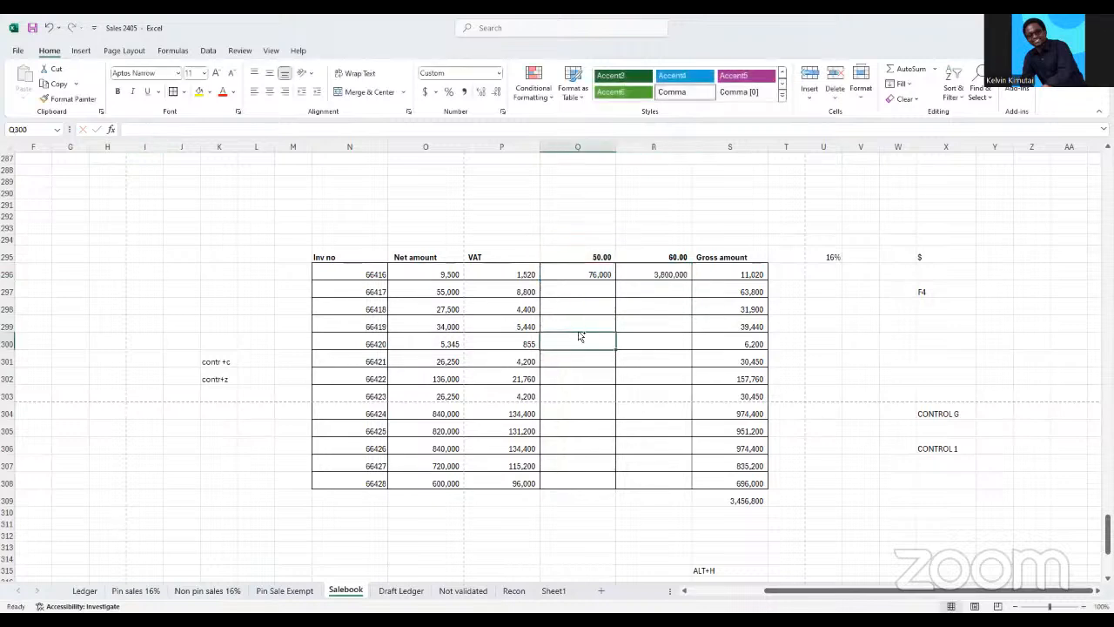
Change the formula in Q296 to =$P296*Q295, locking the VAT column and leaving the heading reference relative
left_click(579, 273)
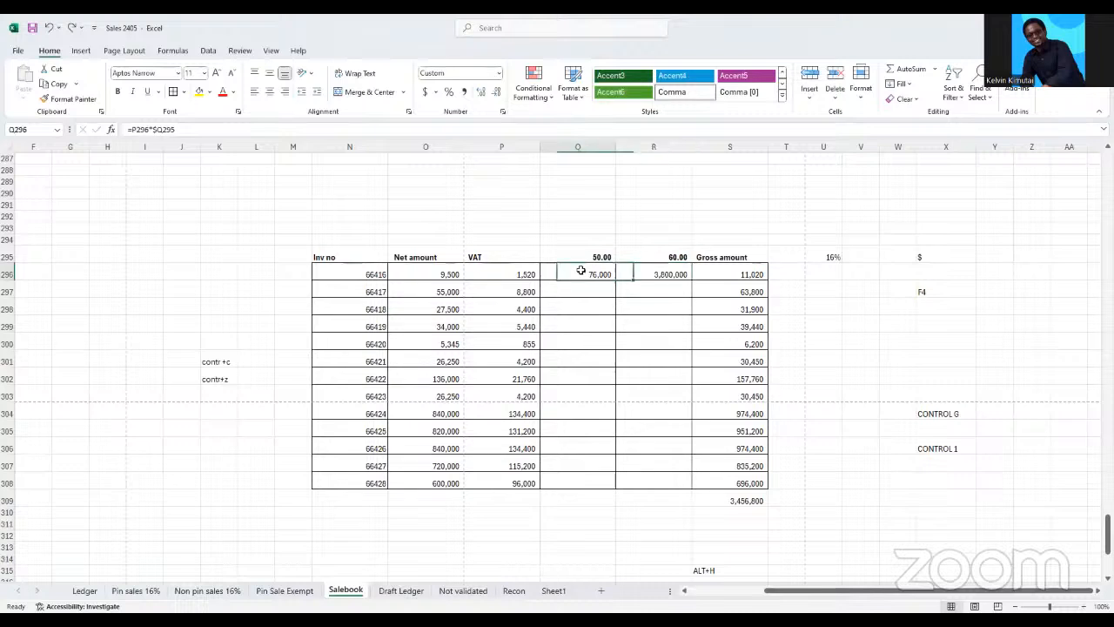
left_click(173, 129)
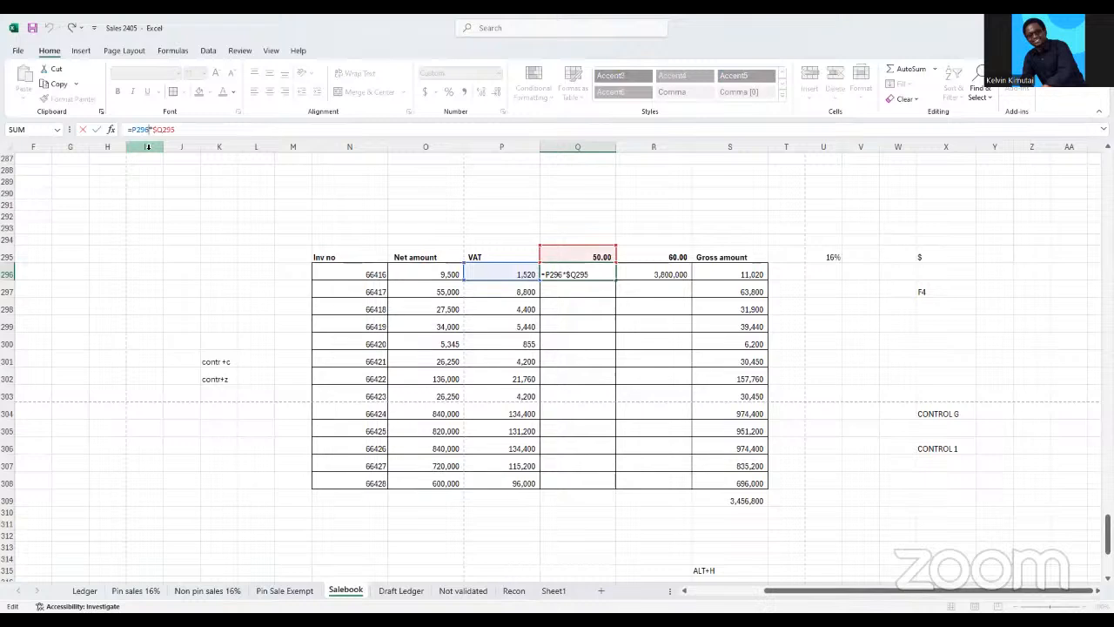
key("F4")
key("F4")
key("F4")
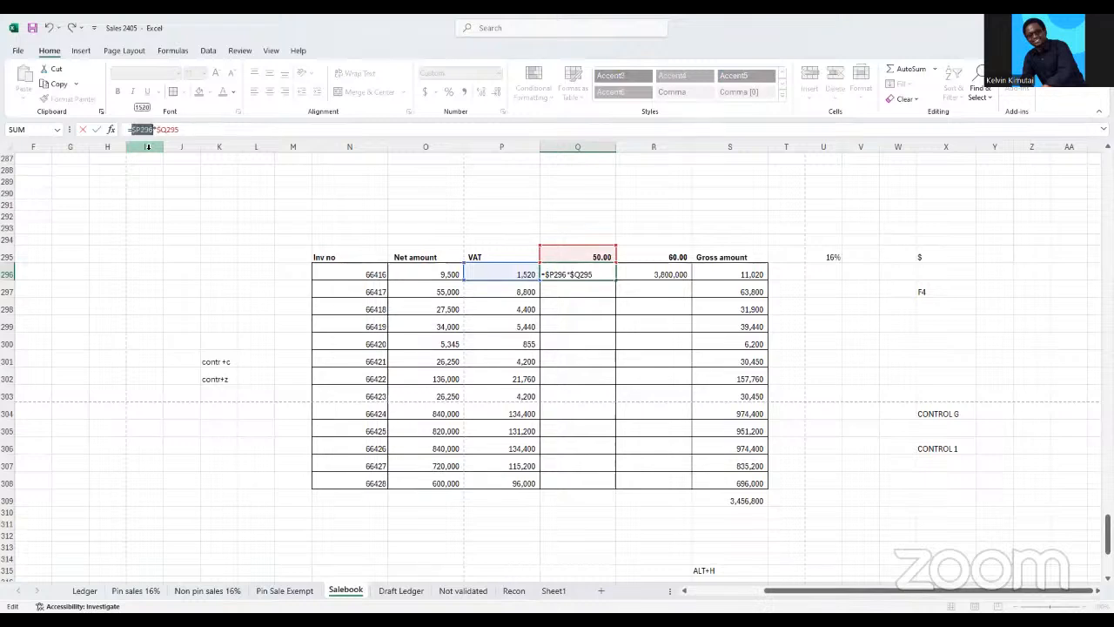
left_click(188, 128)
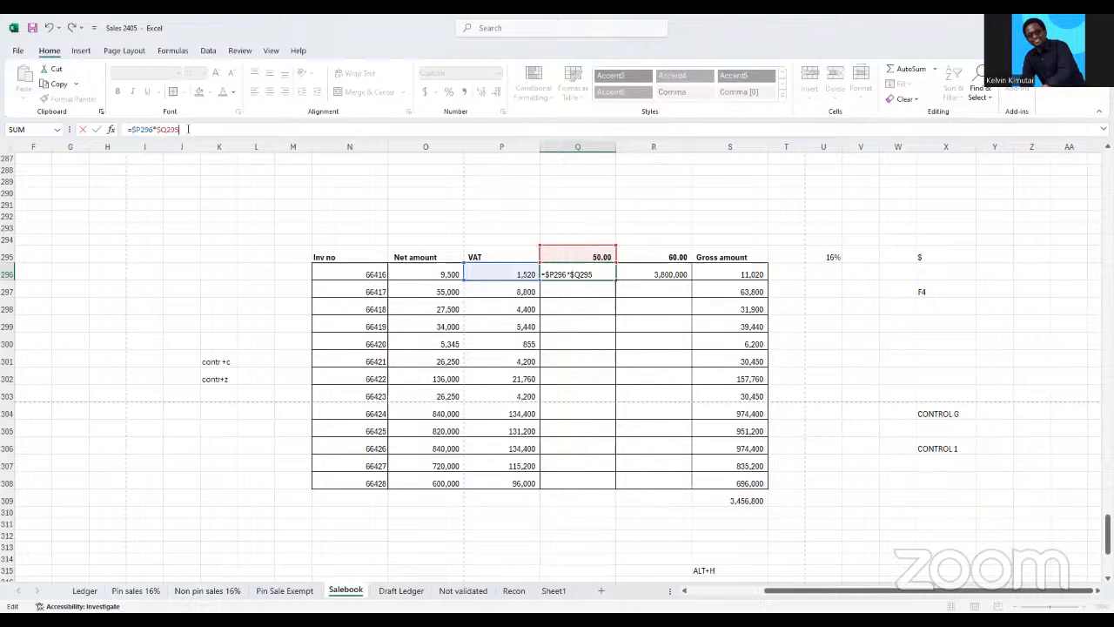
key("F4")
key("Return")
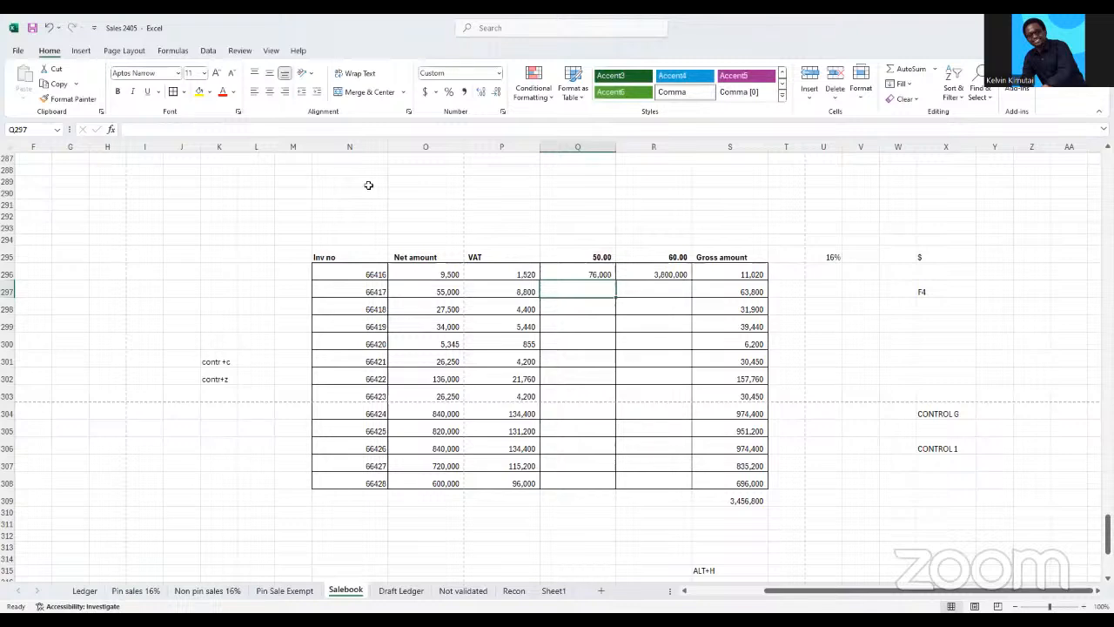
Fill the =$P296*Q295 formula right into R296 and check the cells it refers to
left_click_drag(597, 274, 649, 275)
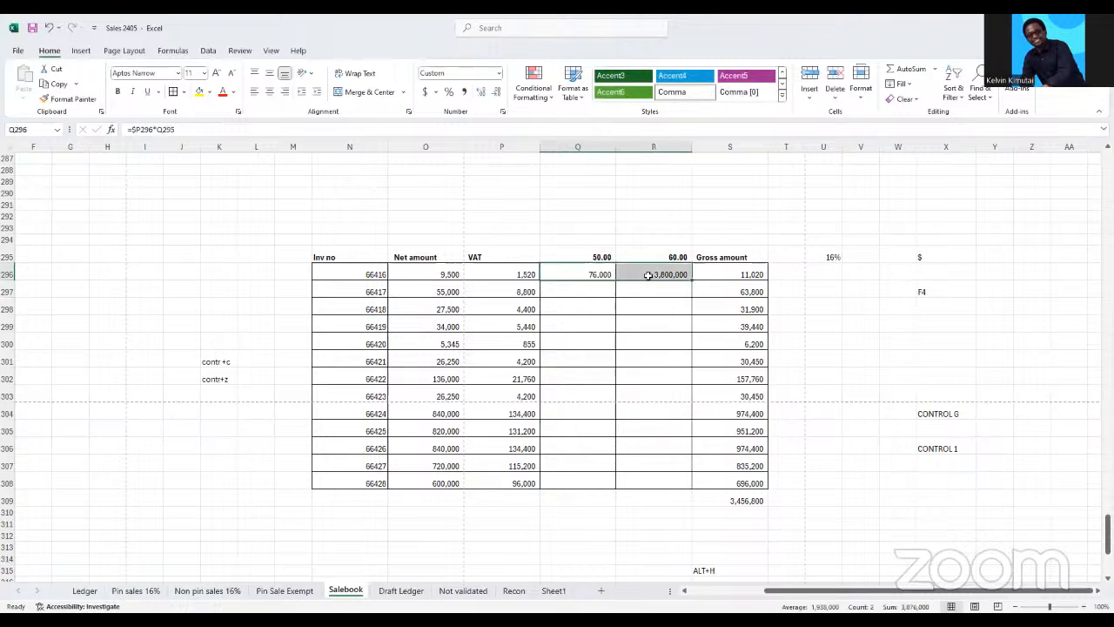
key("ctrl+r")
left_click(648, 275)
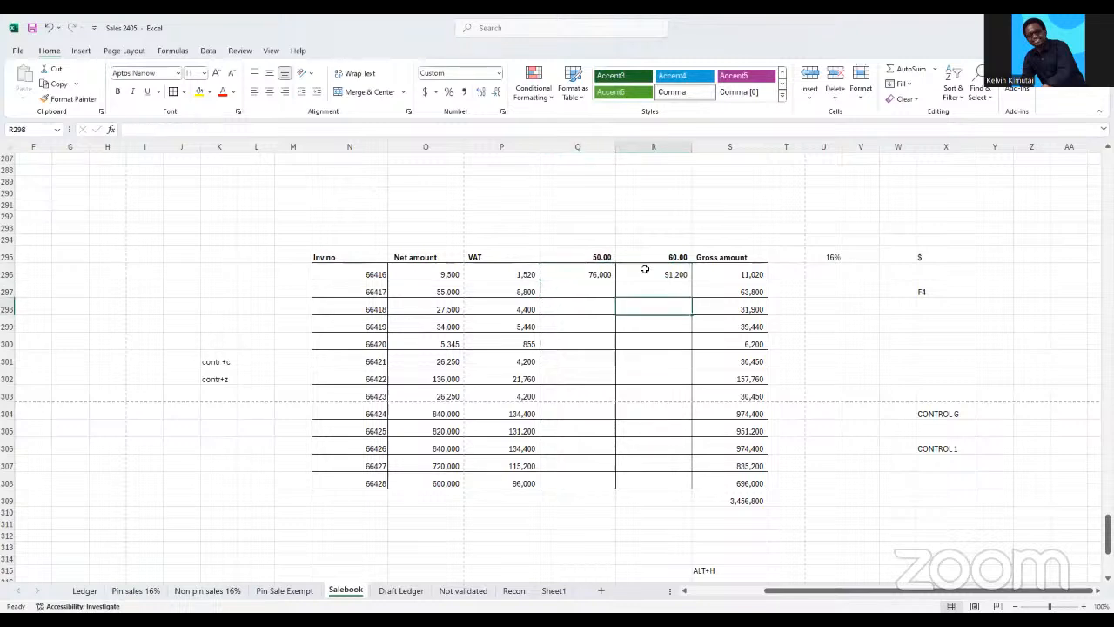
left_click(190, 130)
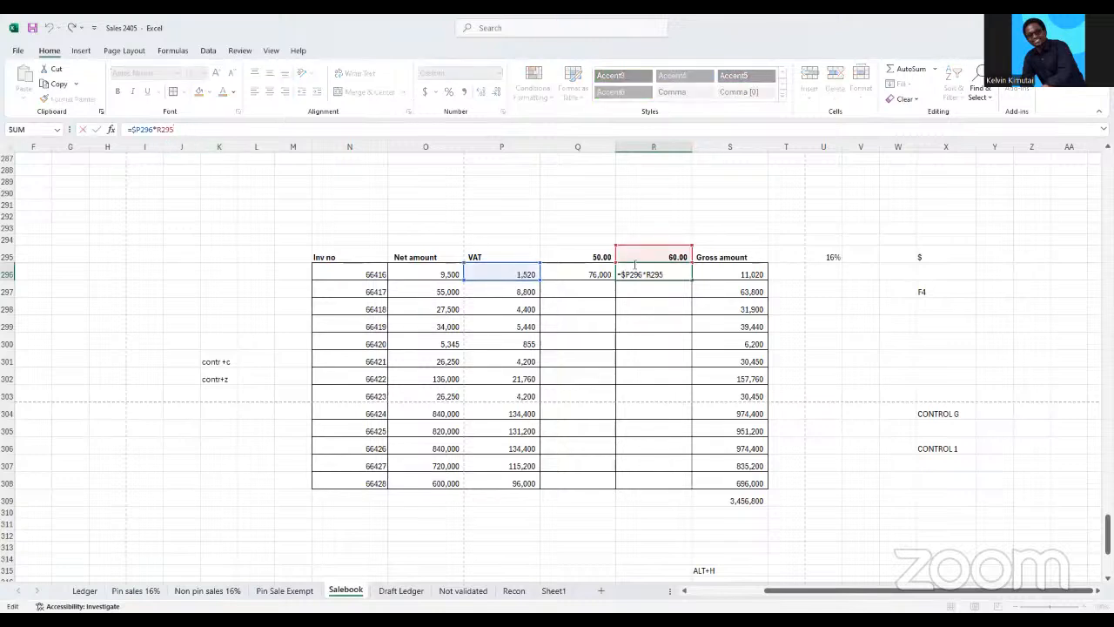
key("Return")
Fill Q296's formula down to Q301 and fit column Q's width to its contents
left_click(587, 272)
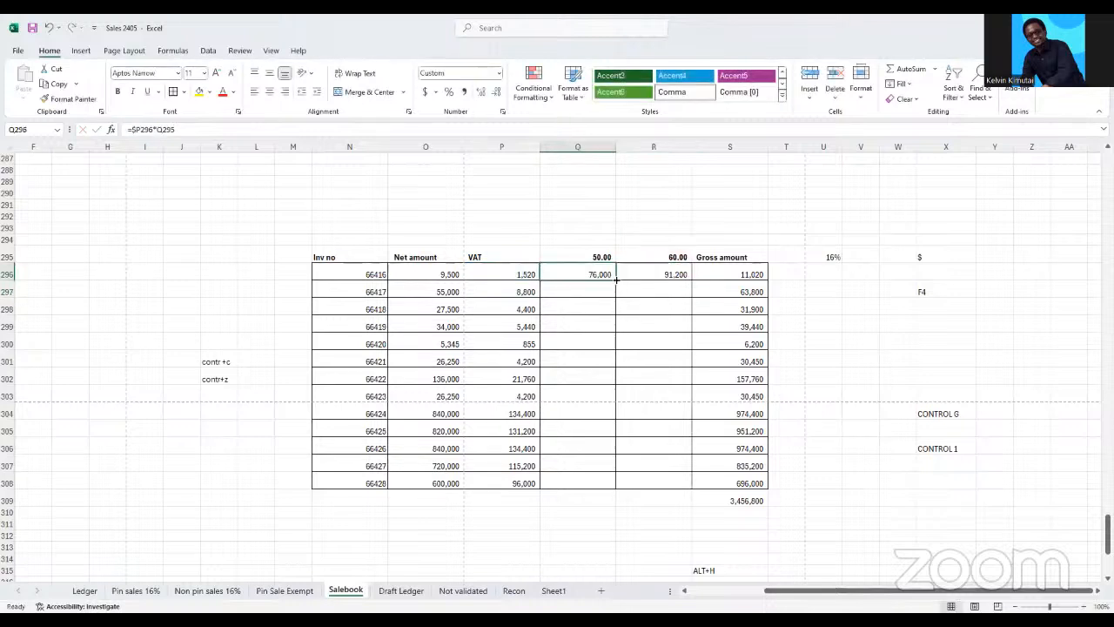
left_click_drag(616, 279, 612, 363)
left_click(635, 326)
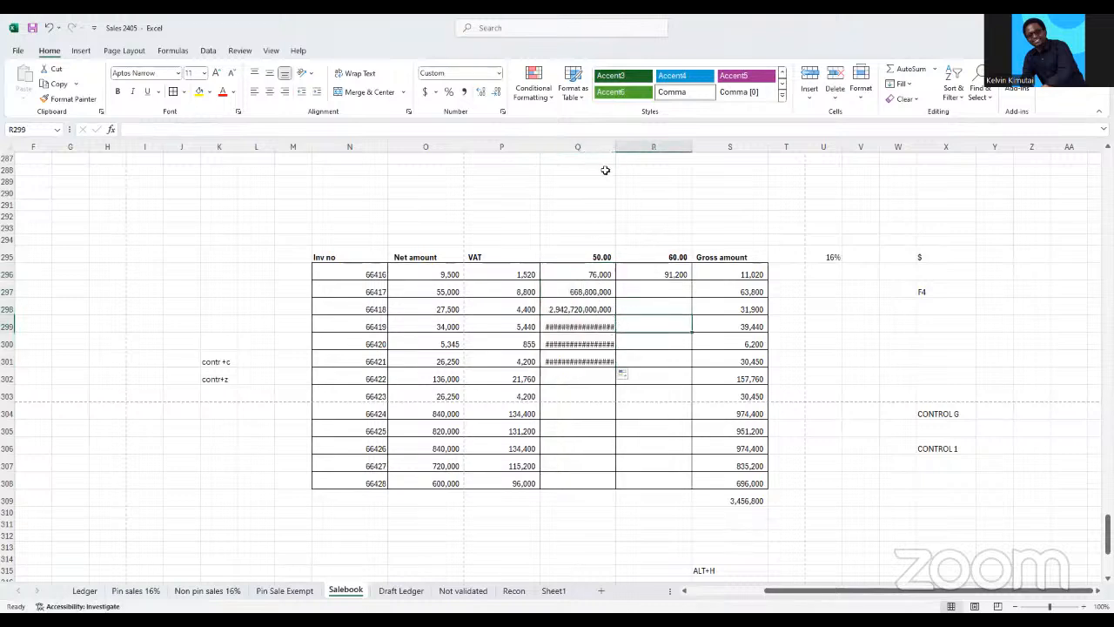
double_click(614, 147)
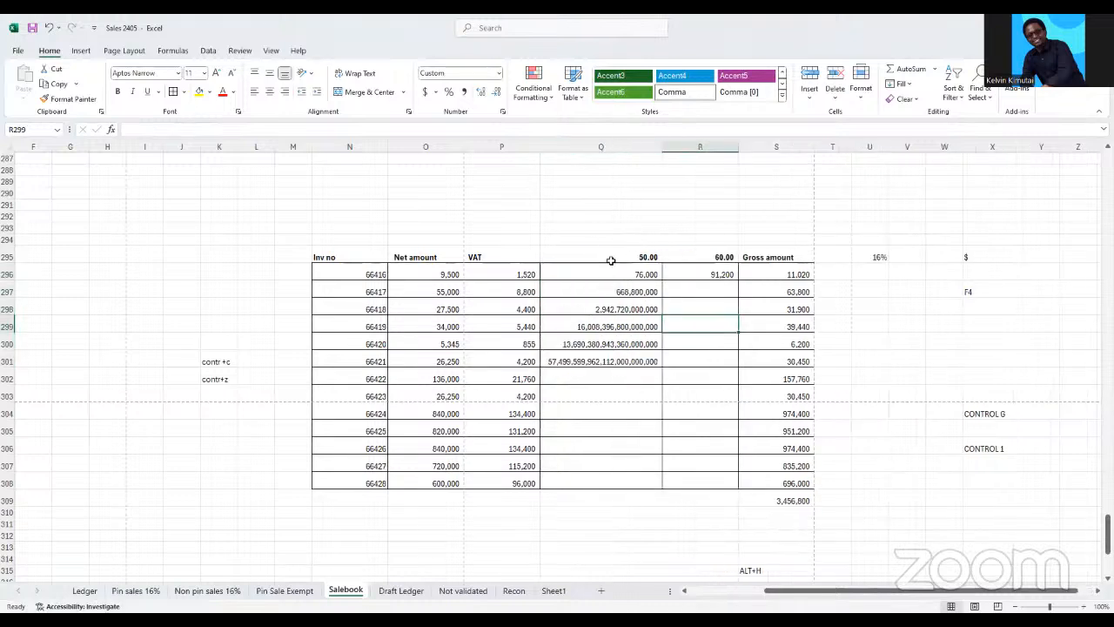
Open the formula in Q299 to check which VAT and multiplier cells it refers to
left_click(601, 326)
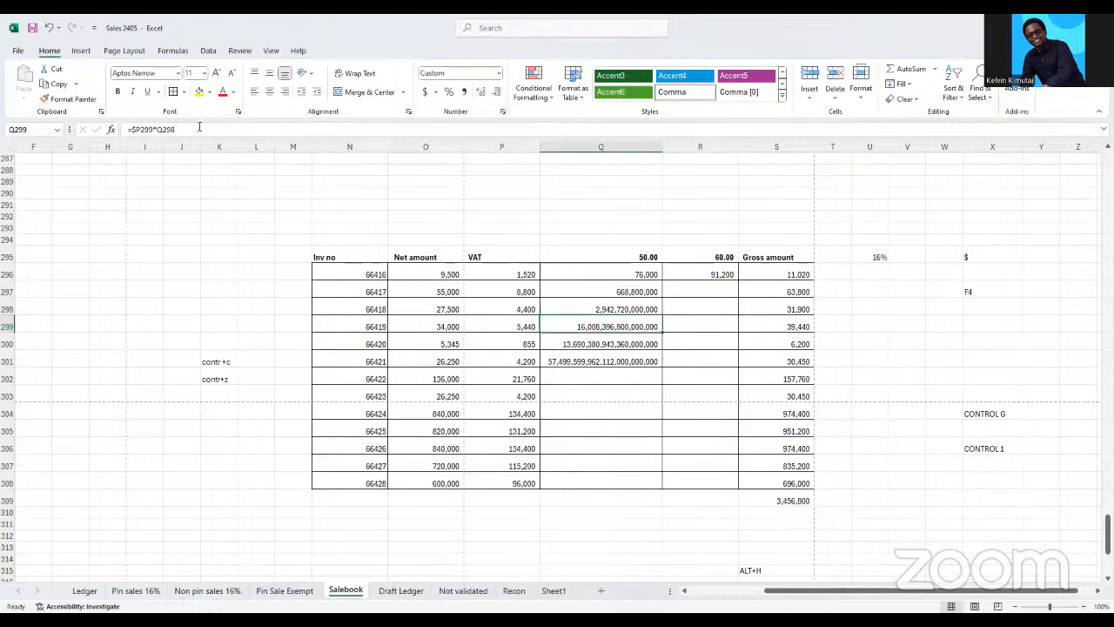
type("=$P299*Q298")
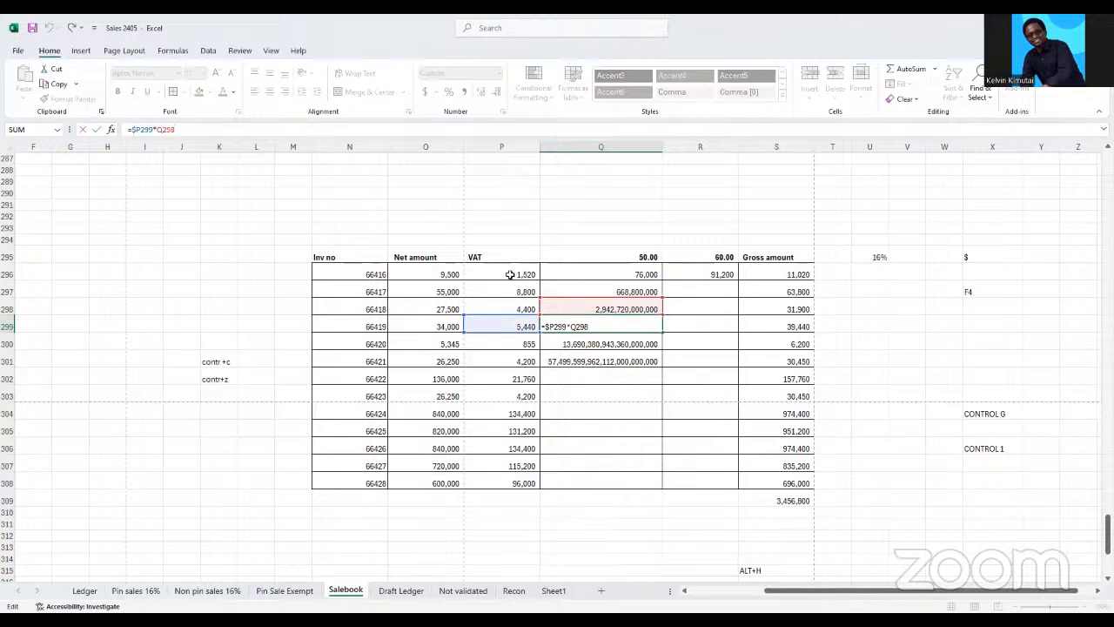
Change the formula in Q296 to =$P296*Q$295, locking the VAT column and the heading row
left_click(642, 274)
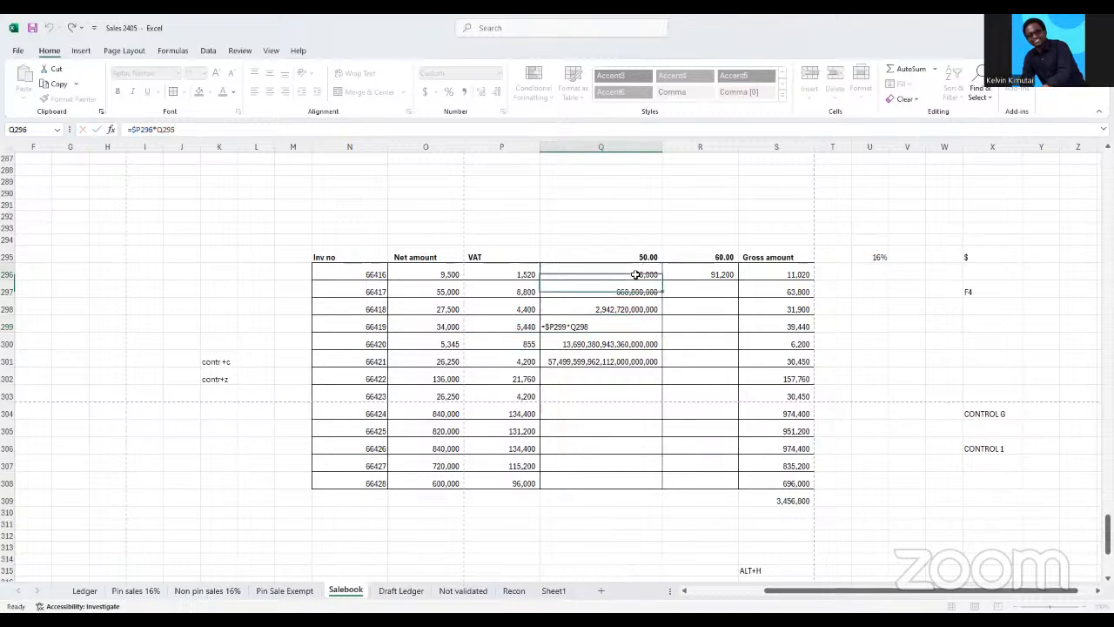
left_click(162, 130)
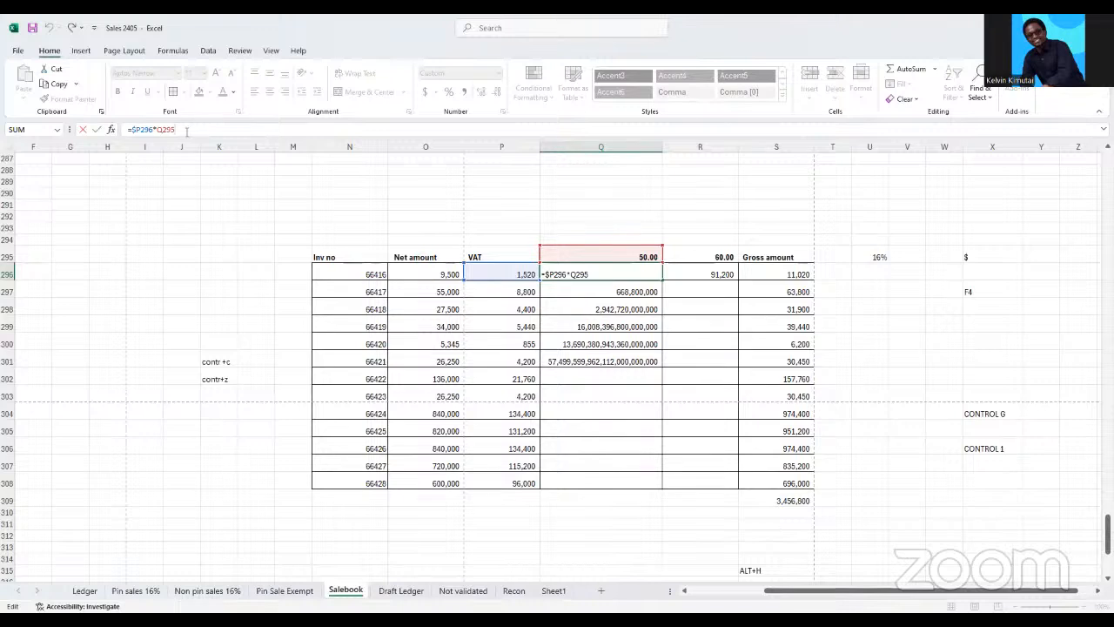
key("F4")
key("F4")
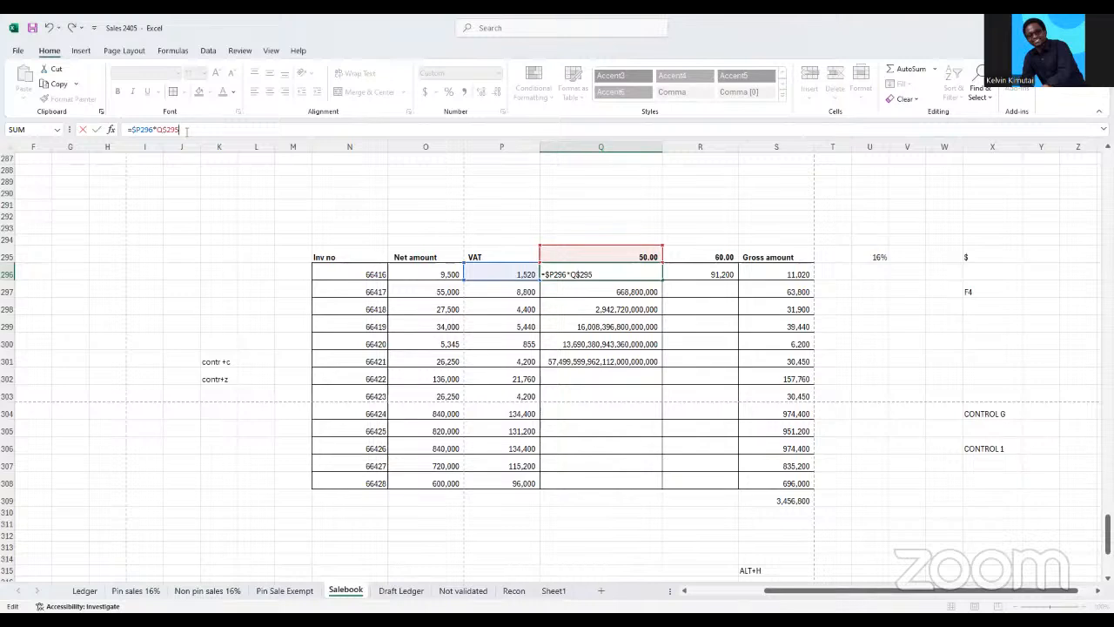
key("ctrl+Return")
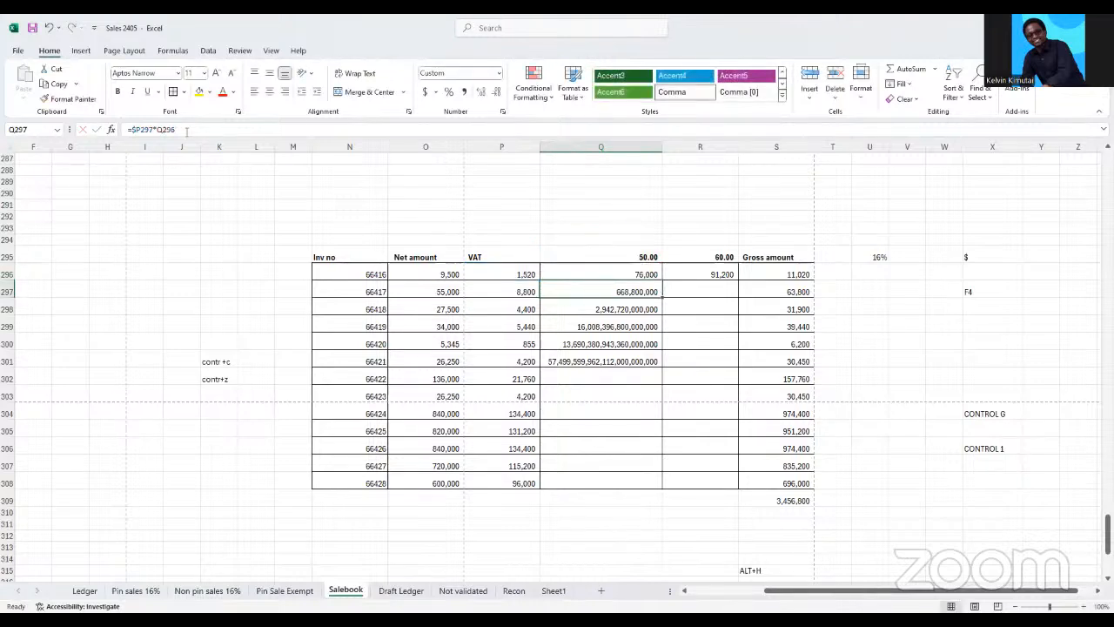
Fill Q296's formula down to Q308 and check the cells that Q297's formula refers to
left_click_drag(663, 279, 659, 484)
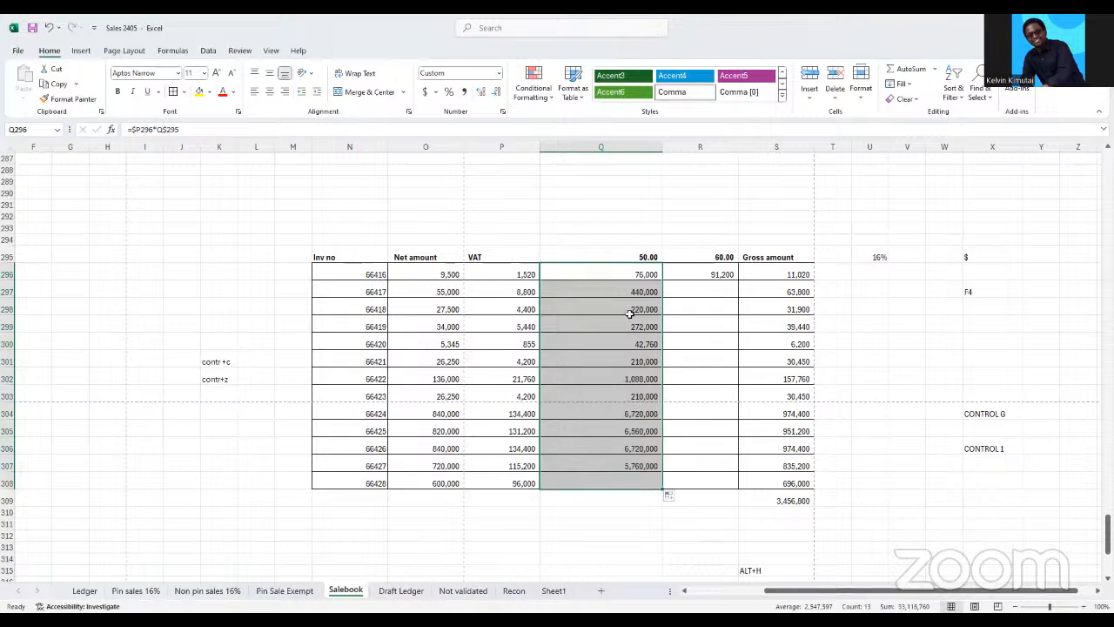
left_click(633, 291)
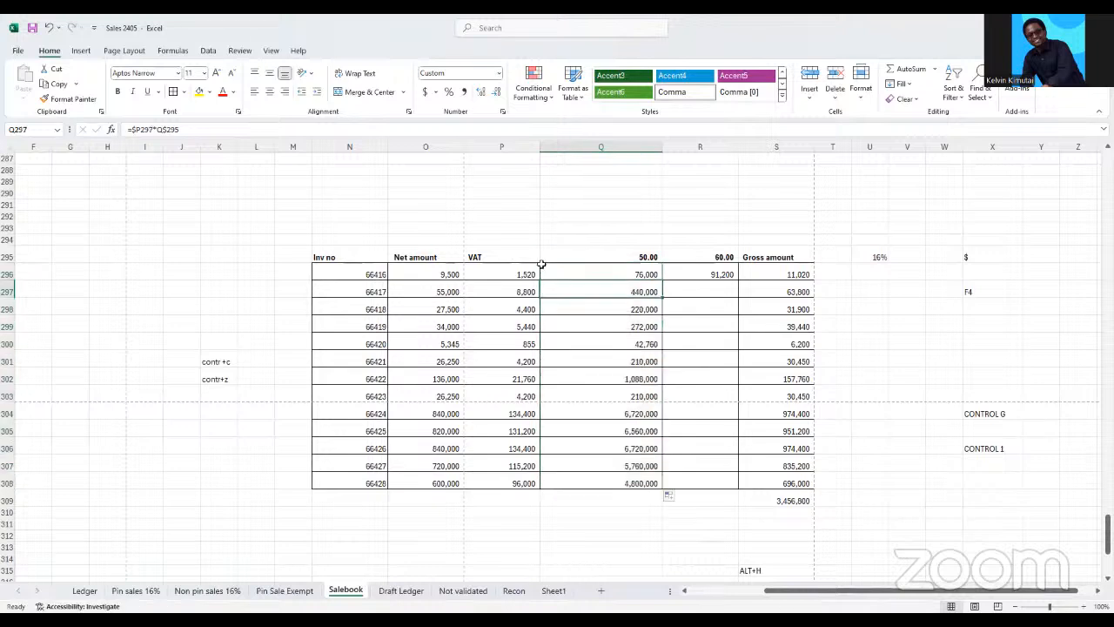
left_click(189, 129)
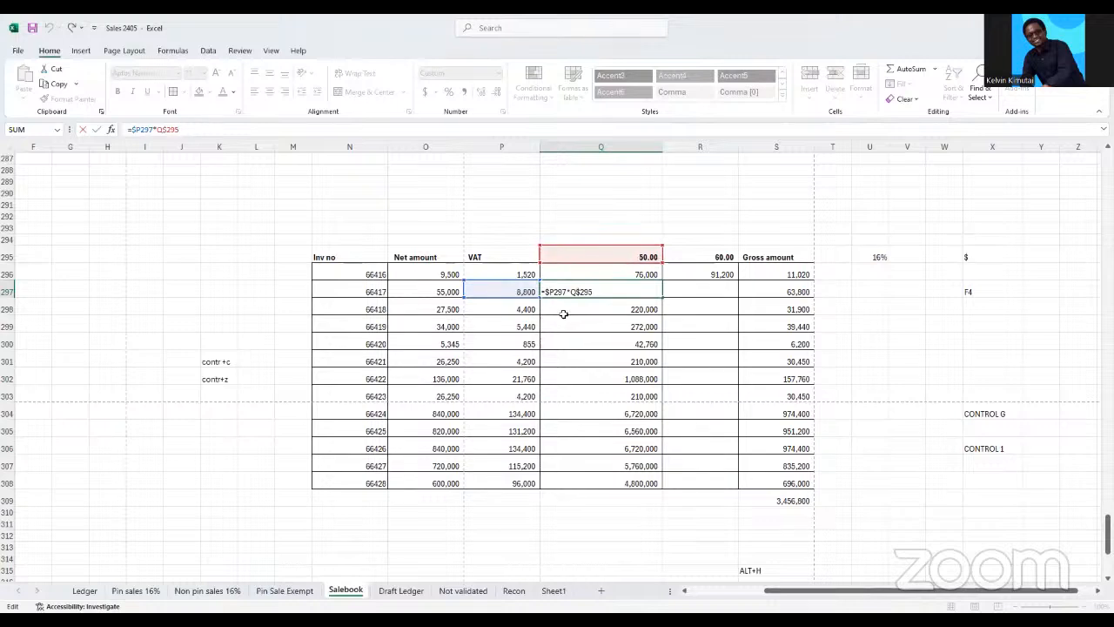
left_click(972, 291)
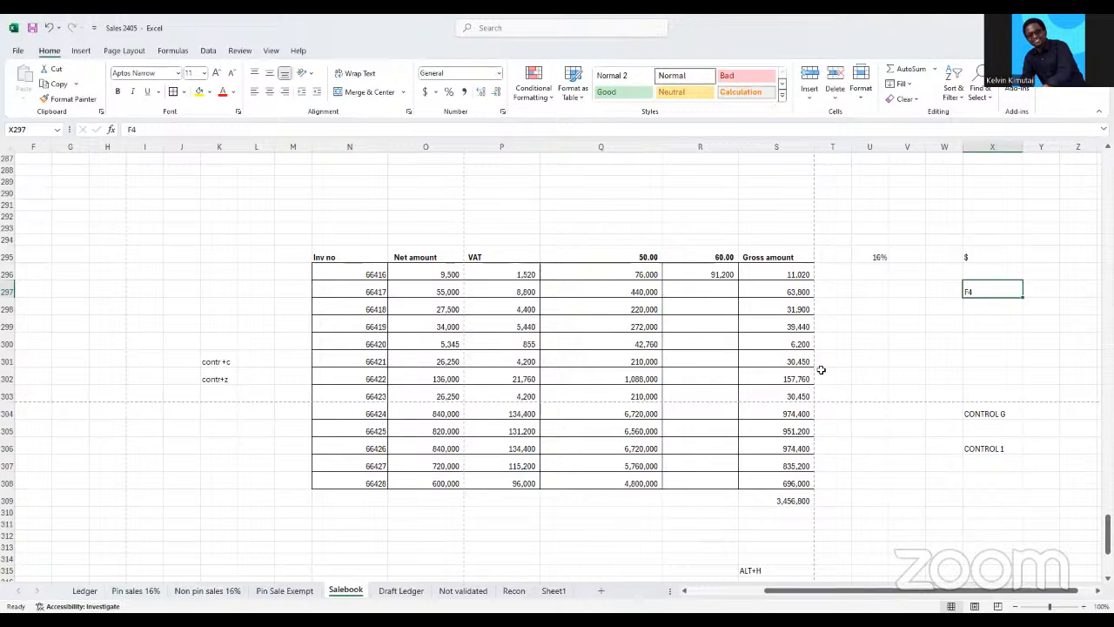
Delete columns Q and R, which hold the 50.00 and 60.00 multiplication results
left_click(716, 289)
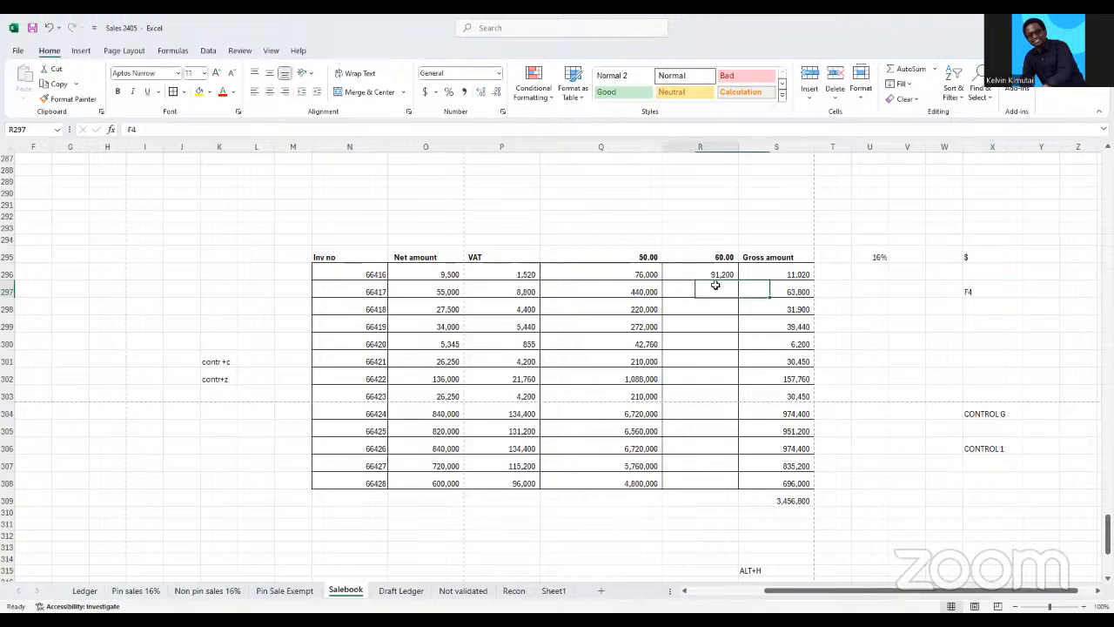
left_click(612, 147)
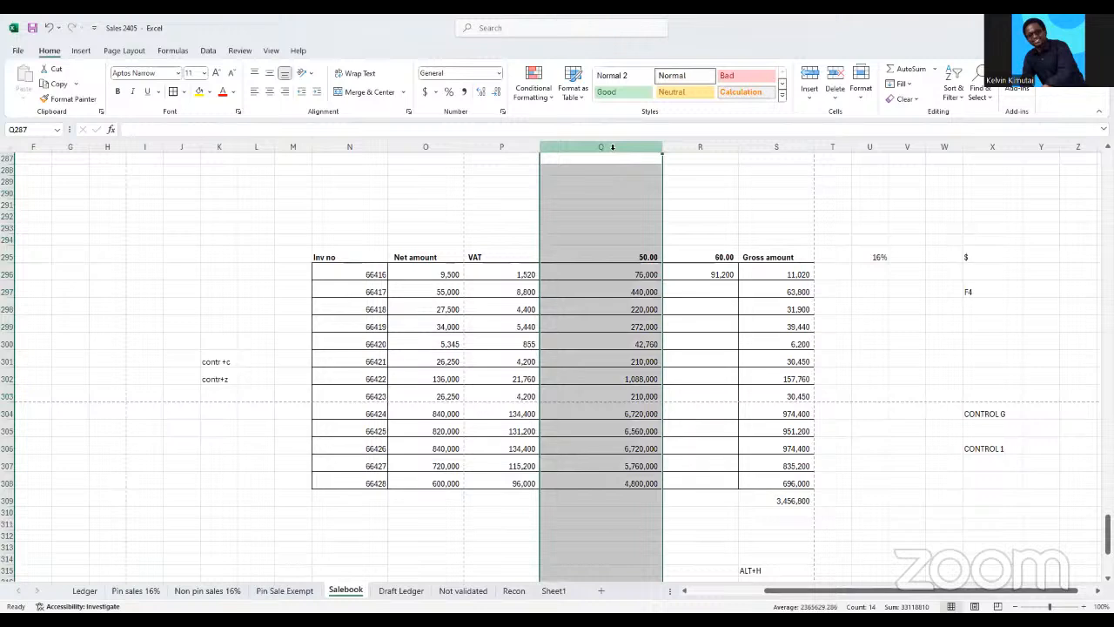
left_click_drag(613, 147, 676, 149)
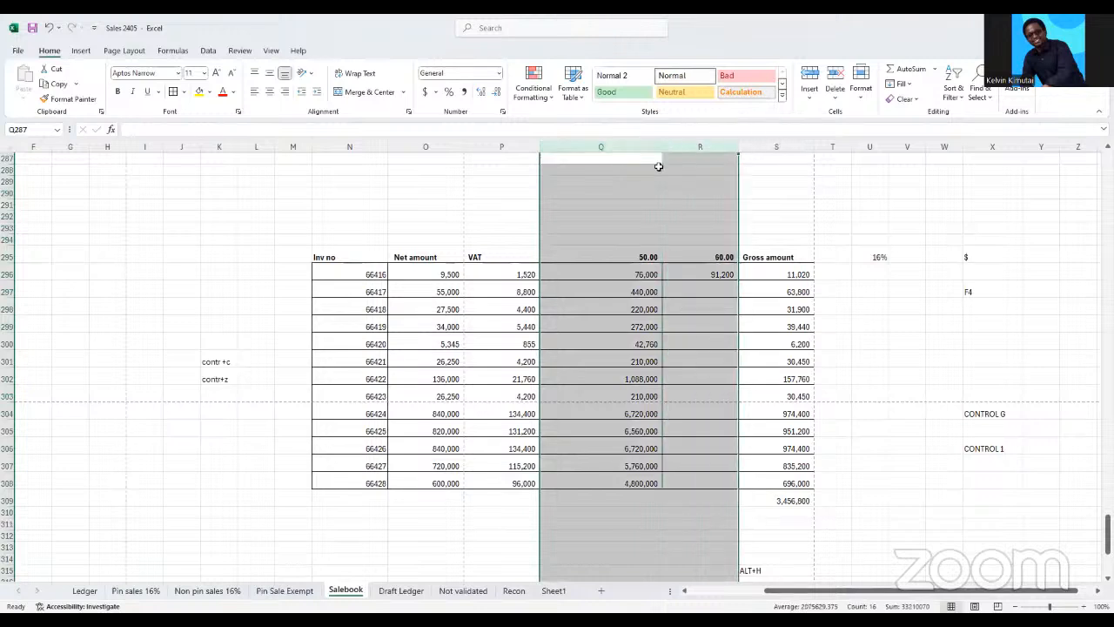
right_click(660, 167)
left_click(691, 298)
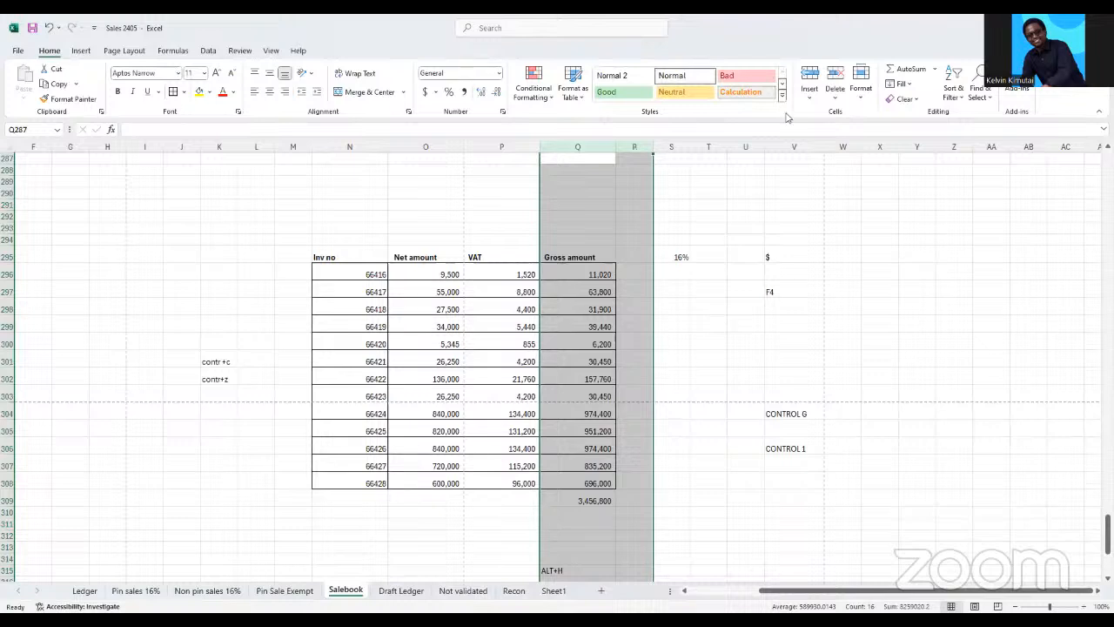
Enter the note FN in cell X297, in the same row as the F4 note
left_click(778, 291)
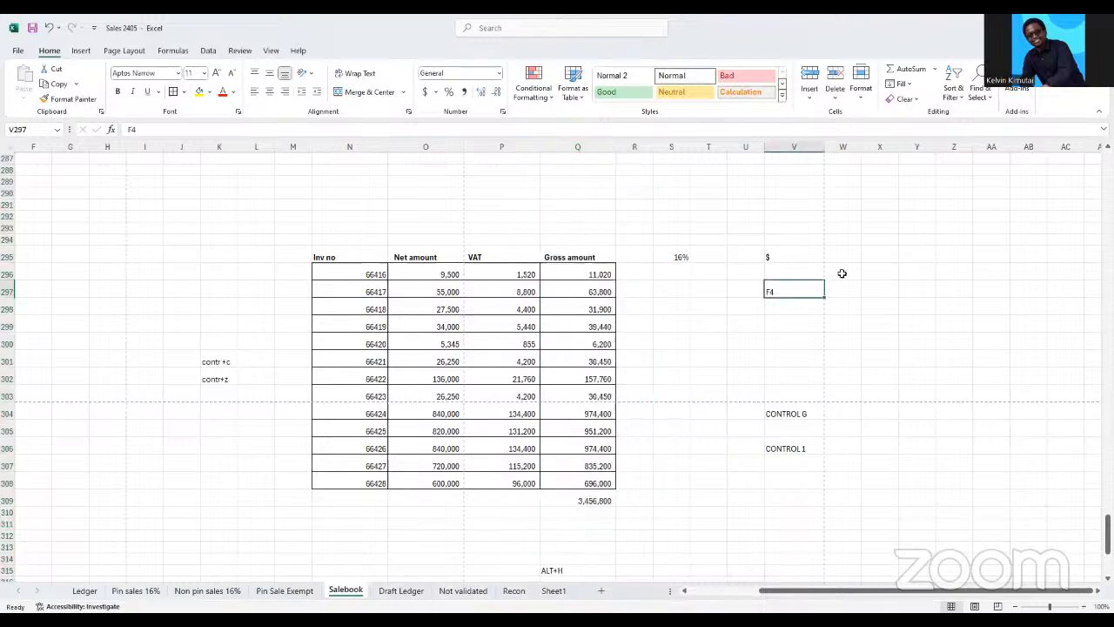
left_click(876, 290)
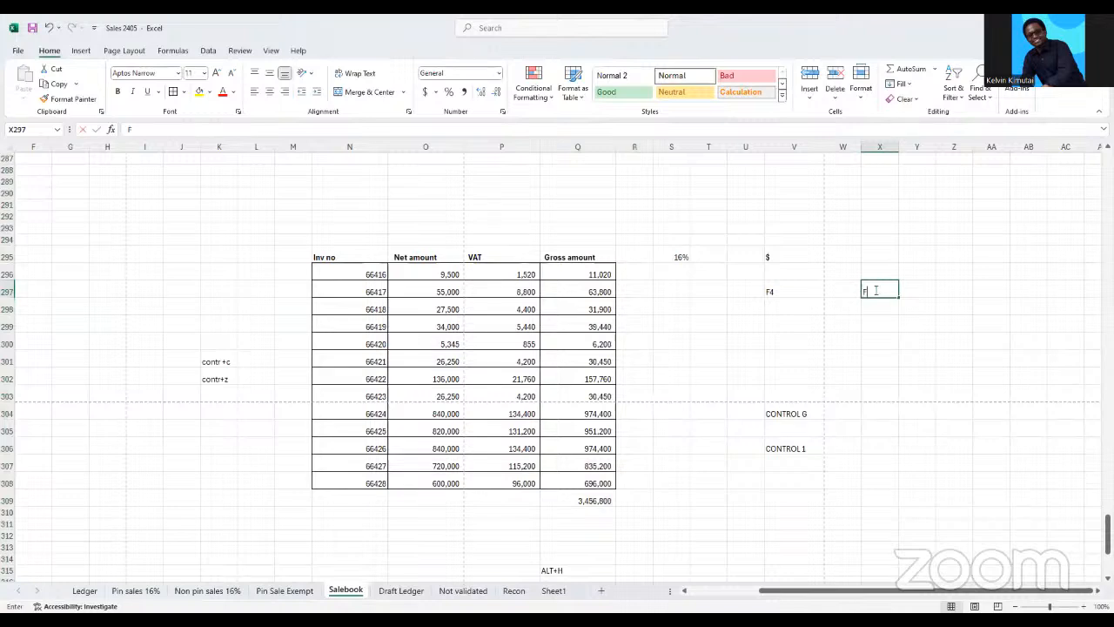
type("FN")
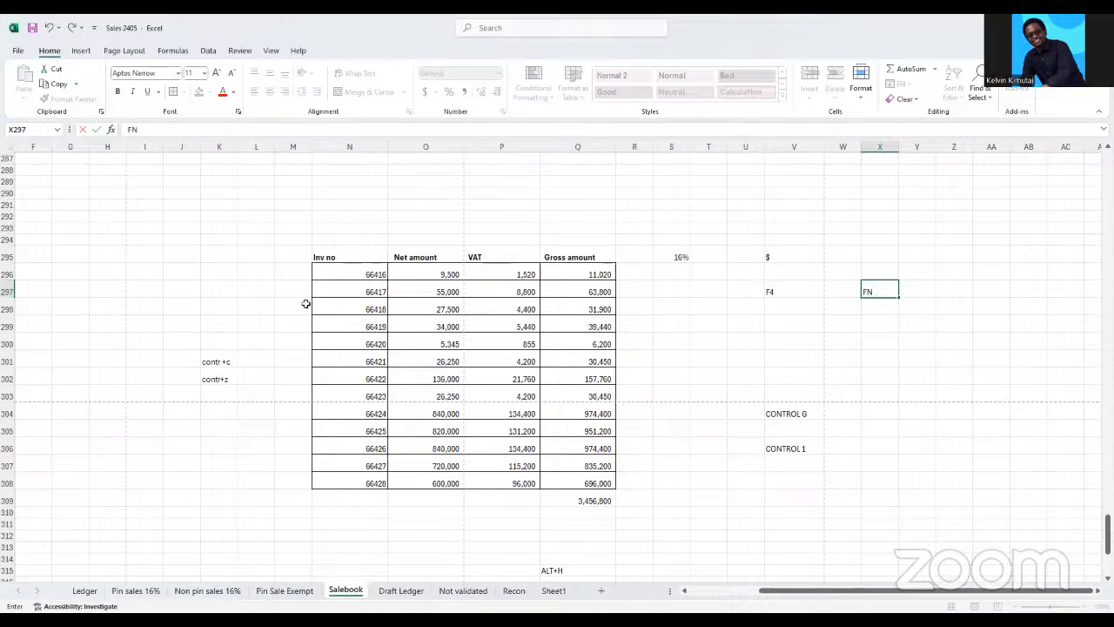
left_click(716, 341)
Clear the contents of S295:X306, including the 16% rate and the shortcut notes
left_click_drag(680, 256, 846, 431)
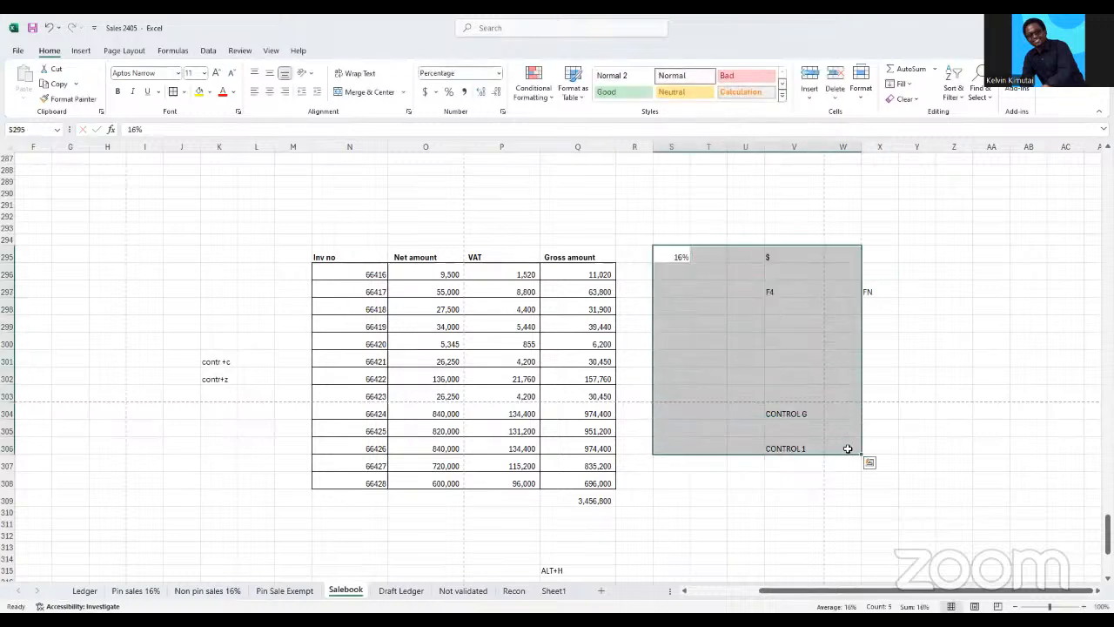
left_click(845, 450)
left_click_drag(681, 257, 877, 453)
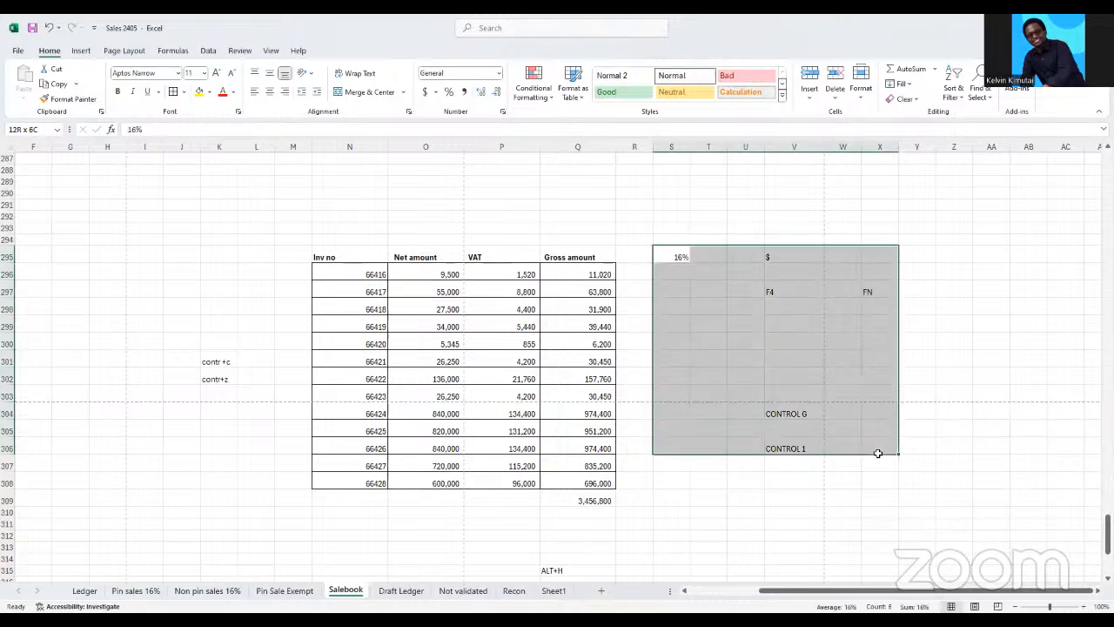
key("Delete")
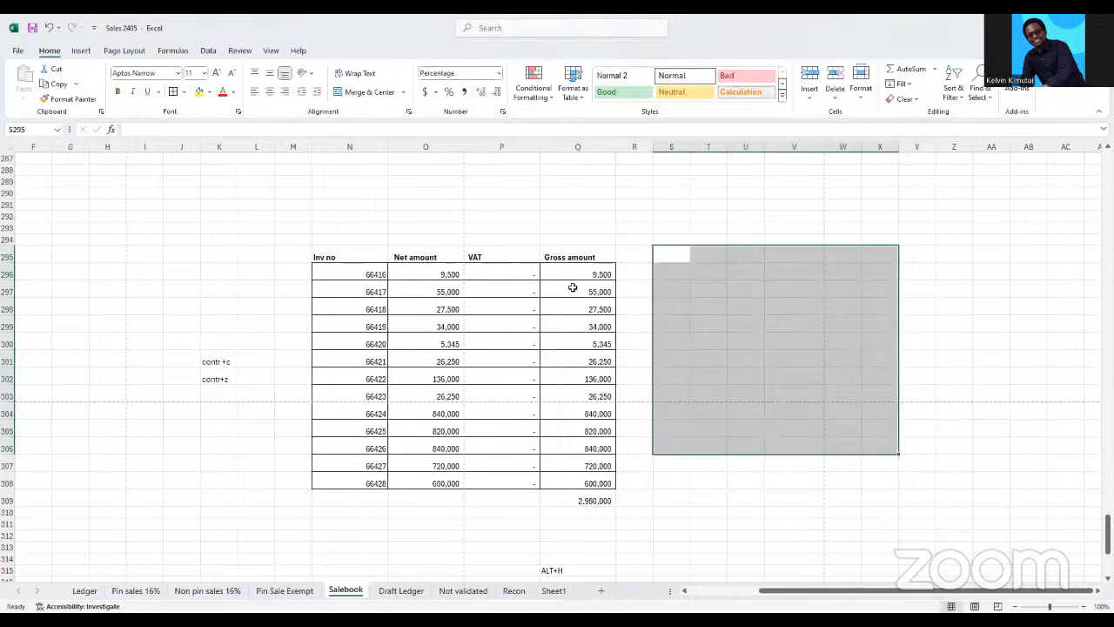
left_click(682, 288)
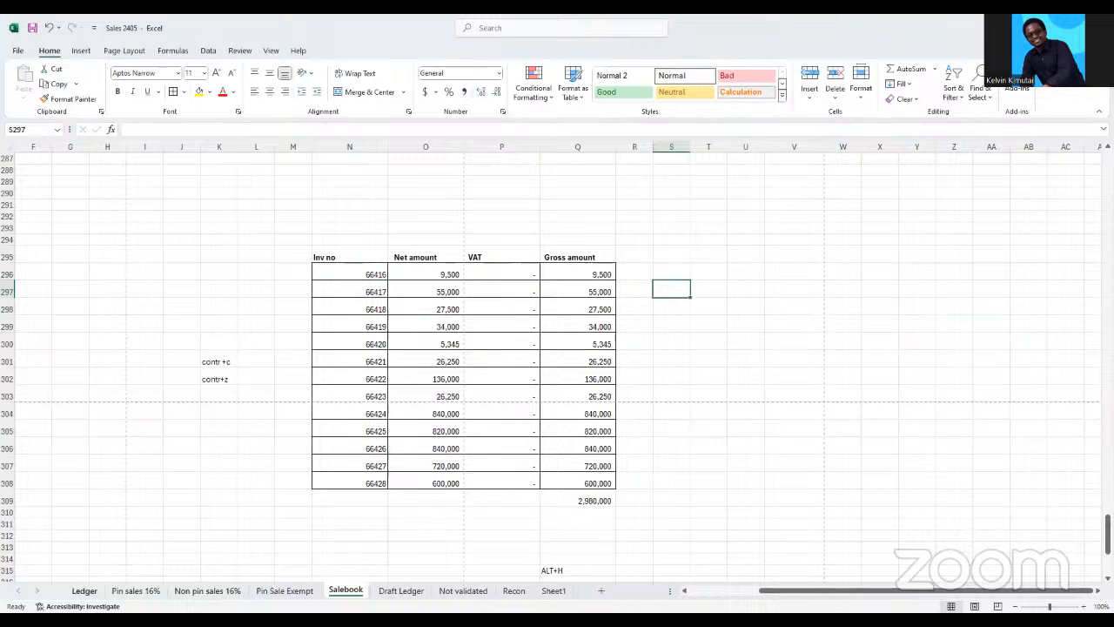
Copy I4:L30 from the Ledger sheet, covering Item Description through Gross Amount with headings
left_click(85, 590)
scroll(376, 441, "up", 20)
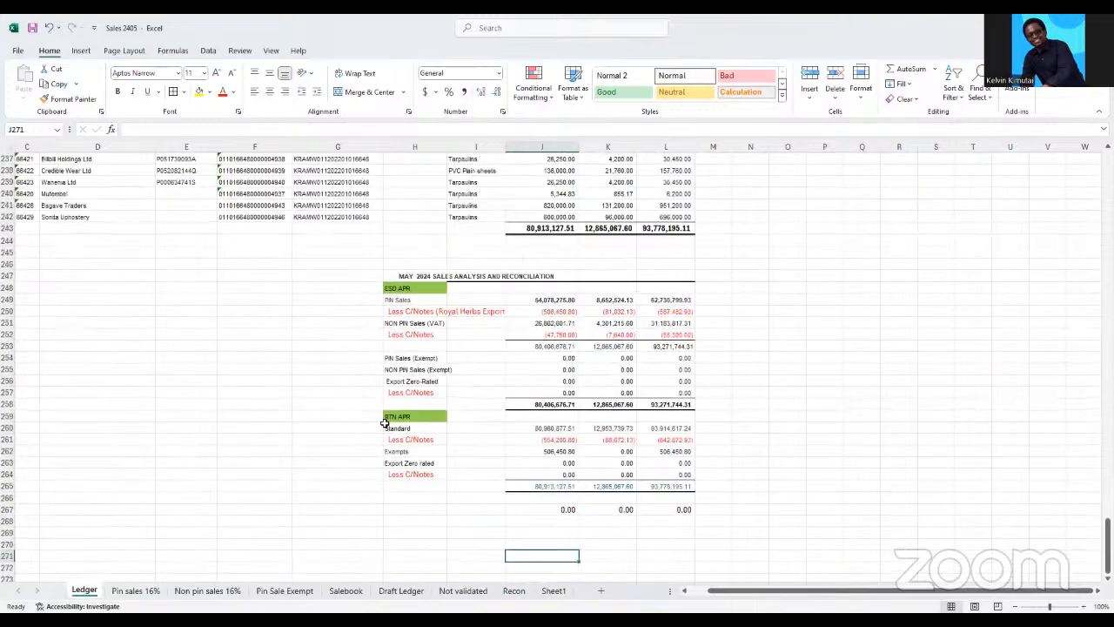
scroll(359, 323, "up", 20)
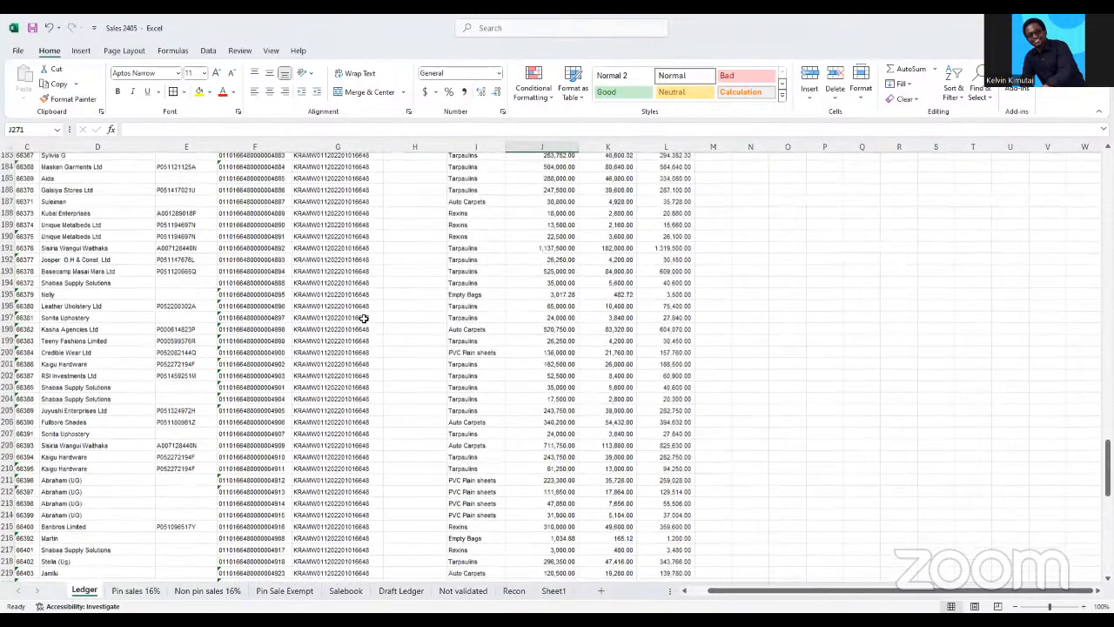
scroll(375, 288, "up", 20)
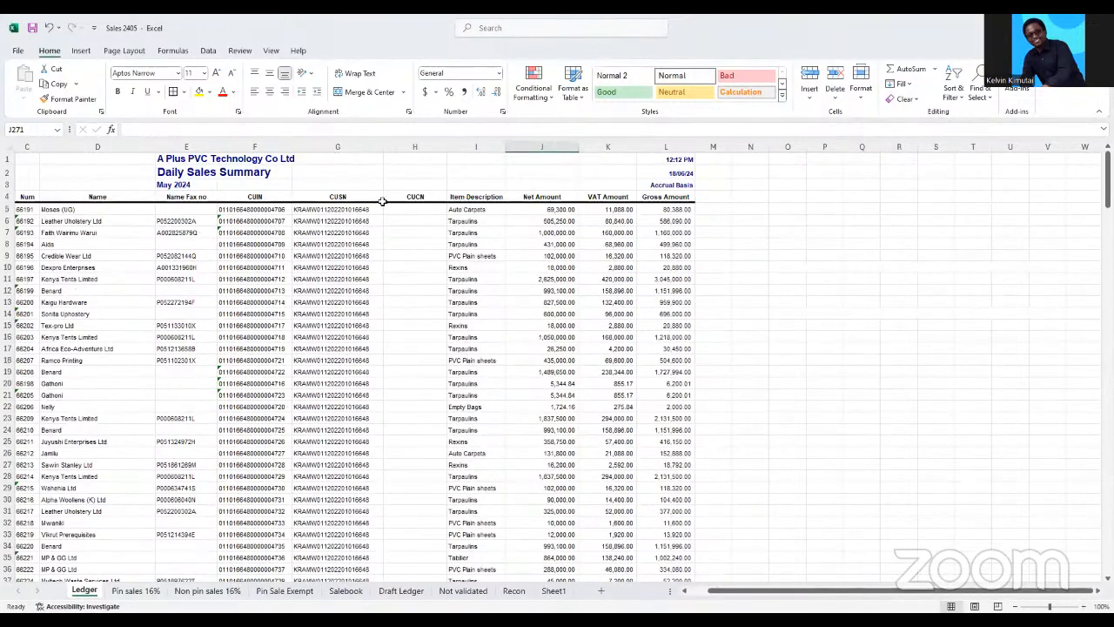
left_click_drag(466, 199, 678, 498)
key("ctrl+c")
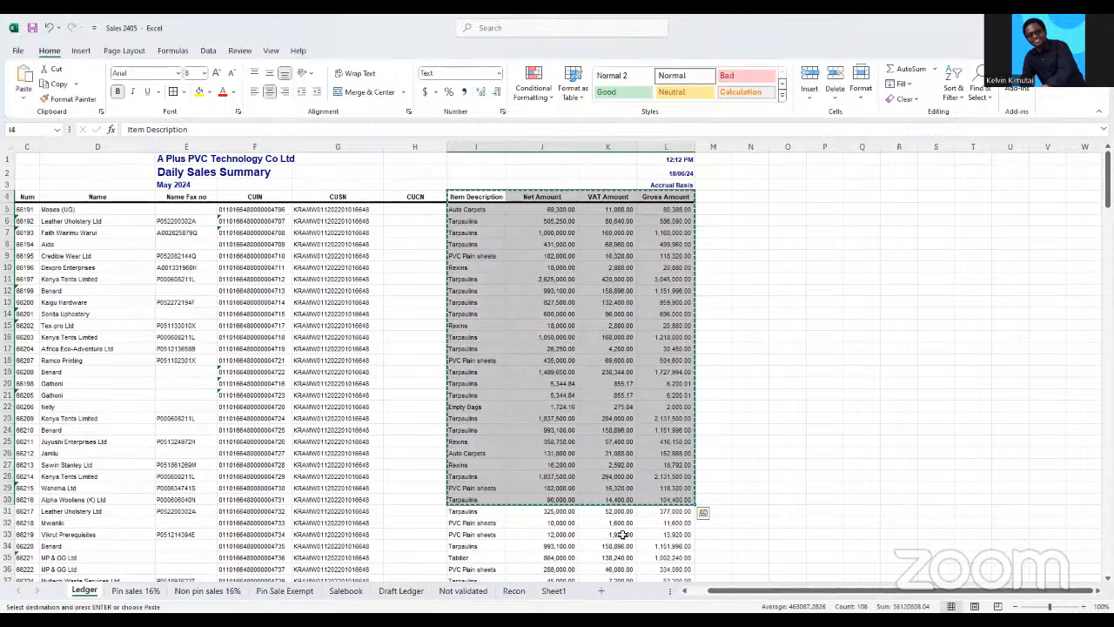
Paste the copied ledger data at A1 of a new worksheet and widen columns A to D to fit their contents
left_click(600, 591)
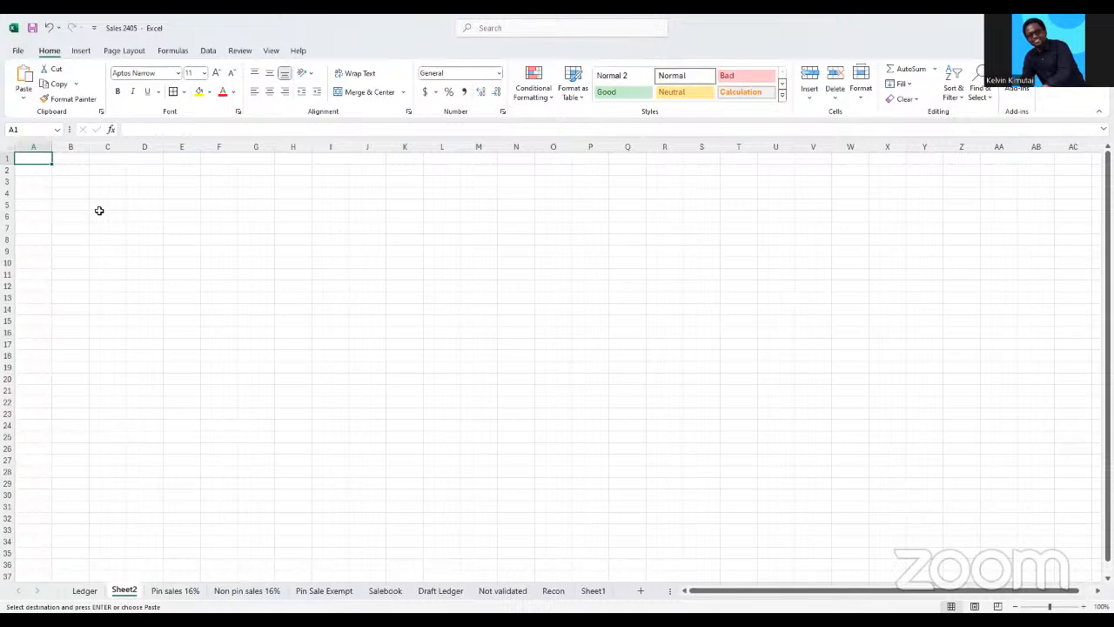
key("ctrl+v")
left_click(218, 228)
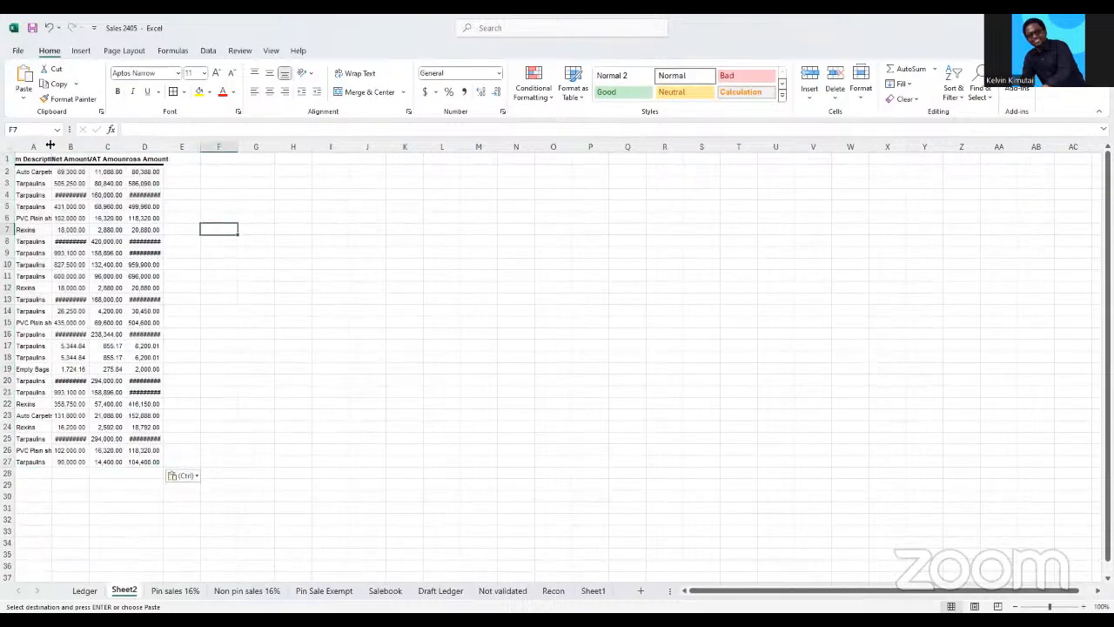
left_click_drag(50, 145, 240, 147)
left_click(397, 205)
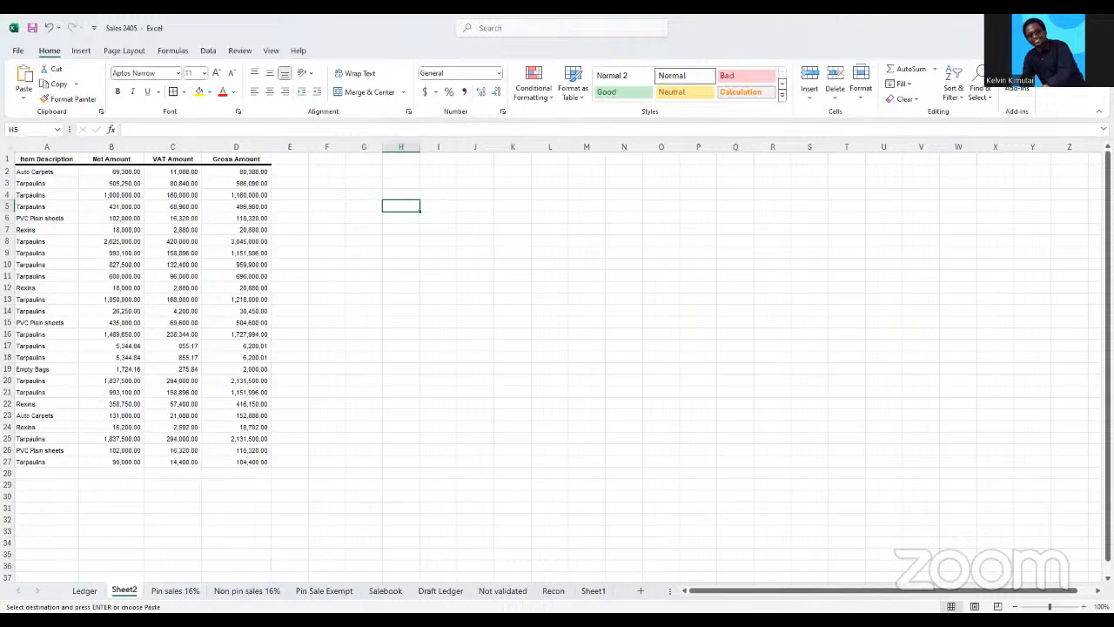
Examine the pasted item rows and the VAT Amount column for repeated entries
key("alt+Tab")
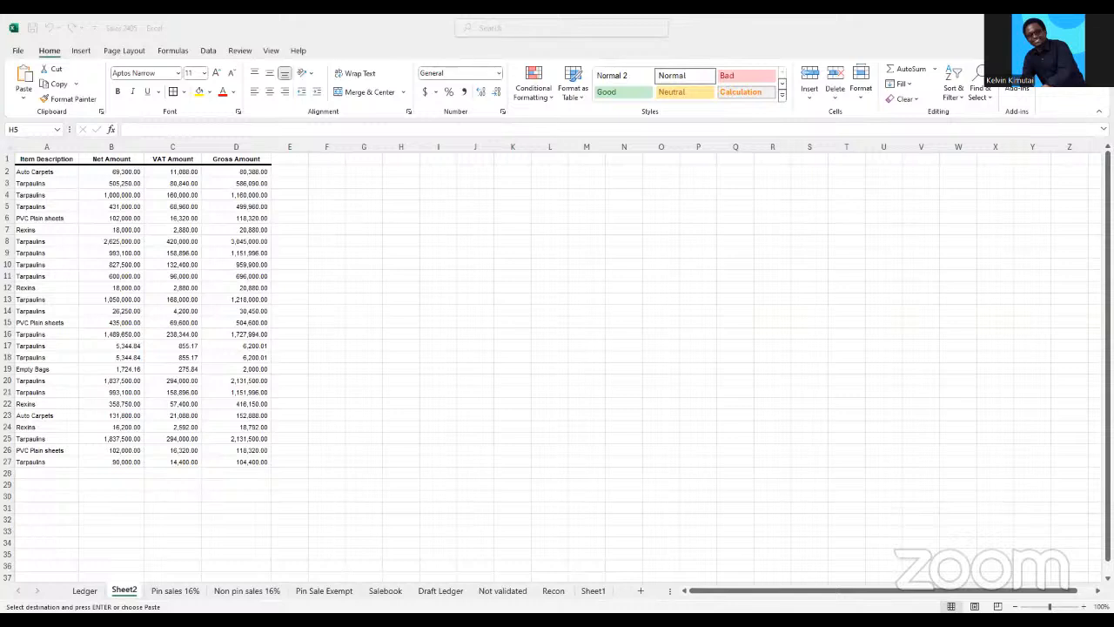
left_click(24, 255)
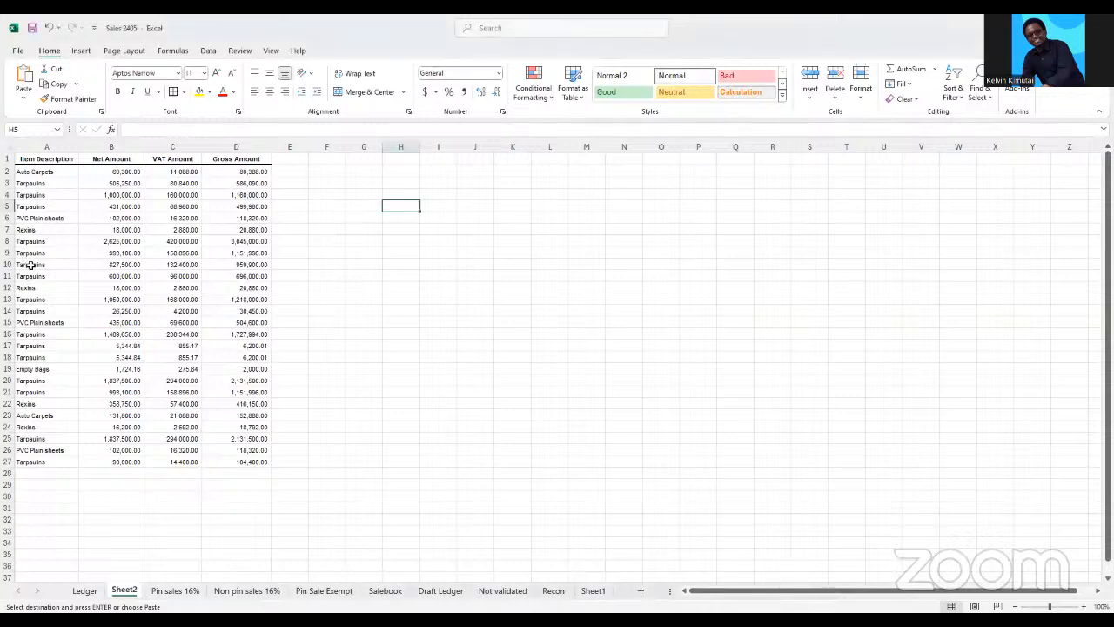
left_click_drag(22, 255, 86, 290)
left_click_drag(26, 369, 269, 385)
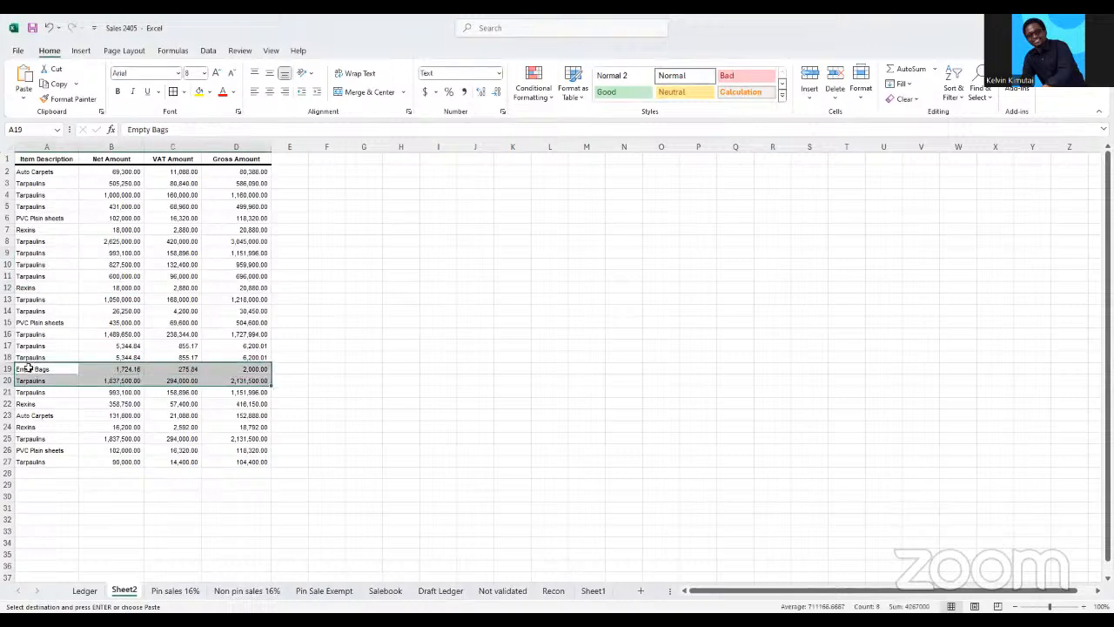
left_click(26, 449)
left_click_drag(26, 449, 236, 441)
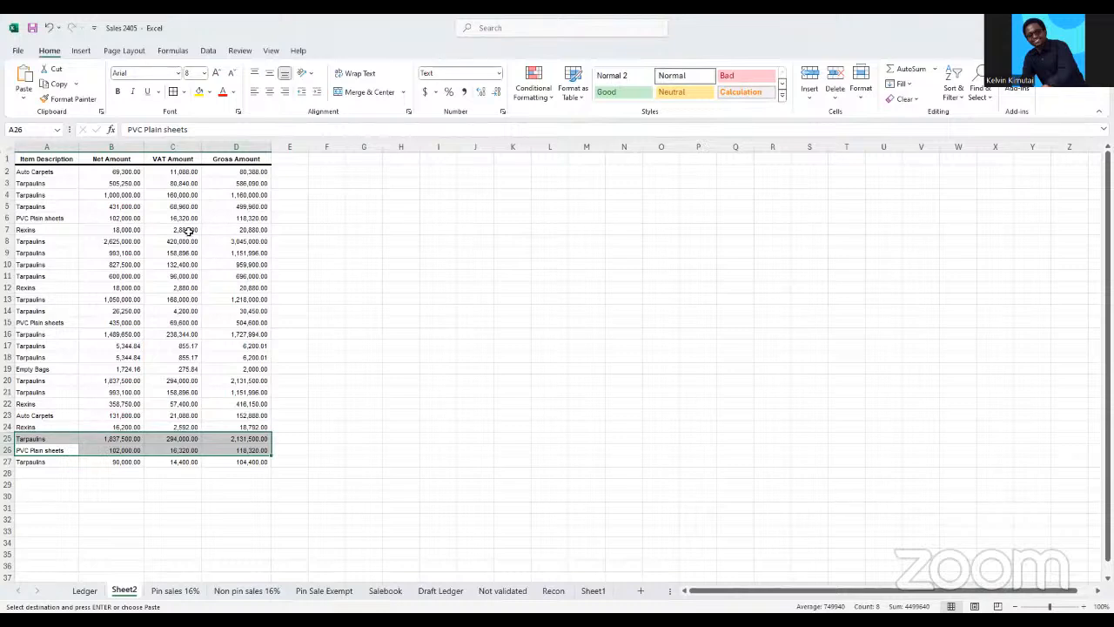
left_click(188, 298)
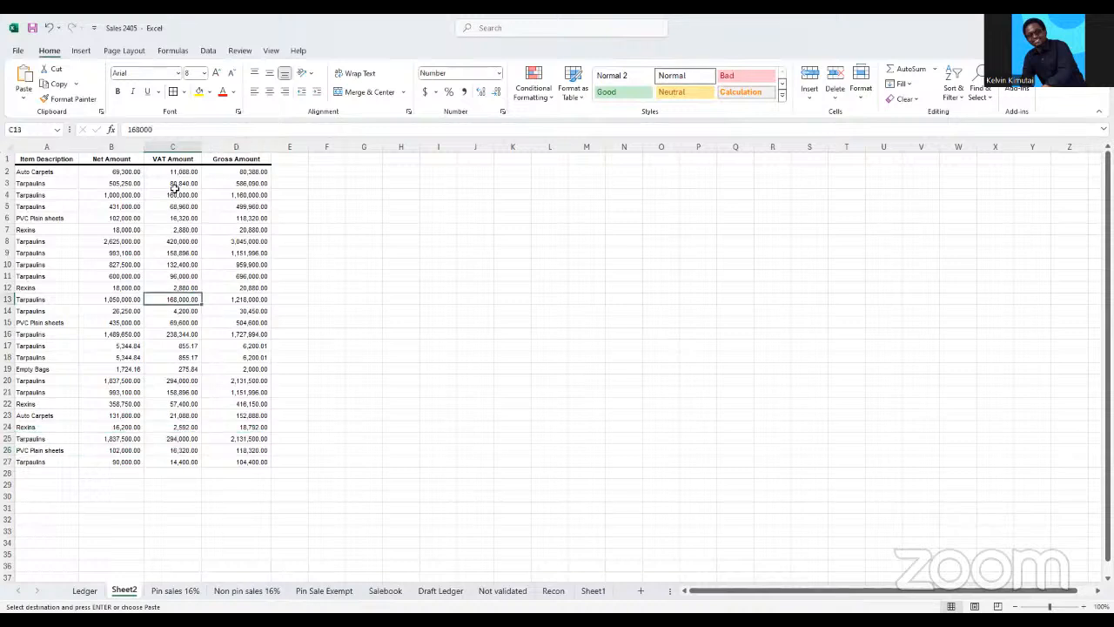
left_click_drag(174, 173, 183, 318)
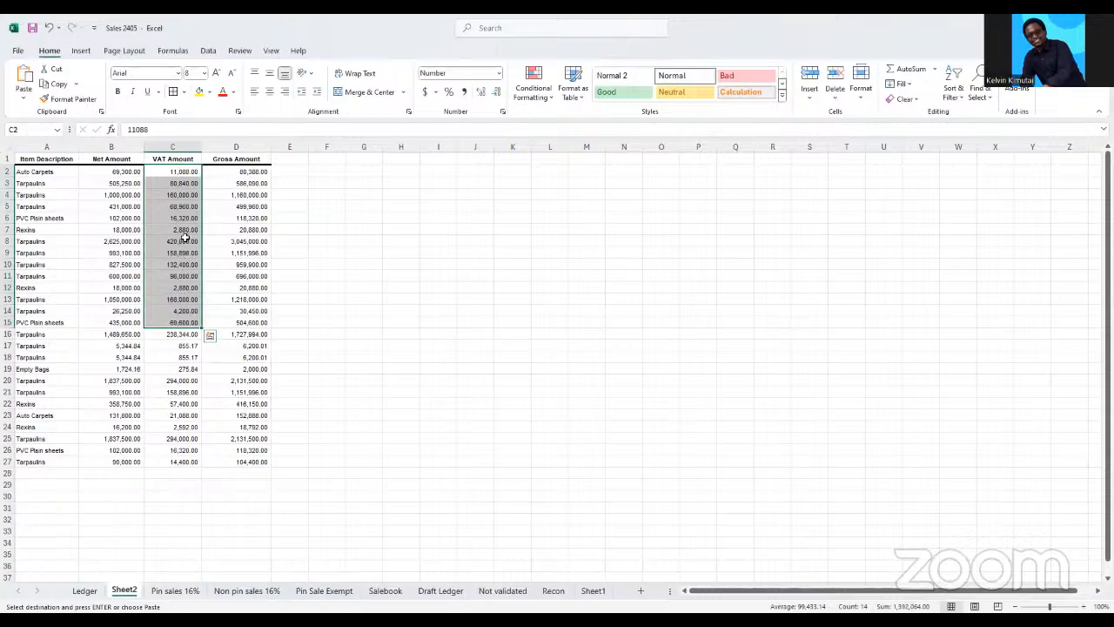
Enter the note CONDITIONAL FORMATING in cell H12
left_click(385, 289)
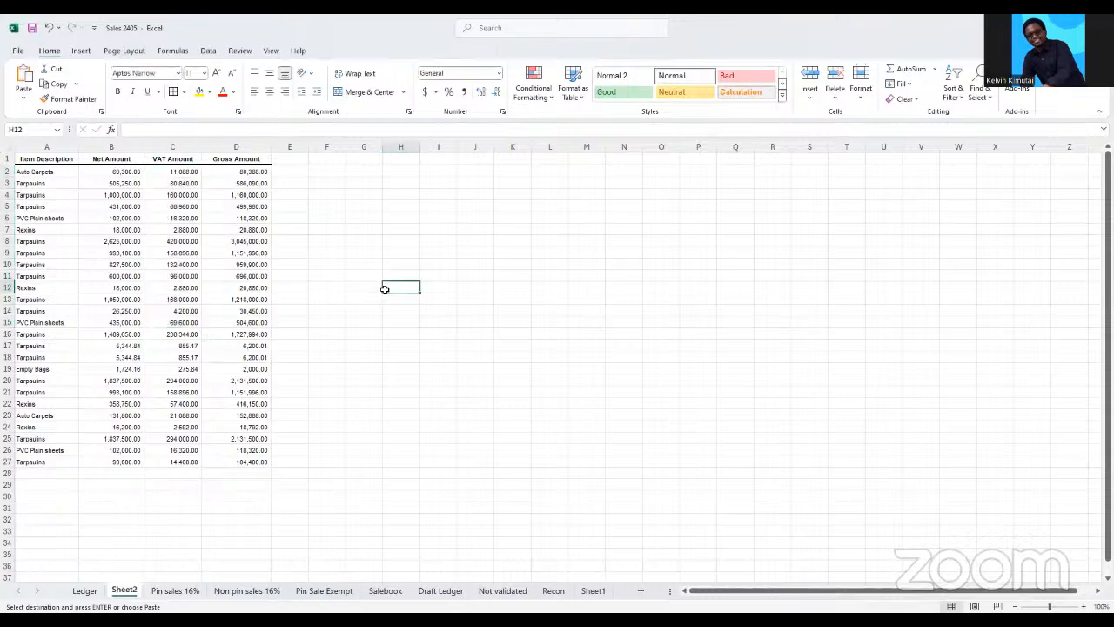
type("CONDITION")
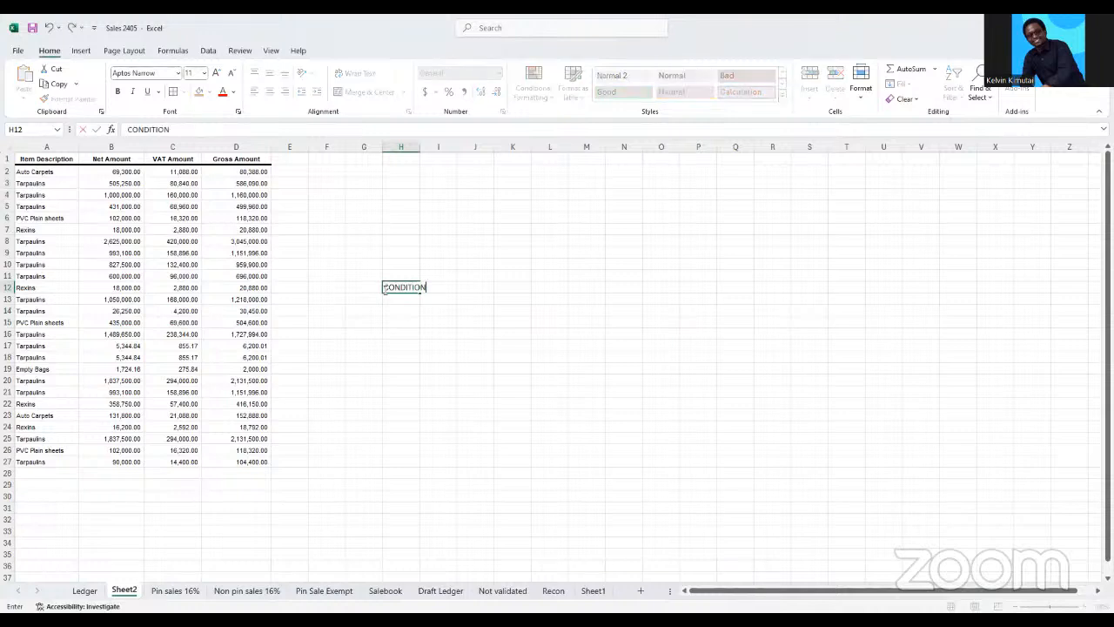
type("AL FORMATING")
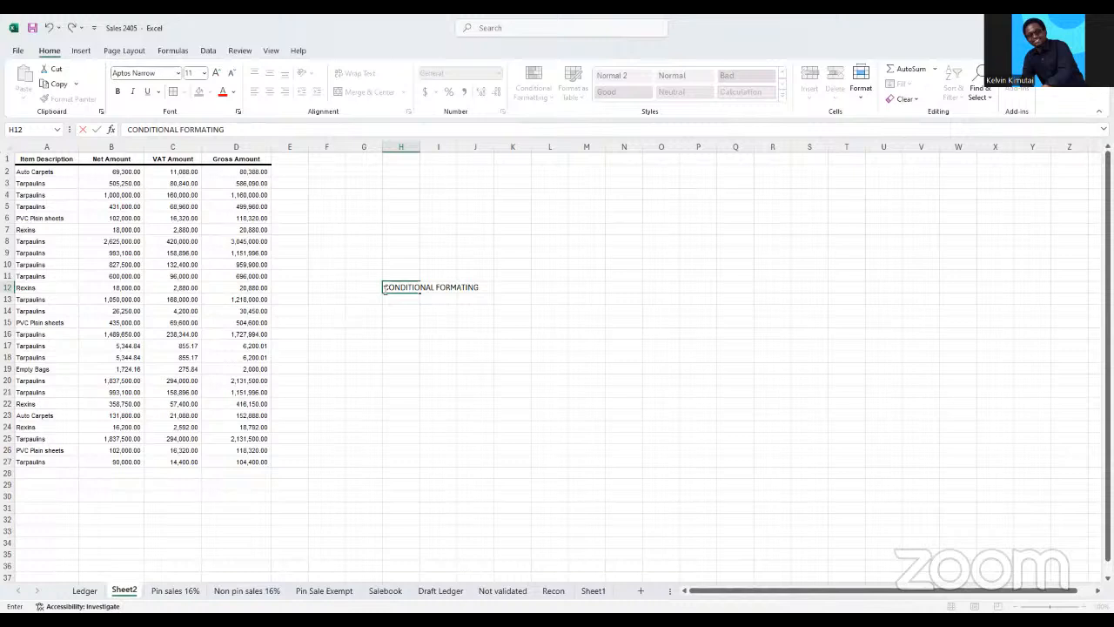
left_click(409, 345)
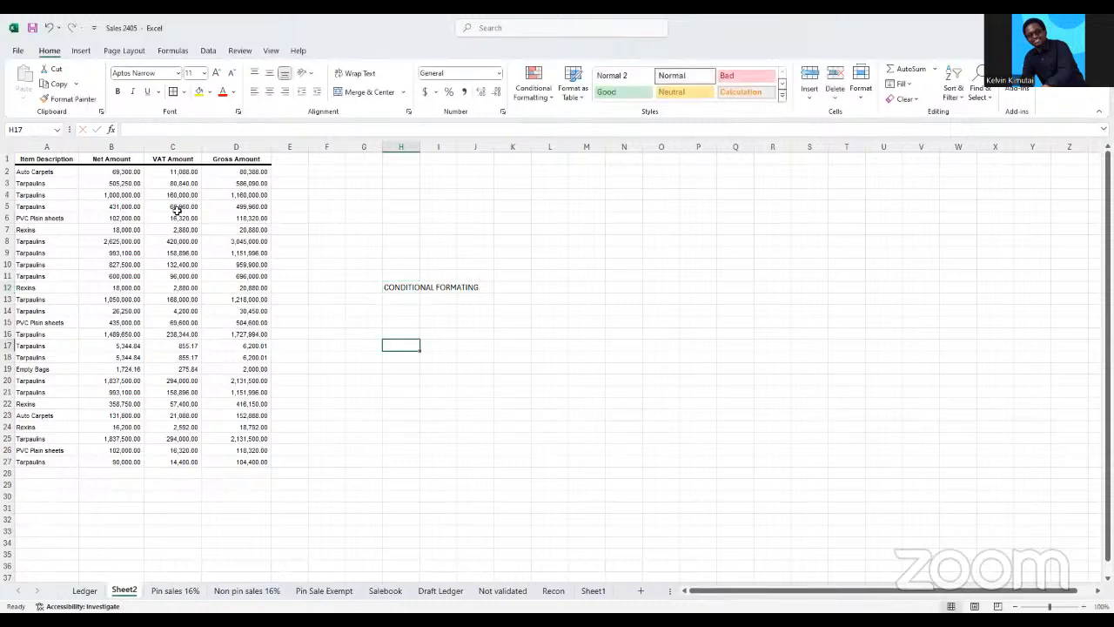
Start a Duplicate Values conditional formatting rule on the whole VAT Amount column C
left_click_drag(174, 217, 189, 357)
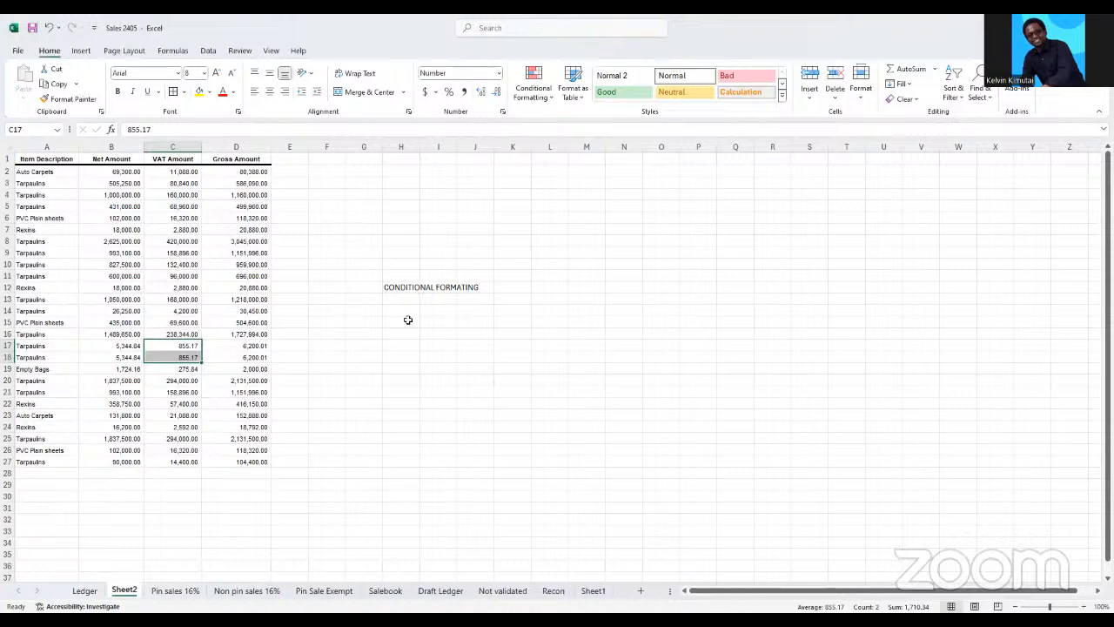
left_click(181, 147)
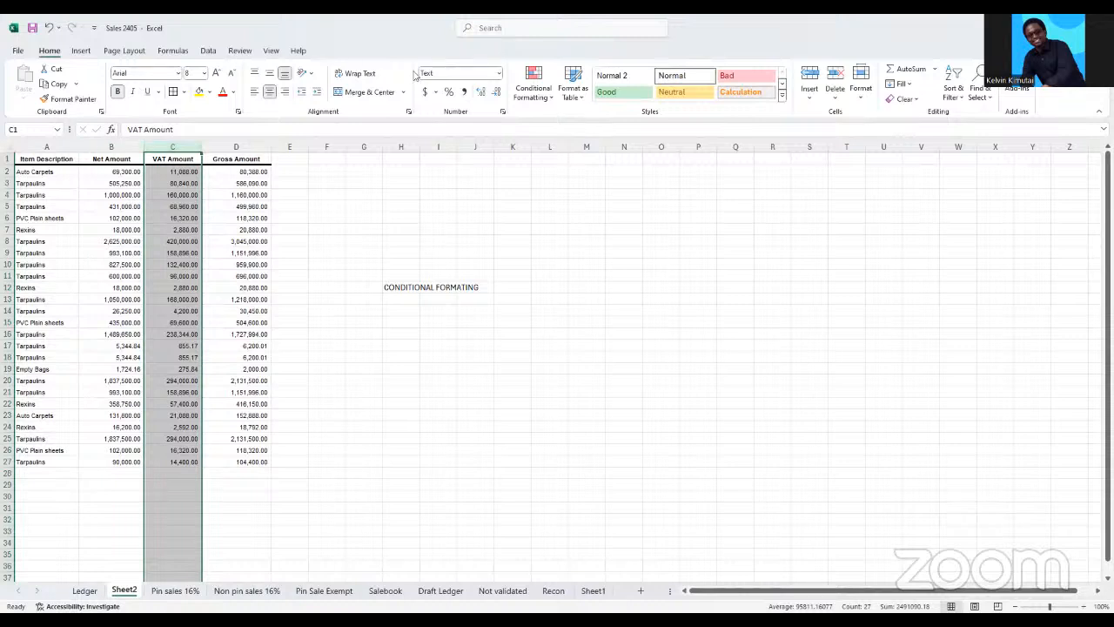
left_click(551, 102)
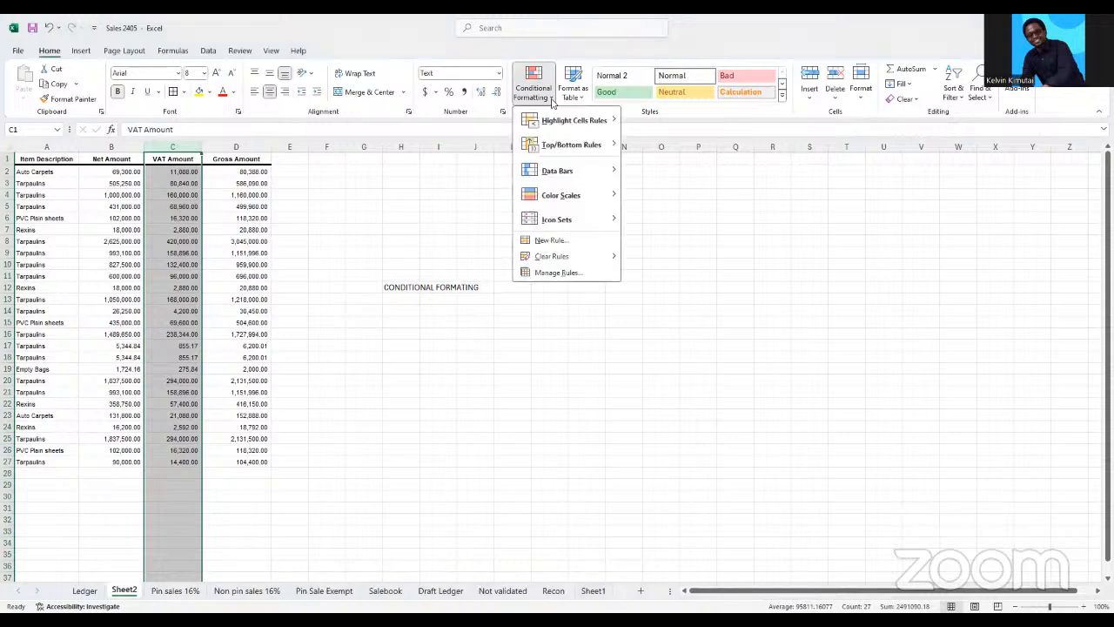
mouse_move(611, 121)
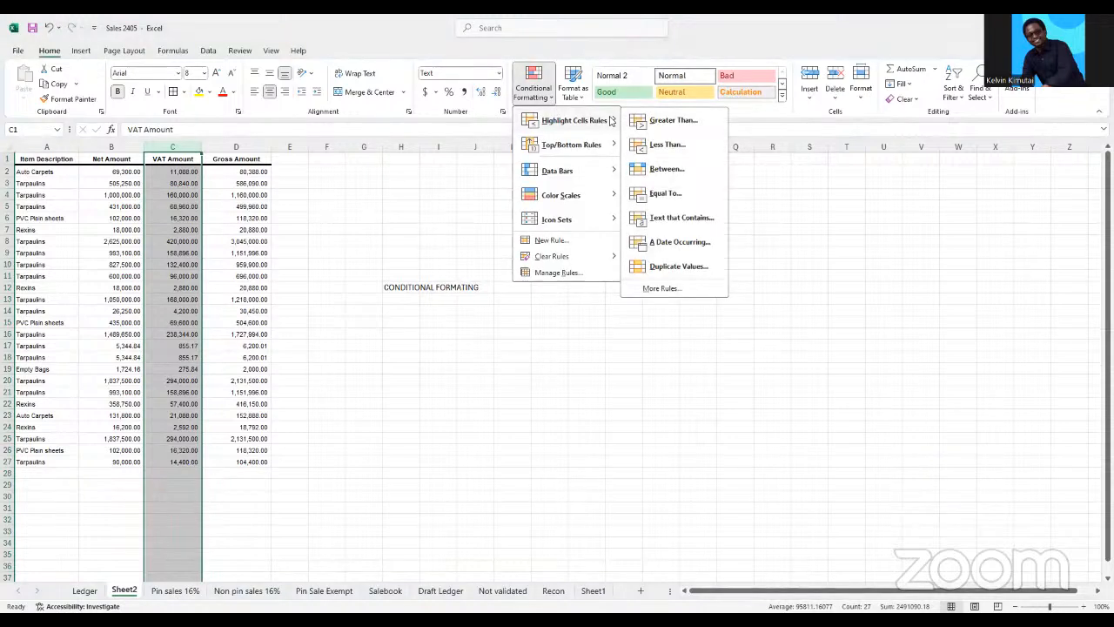
left_click(663, 268)
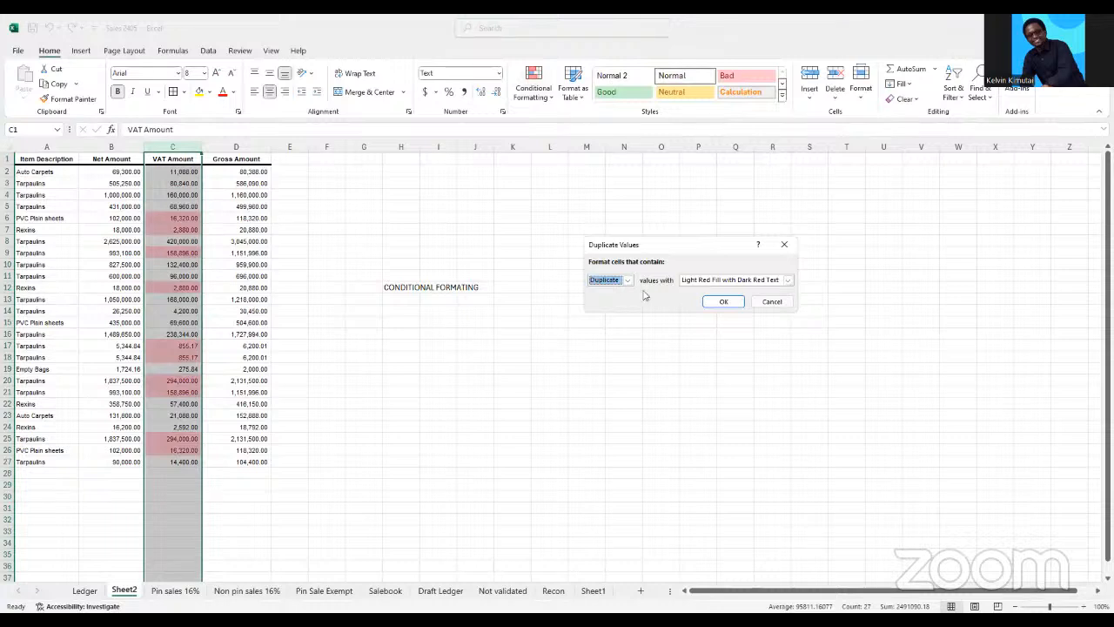
Choose a custom format for the duplicate VAT amounts and give it a red fill
left_click(788, 281)
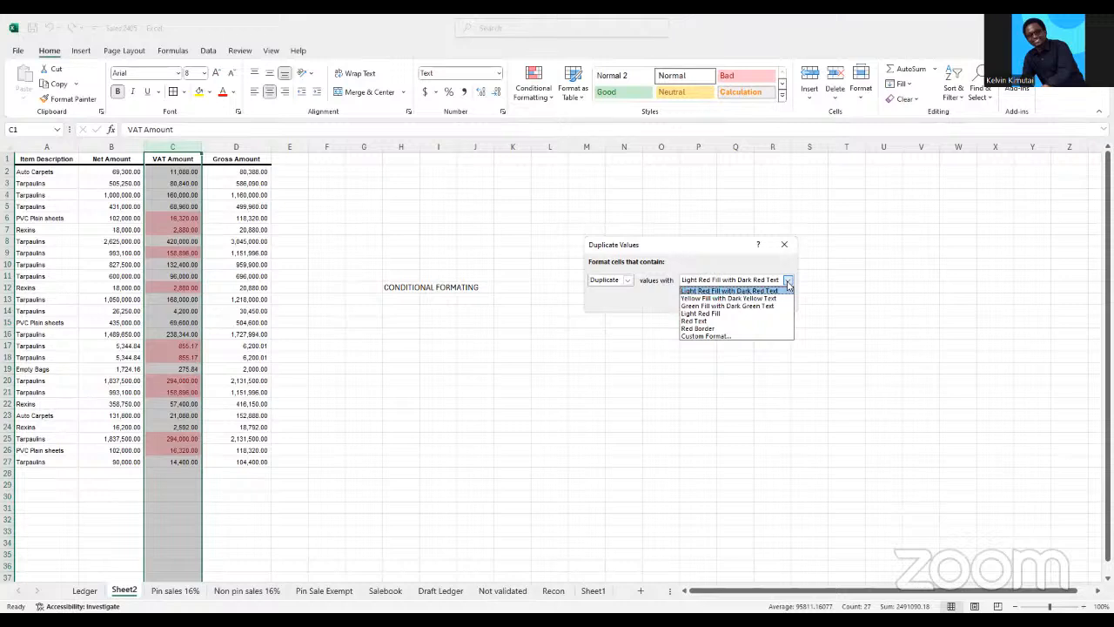
left_click(711, 337)
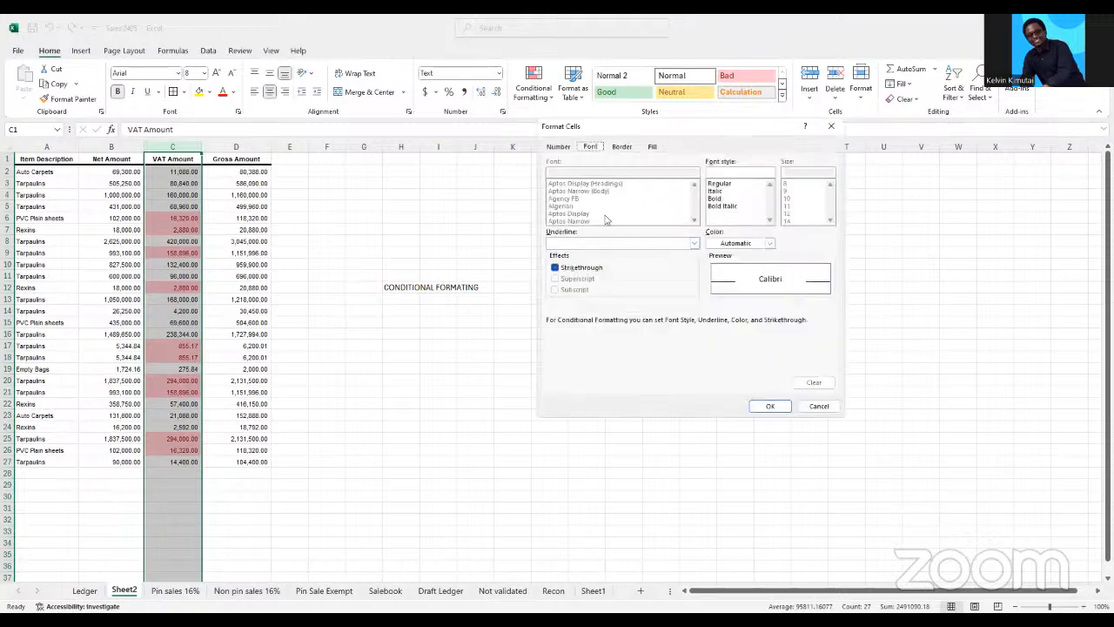
left_click(628, 149)
left_click(652, 149)
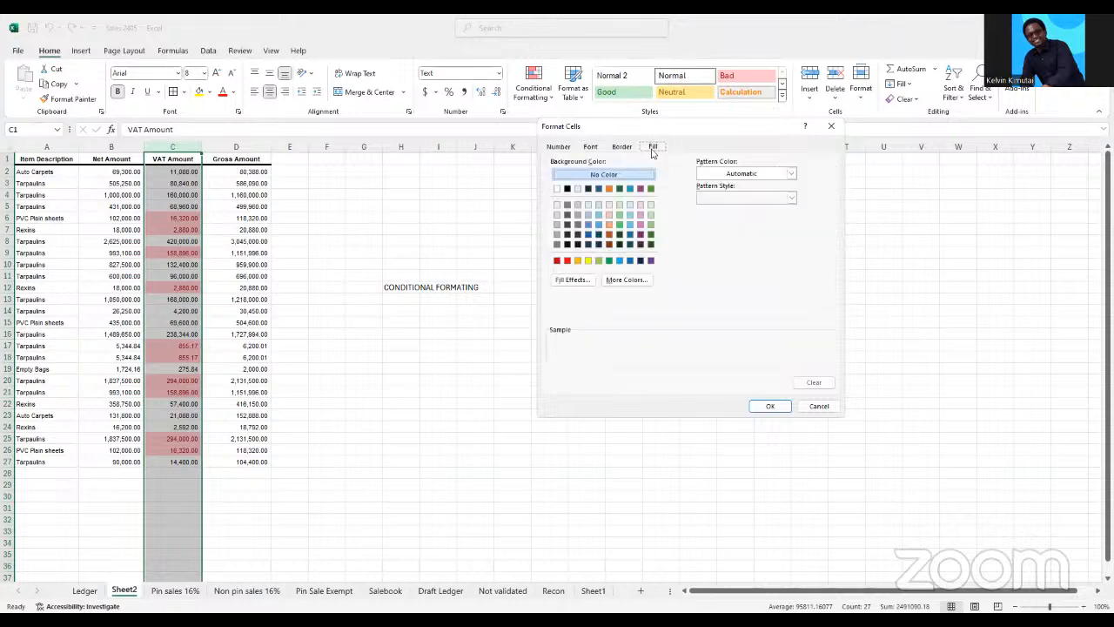
left_click(566, 261)
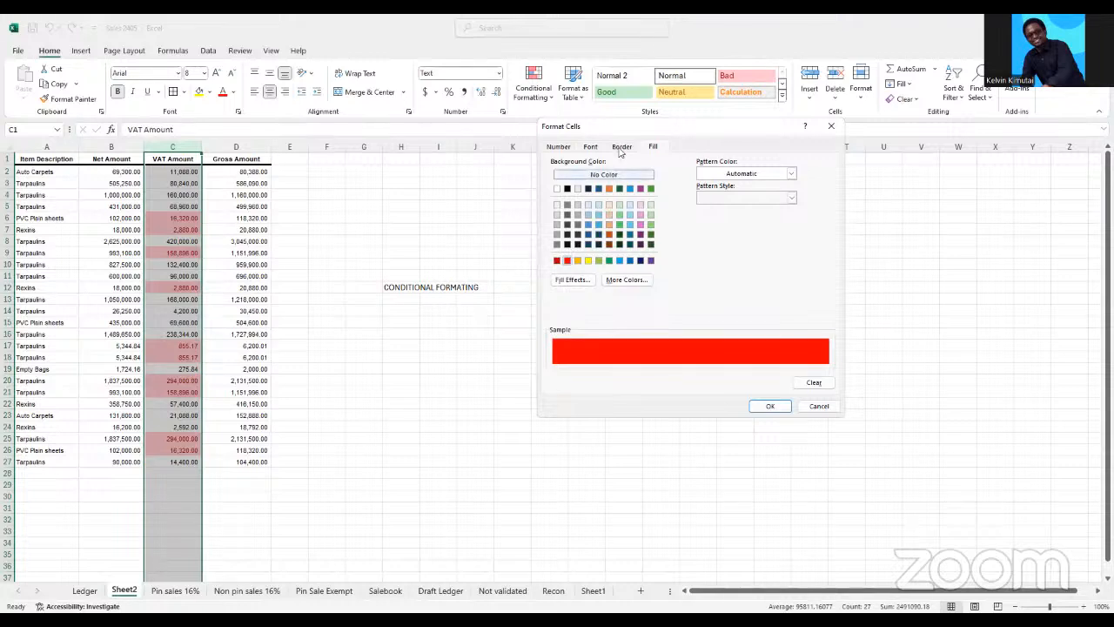
Set the custom format's font colour to red for the duplicate VAT amounts and accept the format
left_click(591, 148)
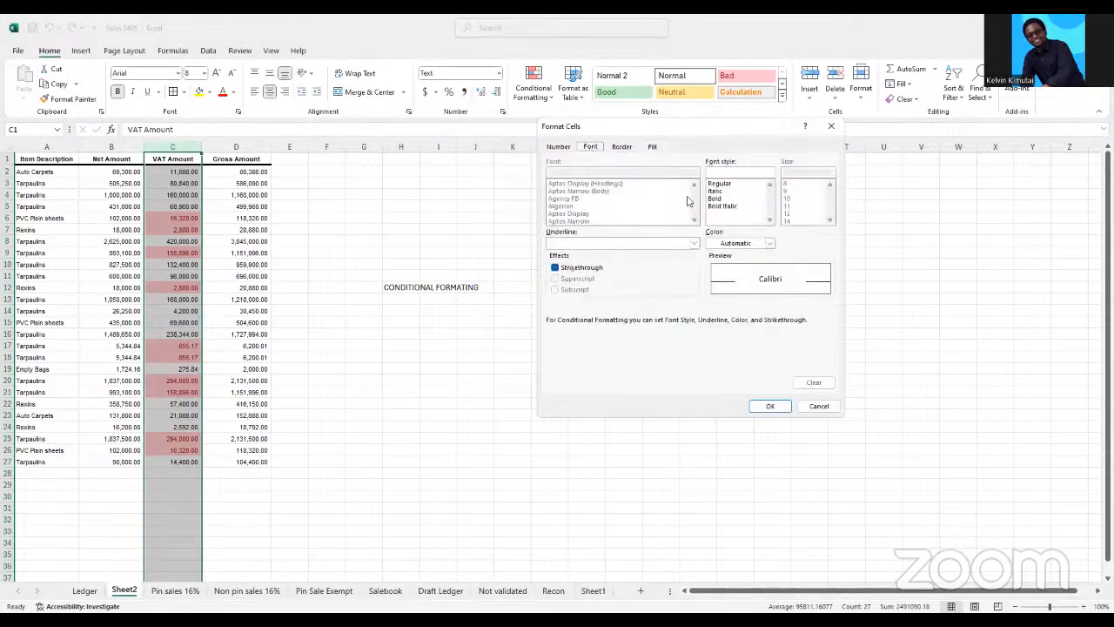
left_click(695, 244)
left_click(771, 243)
left_click(772, 244)
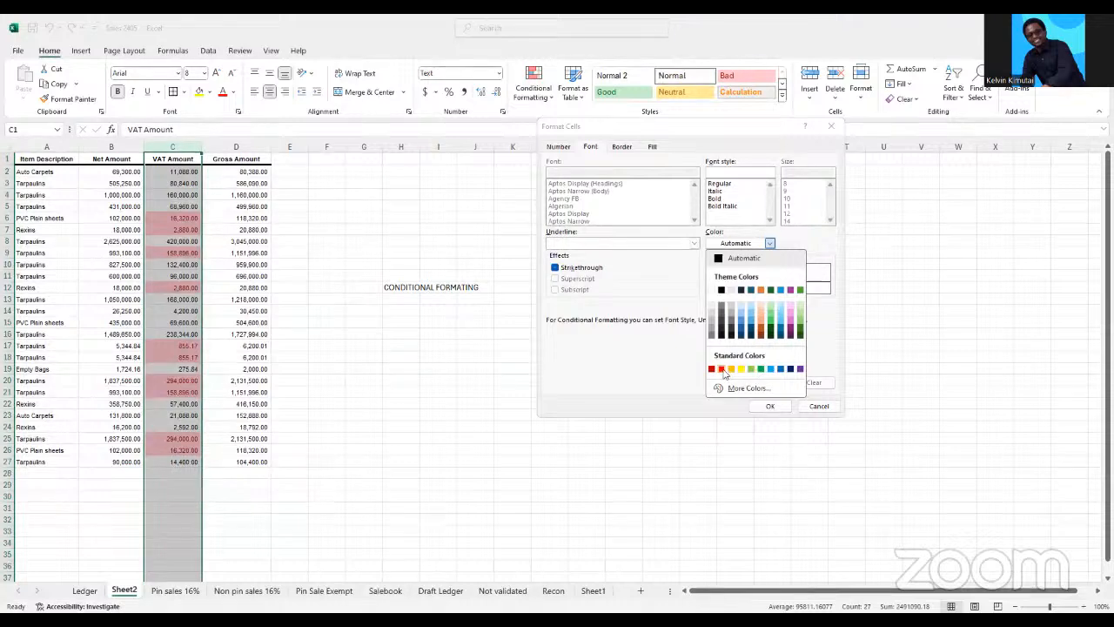
left_click(722, 370)
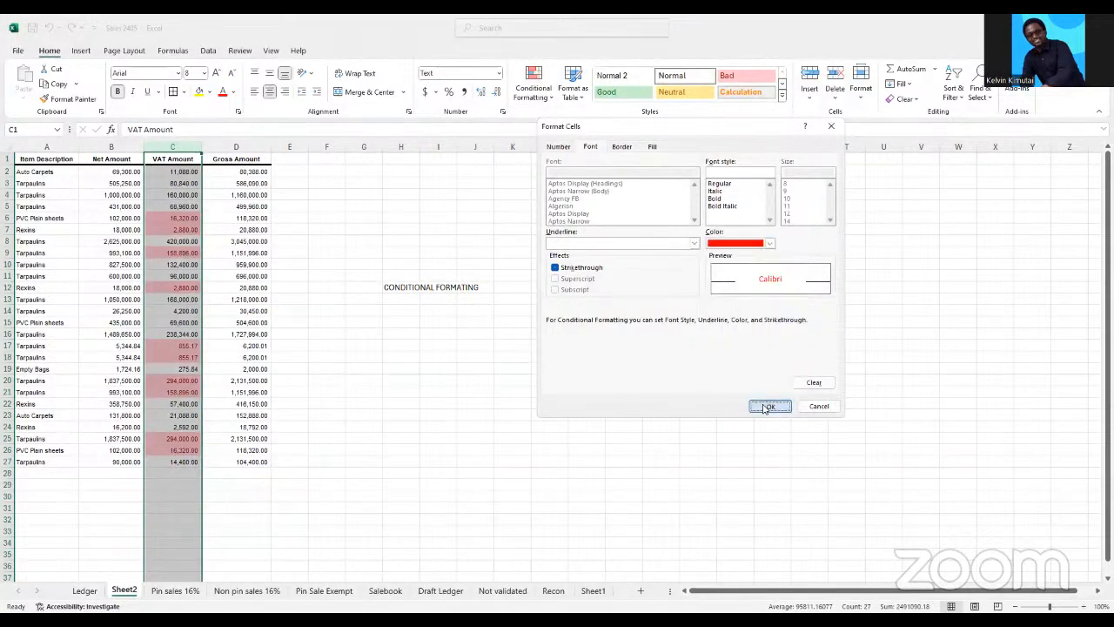
left_click(766, 406)
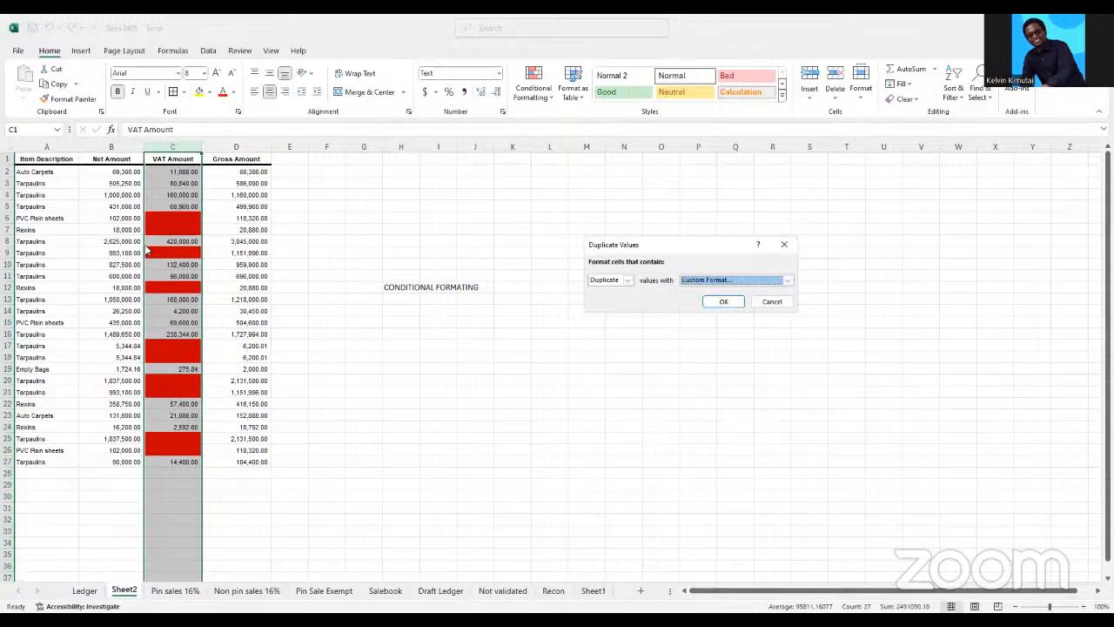
Use the preset Red Text format for duplicate VAT amounts and apply the rule
left_click(788, 281)
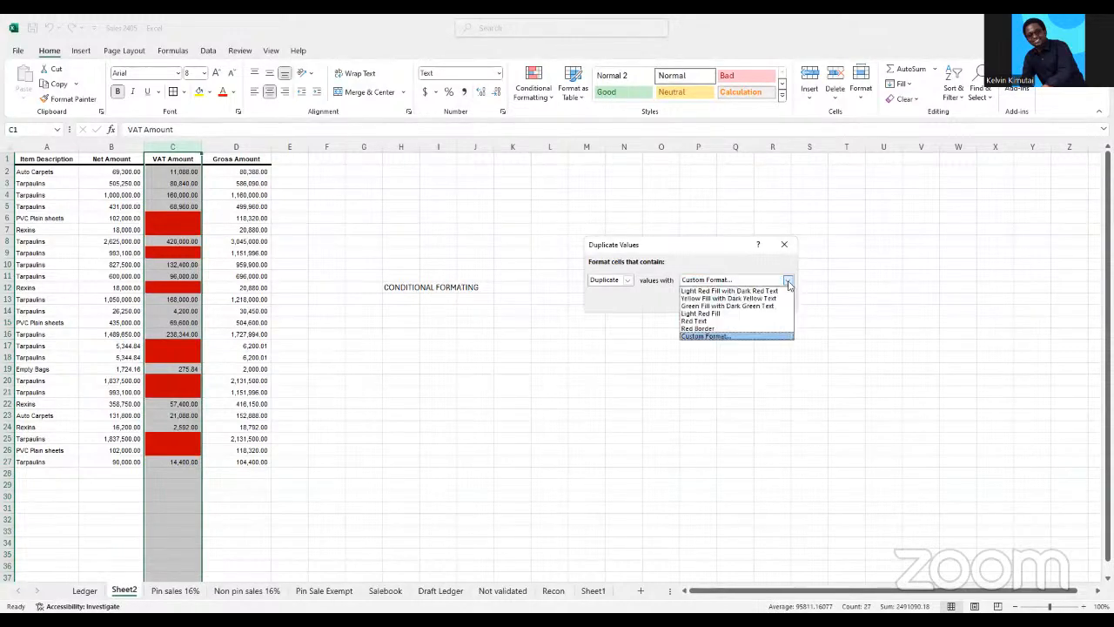
left_click(702, 322)
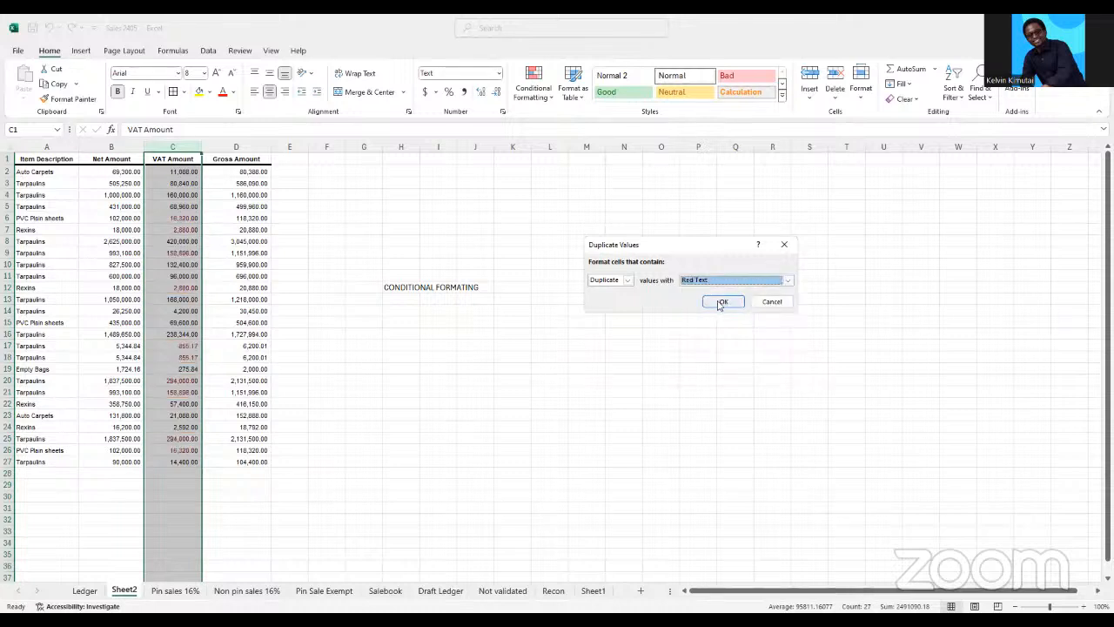
left_click(721, 302)
left_click(336, 369)
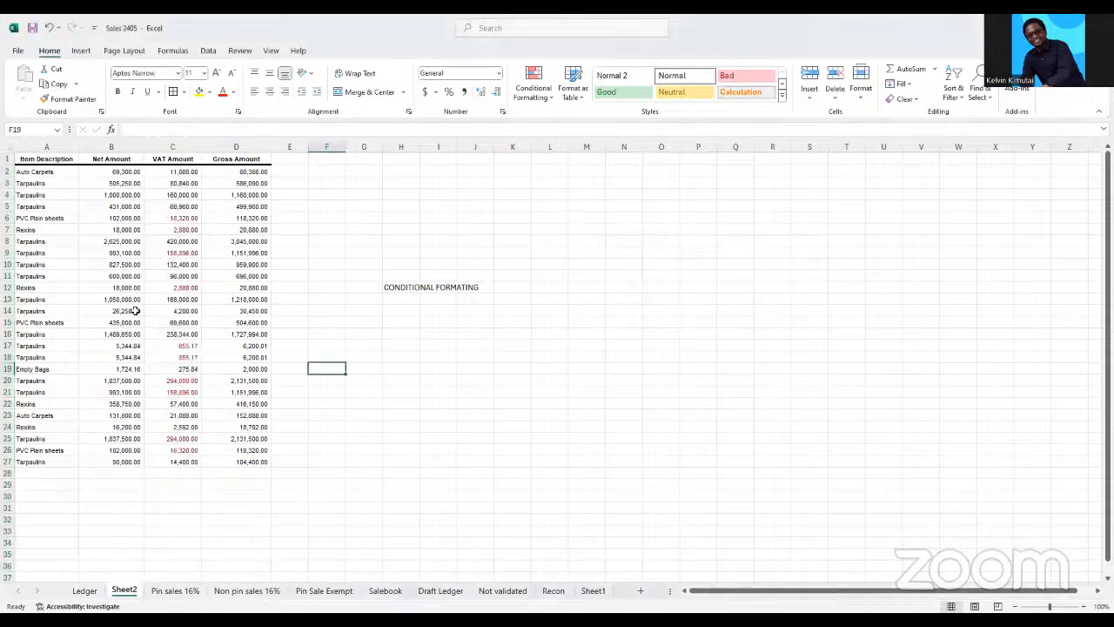
Compare the flagged duplicates in the VAT Amount column and enter 2,880 in cell C28 below the list
left_click(173, 218)
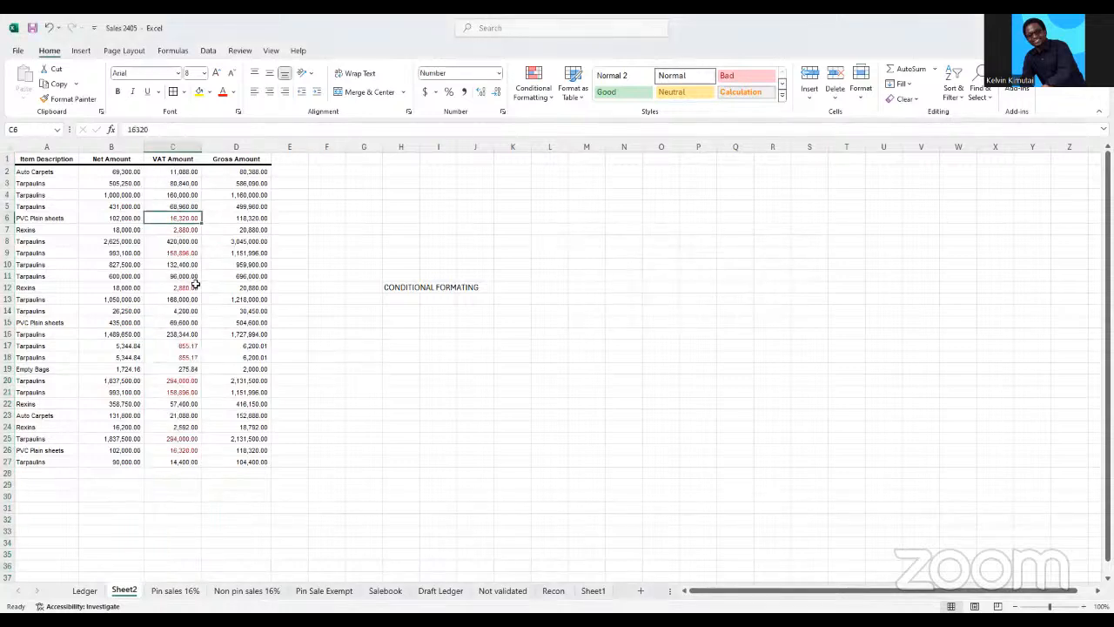
left_click(181, 287)
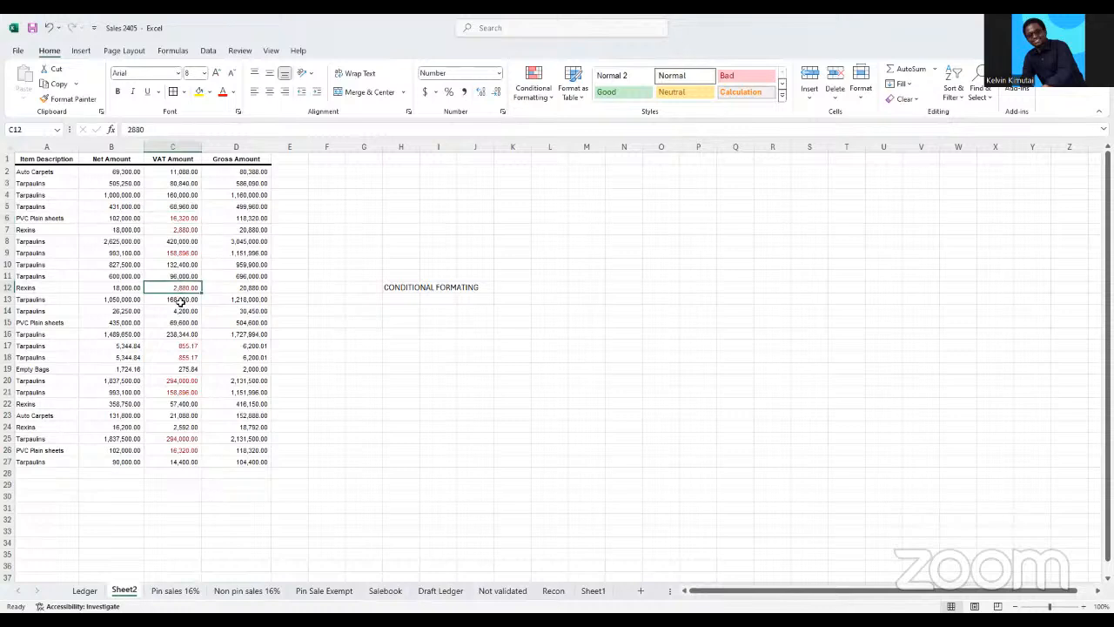
left_click(177, 230)
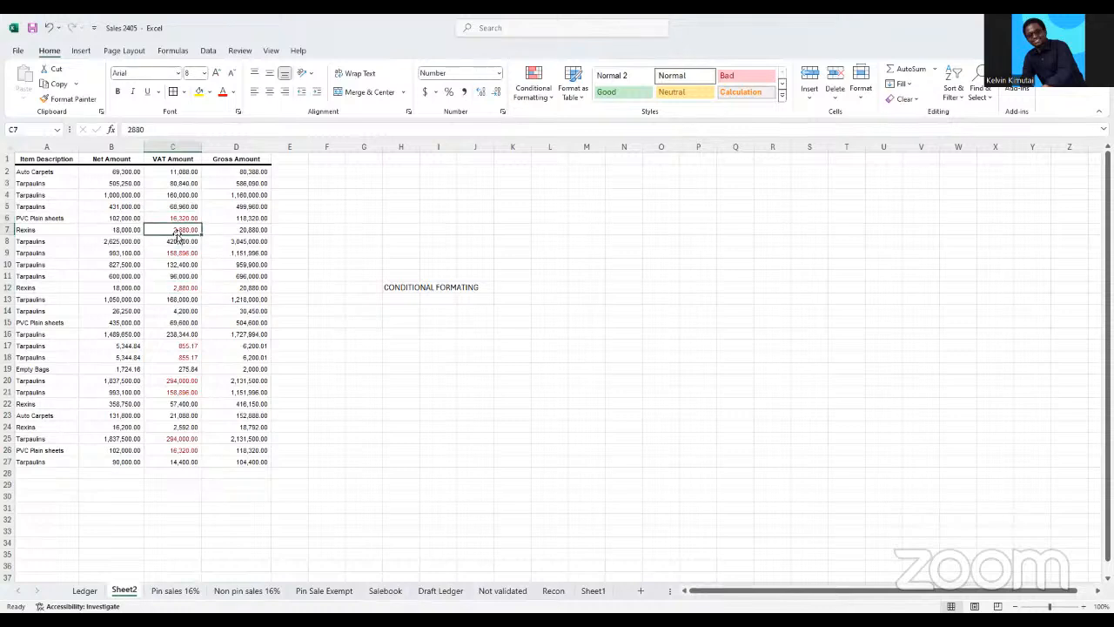
left_click(189, 473)
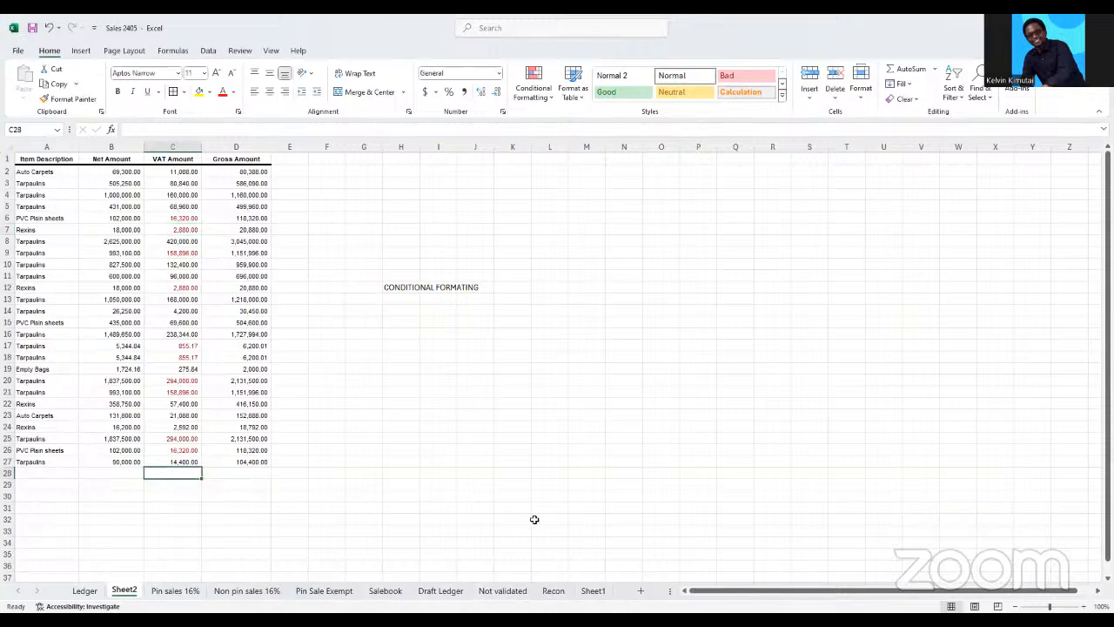
type("2,")
type("880")
key("Return")
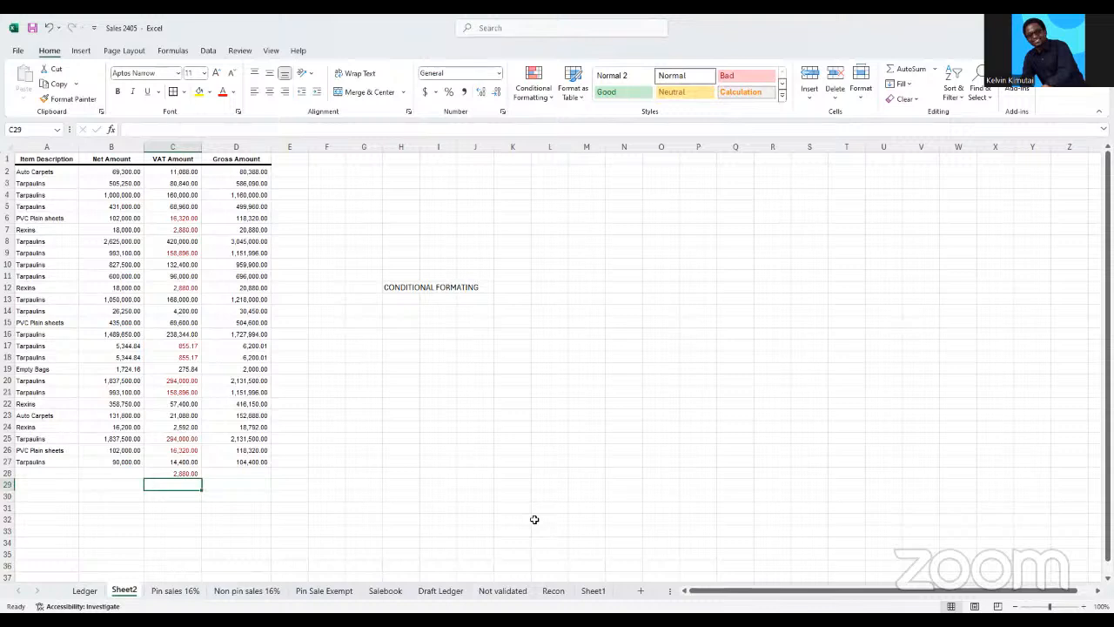
Clear the conditional formatting rules from the whole VAT Amount column C
left_click(366, 275)
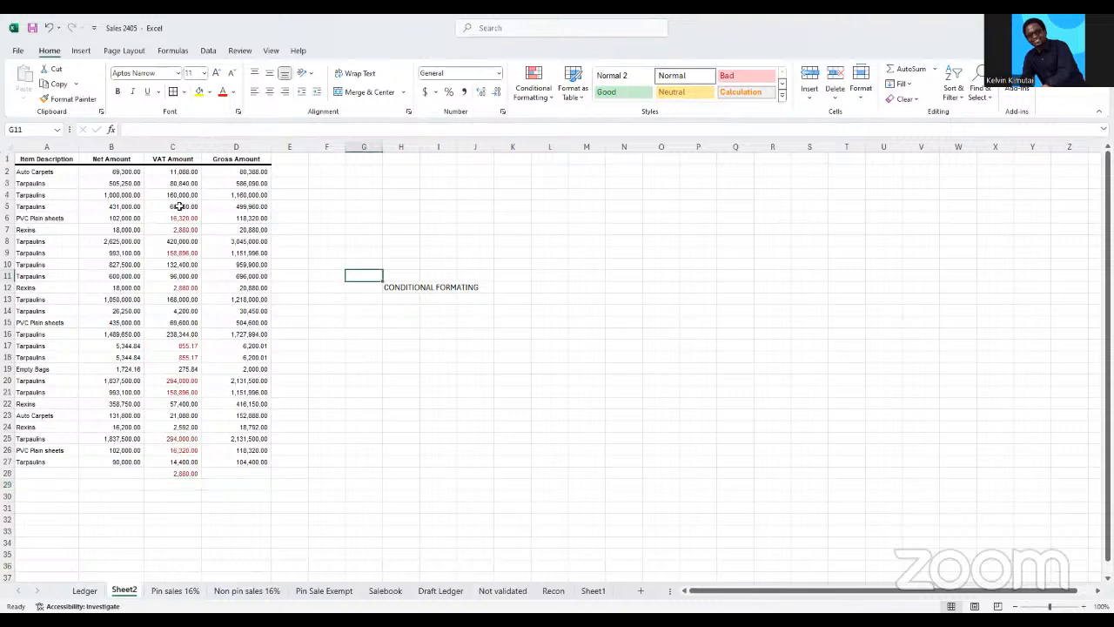
left_click(184, 144)
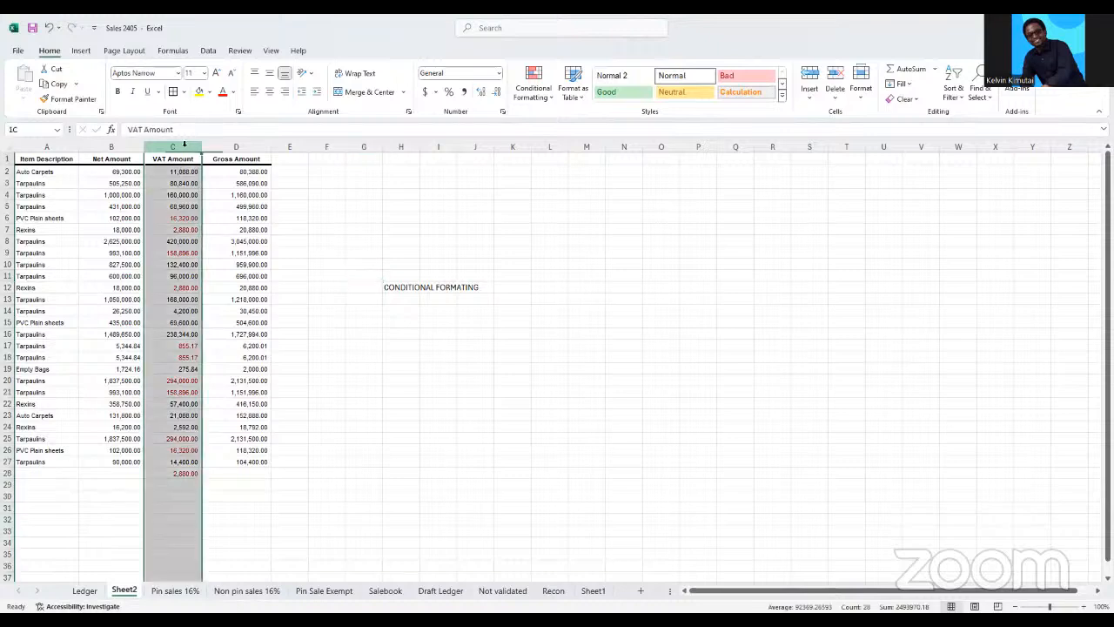
left_click(550, 102)
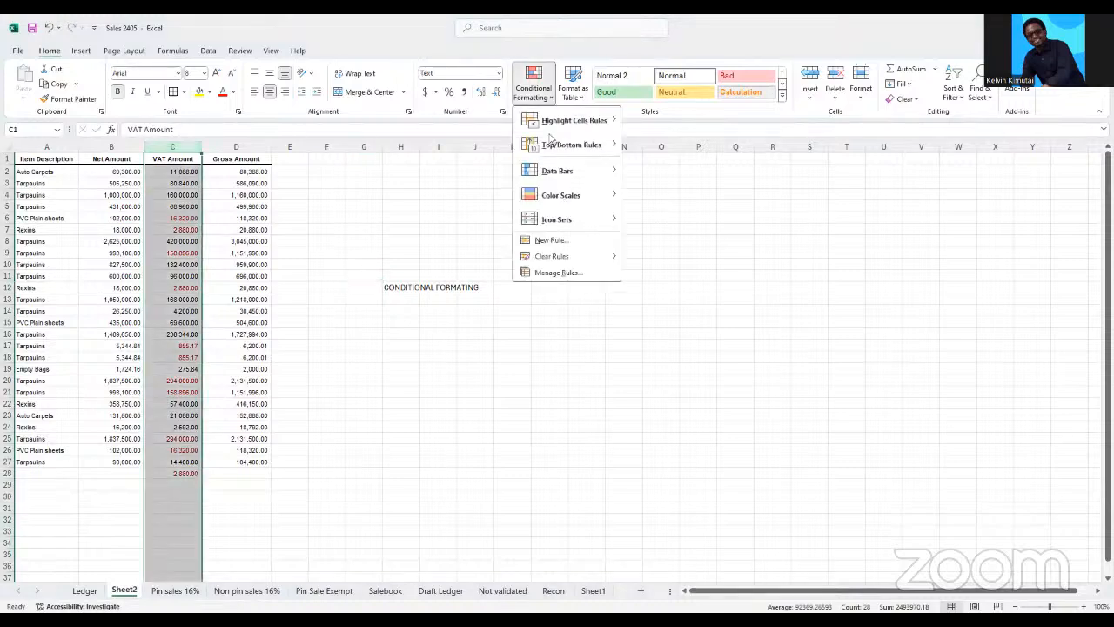
mouse_move(558, 261)
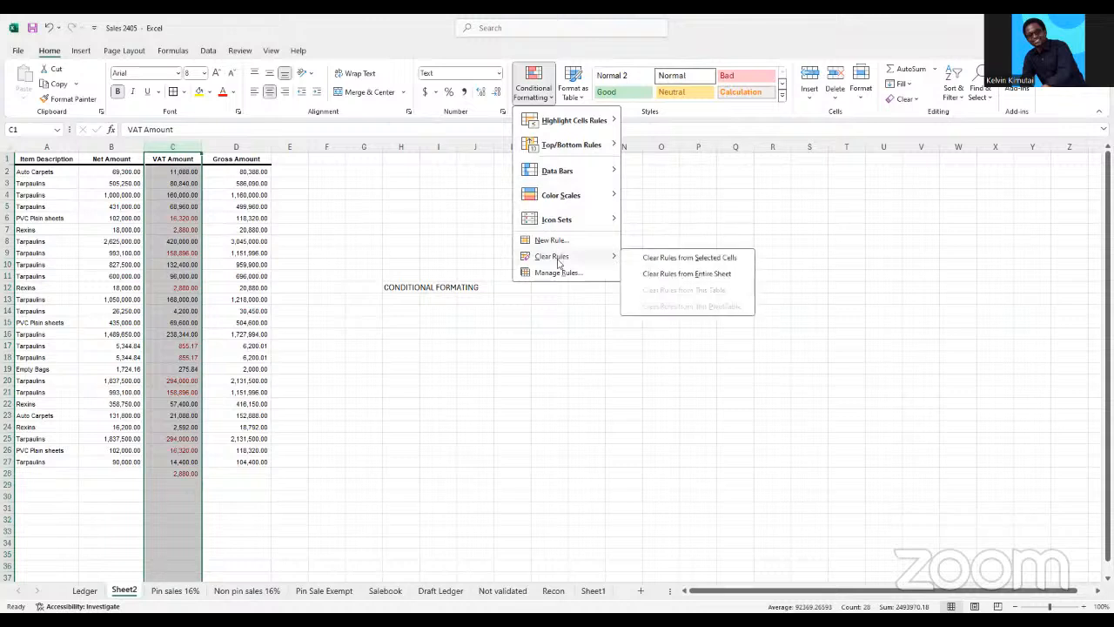
left_click(683, 258)
left_click(698, 264)
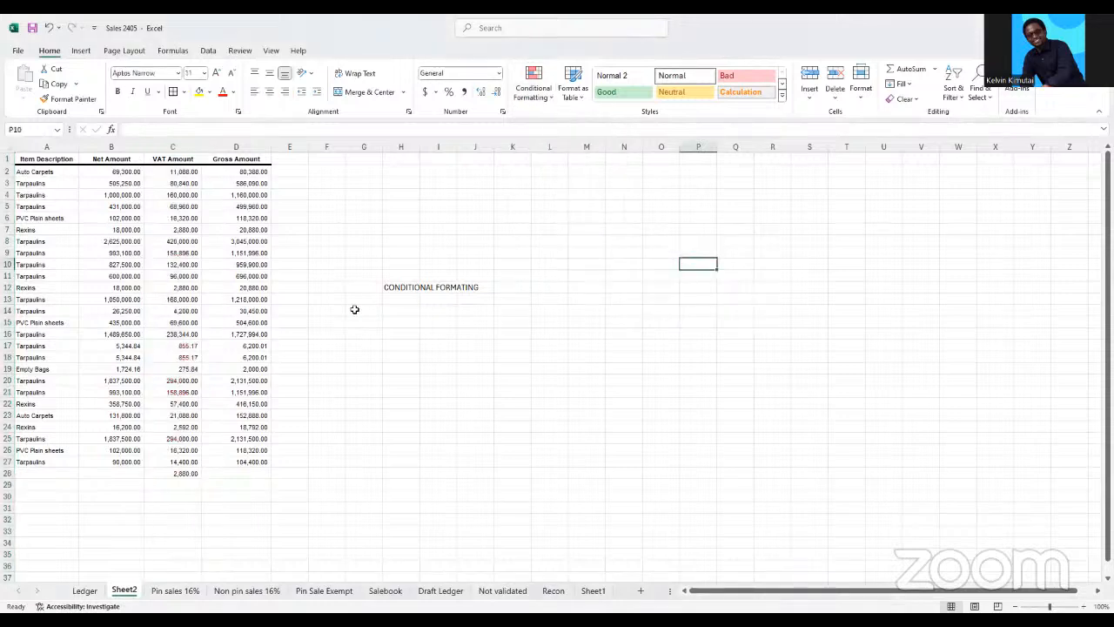
Insert four blank columns at column G, ahead of the CONDITIONAL FORMATING note
left_click(415, 288)
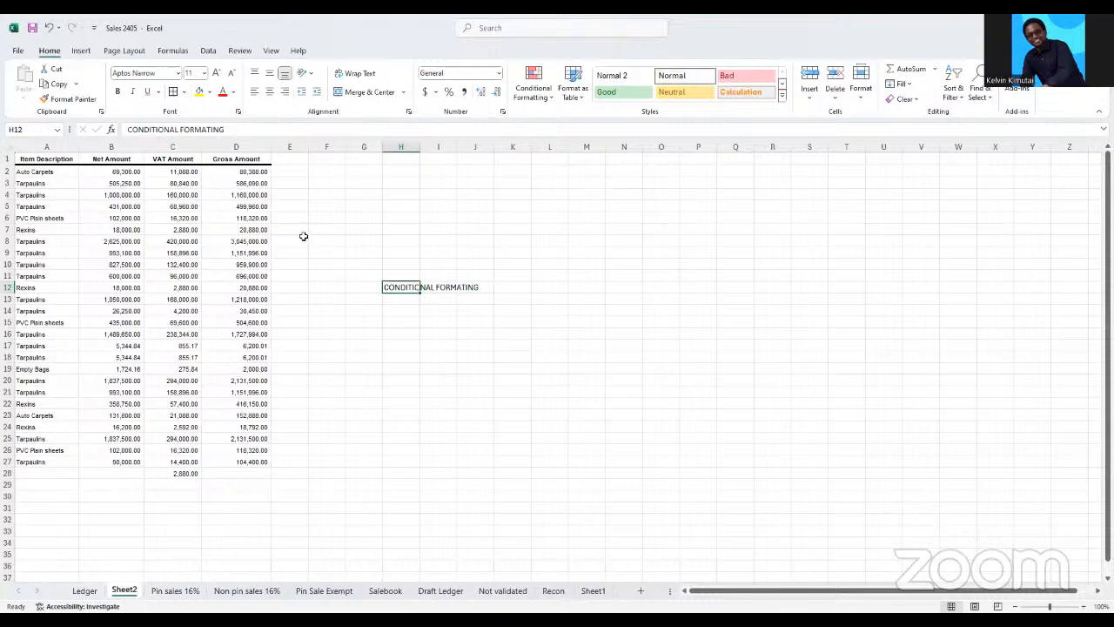
left_click(168, 228)
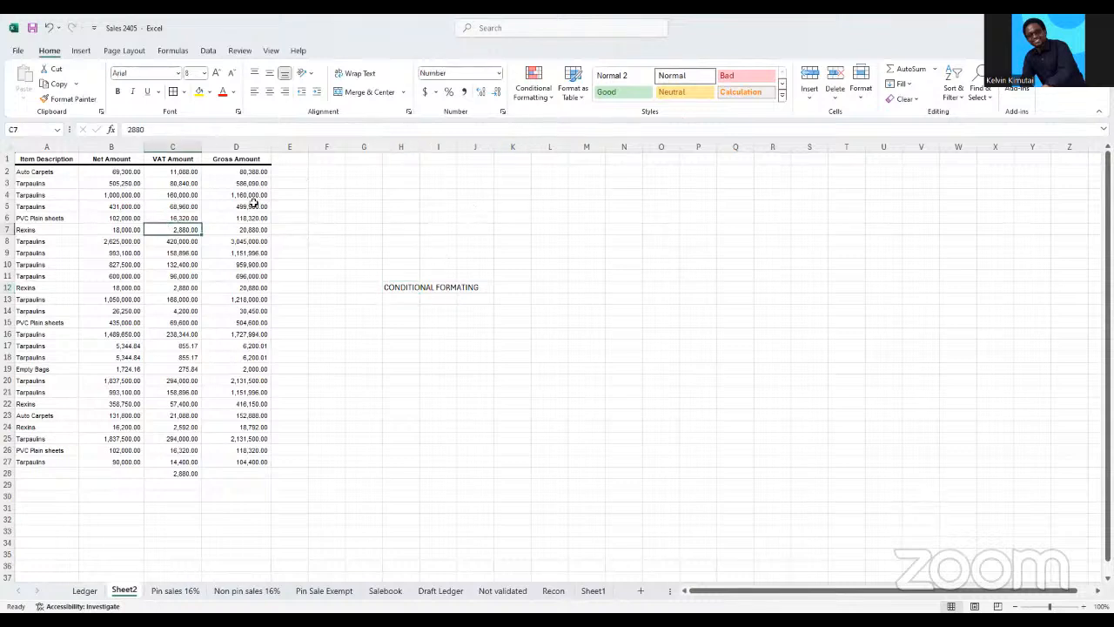
left_click(364, 147)
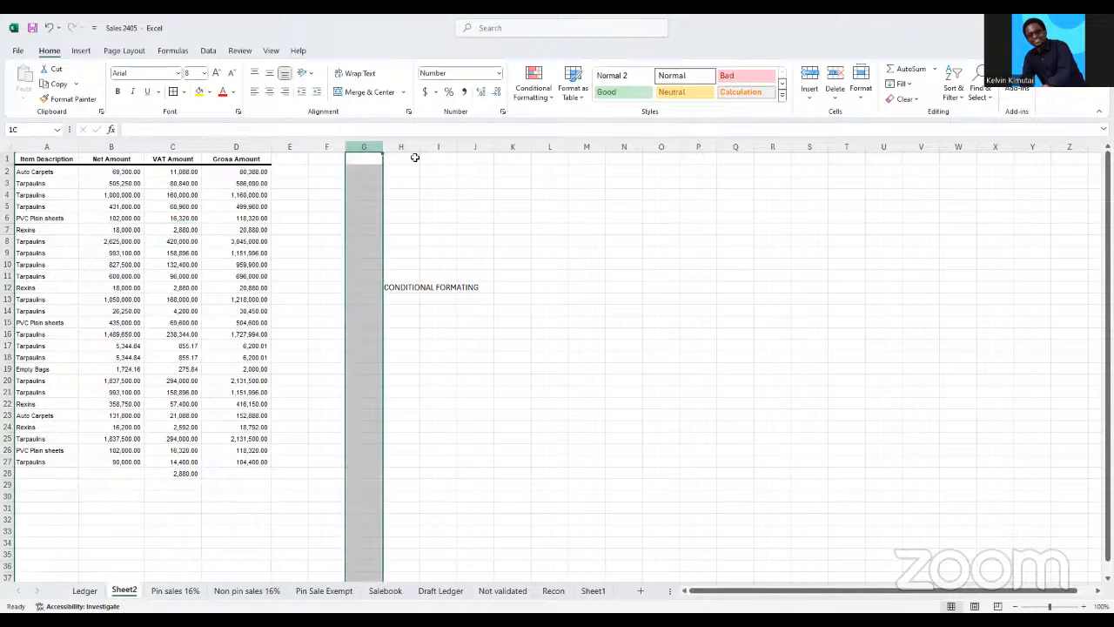
left_click(443, 285)
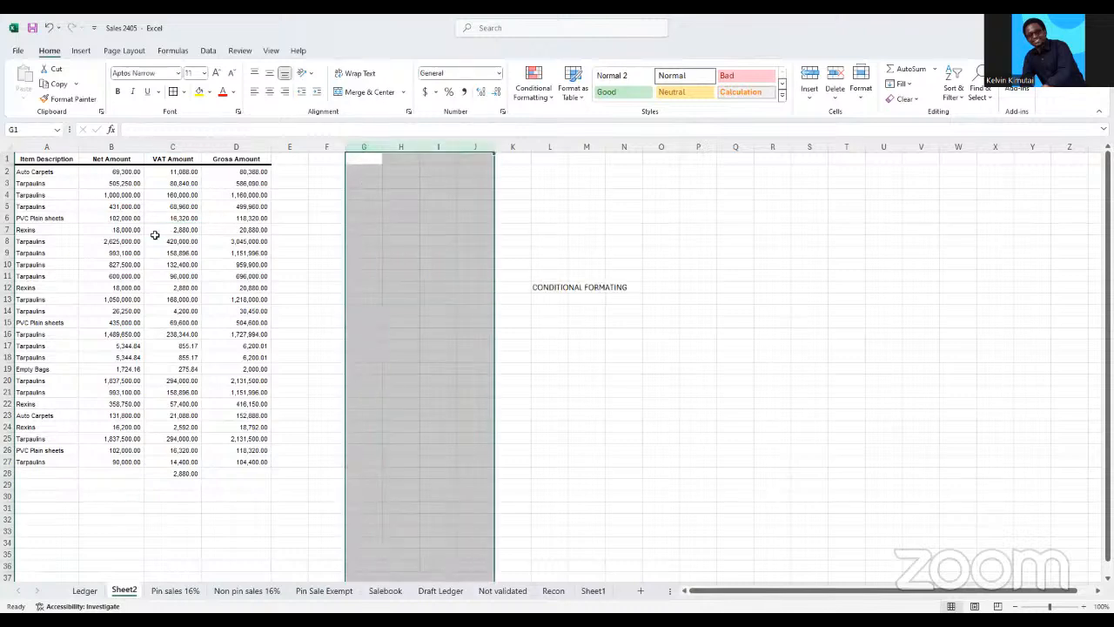
Highlight Gross Amount values in column D that are less than 1,523,500.00 with Light Red Fill
left_click_drag(25, 162, 245, 162)
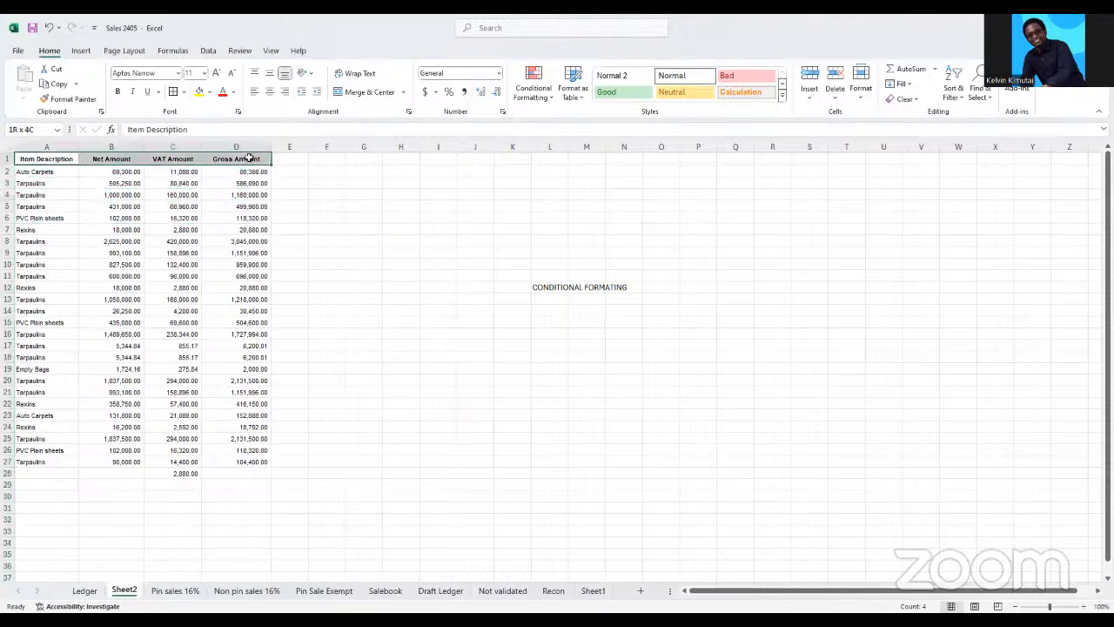
left_click(251, 141)
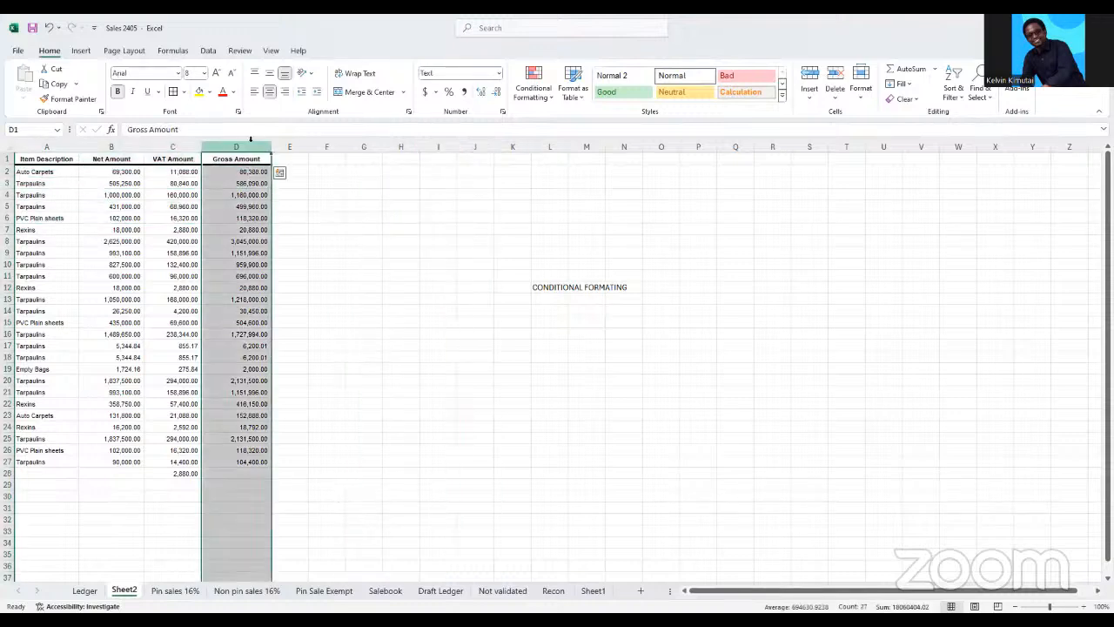
left_click(532, 87)
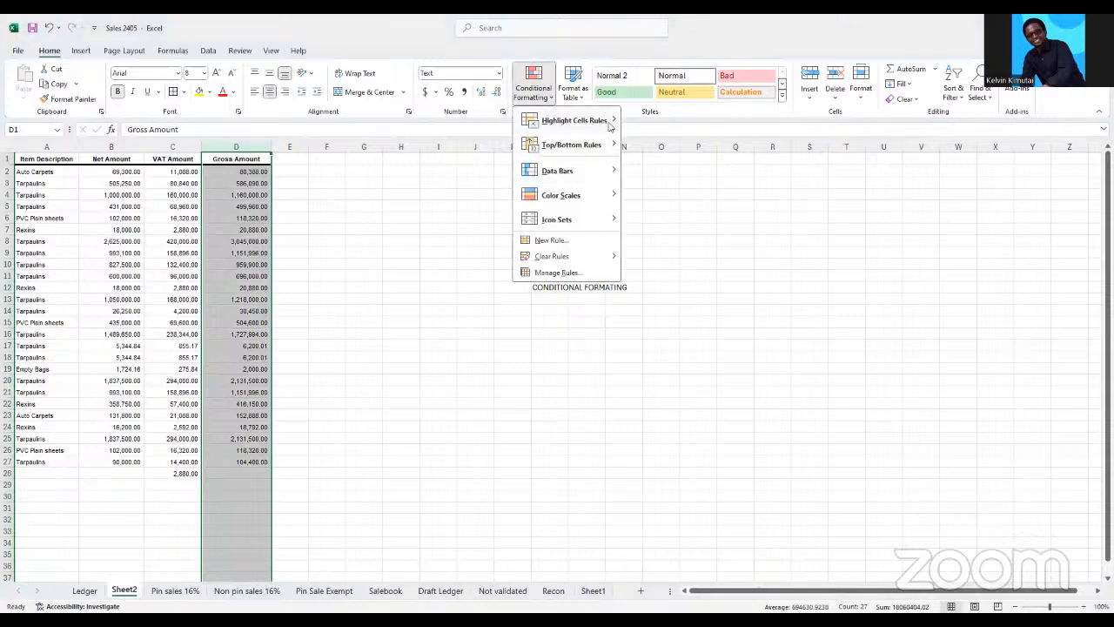
mouse_move(607, 123)
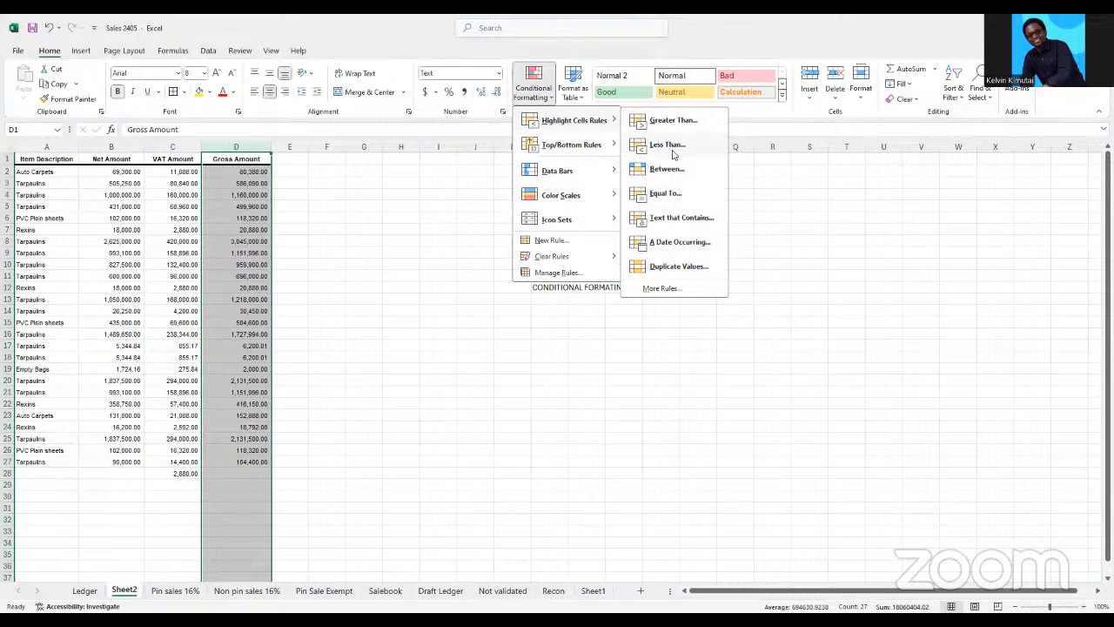
left_click(671, 146)
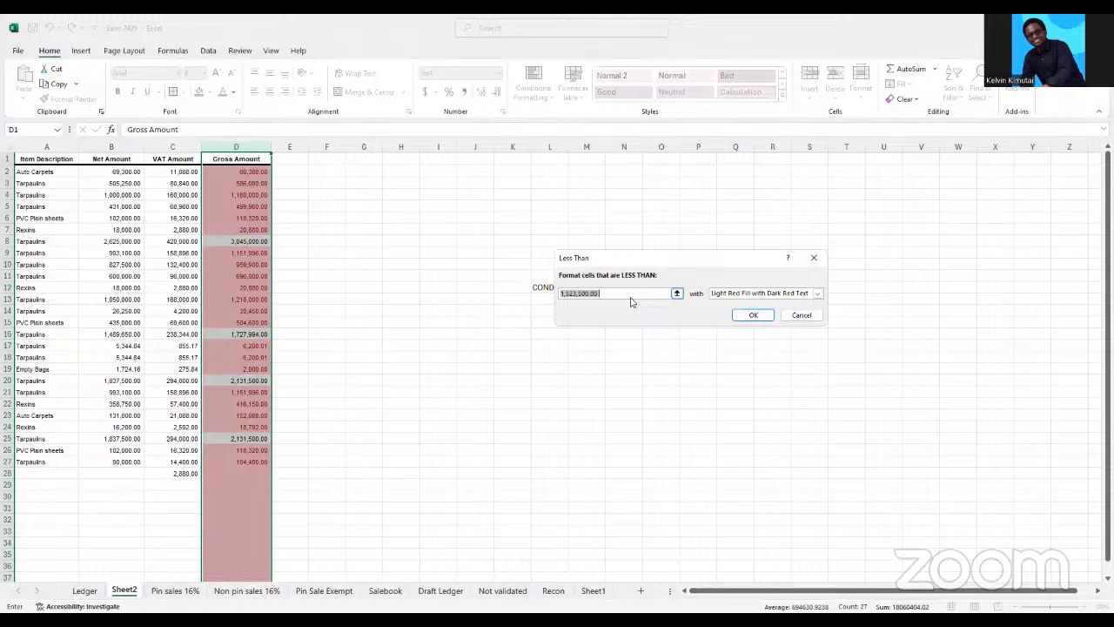
left_click(816, 295)
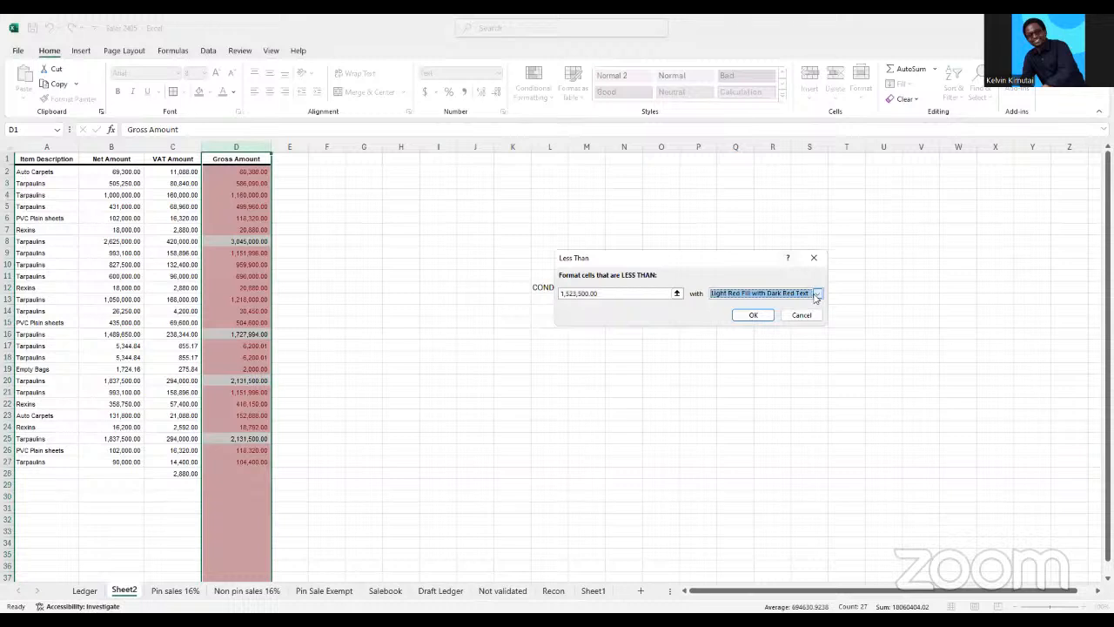
left_click(817, 296)
left_click(739, 327)
left_click(754, 315)
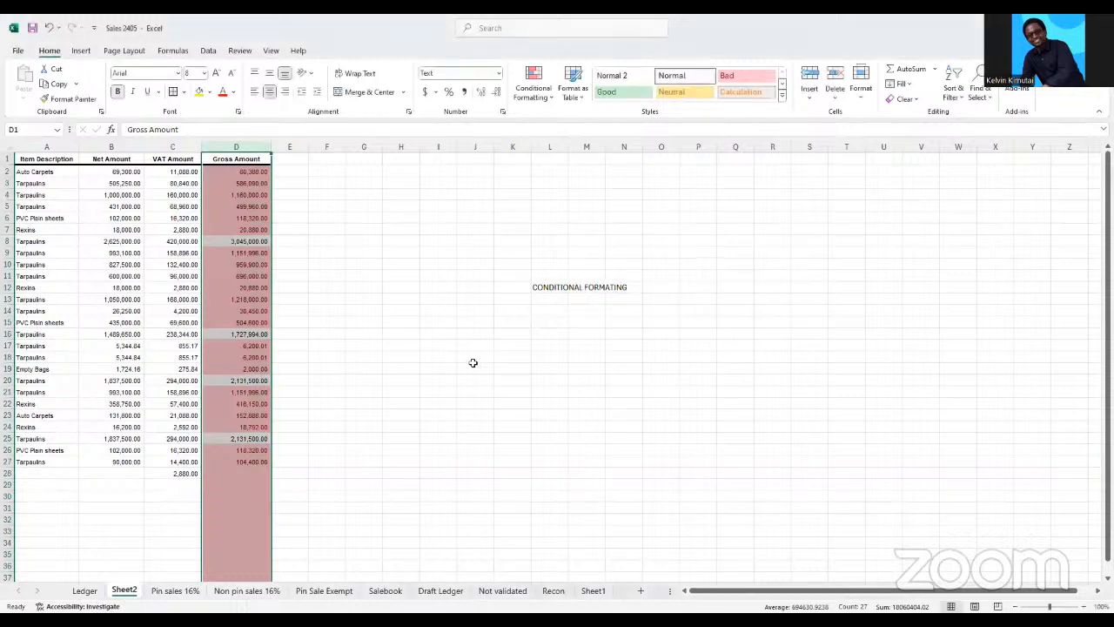
left_click(473, 367)
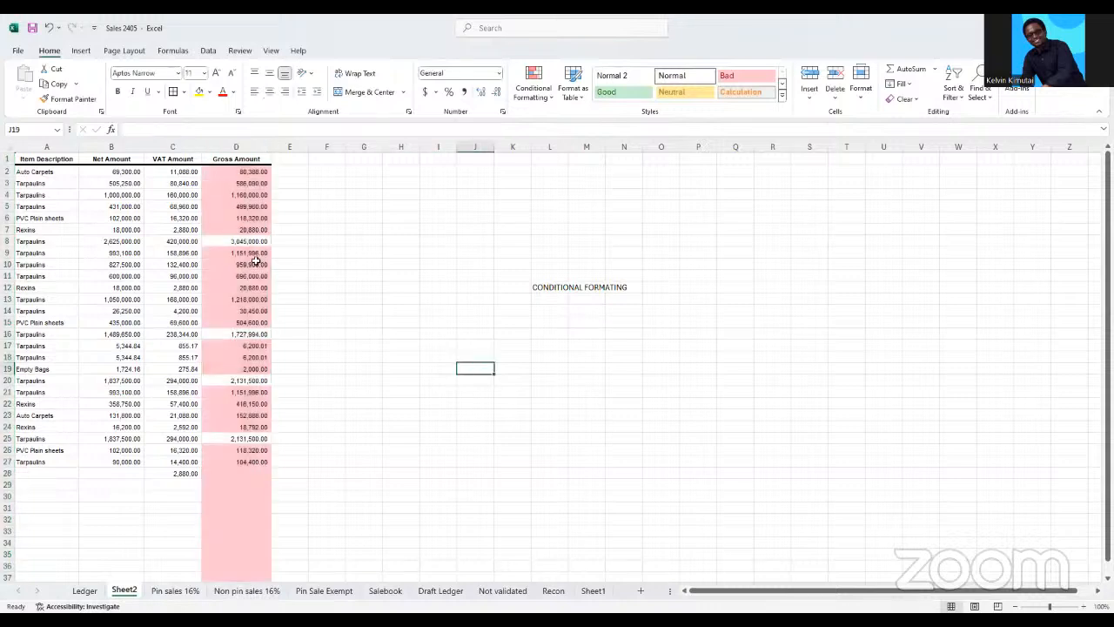
Undo the Less Than highlighting on the Gross Amount column
left_click_drag(249, 171, 270, 228)
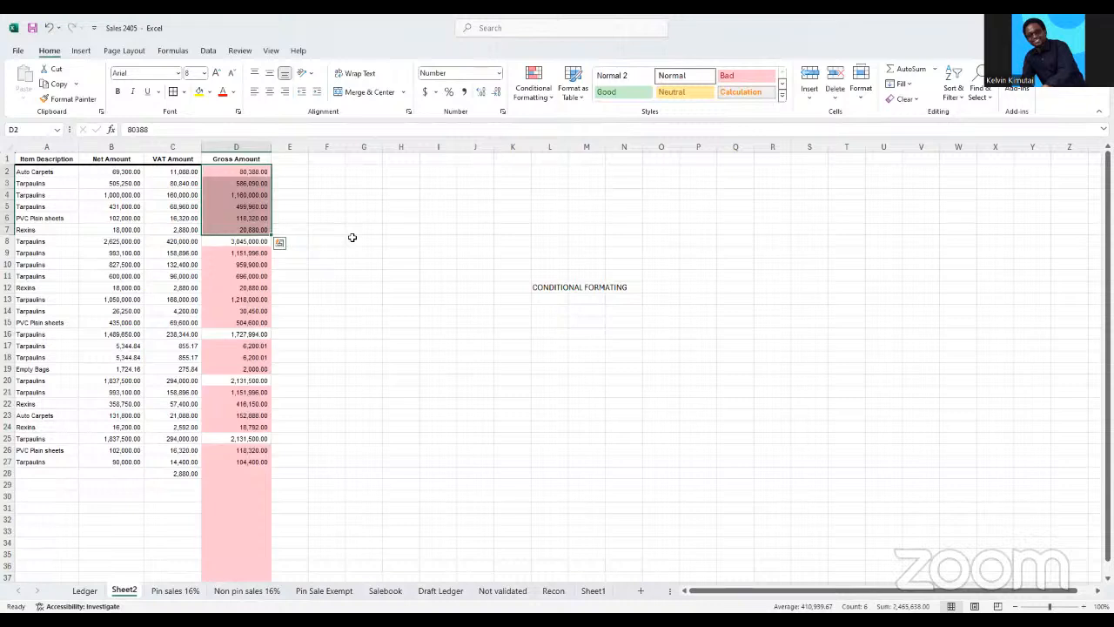
key("ctrl+space")
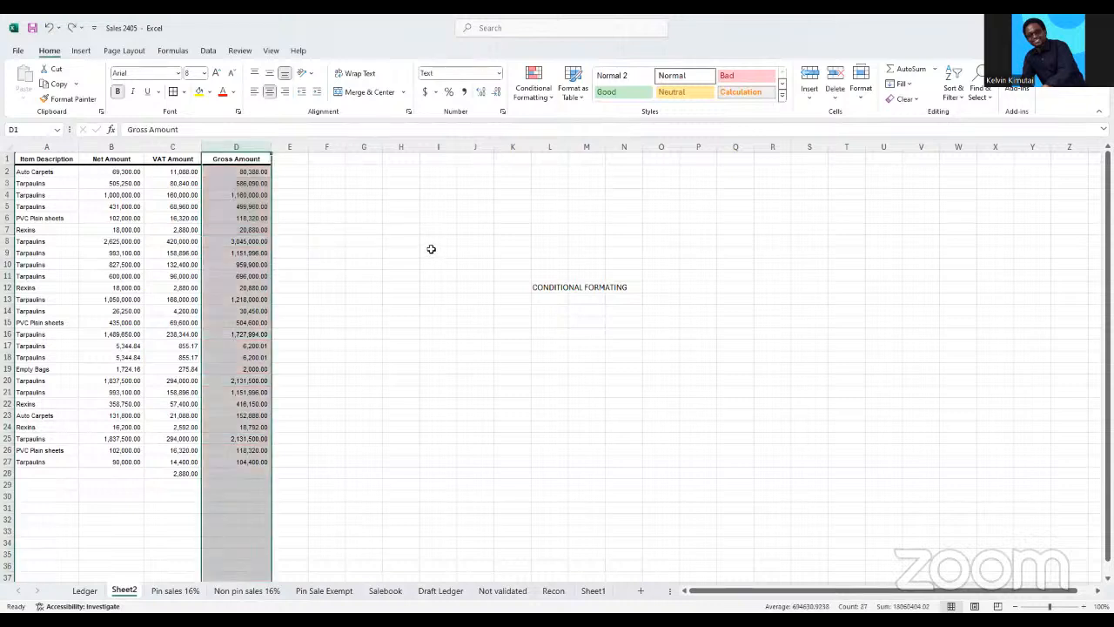
left_click(388, 191)
Enter the heading FORMULA in cell H3
left_click(396, 182)
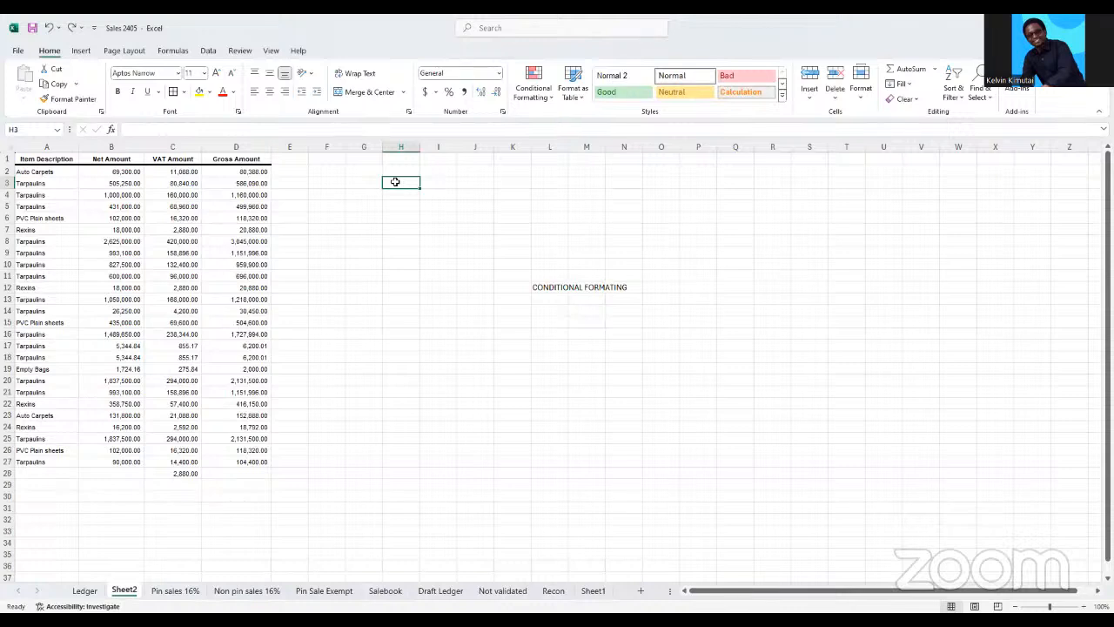
type("FORM")
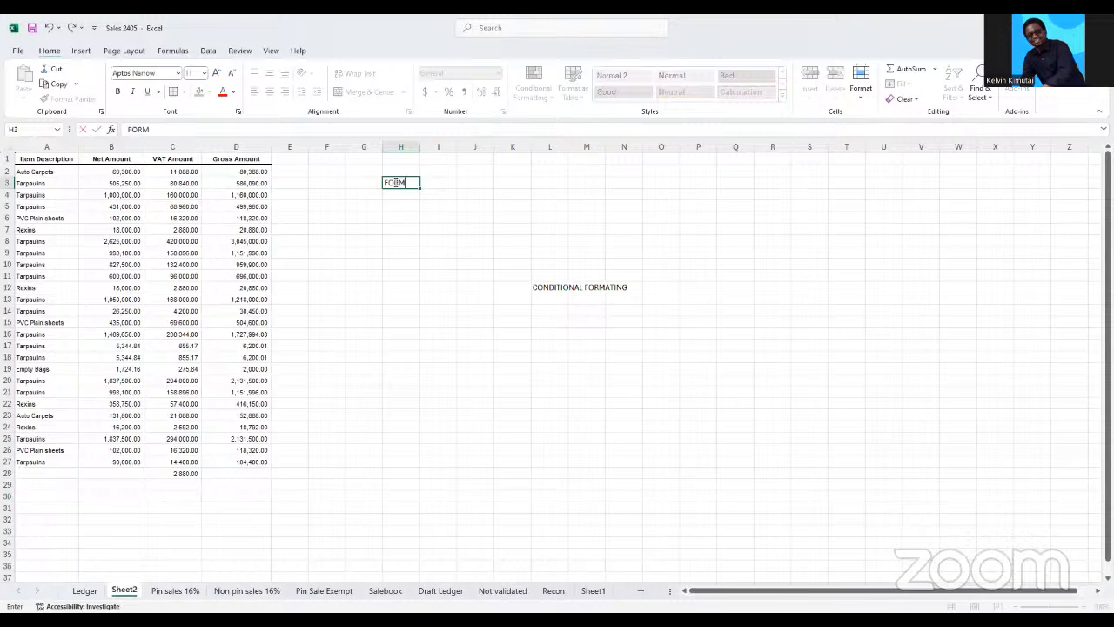
type("ULA")
left_click(393, 205)
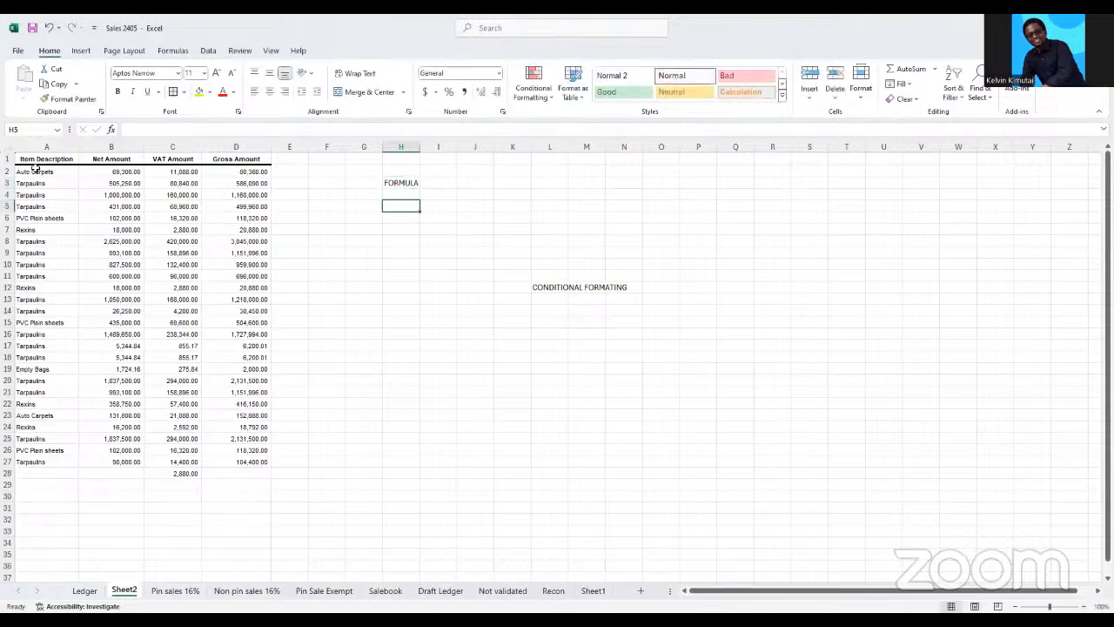
Widen column H slightly around the FORMULA heading and select cell H6 beneath it
left_click_drag(421, 146, 433, 146)
left_click(493, 182)
left_click(418, 182)
left_click(414, 218)
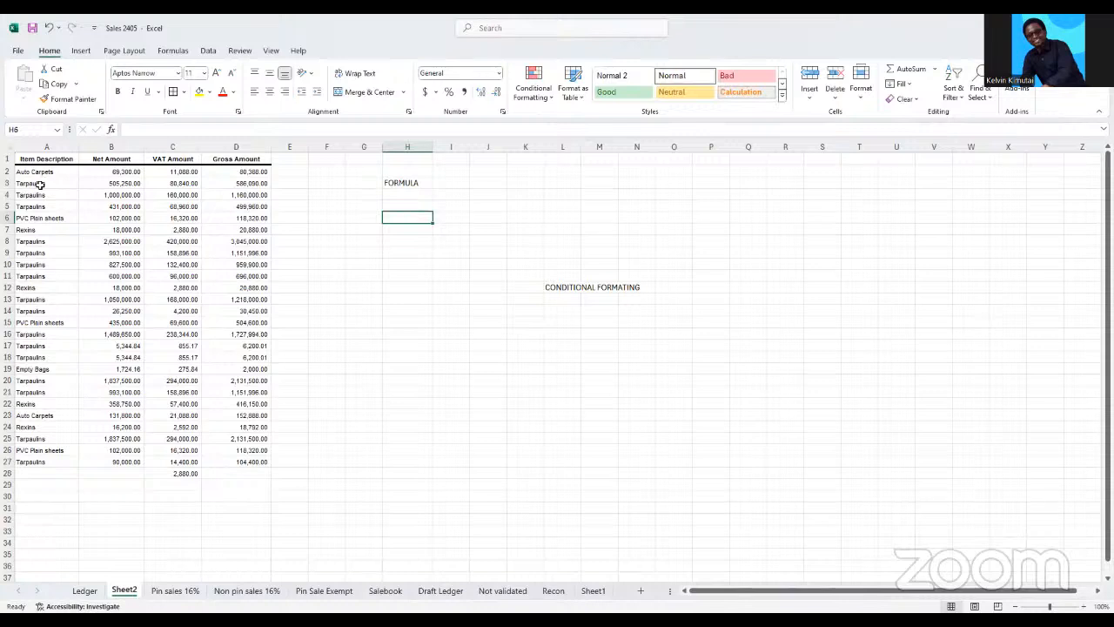
left_click(175, 172)
left_click(52, 174)
double_click(52, 174)
left_click_drag(52, 174, 52, 352)
left_click(350, 286)
left_click_drag(40, 175, 44, 426)
left_click(351, 297)
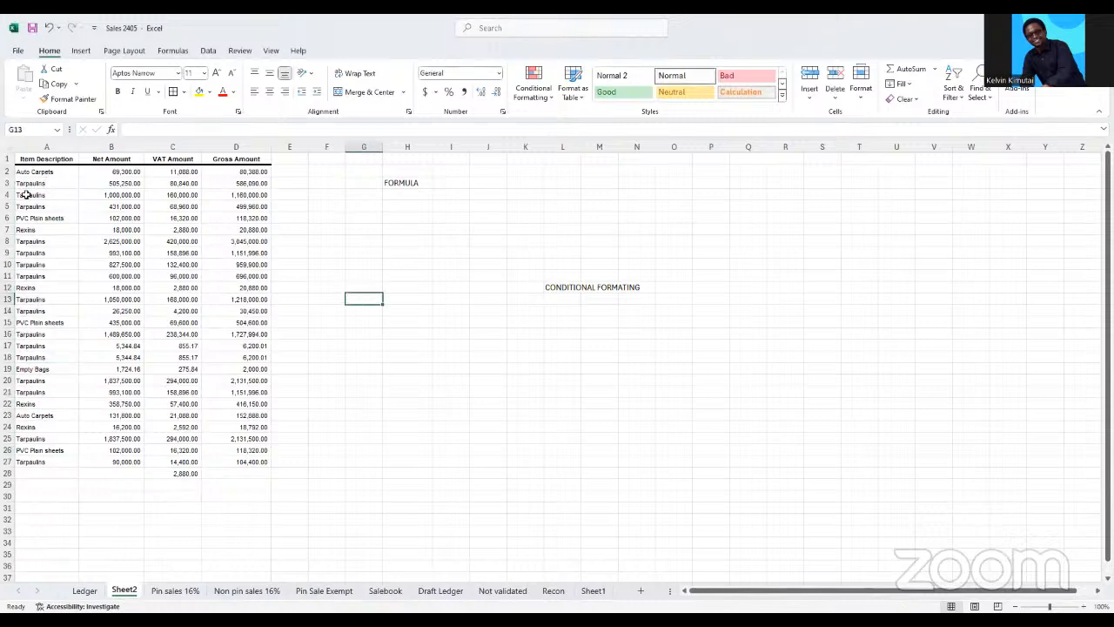
left_click_drag(25, 173, 245, 171)
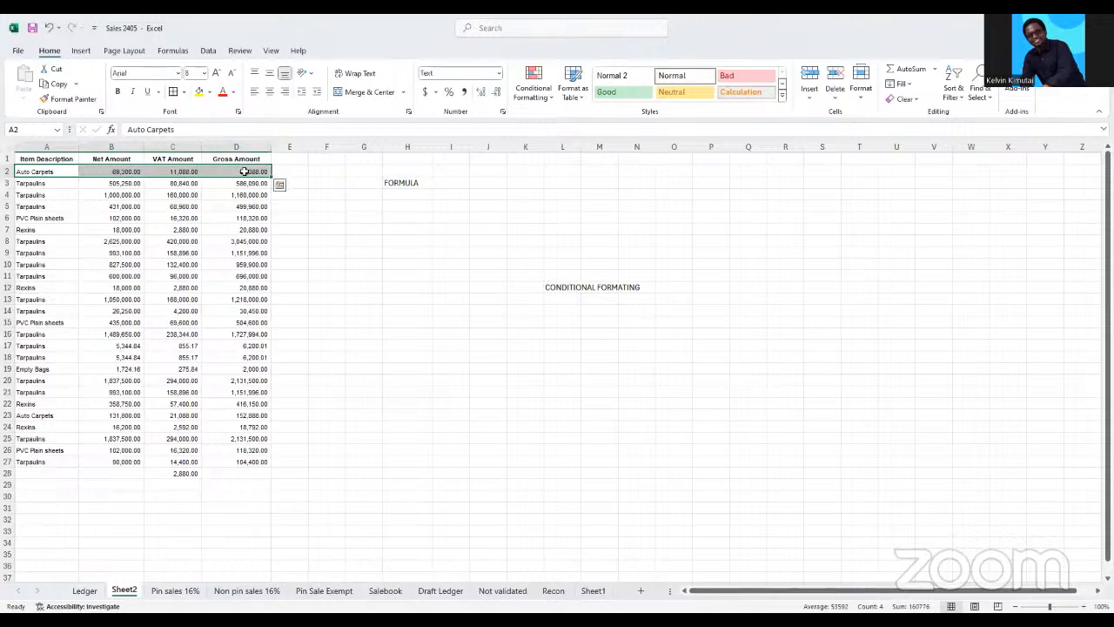
left_click(20, 229)
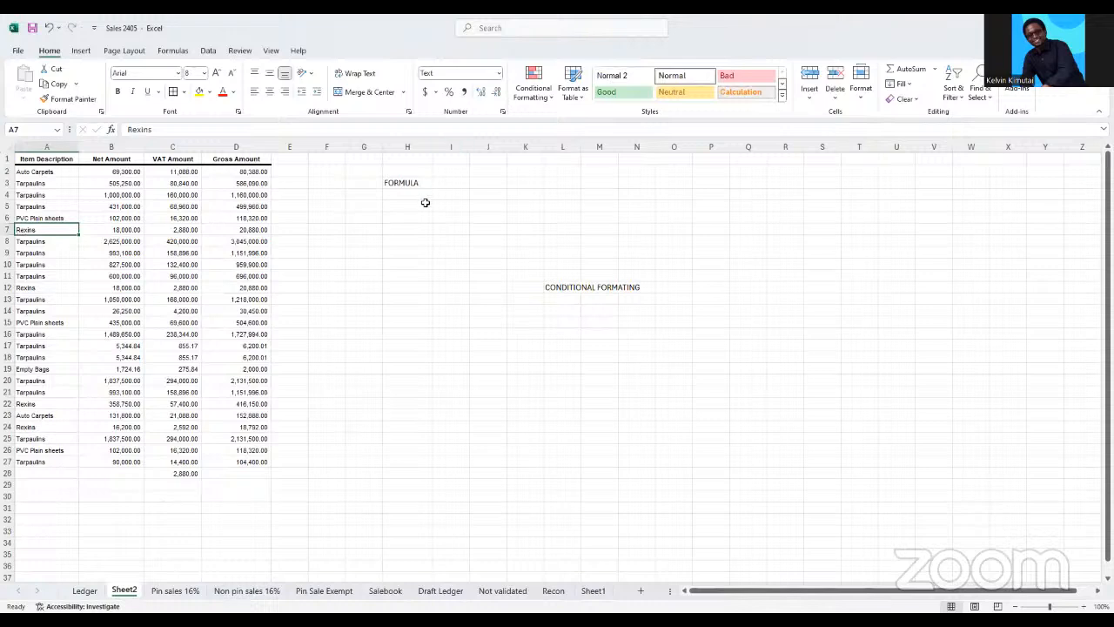
left_click(427, 218)
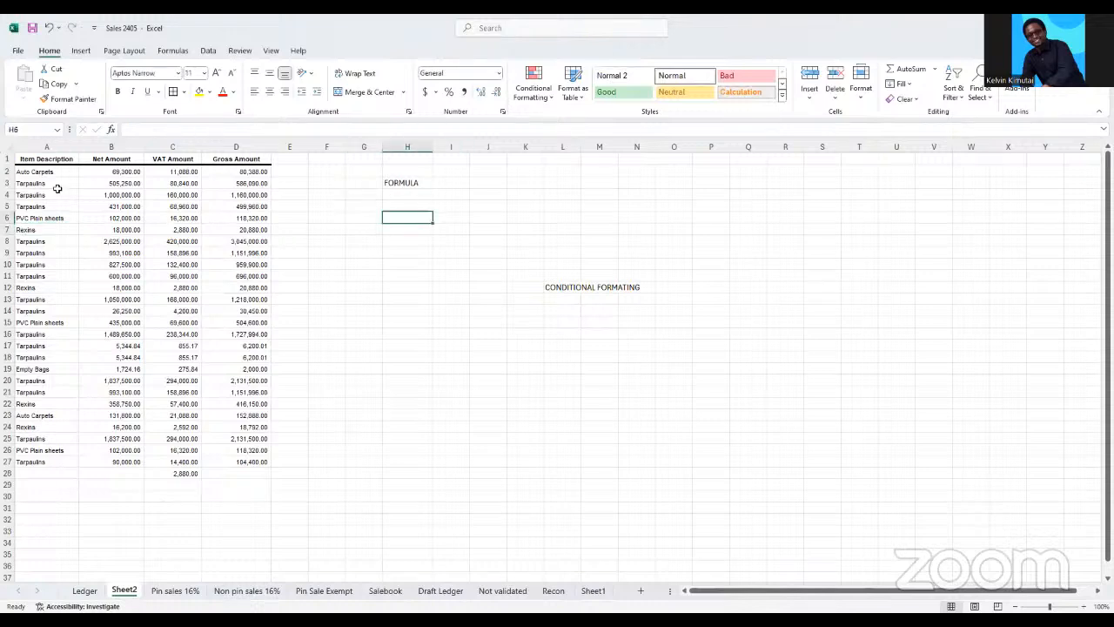
left_click_drag(45, 174, 67, 463)
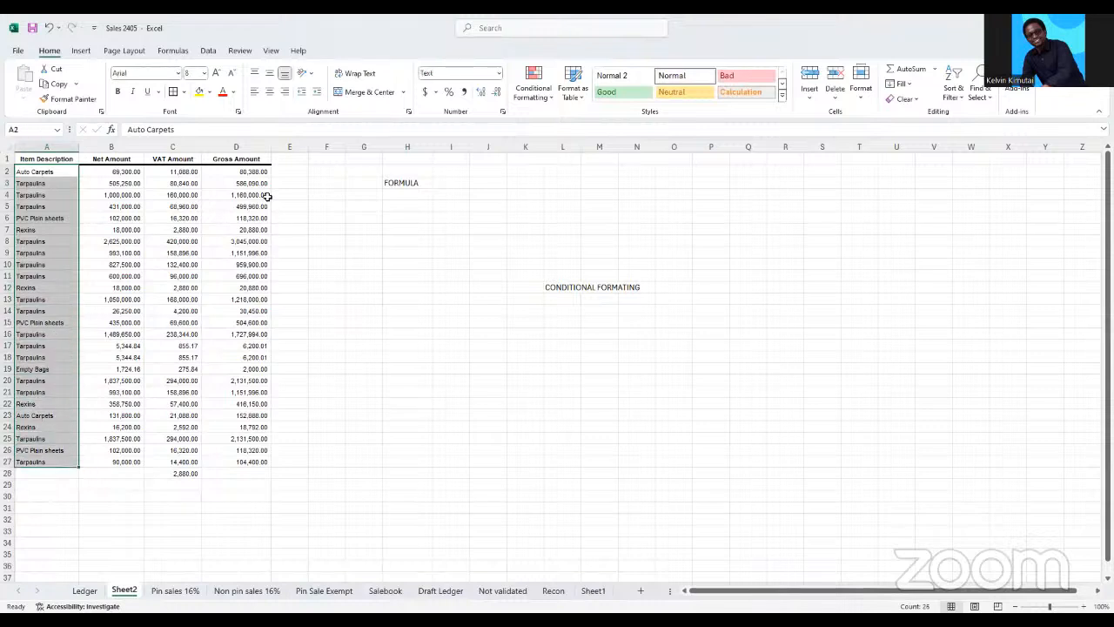
left_click(554, 102)
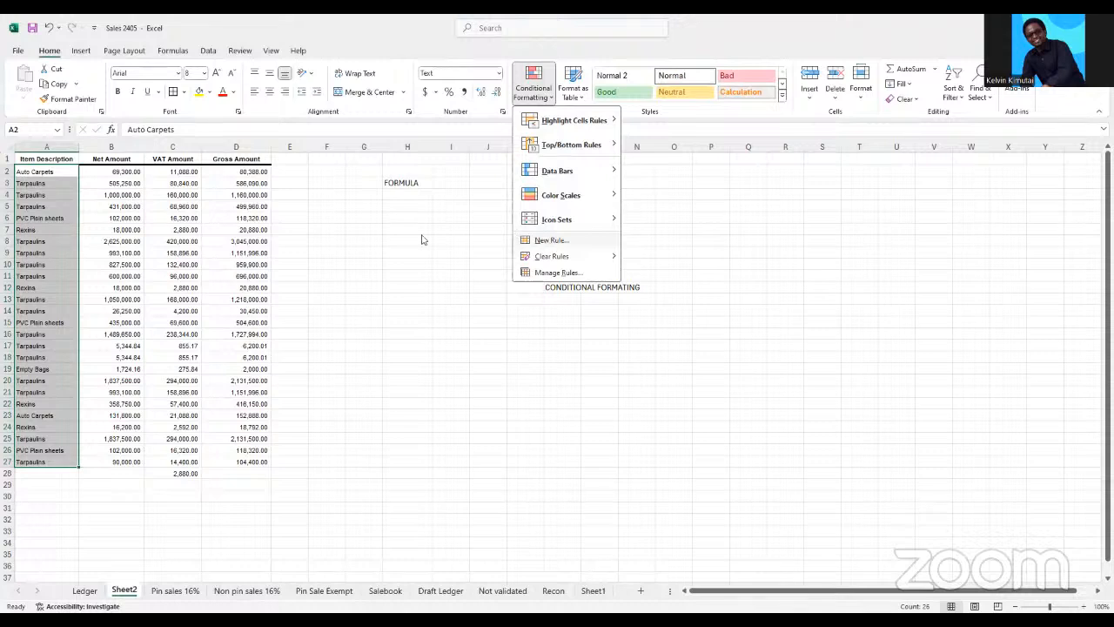
left_click(549, 241)
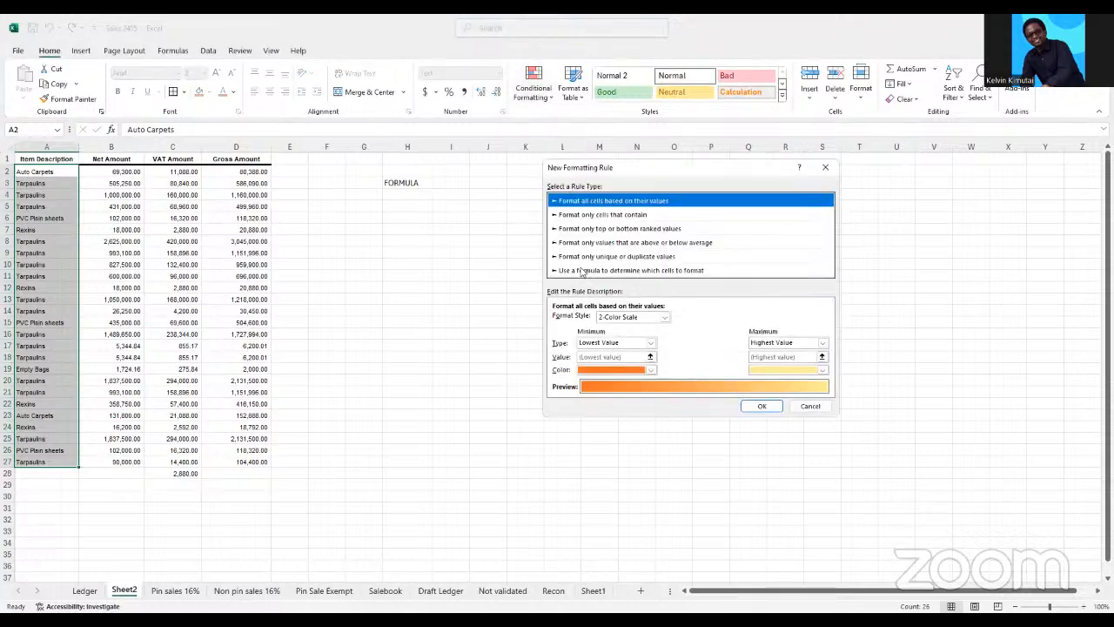
left_click(582, 271)
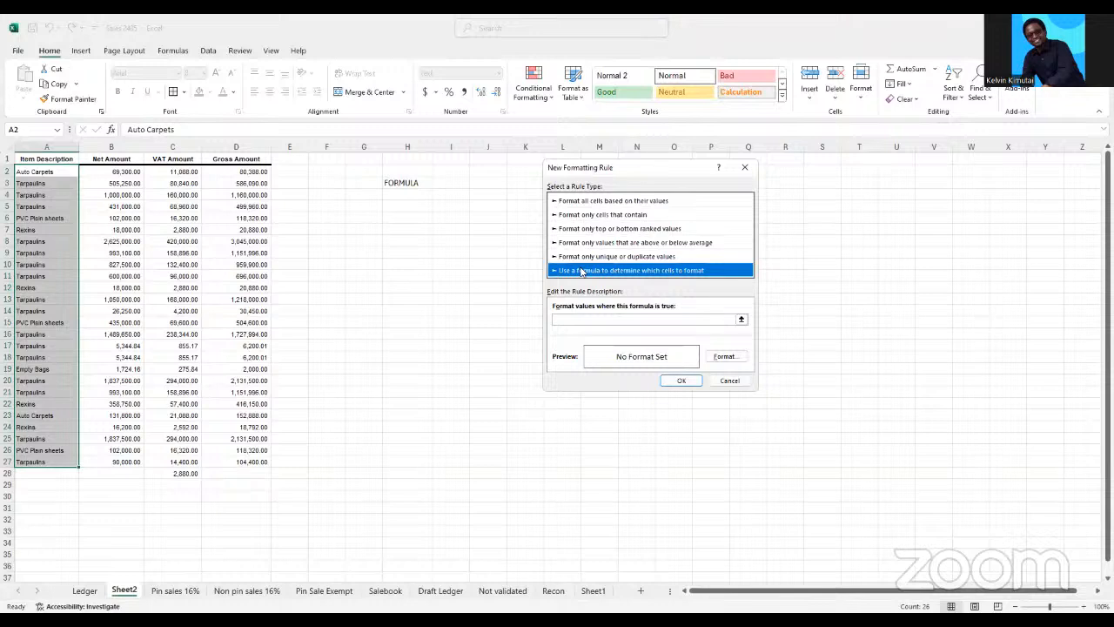
left_click(563, 320)
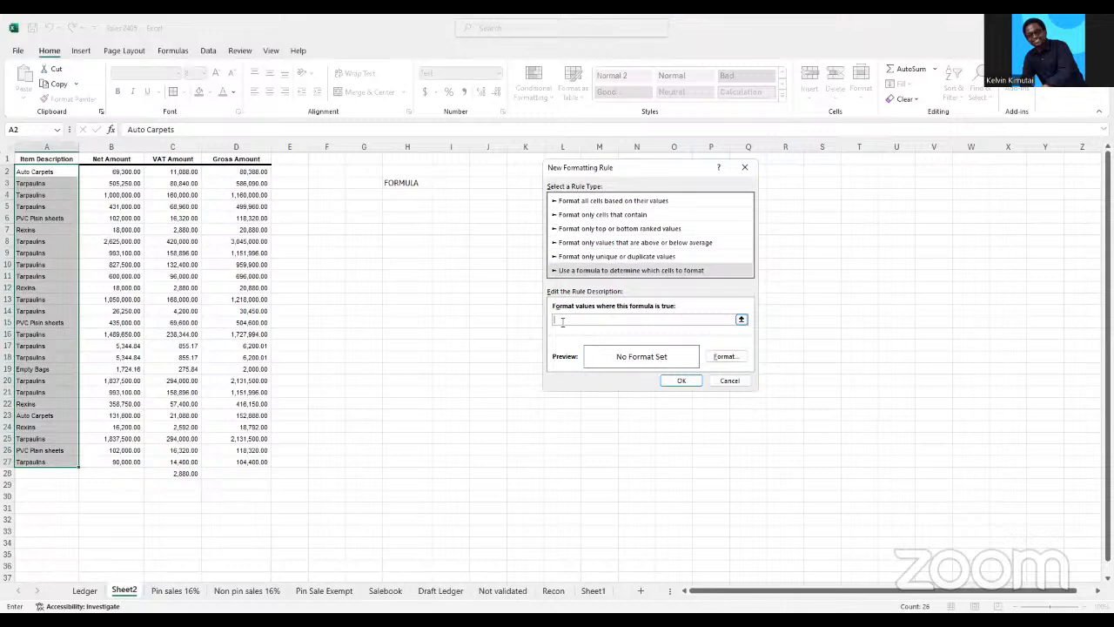
left_click(745, 166)
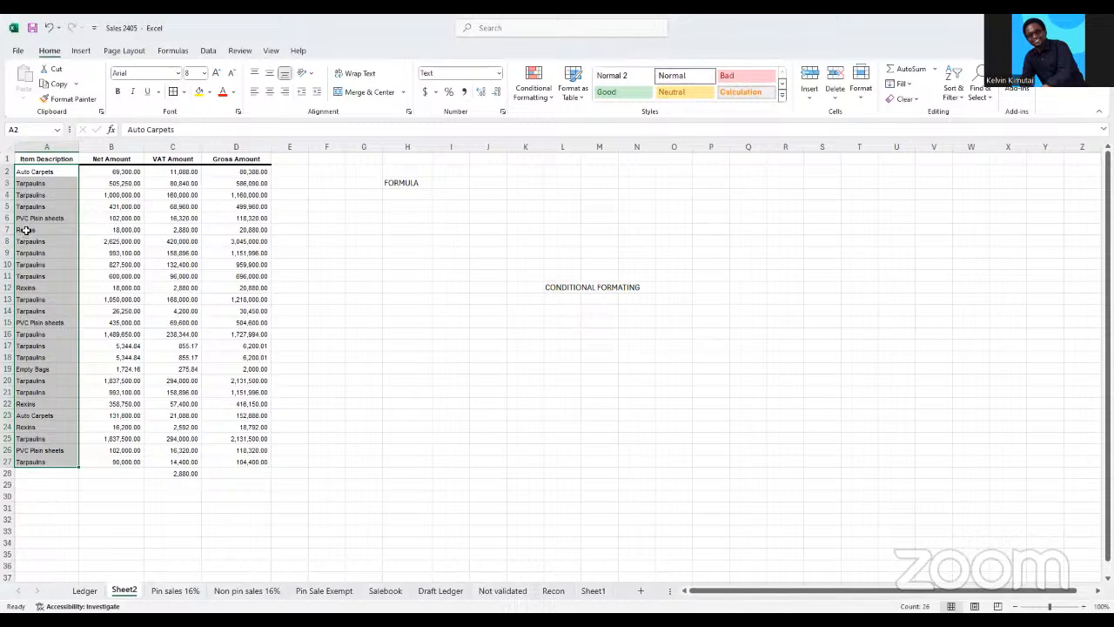
Copy the Auto Carpets item from A2 into I2 and widen column I to fit it
left_click(34, 171)
key("ctrl+c")
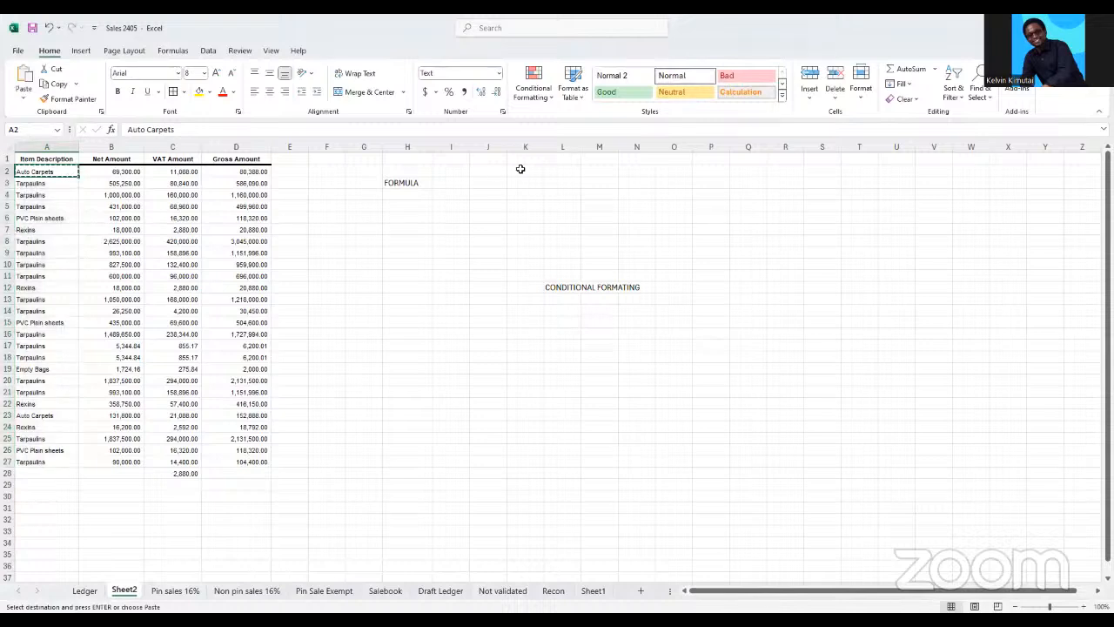
left_click(461, 171)
key("ctrl+v")
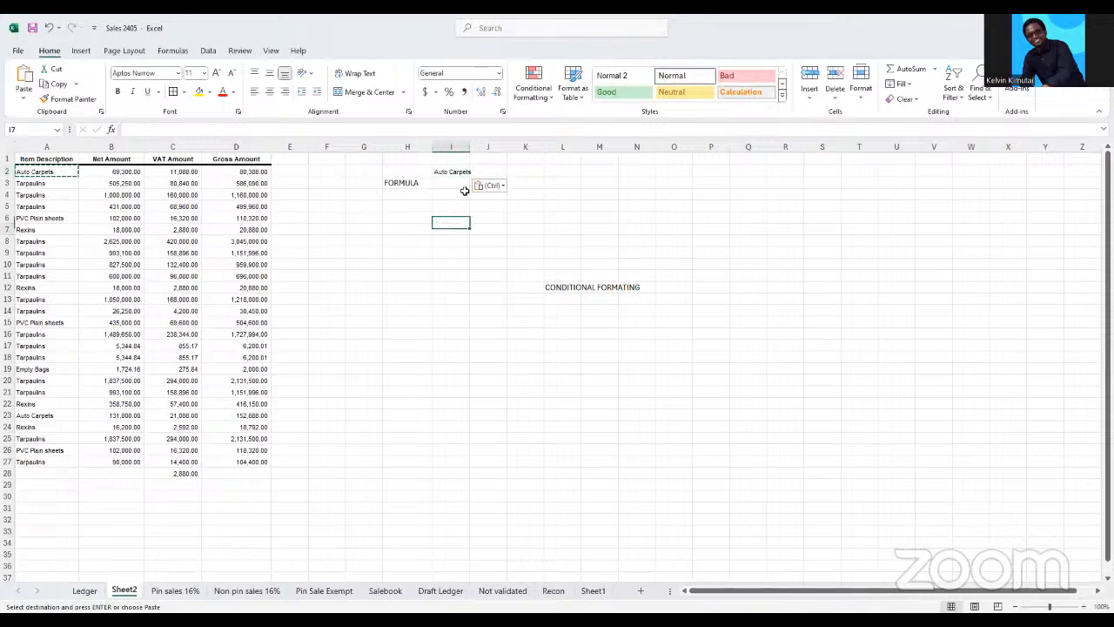
left_click(473, 146)
left_click(463, 216)
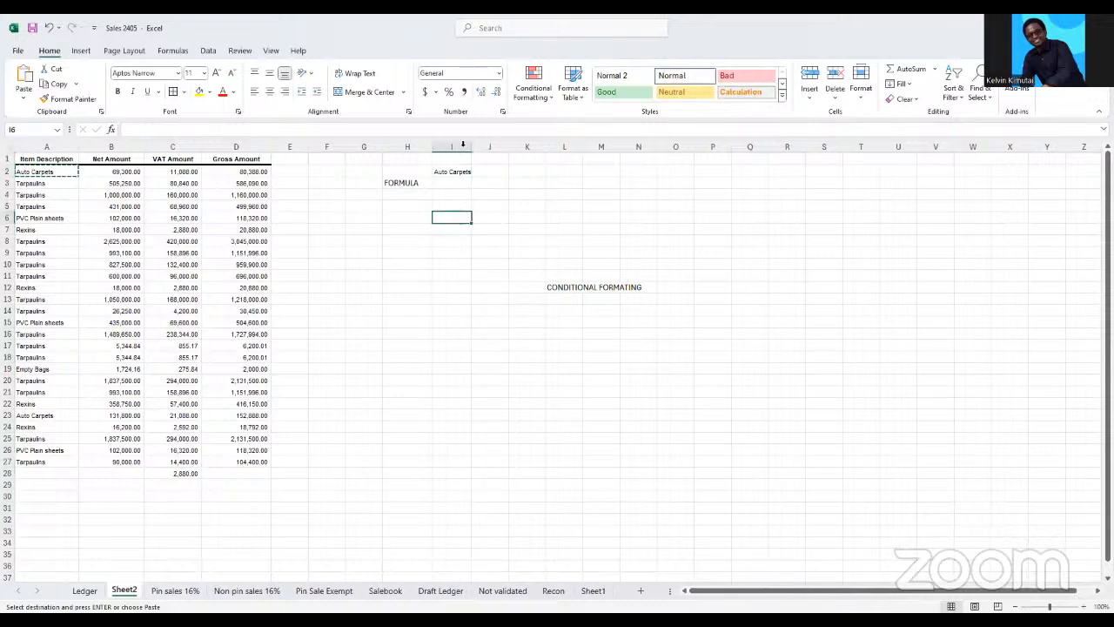
left_click_drag(470, 145, 493, 145)
Start a new conditional formatting rule for A2:A27 that uses a formula to determine which cells to format
left_click(44, 205)
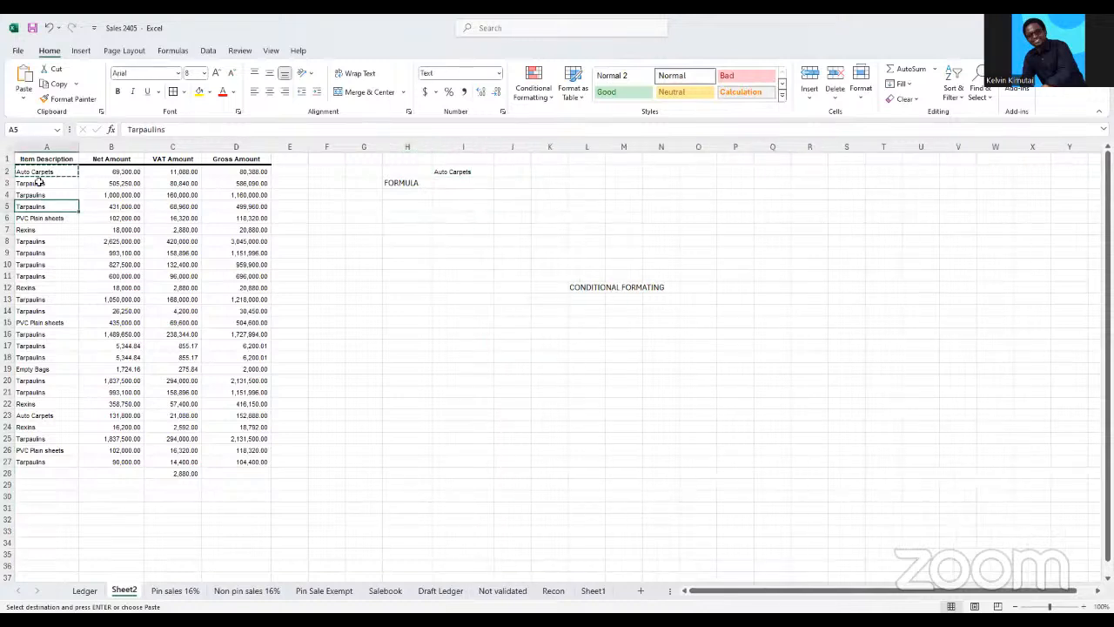
left_click_drag(41, 172, 35, 461)
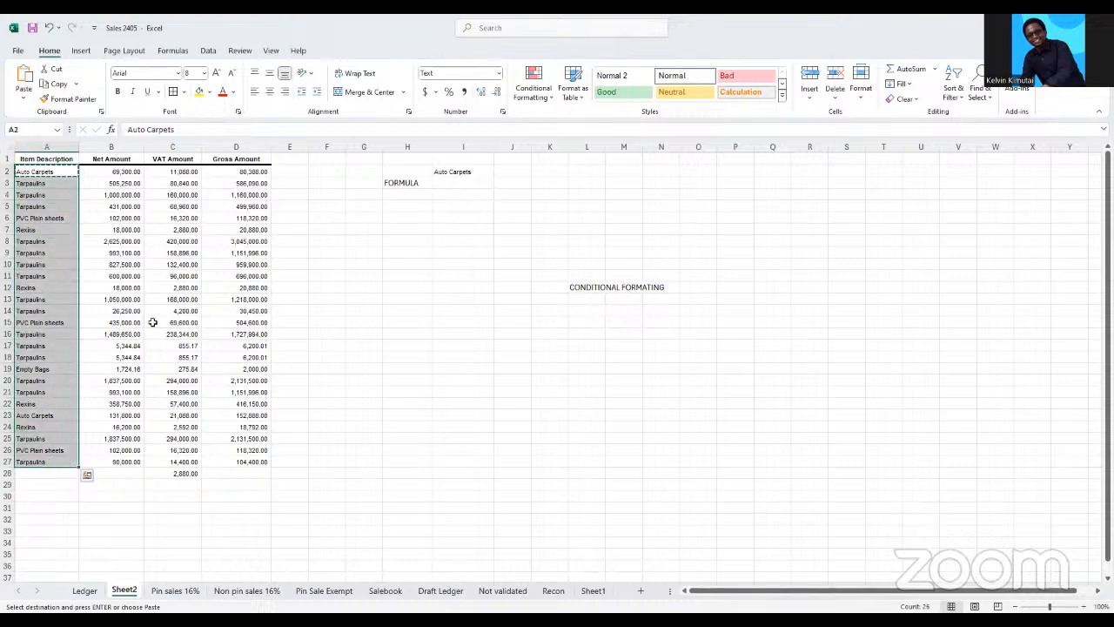
left_click(554, 101)
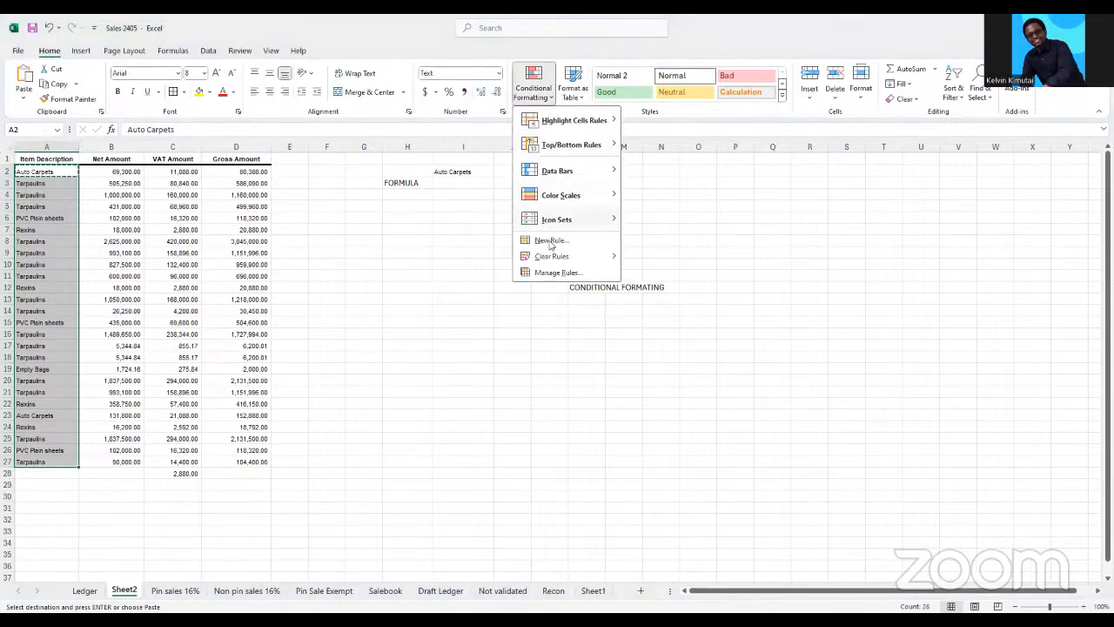
left_click(551, 246)
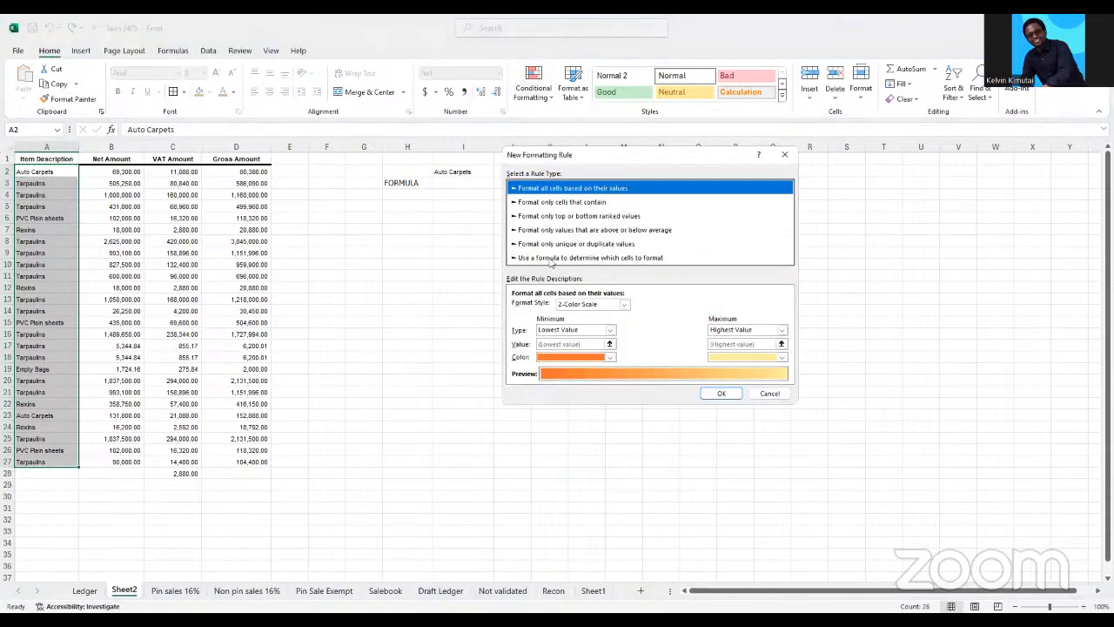
left_click(557, 257)
left_click(517, 307)
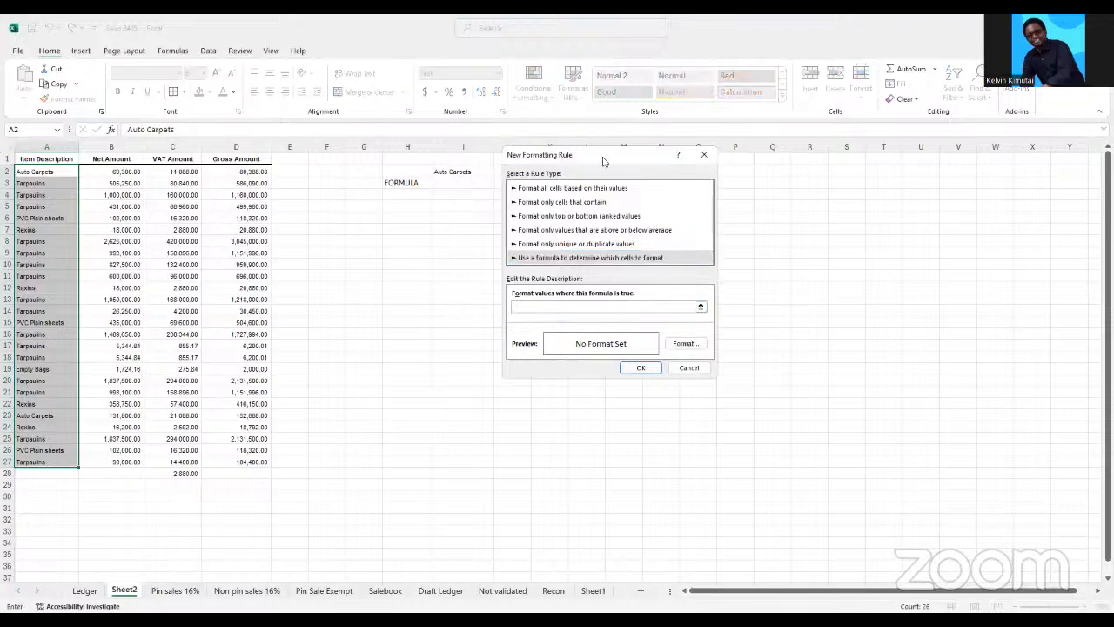
left_click_drag(603, 161, 715, 143)
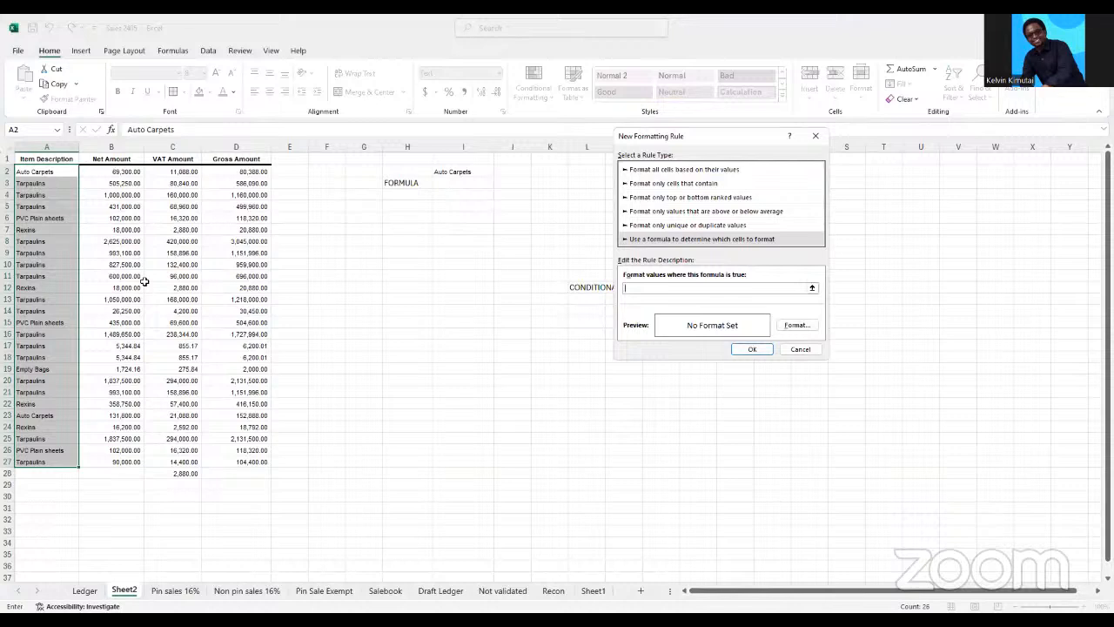
Enter the rule formula =A2=$I$2, with a relative reference to A2 and an absolute reference to I2
left_click(31, 173)
key("F4")
key("F4")
key("F4")
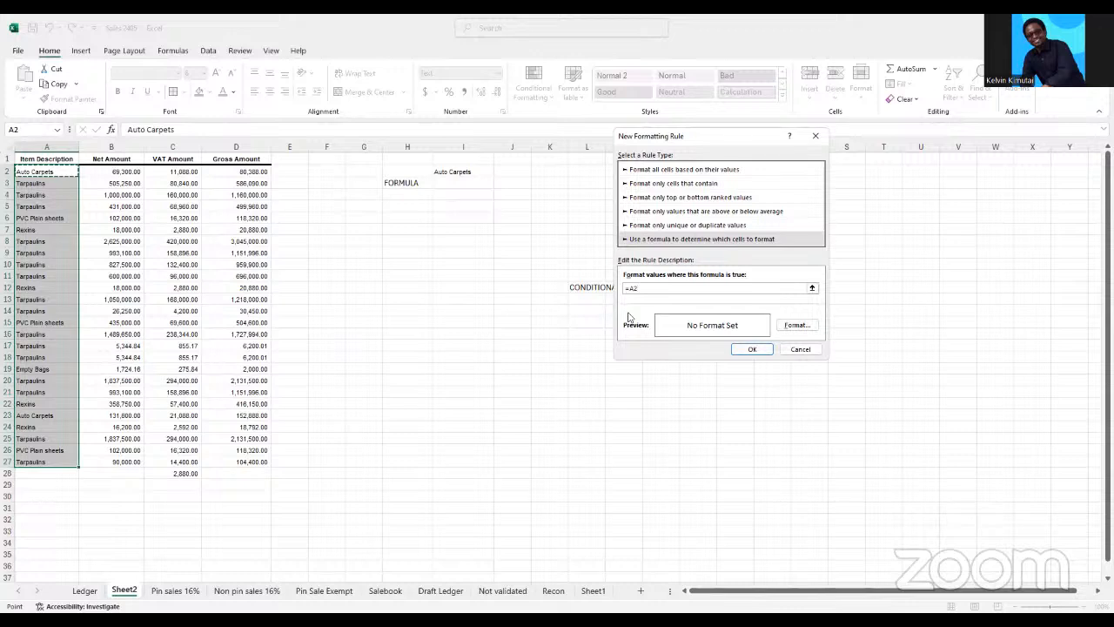
type("=")
left_click(462, 173)
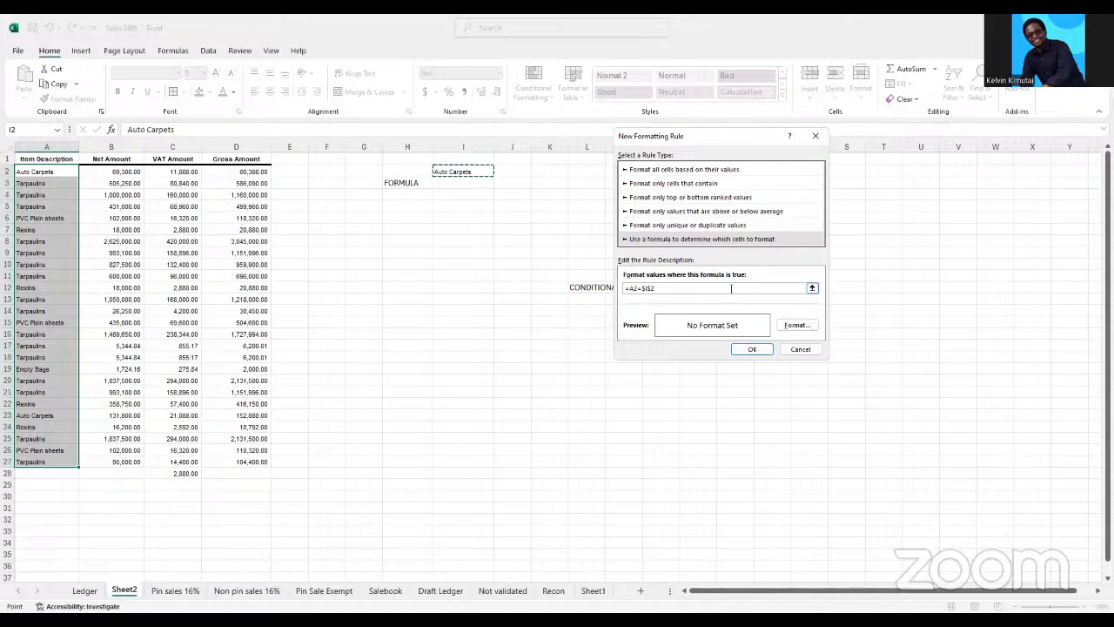
Give the rule a yellow background fill and apply it to the item descriptions
left_click(798, 327)
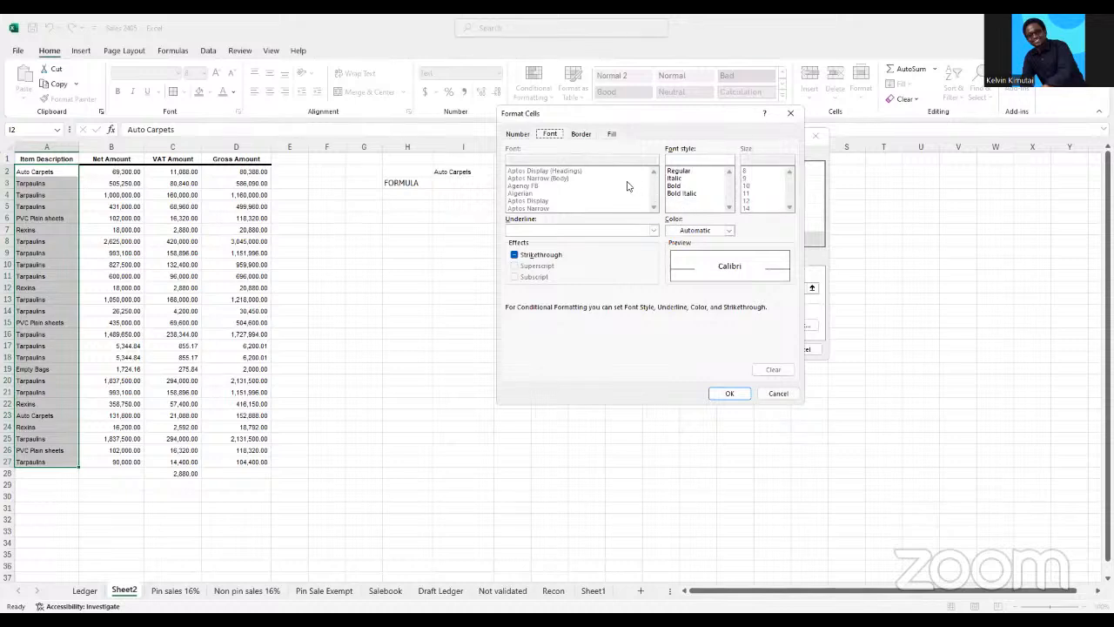
left_click(611, 136)
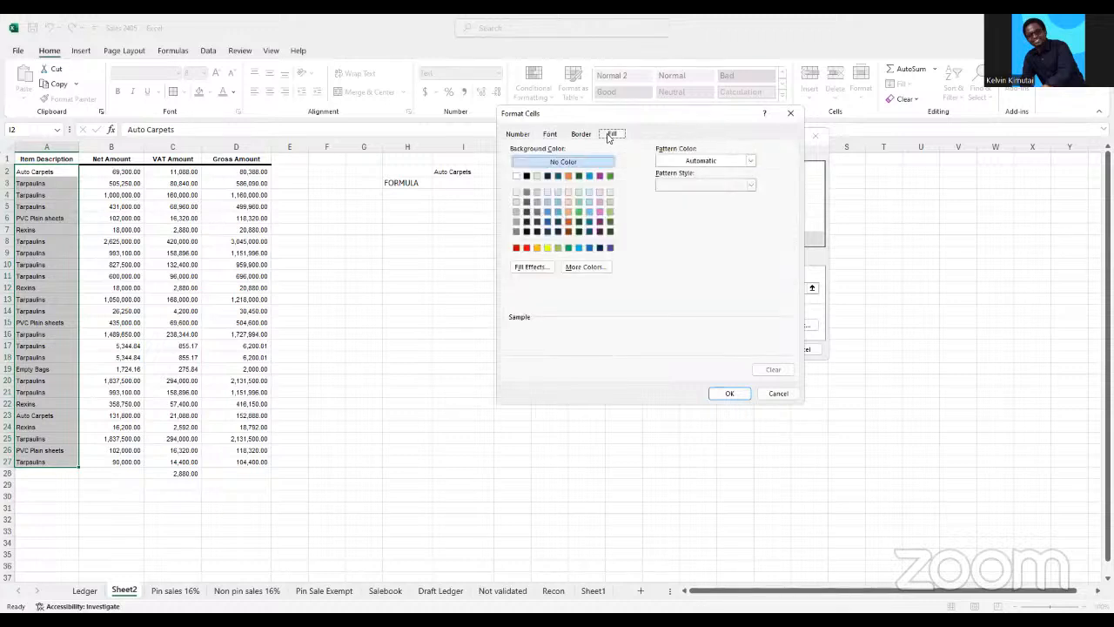
left_click(547, 249)
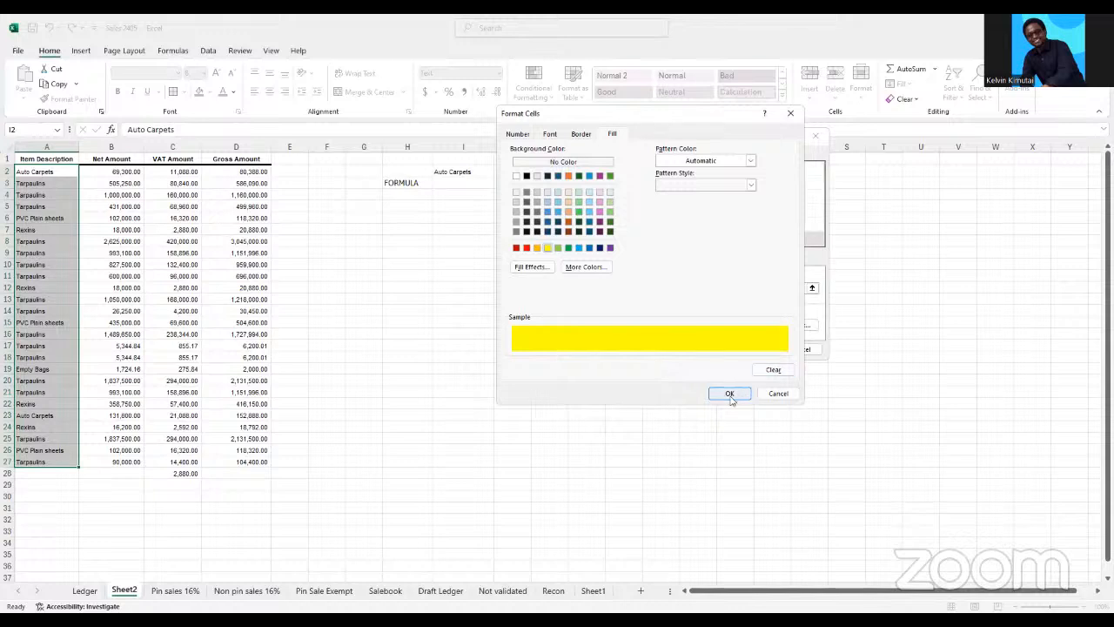
left_click(729, 396)
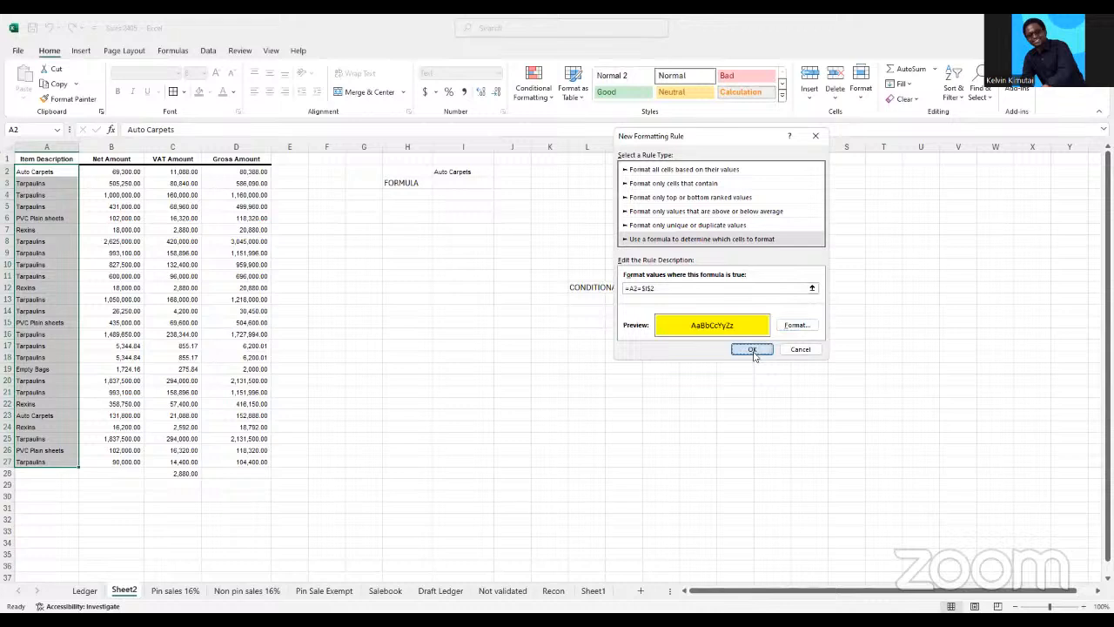
left_click(753, 349)
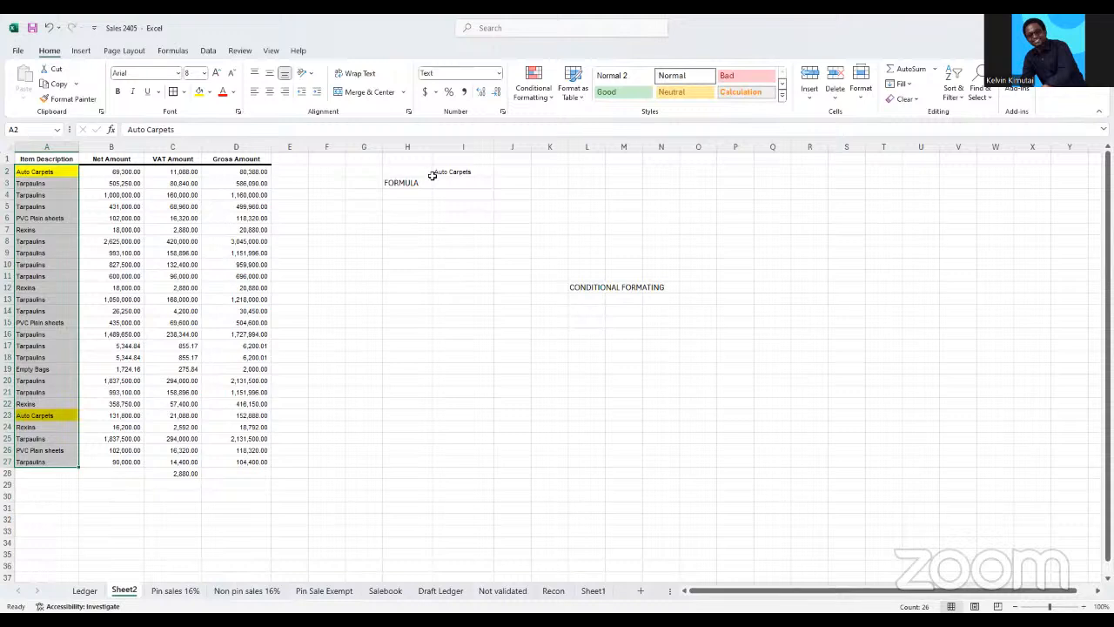
Replace the criterion in I2 with Tarpaulins copied from A3
left_click(463, 170)
left_click(39, 180)
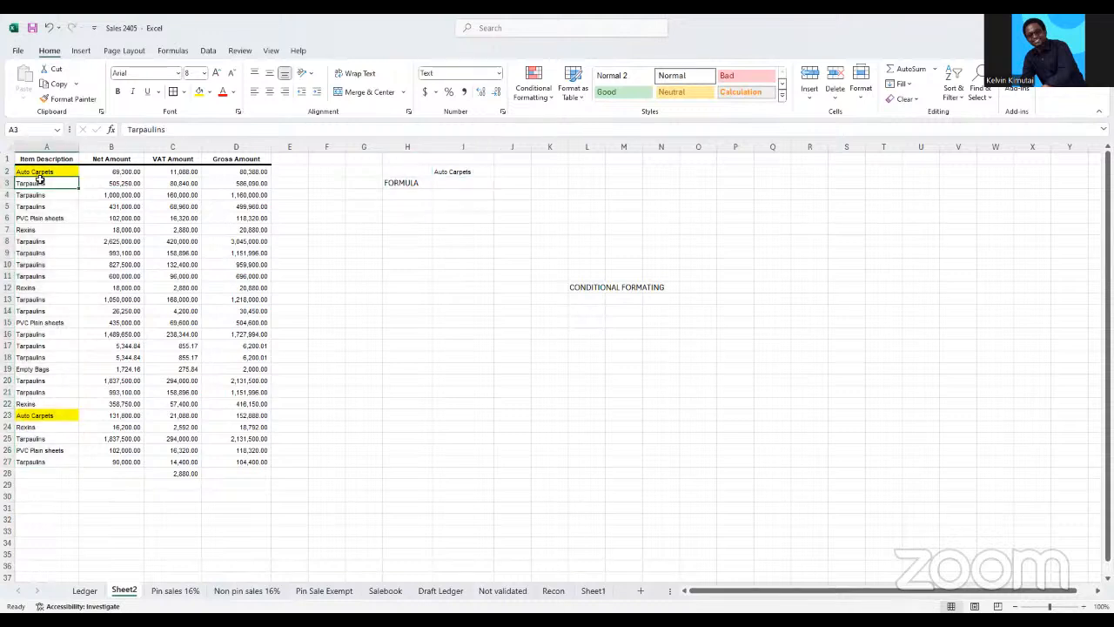
left_click_drag(39, 180, 39, 173)
key("ctrl+c")
left_click(477, 172)
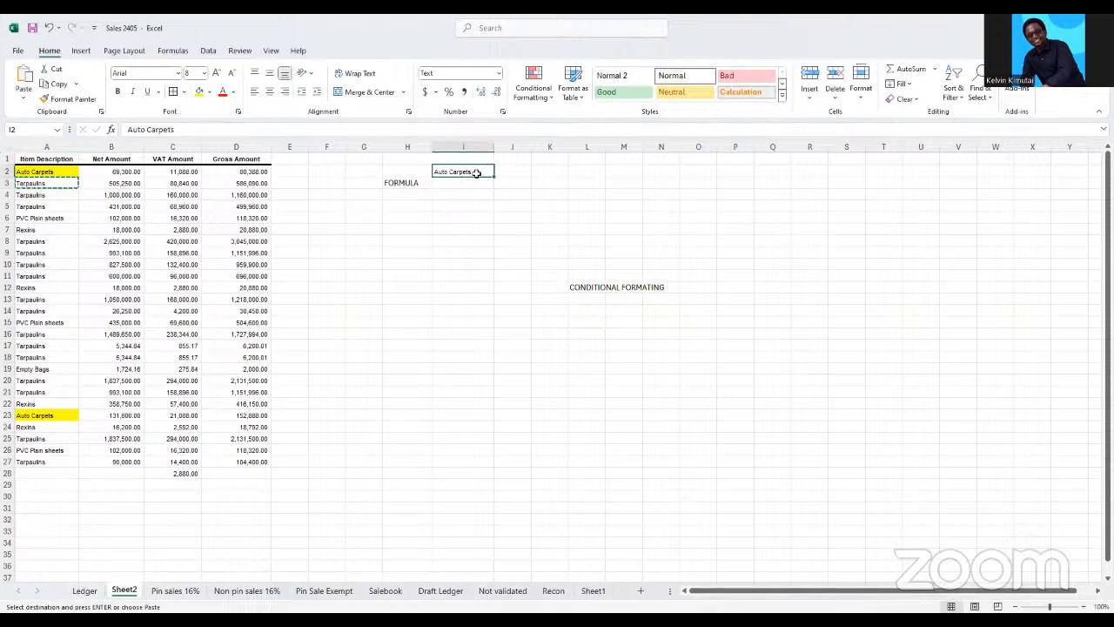
key("ctrl+v")
left_click(453, 250)
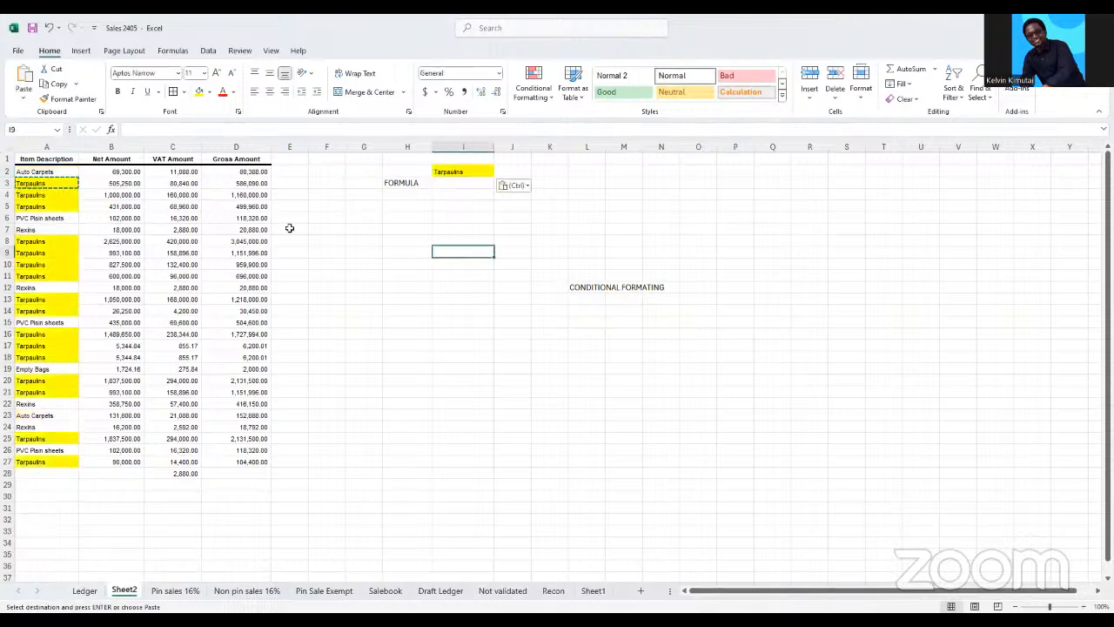
Replace the criterion in I2 with Rexins copied from A22
left_click(32, 243)
mouse_move(32, 243)
left_mouse_down()
mouse_move(36, 286)
mouse_move(35, 263)
left_mouse_up()
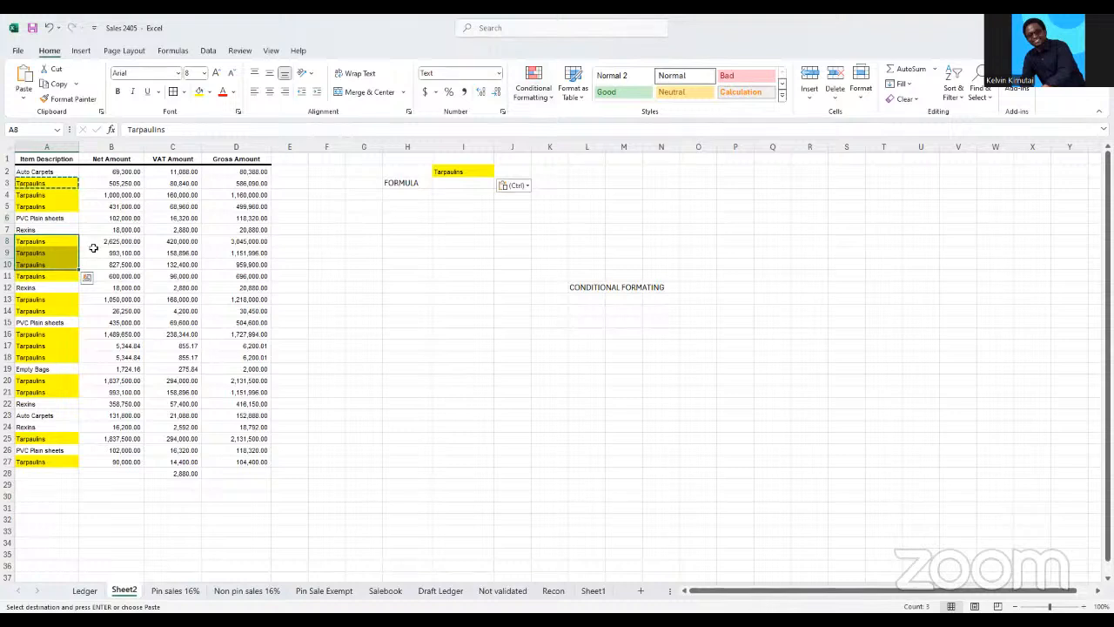
left_click(29, 405)
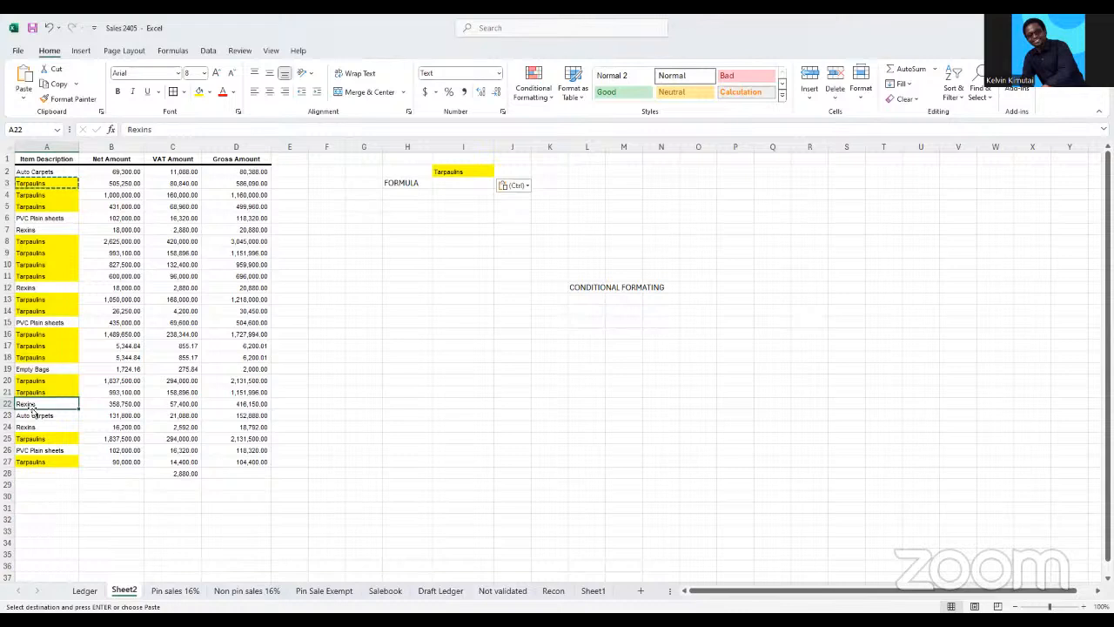
key("ctrl+c")
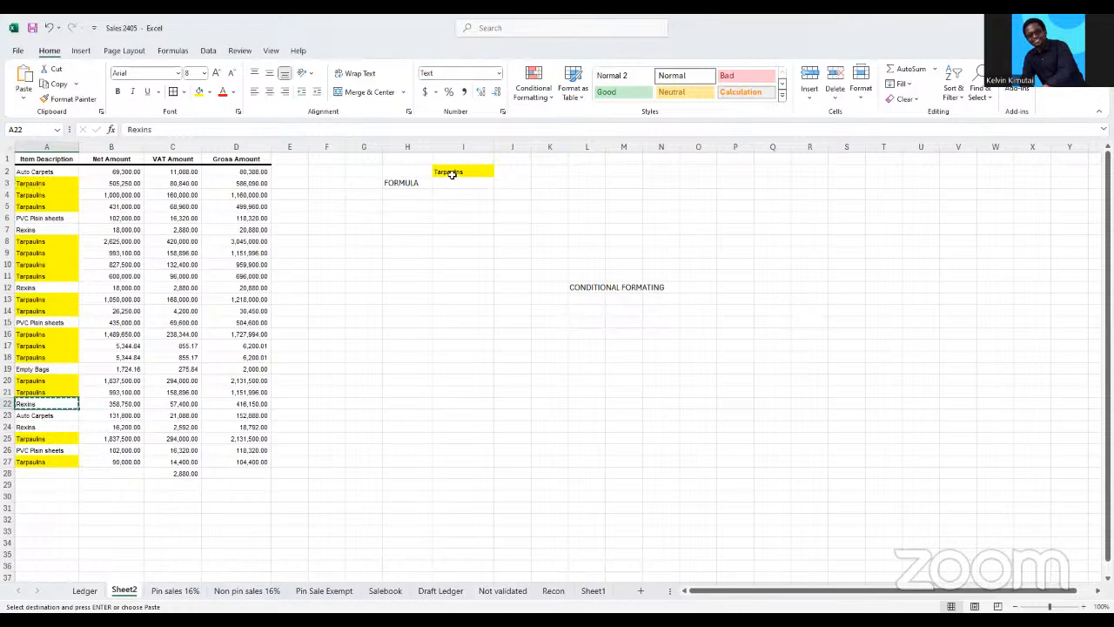
left_click(452, 173)
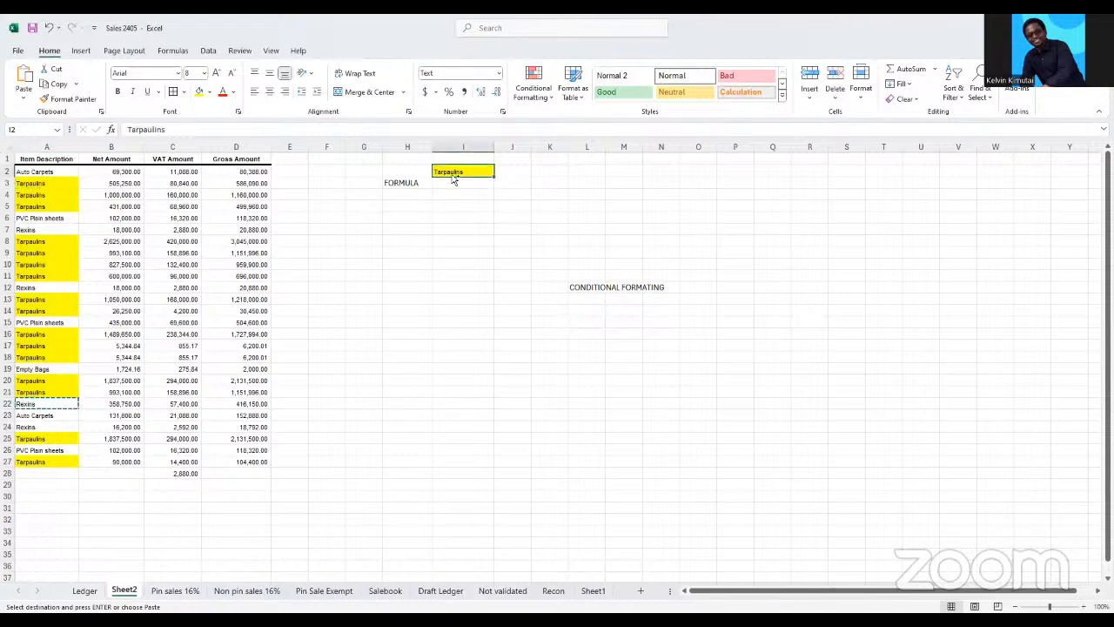
key("ctrl+v")
key("ctrl")
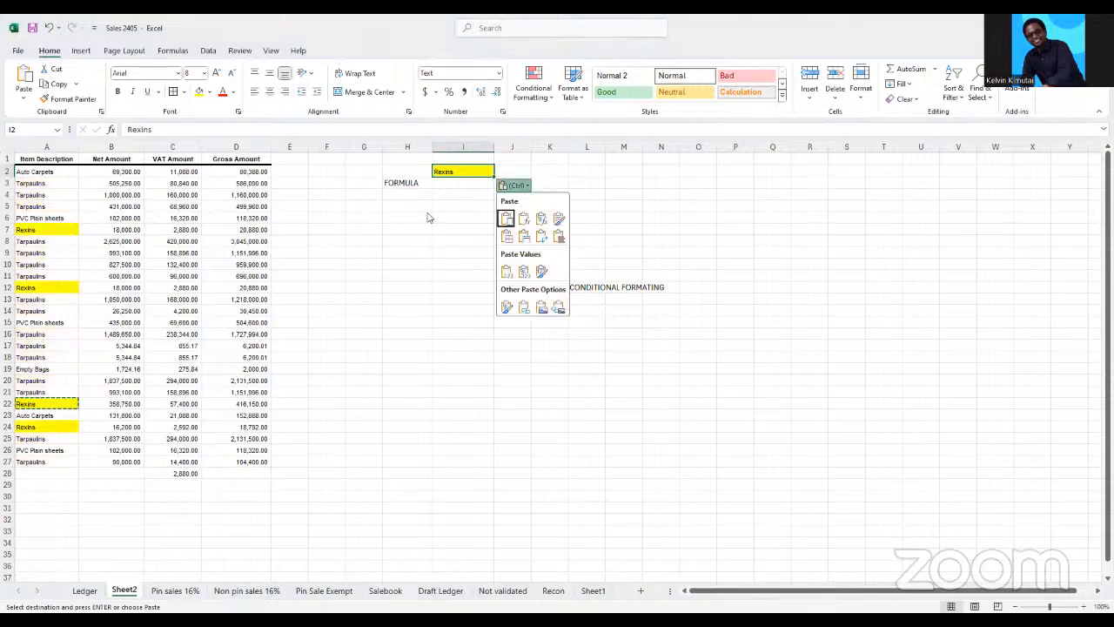
left_click(364, 218)
left_click(393, 264)
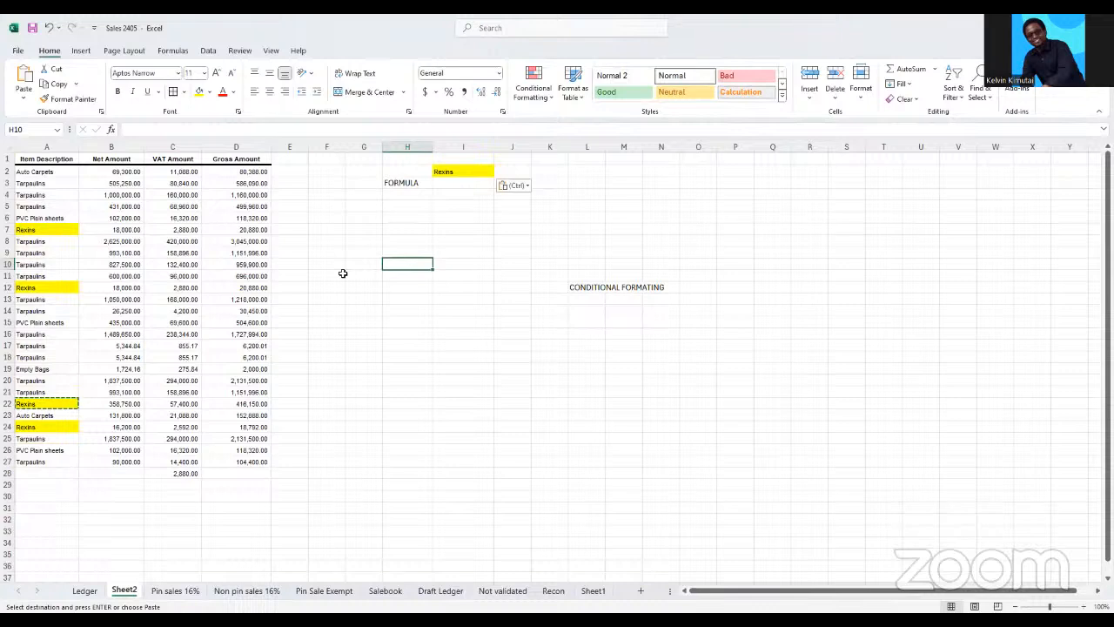
Undo the last change to the criterion in I2 and paste Rexins from A22 into it again
key("ctrl+z")
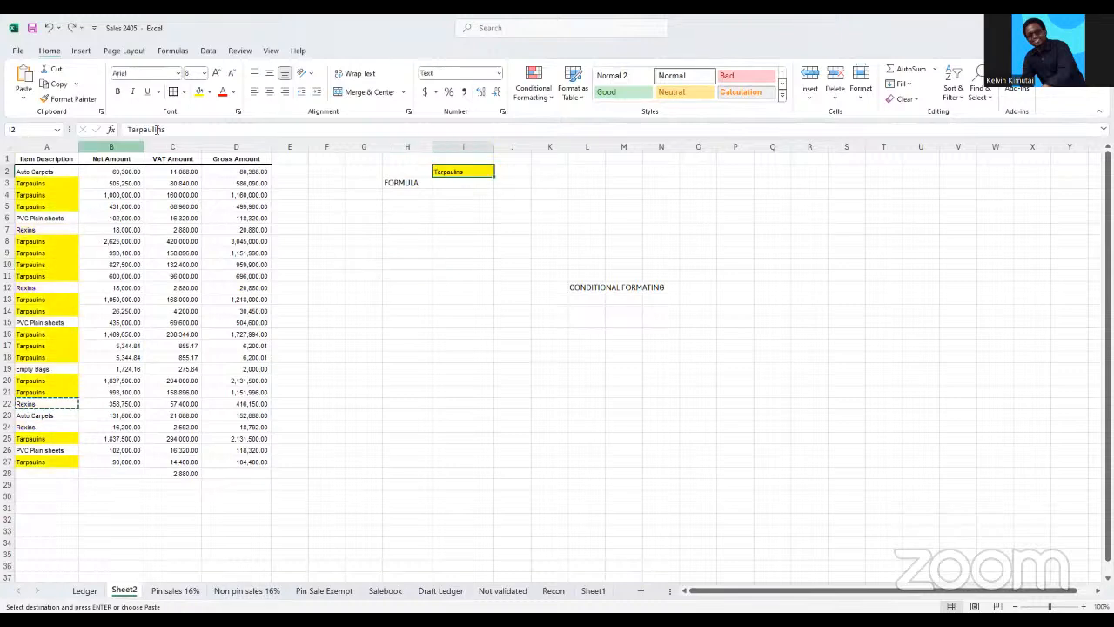
left_click(48, 437)
left_click(29, 400)
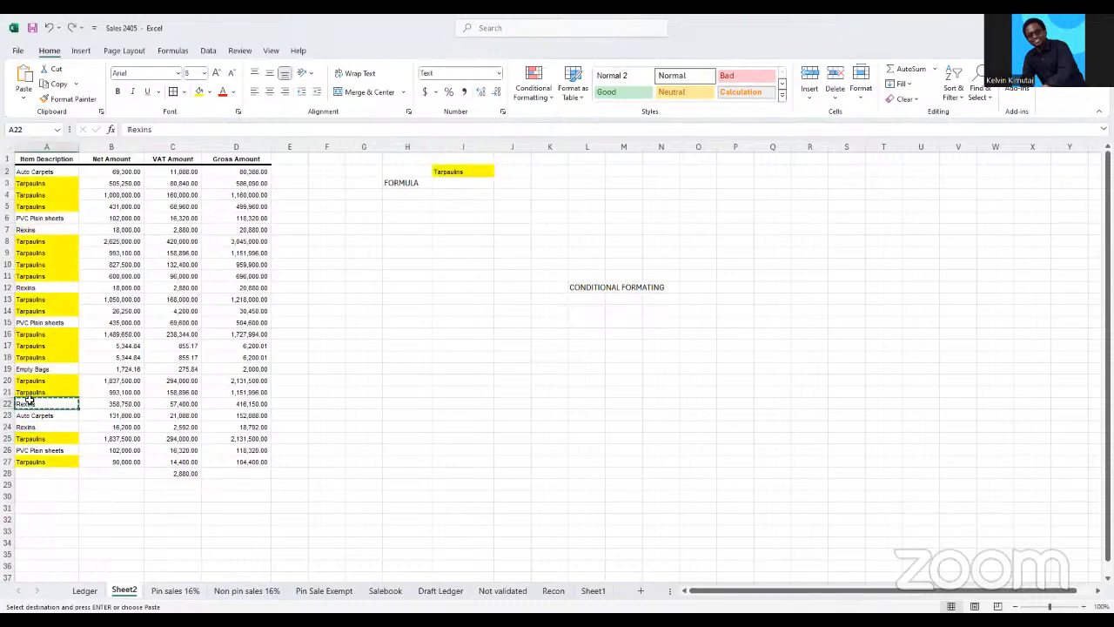
double_click(133, 130)
left_click(470, 286)
left_click(450, 172)
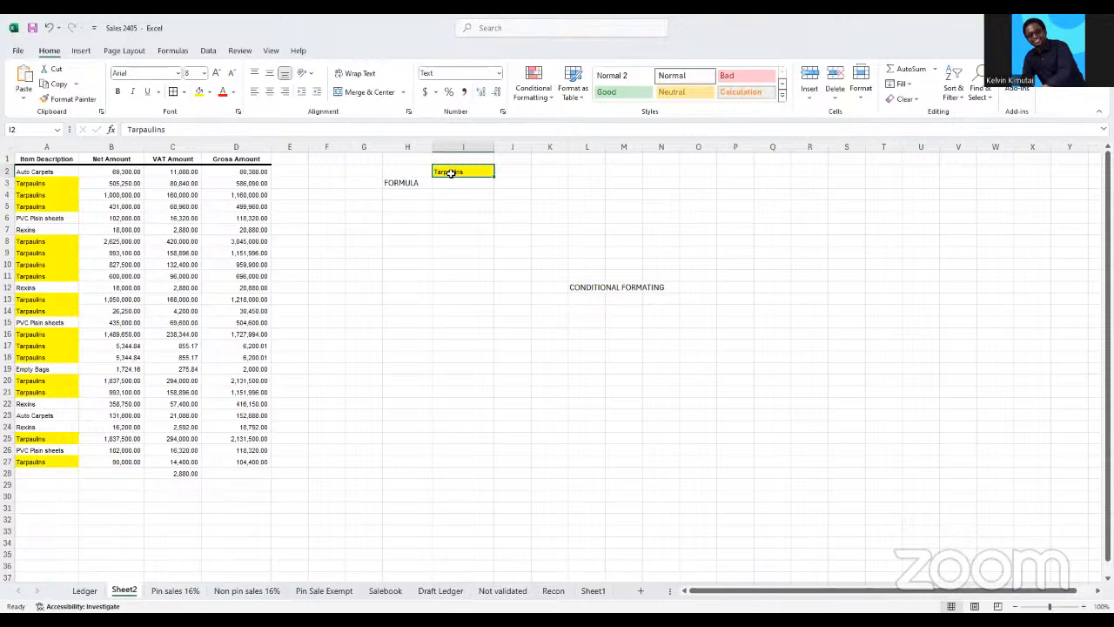
key("ctrl+v")
left_click(457, 228)
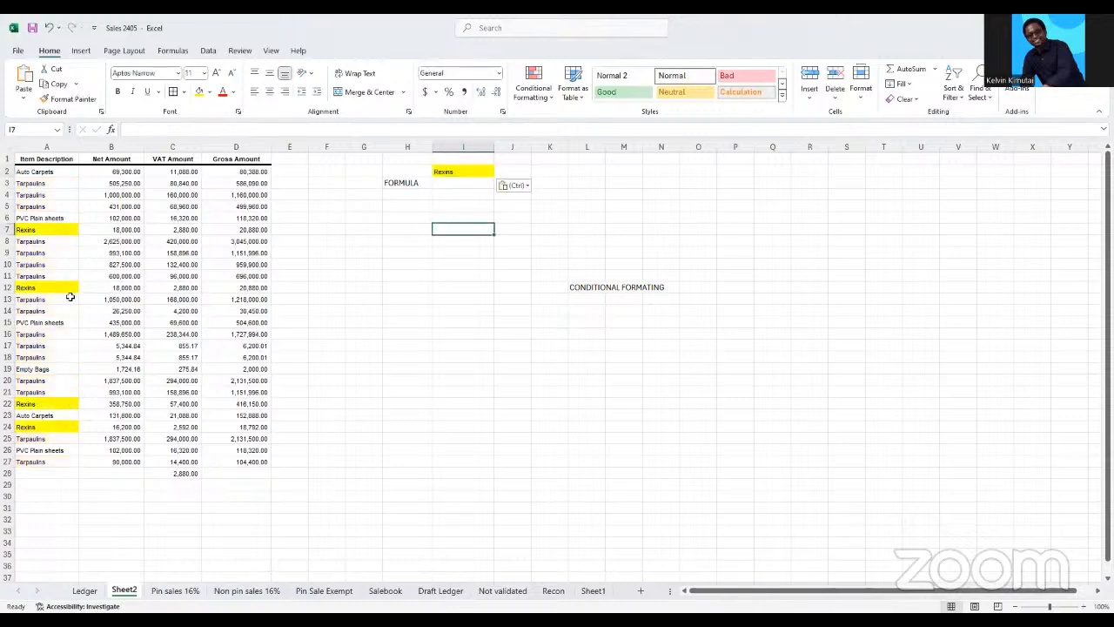
left_click(29, 231)
left_click(39, 288)
left_click(468, 320)
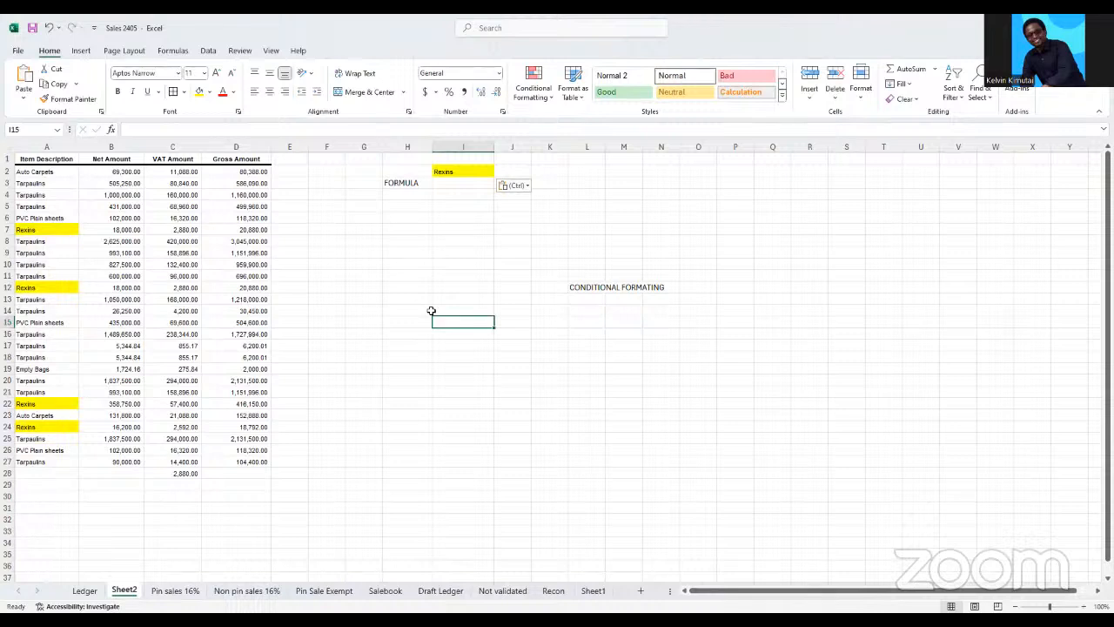
left_click(29, 228)
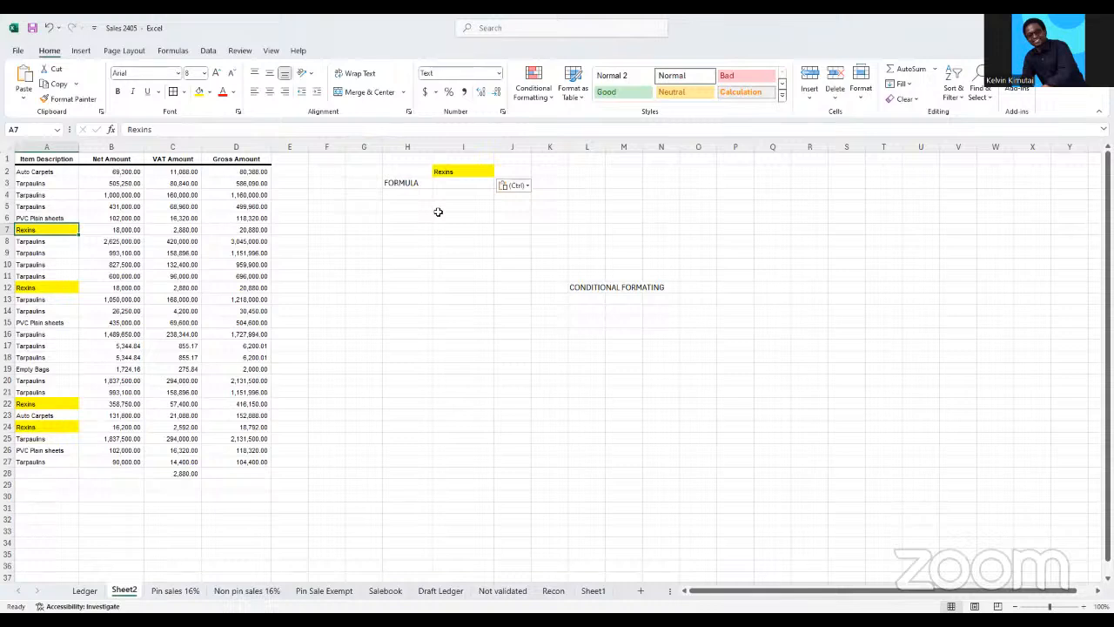
left_click(451, 171)
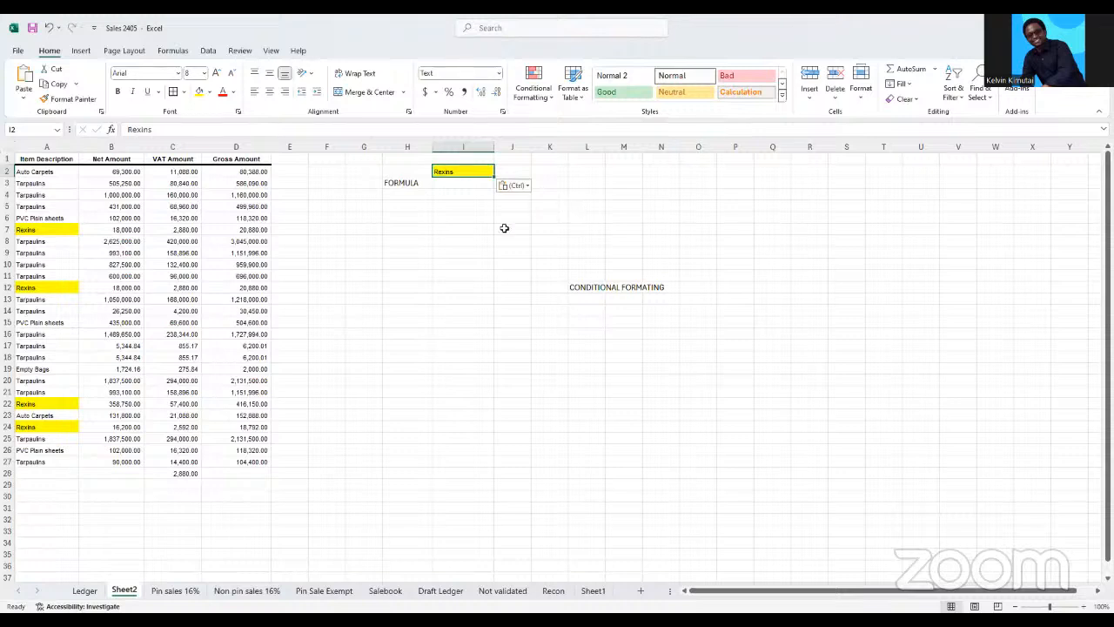
left_click(458, 214)
Enter the label DROP LIST in cell L5
left_click(596, 205)
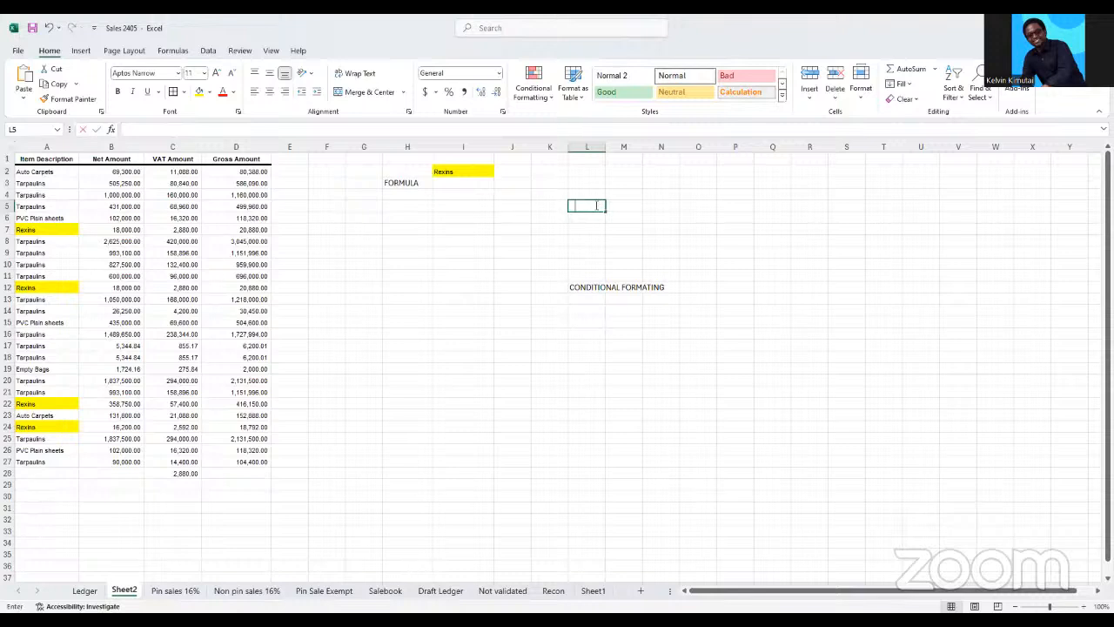
type("DROP")
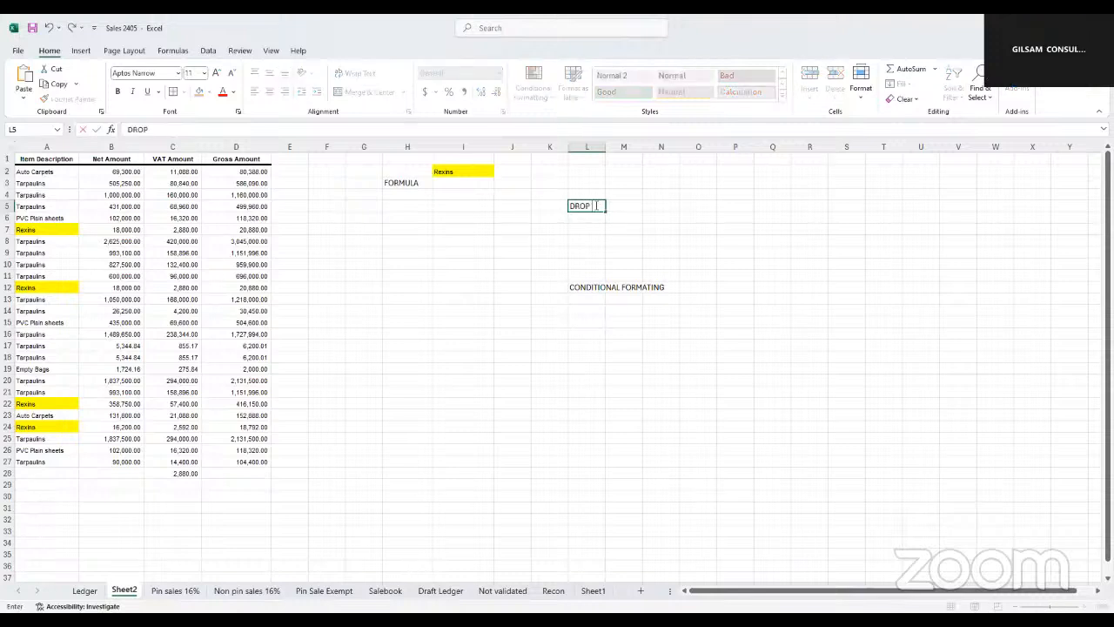
type(" DO")
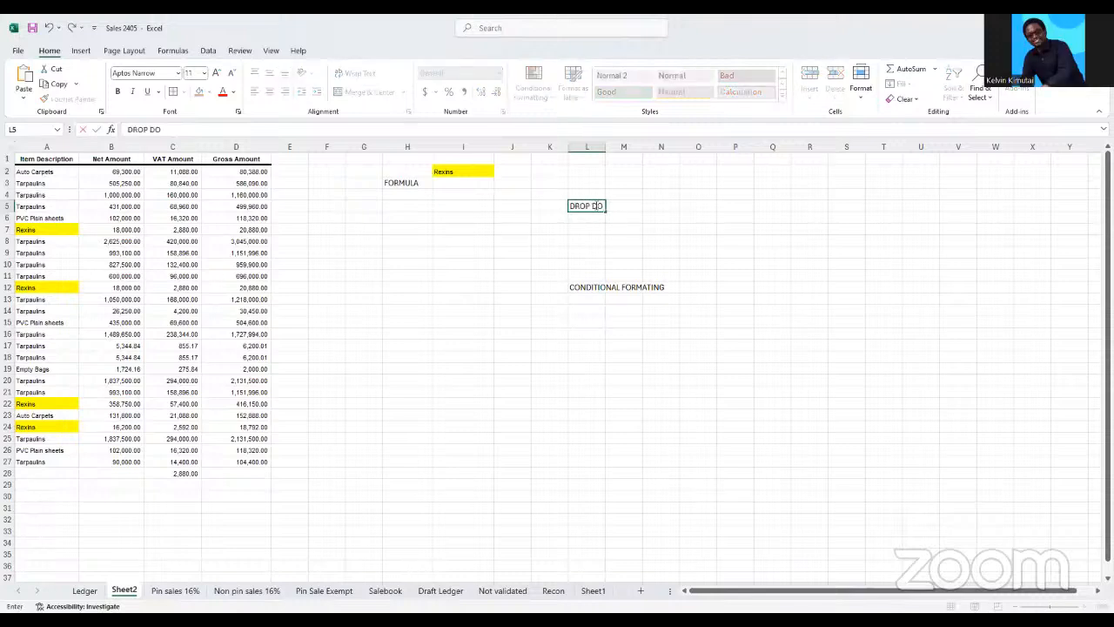
key("BackSpace")
key("BackSpace")
type("LIST")
left_click(584, 227)
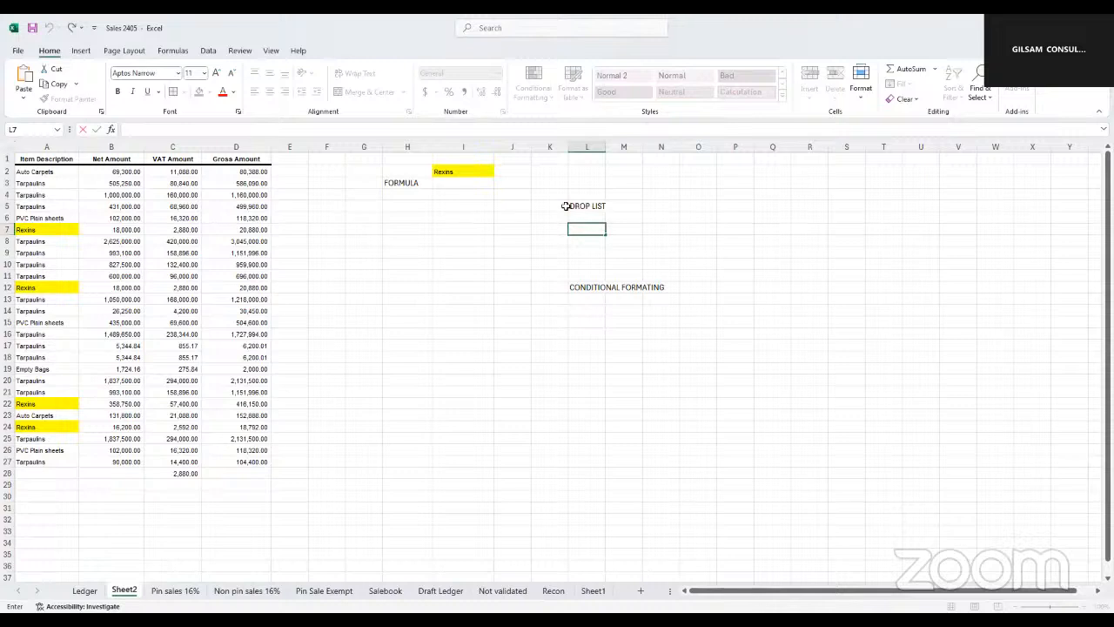
left_click(606, 143)
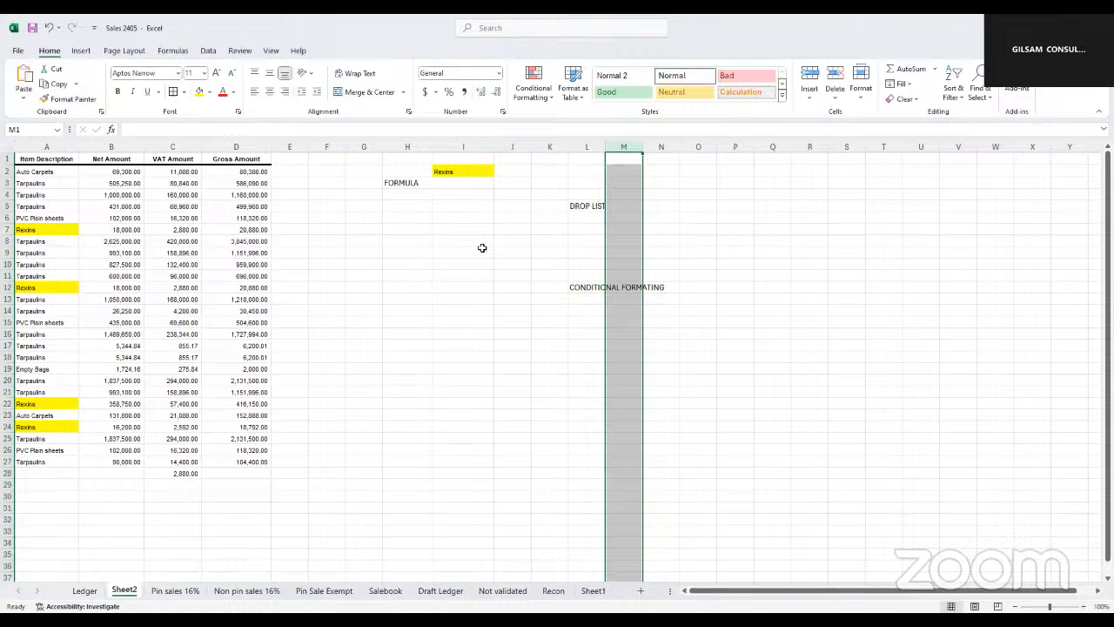
left_click(483, 249)
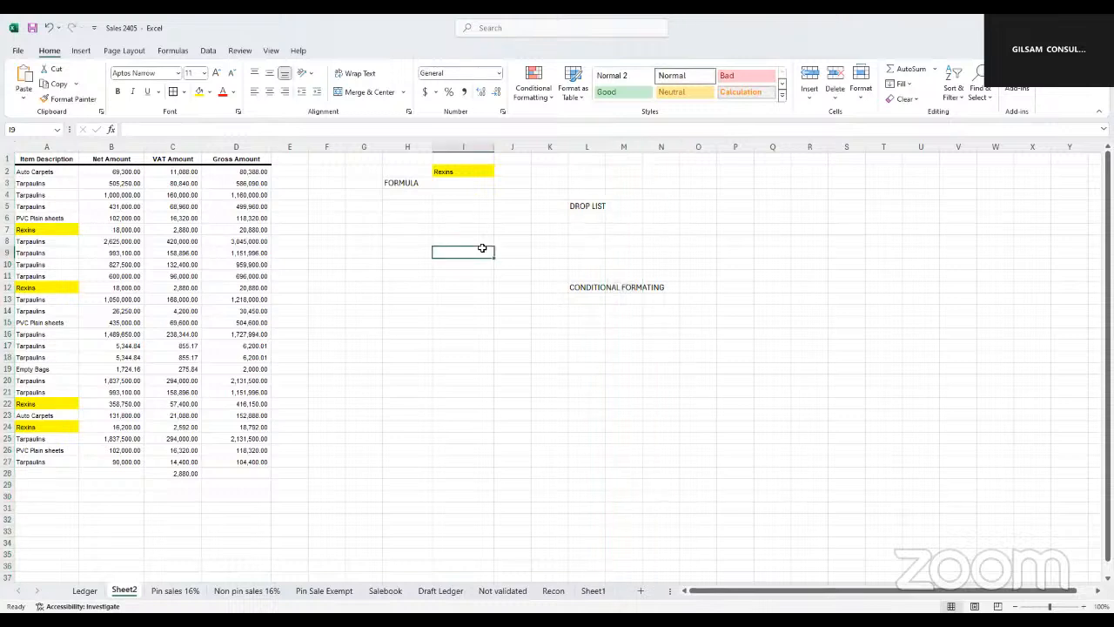
left_click(546, 246)
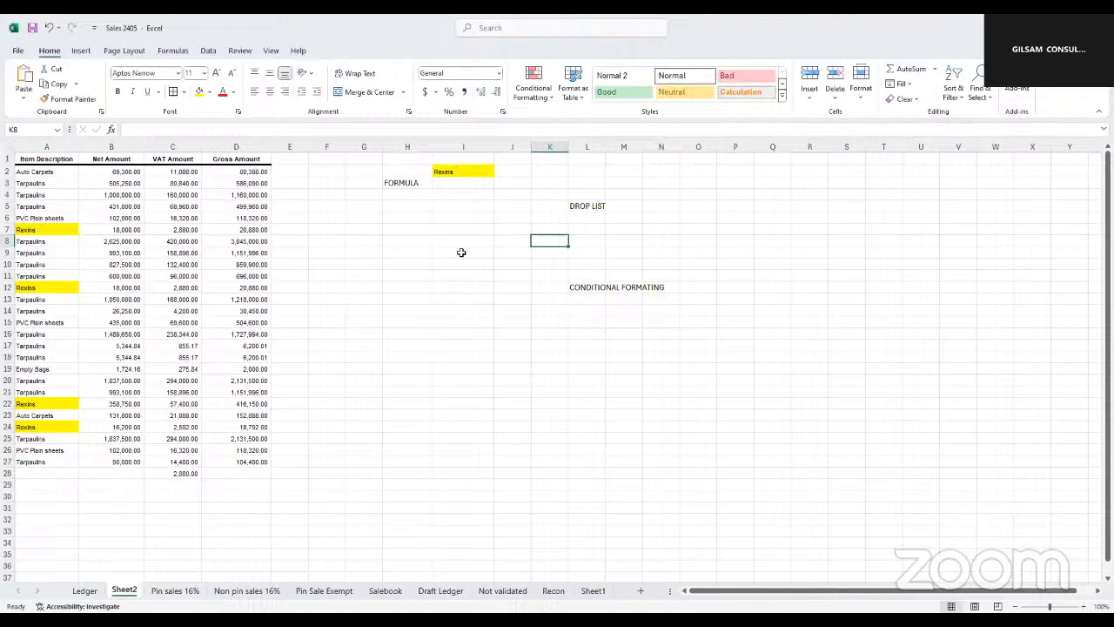
left_click(588, 207)
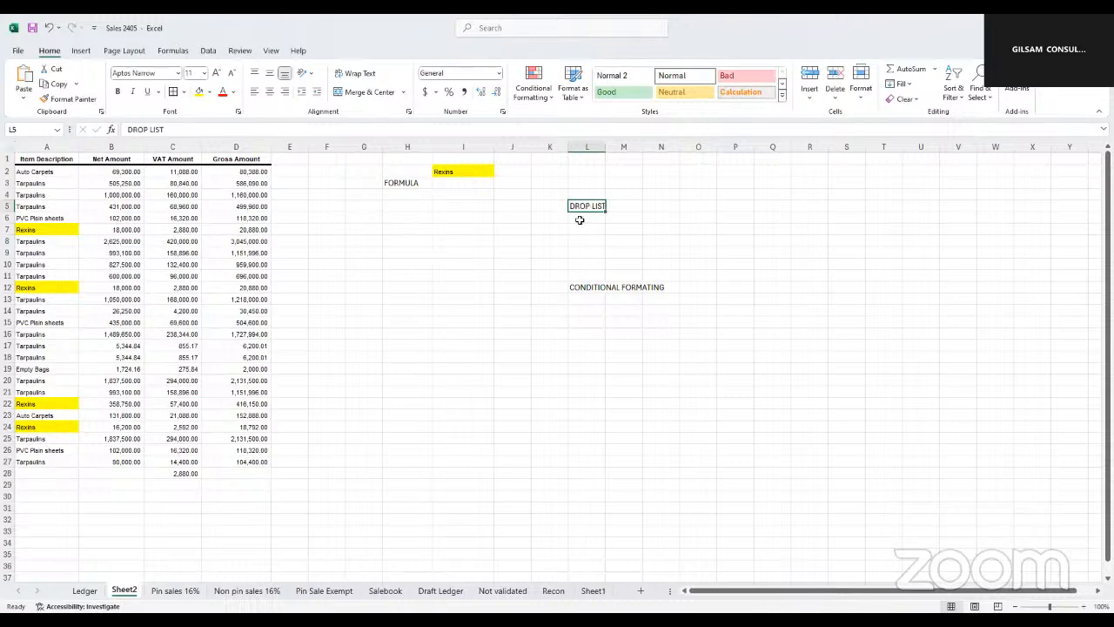
Enter the label DATA VALIDATION in cell N5
left_click(661, 205)
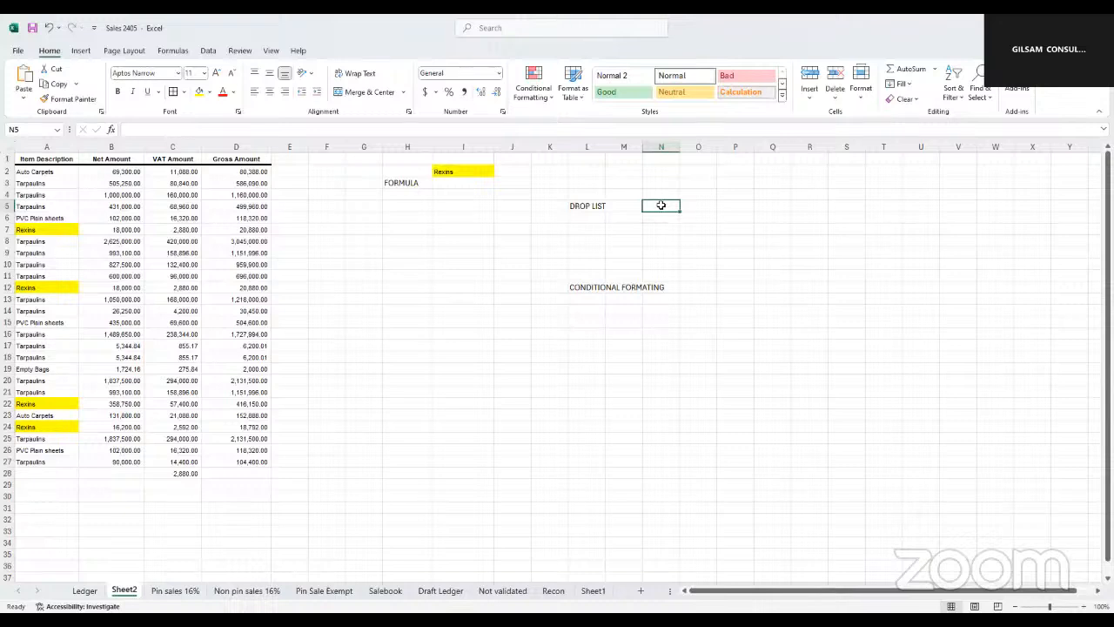
type("DATA")
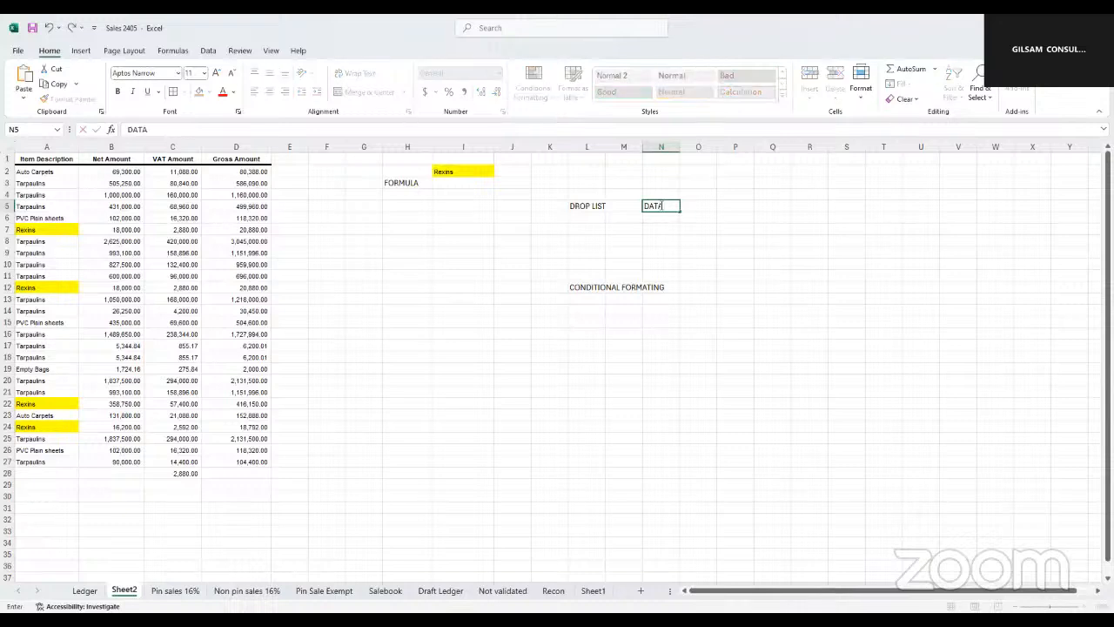
type(" VALIDATION")
left_click(667, 251)
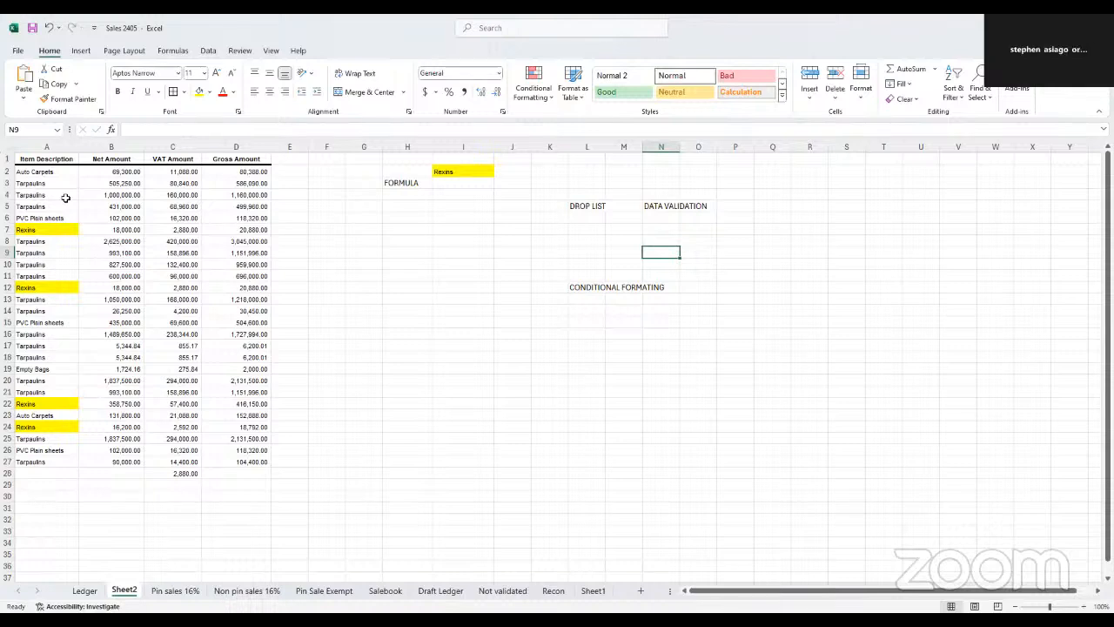
left_click(50, 144)
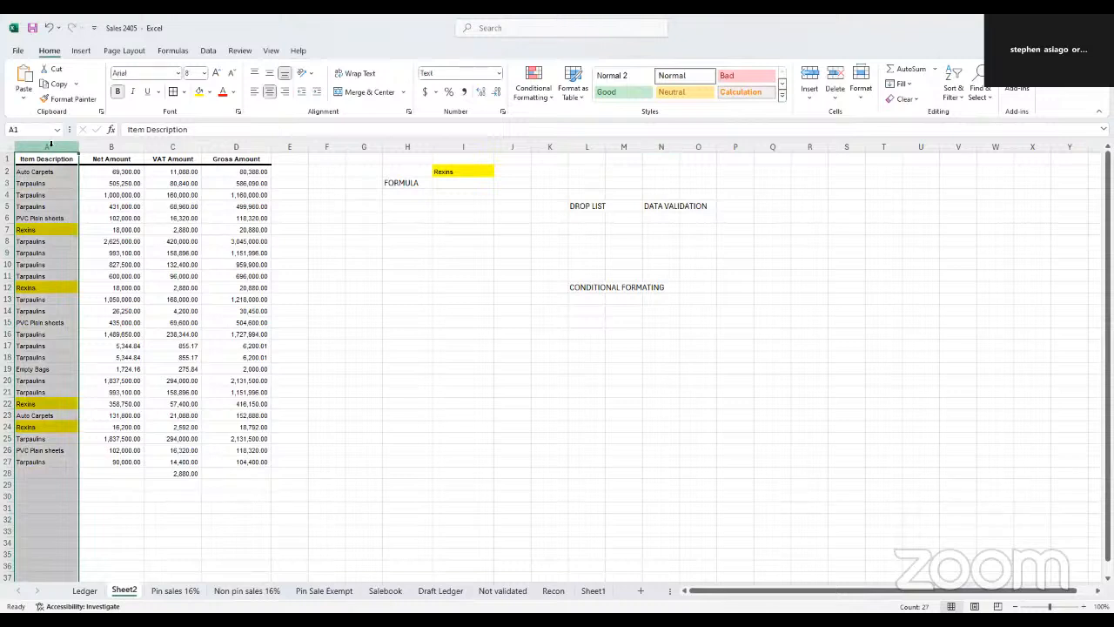
left_click(456, 250)
left_click(414, 263)
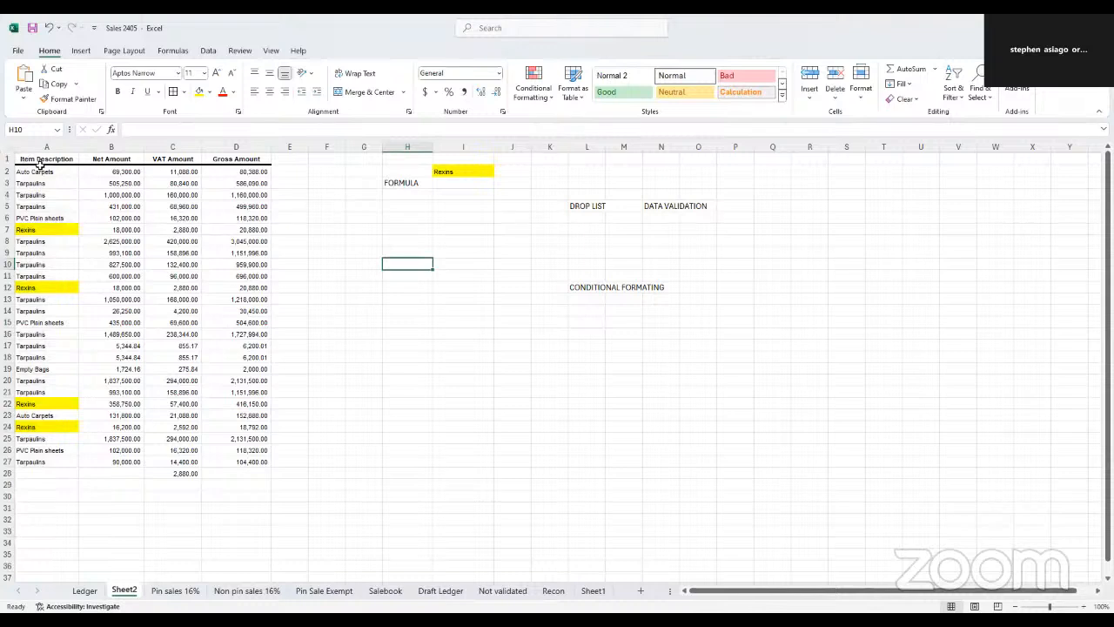
left_click_drag(46, 148, 233, 174)
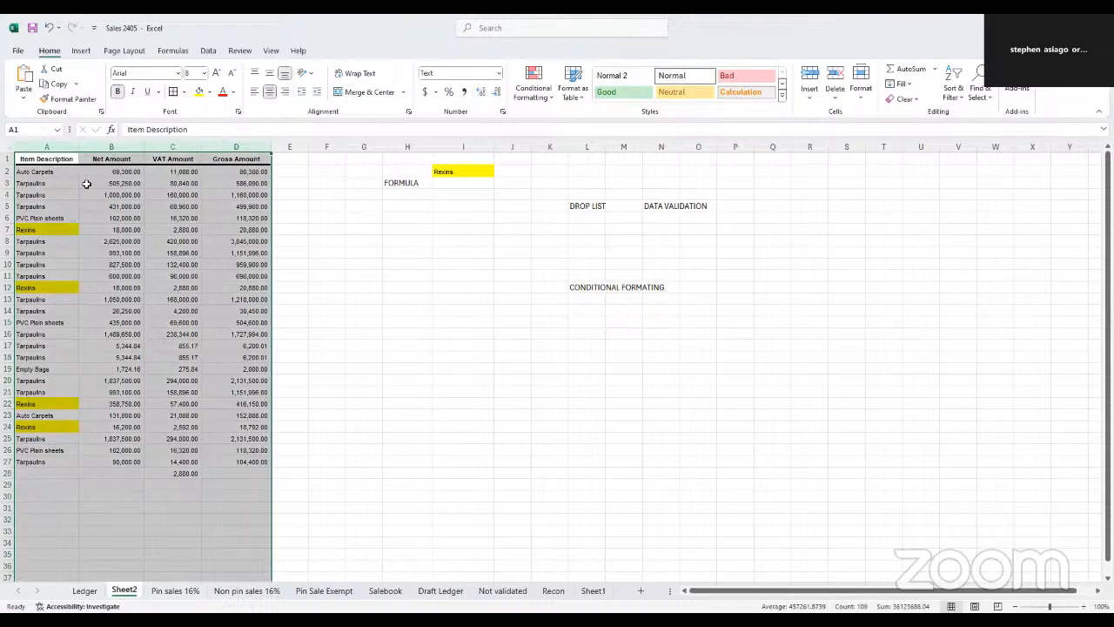
left_click(425, 219)
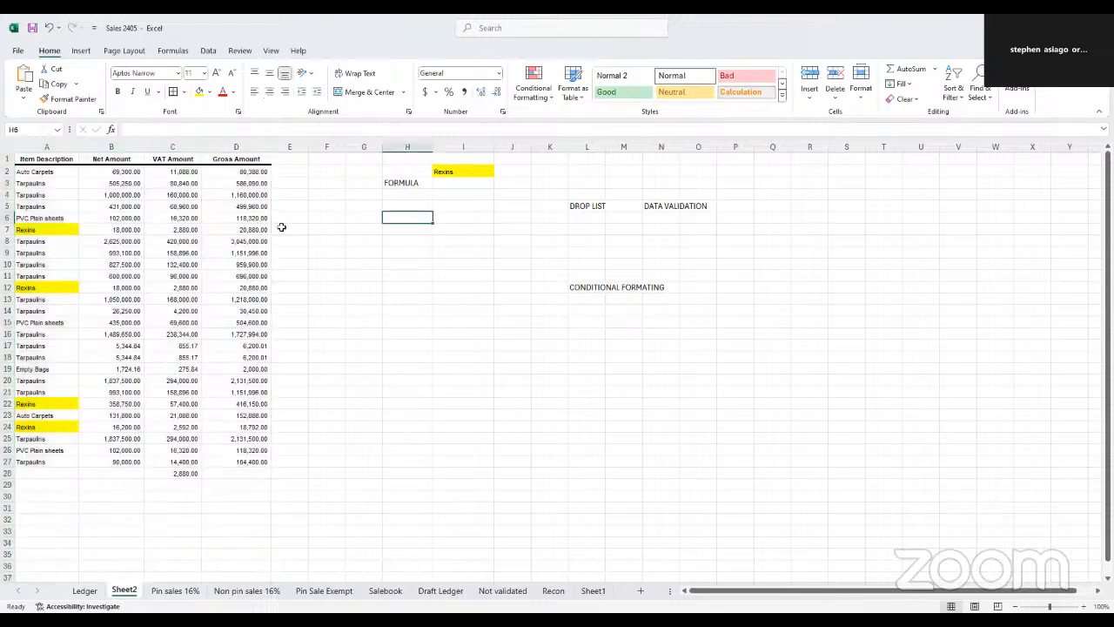
Clear the conditional formatting rules from columns A to D
left_click(43, 146)
left_click_drag(237, 165, 239, 166)
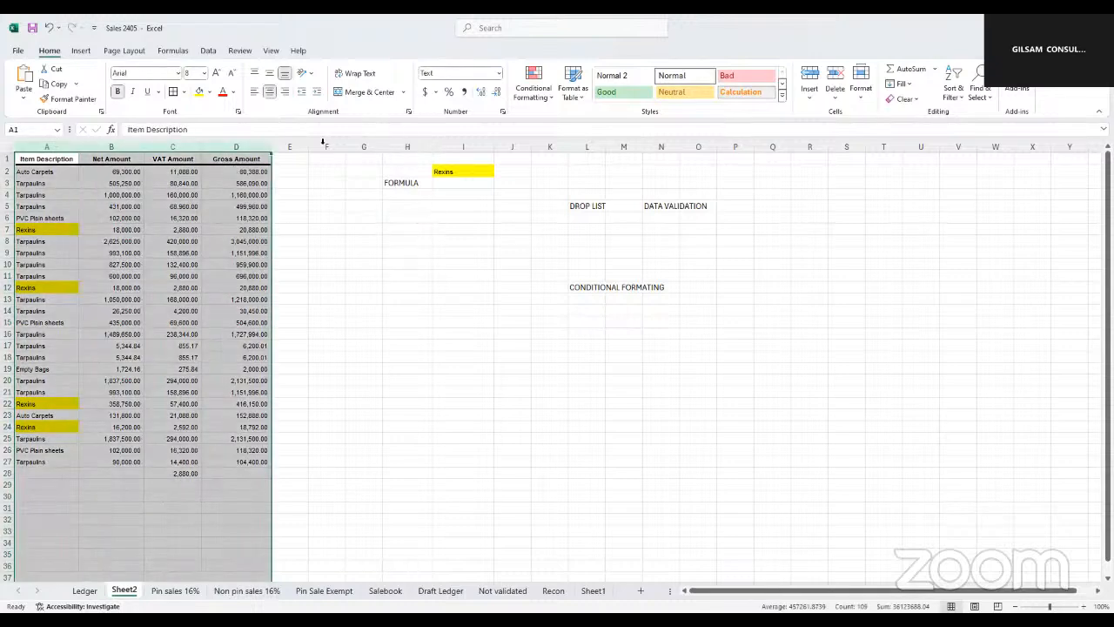
left_click(549, 96)
mouse_move(553, 256)
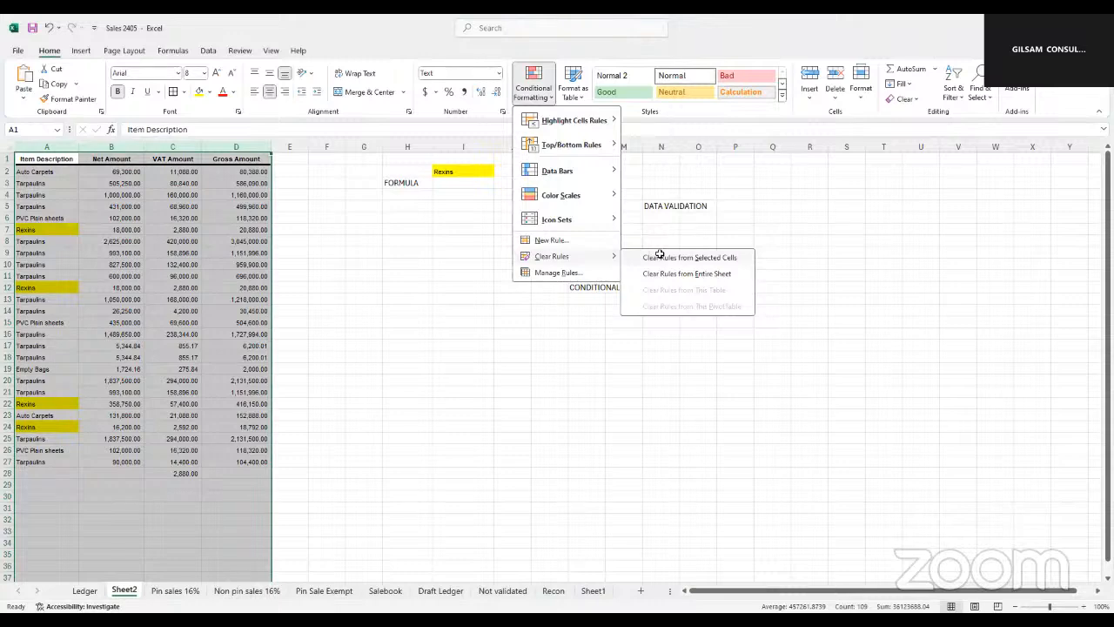
left_click(687, 257)
left_click(327, 275)
left_click(592, 288)
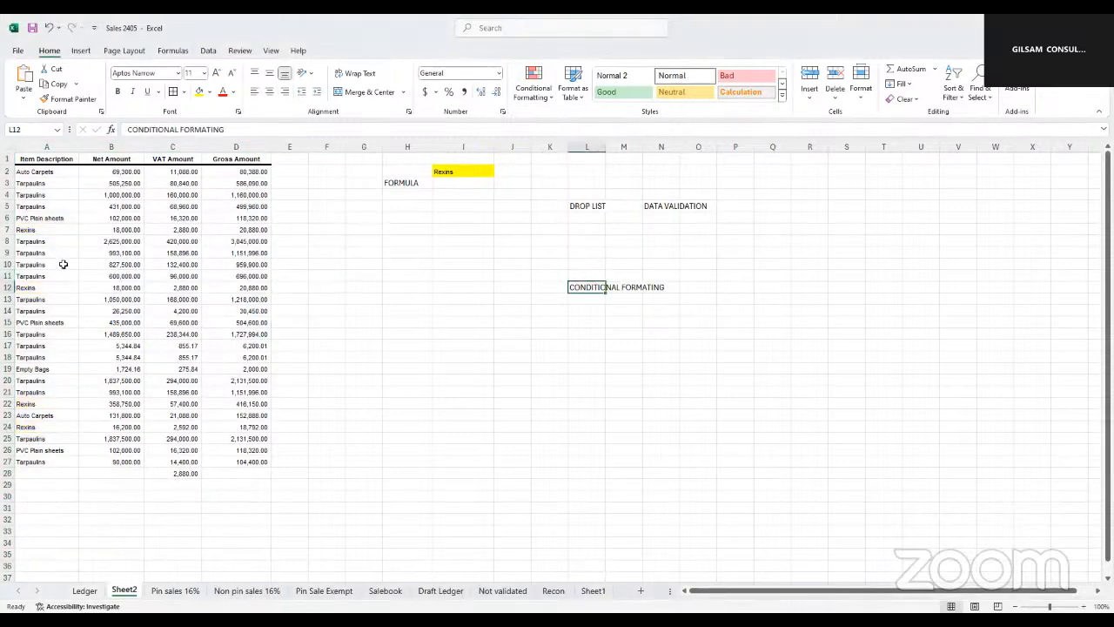
Delete the criterion text from cell I2, keeping its yellow fill
left_click(375, 271)
left_click(456, 173)
key("Delete")
left_click(416, 272)
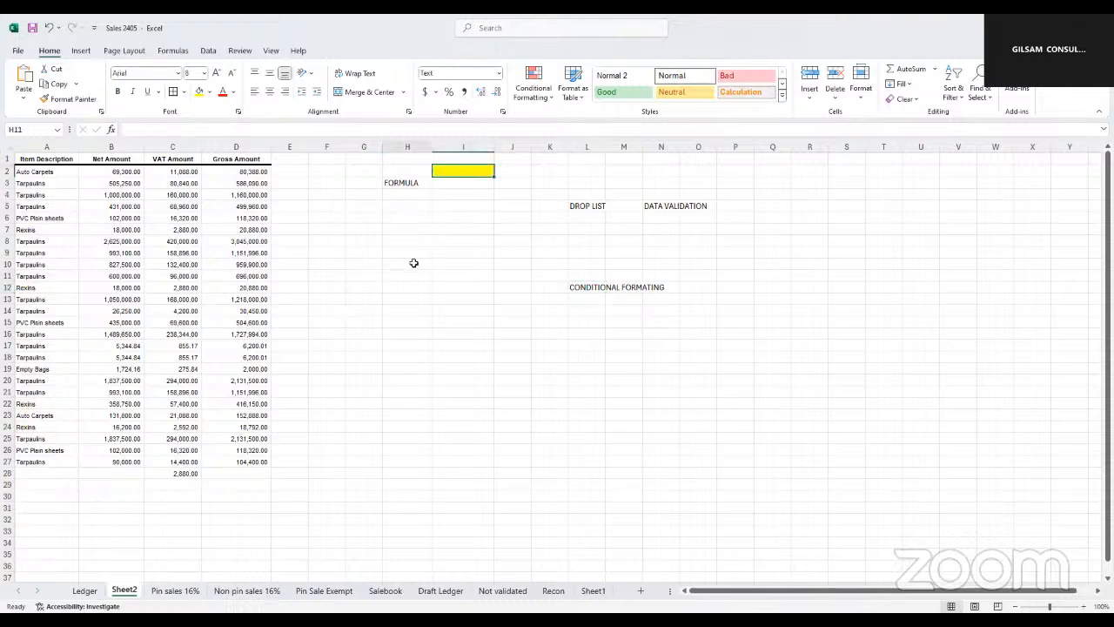
Copy Tarpaulins from A4 into cell I4 as the new criterion
left_click(38, 195)
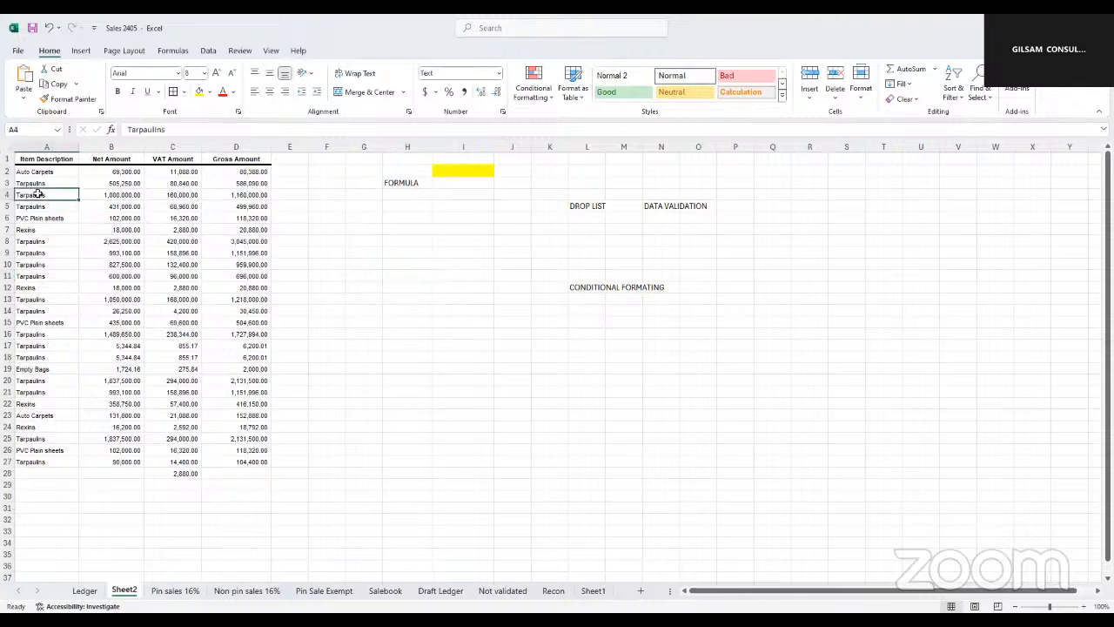
left_click(464, 195)
key("ctrl+v")
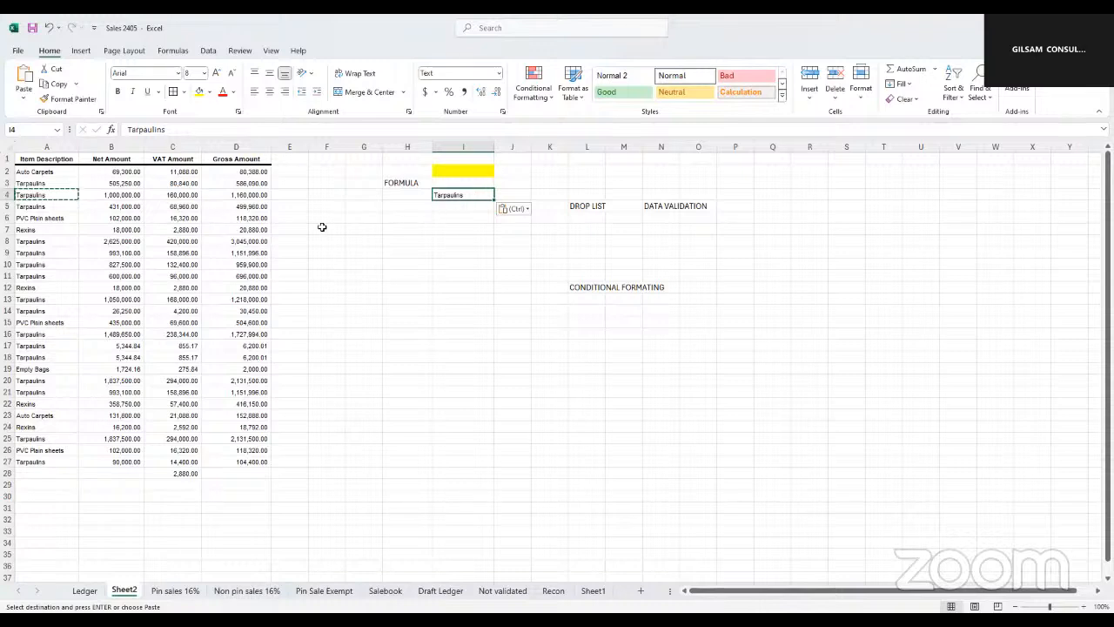
left_click(415, 288)
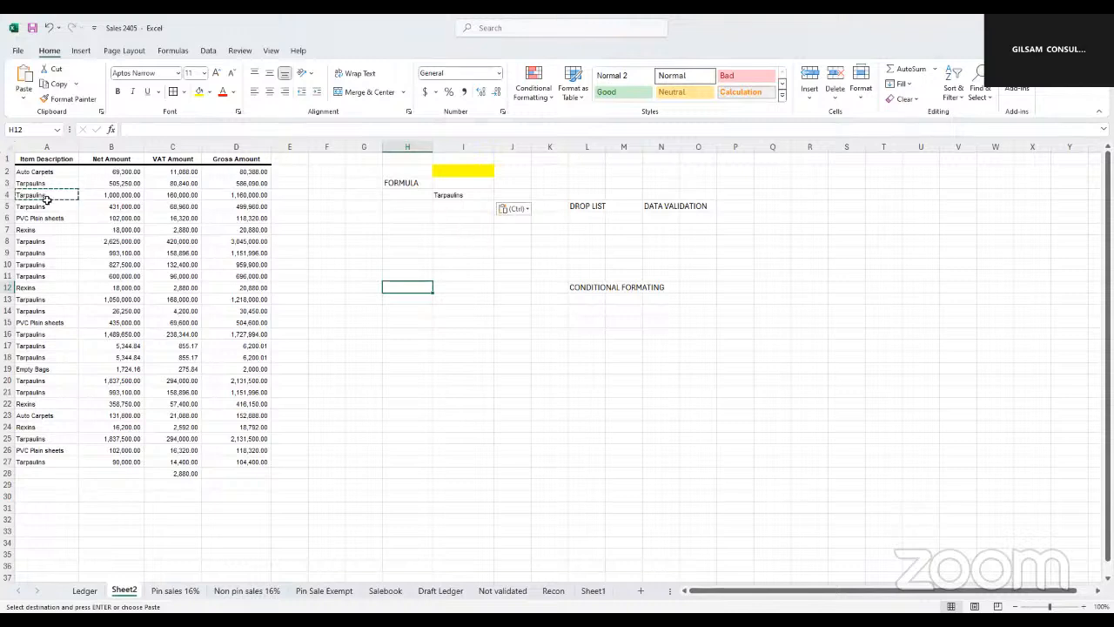
Start a new conditional formatting rule for the item descriptions in A2:A27 that uses a formula to determine which cells to format
left_click_drag(54, 169, 56, 209)
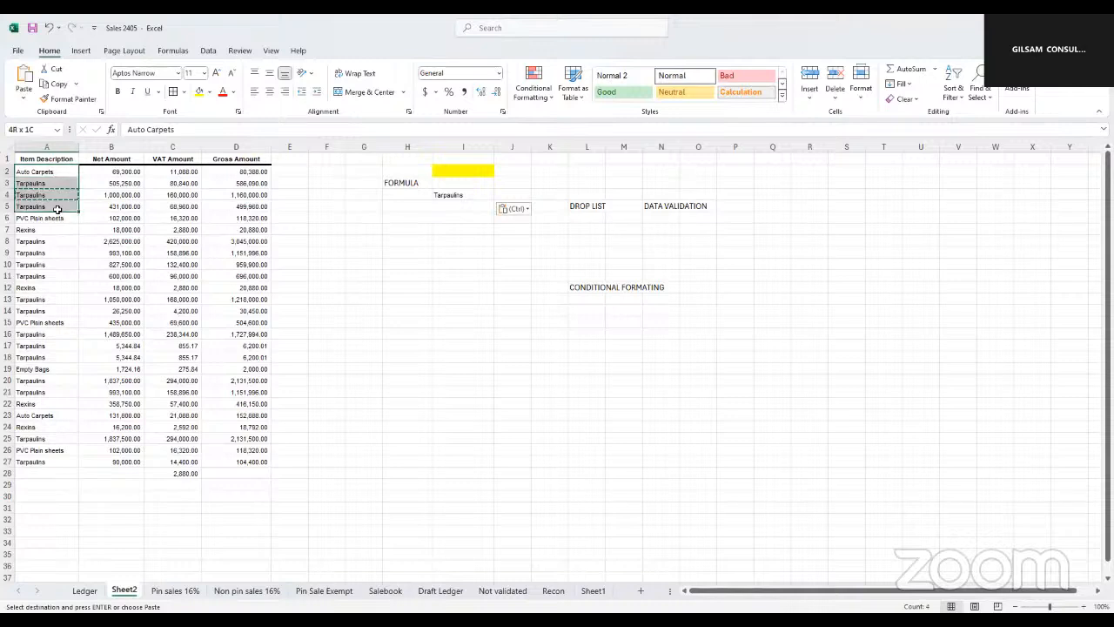
left_click_drag(58, 349, 195, 450)
left_click(326, 369)
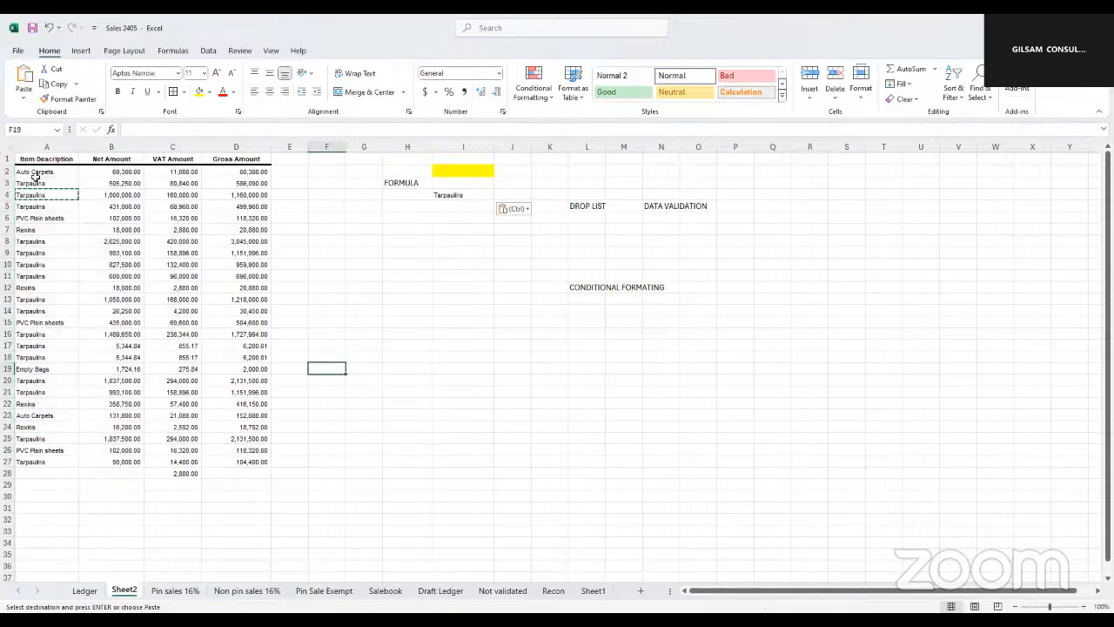
left_click_drag(35, 171, 41, 462)
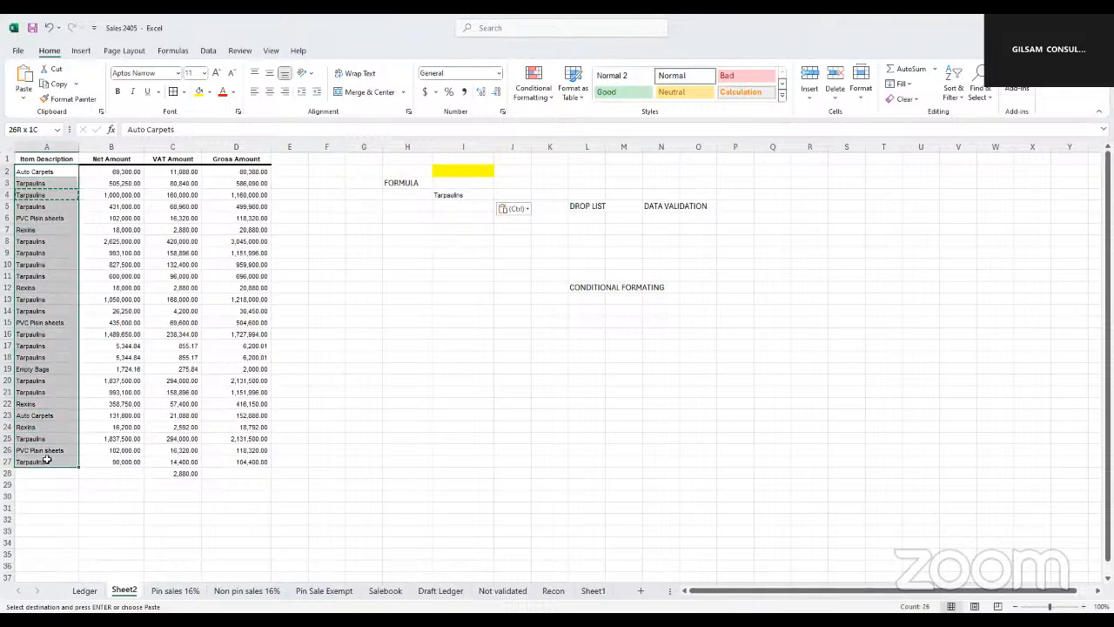
left_click(552, 103)
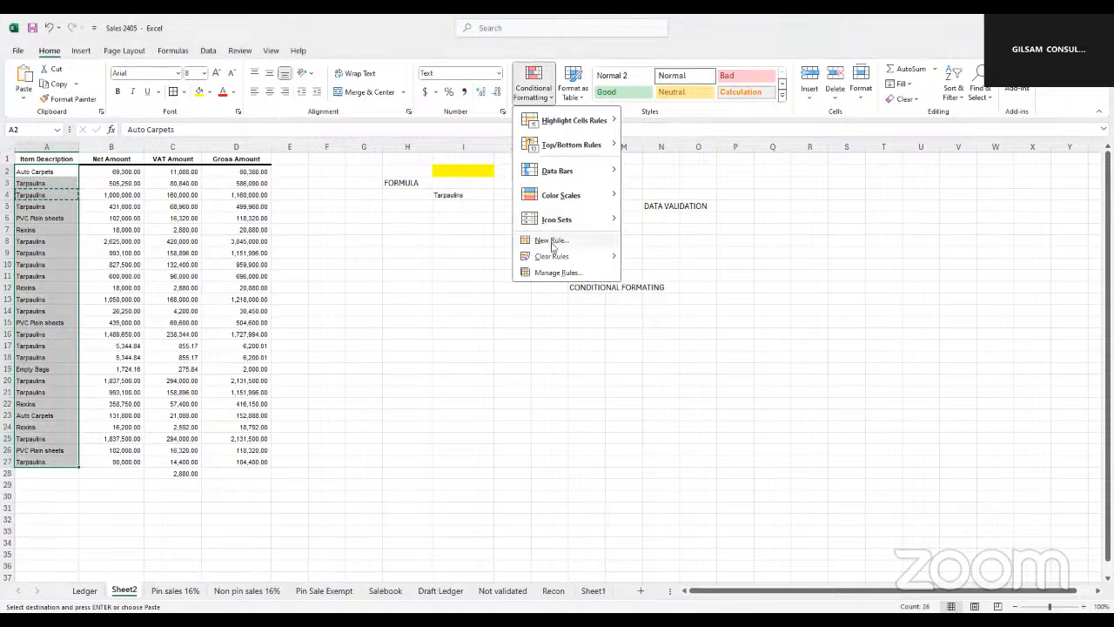
left_click(552, 243)
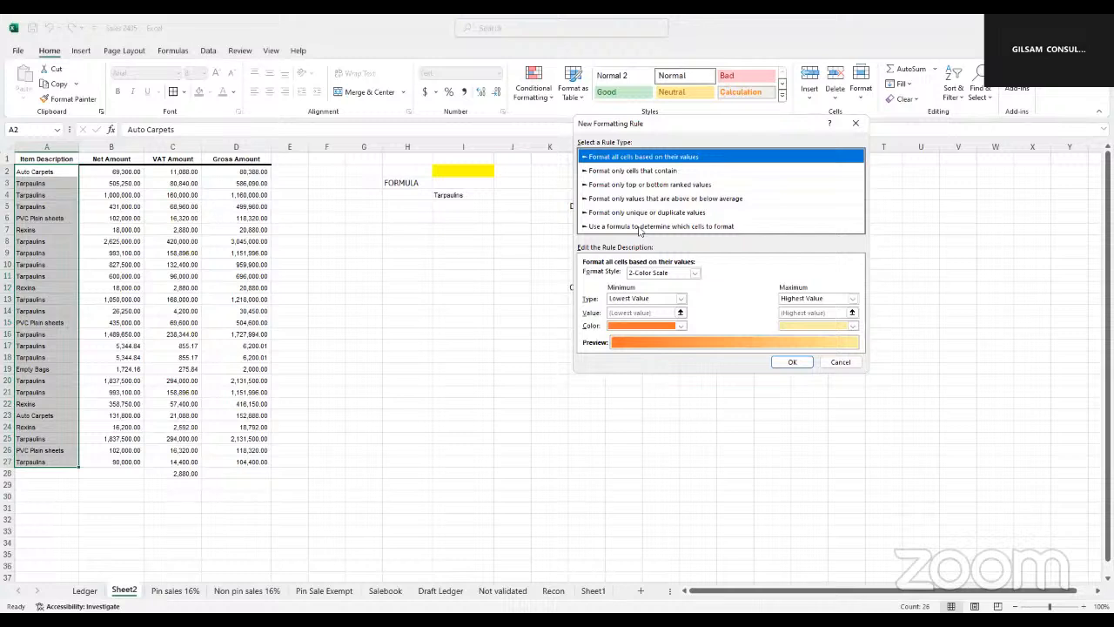
left_click(640, 226)
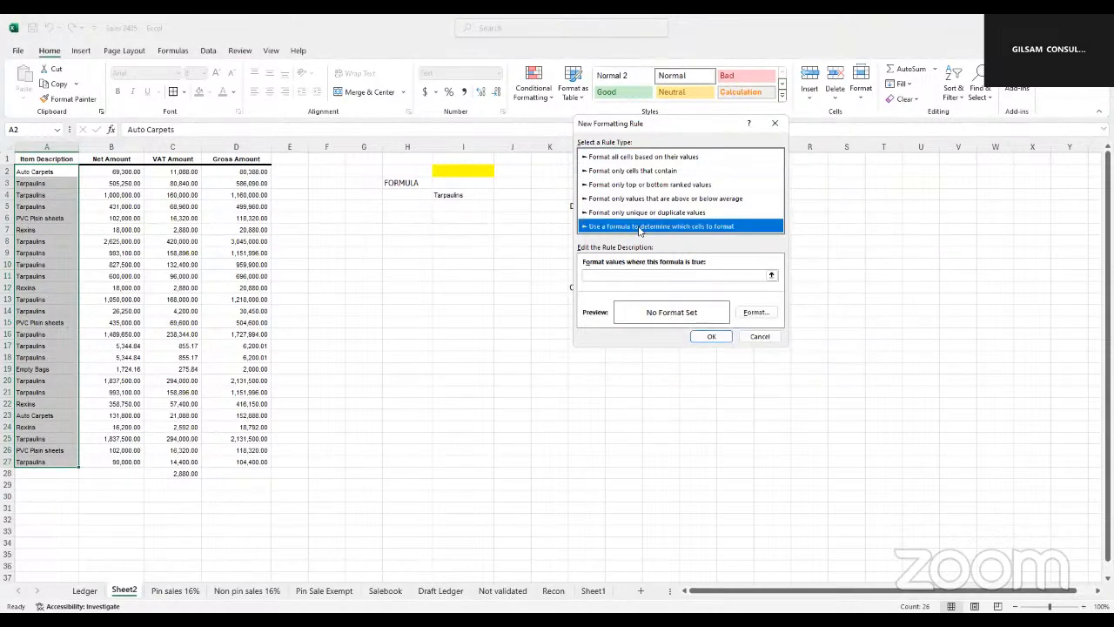
Set the new formatting rule's formula to =I4=$I$4
left_click(592, 276)
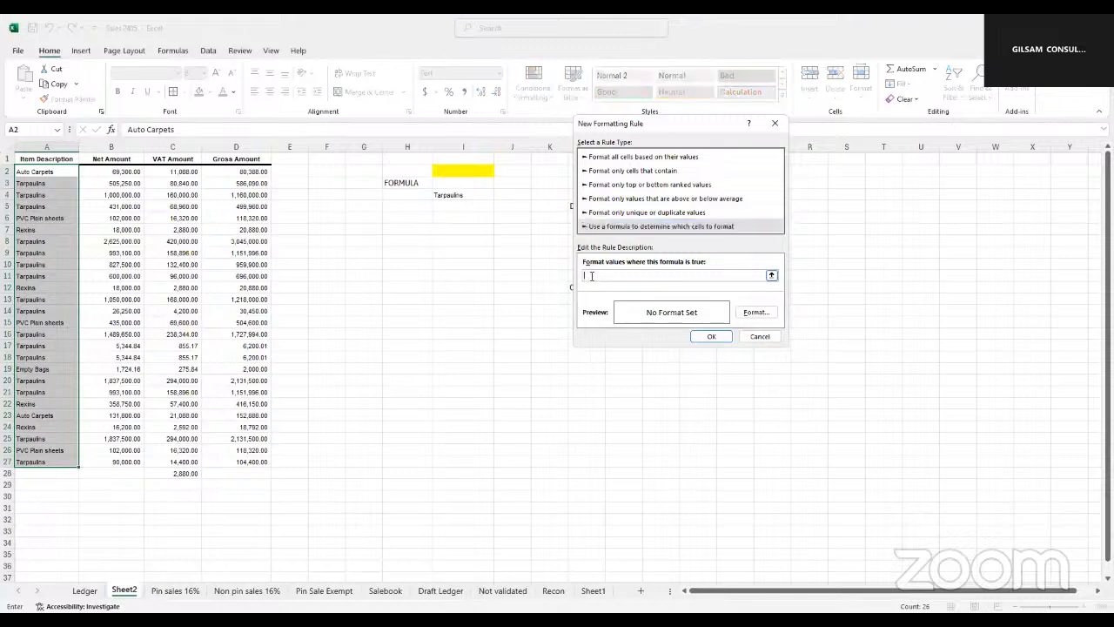
left_click(452, 195)
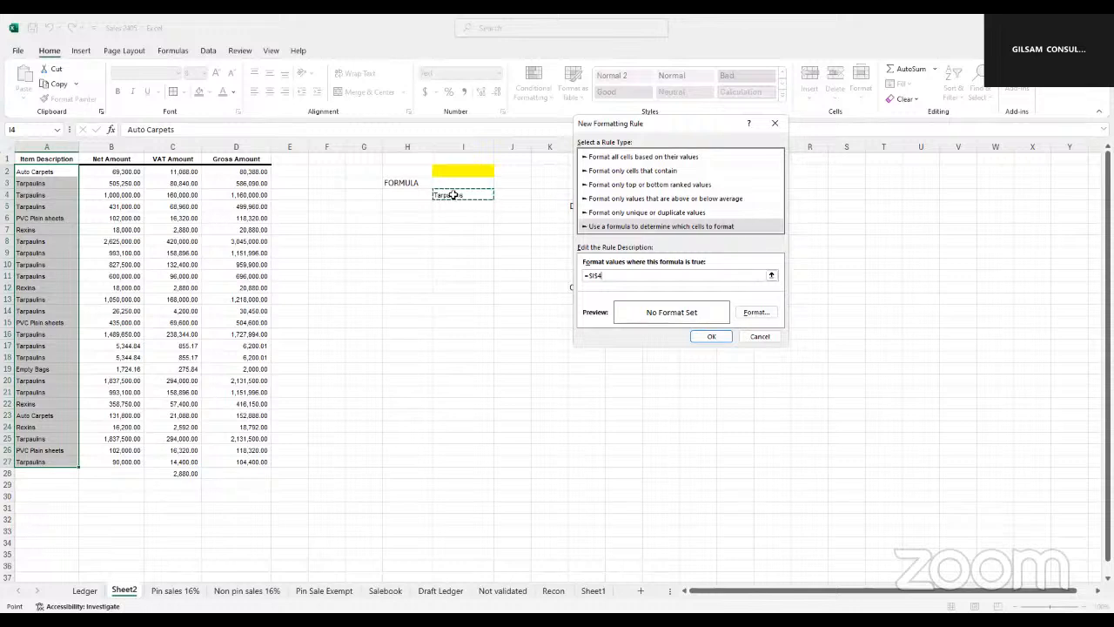
key("F4")
left_click(449, 193)
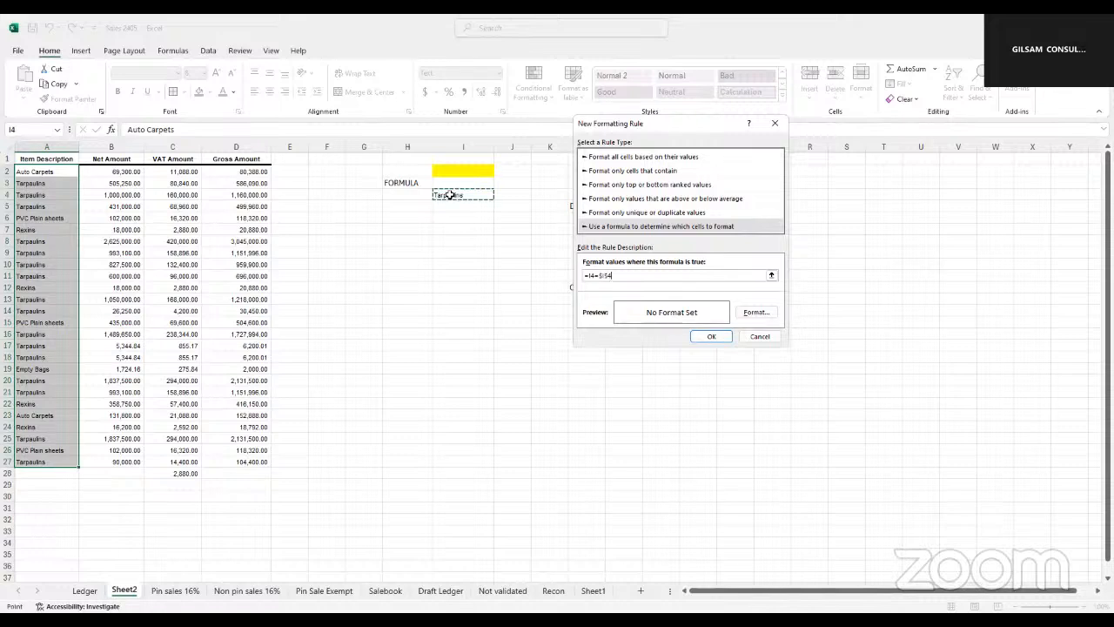
Give the formula rule a green fill and apply it to the item descriptions in A2:A27
left_click(754, 313)
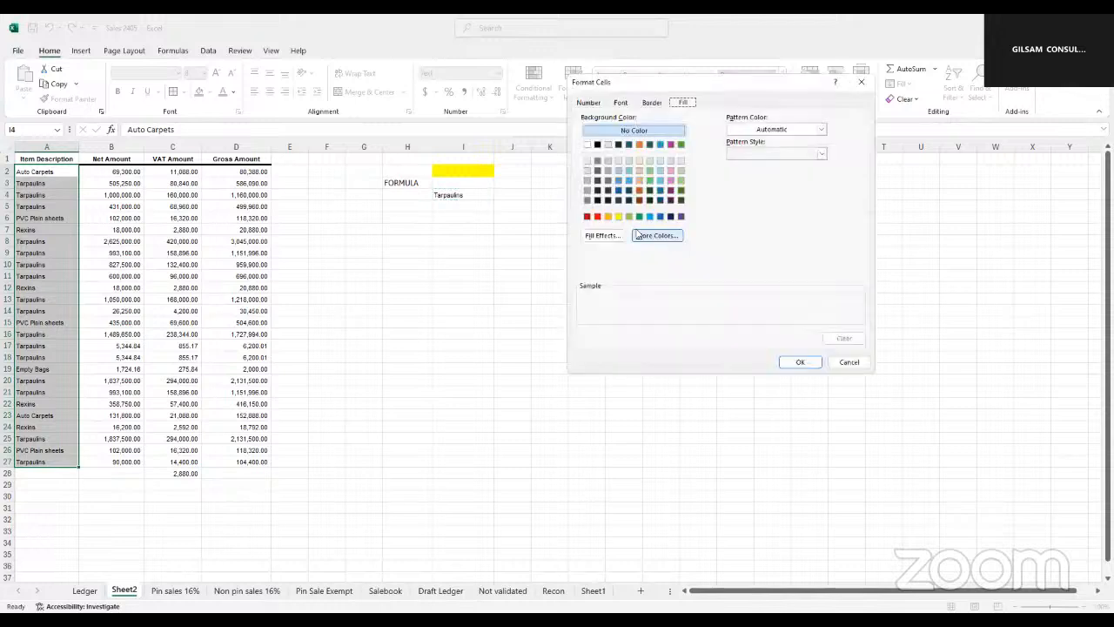
left_click(618, 217)
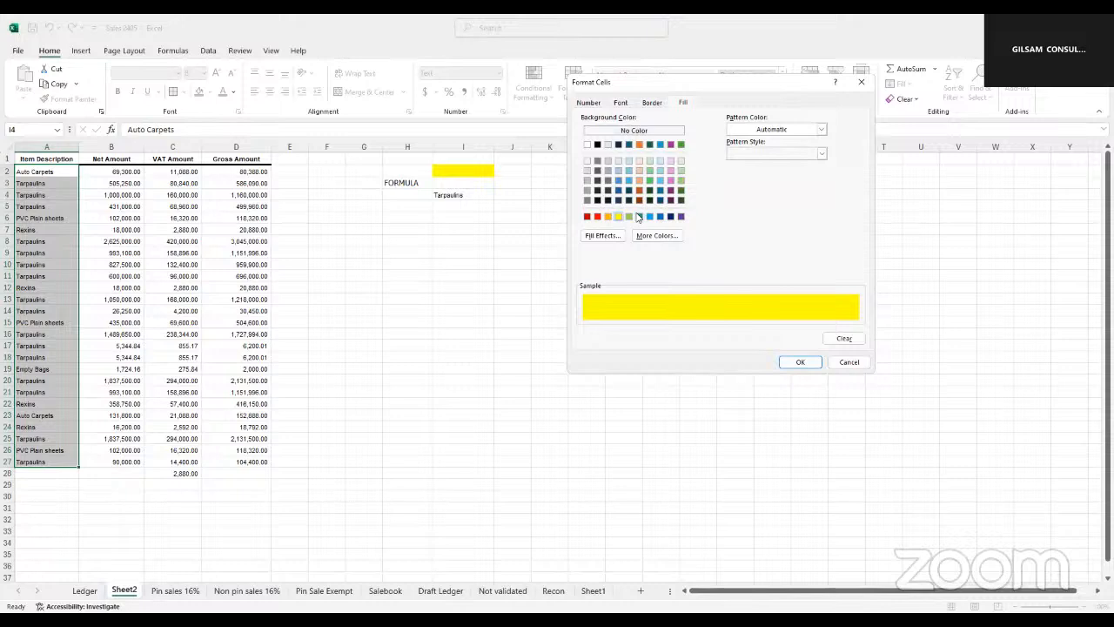
left_click(639, 216)
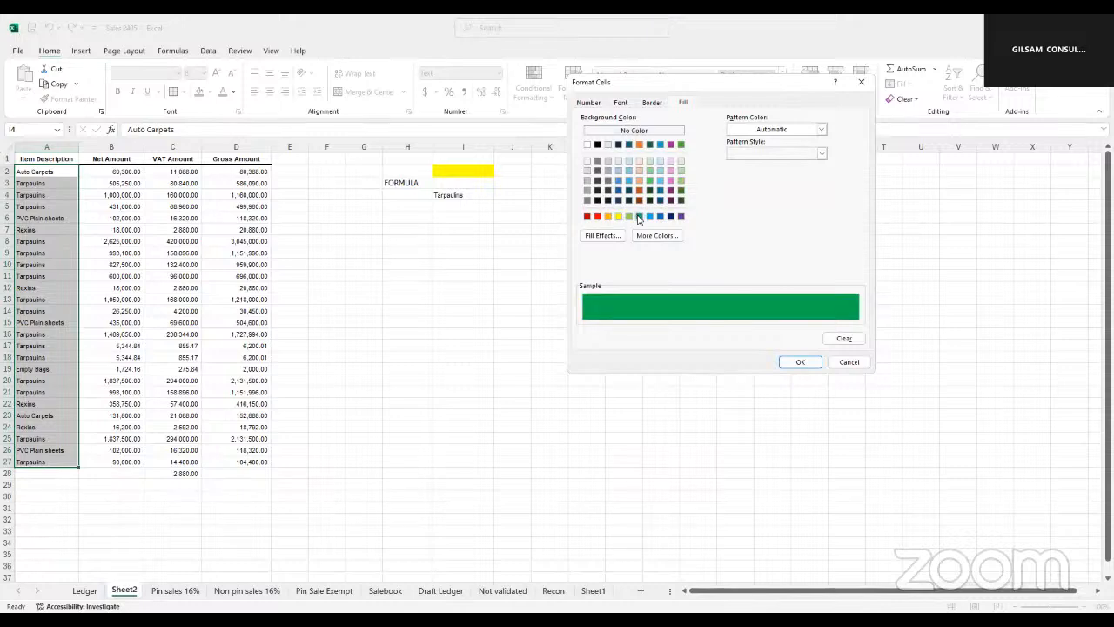
left_click(797, 364)
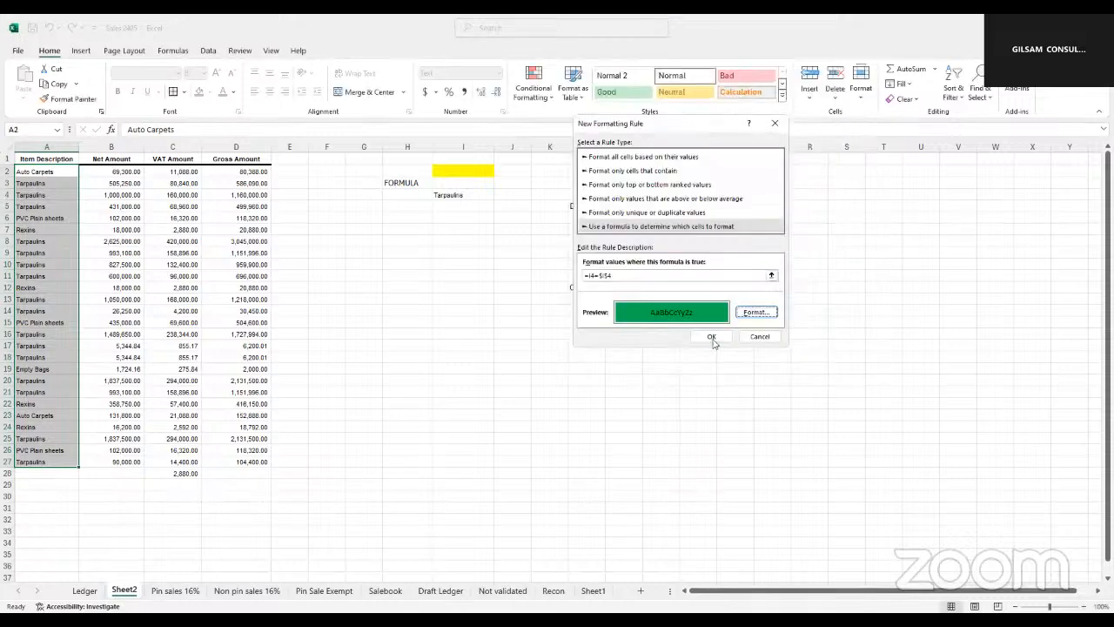
left_click(714, 339)
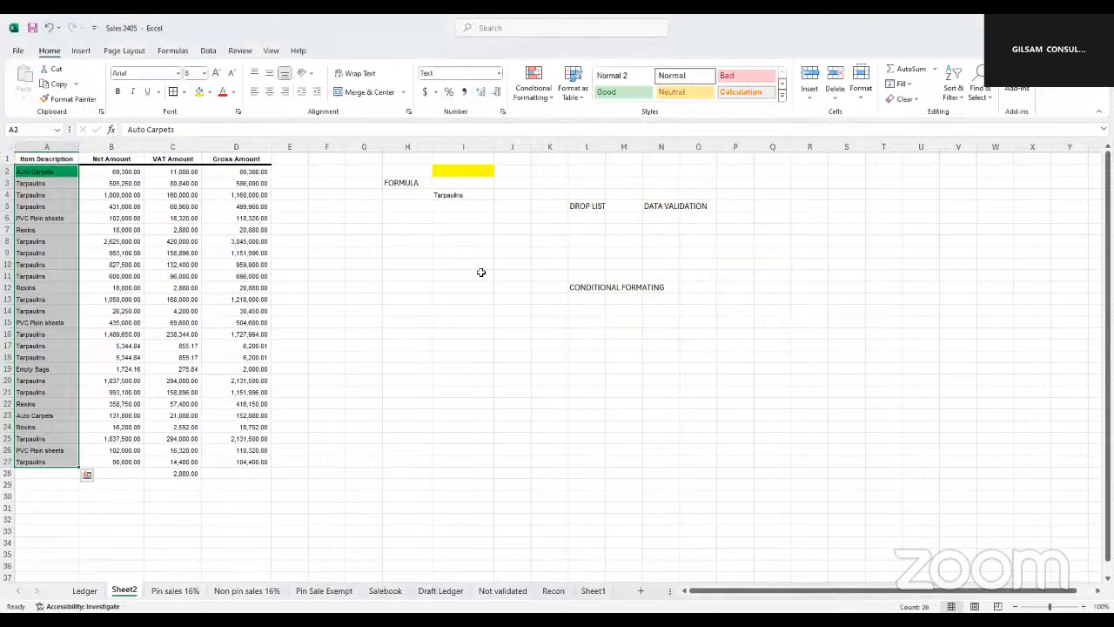
Undo the green formatting rule on the item descriptions and delete the Tarpaulins criterion from I4
left_click(38, 173)
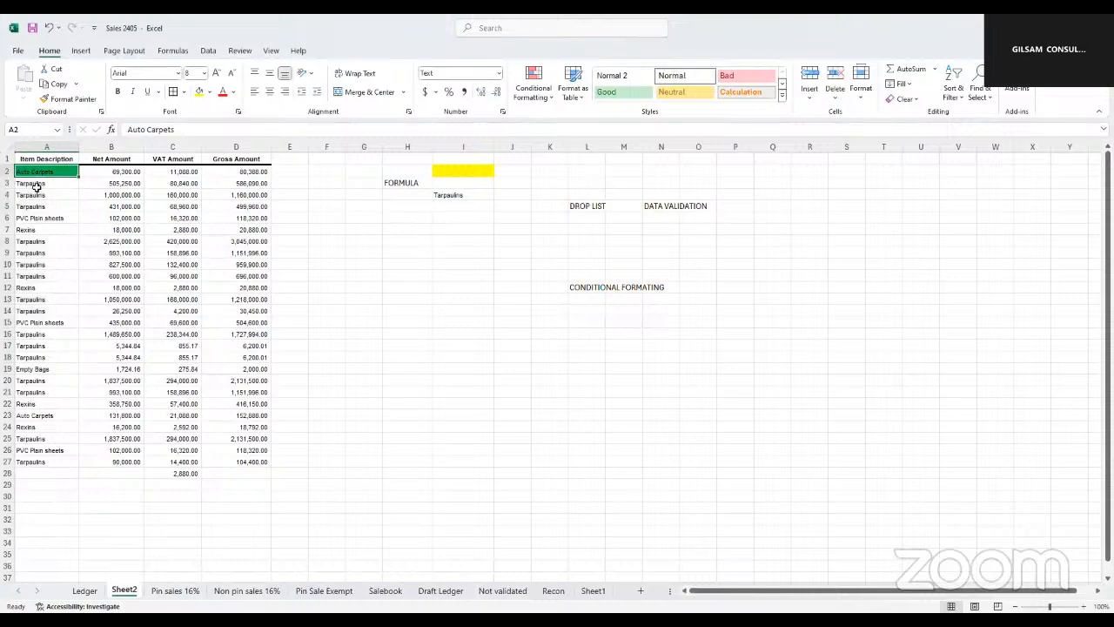
key("ctrl+shift+Down")
key("ctrl+c")
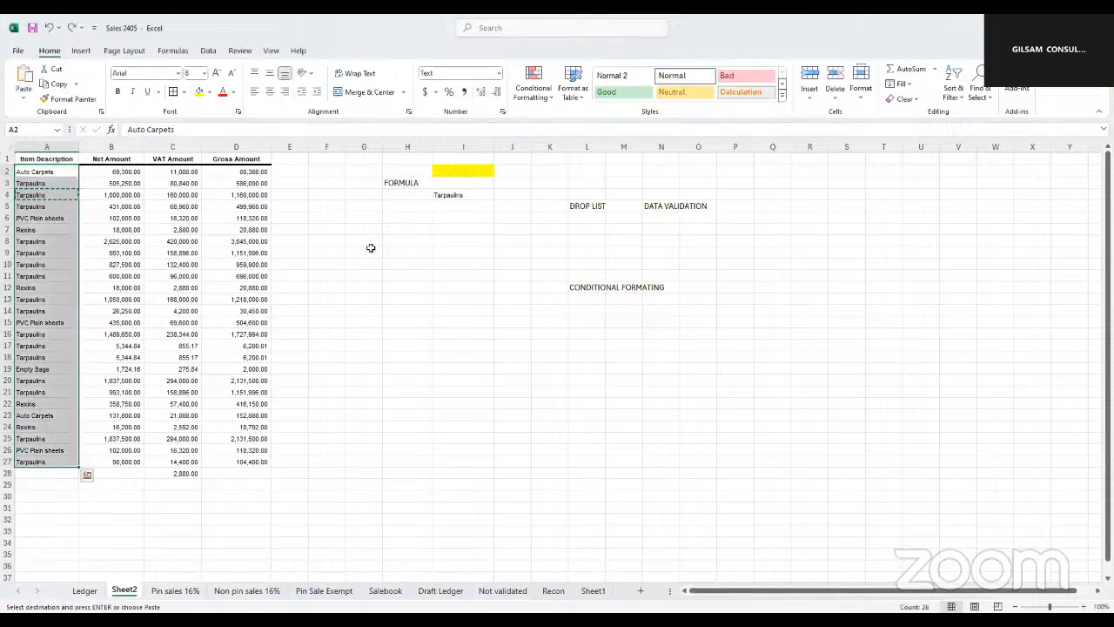
left_click(458, 195)
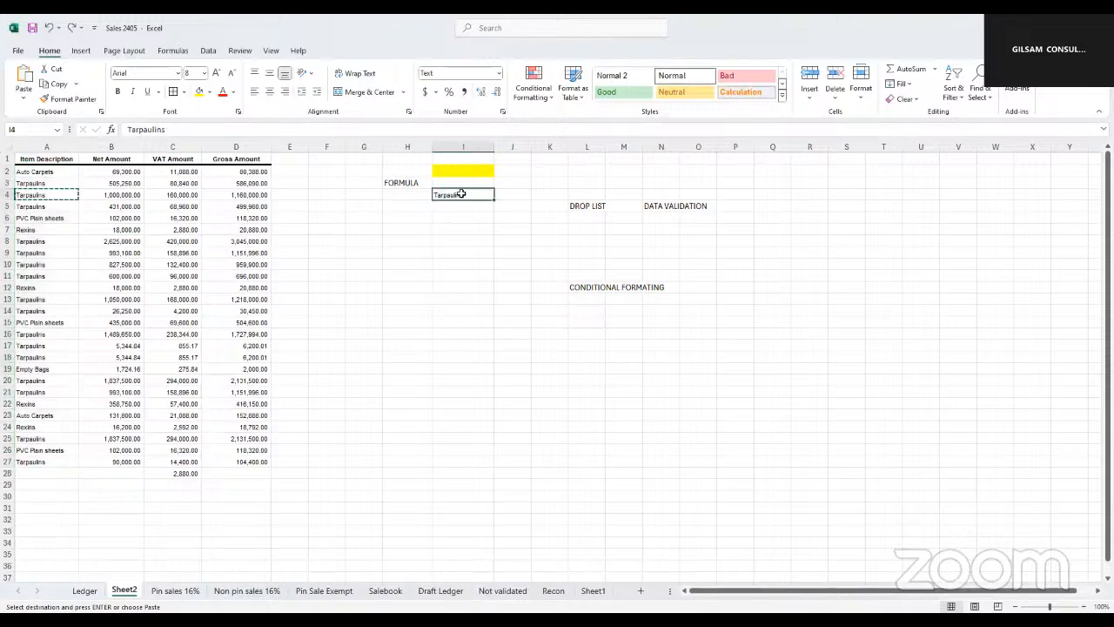
key("Delete")
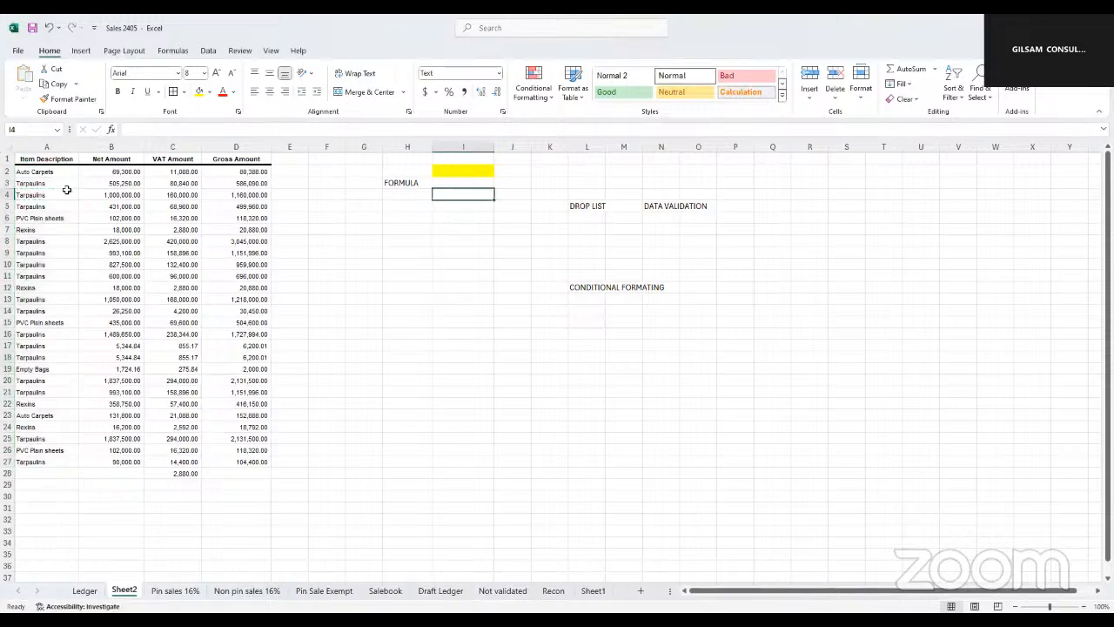
left_click(45, 145)
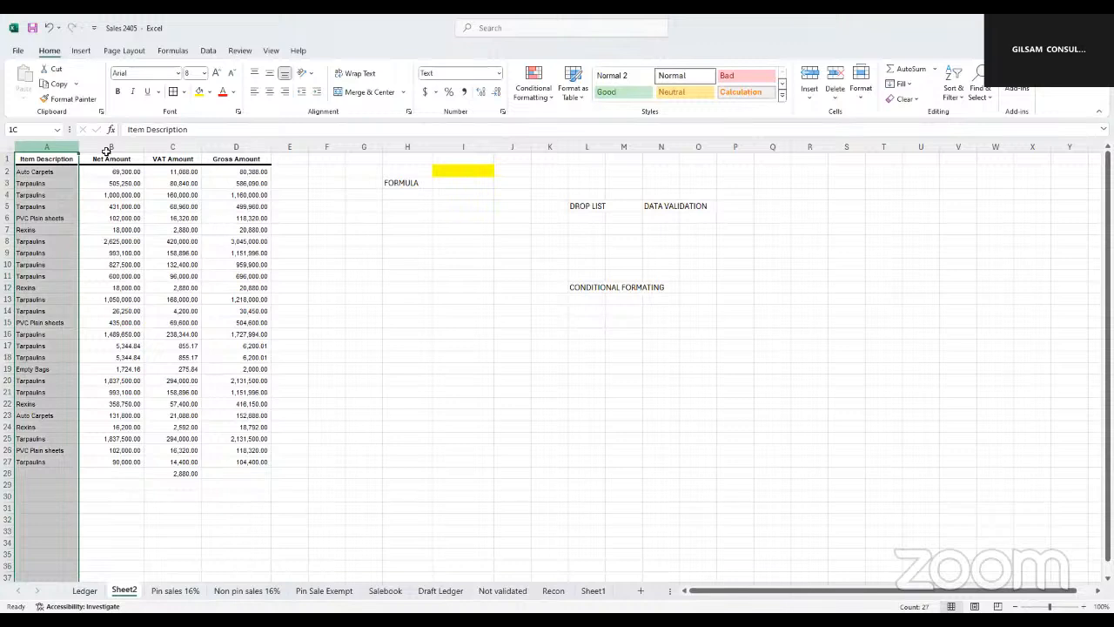
left_click(236, 145, "shift")
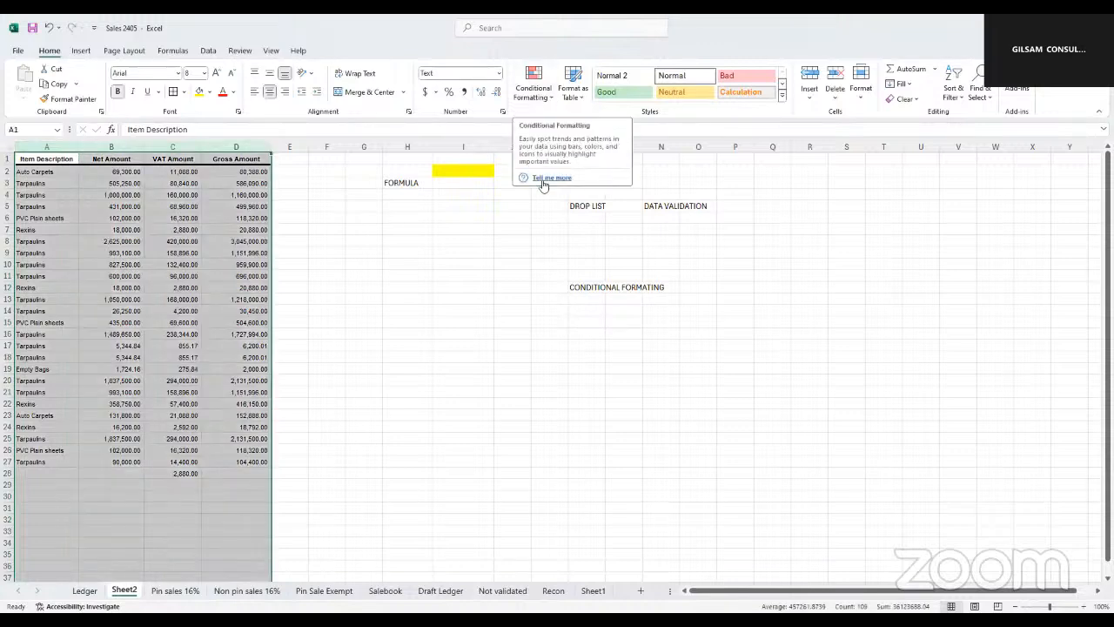
left_click(554, 97)
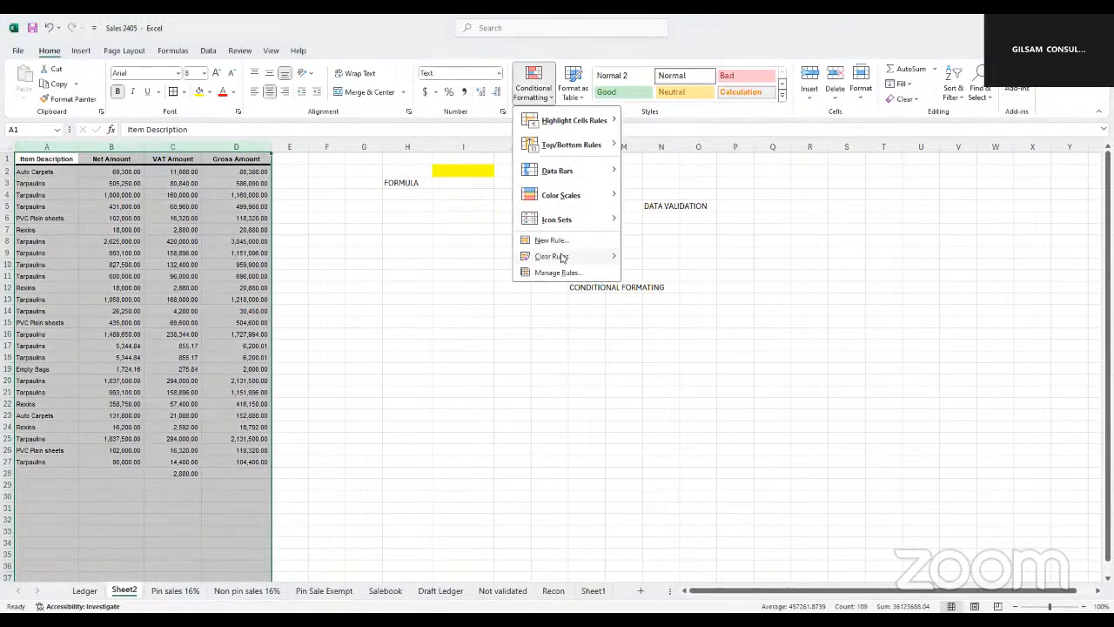
left_click(339, 244)
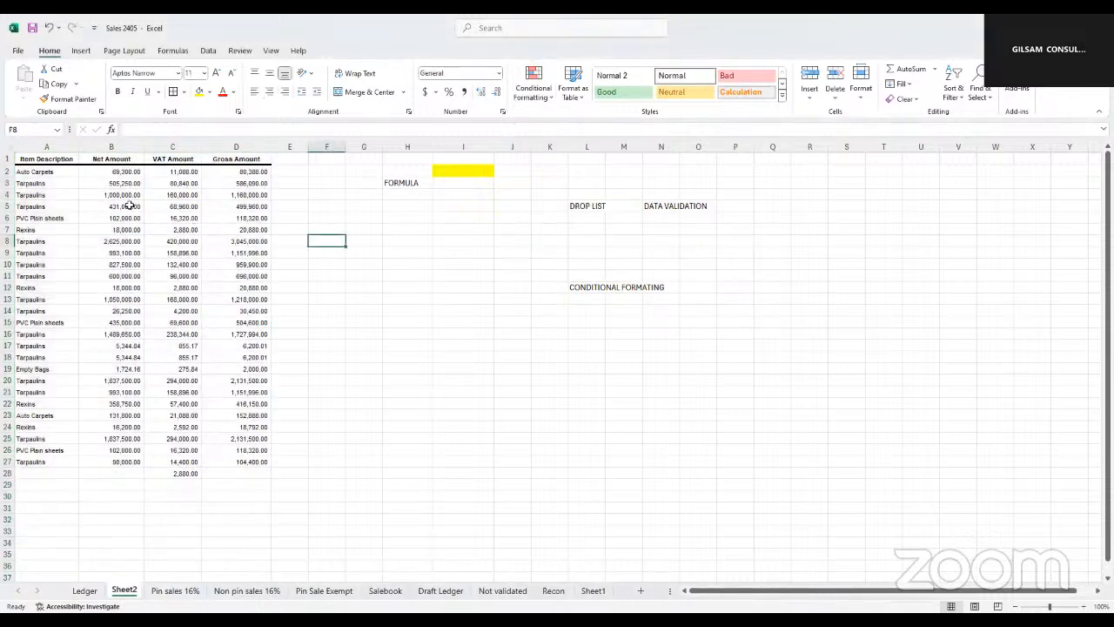
Copy Auto Carpets from A2 into cell I4 as the criterion
left_click(30, 172)
key("ctrl+c")
left_click(471, 193)
key("ctrl+v")
Start a new formula-based conditional formatting rule for the item descriptions in A2:A27
left_click(52, 172)
left_click_drag(50, 243, 54, 464)
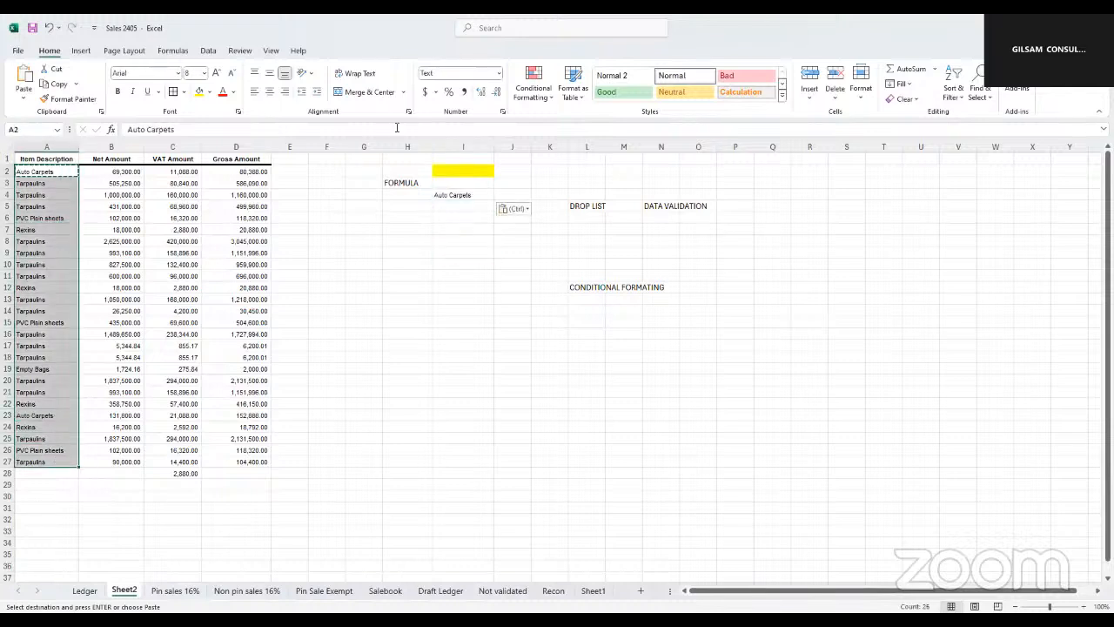
key("ctrl+1")
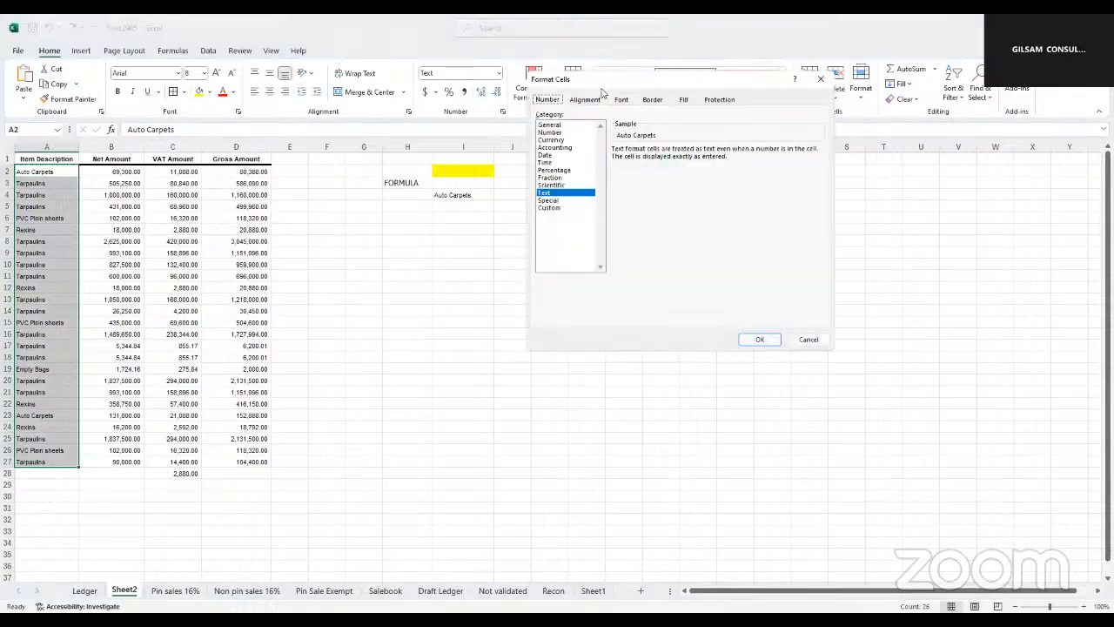
left_click(823, 80)
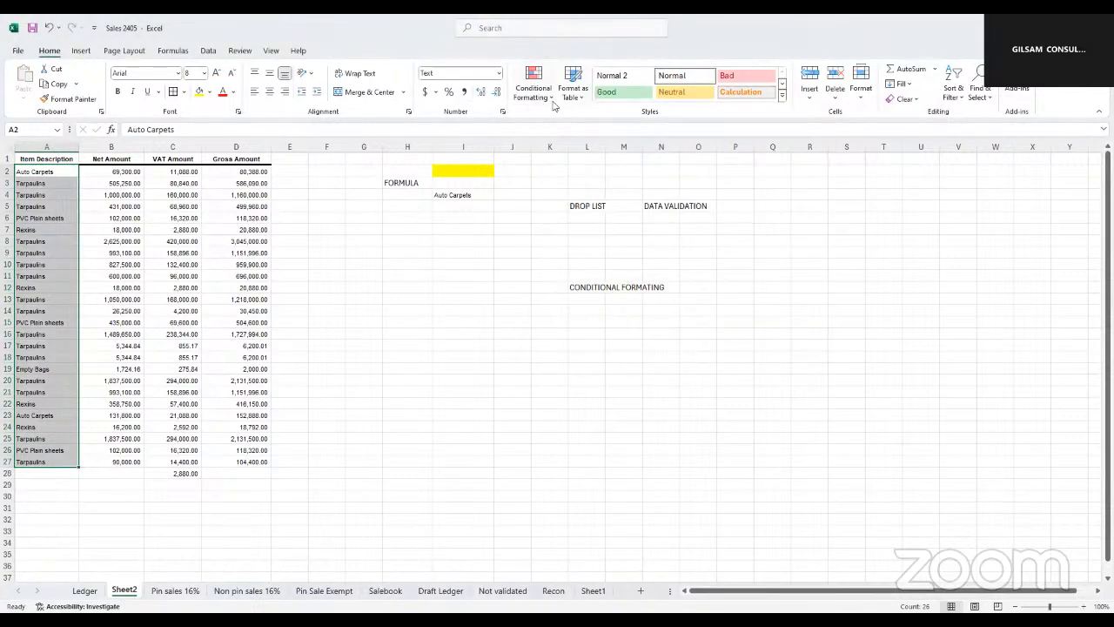
left_click(554, 103)
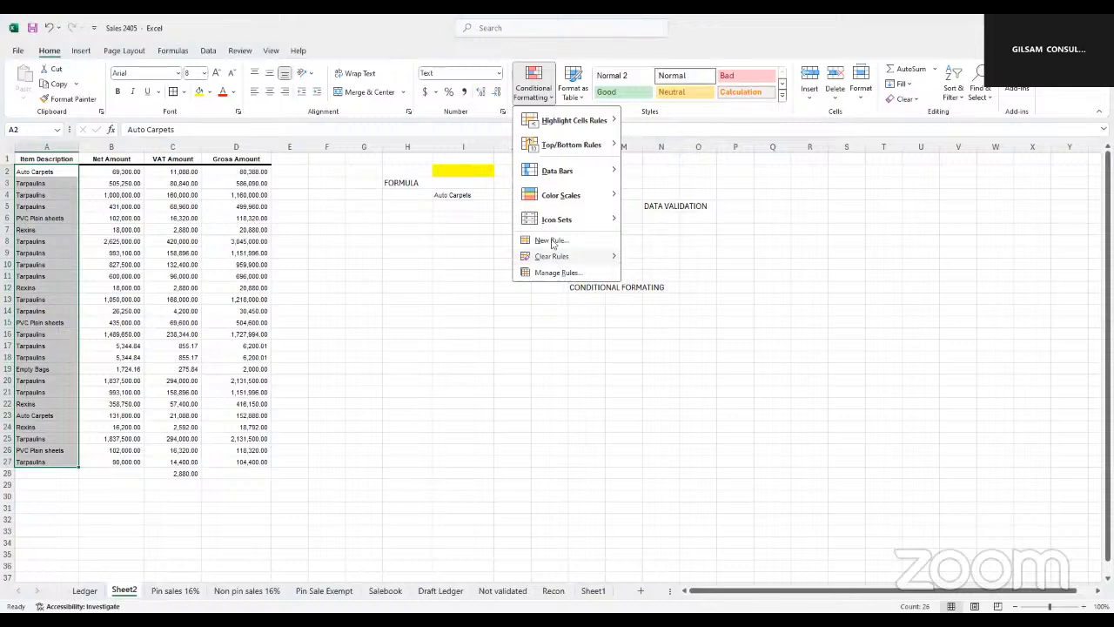
left_click(552, 241)
left_click(610, 214)
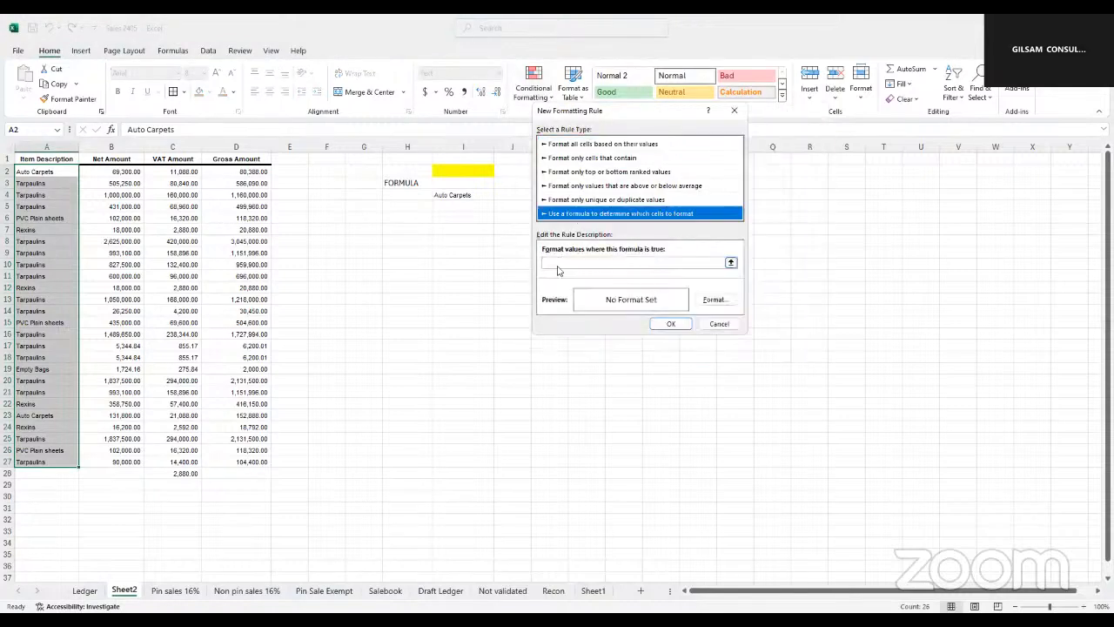
Enter =I4=$I$4 as the rule's formula, comparing a relative reference with the absolute criterion cell
left_click(557, 264)
left_click(458, 195)
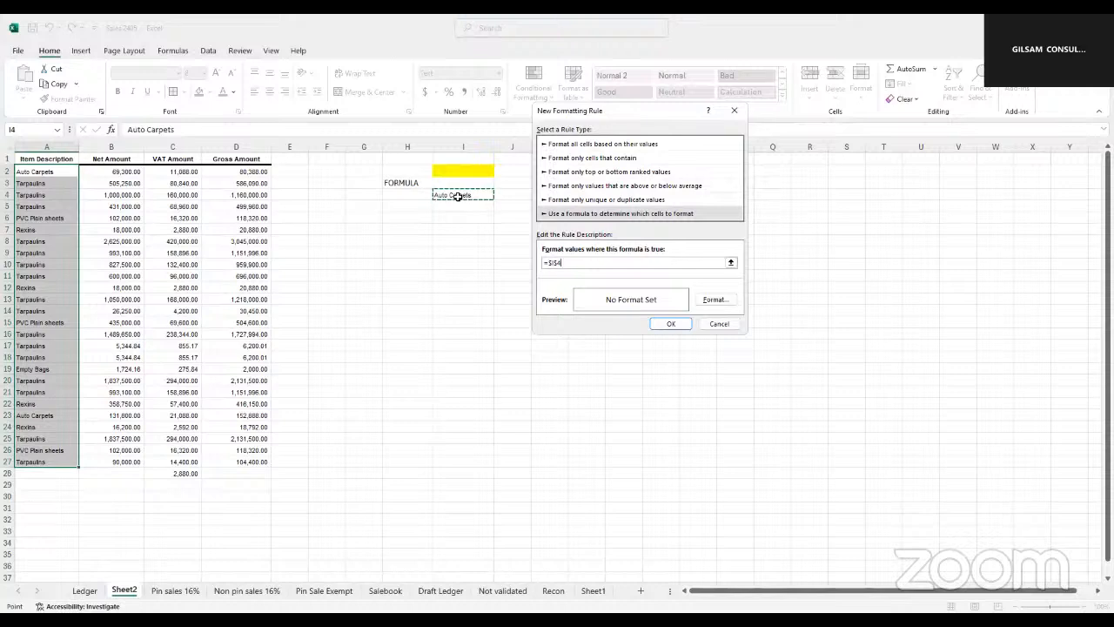
key("F4")
key("F4")
key("F4")
type("=")
left_click(458, 196)
Set the rule's format to a green fill, apply the rule, and select the criterion cell I4
left_click(708, 301)
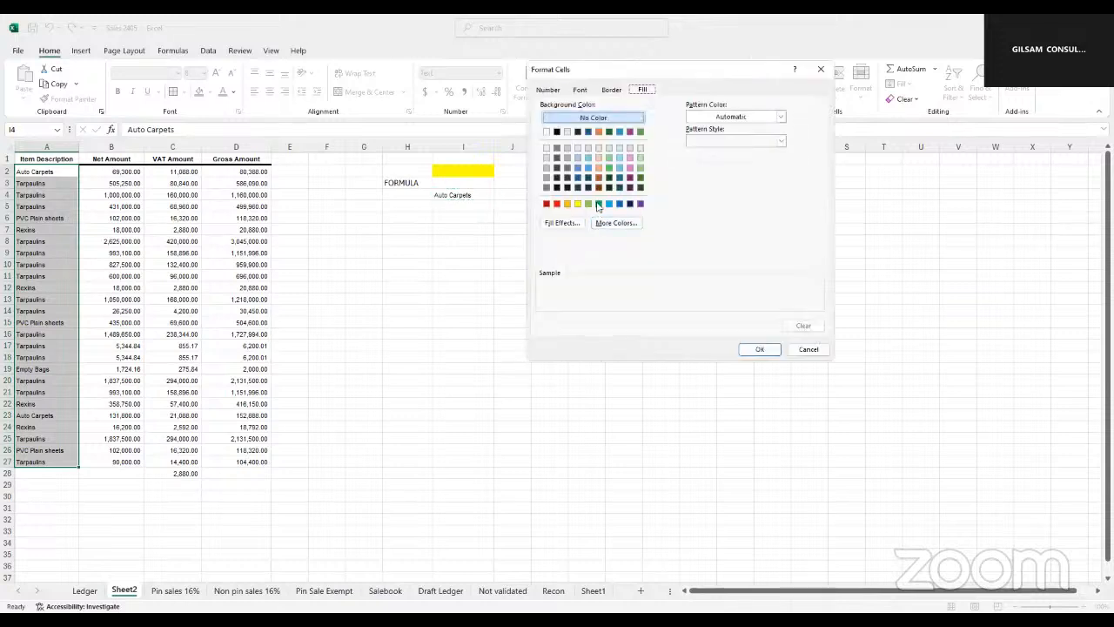
left_click(598, 203)
left_click(764, 354)
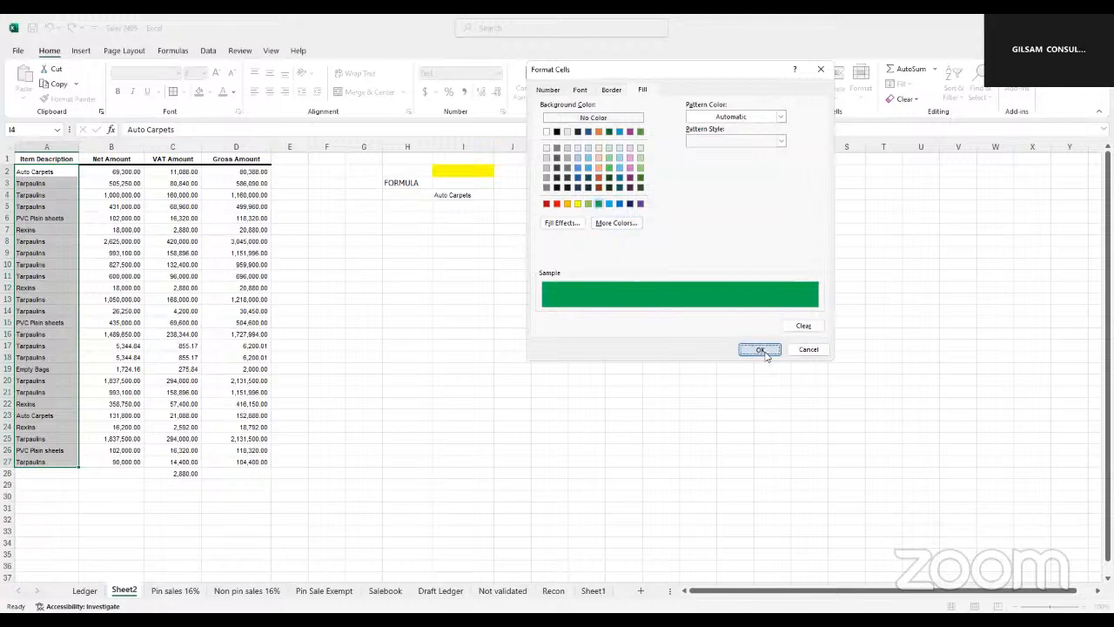
left_click(671, 324)
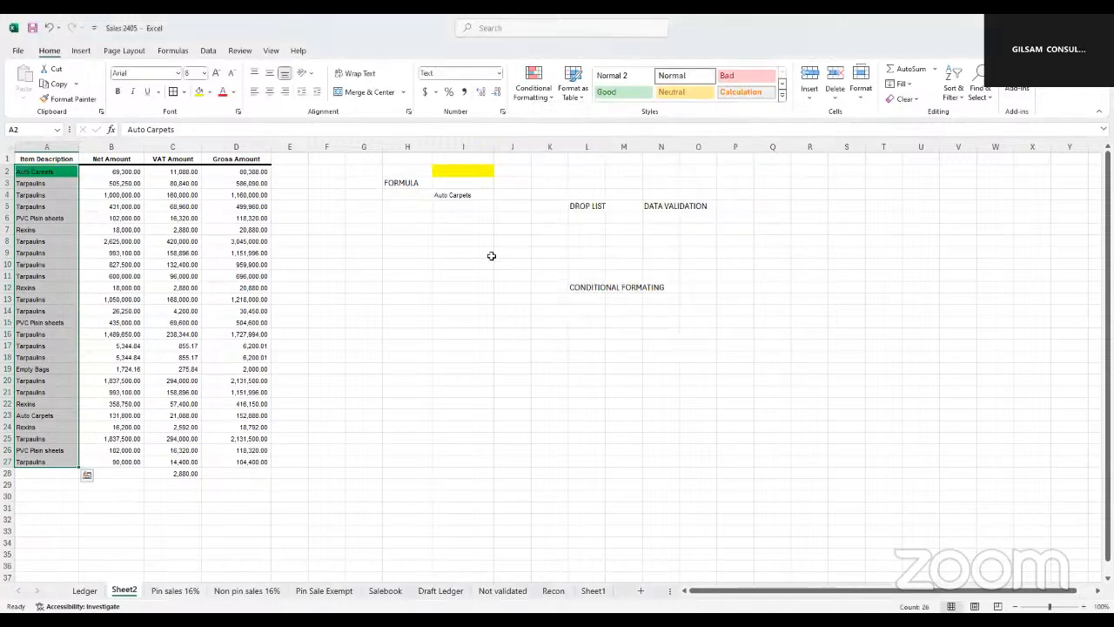
left_click(464, 193)
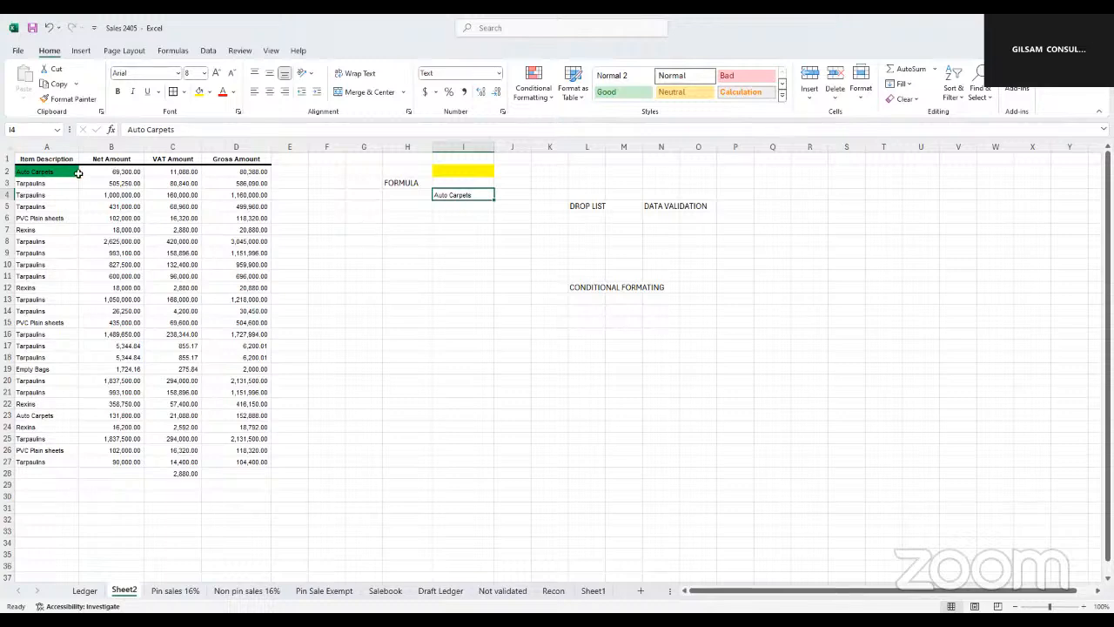
Copy the item description and amount columns, I4:L30, from the Ledger sheet into a new worksheet
left_click(84, 591)
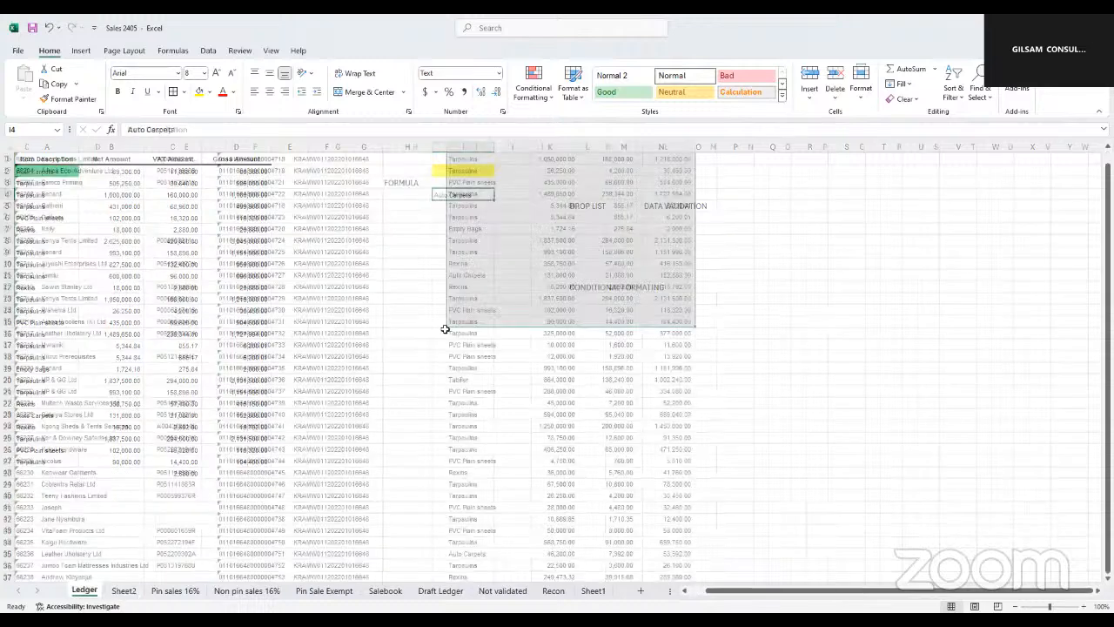
scroll(558, 261, "up", 4)
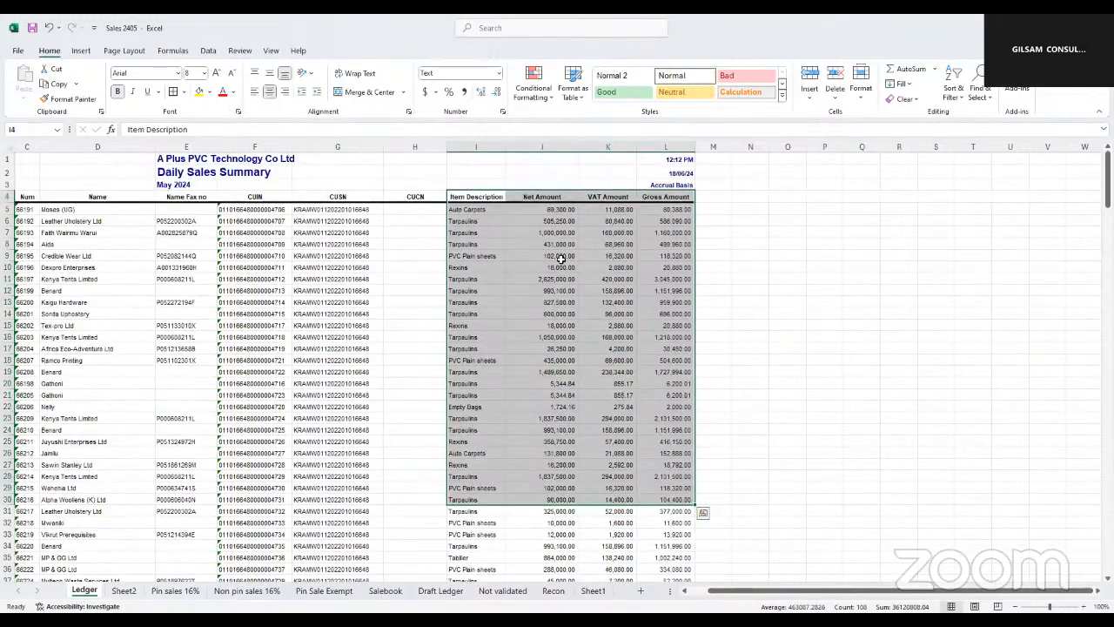
key("ctrl+c")
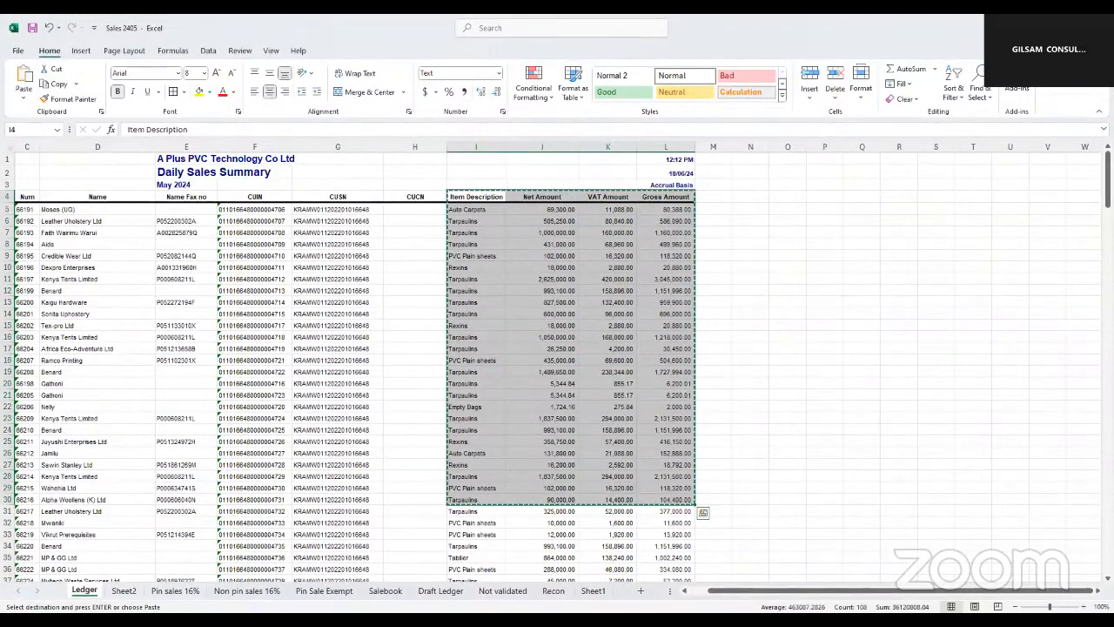
left_click(640, 591)
key("ctrl+v")
Widen the Net Amount and VAT Amount columns on the new sheet so their values fit
left_click(291, 266)
left_click(147, 153)
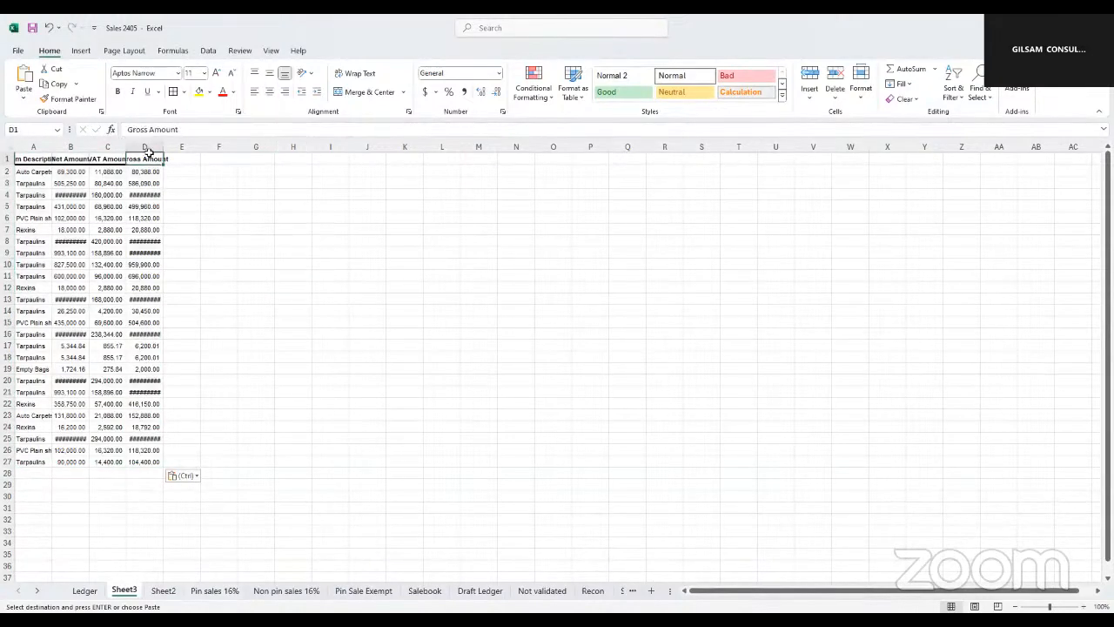
mouse_move(125, 148)
left_mouse_down()
mouse_move(154, 148)
mouse_move(124, 148)
left_mouse_up()
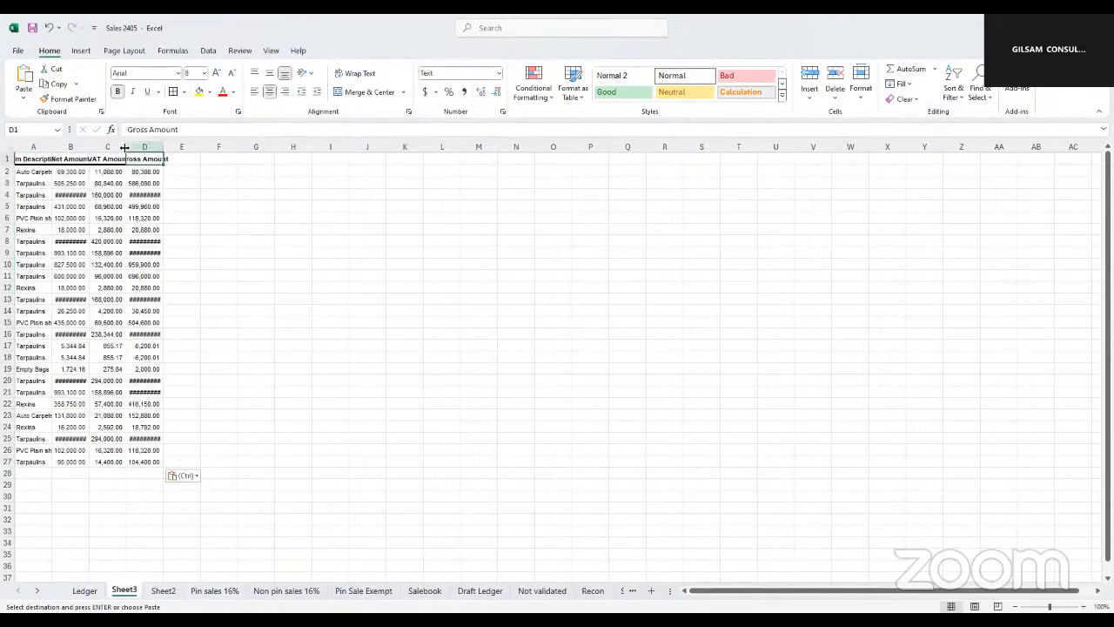
Copy Auto Carpets from A2 into cell J2 of the new sheet as the criterion
left_click(40, 172)
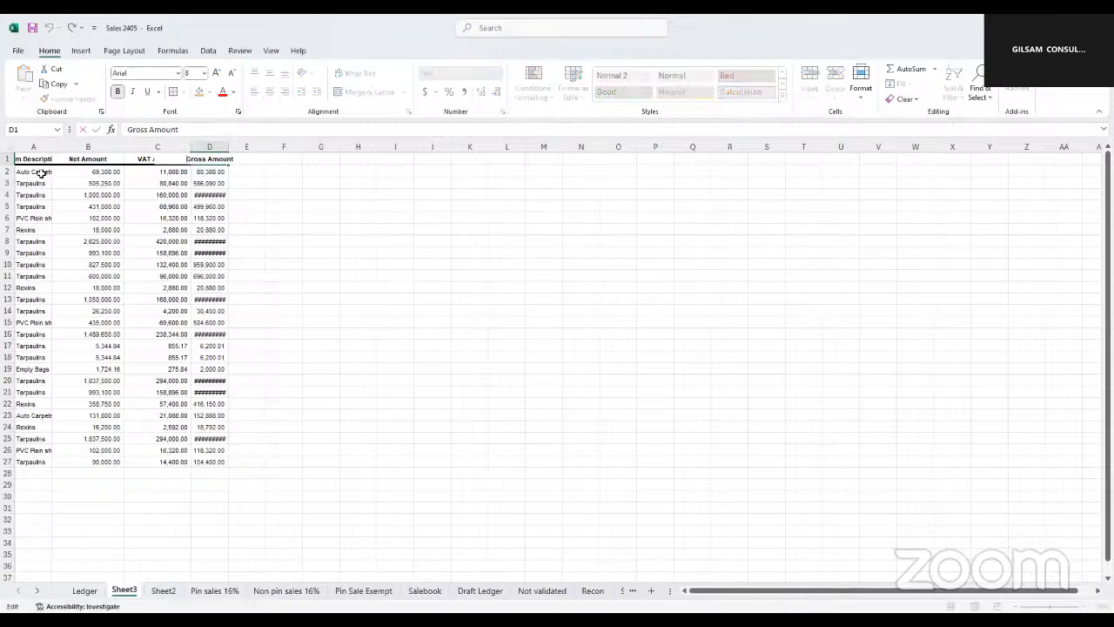
key("ctrl+c")
left_click(429, 171)
key("ctrl+v")
Create a formula-based conditional formatting rule for the item descriptions in A2:A27 with the formula =A2=$J$2
left_click(364, 216)
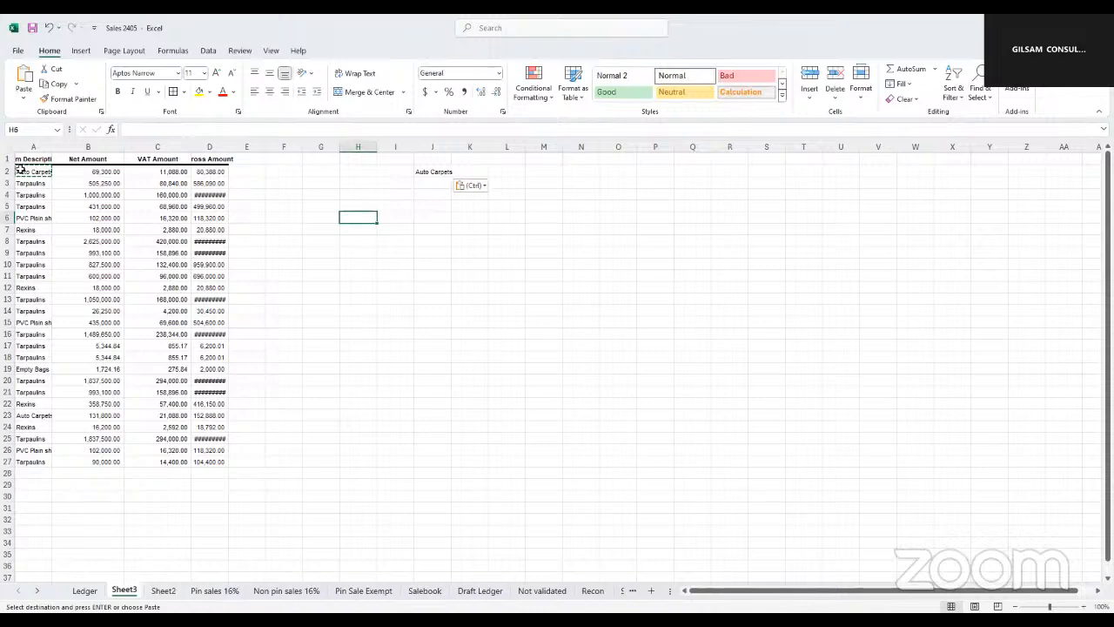
left_click_drag(30, 172, 32, 461)
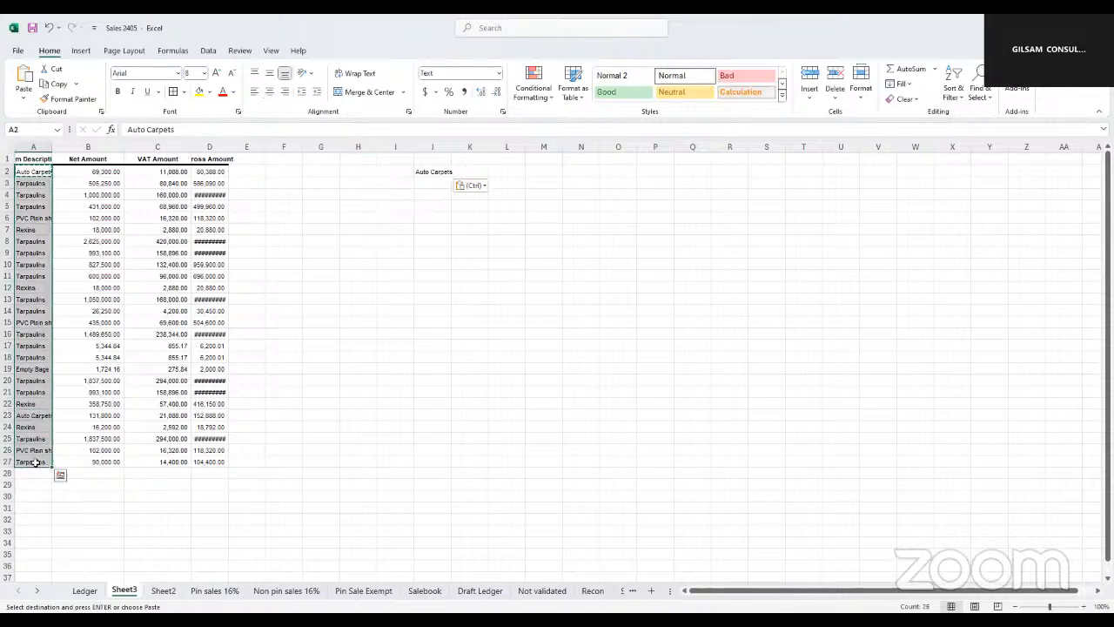
left_click(552, 103)
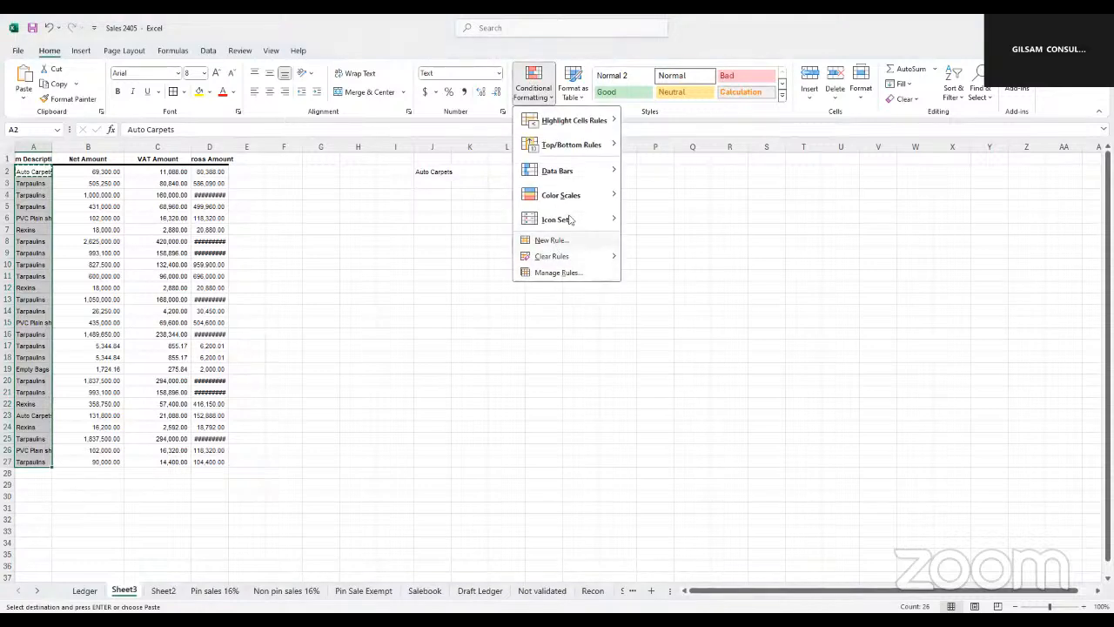
left_click(552, 241)
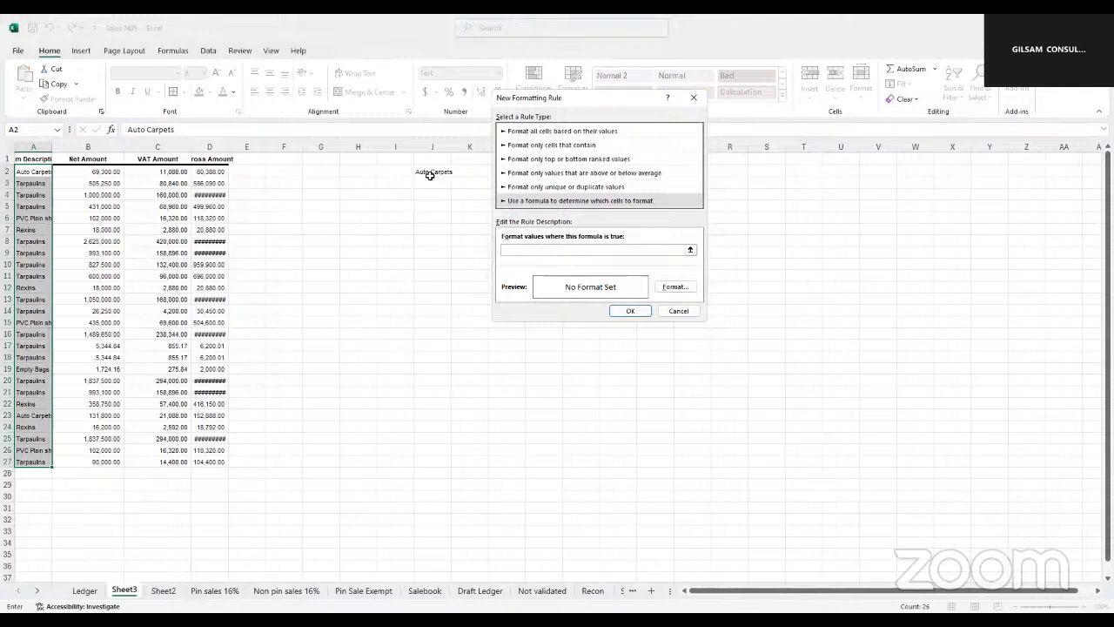
left_click(33, 173)
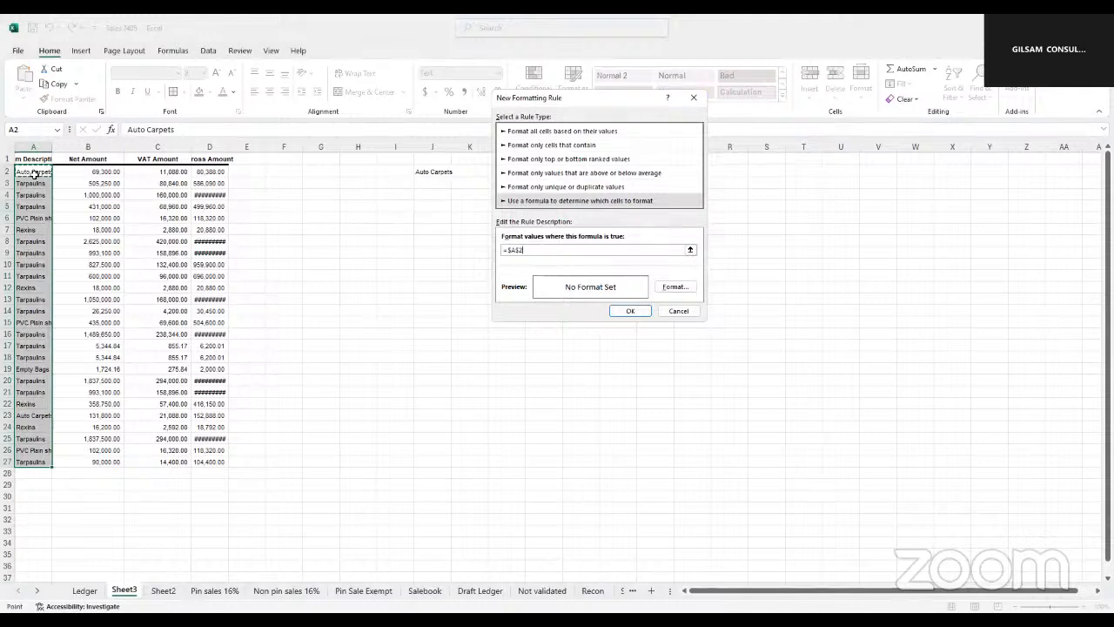
key("F4")
key("F4")
key("F4")
type("=")
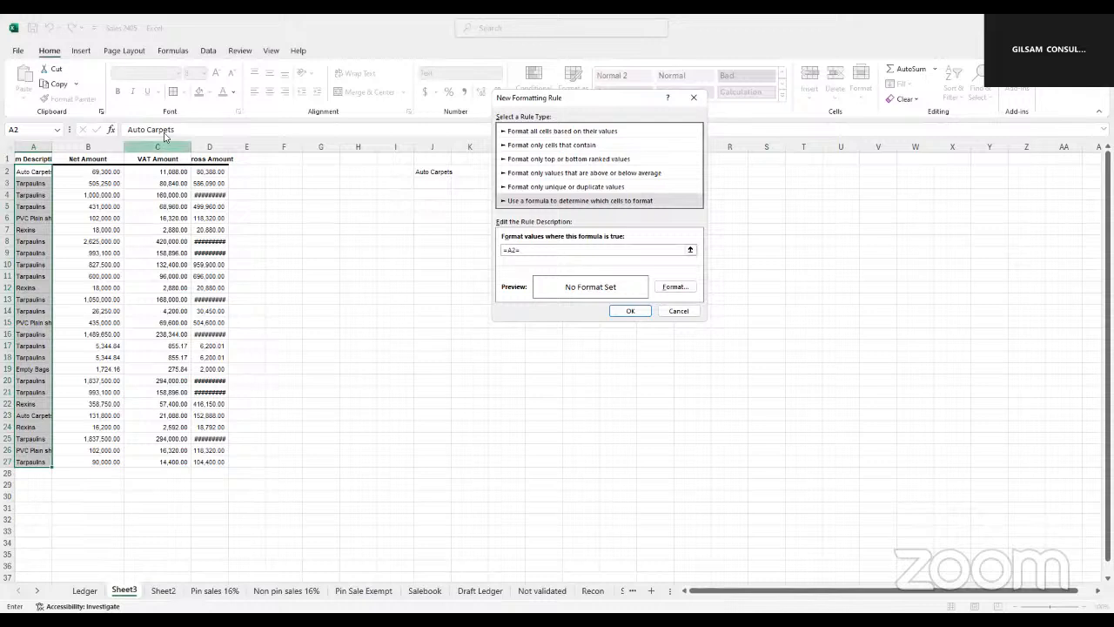
left_click(433, 171)
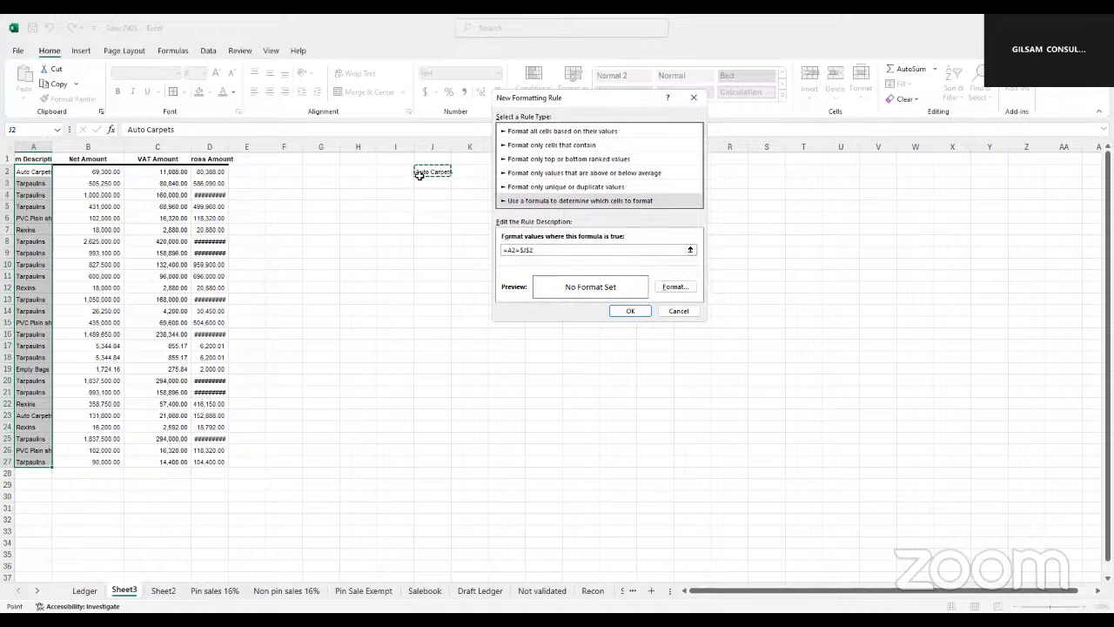
Give the rule a green fill format and apply it to the item descriptions
left_click(670, 289)
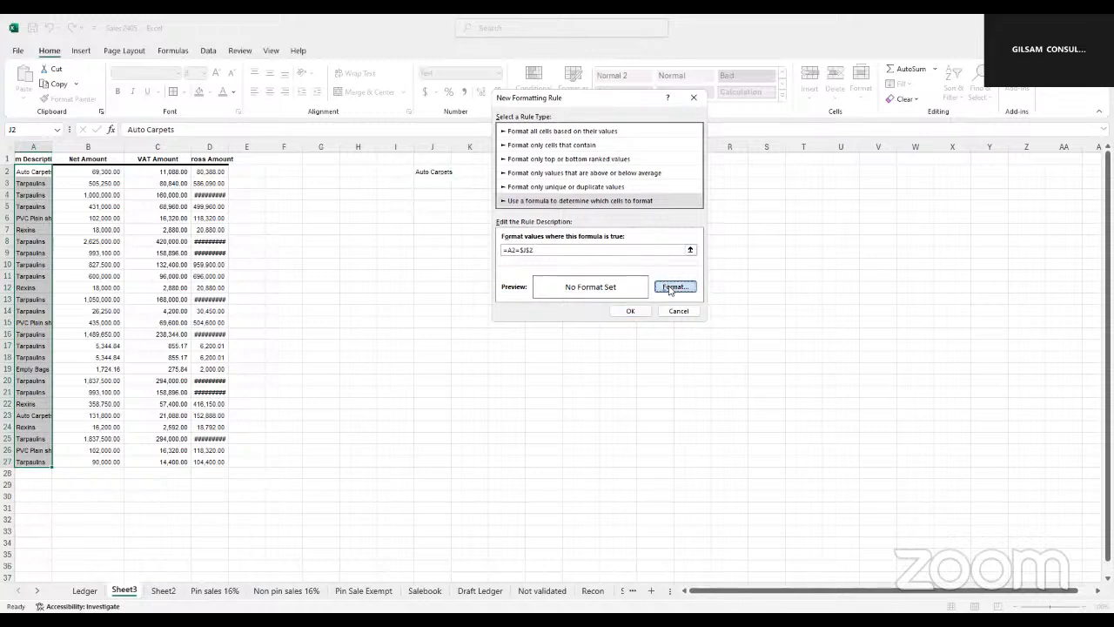
left_click(558, 191)
left_click(707, 337)
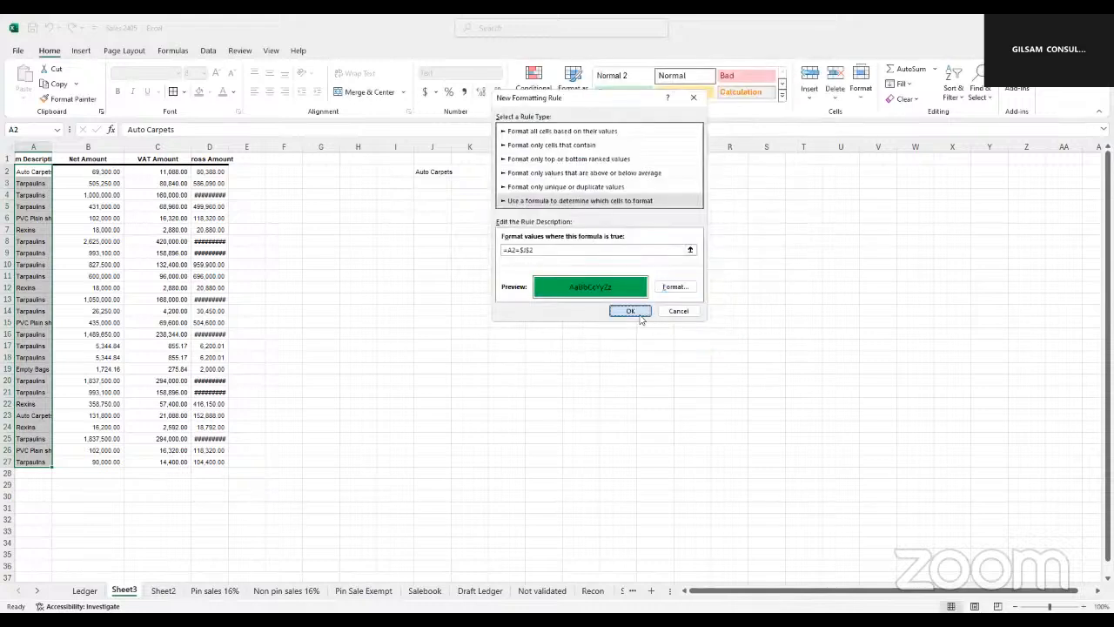
key("Return")
Widen the Item Description column and column J so their text fits
left_click_drag(61, 143, 66, 144)
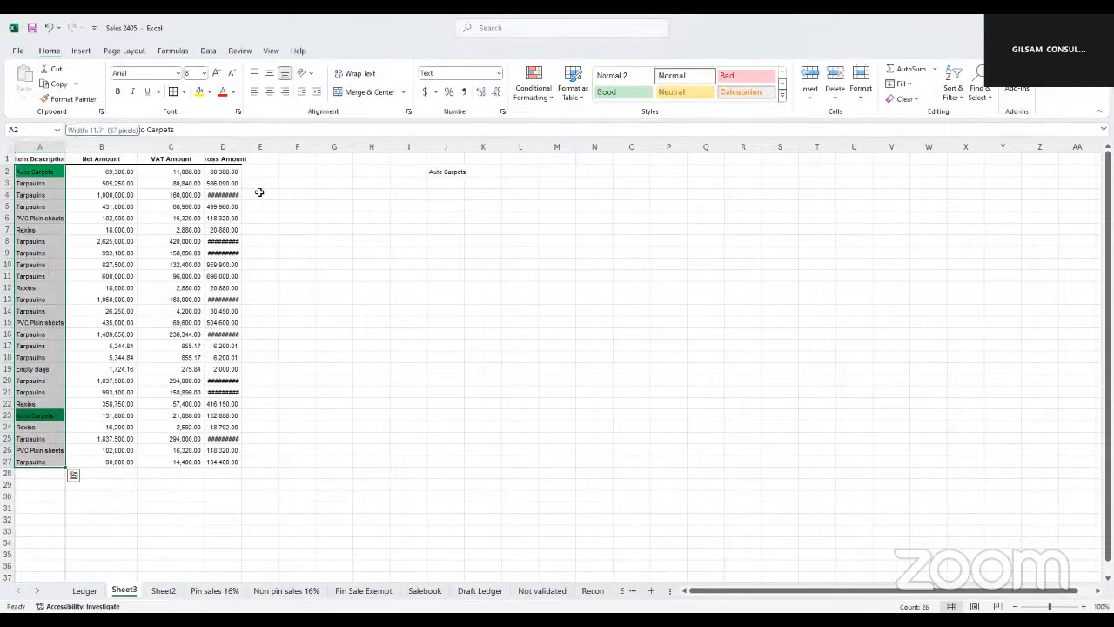
left_click(39, 183)
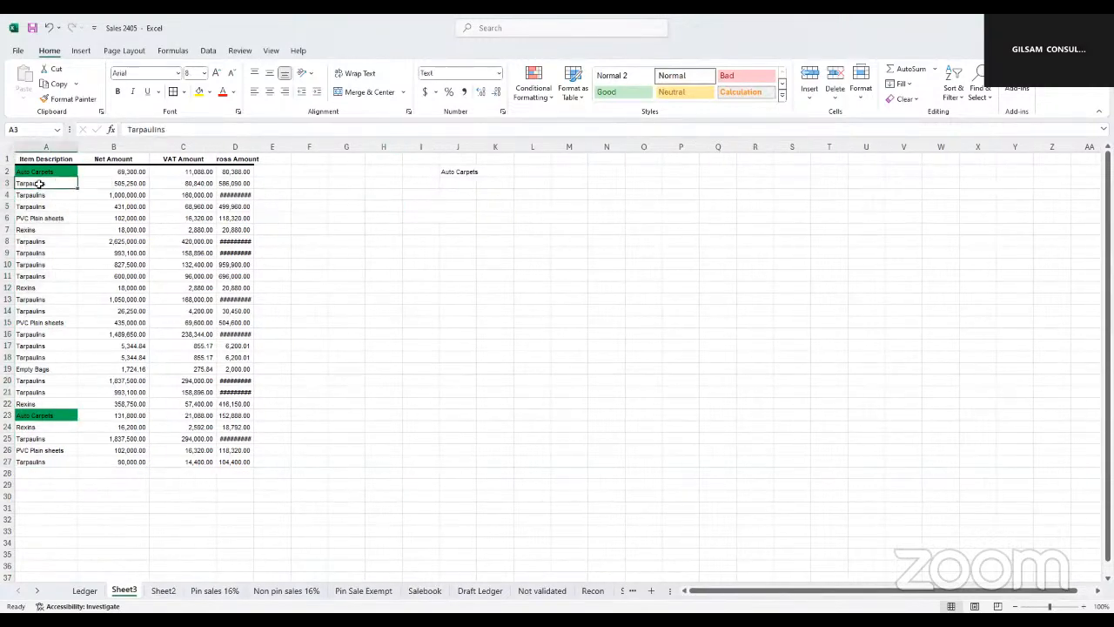
left_click(453, 171)
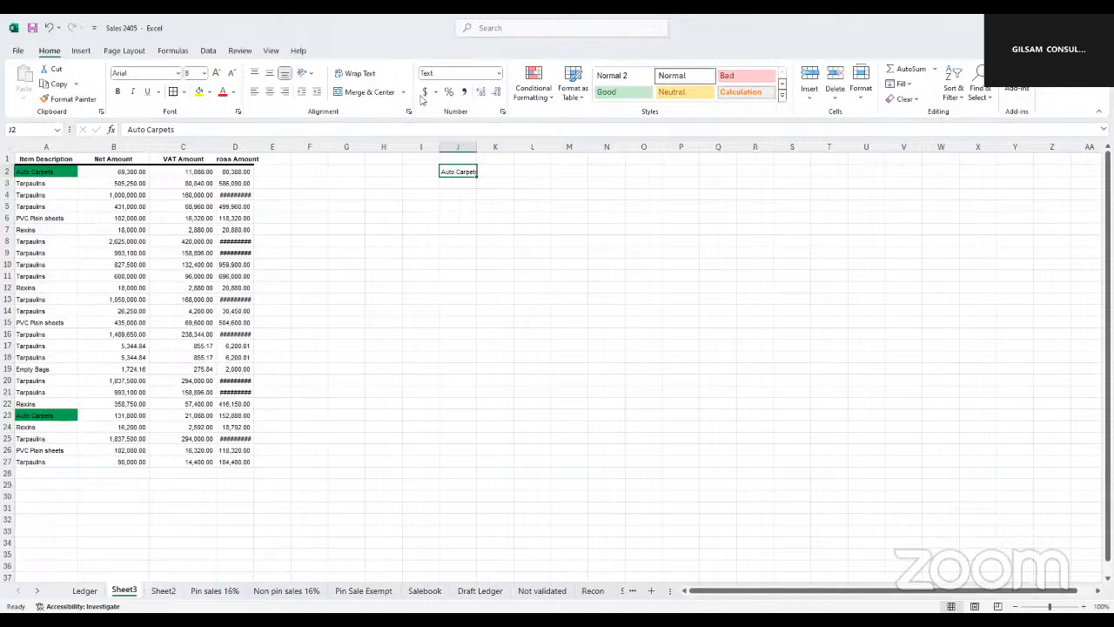
left_click(489, 237)
left_click_drag(476, 144, 476, 145)
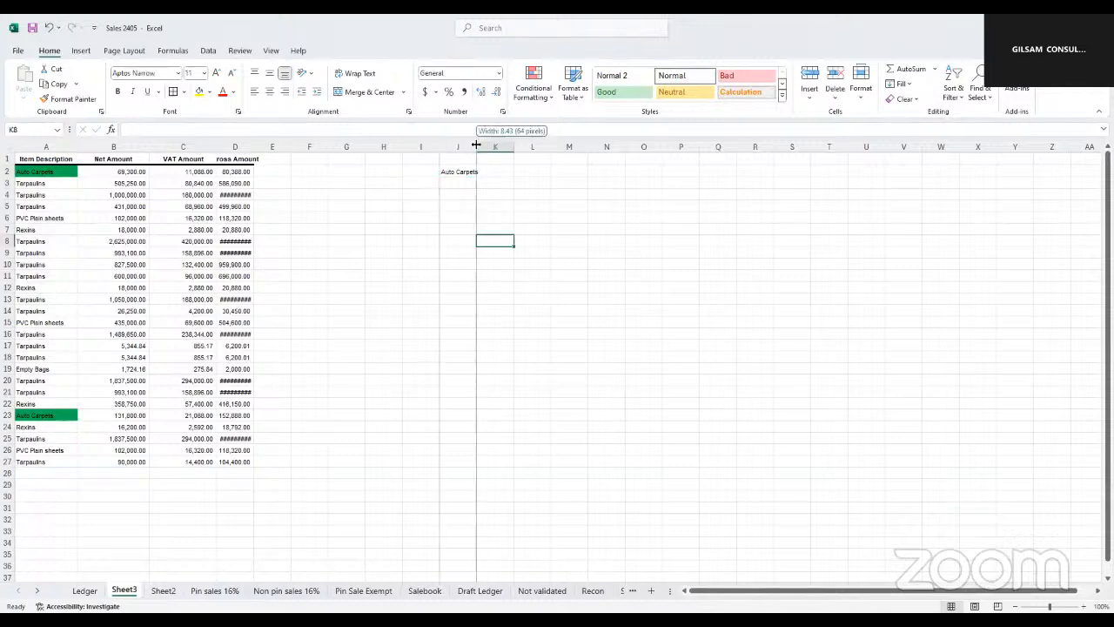
double_click(476, 144)
Set up data validation on the criterion cell J2 that allows values from a list
left_click(460, 174)
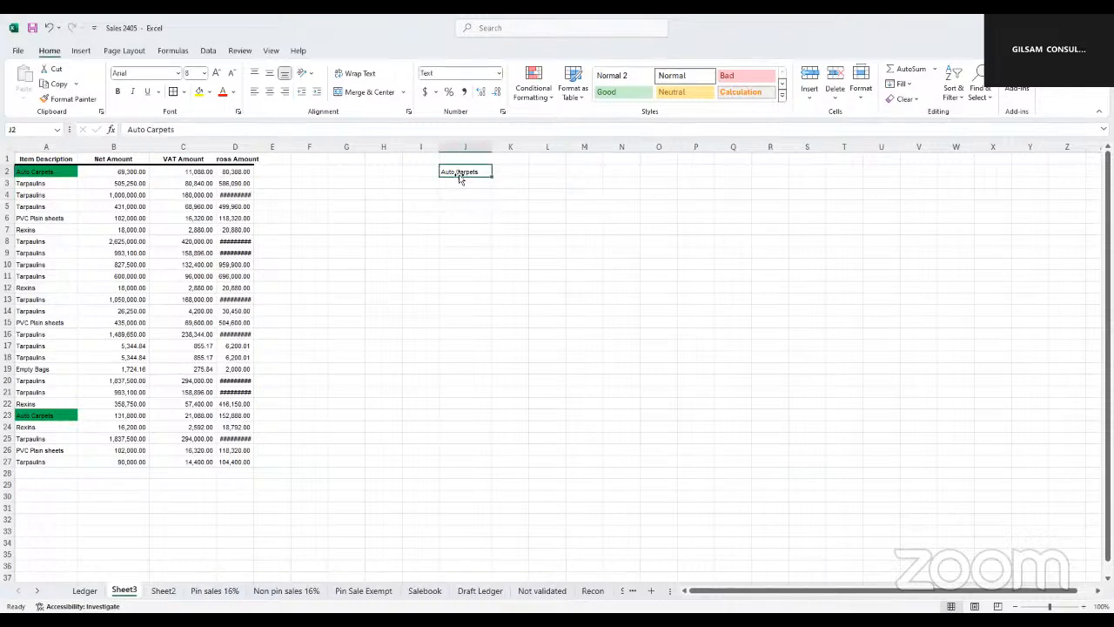
left_click(208, 57)
left_click(208, 53)
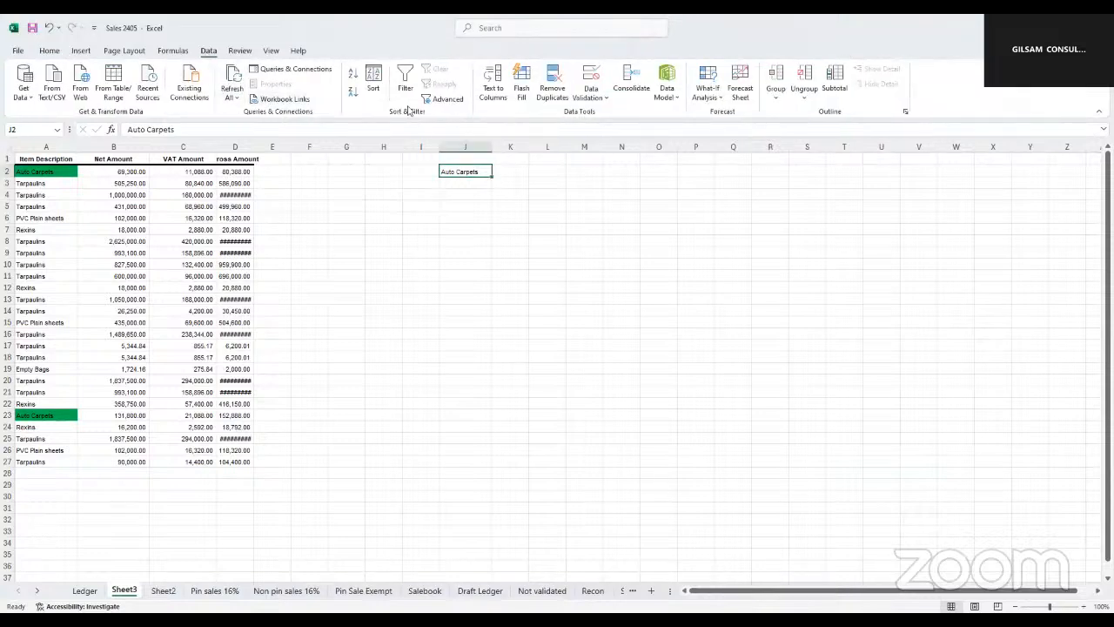
left_click(608, 98)
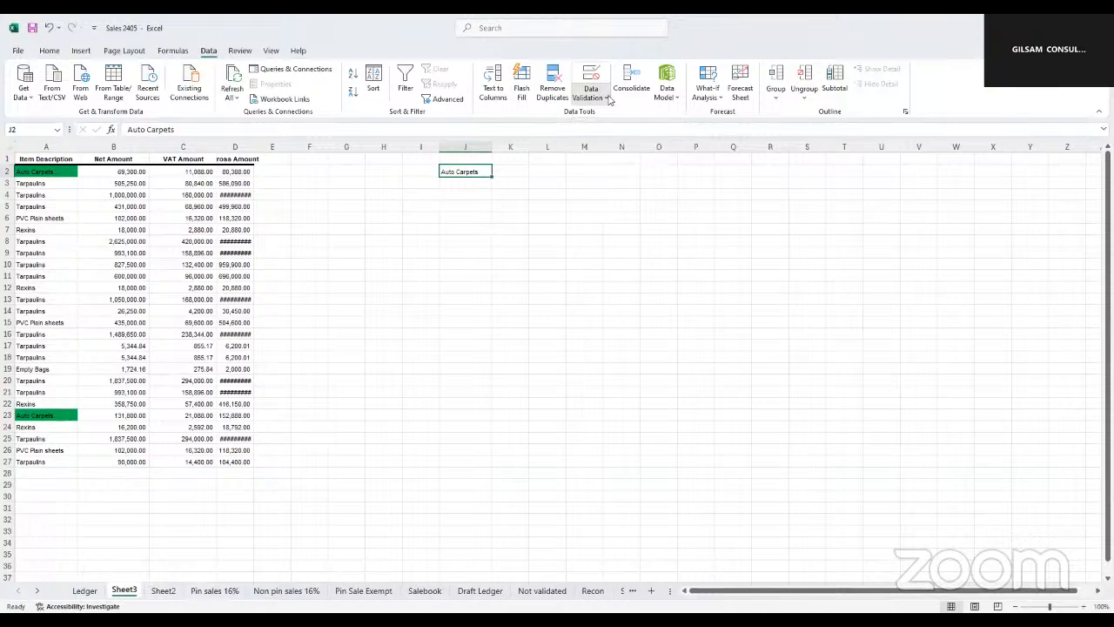
left_click(610, 98)
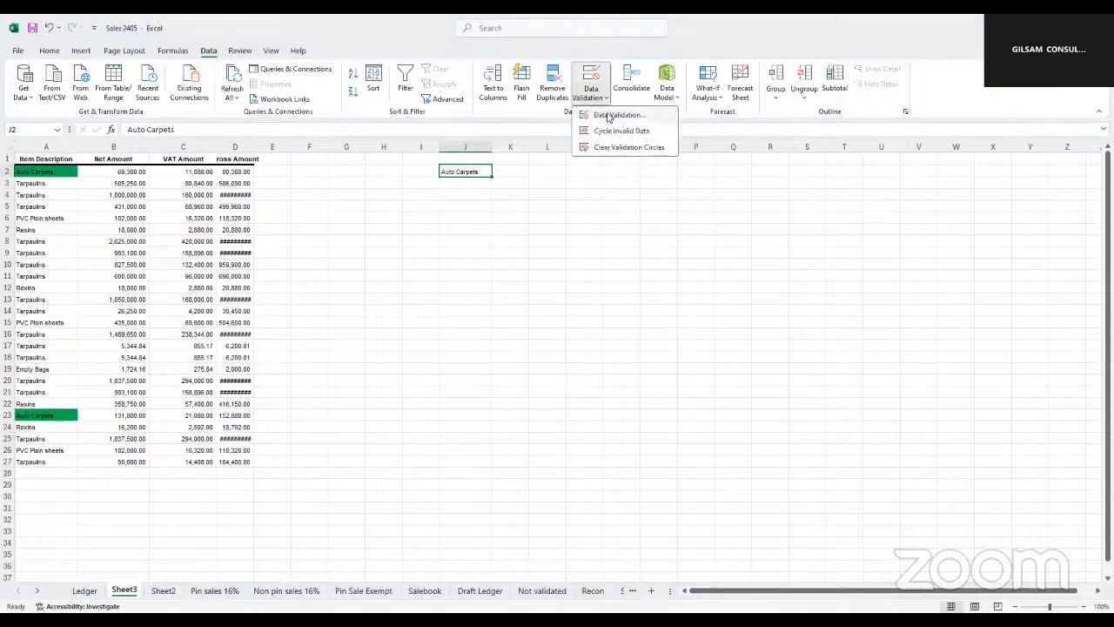
left_click(608, 117)
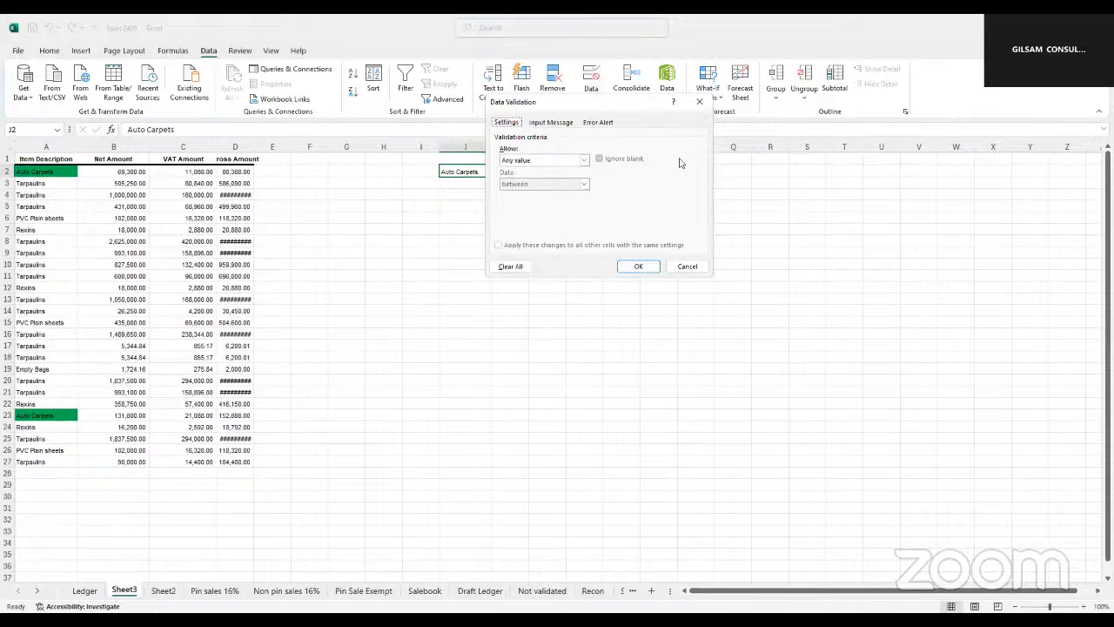
left_click_drag(605, 110, 680, 162)
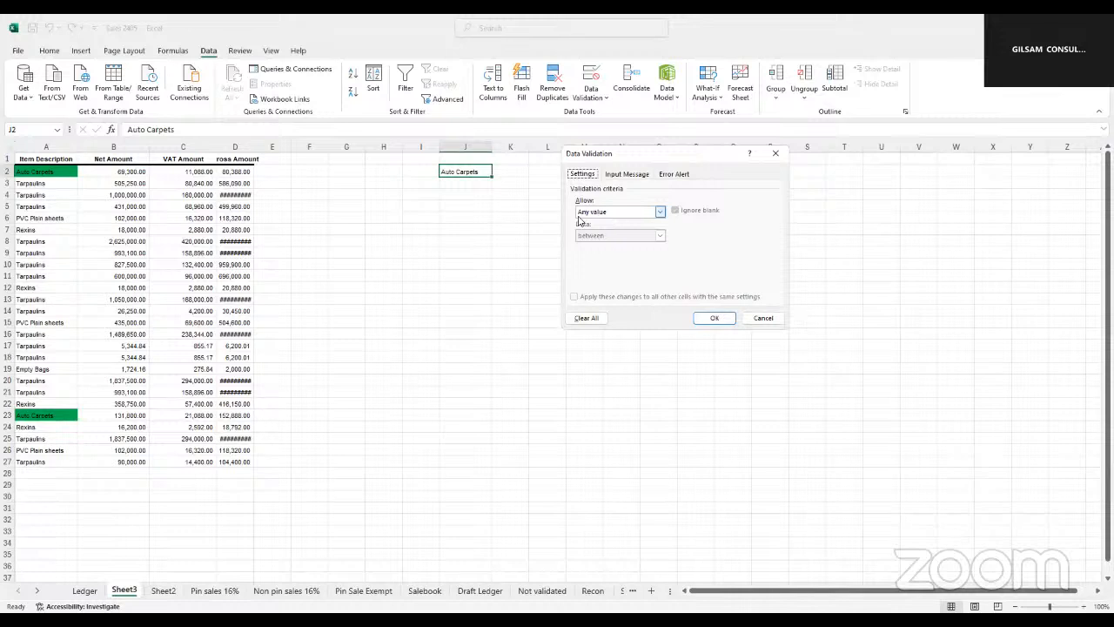
left_click(660, 212)
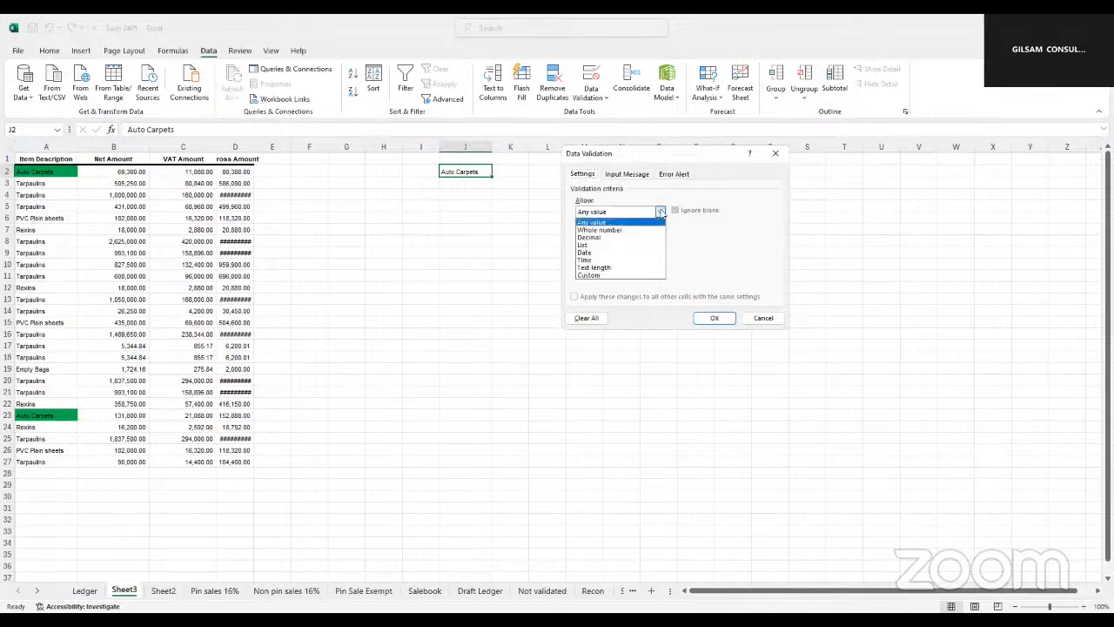
left_click(588, 247)
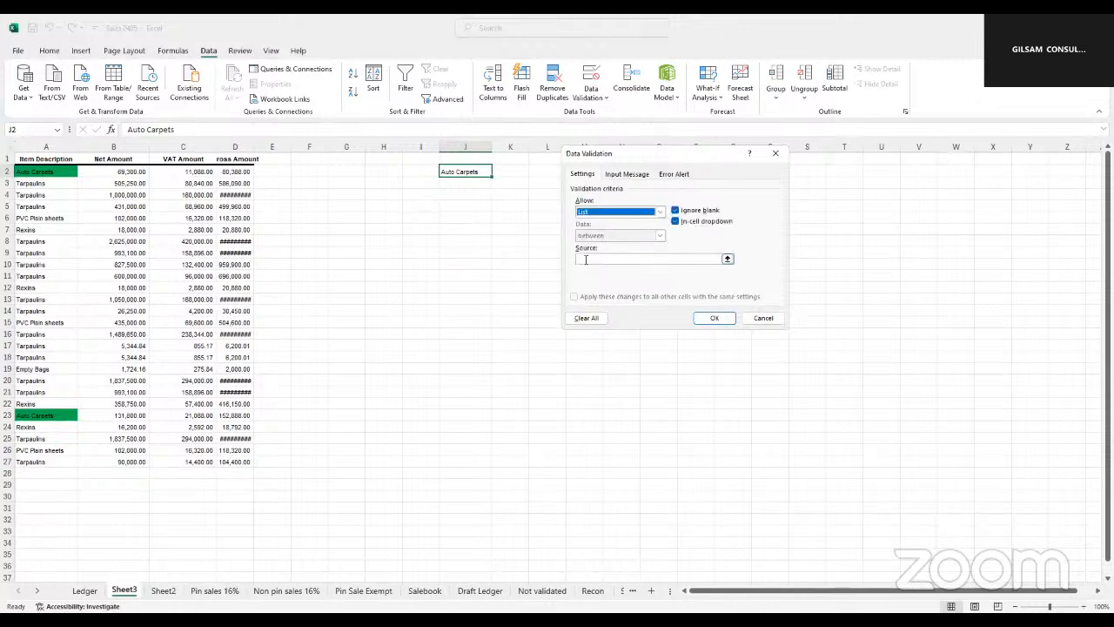
Use the item descriptions in $A$2:$A$27 as the validation list's source and apply it
left_click(586, 258)
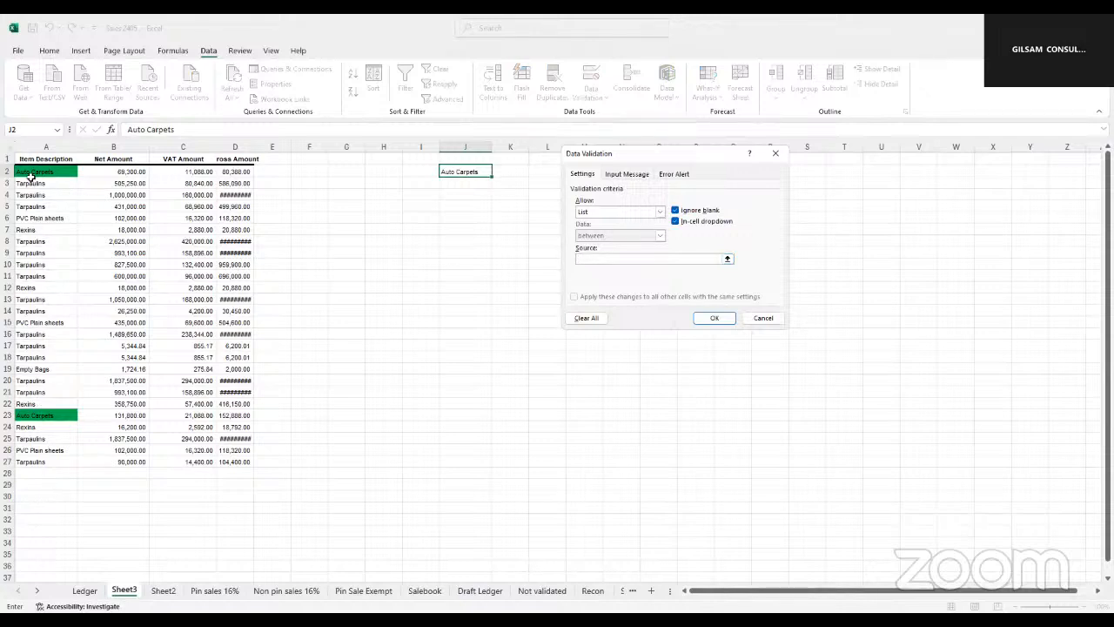
left_click(32, 171)
key("ctrl+shift+Down")
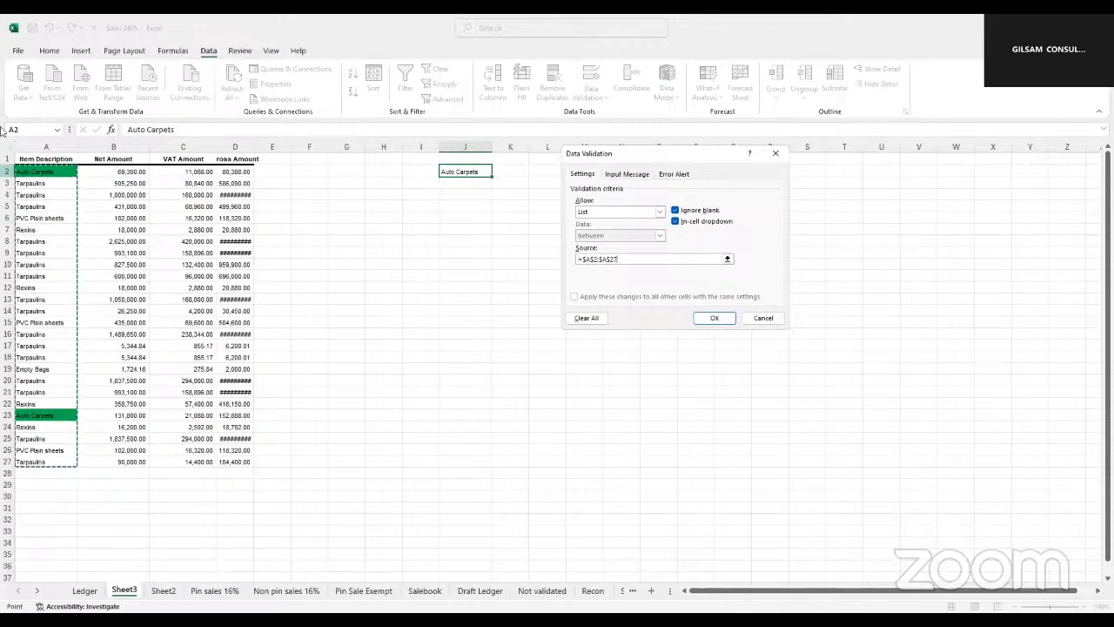
left_click(714, 318)
Choose PVC Plain sheets from J2's validation list and check the highlighted item descriptions in column A
left_click(465, 230)
left_click(457, 172)
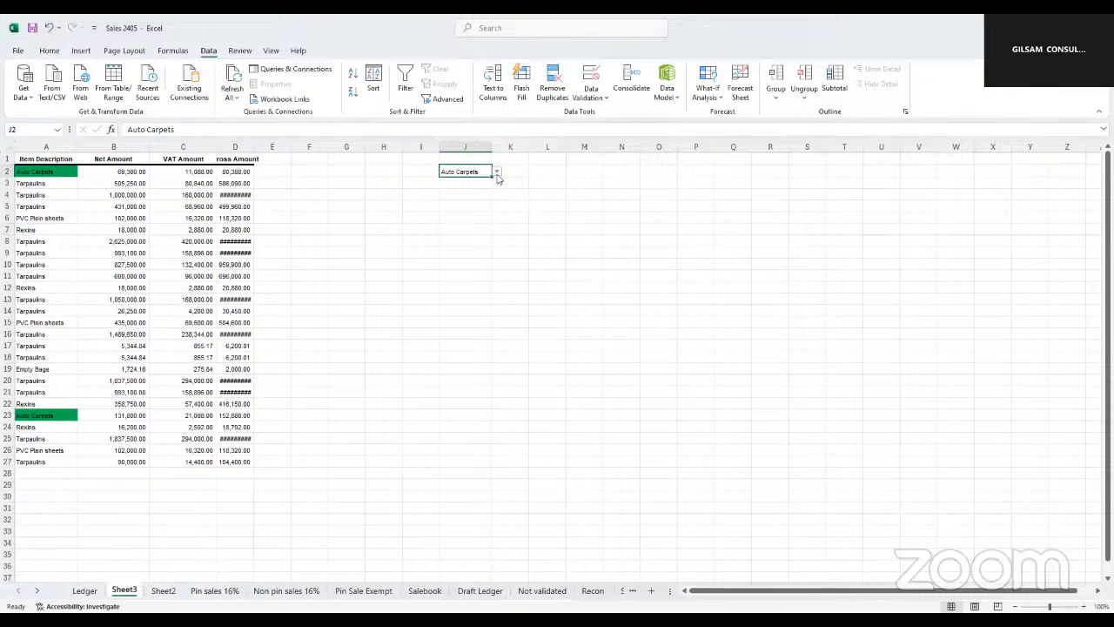
left_click(497, 174)
mouse_move(495, 194)
left_mouse_down()
mouse_move(499, 229)
mouse_move(495, 189)
left_mouse_up()
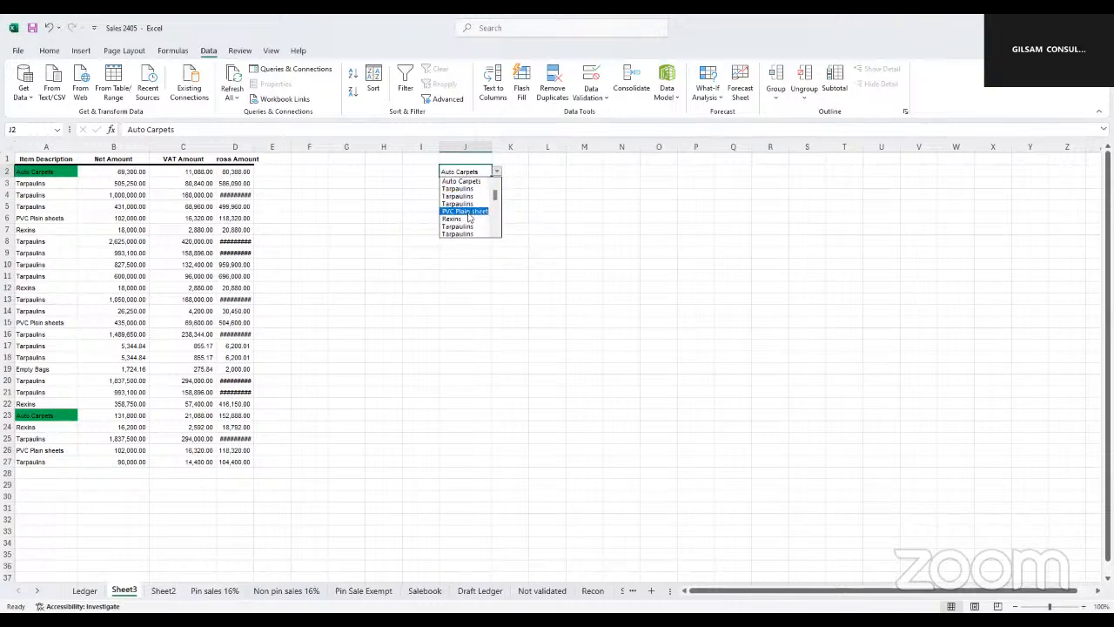
left_click(469, 213)
left_click(525, 181)
left_click(46, 218)
left_click(57, 323)
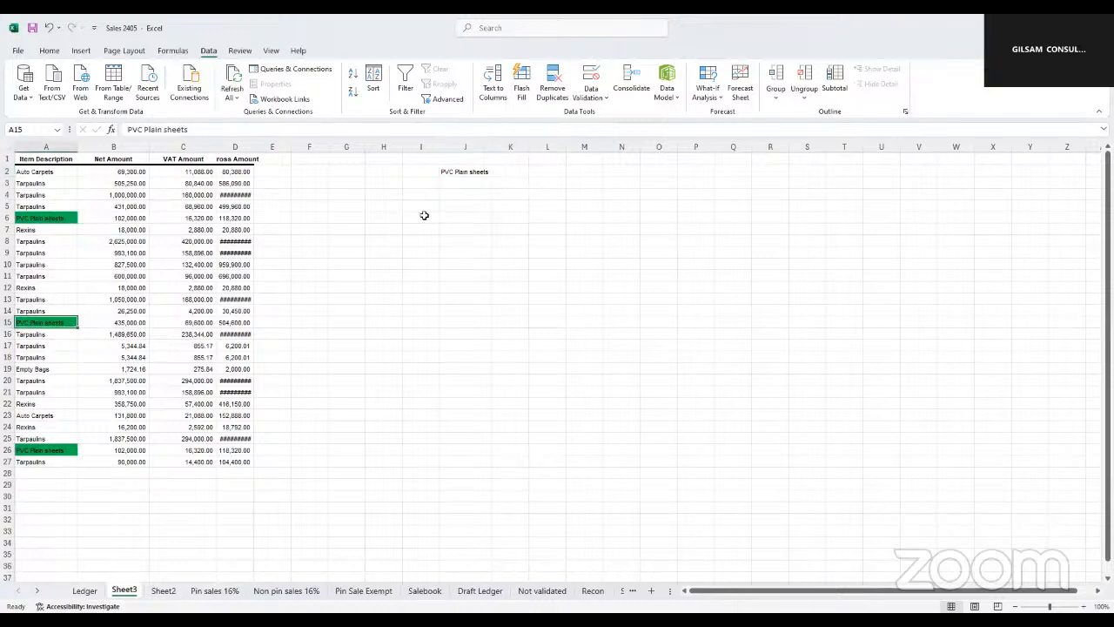
Choose Rexins as the criterion in J2 and check the matching item descriptions in column A
left_click(468, 172)
left_click(497, 172)
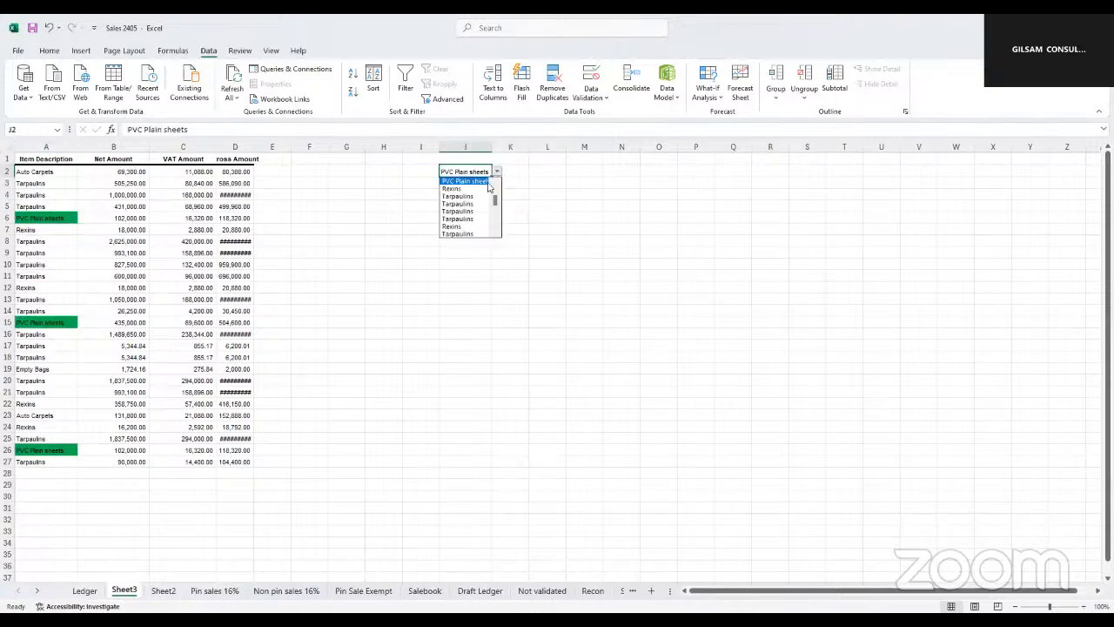
left_click(454, 227)
left_click(35, 230)
left_click(35, 287)
left_click(34, 351)
left_click(35, 403)
left_click(39, 426)
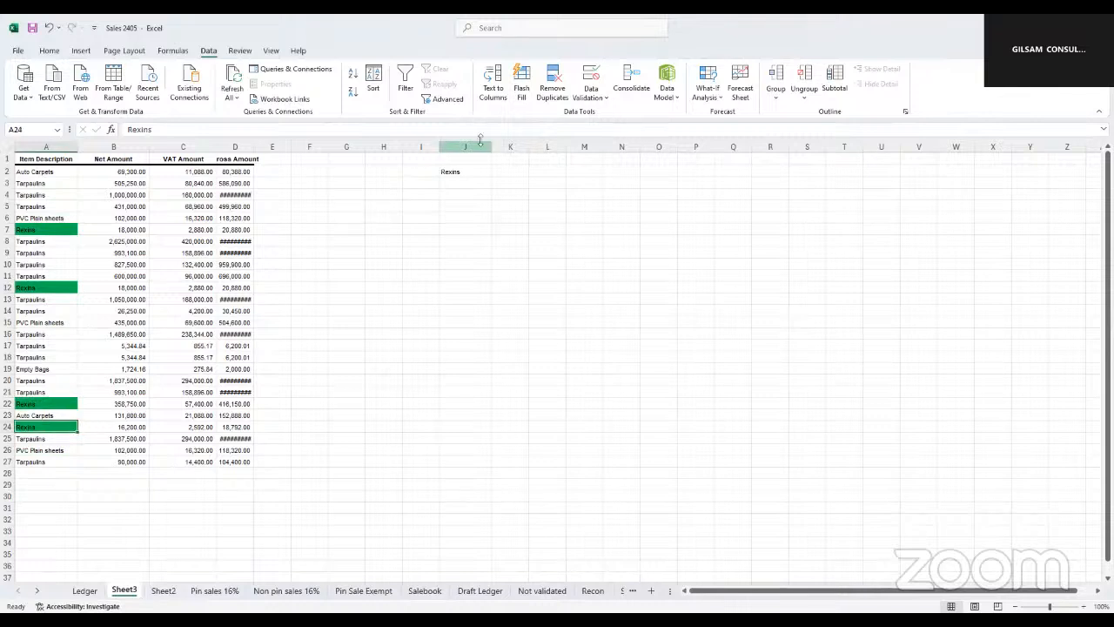
left_click(470, 172)
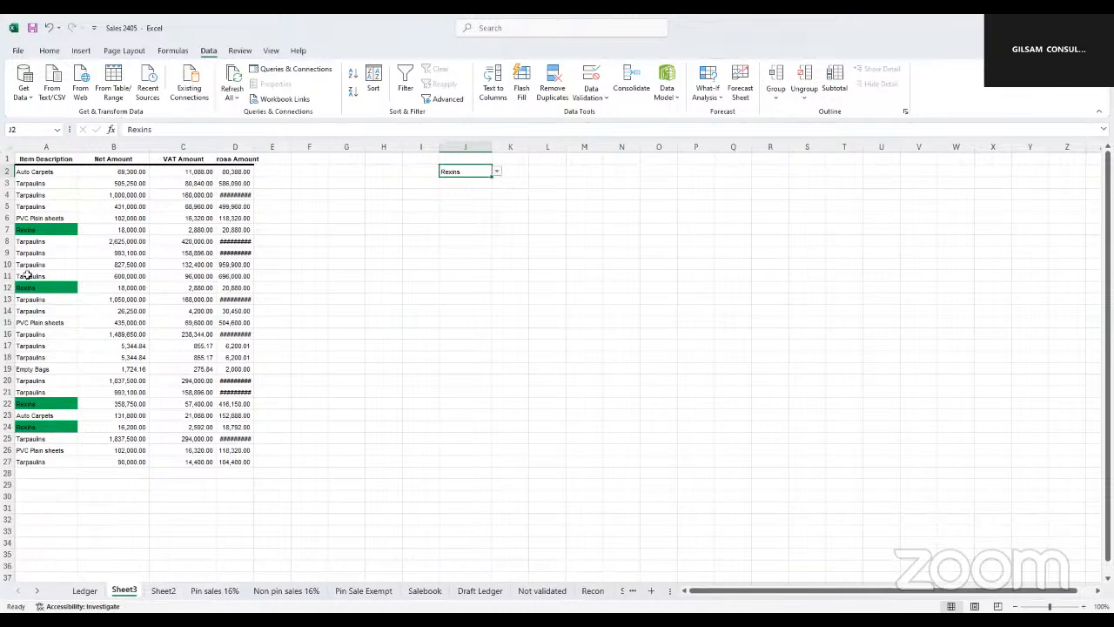
left_click_drag(37, 230, 233, 224)
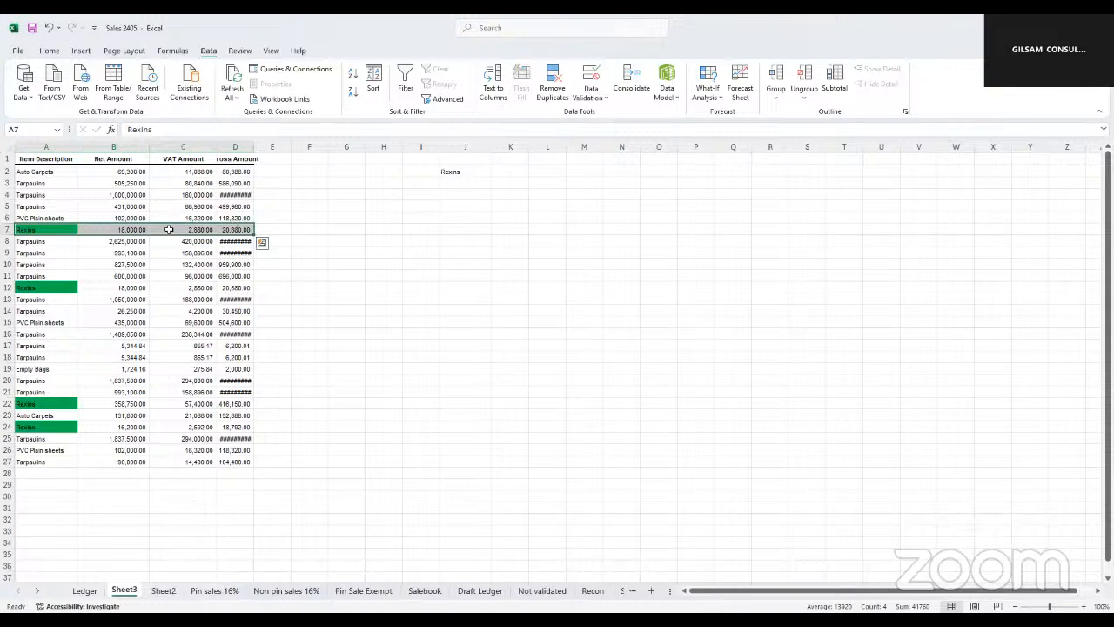
left_click(448, 171)
left_click(447, 203)
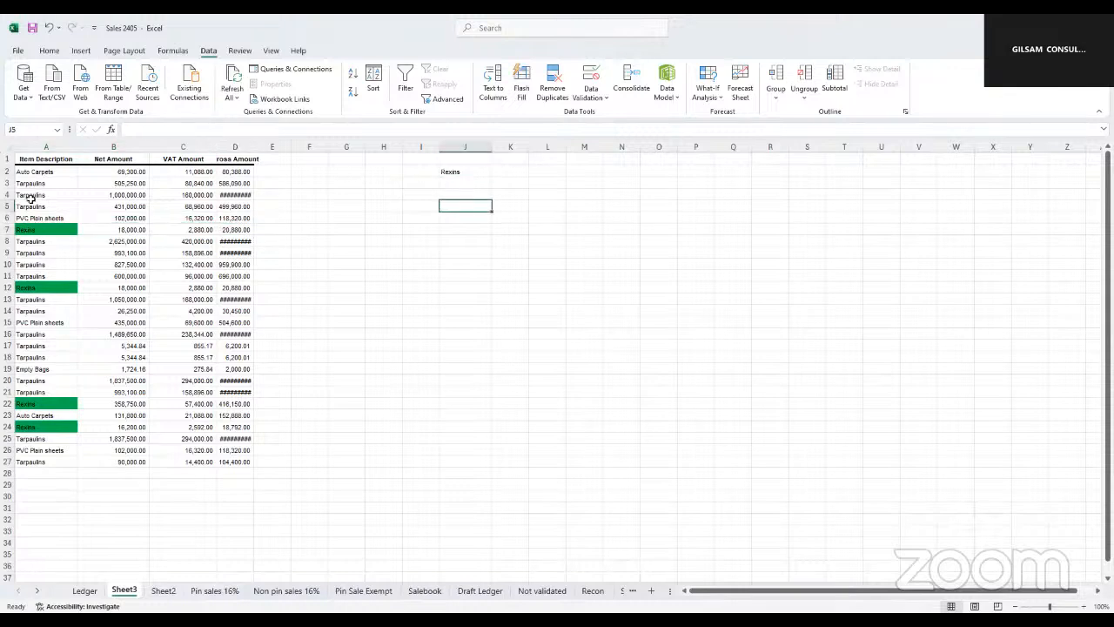
left_click_drag(32, 172, 39, 401)
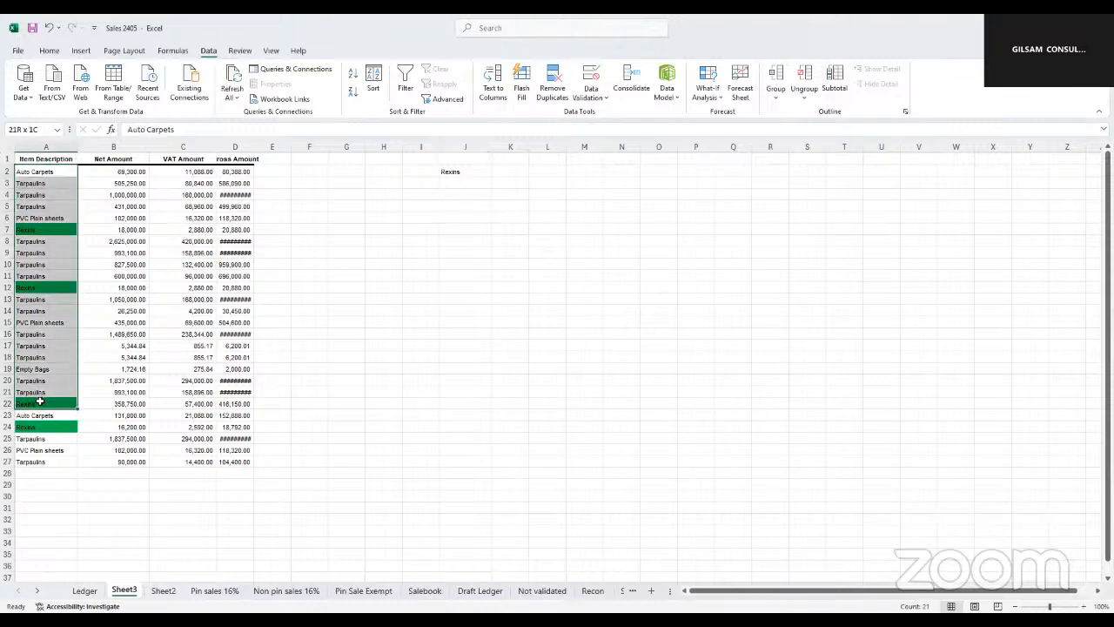
left_click(346, 240)
left_click(37, 170)
left_click_drag(37, 170, 225, 170)
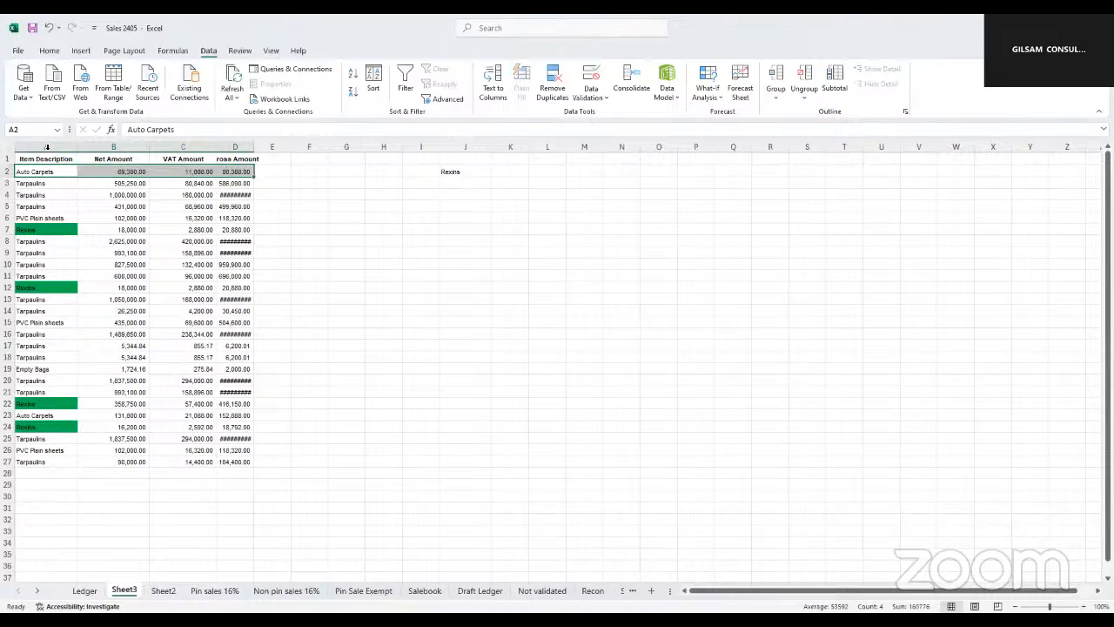
Clear the conditional formatting rules from columns A to D and autofit the width of the Gross Amount column
left_click_drag(46, 145, 235, 173)
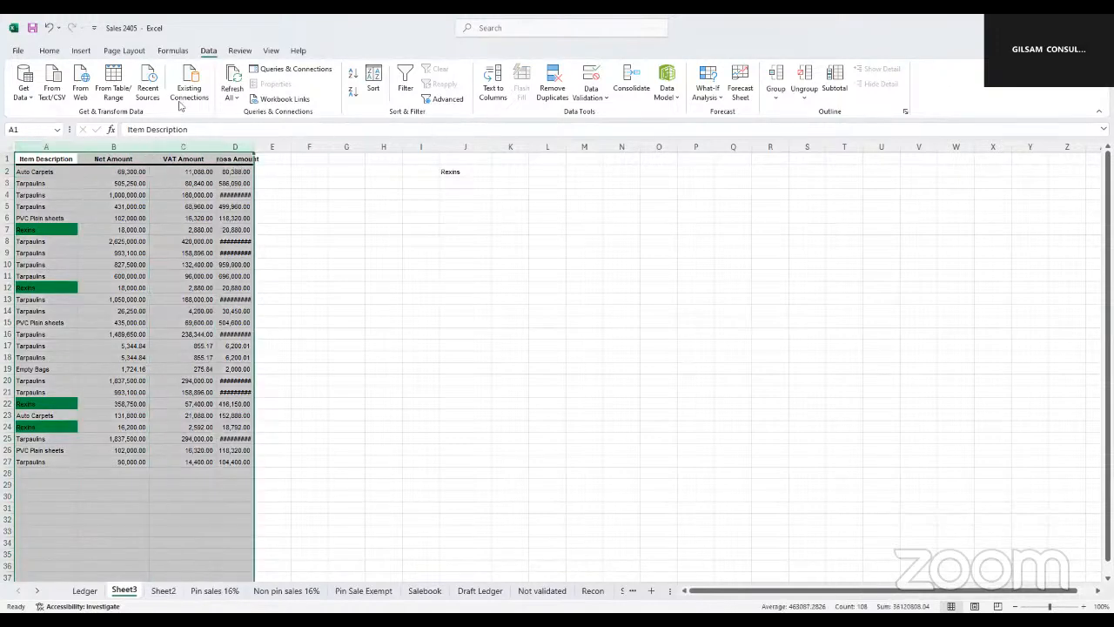
left_click(49, 50)
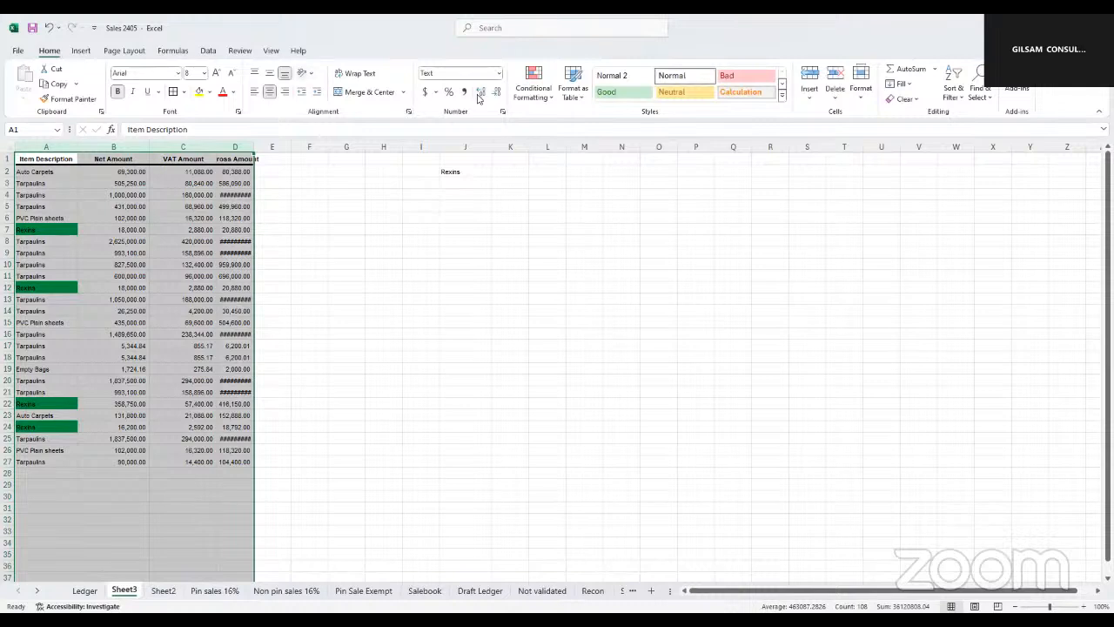
left_click(547, 97)
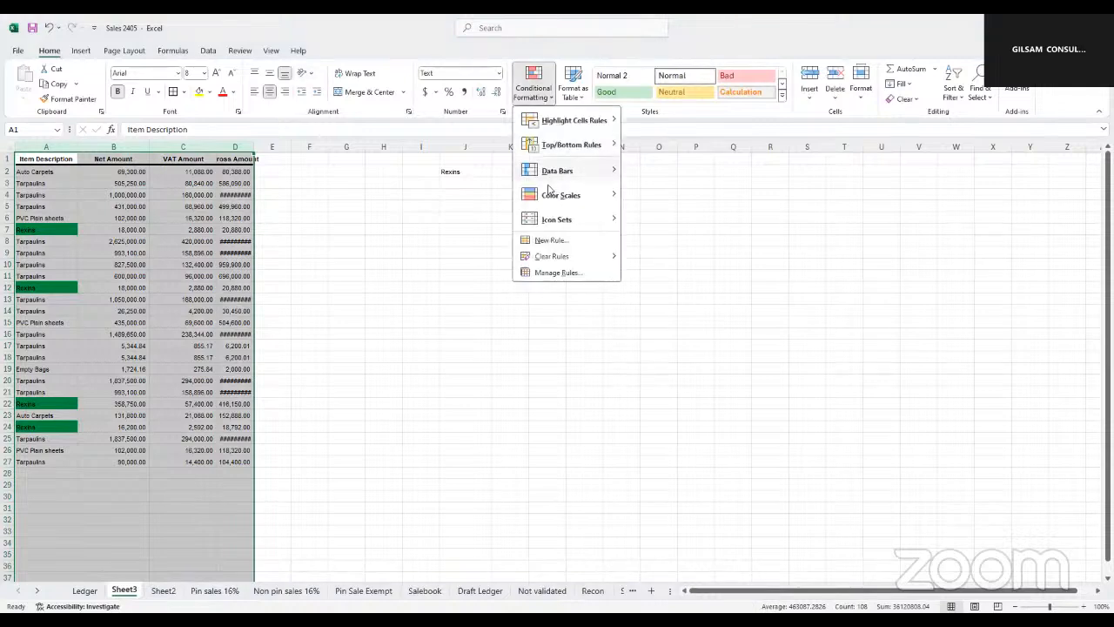
mouse_move(550, 259)
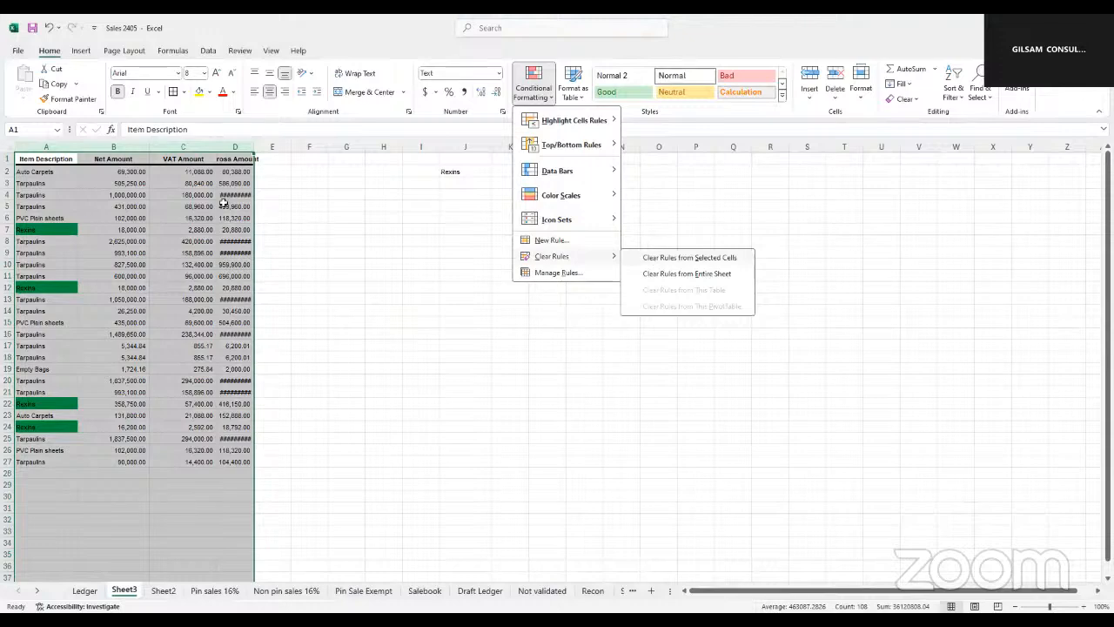
left_click(648, 257)
left_click(653, 252)
double_click(255, 147)
left_click(319, 197)
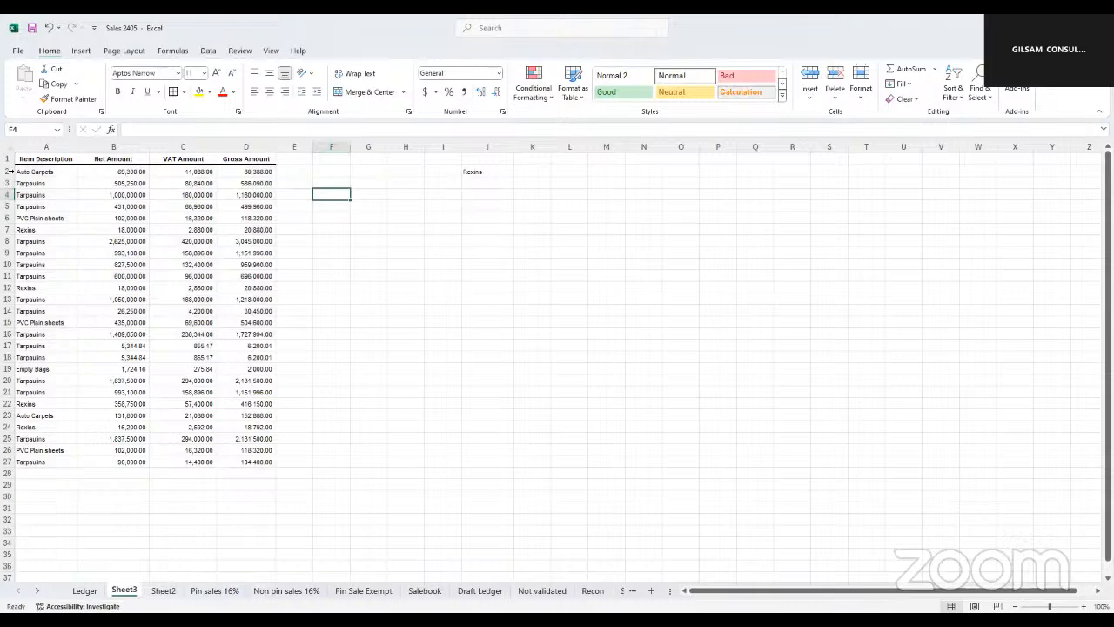
Try a formula-based conditional formatting rule on the table range A2:D27 with the formula =A2=$J$2
left_click_drag(31, 172, 44, 457)
left_click(245, 287)
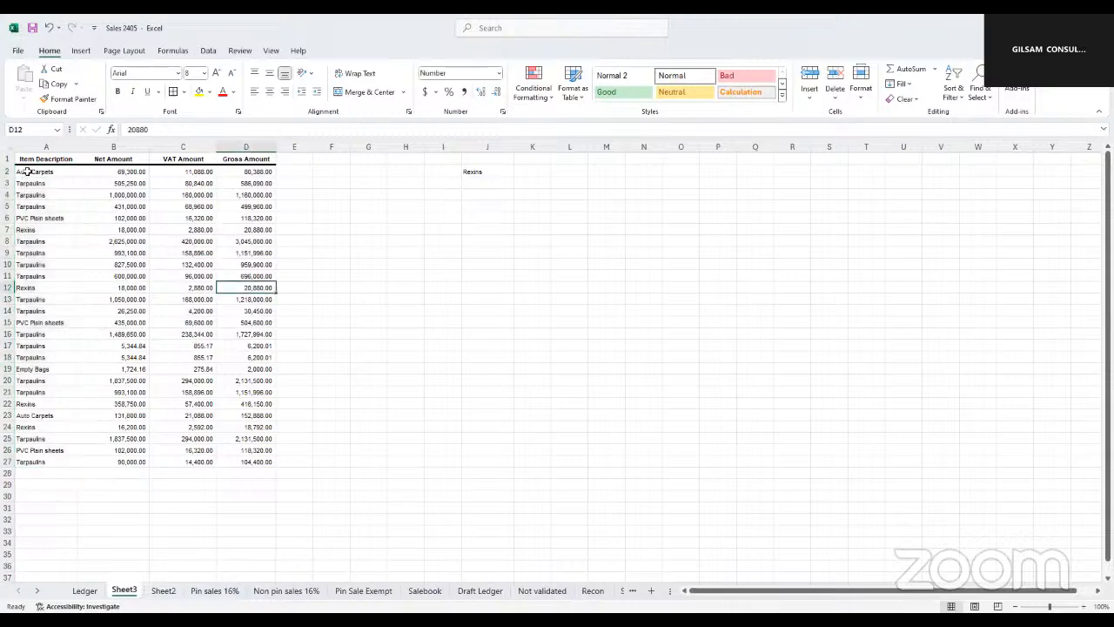
left_click_drag(40, 172, 259, 462)
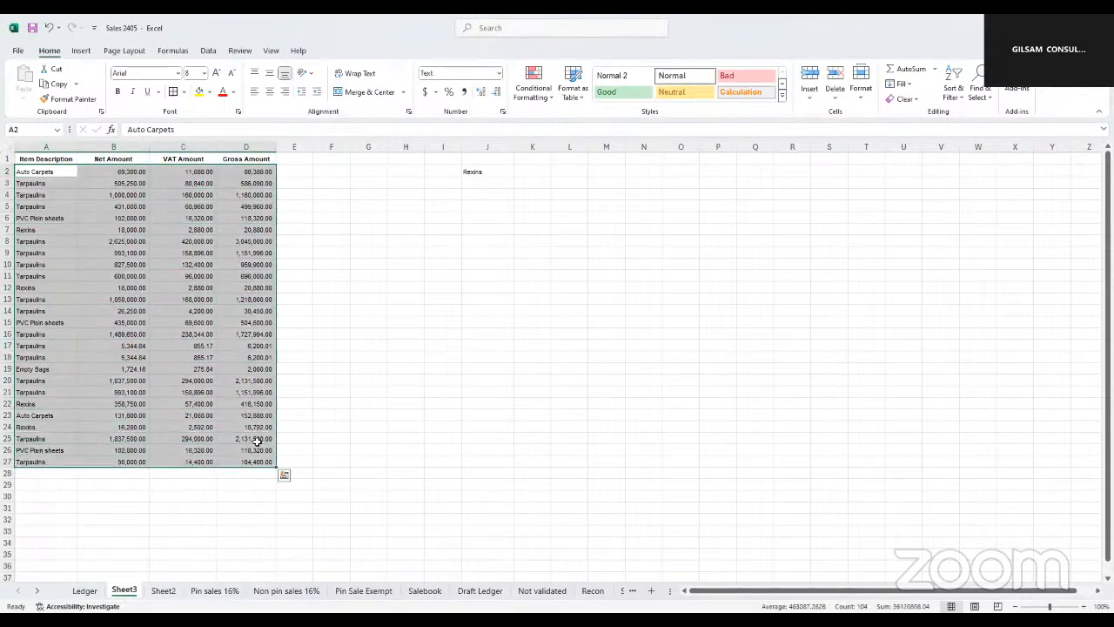
left_click(553, 102)
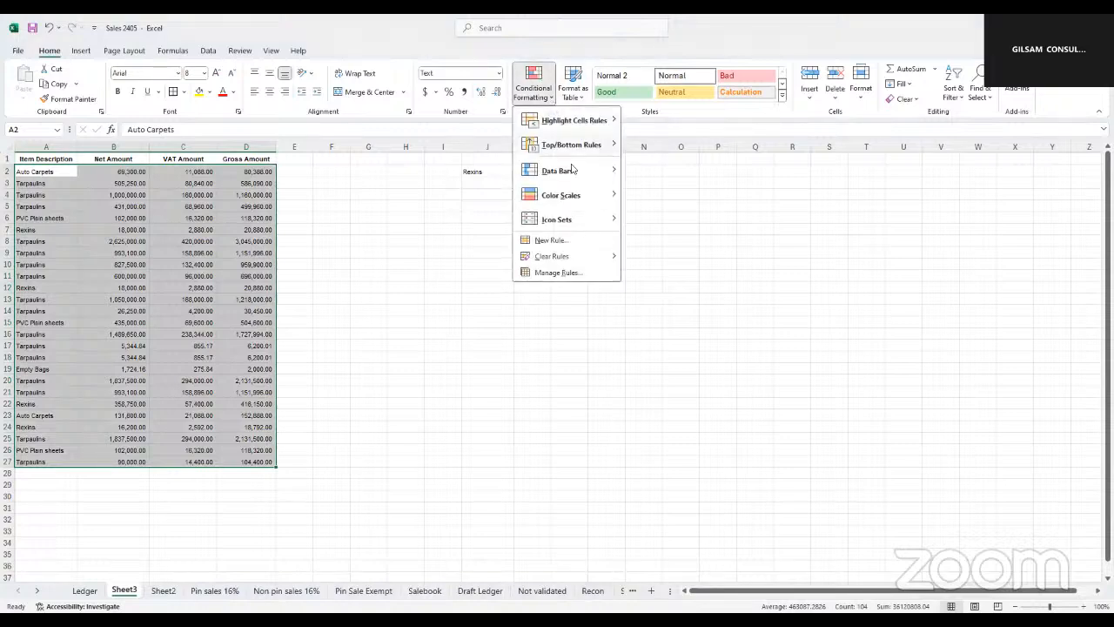
left_click(560, 245)
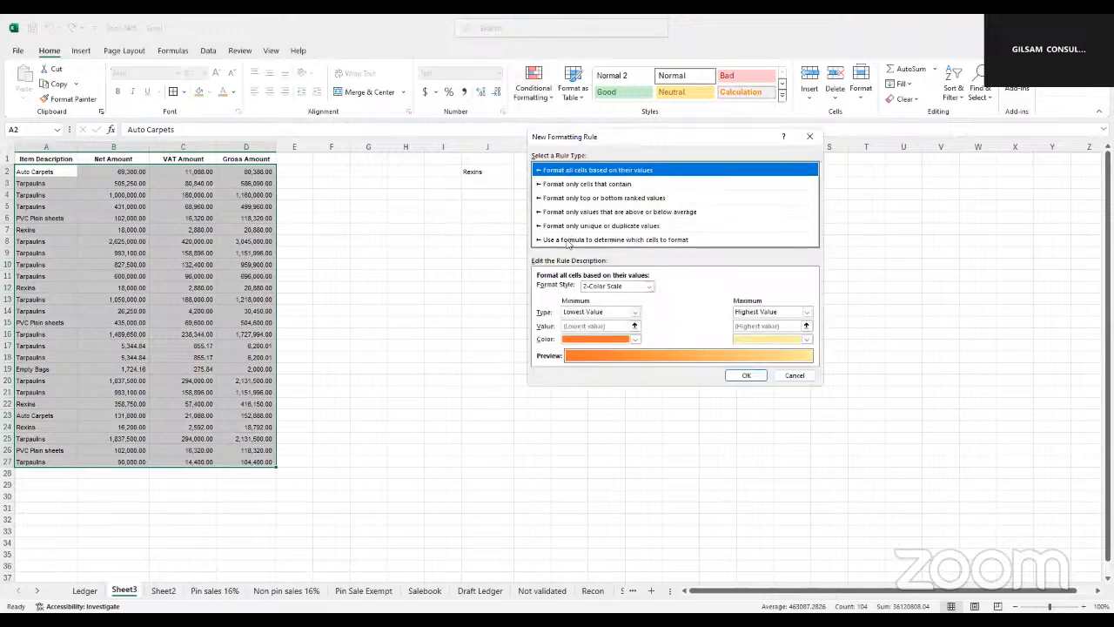
left_click(568, 240)
left_click(543, 290)
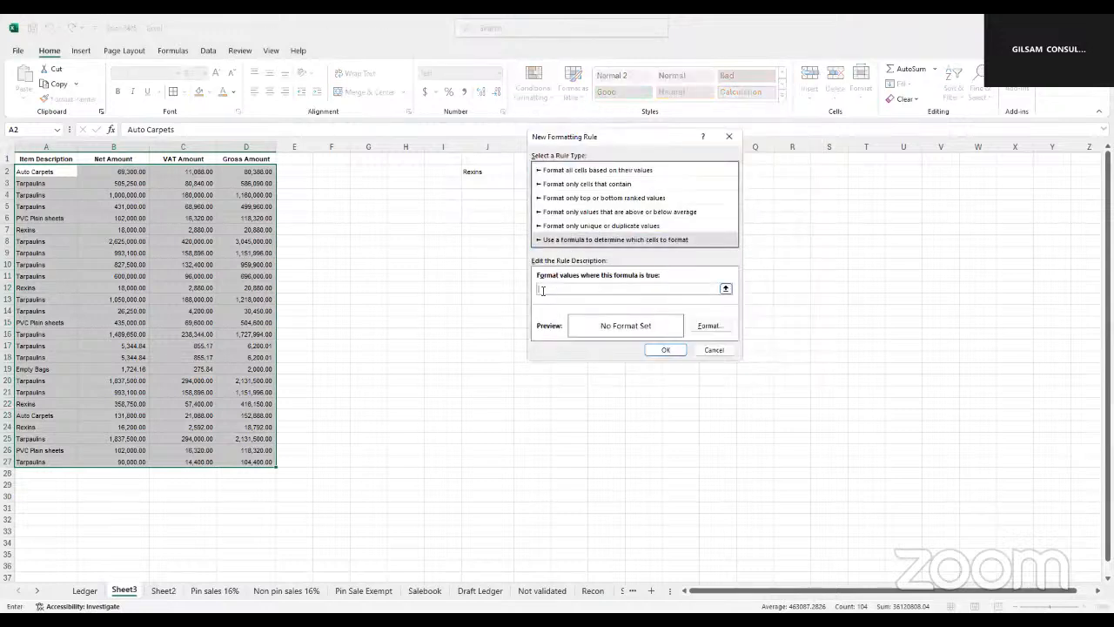
left_click(46, 169)
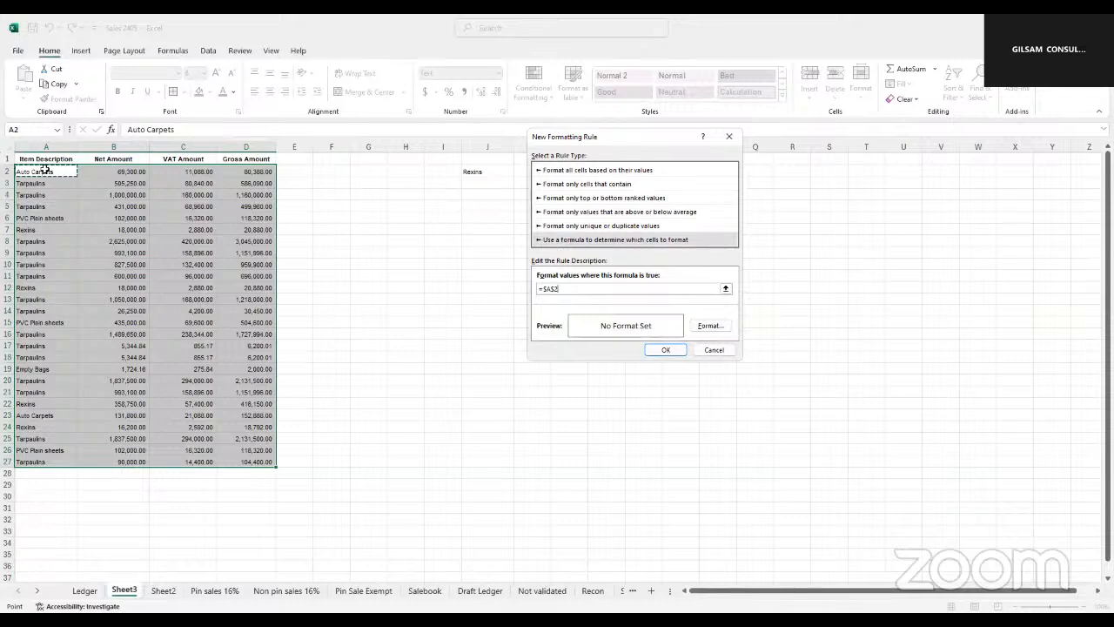
key("F4")
type("=")
left_click(473, 171)
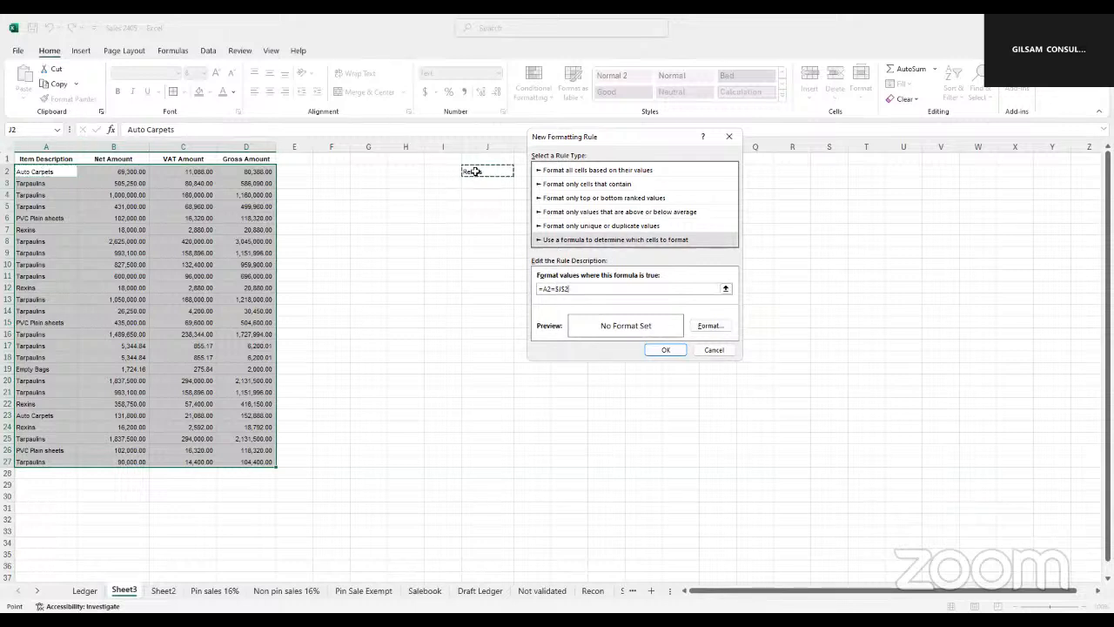
Give the =A2=$J$2 rule a green fill and apply it to the selected table
left_click(709, 327)
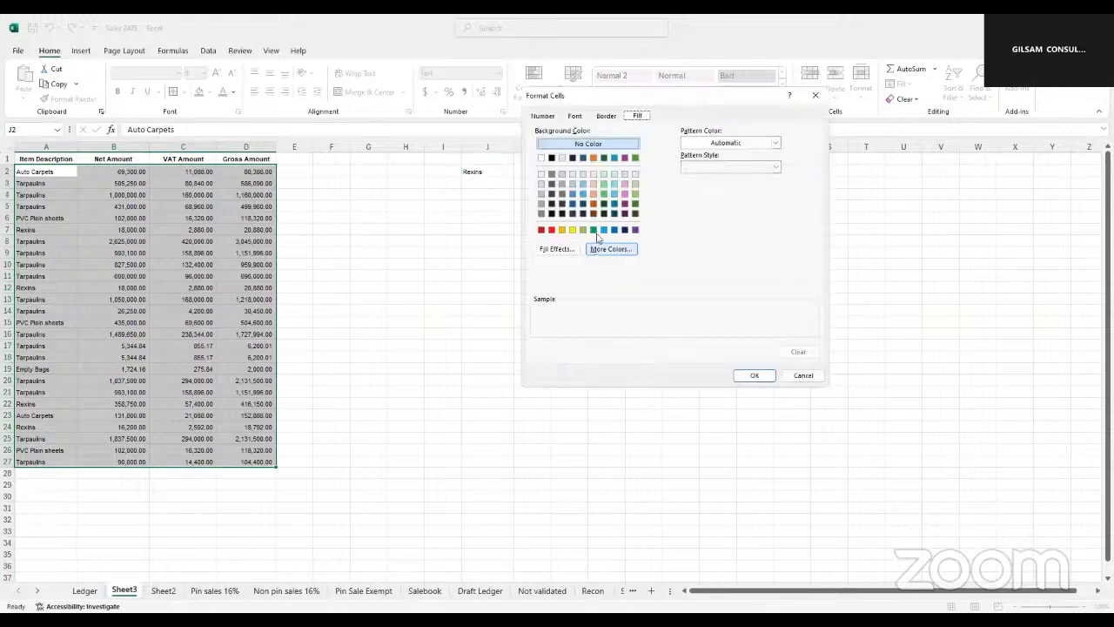
left_click(593, 229)
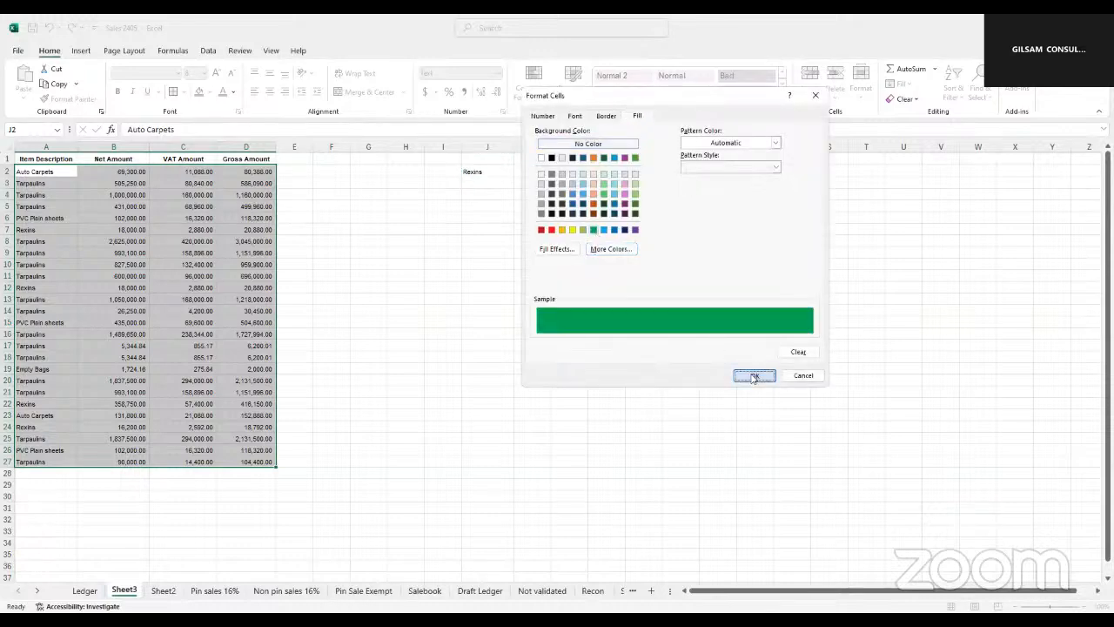
left_click(754, 376)
left_click(667, 350)
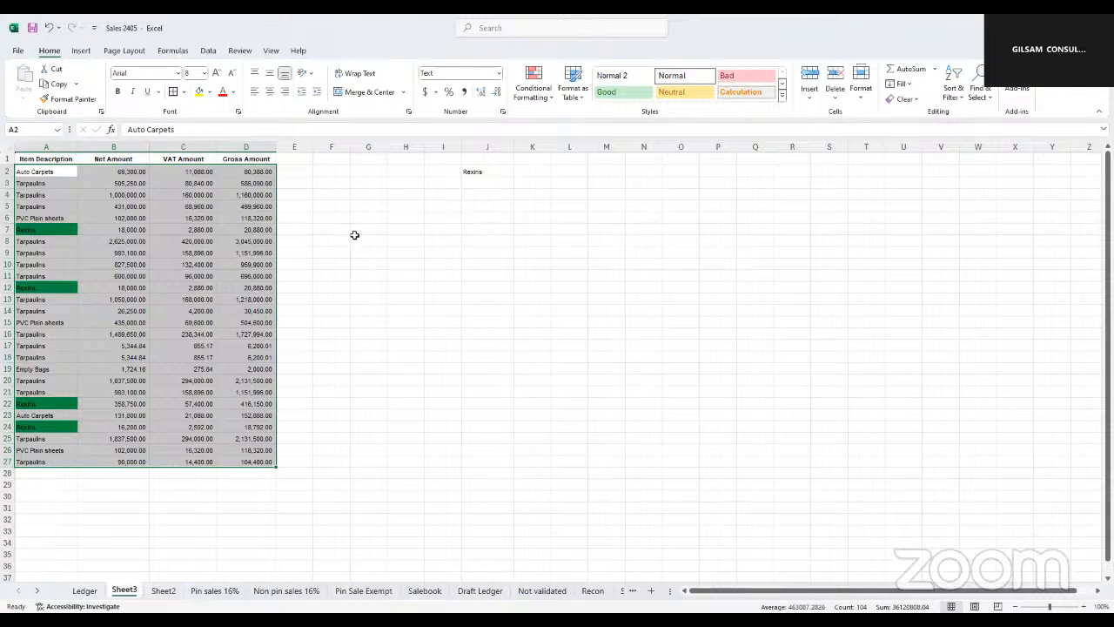
Clear the conditional formatting rules from the selected cells A2:D27
key("ctrl+q")
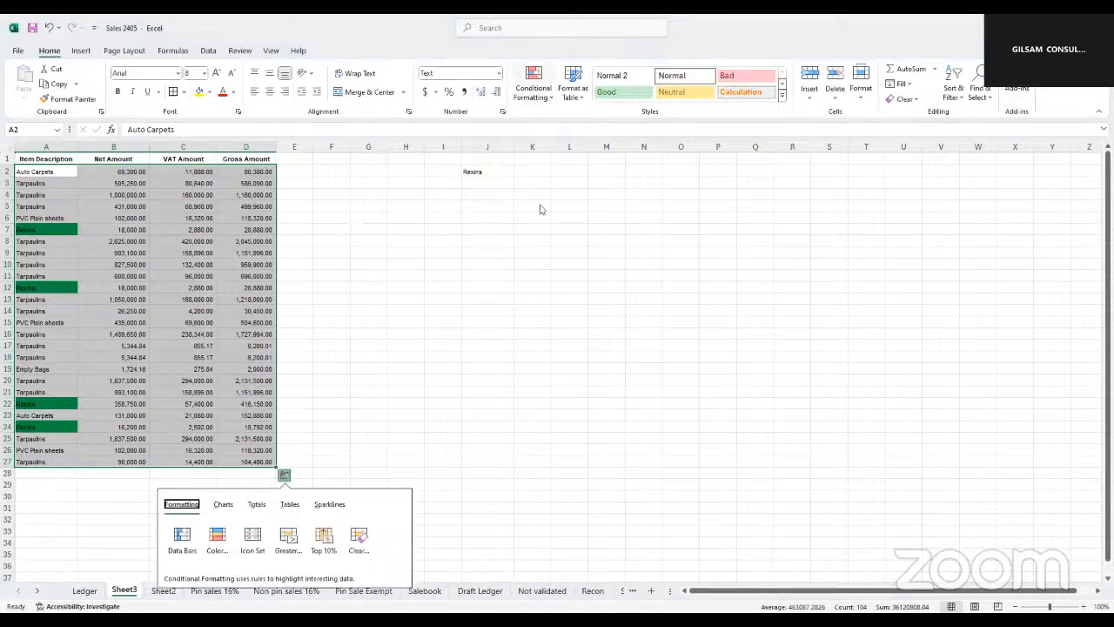
mouse_move(544, 256)
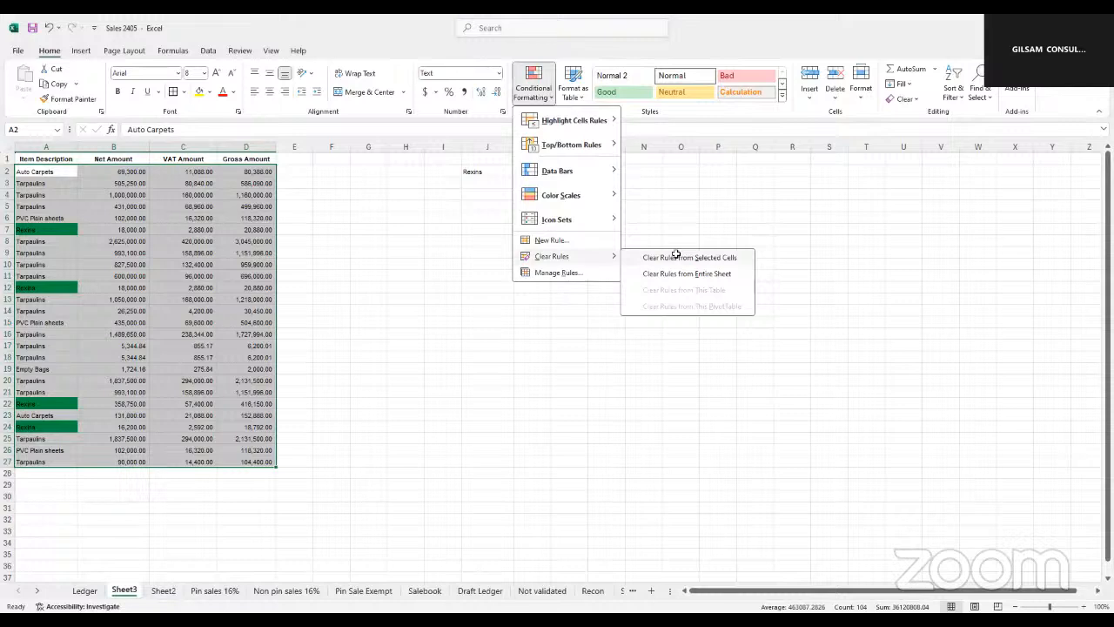
left_click(676, 254)
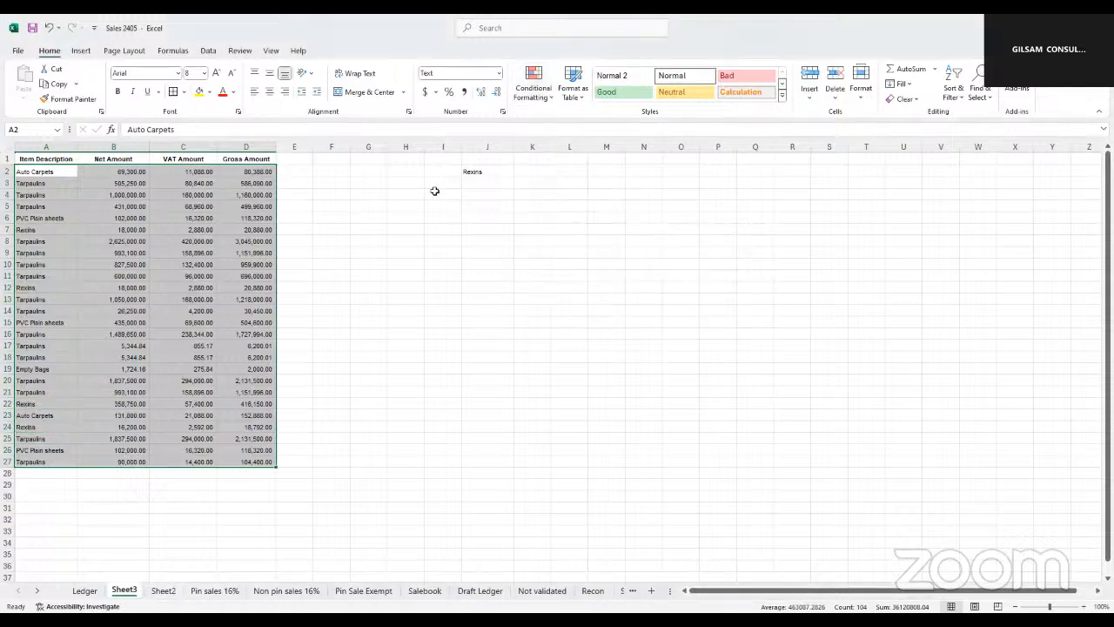
Choose Auto Carpets as the criterion from J2's validation list
left_click(471, 175)
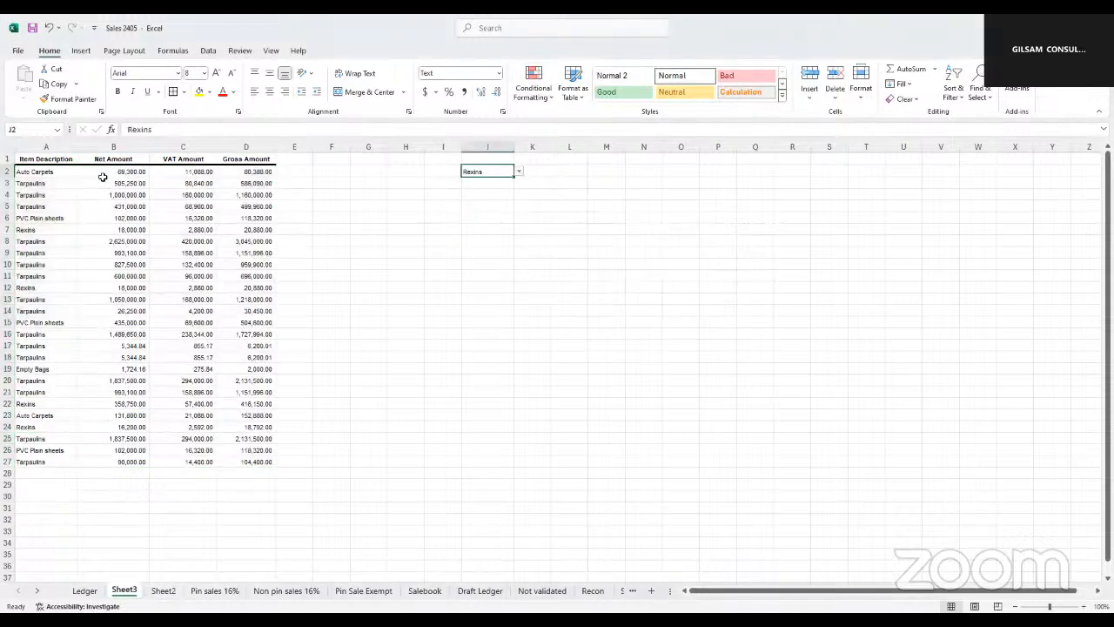
left_click(518, 179)
left_click(509, 172)
left_click(520, 173)
left_click_drag(518, 200, 518, 189)
key("Escape")
left_click(519, 171)
scroll(490, 195, "up", 2)
left_click(489, 181)
left_click(396, 214)
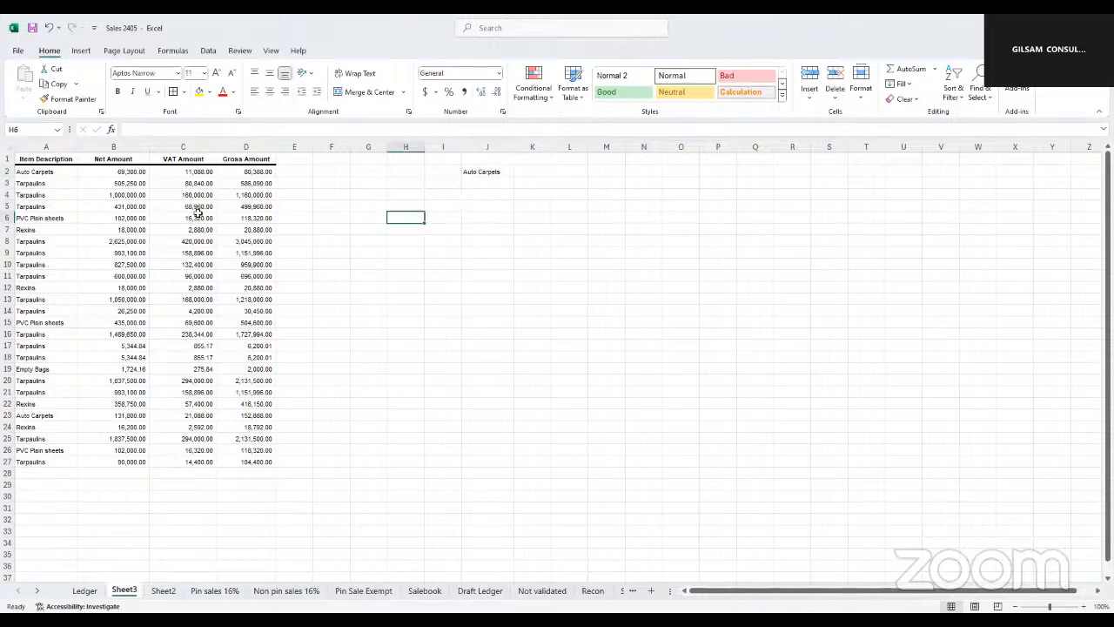
Create a formula-based conditional formatting rule for the table range A2:D27 with the formula =$A2=$J$2
left_click_drag(26, 174, 250, 467)
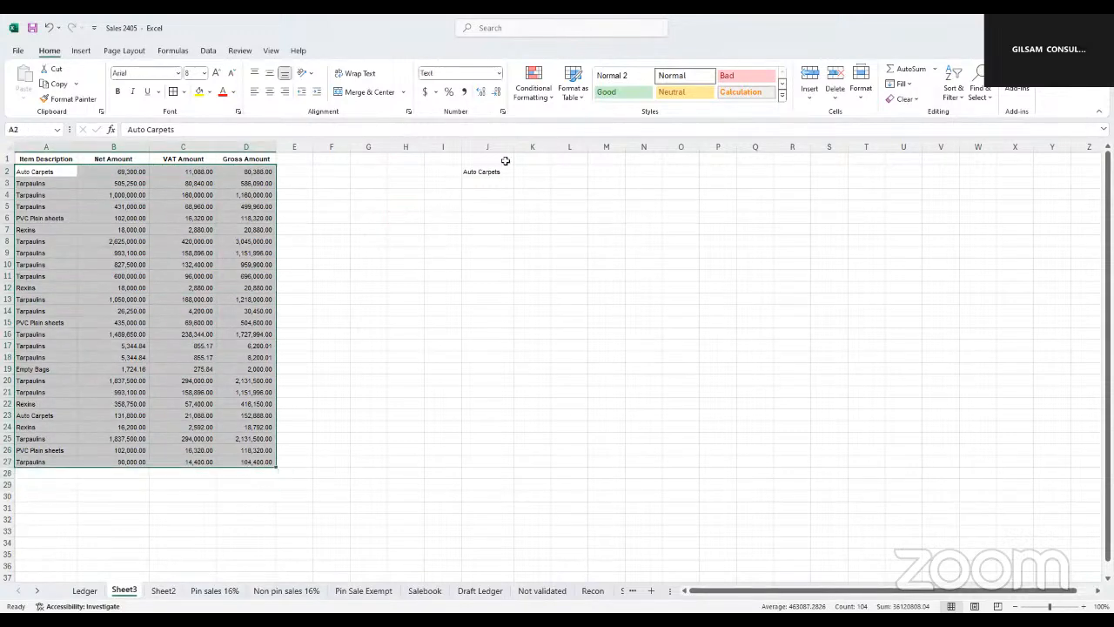
left_click(553, 103)
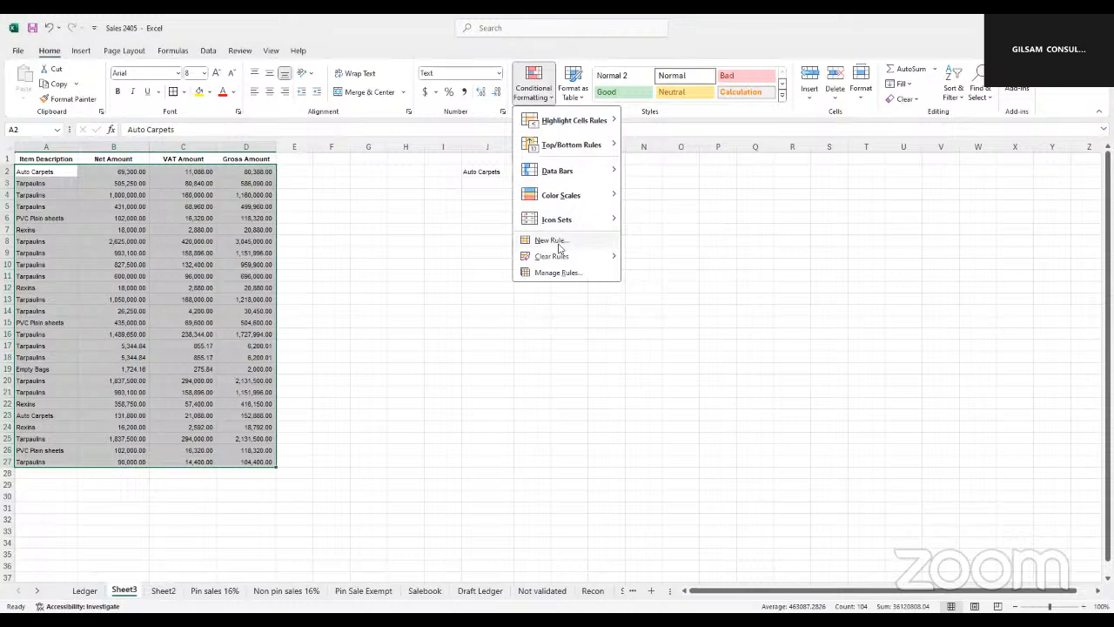
left_click(558, 243)
type("=")
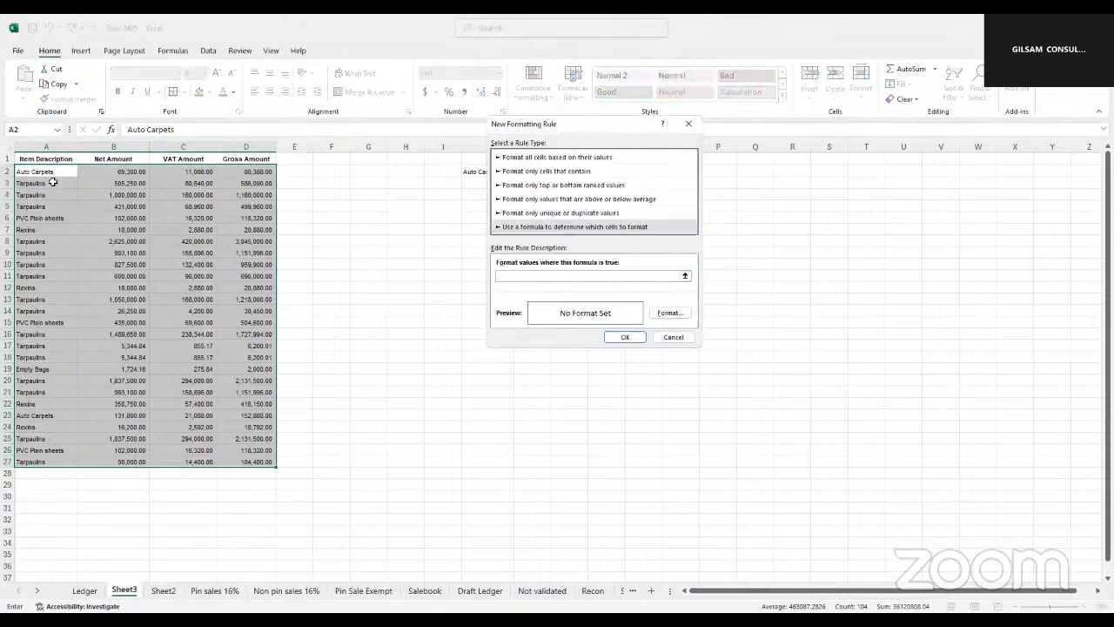
left_click(39, 172)
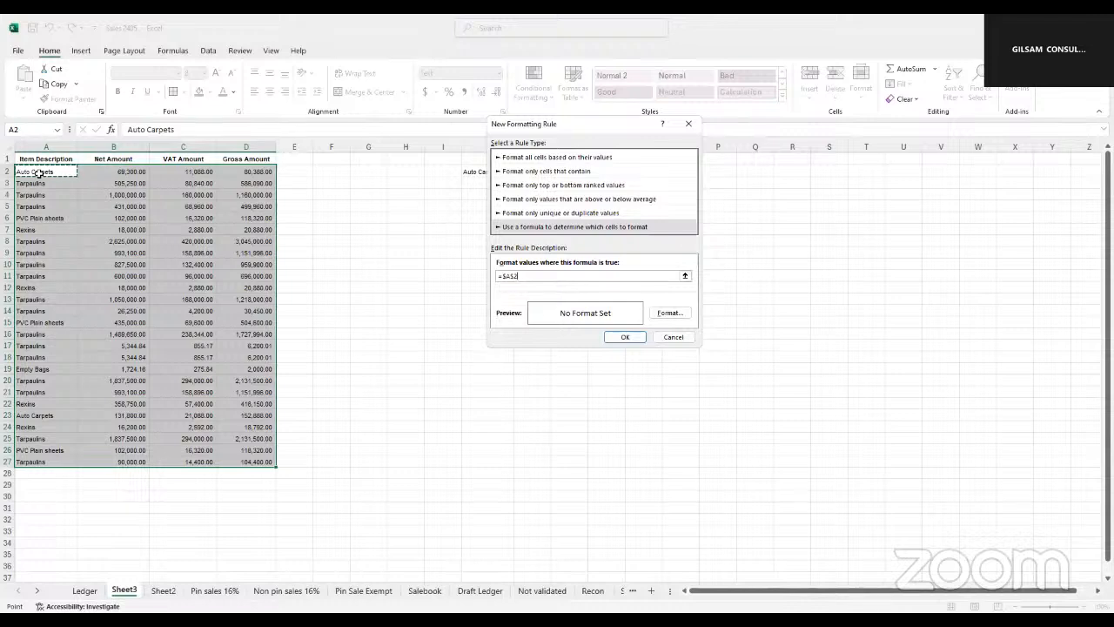
key("F4")
key("F4")
type("=")
left_click(468, 172)
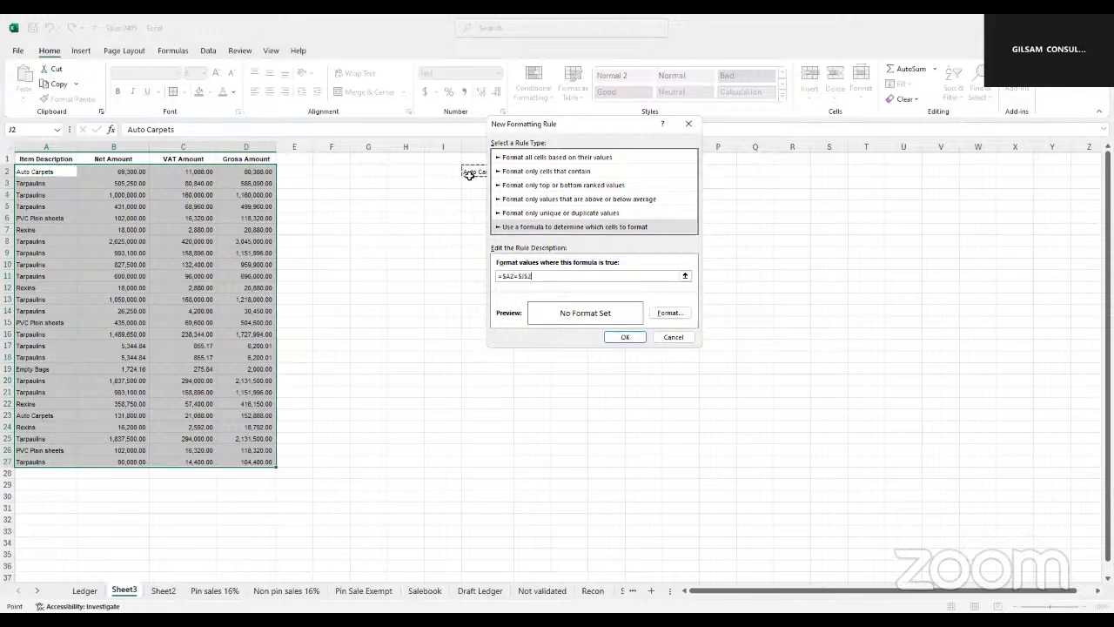
Set a green fill as the new rule's format and apply the rule to the table
left_click(670, 313)
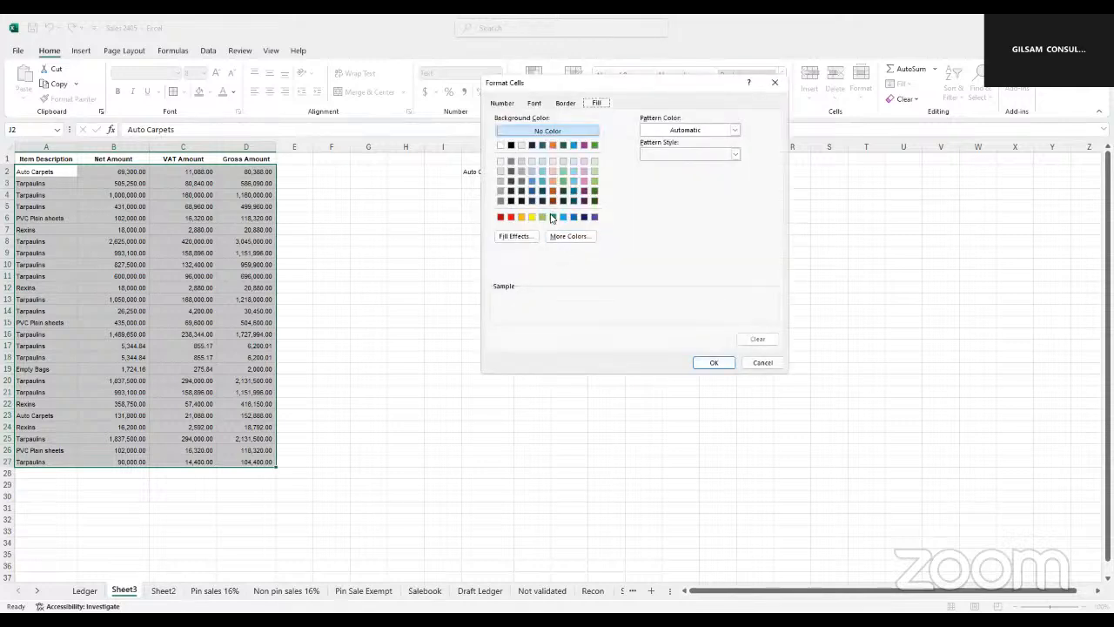
left_click(552, 217)
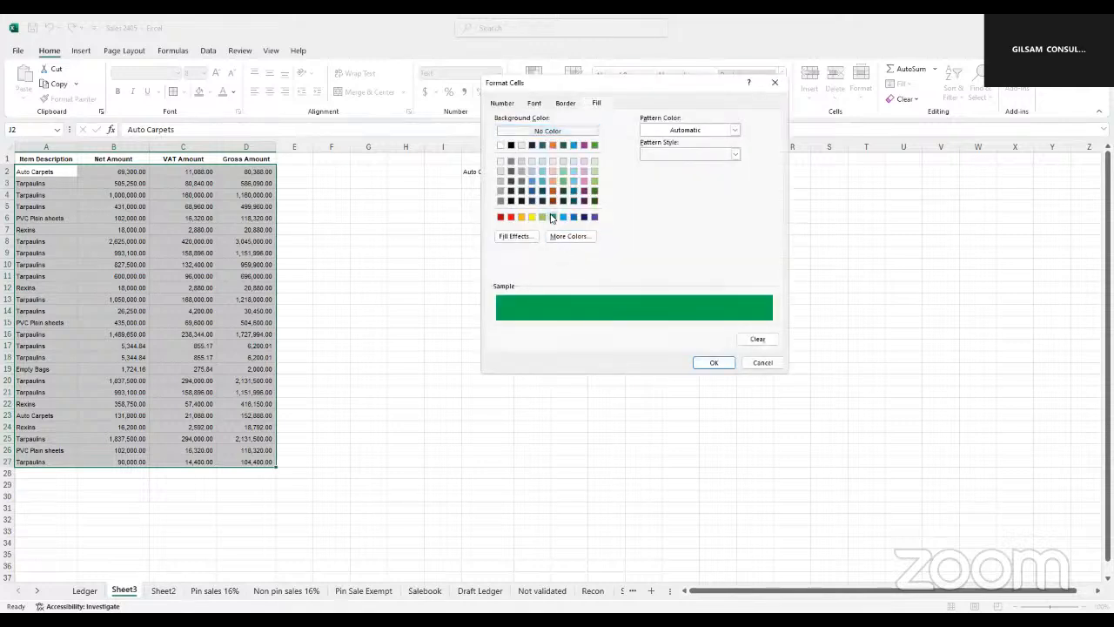
left_click(708, 364)
left_click(628, 337)
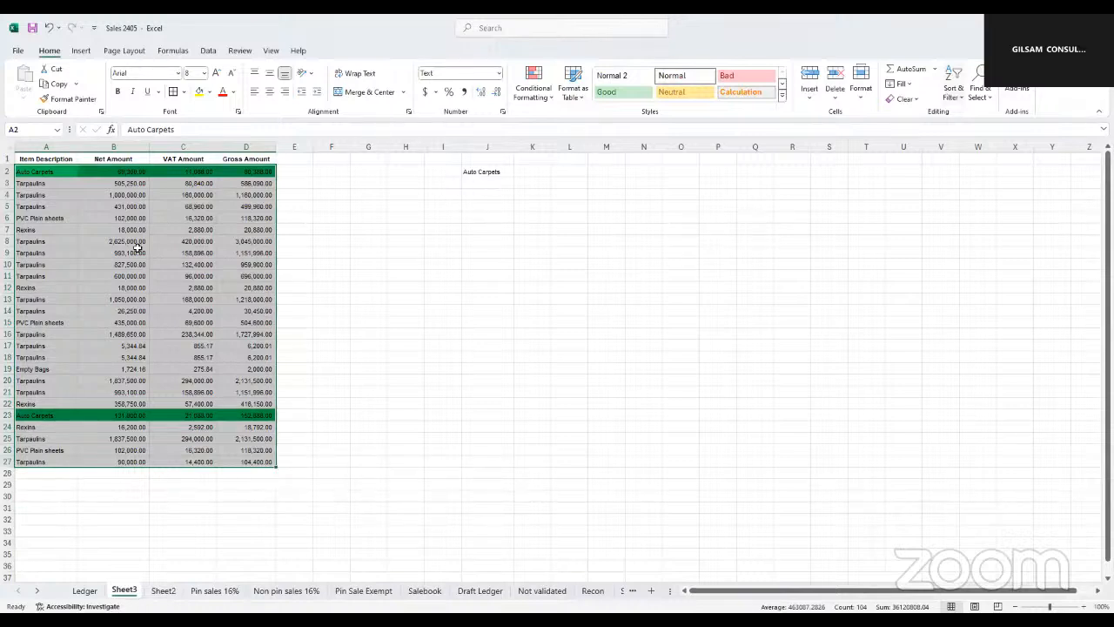
Check the row highlighting for Auto Carpets, and test the rule by choosing Rexins and finally Tarpaulins in J2
left_click_drag(40, 174, 237, 171)
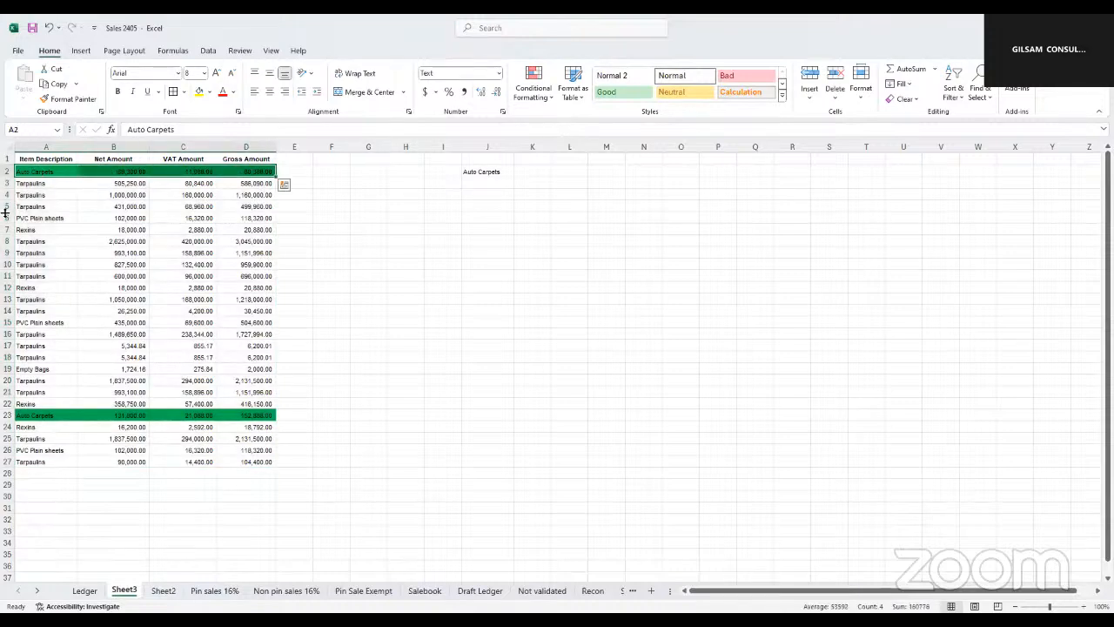
left_click(491, 171)
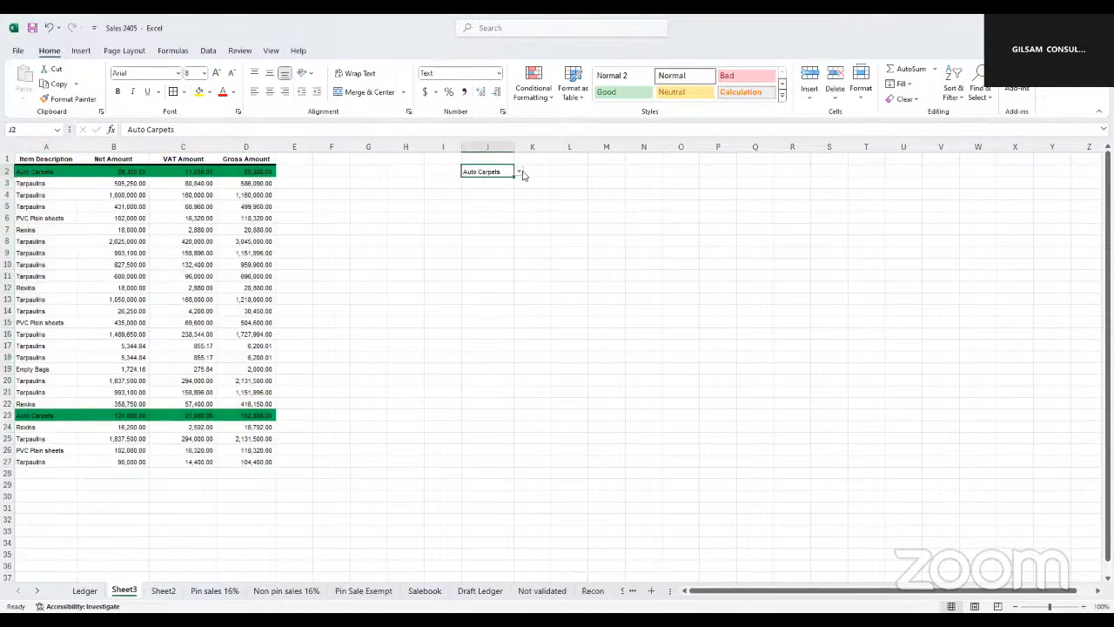
left_click(519, 172)
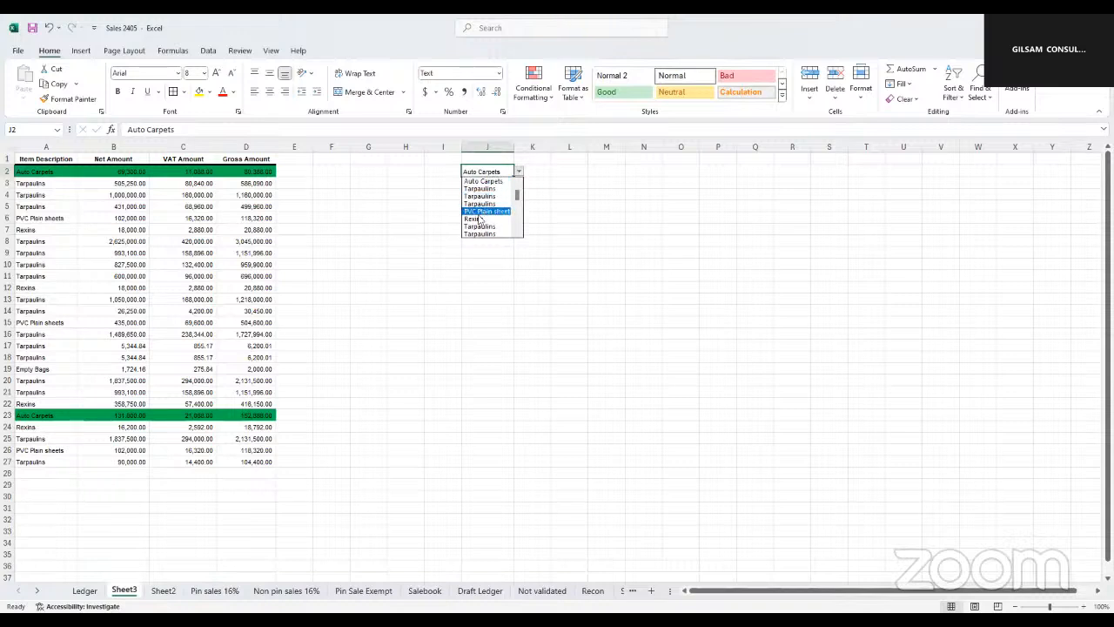
left_click(478, 218)
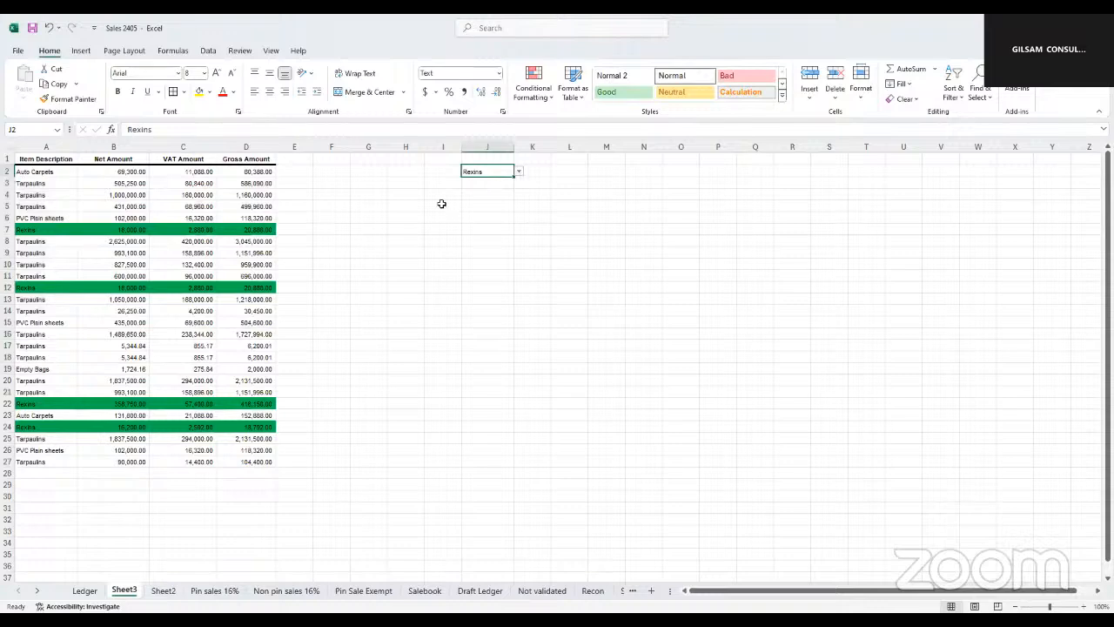
left_click(519, 172)
left_click(477, 224)
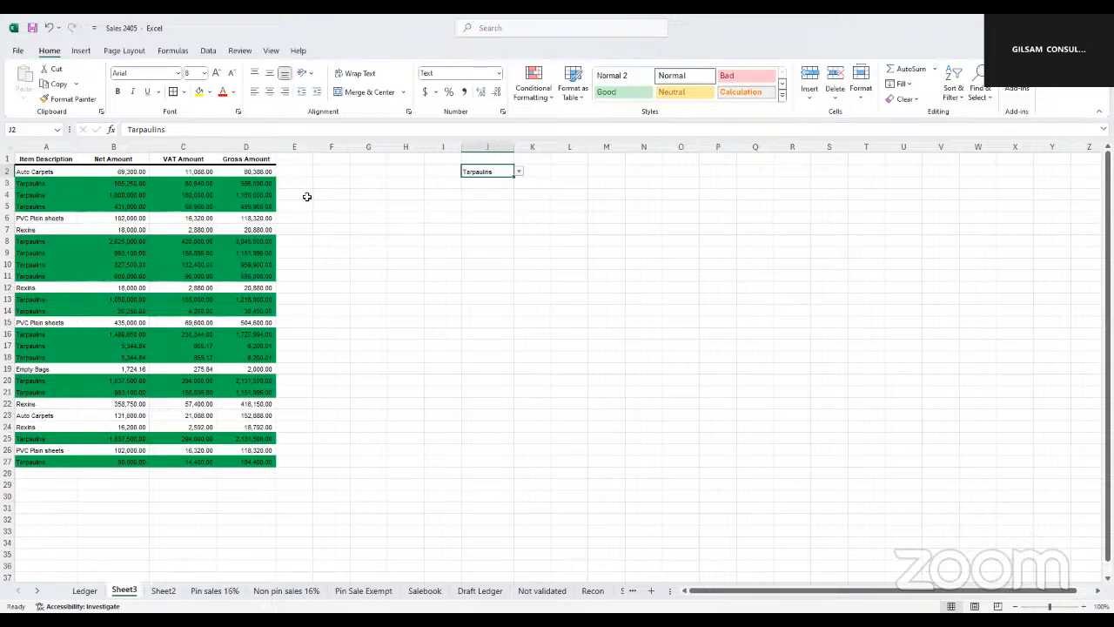
left_click_drag(301, 180, 310, 209)
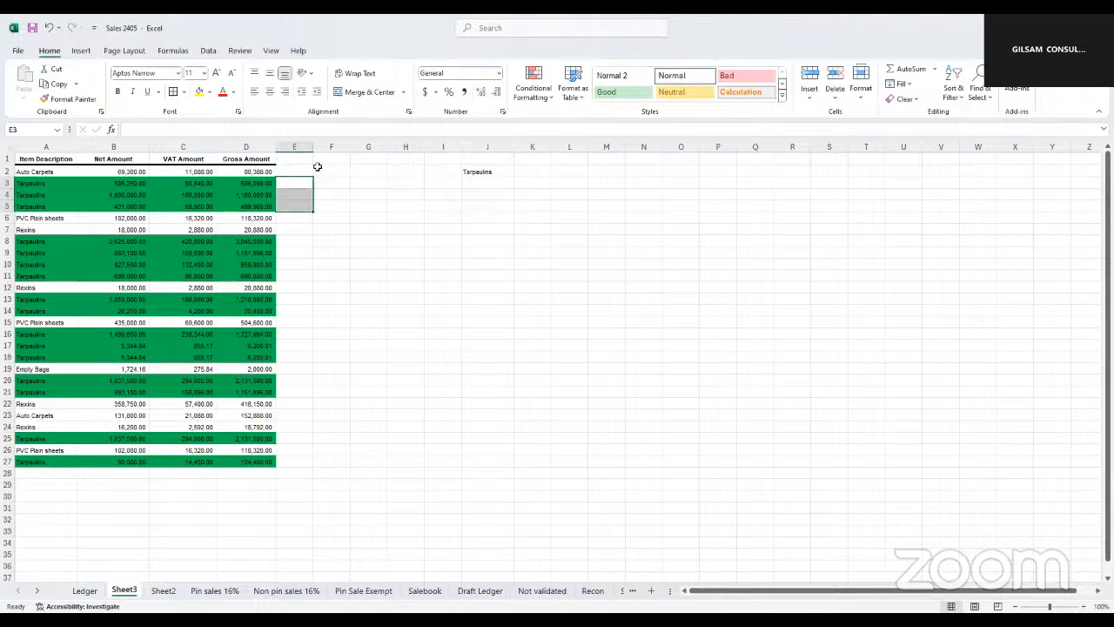
left_click(554, 97)
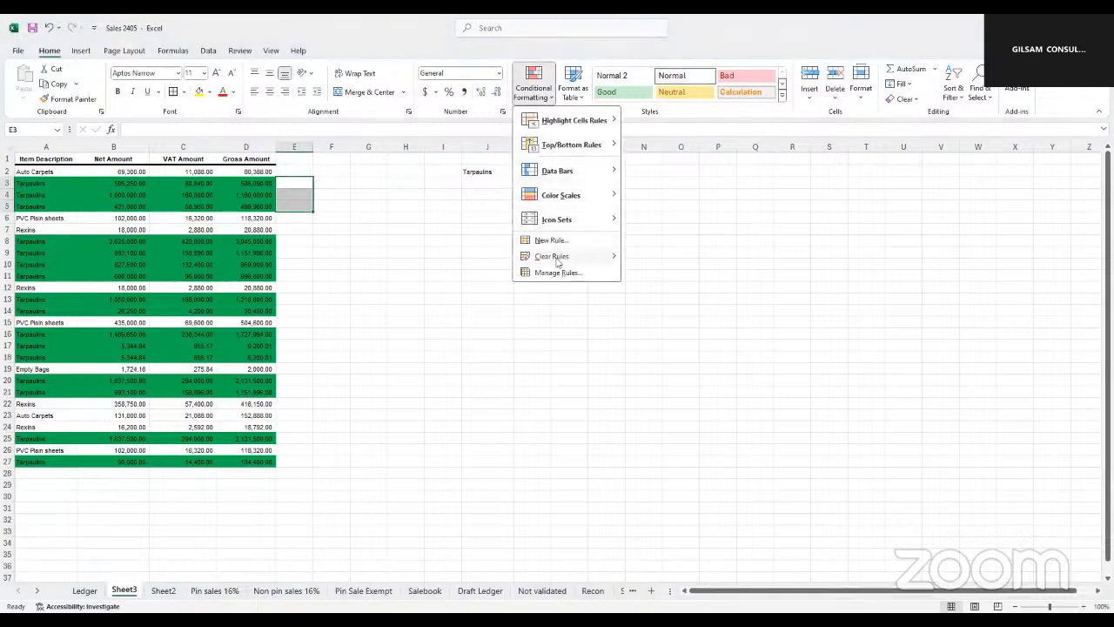
left_click(553, 241)
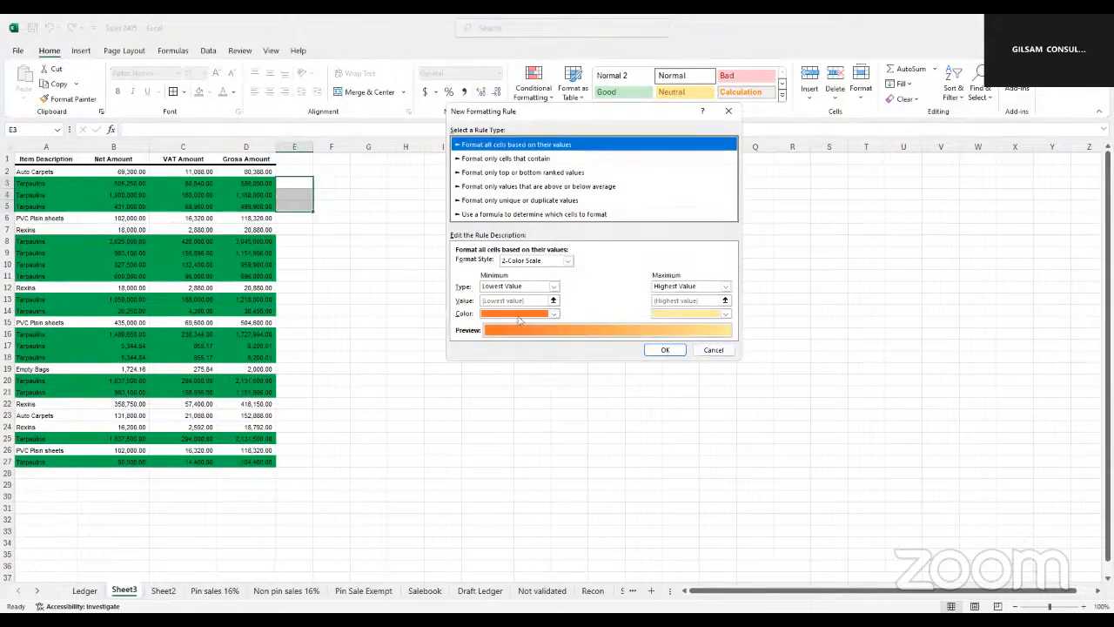
left_click(713, 350)
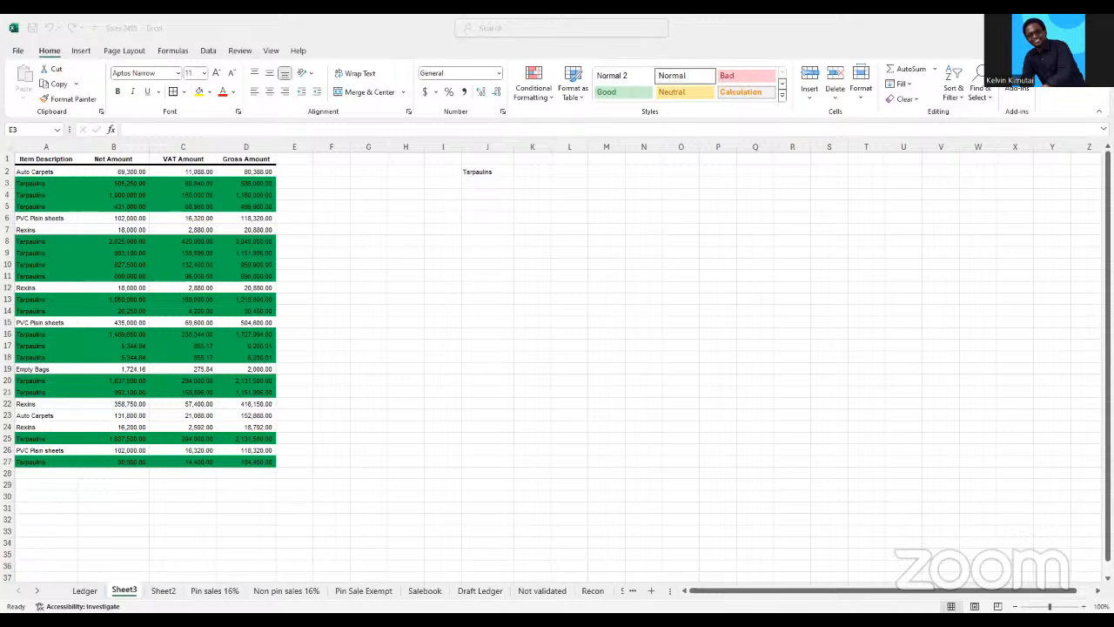
left_click(678, 459)
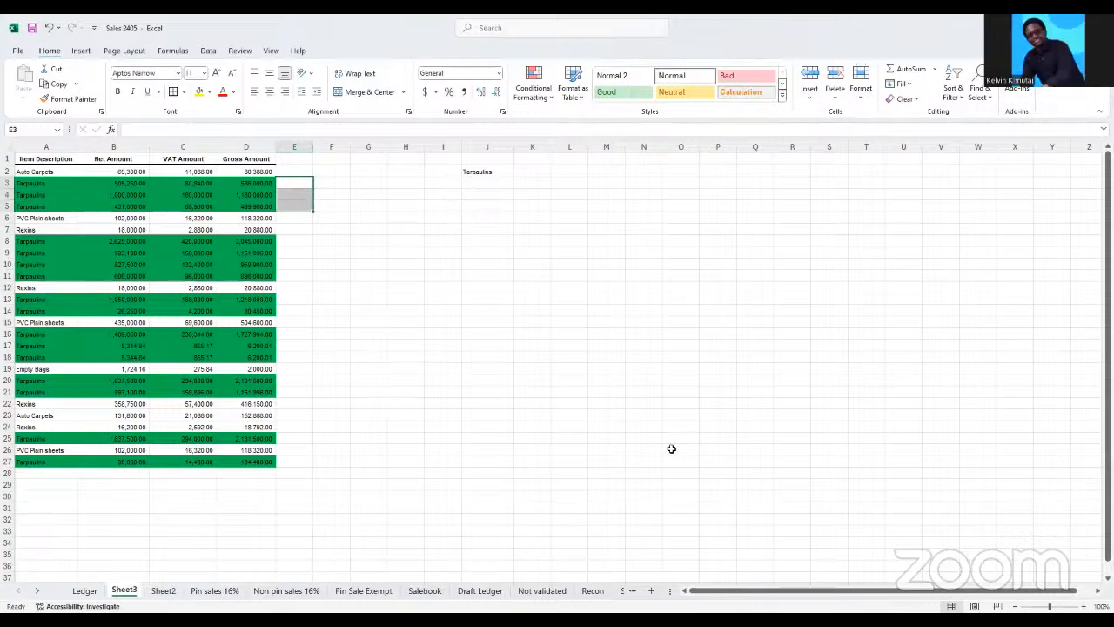
left_click(673, 415)
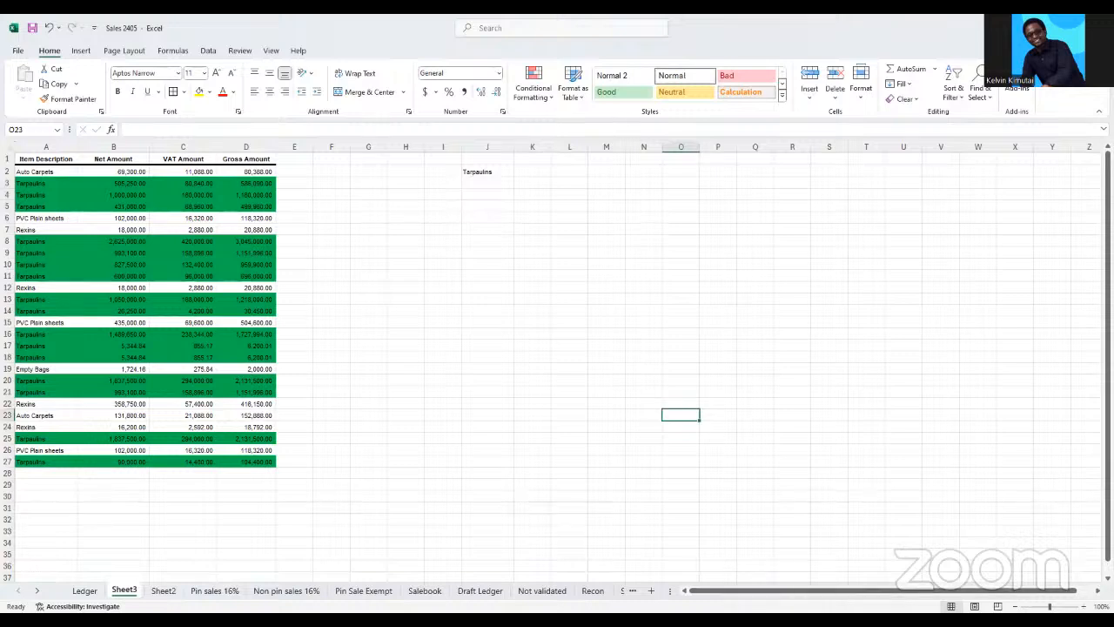
Switch to the browser's Advanced Excel course page and review the Data Presentation with charts topics, including charts, filtering, references, advanced filter criteria and sub totaling
key("alt+Tab")
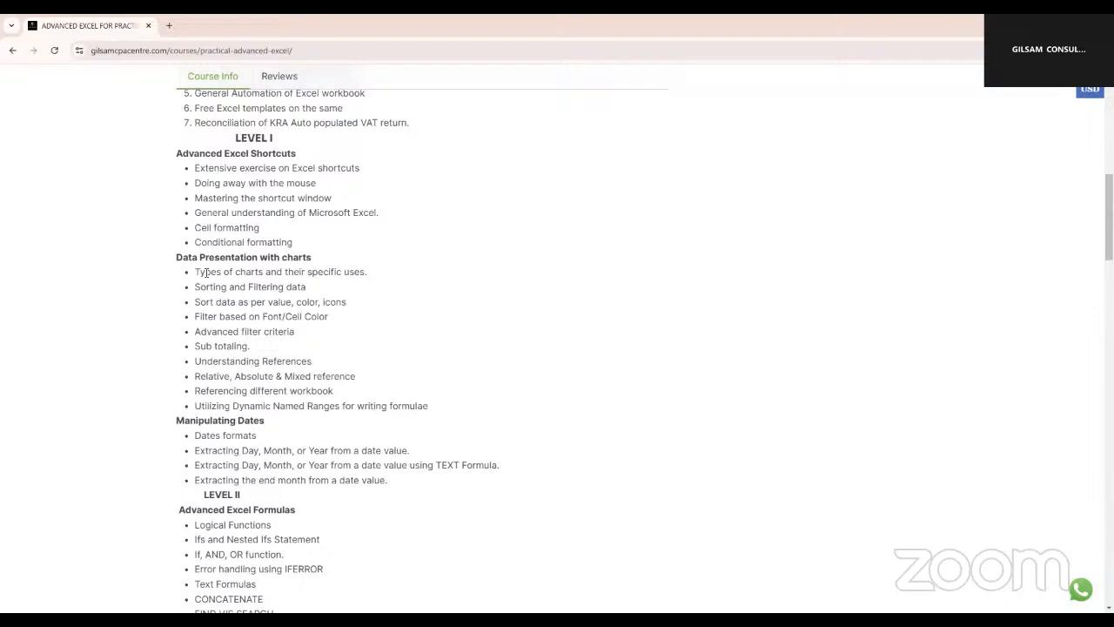
left_click_drag(198, 272, 331, 317)
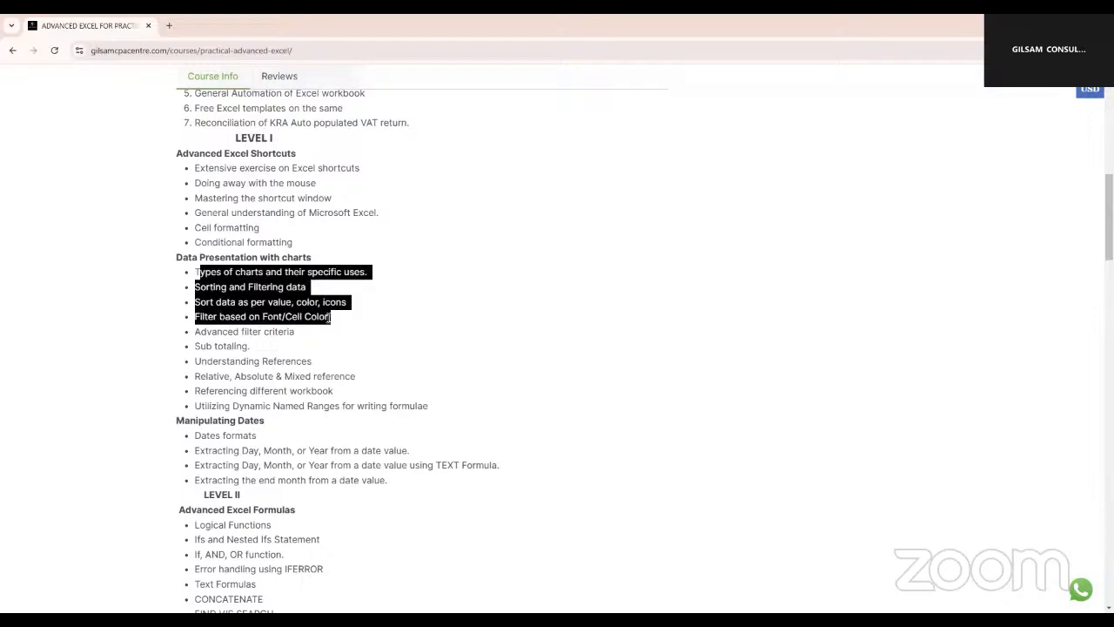
left_click_drag(193, 273, 346, 316)
left_click(197, 376)
left_click_drag(196, 376, 273, 389)
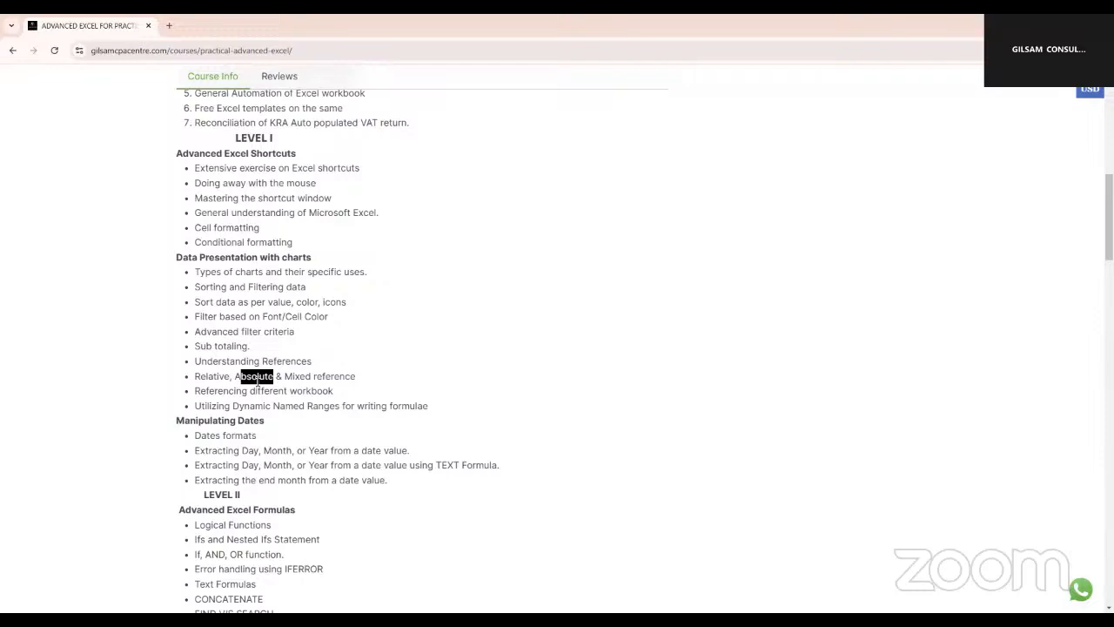
left_click_drag(197, 331, 288, 332)
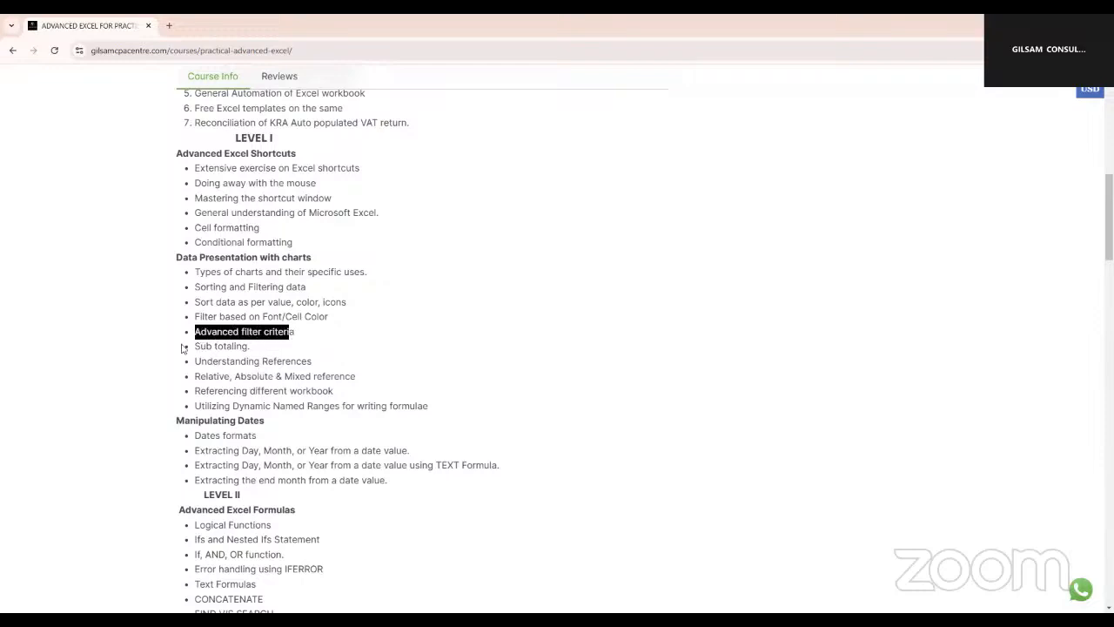
left_click_drag(192, 346, 254, 358)
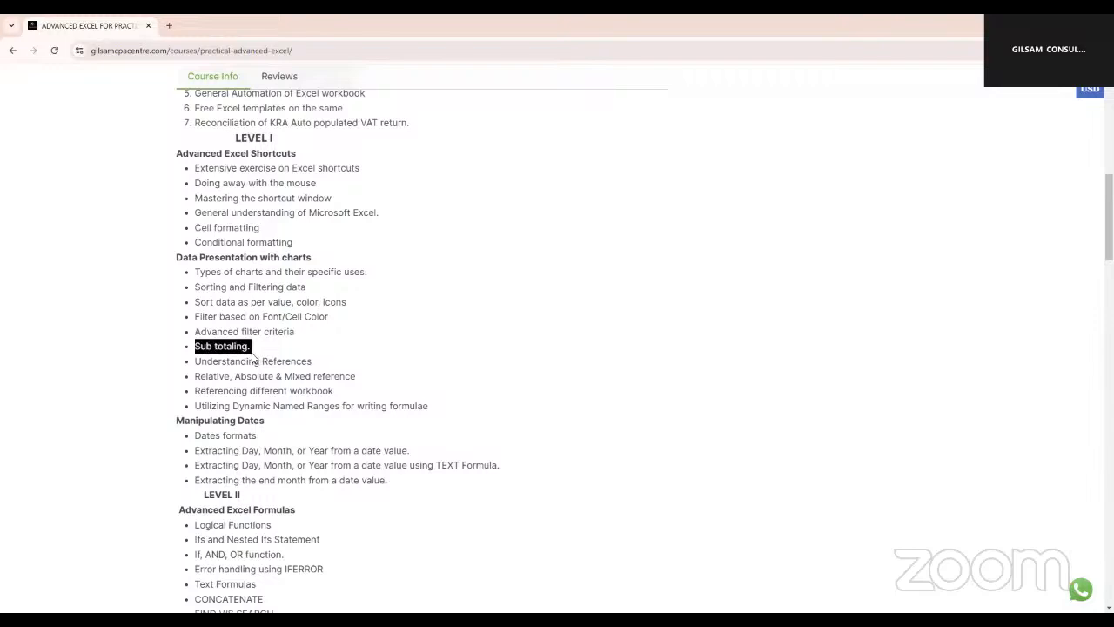
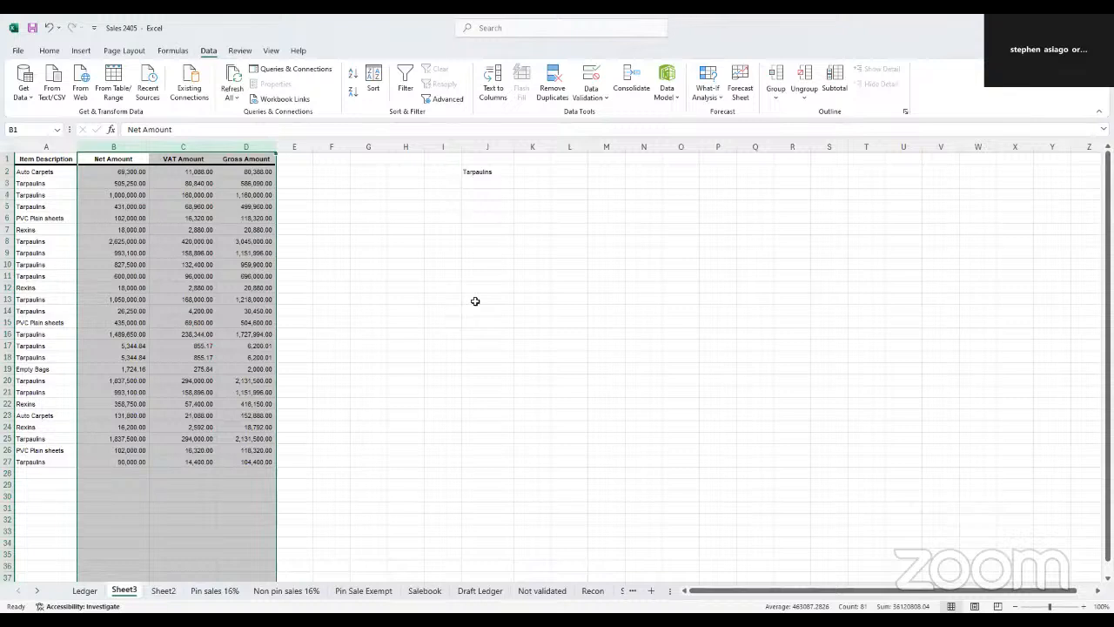
Enter the label DATA VALIDATION in cell J10 beside the sales table
left_click(476, 301)
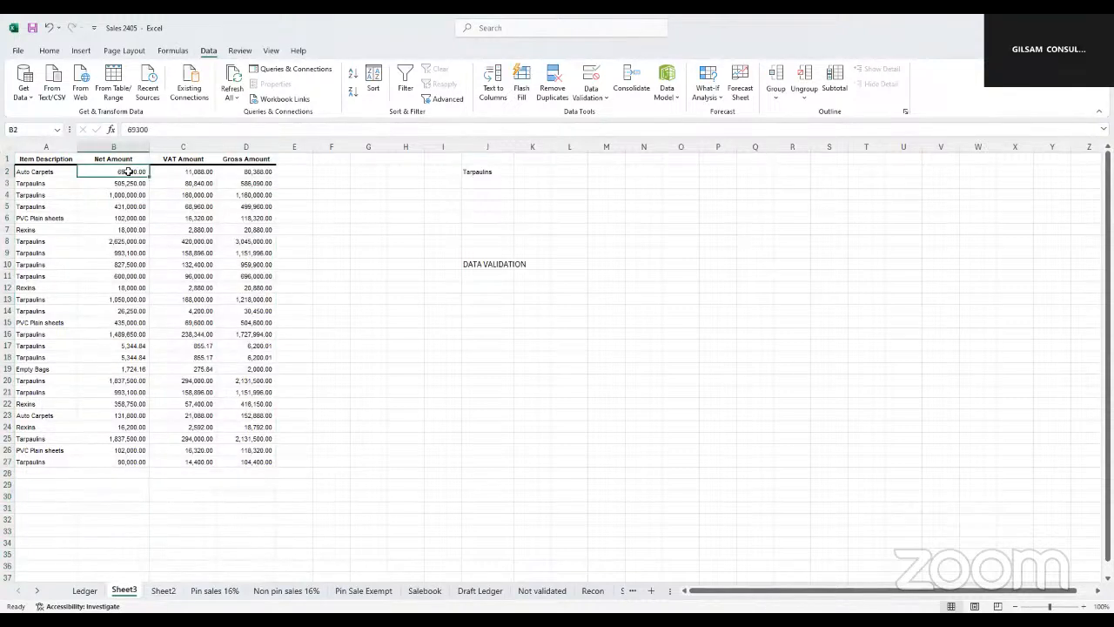
left_click_drag(119, 172, 143, 265)
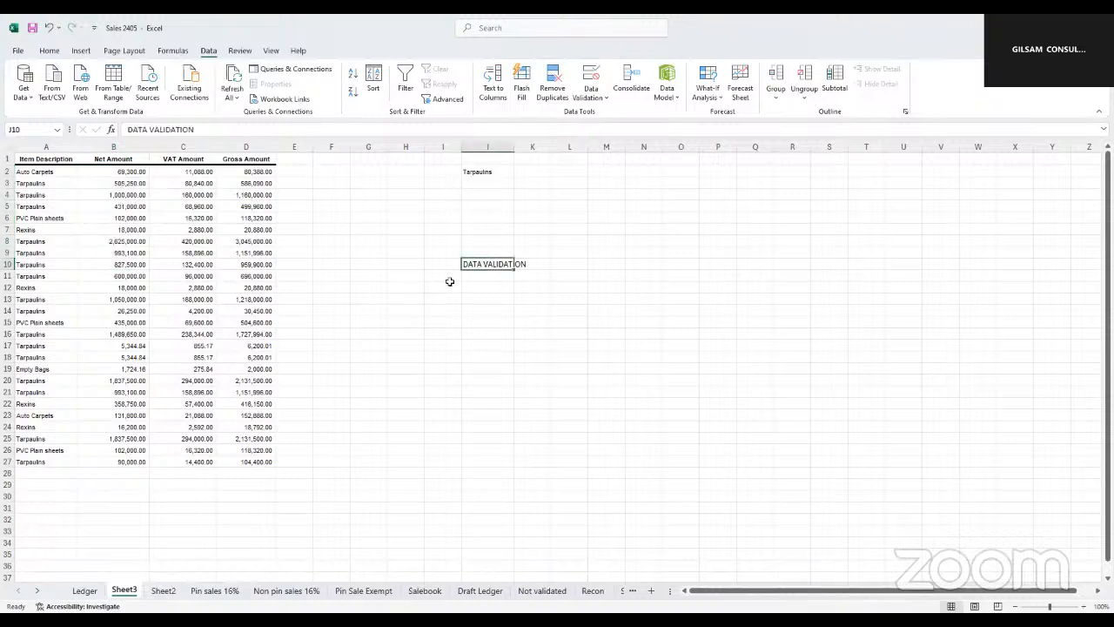
Start a data validation rule for the Net, VAT and Gross Amount columns B:D that allows only whole numbers
left_click(128, 149)
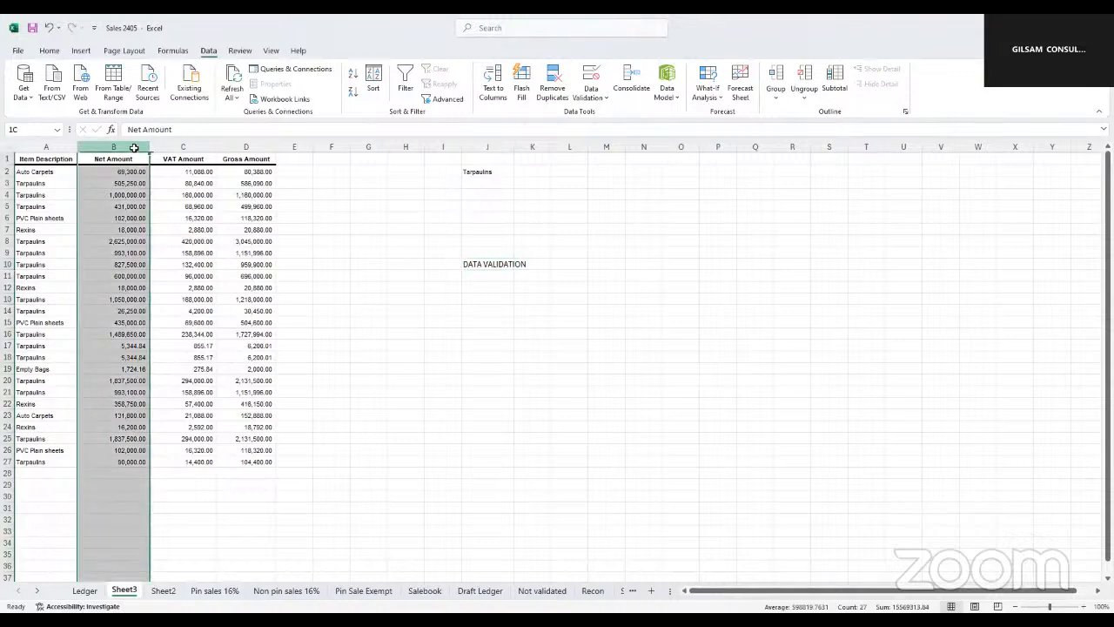
left_click_drag(134, 148, 246, 148)
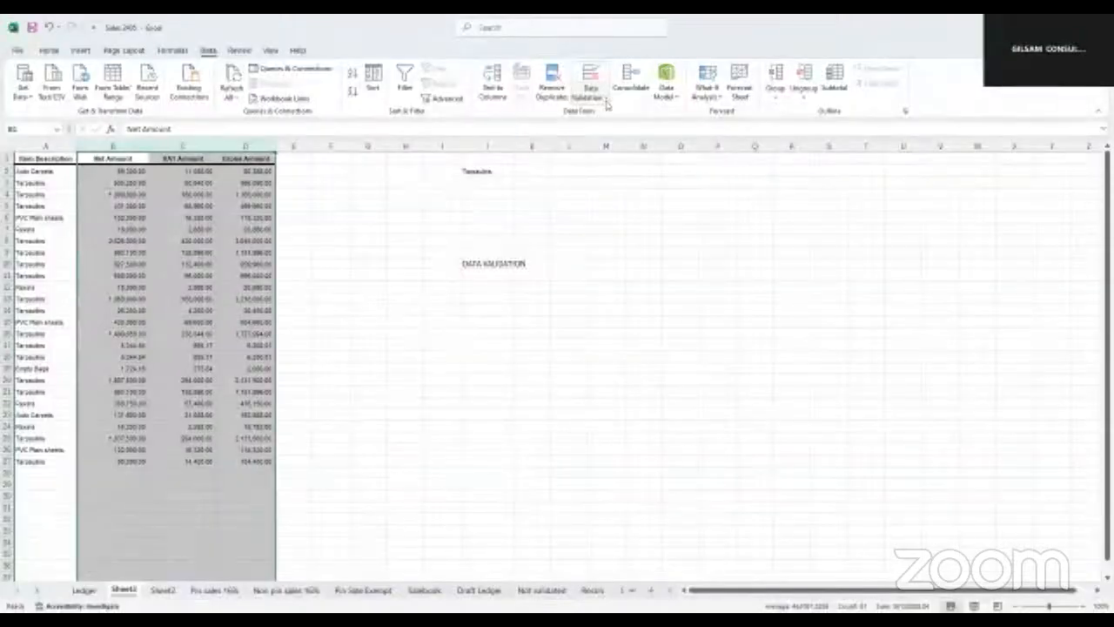
left_click(607, 103)
left_click(589, 114)
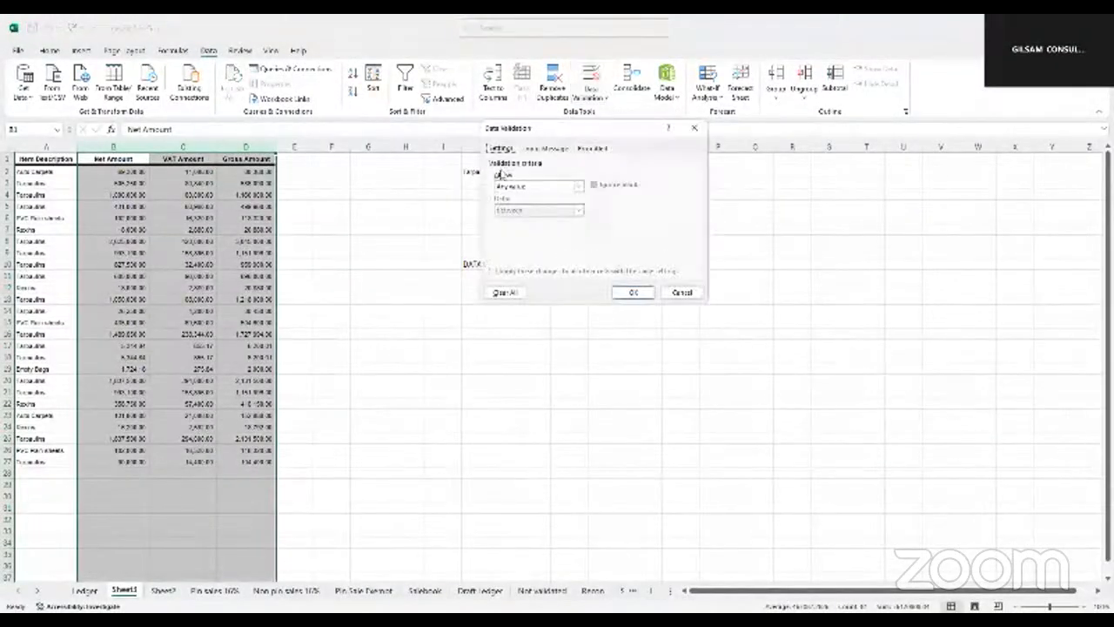
left_click(577, 186)
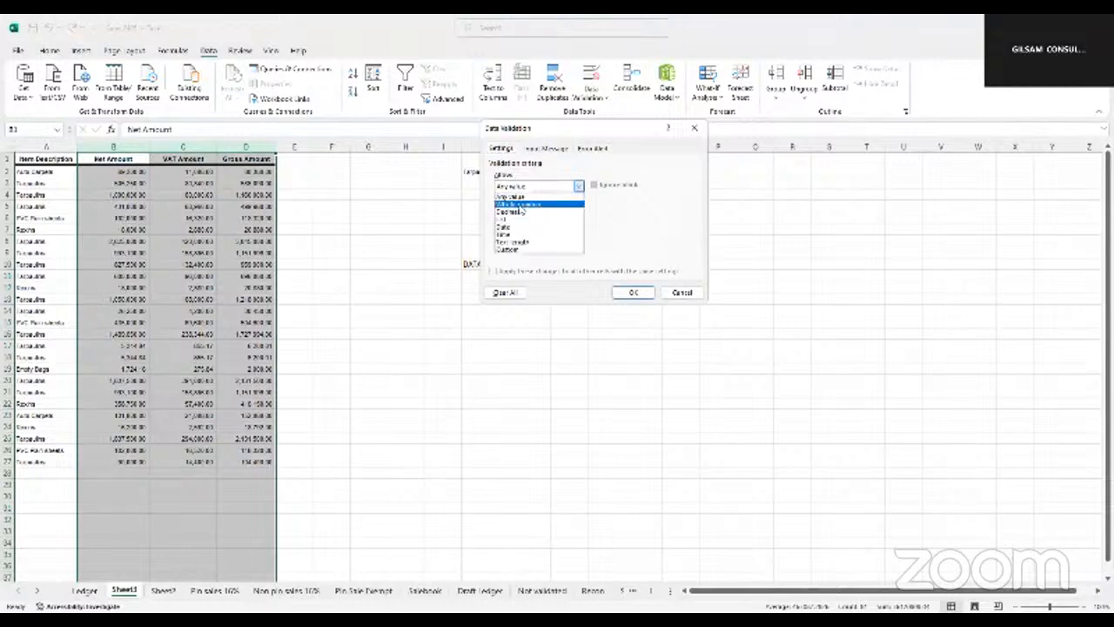
left_click(520, 205)
Give the validation rule the input message "Error" and apply it to the amount columns
left_click(512, 235)
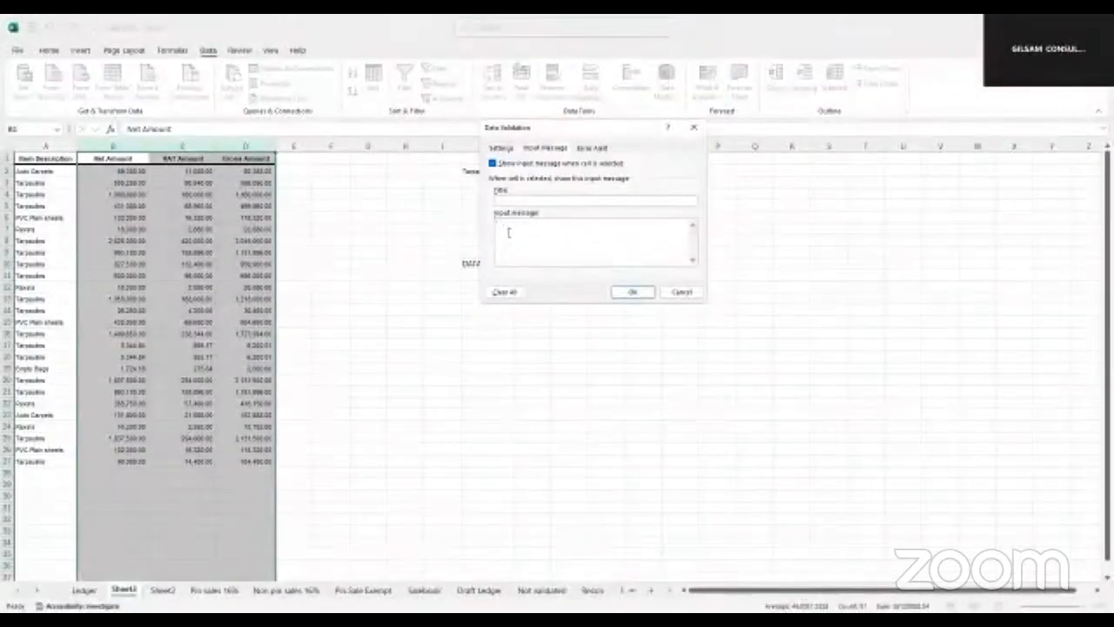
type("Ple")
type("or")
left_click(634, 292)
left_click(409, 356)
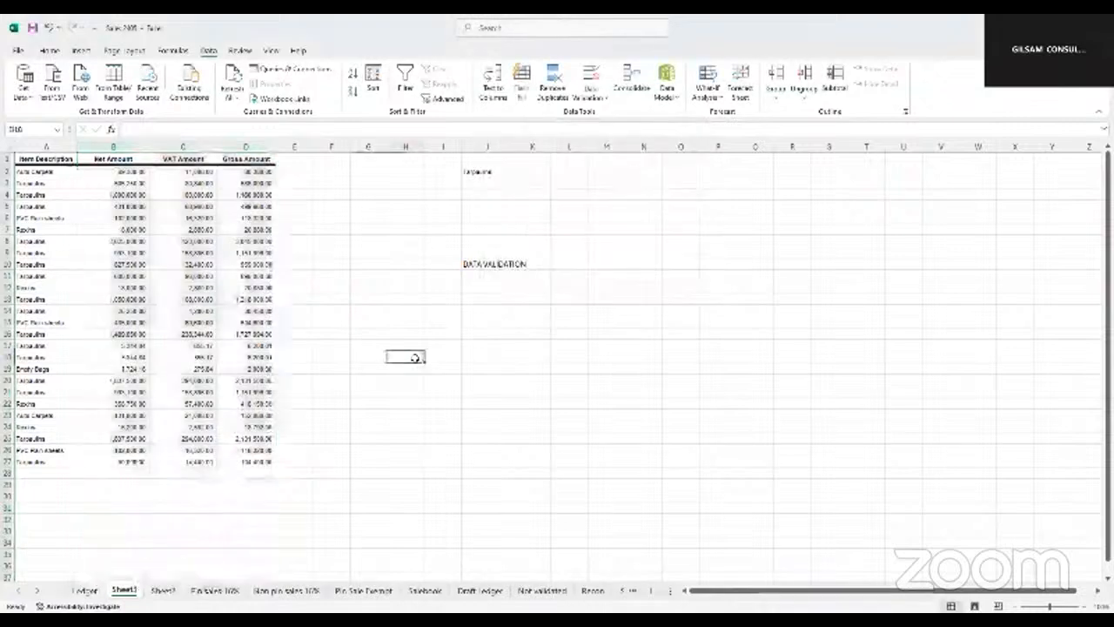
Test the validation by trying to enter -1 in B11, and cancel the entry
left_click(127, 274)
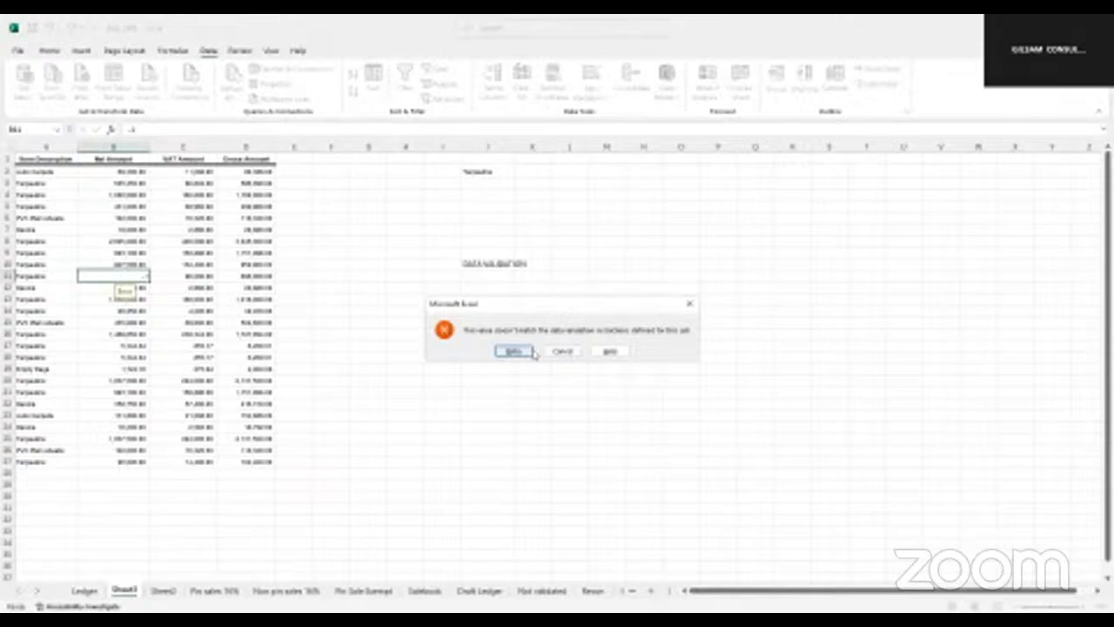
left_click(565, 351)
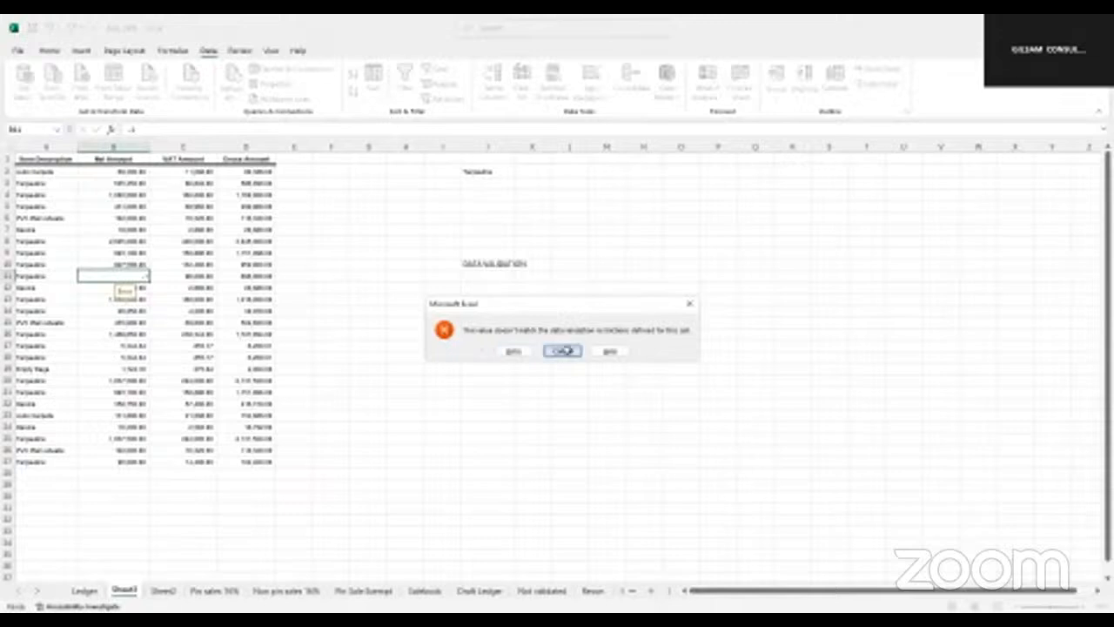
left_click(331, 288)
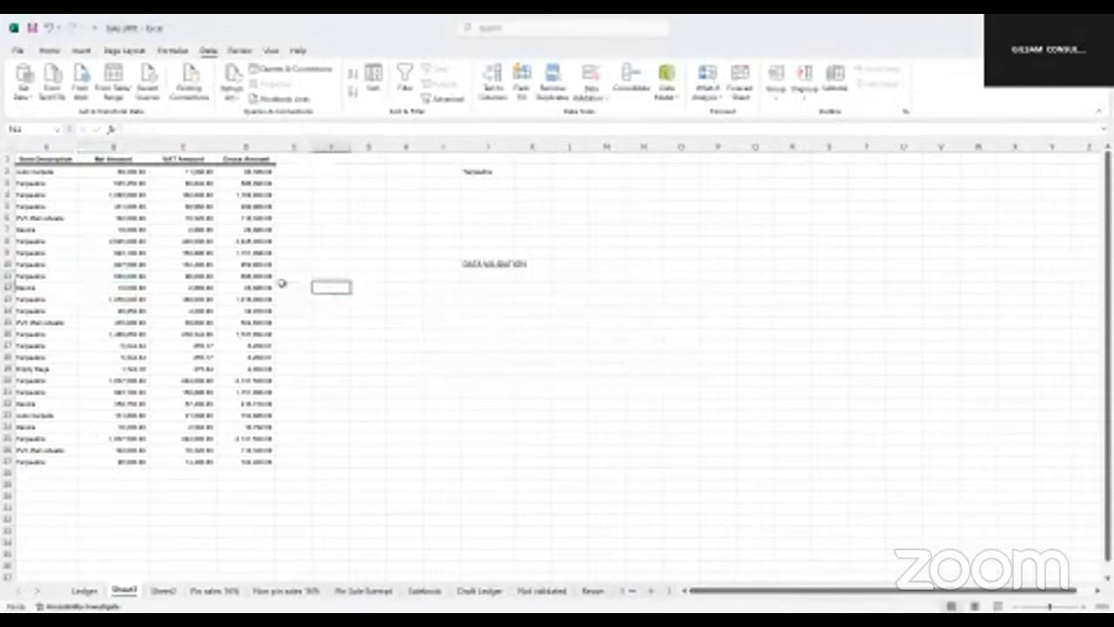
Test the validation again by trying to enter 6000000 in B11, and cancel the entry
left_click(111, 276)
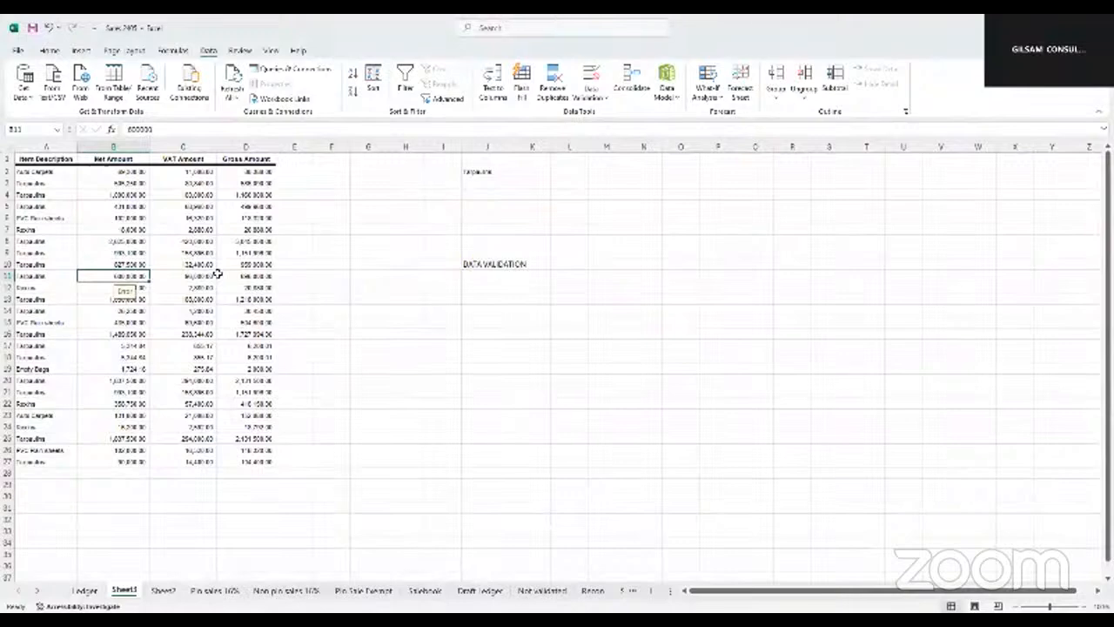
type("600000")
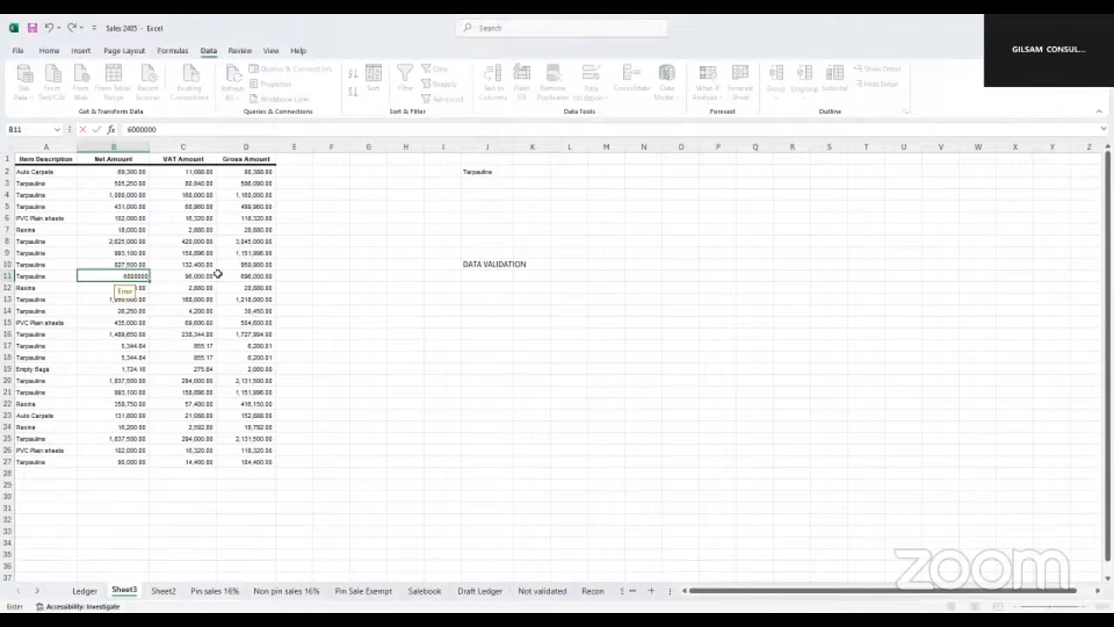
key("Return")
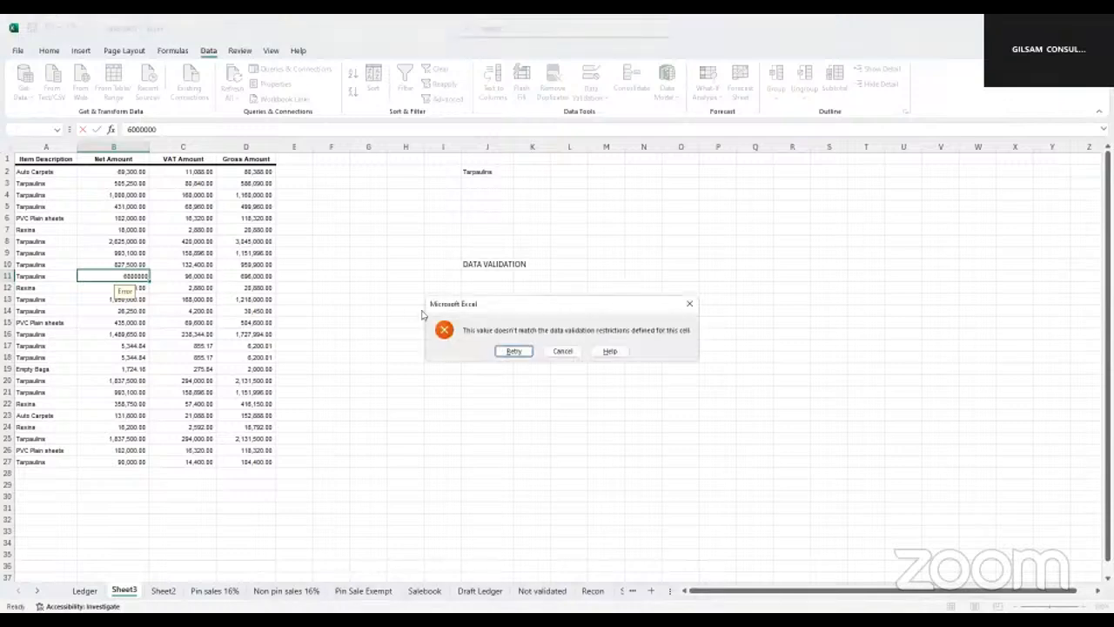
left_click(557, 349)
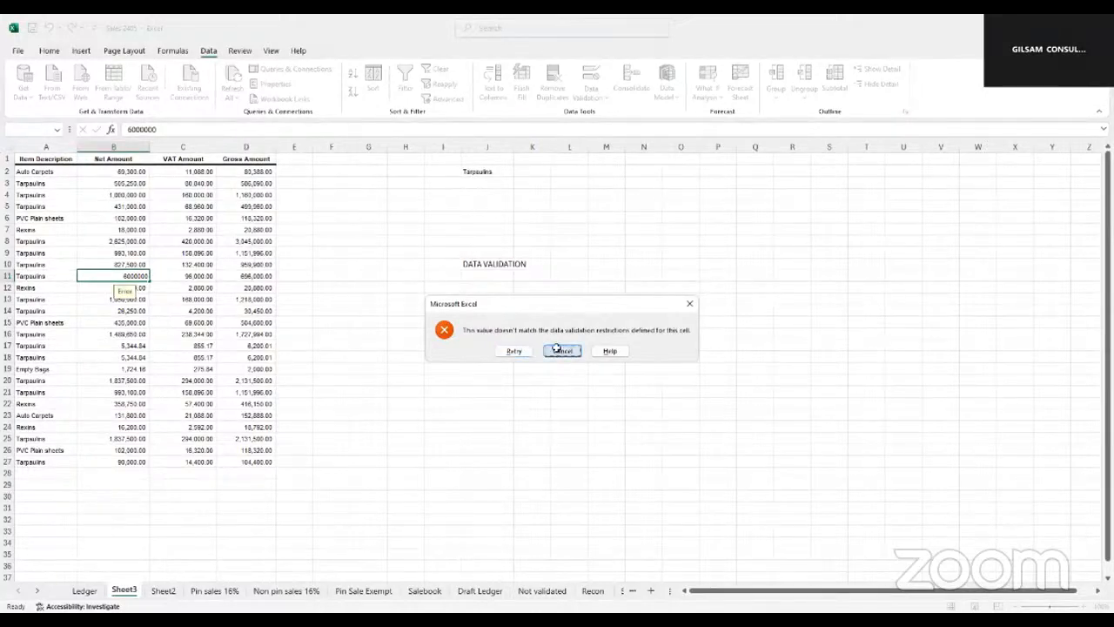
left_click(393, 298)
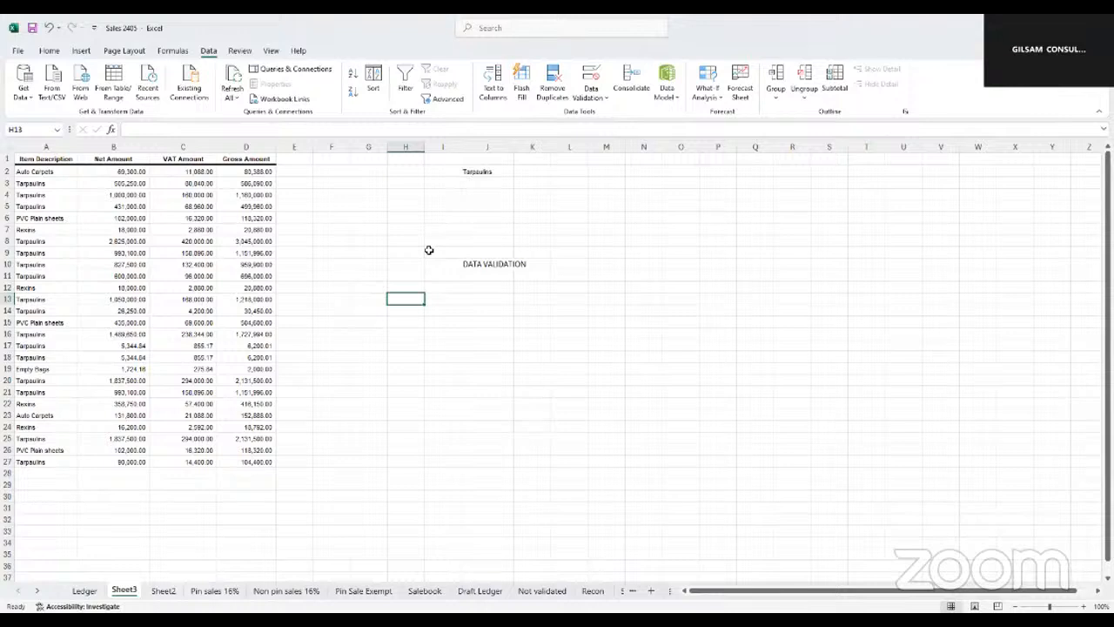
Enter the label "advanced filter" in cell J14
left_click(476, 309)
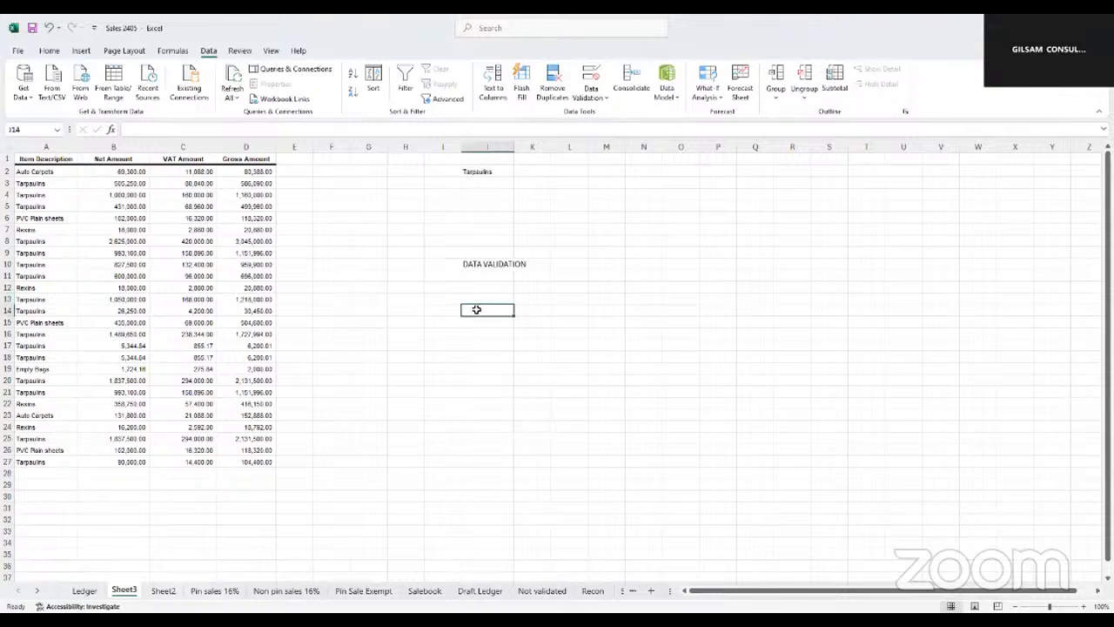
type("advanced filter")
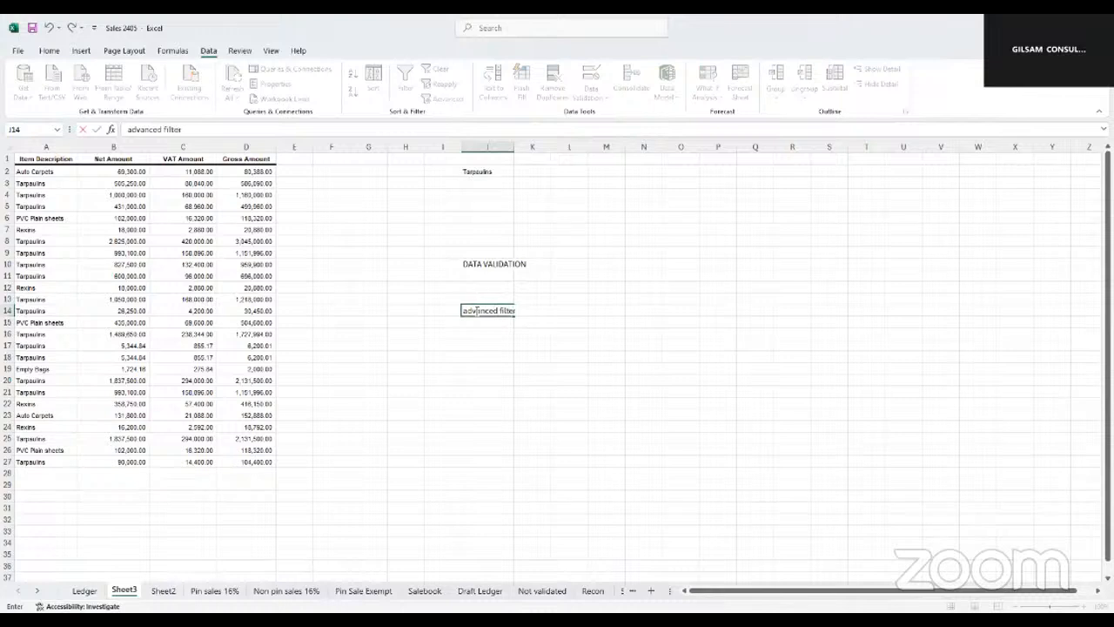
left_click(472, 357)
Widen columns J, I and H in the empty area beside the table
left_click_drag(517, 149, 558, 149)
left_click(651, 253)
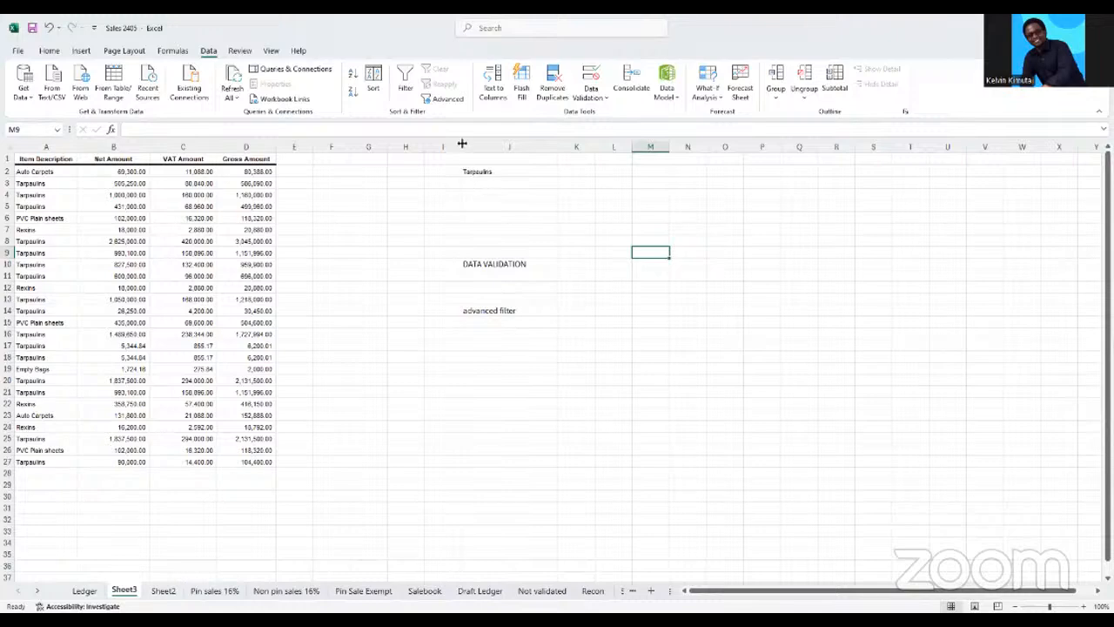
left_click_drag(462, 143, 462, 144)
left_click_drag(587, 165, 588, 165)
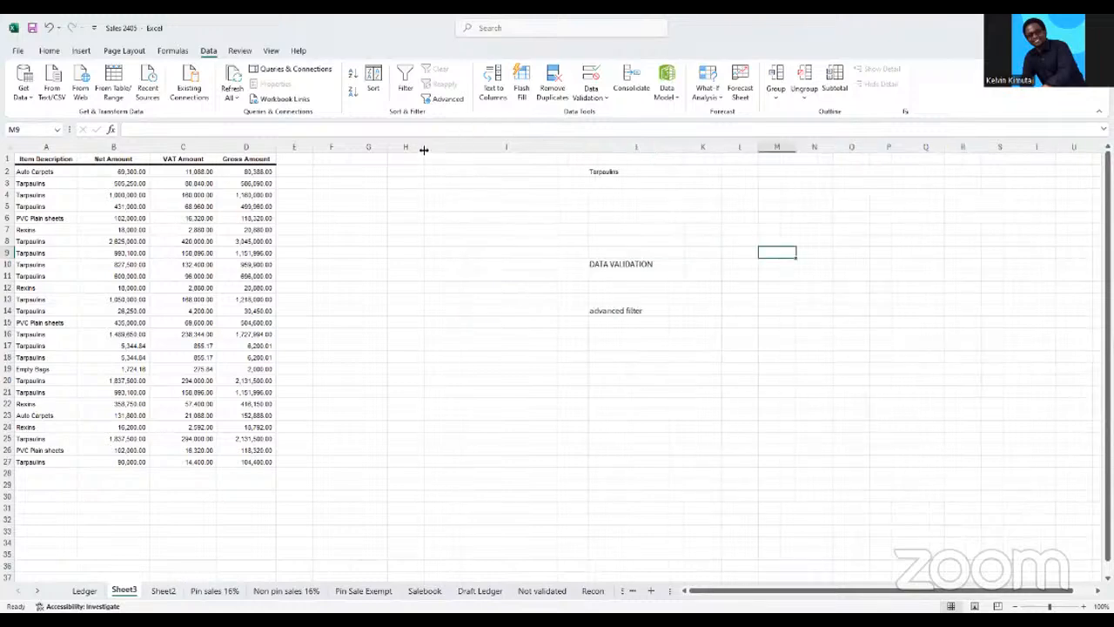
Turn on filtering for the table headers in A1:D1
left_click(108, 242)
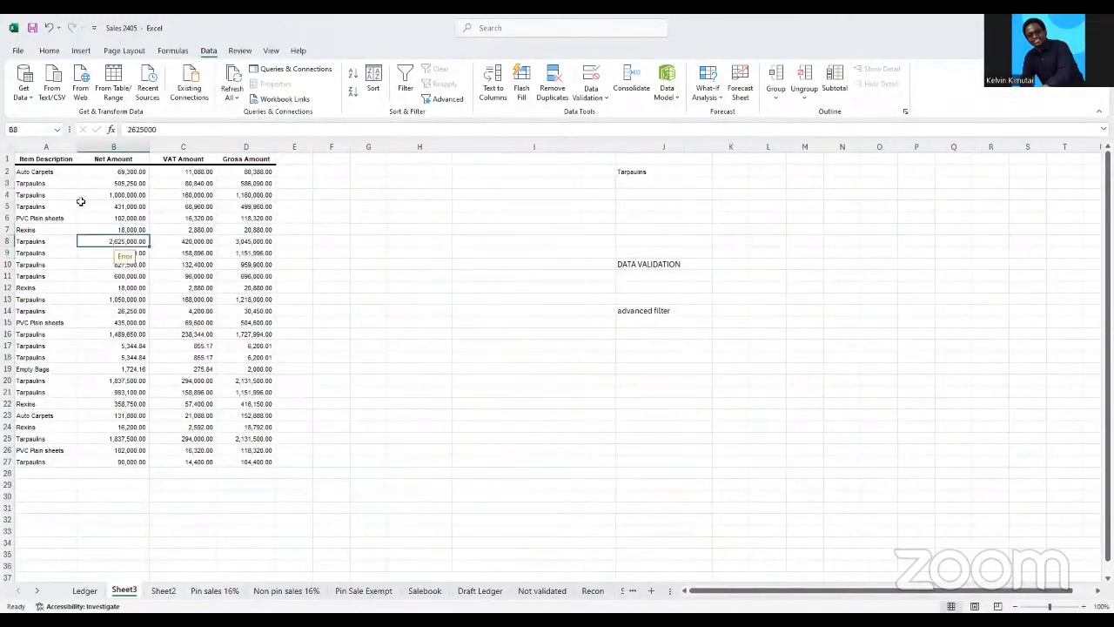
left_click_drag(36, 159, 228, 158)
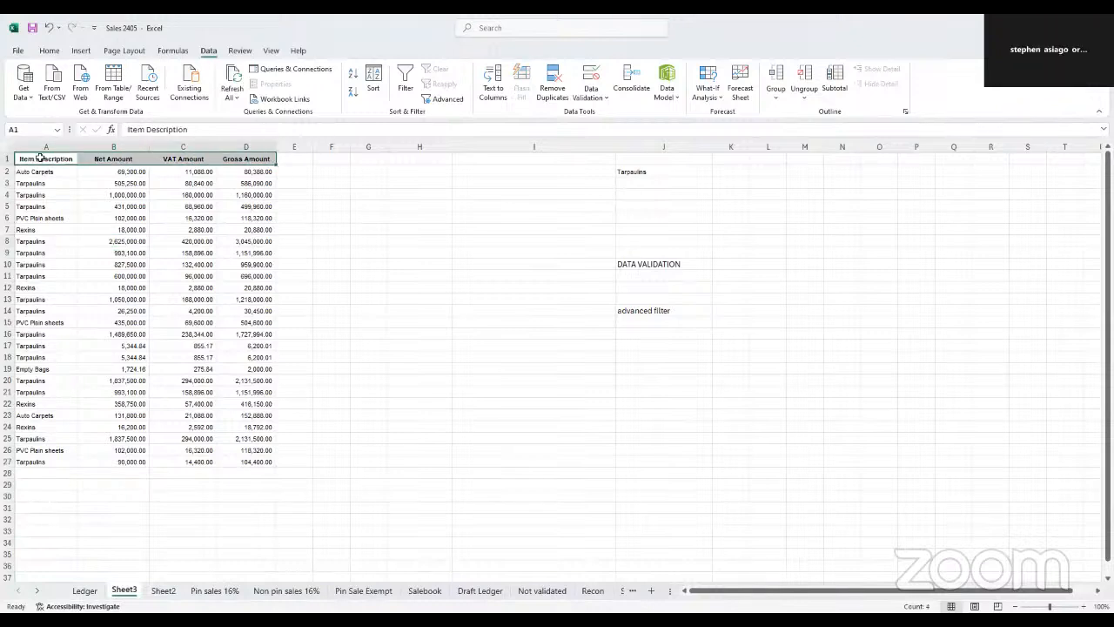
left_click(403, 93)
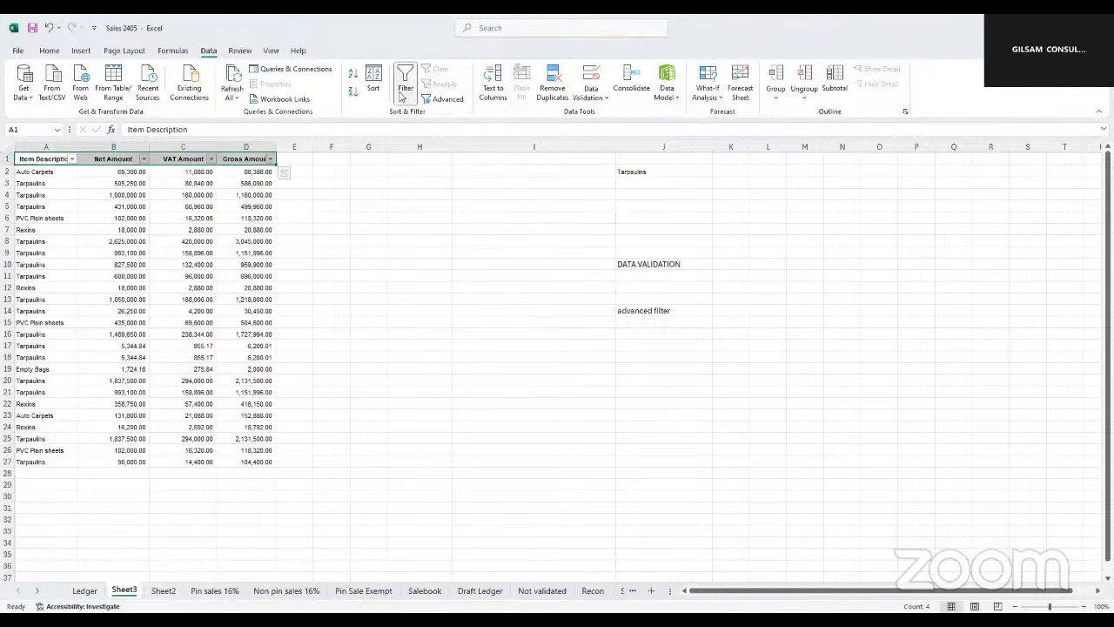
Filter the Item Description column to Auto Carpets only, and select the filtered rows
left_click(70, 160)
left_click(35, 312)
left_click(35, 322)
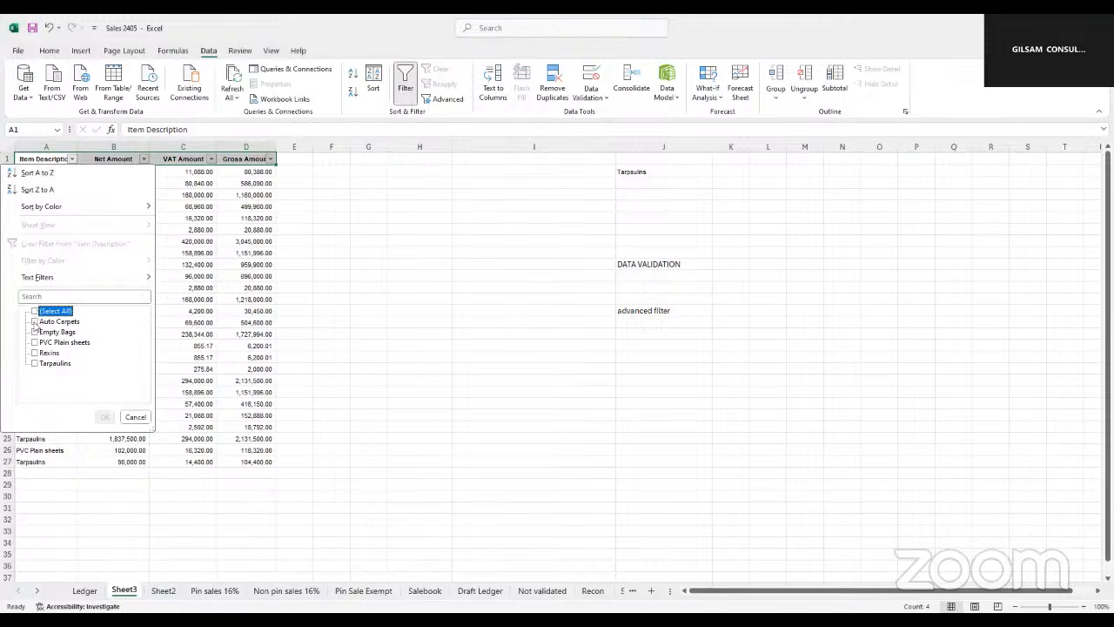
left_click(34, 322)
left_click(105, 416)
left_click_drag(26, 171, 231, 177)
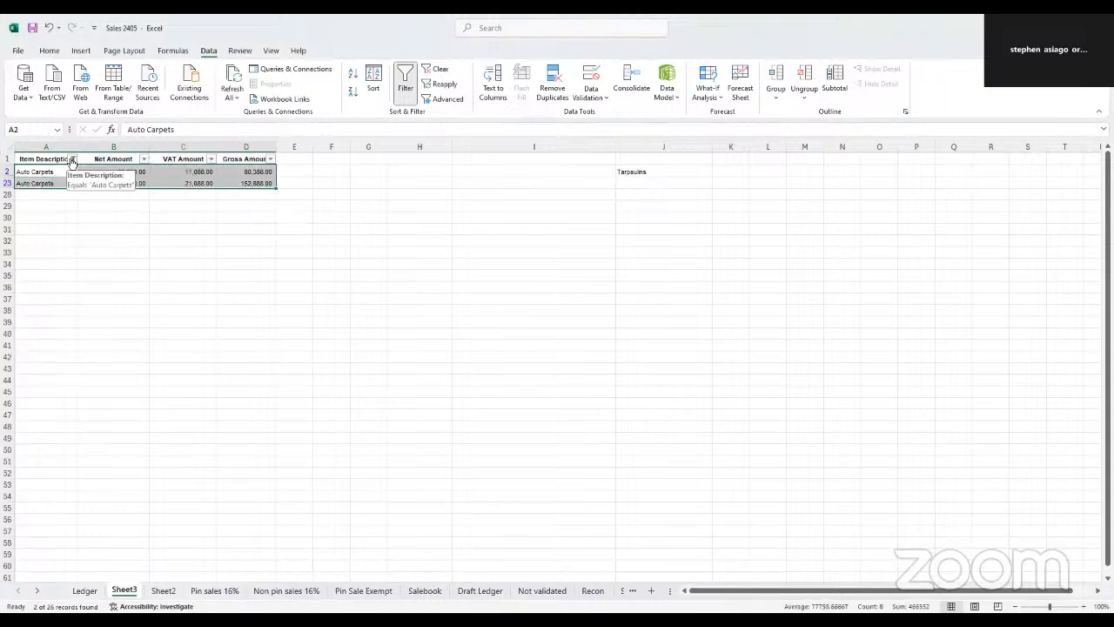
Filter the Net Amount column with a number filter for values less than 0
left_click(142, 159)
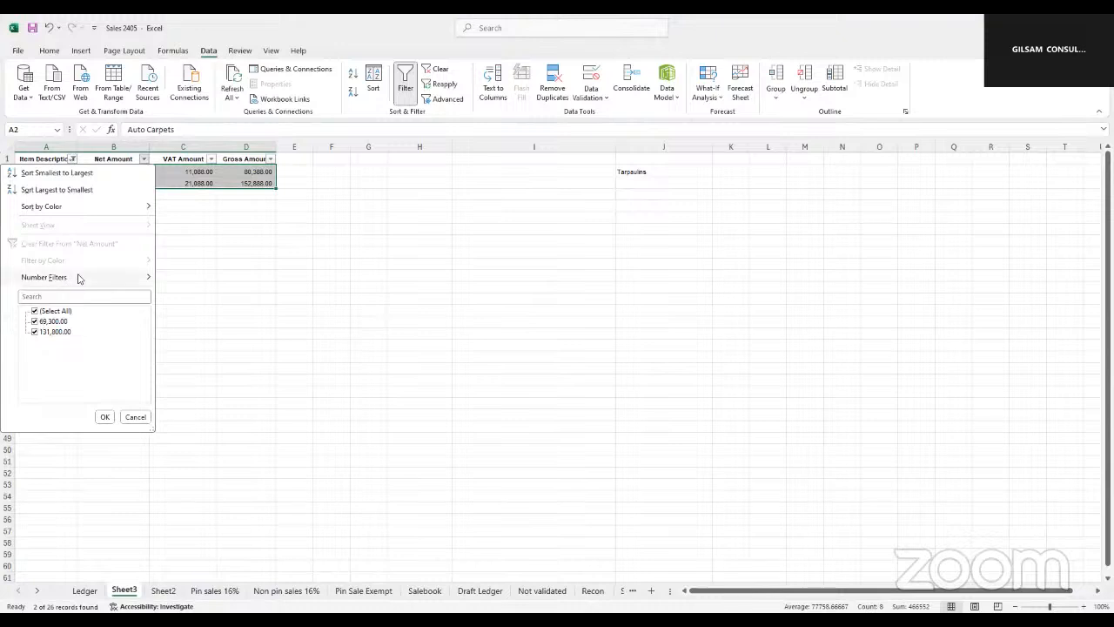
mouse_move(78, 277)
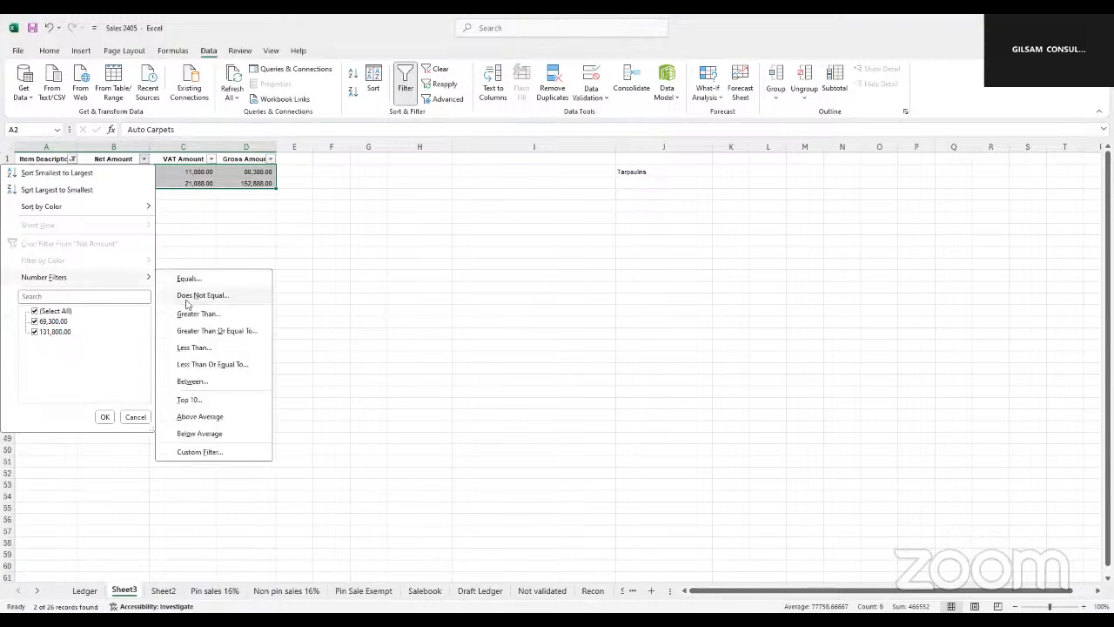
left_click(190, 346)
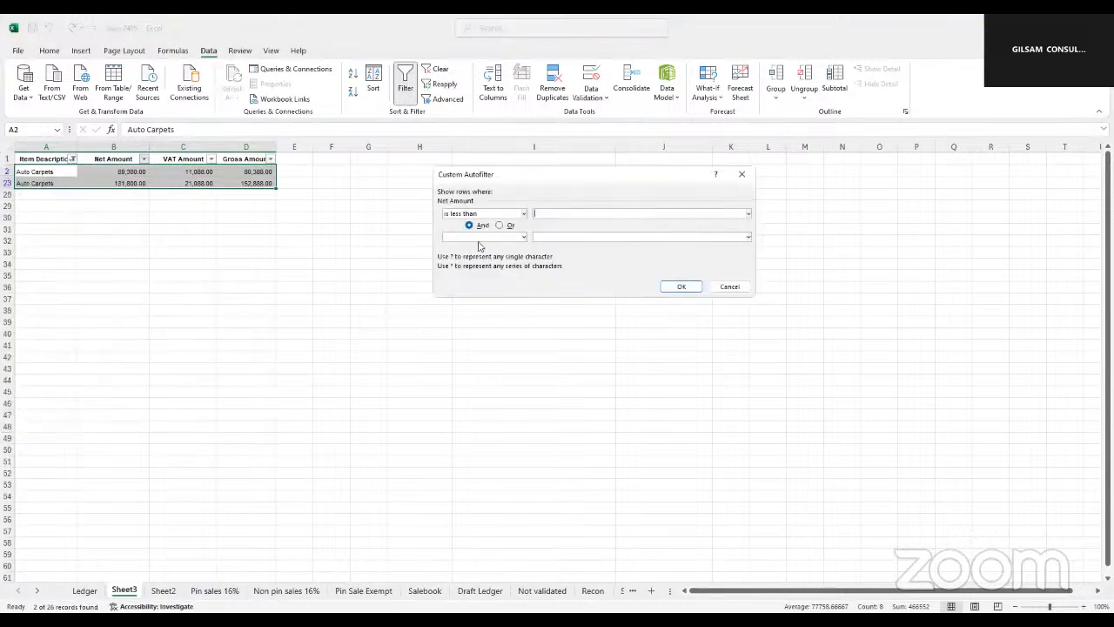
type("0")
left_click(677, 287)
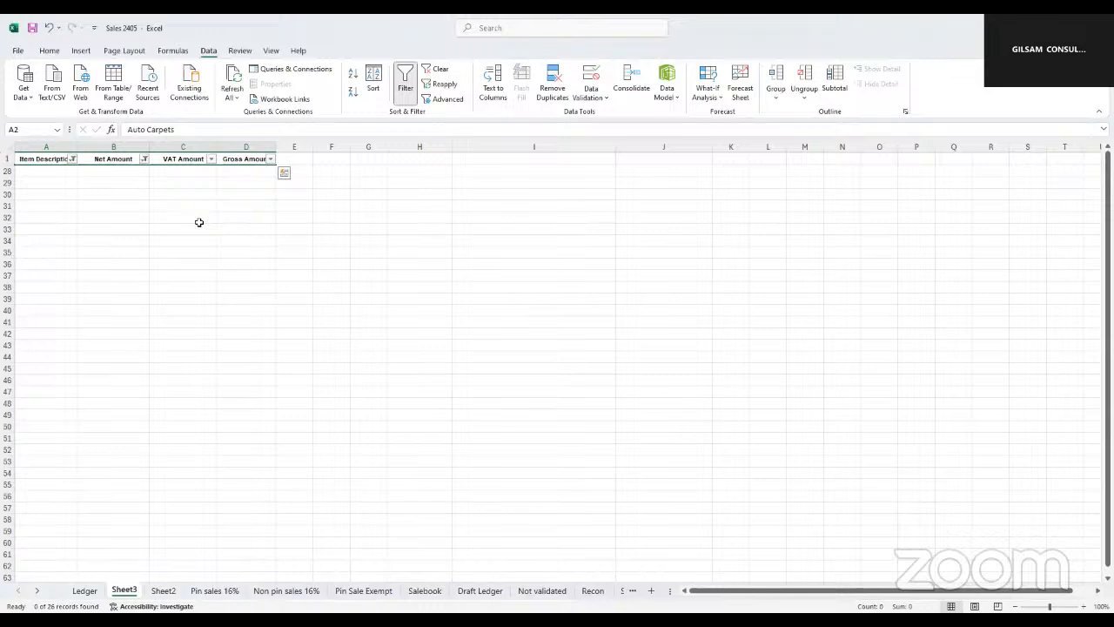
Undo both column filters and the header filtering to restore the full table
key("ctrl+z")
key("ctrl+z")
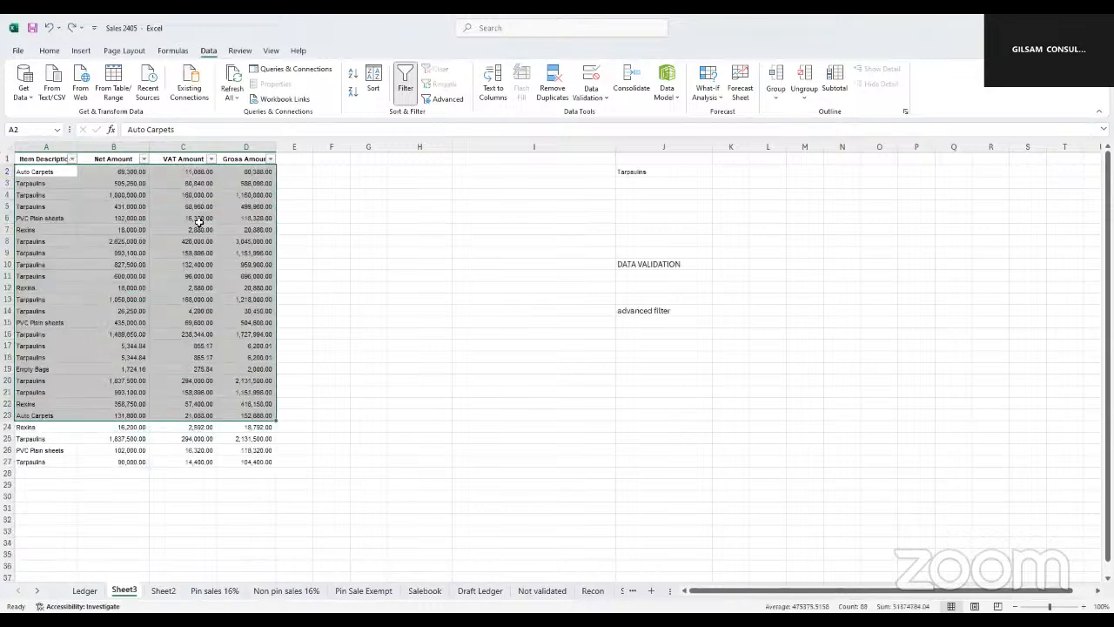
key("ctrl+z")
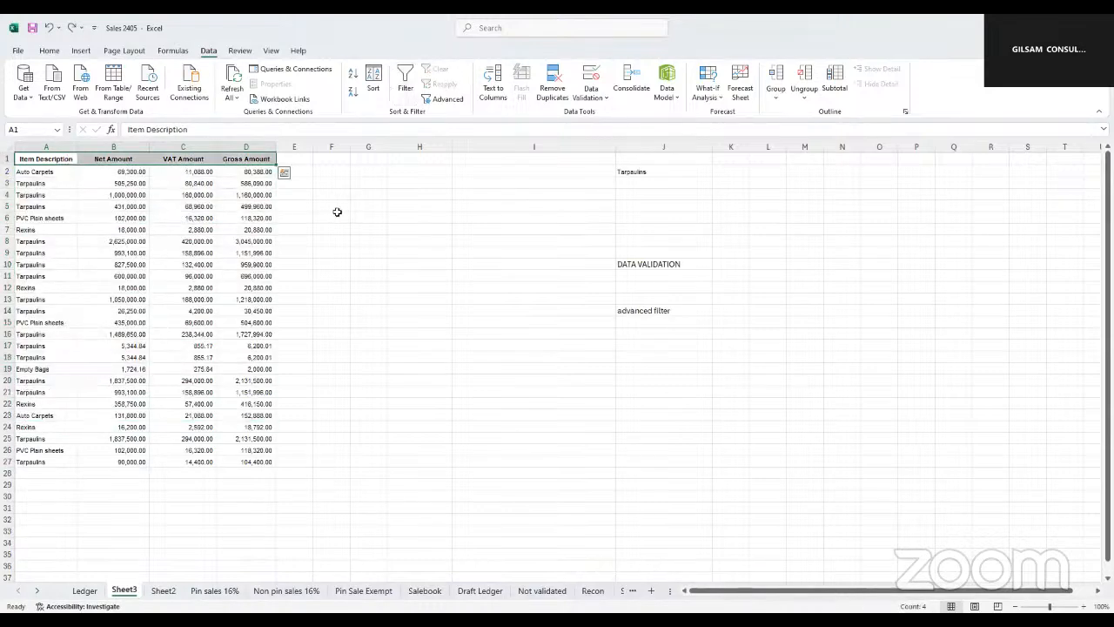
left_click(331, 215)
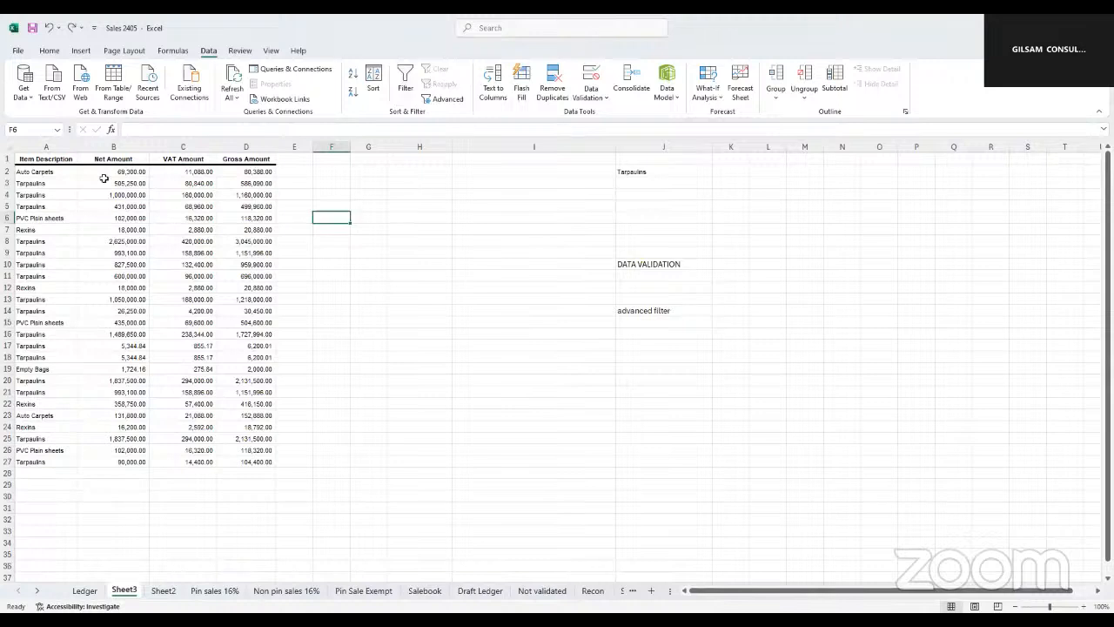
Narrow columns I and J beside the table
left_click_drag(131, 162, 137, 173)
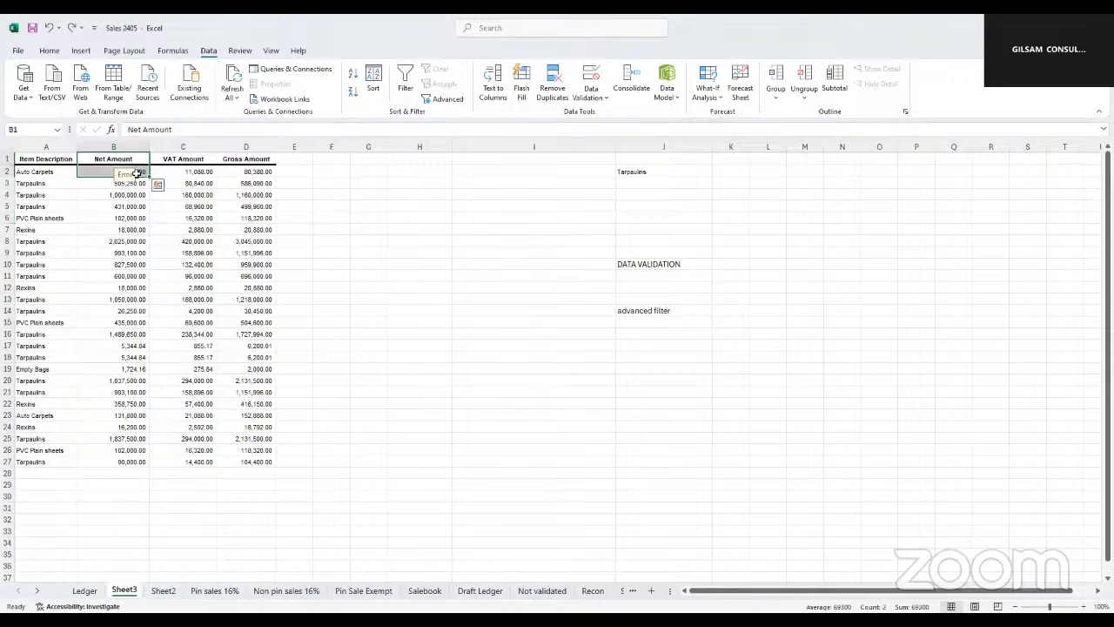
left_click(516, 207)
left_click_drag(617, 149, 567, 149)
left_click_drag(660, 149, 652, 148)
left_click_drag(567, 148, 527, 149)
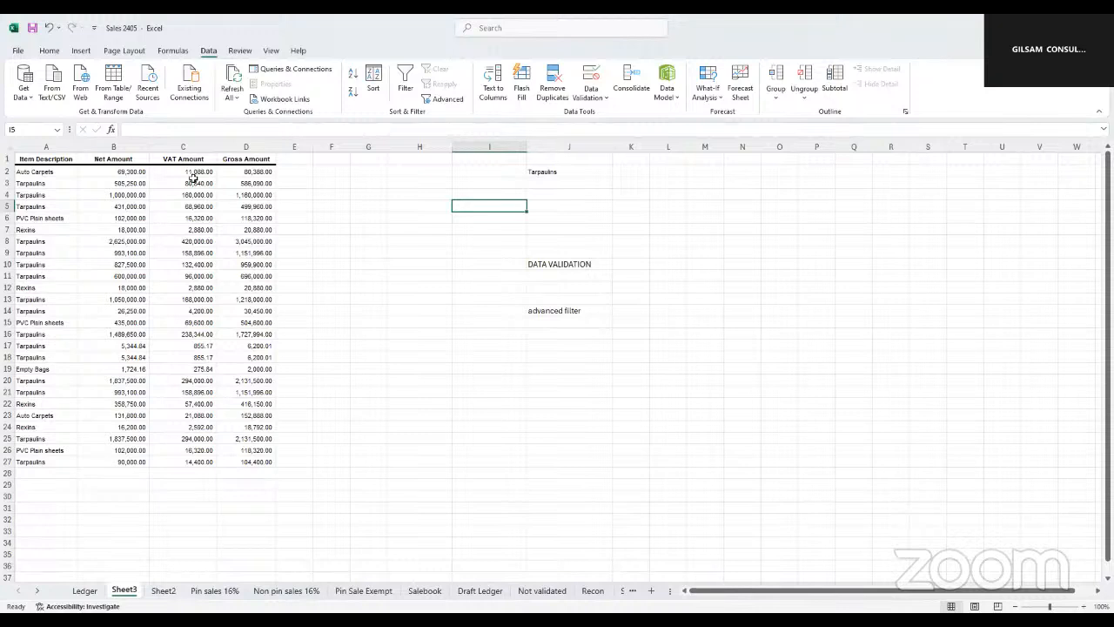
left_click(578, 311)
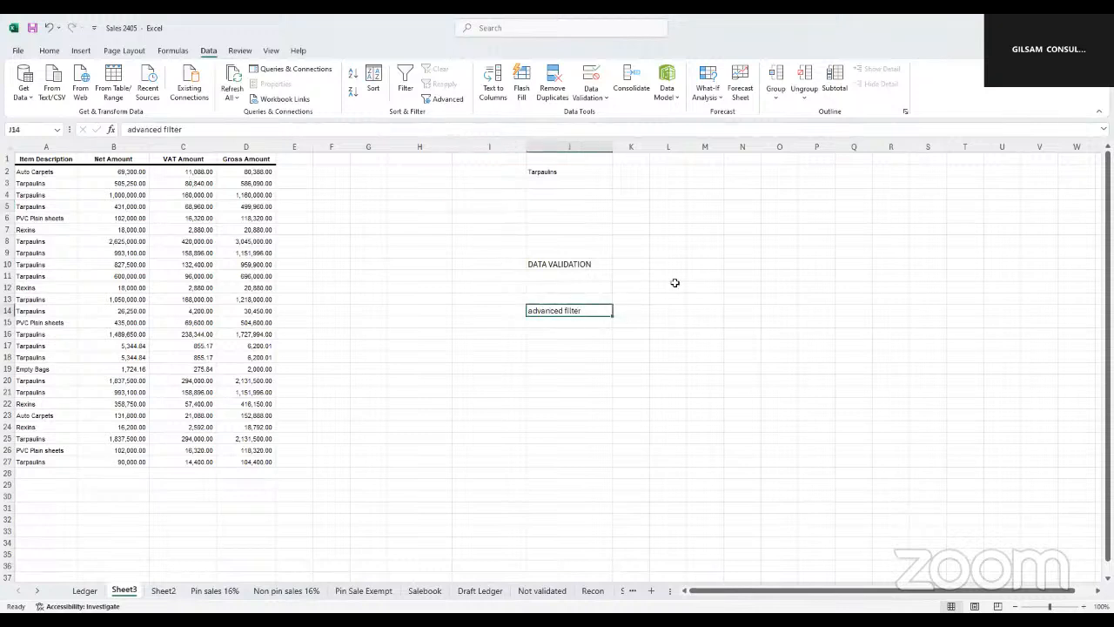
left_click_drag(706, 187, 712, 242)
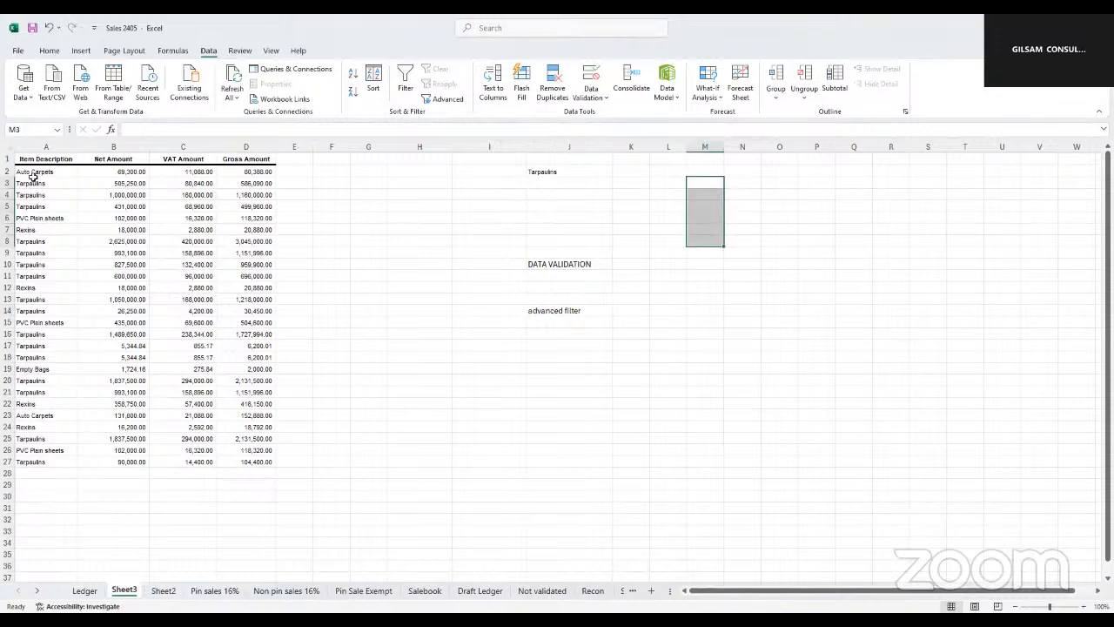
left_click_drag(32, 182, 44, 276)
left_click_drag(686, 180, 816, 266)
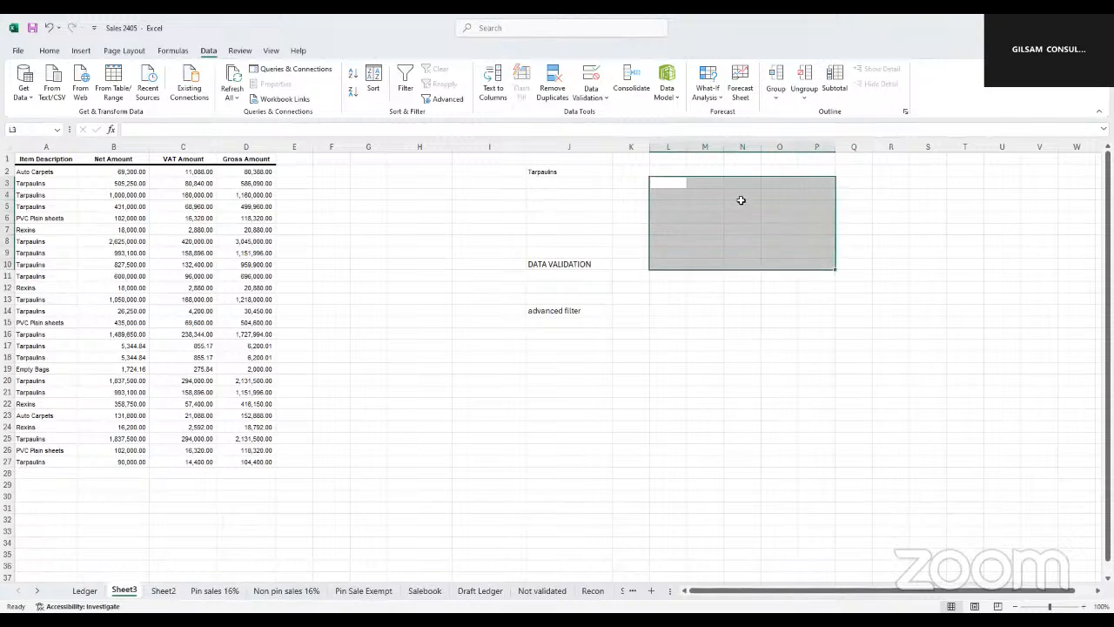
left_click(677, 334)
left_click_drag(758, 364, 827, 395)
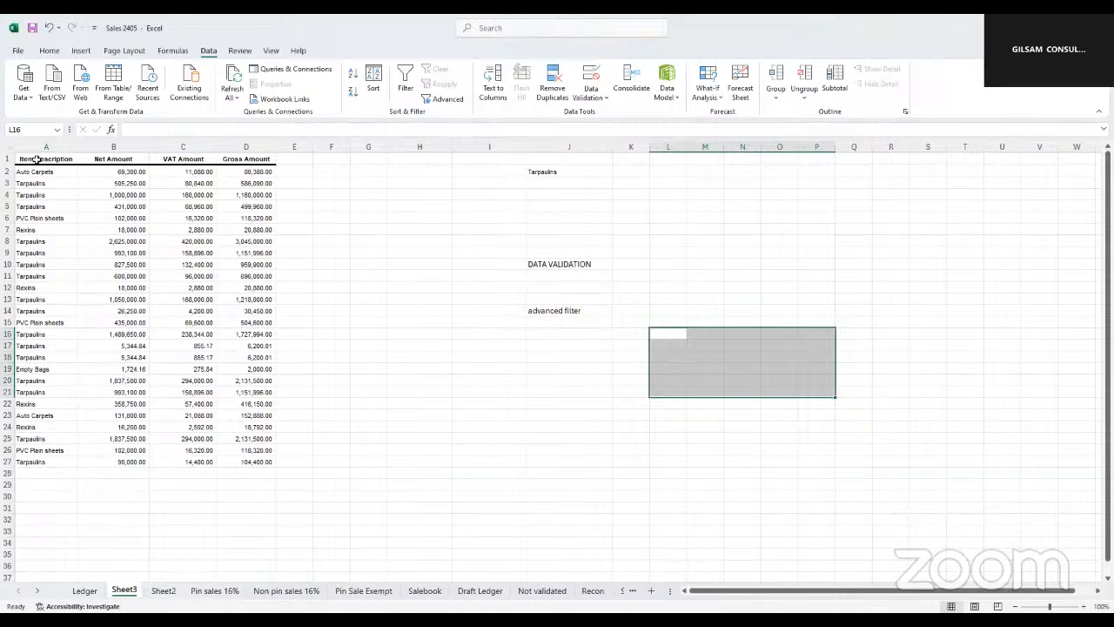
left_click_drag(37, 159, 209, 162)
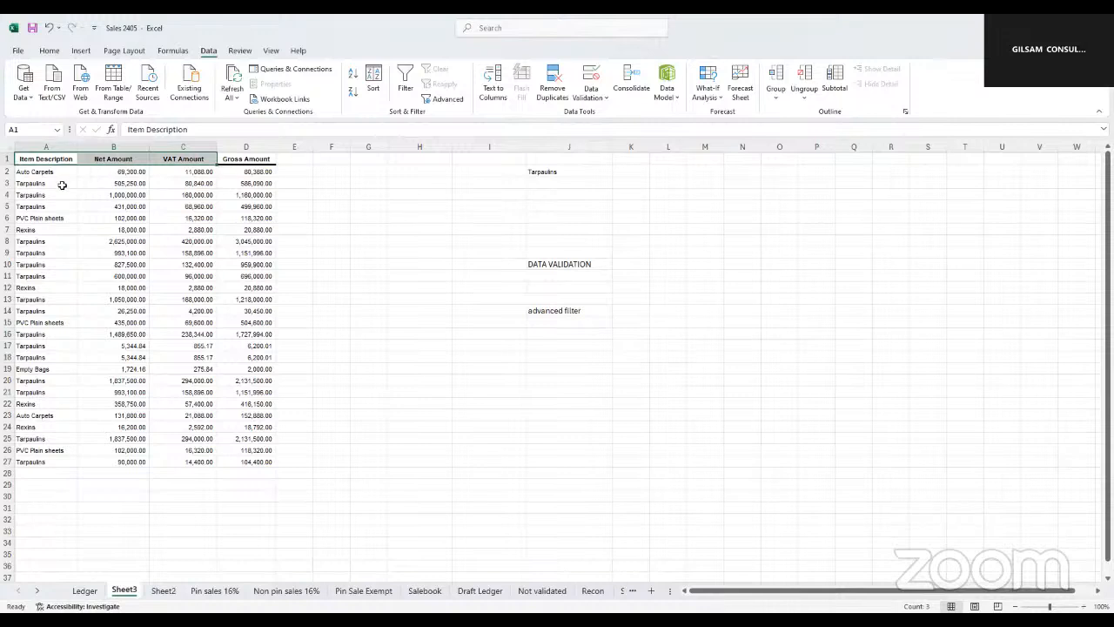
left_click(683, 237)
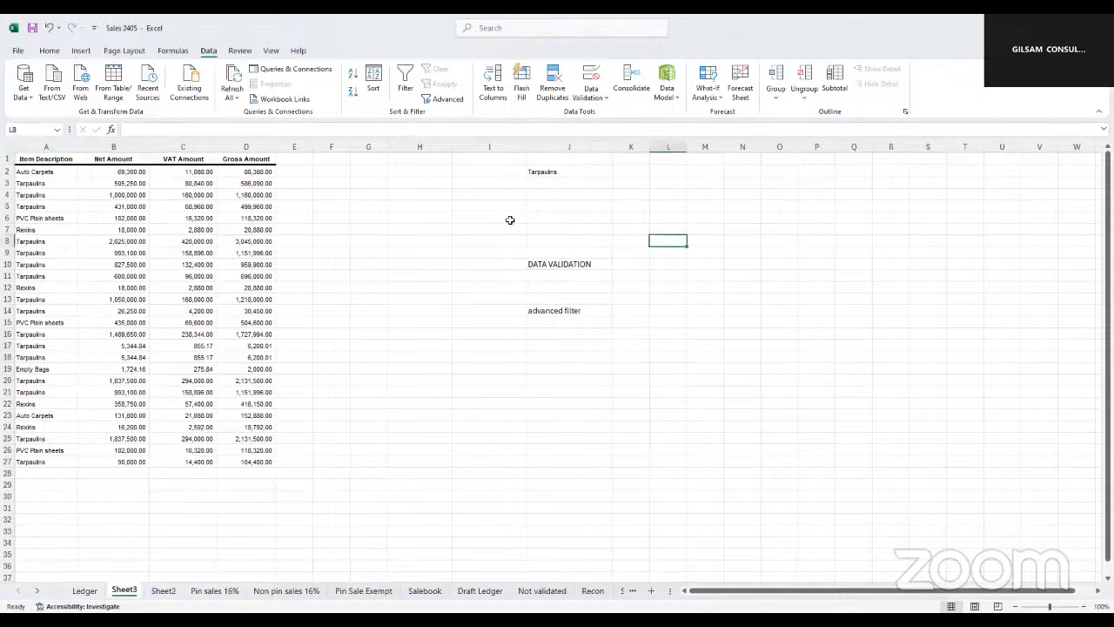
Copy the Item Description header to cell M2 as a criteria heading and fit column M to its text
left_click(29, 160)
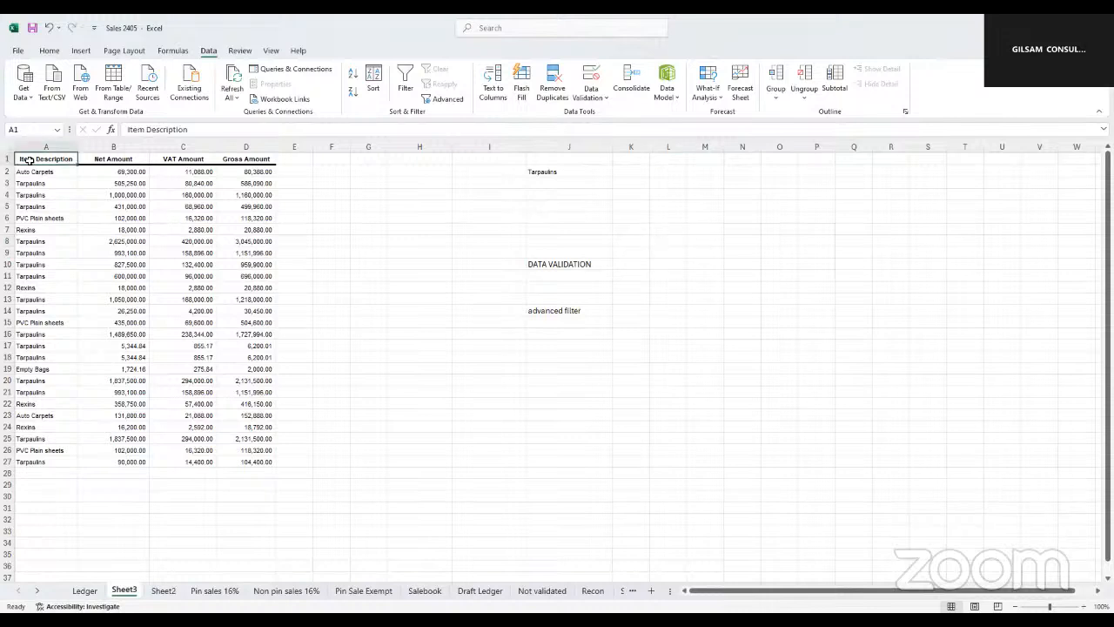
key("ctrl+c")
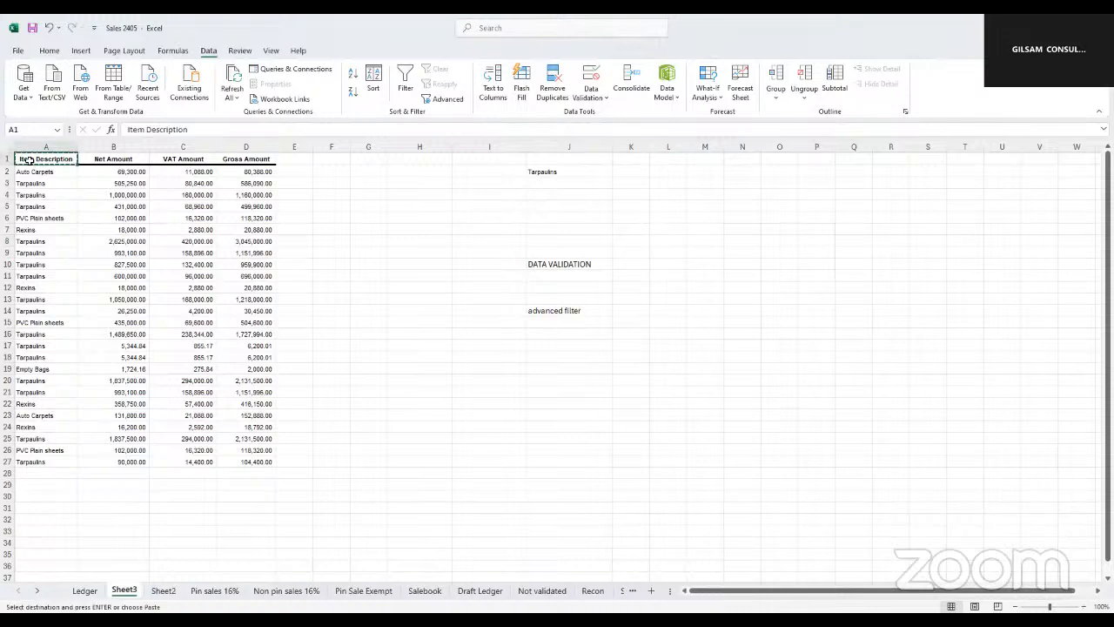
left_click(712, 175)
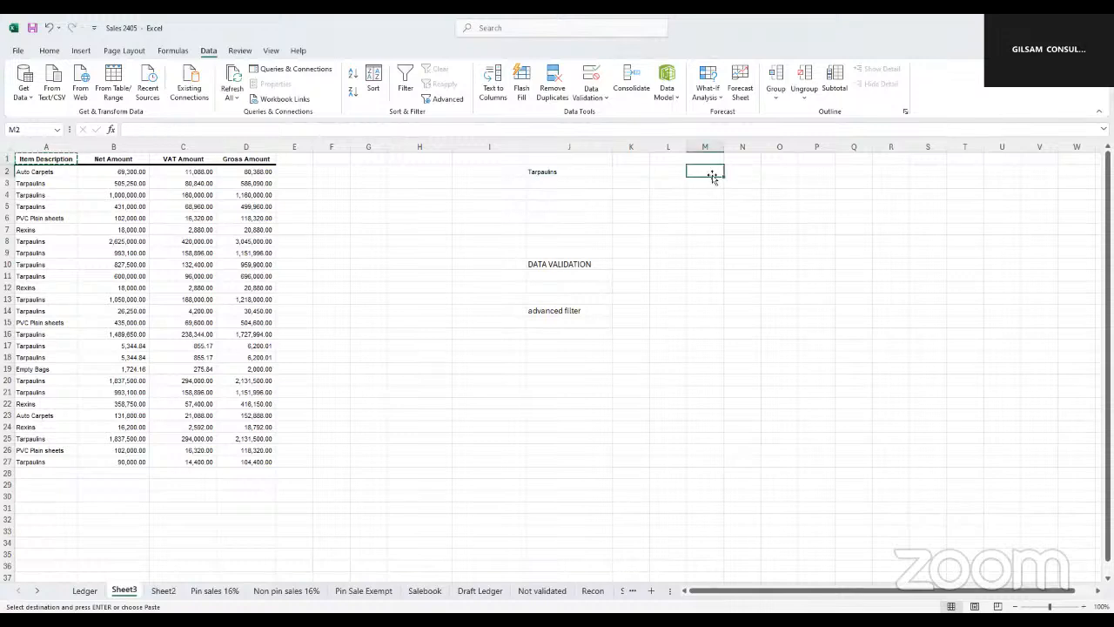
key("ctrl+v")
left_click(710, 229)
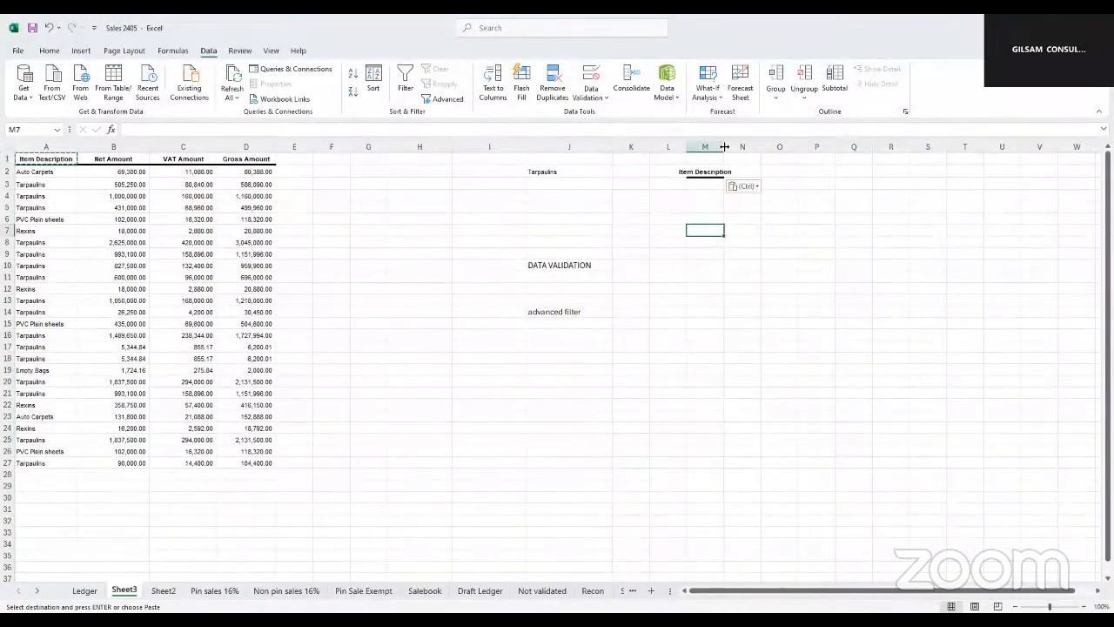
double_click(724, 146)
left_click(713, 172)
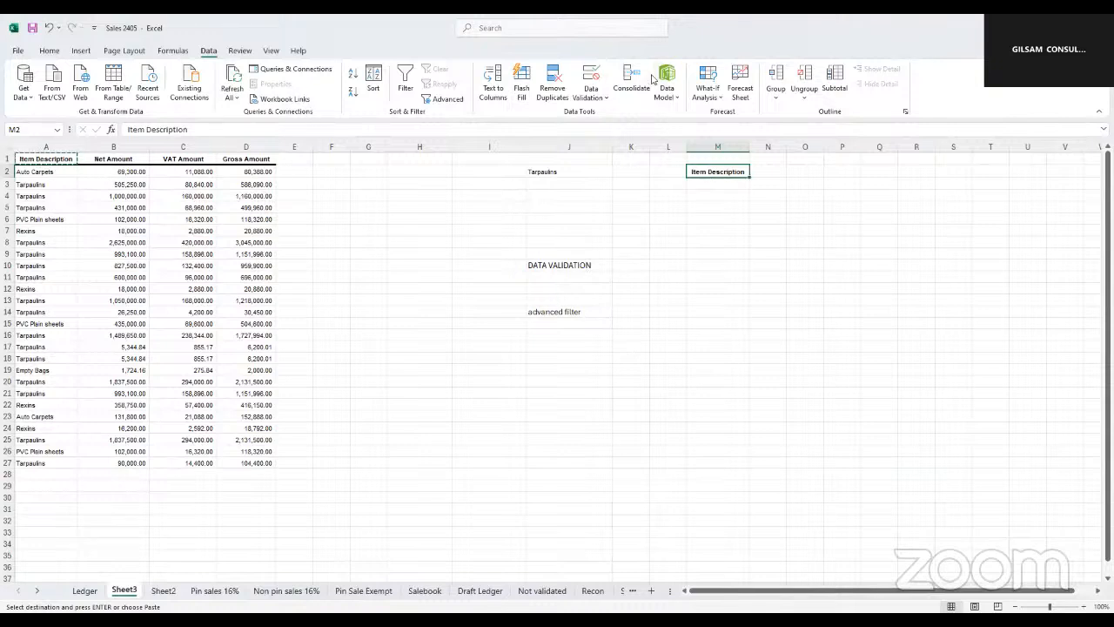
Copy a Tarpaulins entry from the table into cell M3, under the Item Description criteria heading
left_click(32, 185)
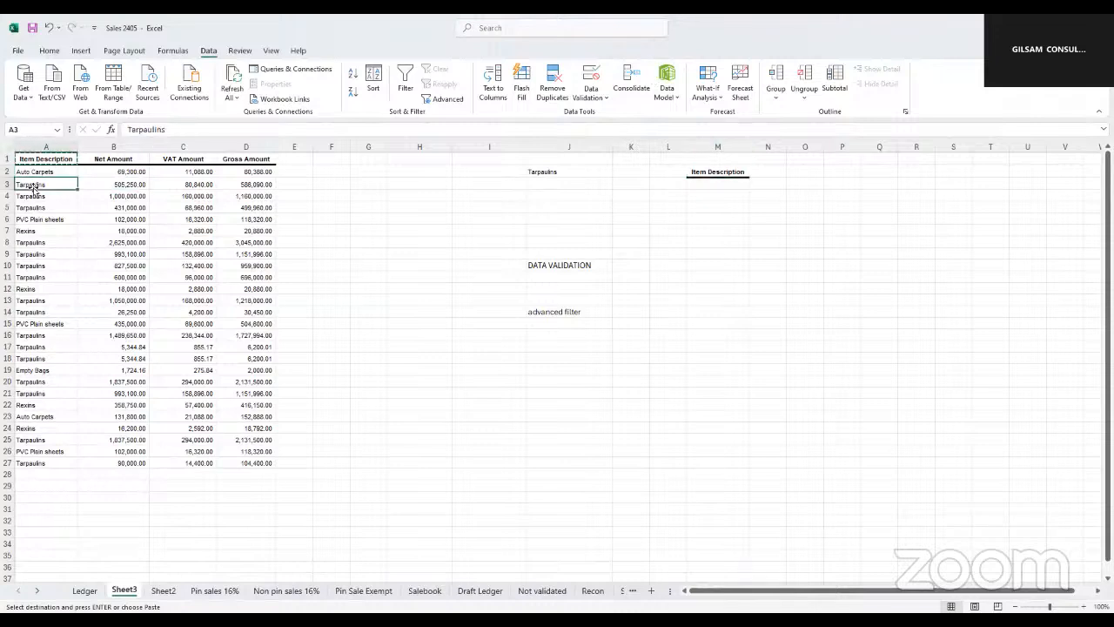
key("ctrl+c")
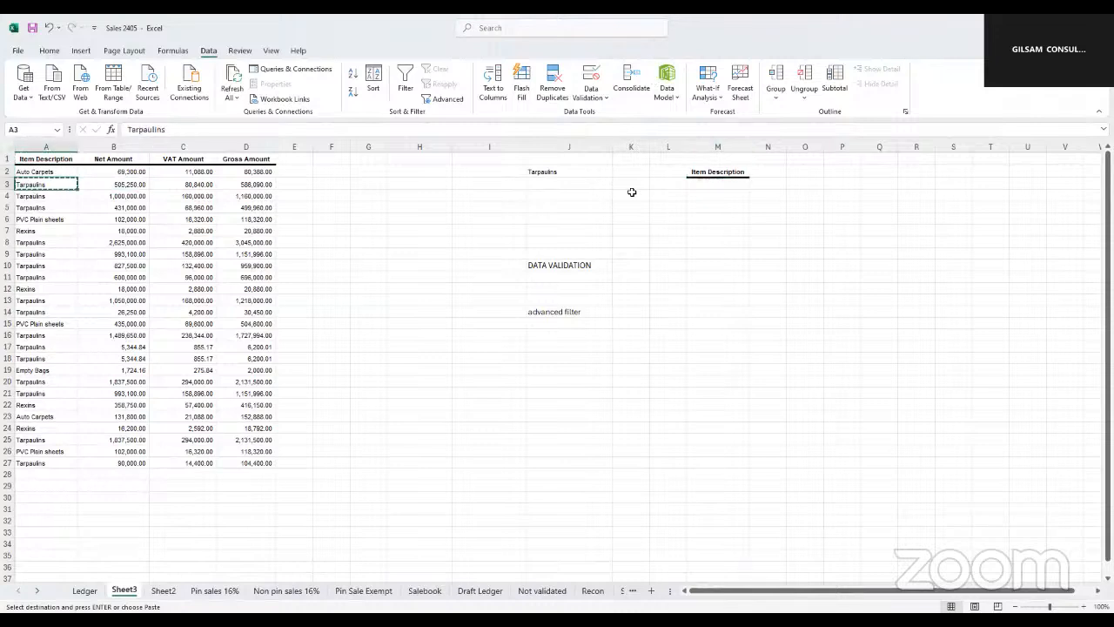
left_click(709, 184)
key("ctrl+v")
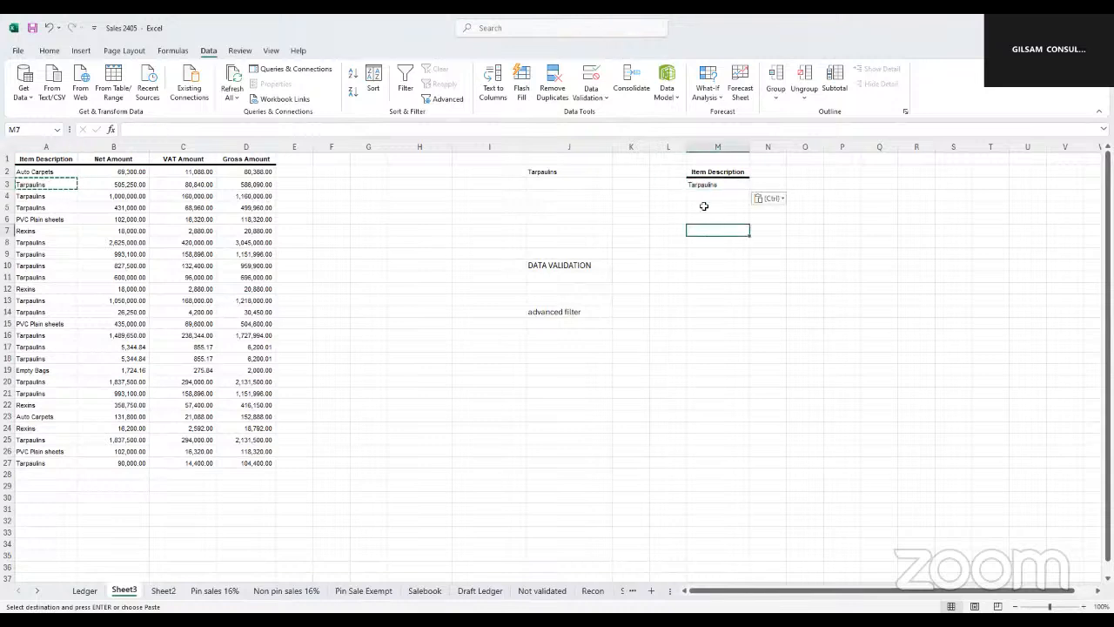
left_click(703, 173)
left_click_drag(704, 176, 708, 185)
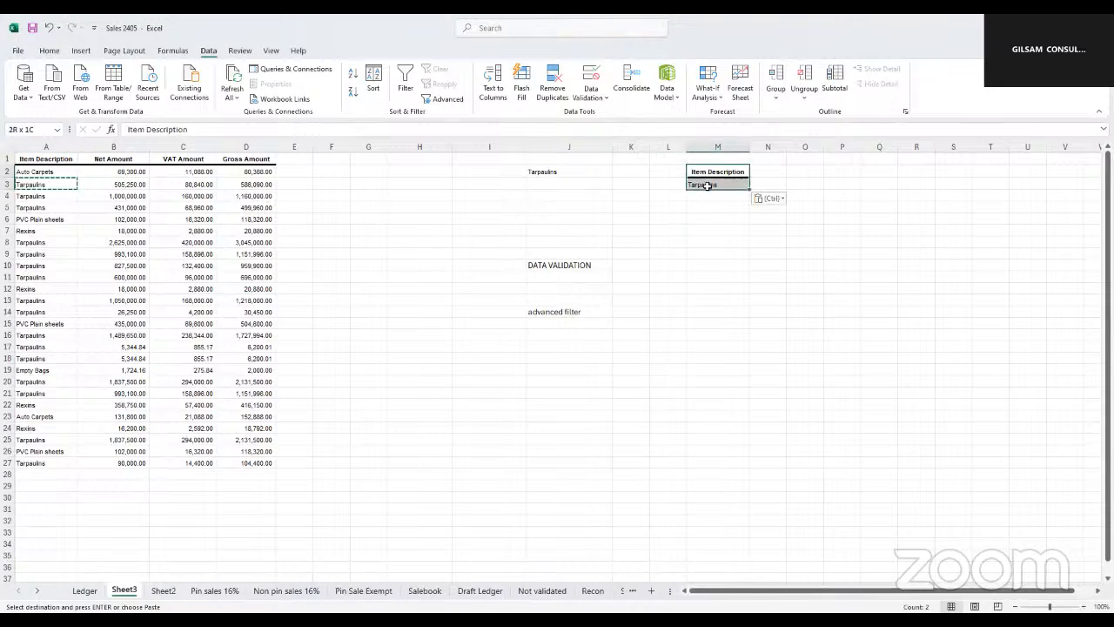
double_click(708, 184)
left_click(710, 228)
left_click(709, 184)
left_click_drag(706, 174, 712, 183)
left_click(712, 184)
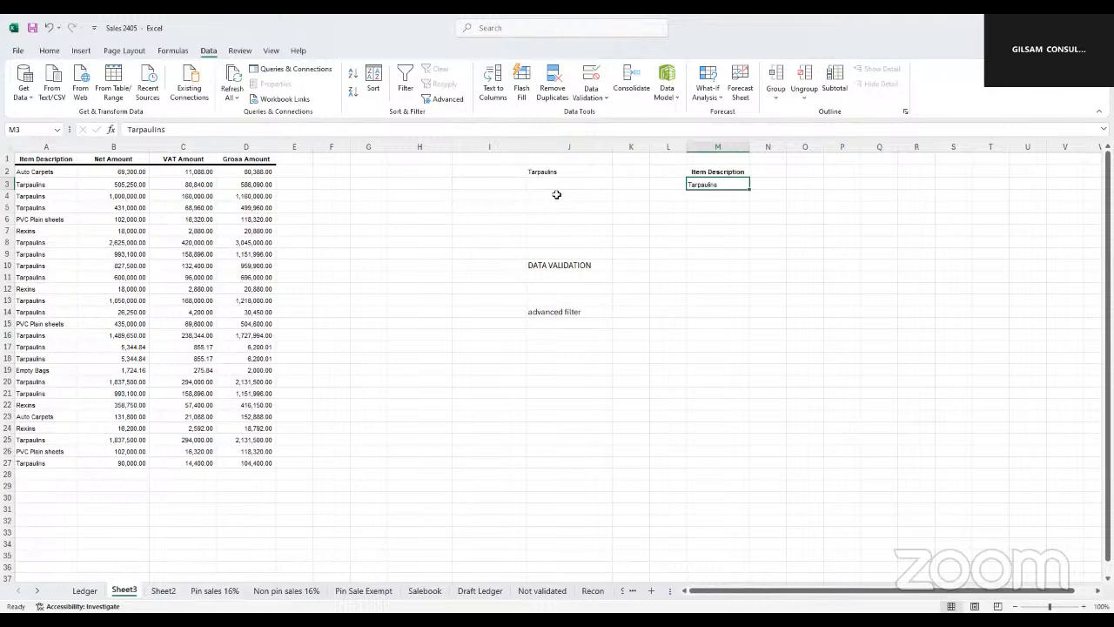
Start an Advanced Filter on the sales table A1:D27 with M2:M3 as the criteria range
left_click(124, 276)
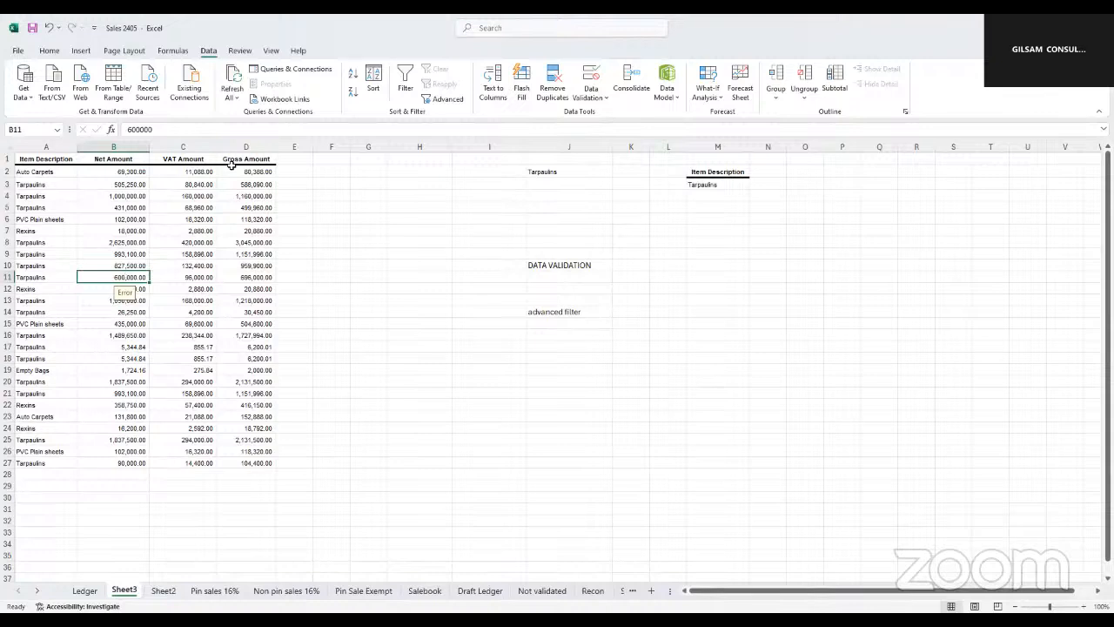
left_click(443, 101)
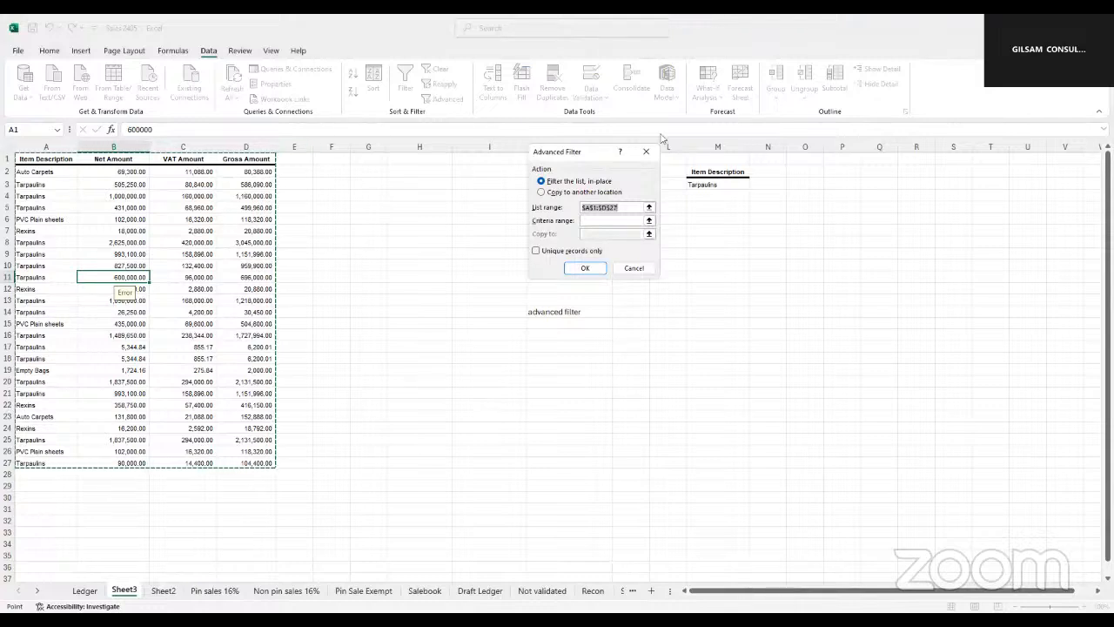
left_click(592, 221)
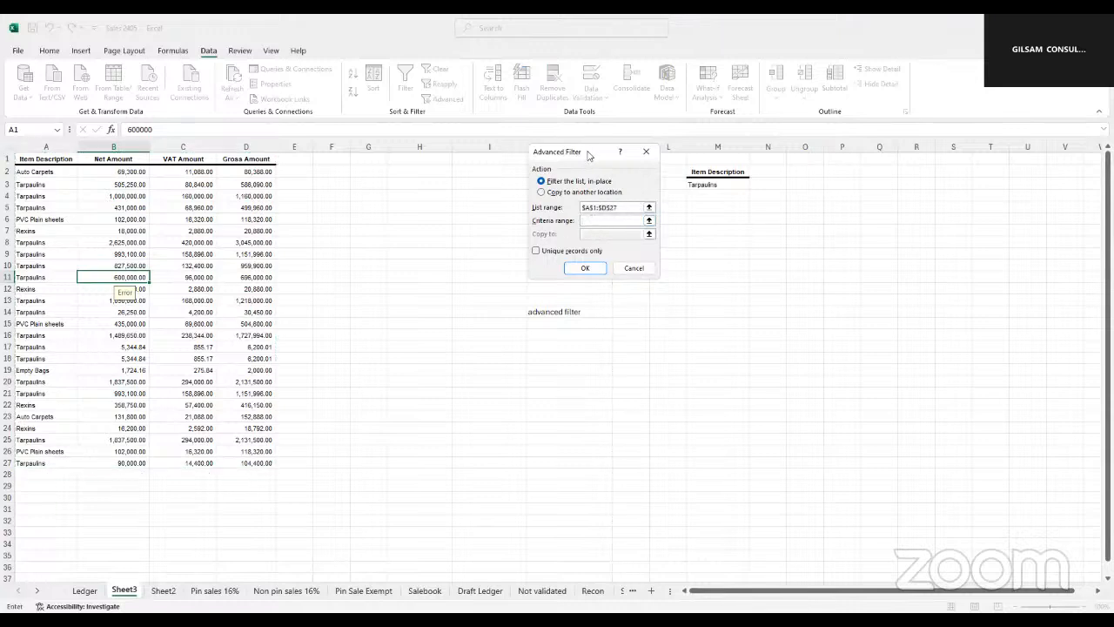
left_click_drag(589, 155, 470, 188)
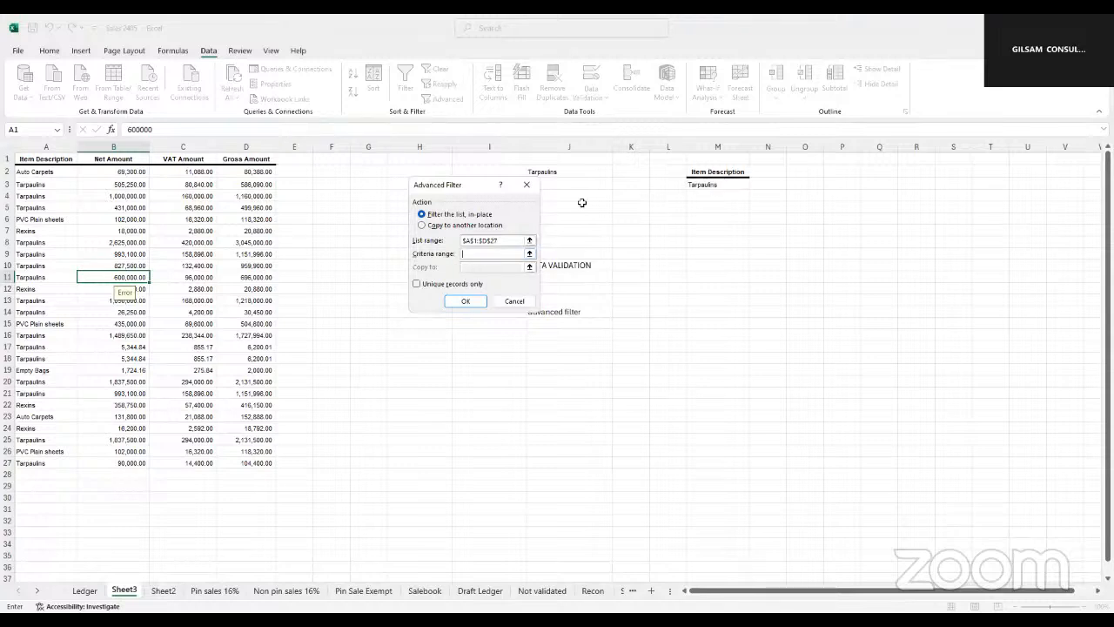
left_click(702, 167)
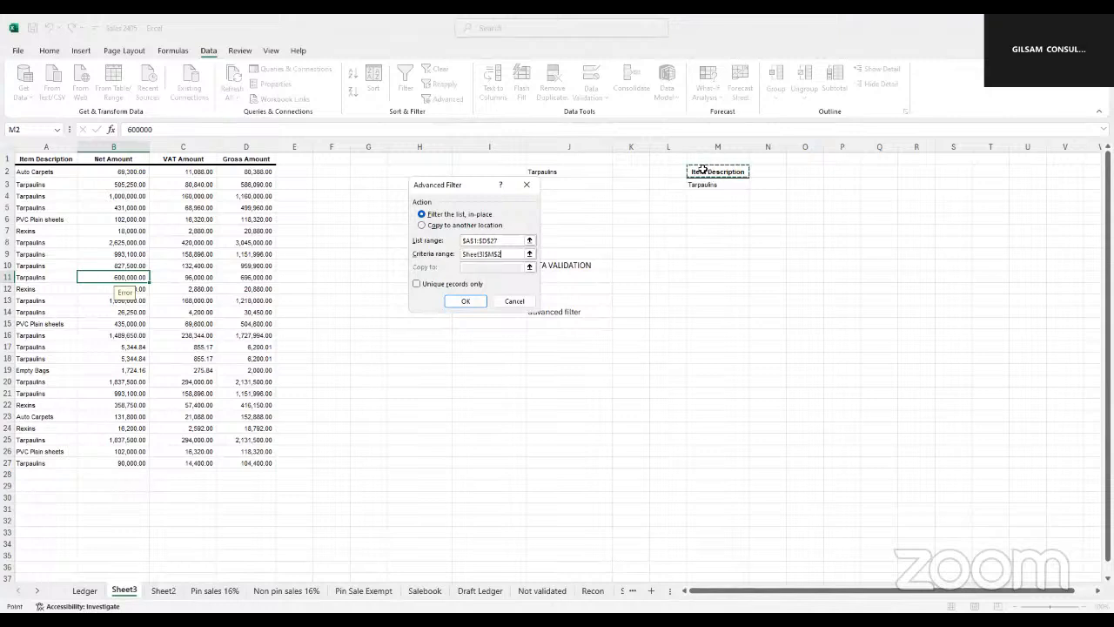
left_click_drag(703, 181, 703, 182)
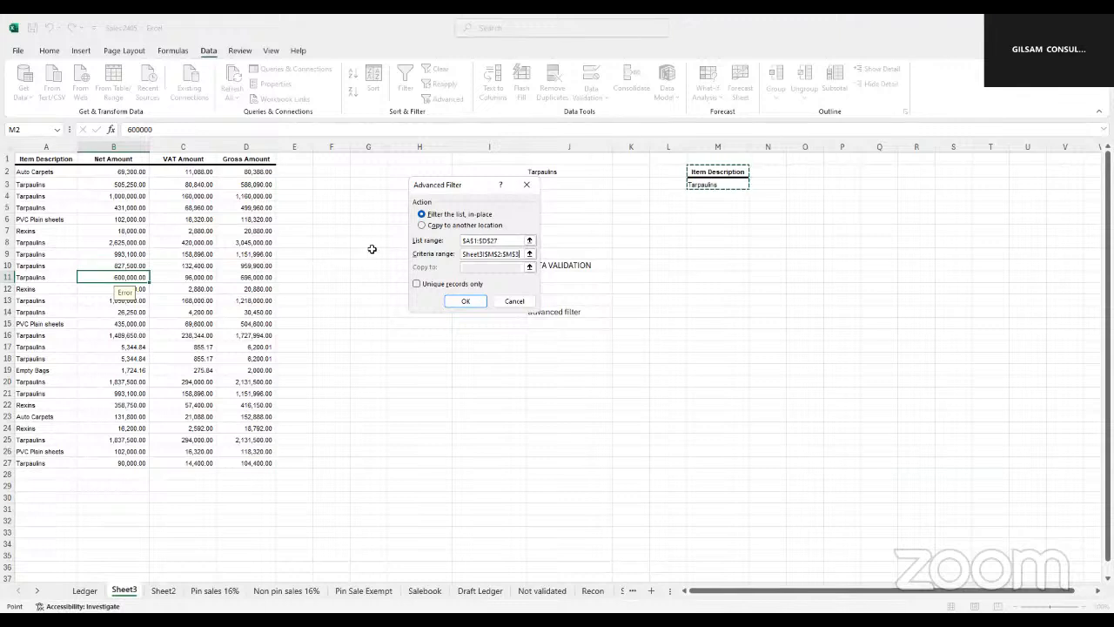
Set the Advanced Filter to copy its results to another location starting at cell M6, and run it
left_click(422, 225)
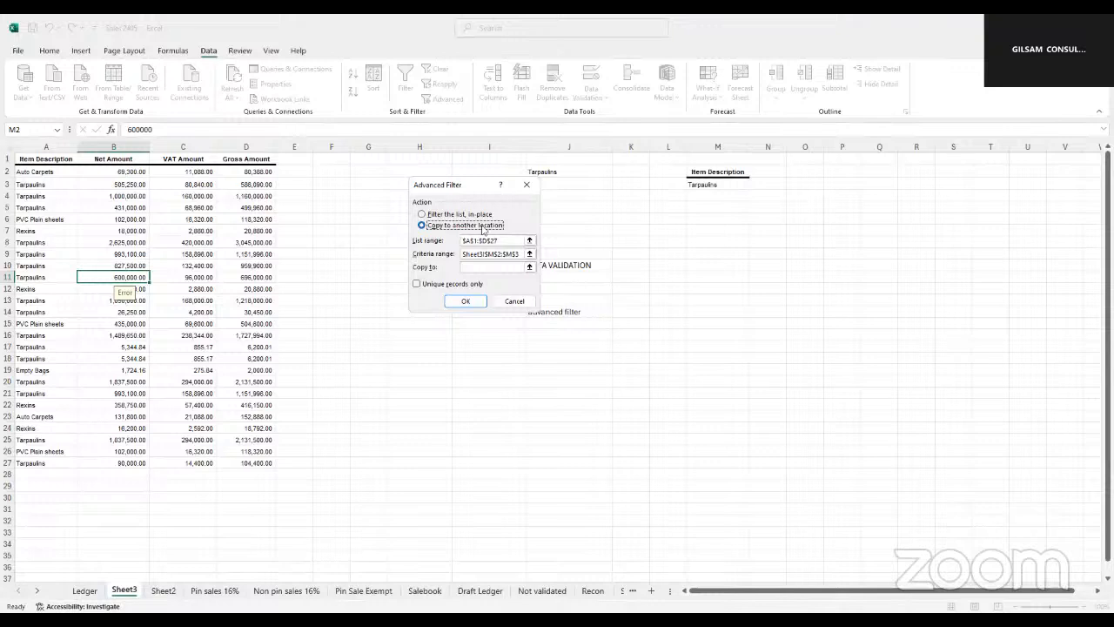
left_click(474, 268)
left_click(715, 217)
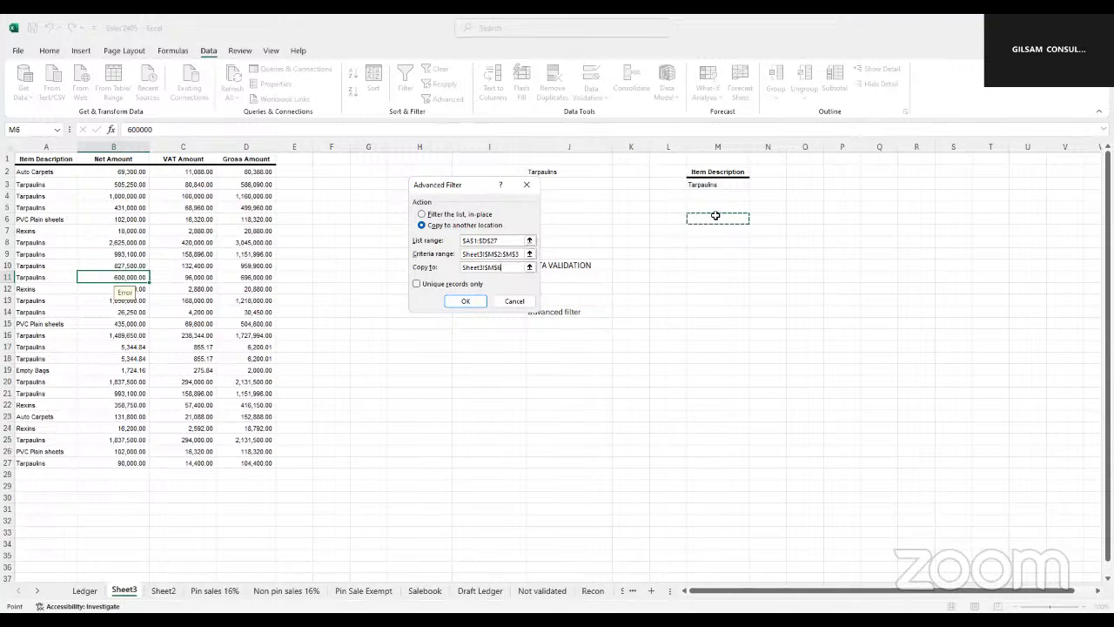
left_click(461, 303)
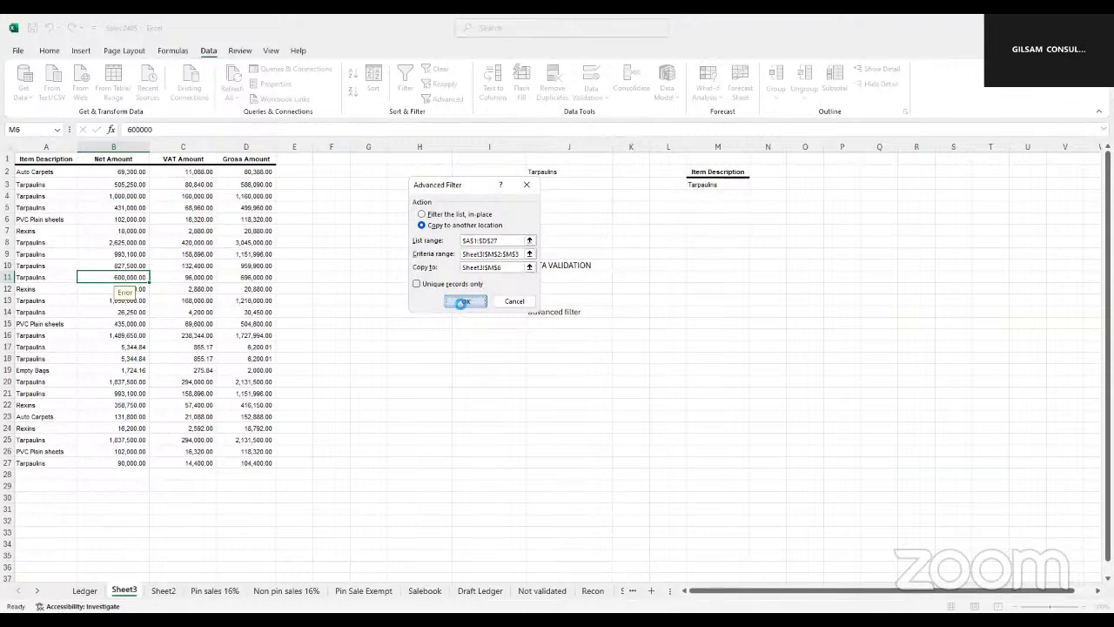
Fit the widths of columns N to P to the extracted amounts
left_click_drag(786, 149, 905, 151)
left_click(873, 146)
left_click(961, 219)
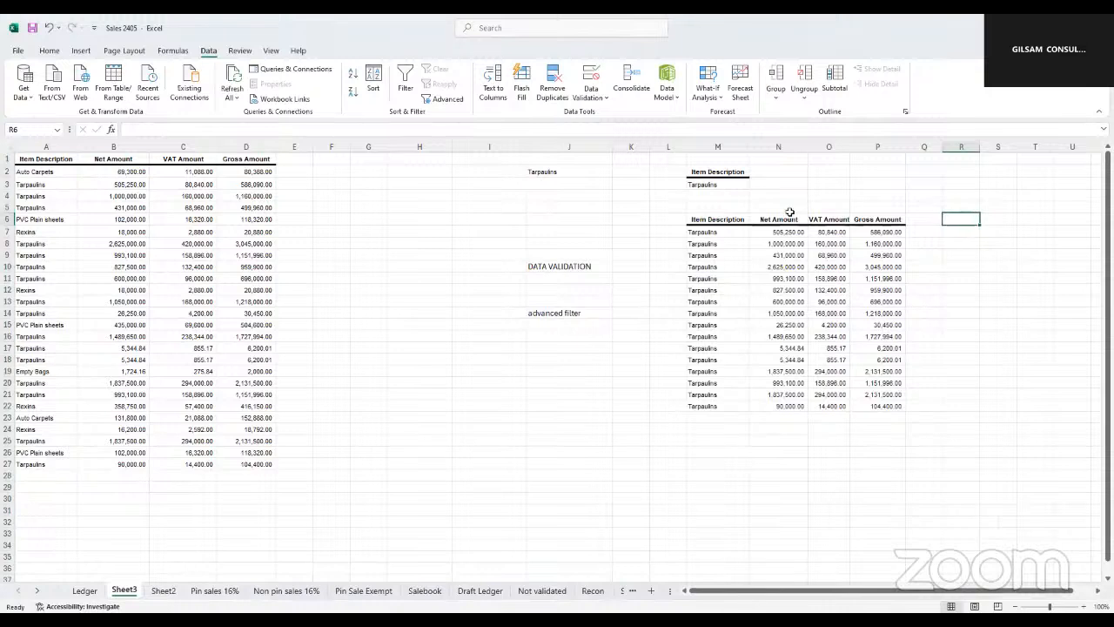
Examine the extracted Tarpaulins rows against the criterion in M3, looking over their gross amounts
left_click(702, 187)
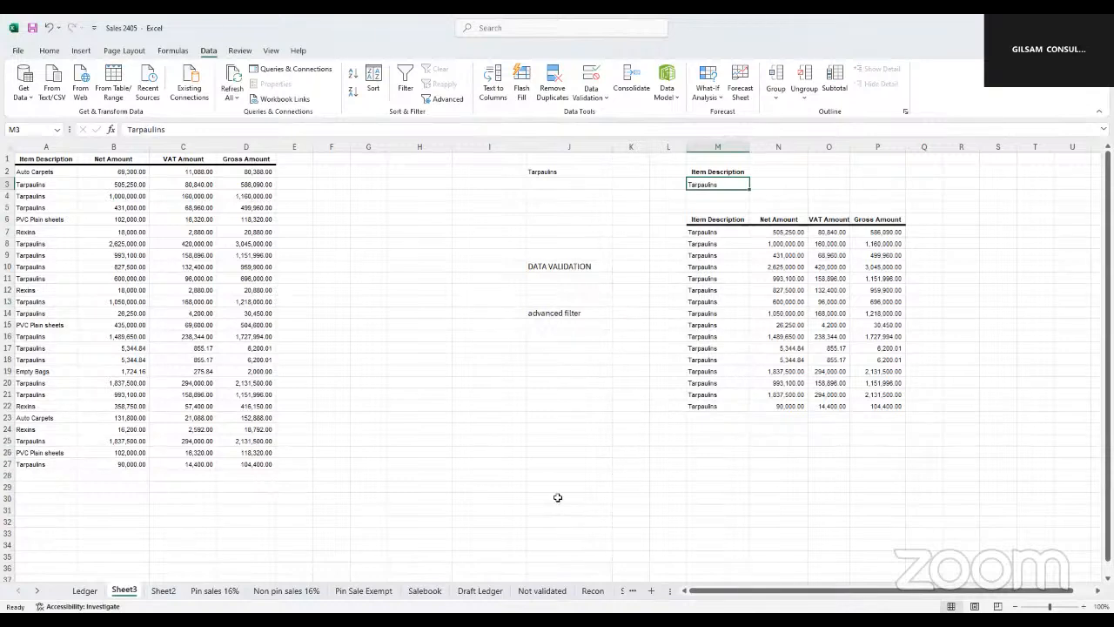
left_click(721, 464)
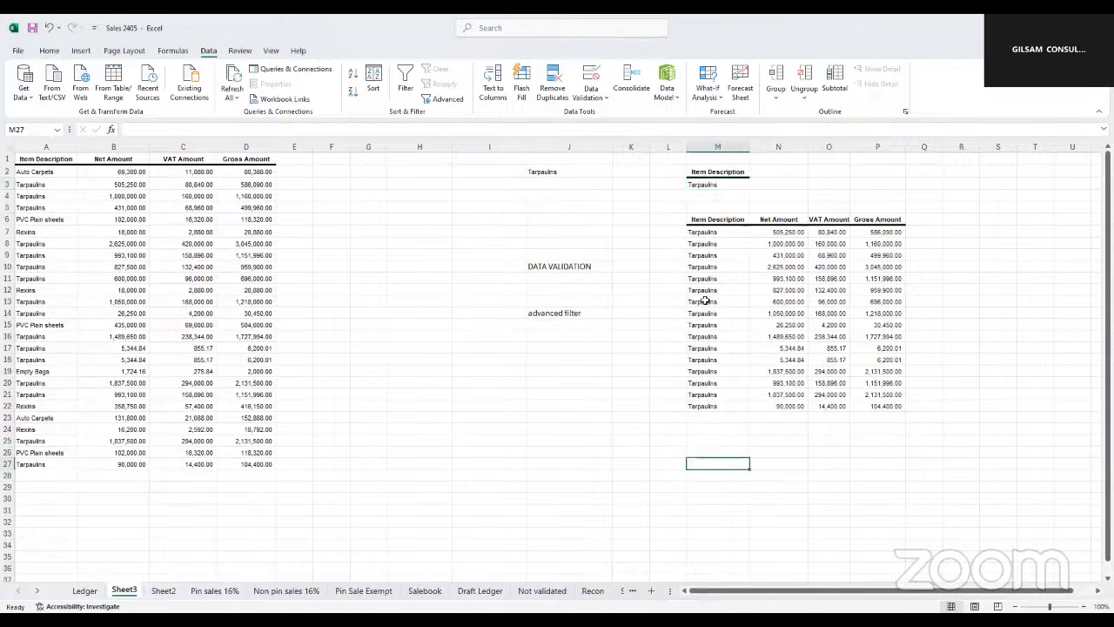
left_click_drag(706, 232, 884, 402)
left_click(743, 439)
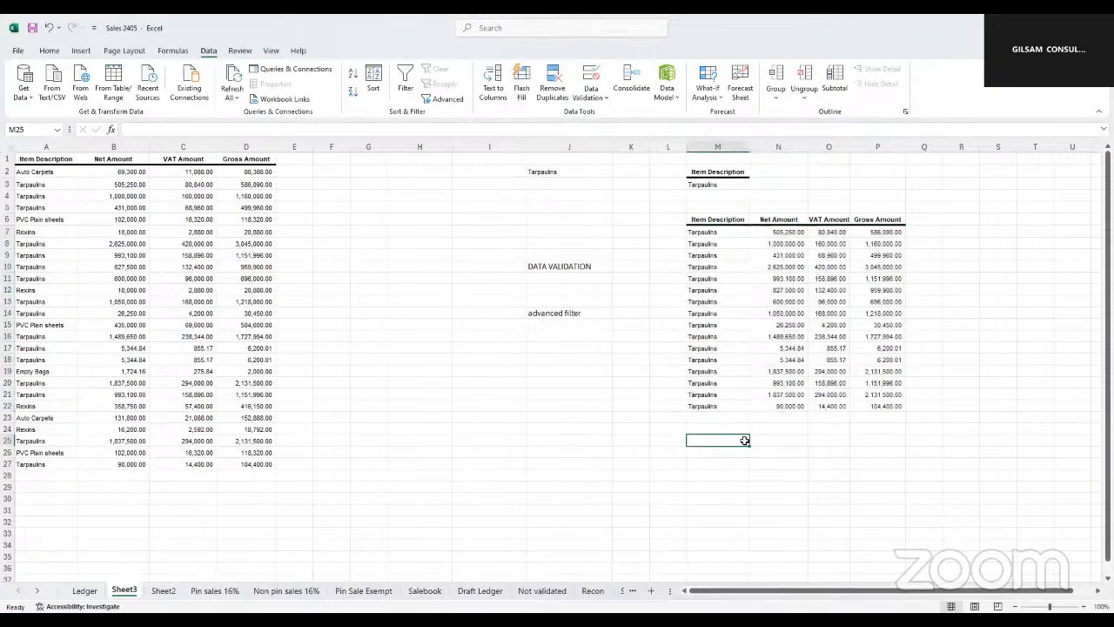
left_click_drag(712, 233, 880, 406)
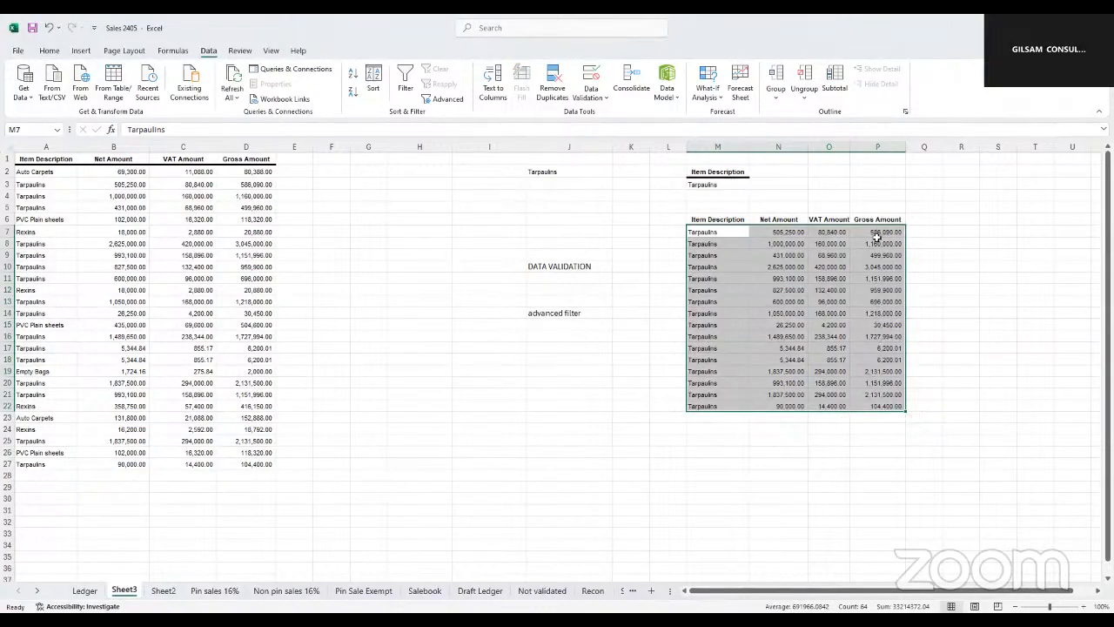
left_click(880, 242)
left_click(888, 288)
left_click(890, 325)
left_click(890, 370)
left_click(886, 405)
left_click(711, 454)
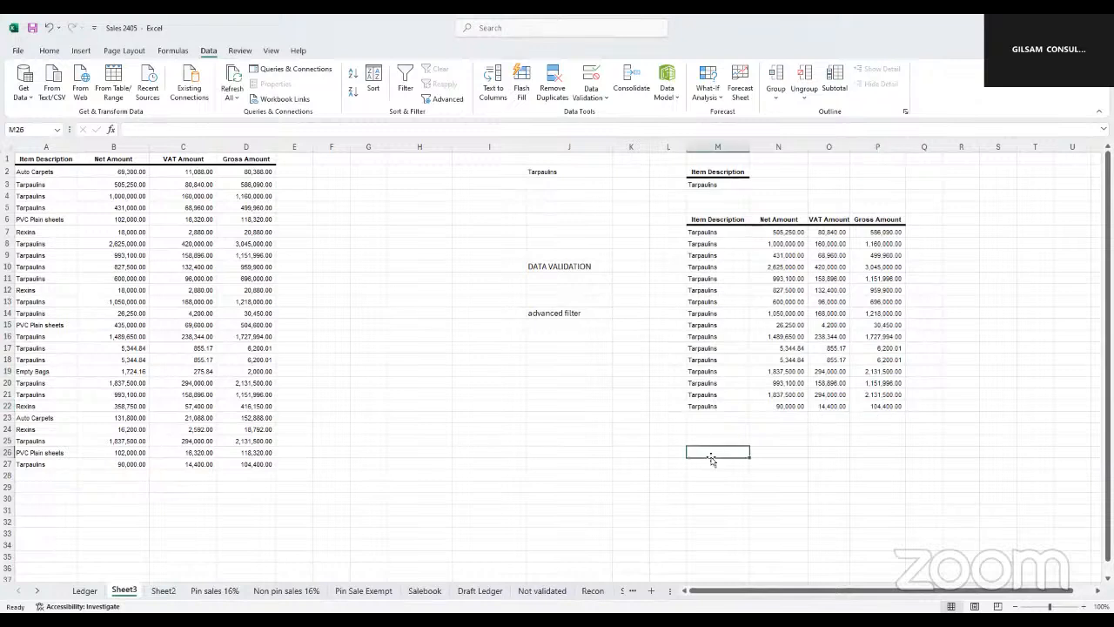
Copy the Gross Amount header to cell N2 as a second criteria heading beside Item Description
left_click(765, 183)
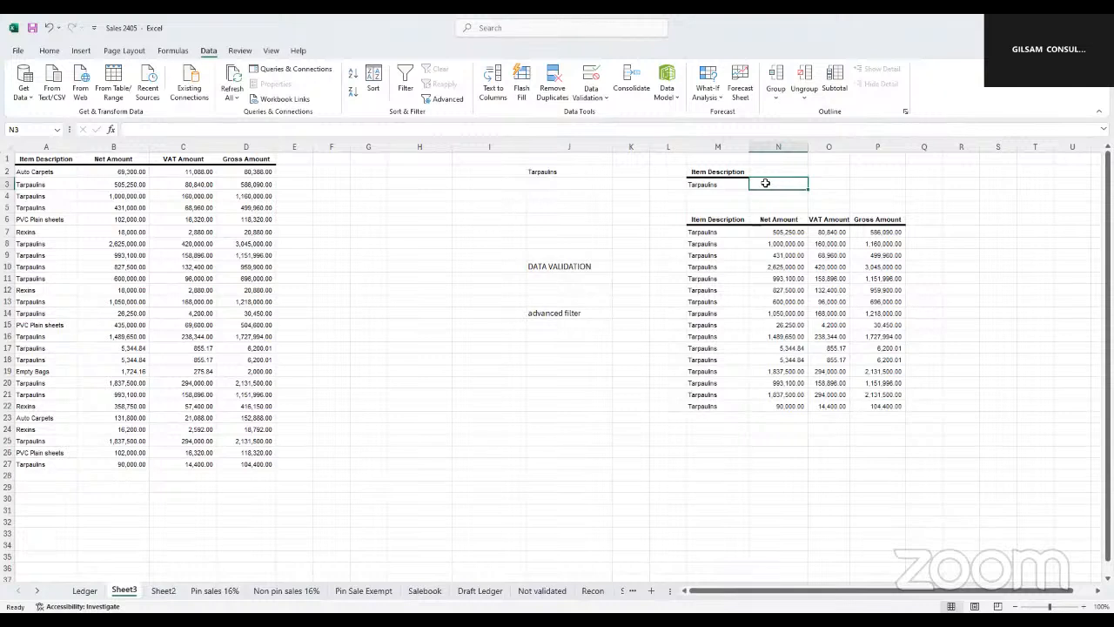
left_click(248, 160)
key("ctrl+c")
left_click(788, 173)
key("ctrl+v")
Enter >1000000 in N3 as the Gross Amount criterion
left_click(760, 185)
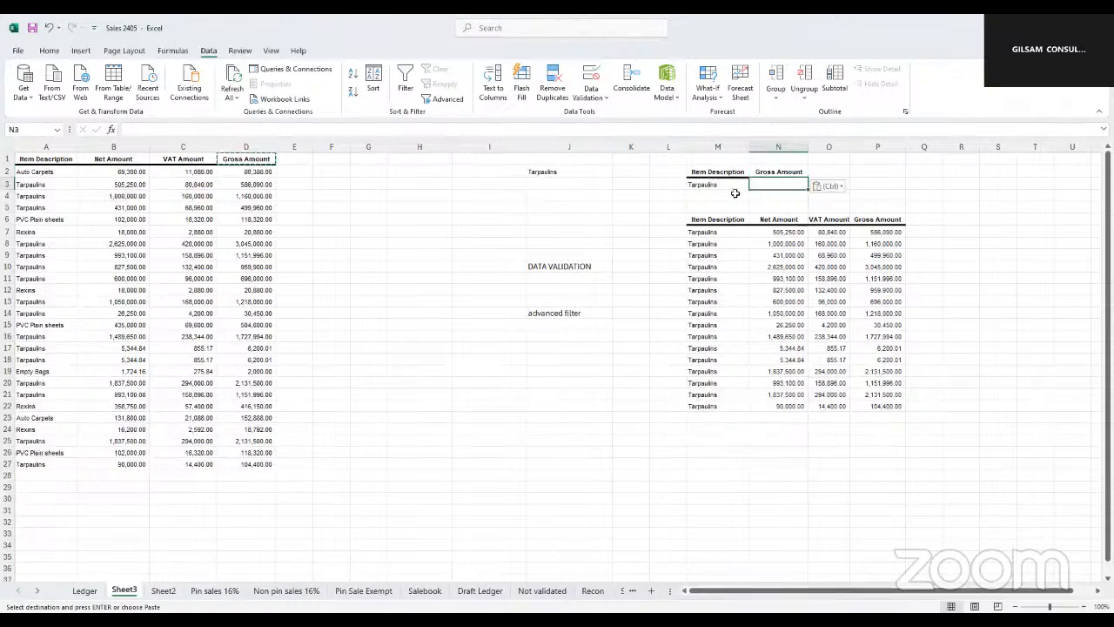
type(">1000000")
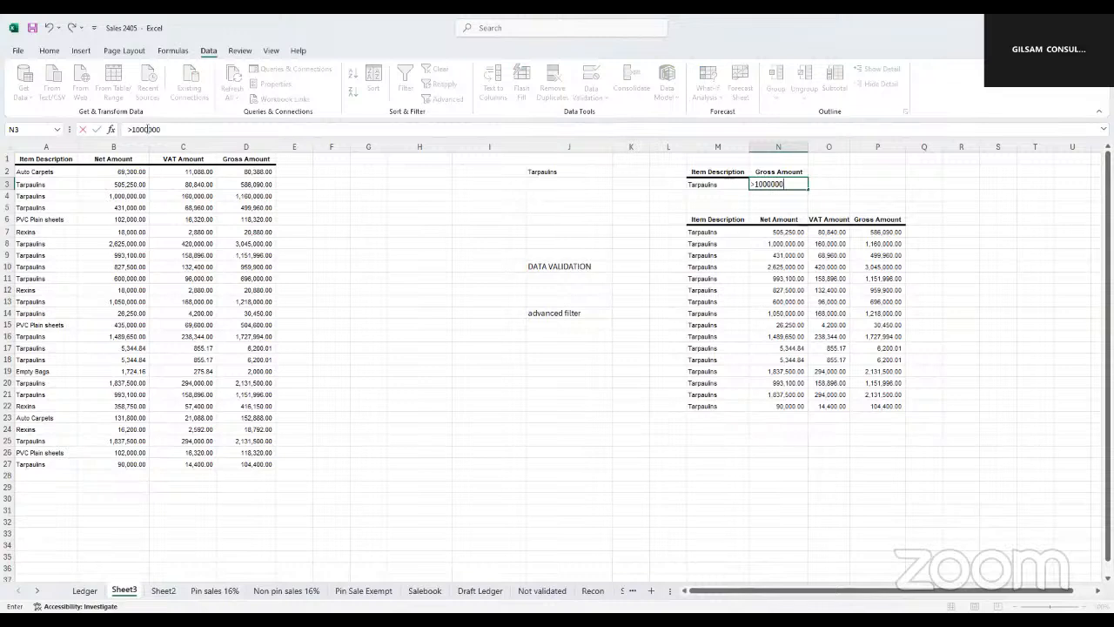
left_click_drag(144, 129, 134, 128)
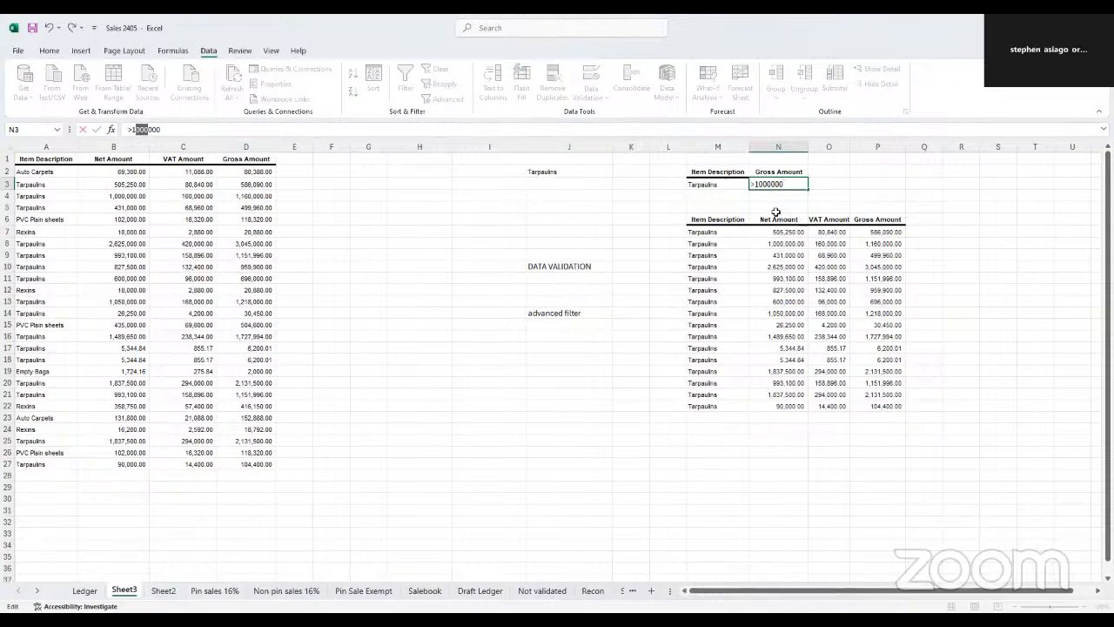
key("Return")
left_click(720, 461)
Start an Advanced Filter on the sales list and set its criteria range to M2:N3
left_click(123, 324)
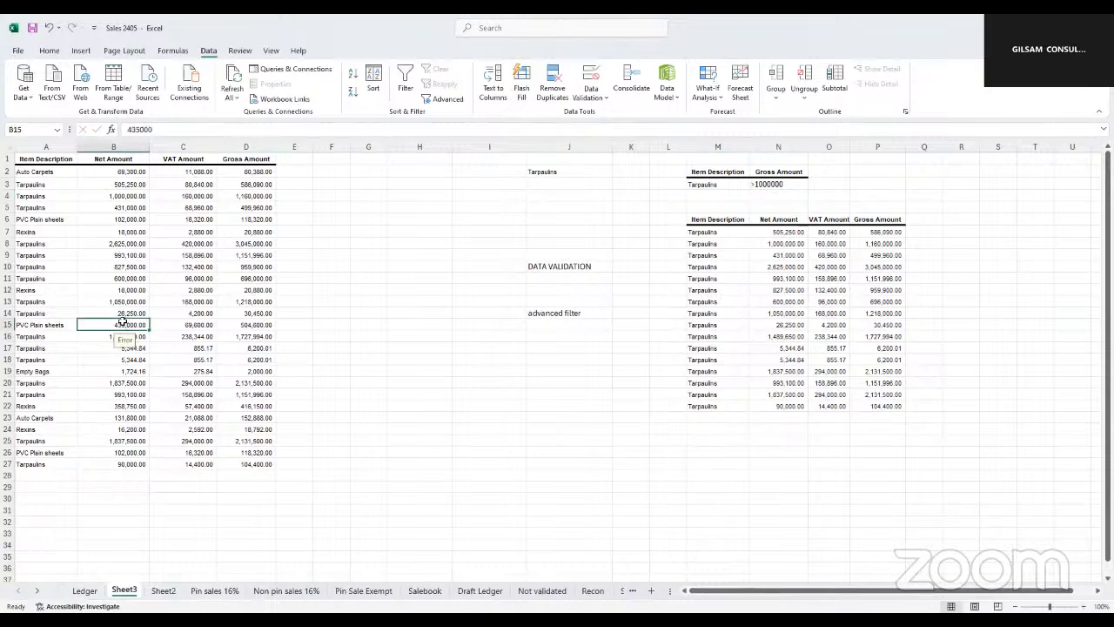
left_click(441, 102)
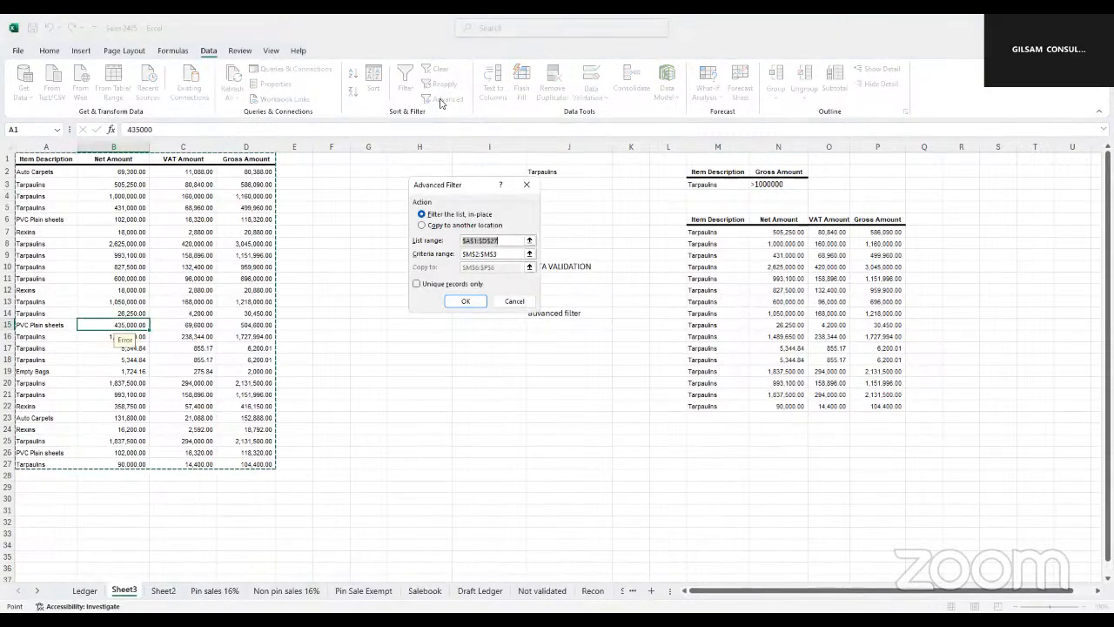
left_click(499, 254)
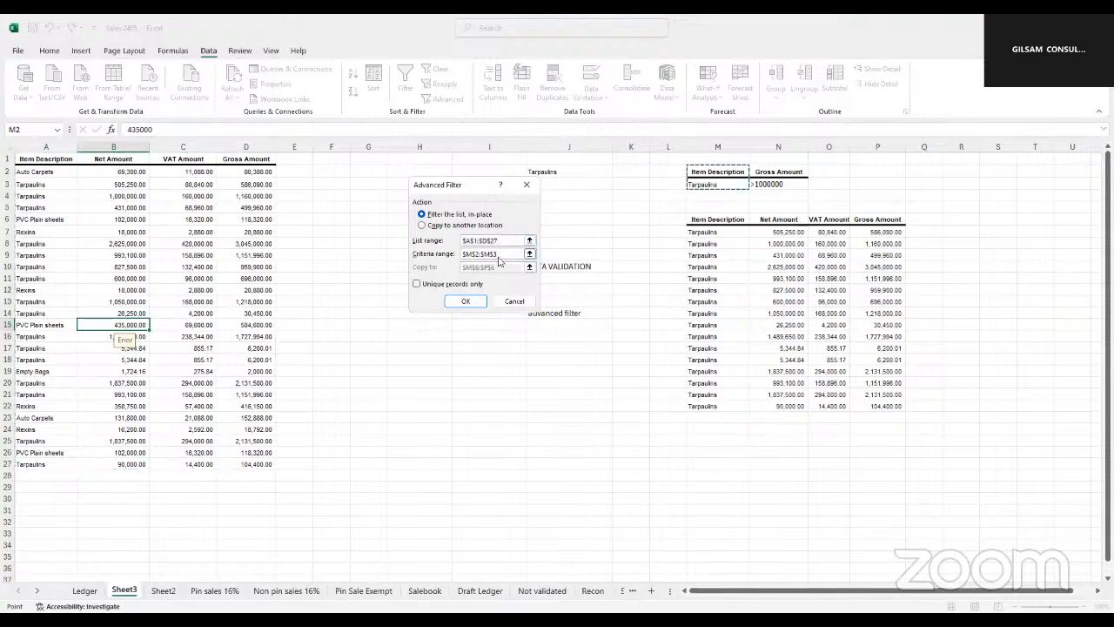
left_click_drag(499, 255, 452, 262)
key("BackSpace")
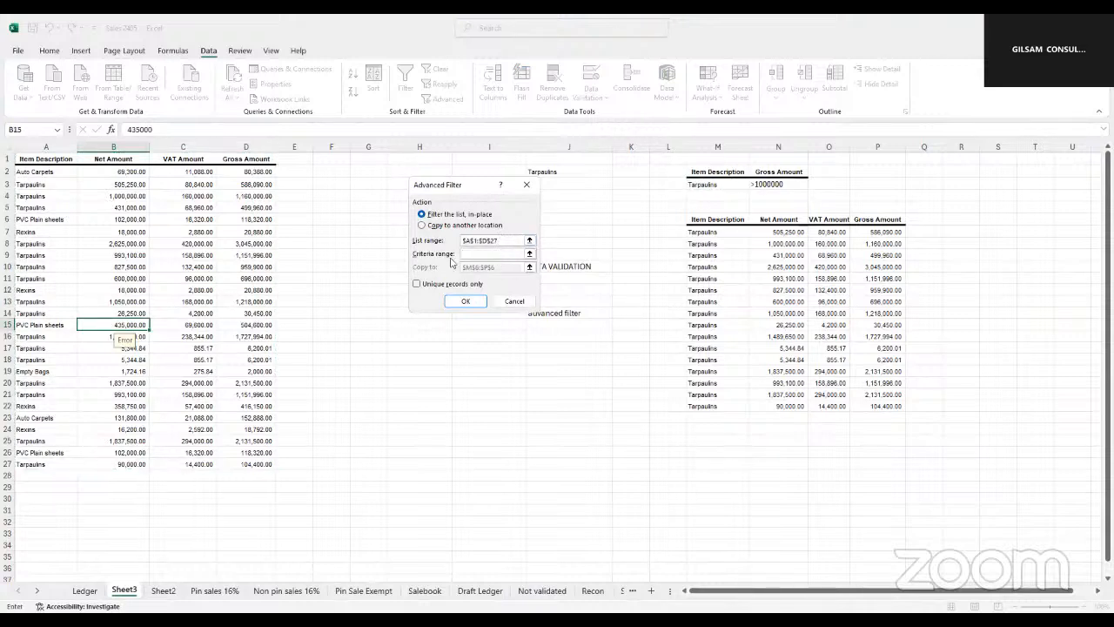
left_click(699, 172)
left_click_drag(699, 173, 779, 183)
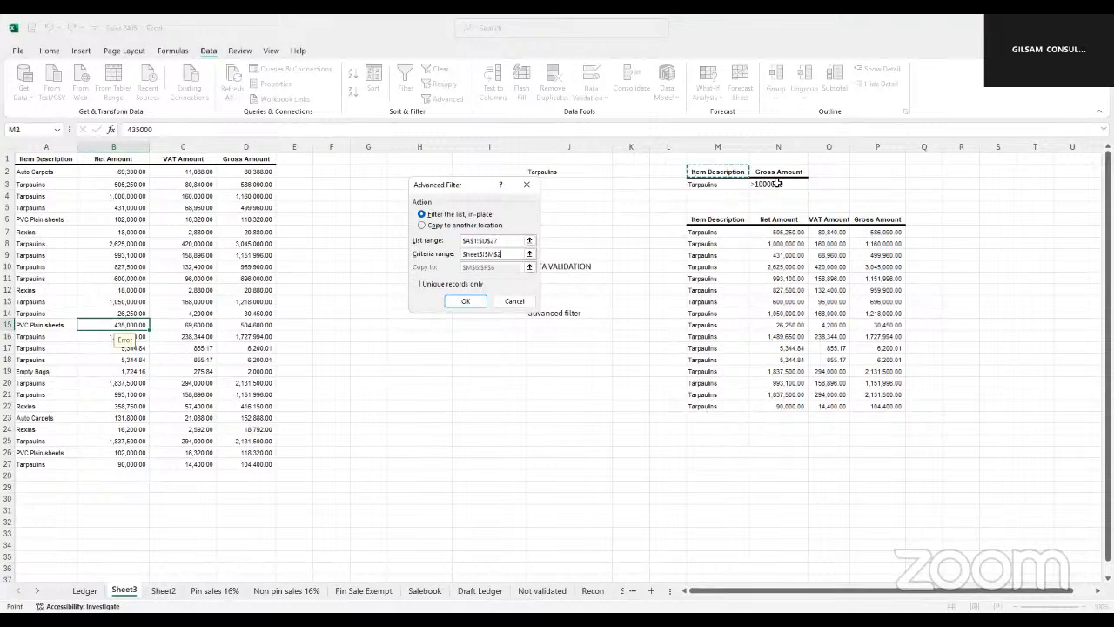
Set the Advanced Filter to copy its results to another location starting at cell M27, and run it
left_click(423, 224)
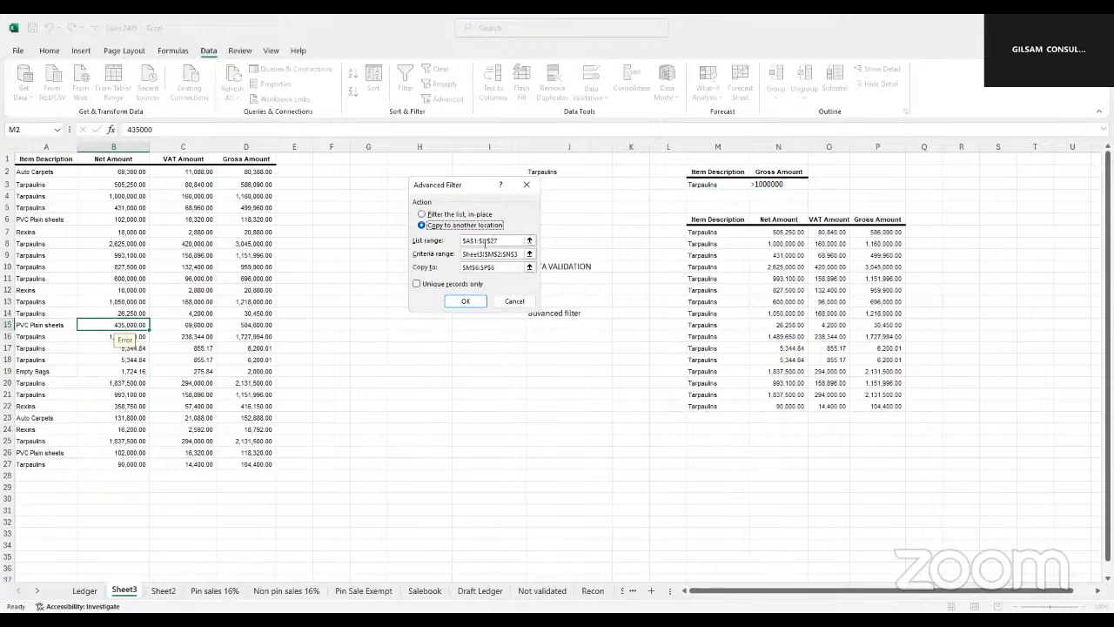
key("BackSpace")
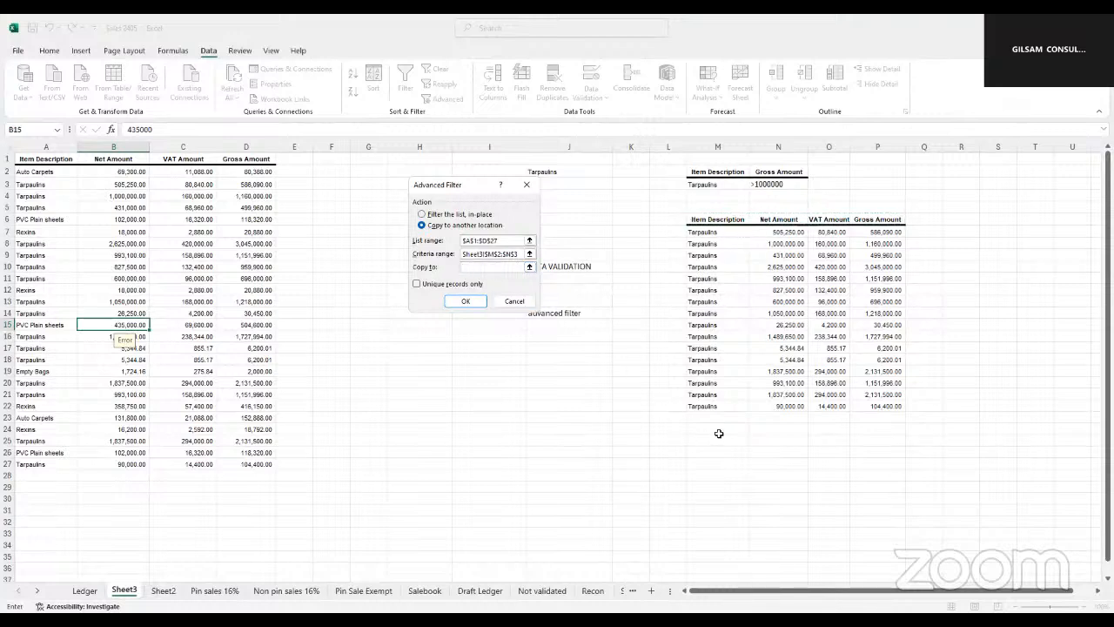
left_click(714, 463)
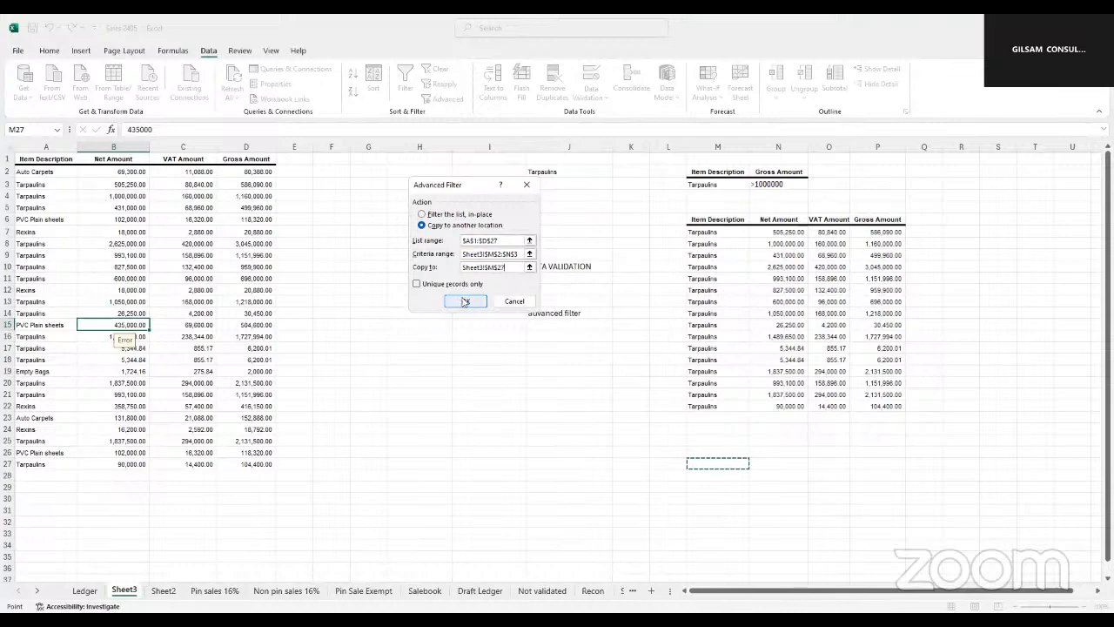
left_click(465, 301)
Examine the Tarpaulins rows extracted from M27 down against the item and gross amount criteria in M2:N3
left_click(734, 405)
left_click_drag(734, 408, 857, 481)
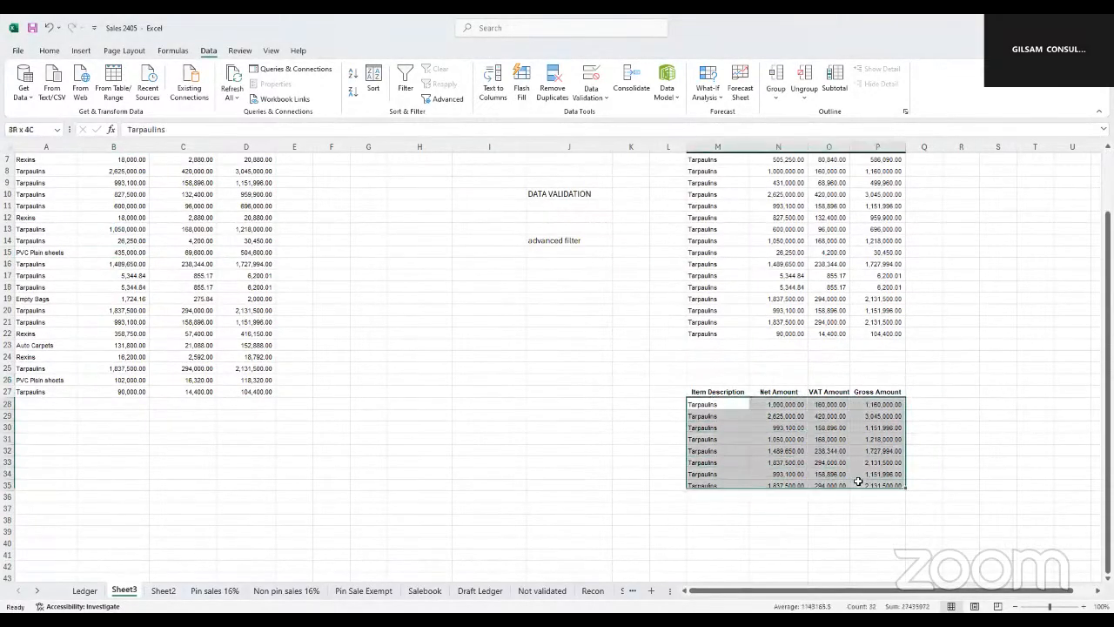
left_click(925, 433)
left_click_drag(718, 392, 871, 486)
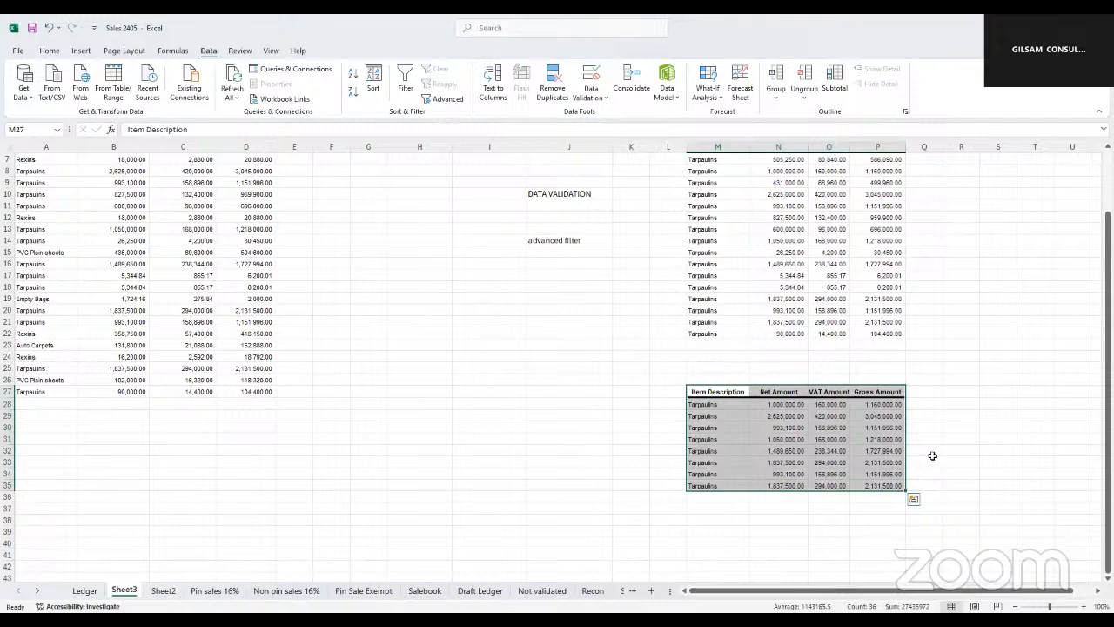
scroll(933, 454, "up", 2)
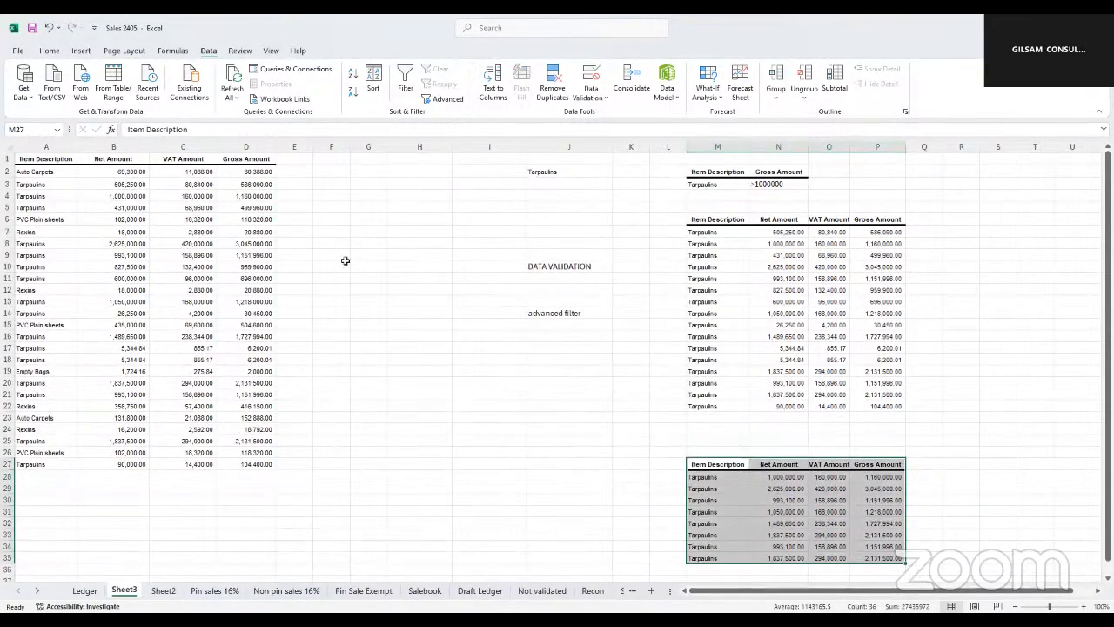
left_click(827, 176)
left_click(835, 194)
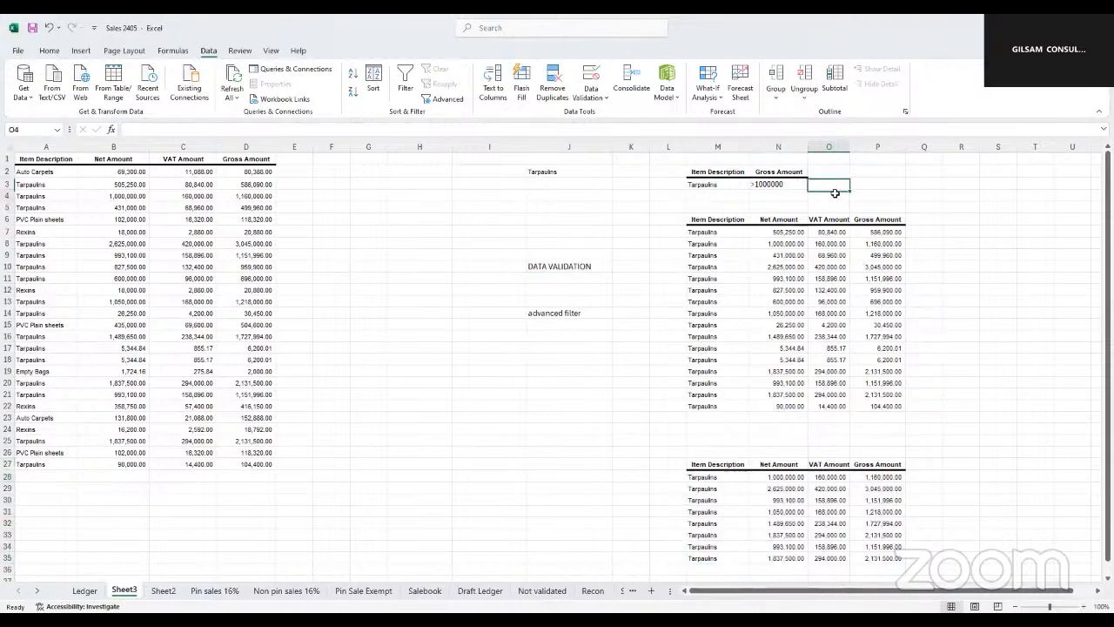
scroll(769, 389, "down", 2)
scroll(769, 393, "up", 2)
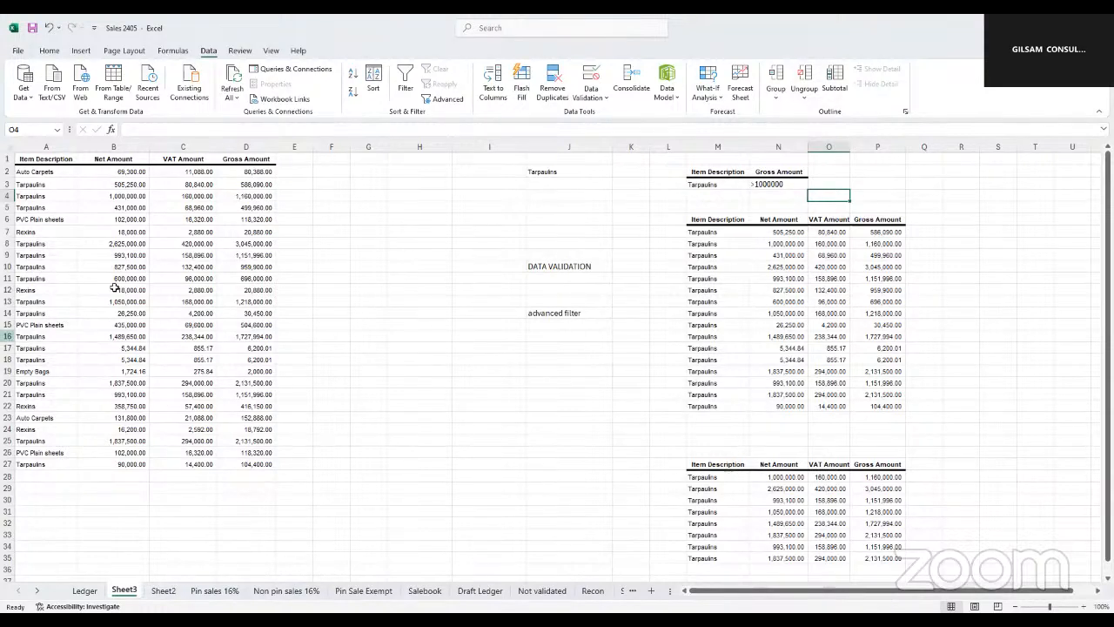
left_click(562, 314)
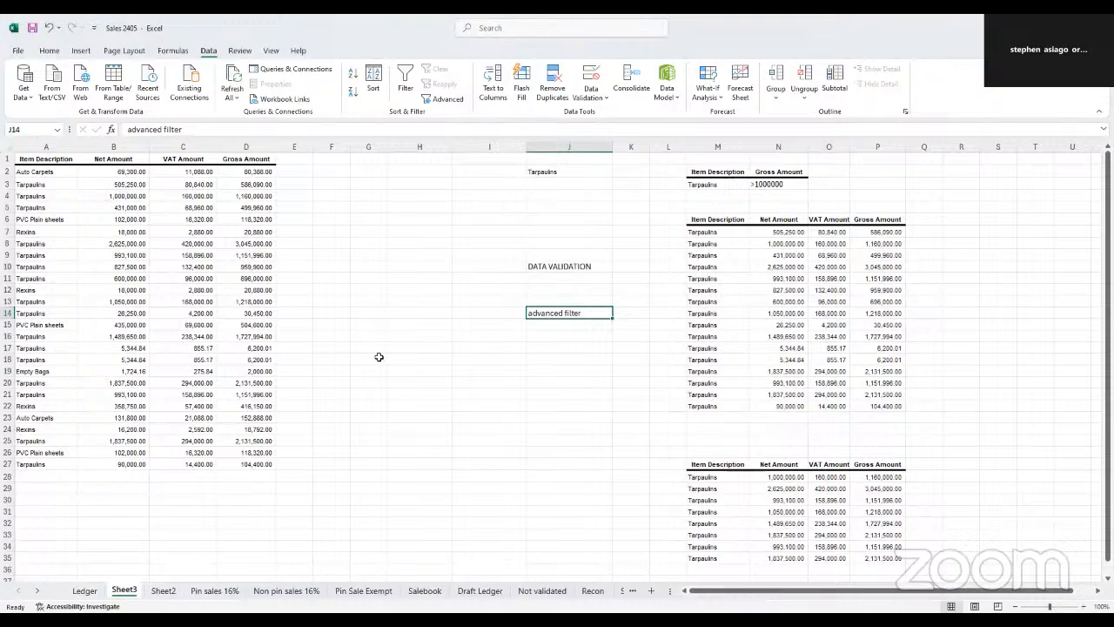
left_click(557, 347)
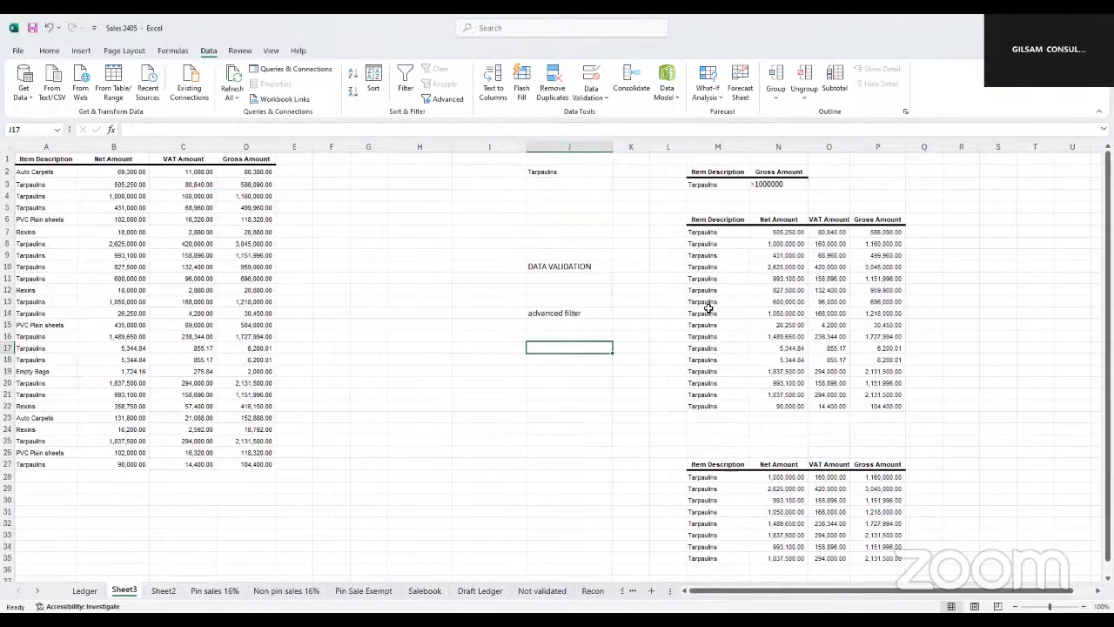
Replace the item criterion in M3 with Rexins copied from A7, and check the rows already extracted
left_click(712, 185)
left_click(45, 228)
key("ctrl+c")
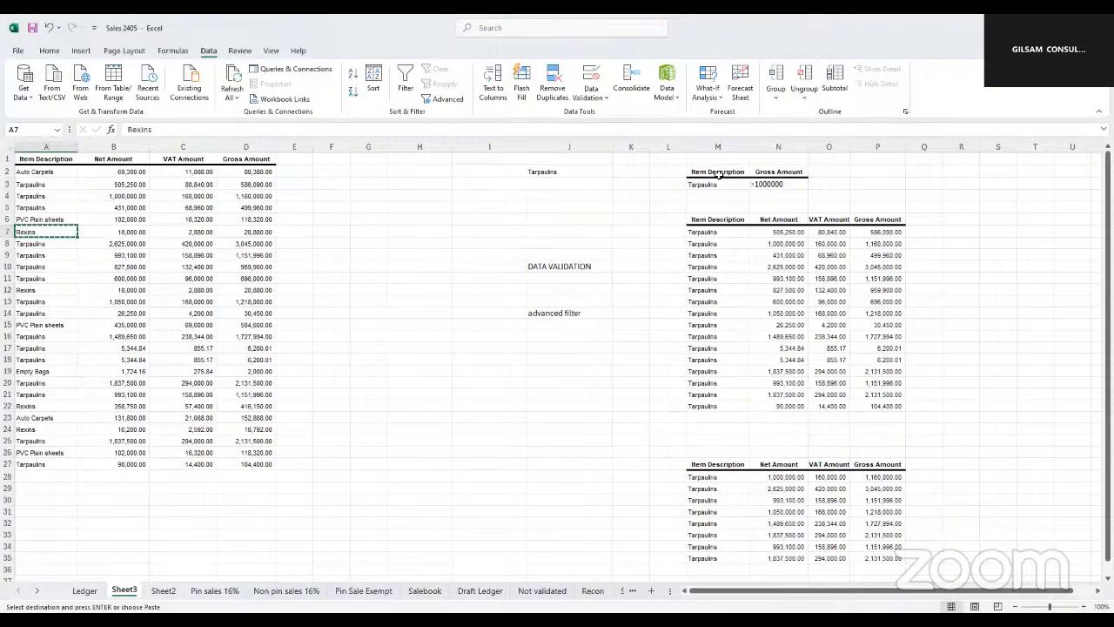
left_click(711, 184)
key("ctrl+v")
left_click(703, 265)
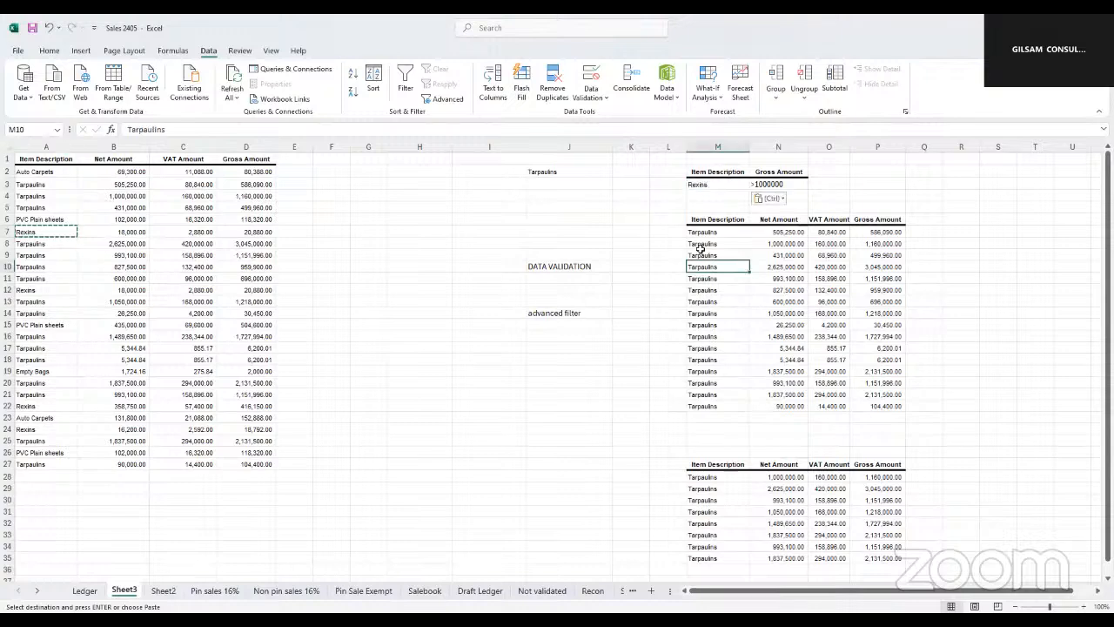
left_click_drag(704, 243, 888, 392)
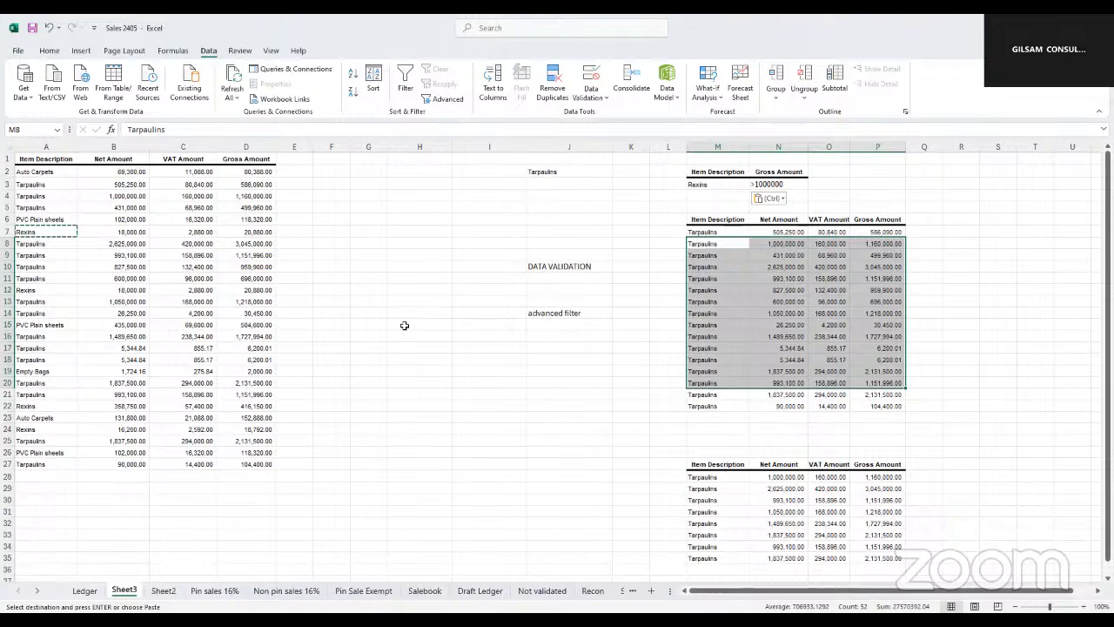
left_click(537, 314)
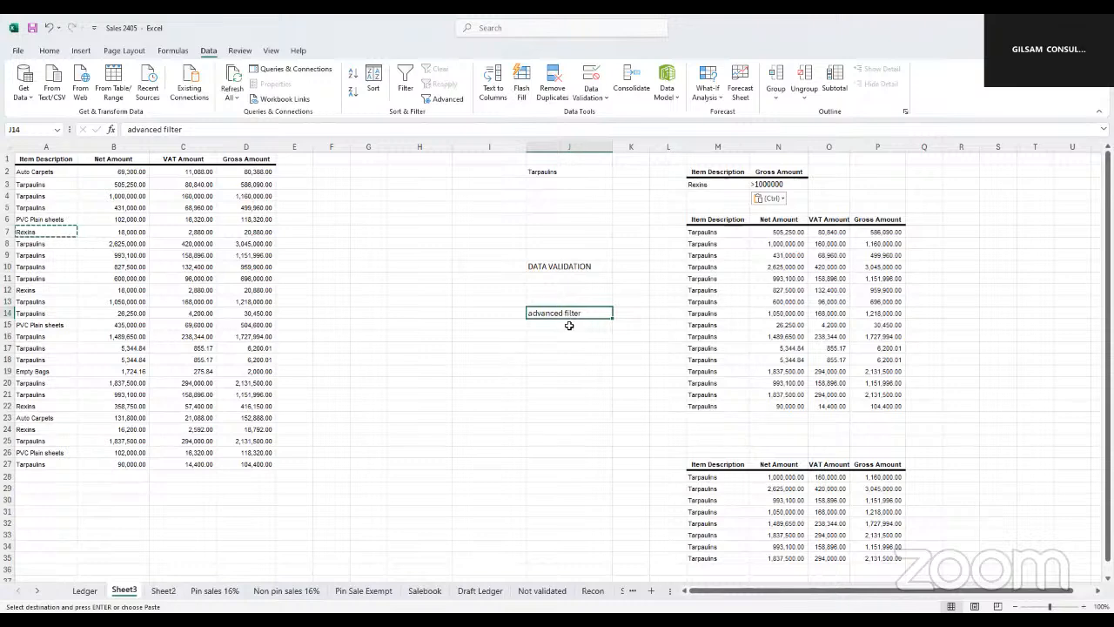
Write the note Filter in cell I19
left_click(489, 372)
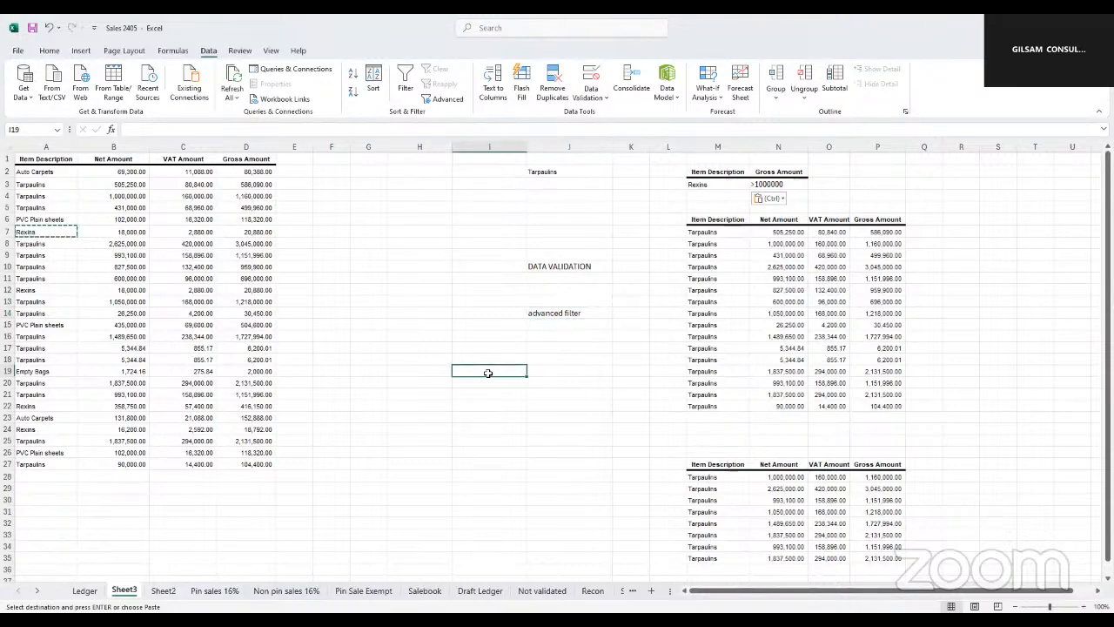
type("Filter")
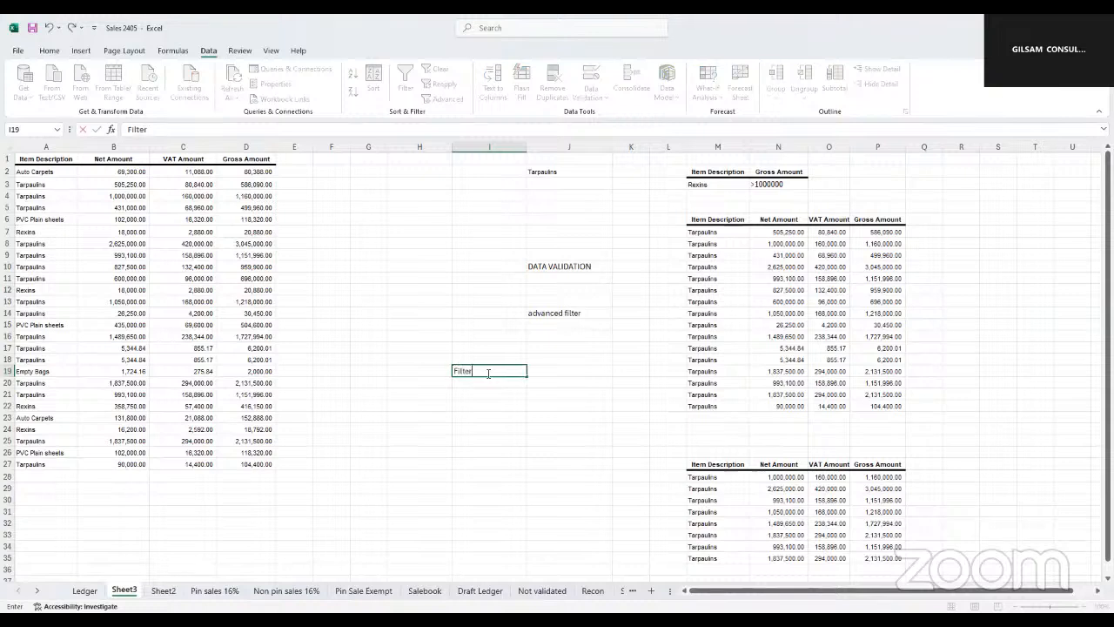
key("Return")
left_click(475, 371)
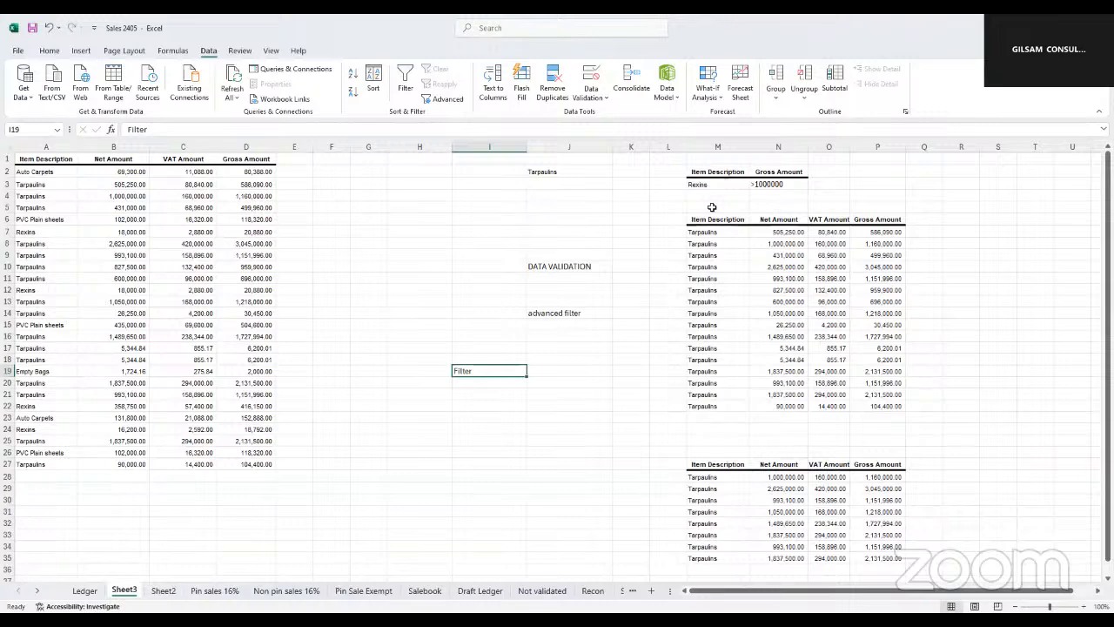
Add the notes 365 in cell I23 and google in cell I25 below the Filter note
left_click(470, 417)
type("365")
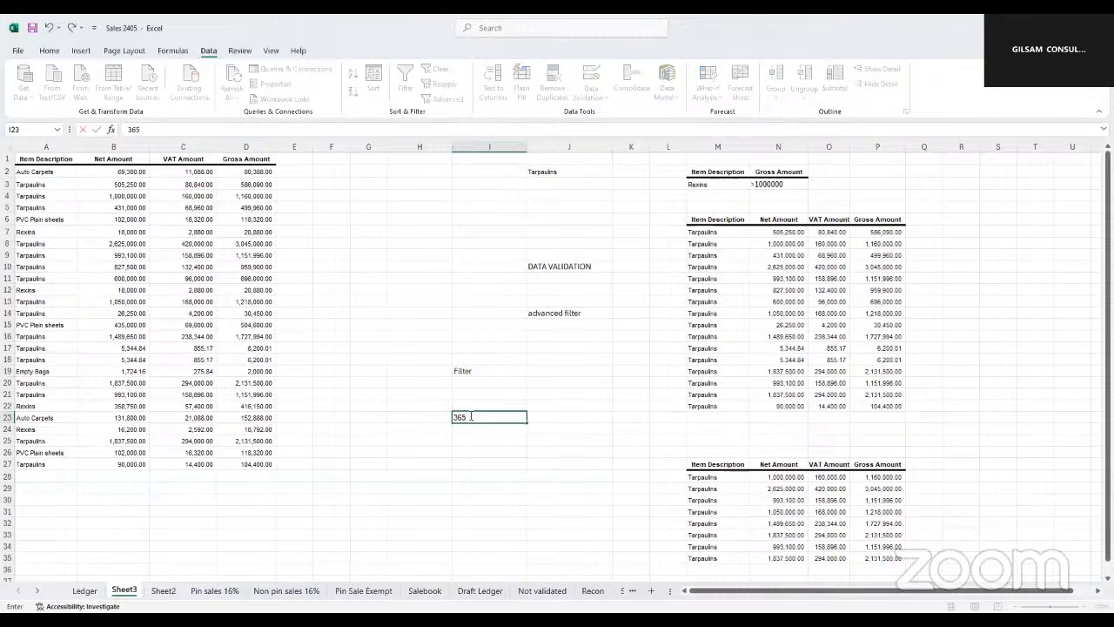
key("Return")
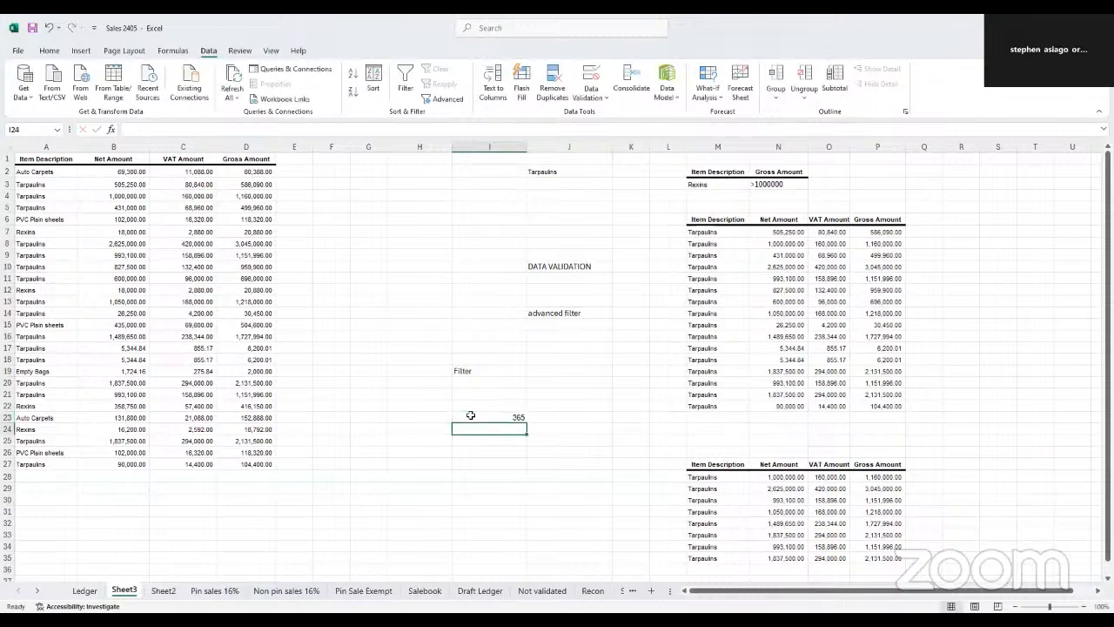
key("Return")
type("good")
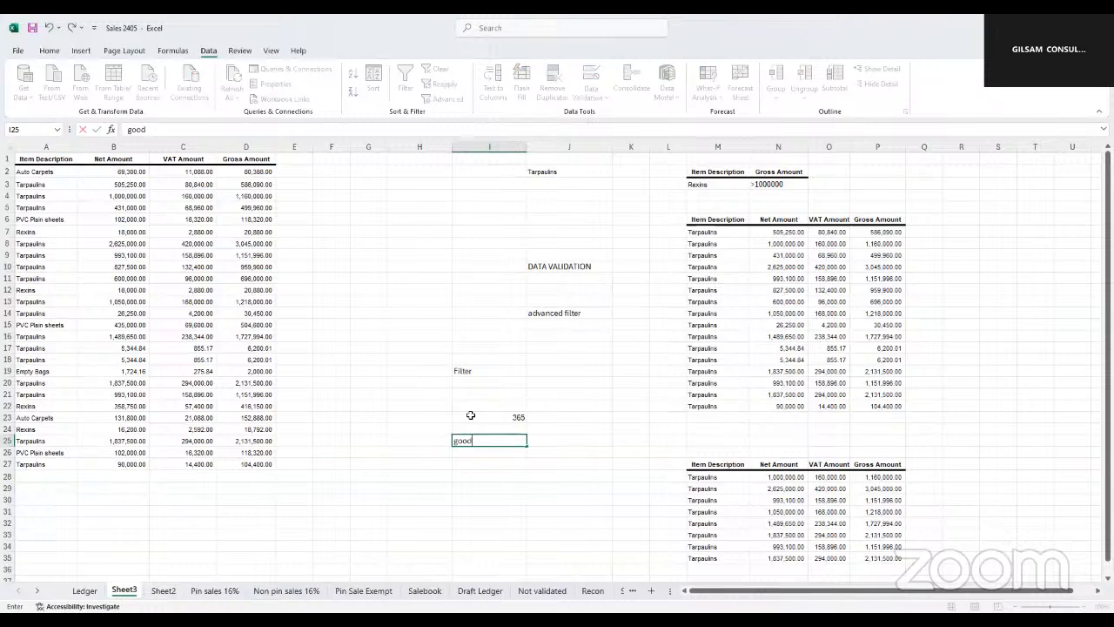
key("BackSpace")
type("gle")
left_click(462, 371)
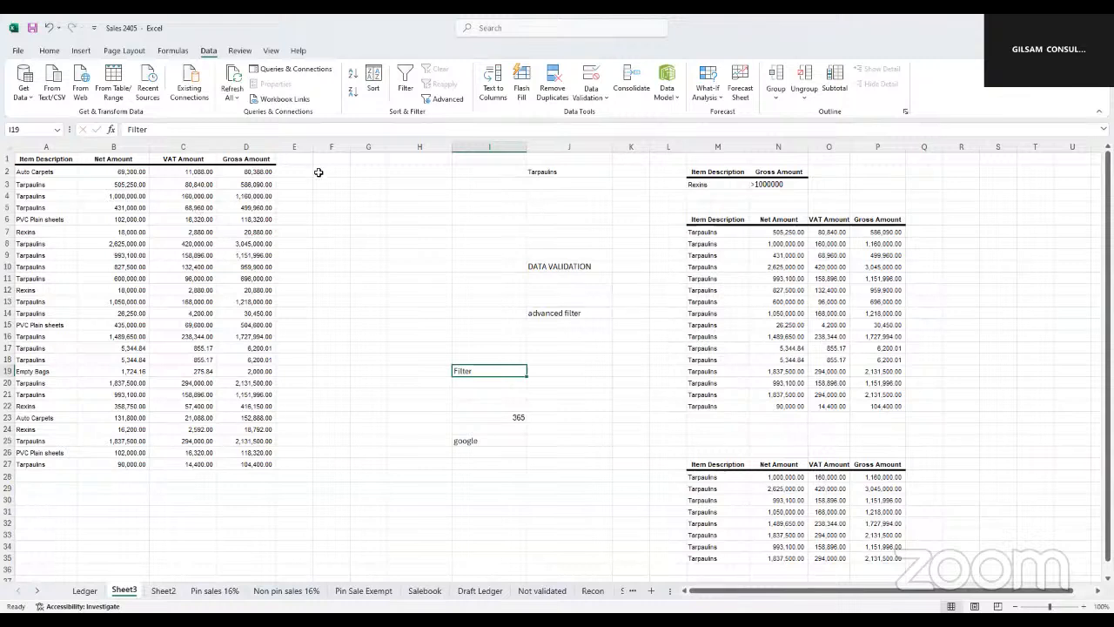
Start a FILTER formula in cell H4 to show its arguments, and discard it
left_click(396, 196)
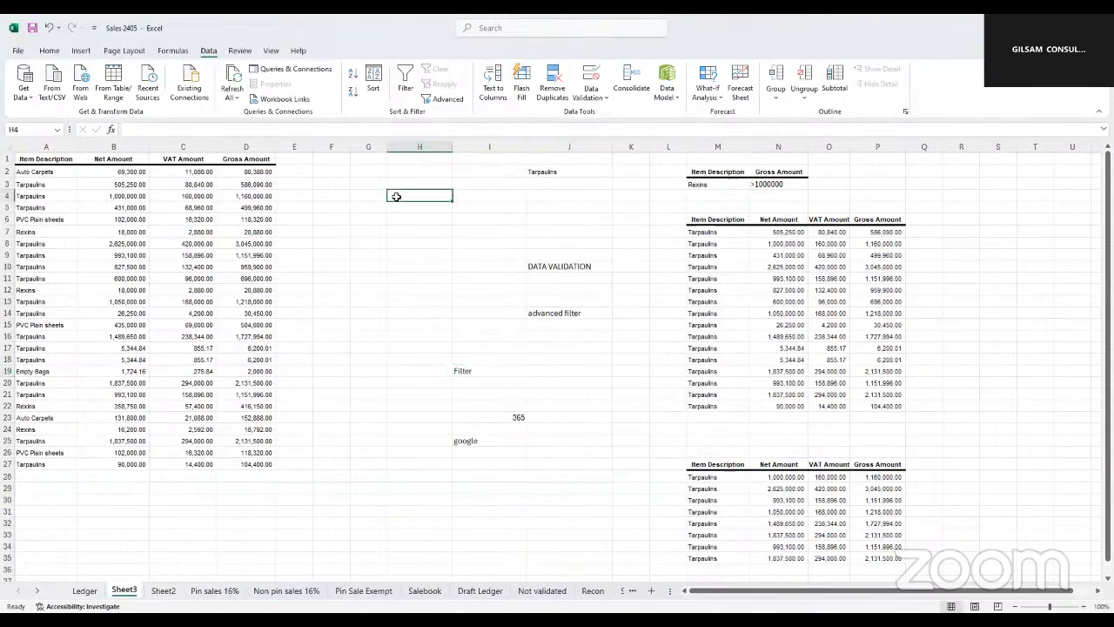
type("=")
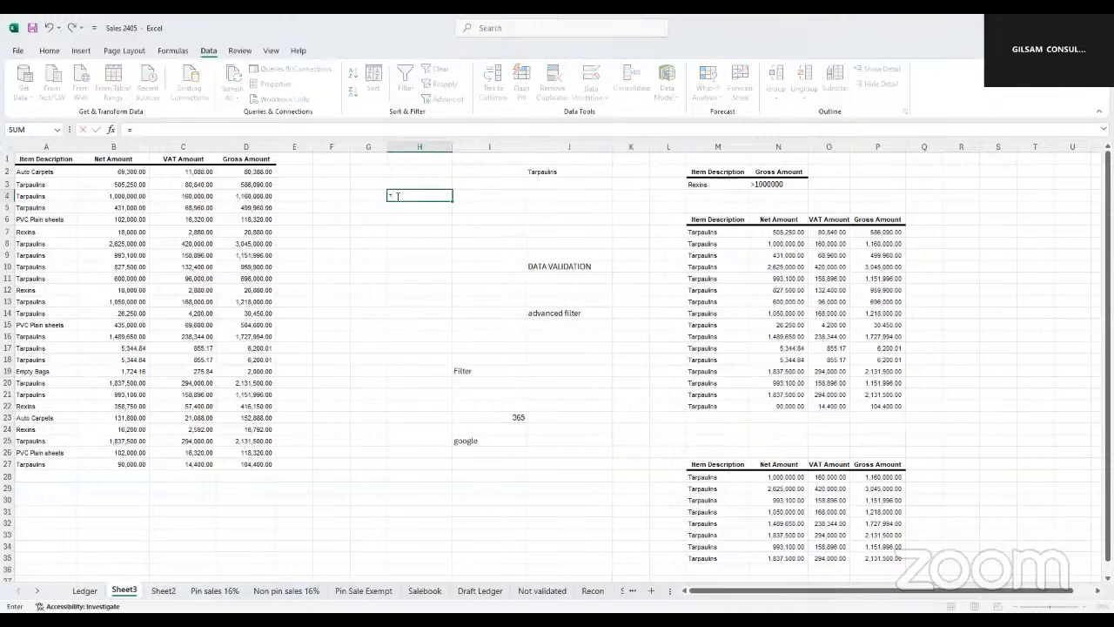
type("fil")
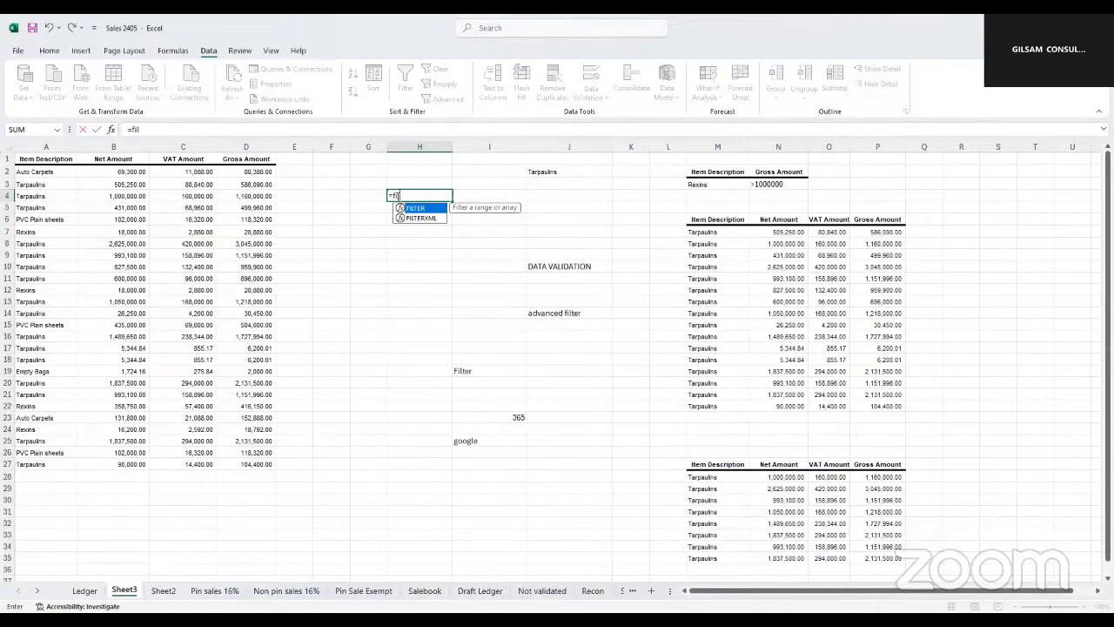
double_click(420, 214)
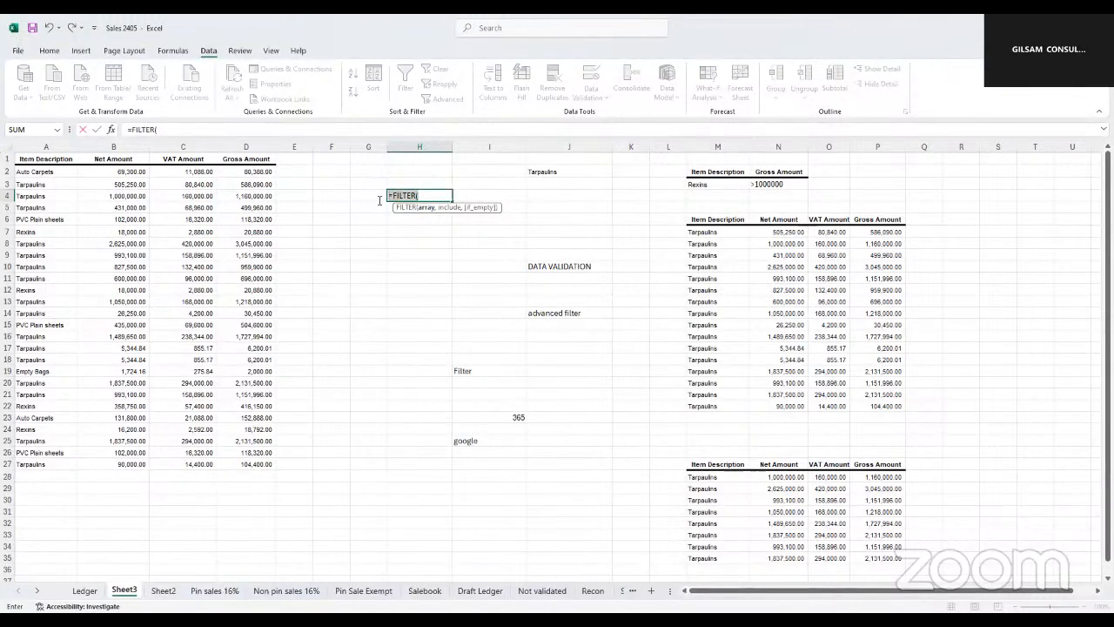
left_click_drag(380, 201, 379, 200)
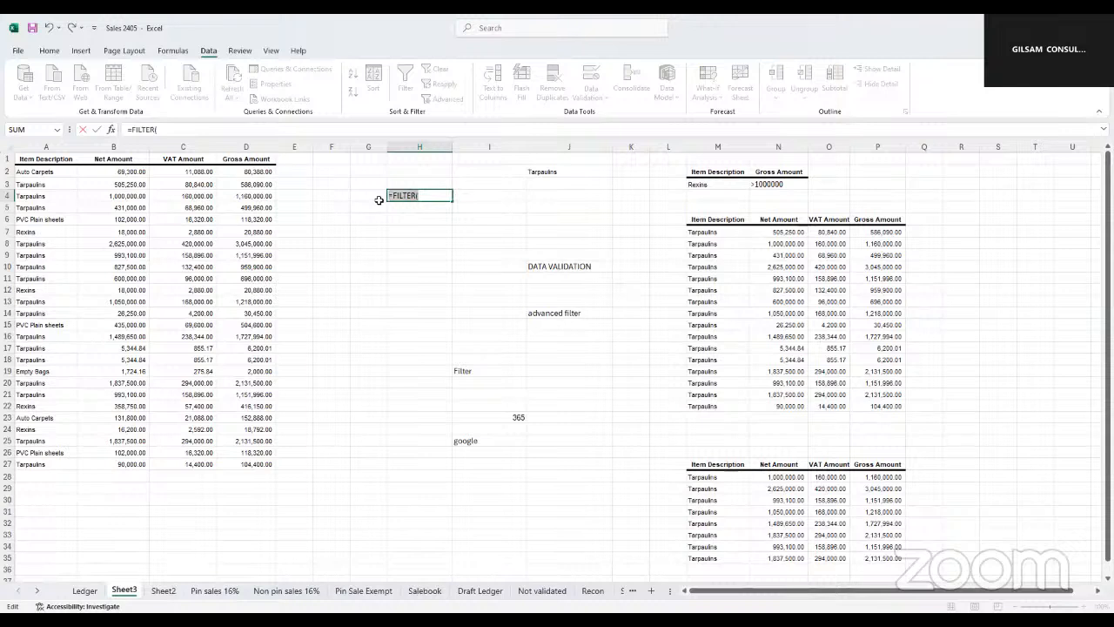
key("BackSpace")
left_click(422, 328)
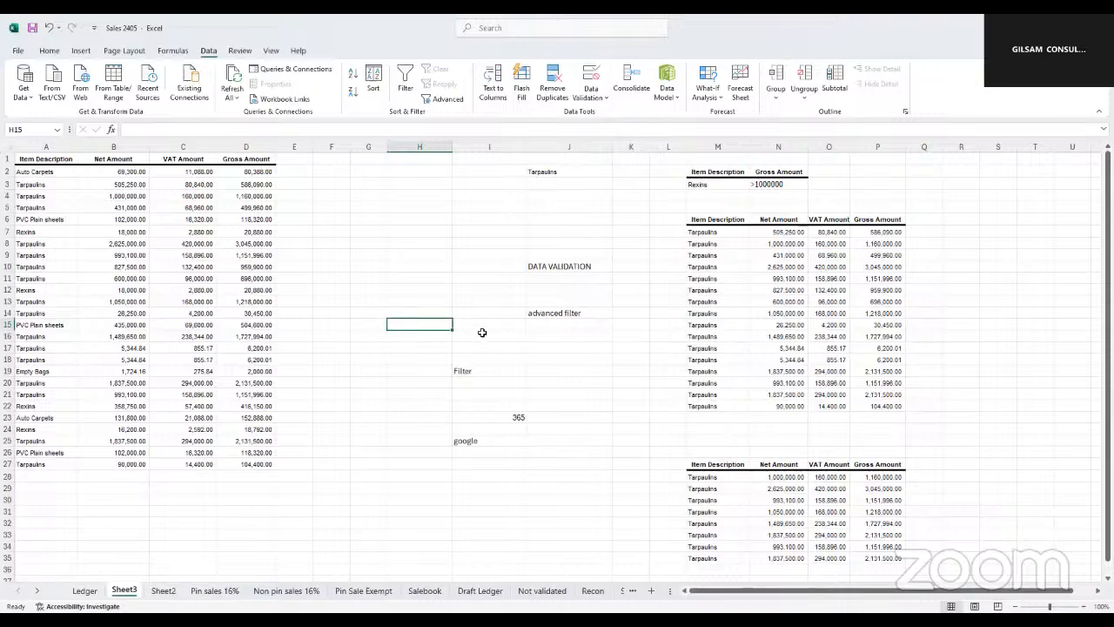
Clear the Filter, 365 and google notes from cells I19:I26
left_click(416, 226)
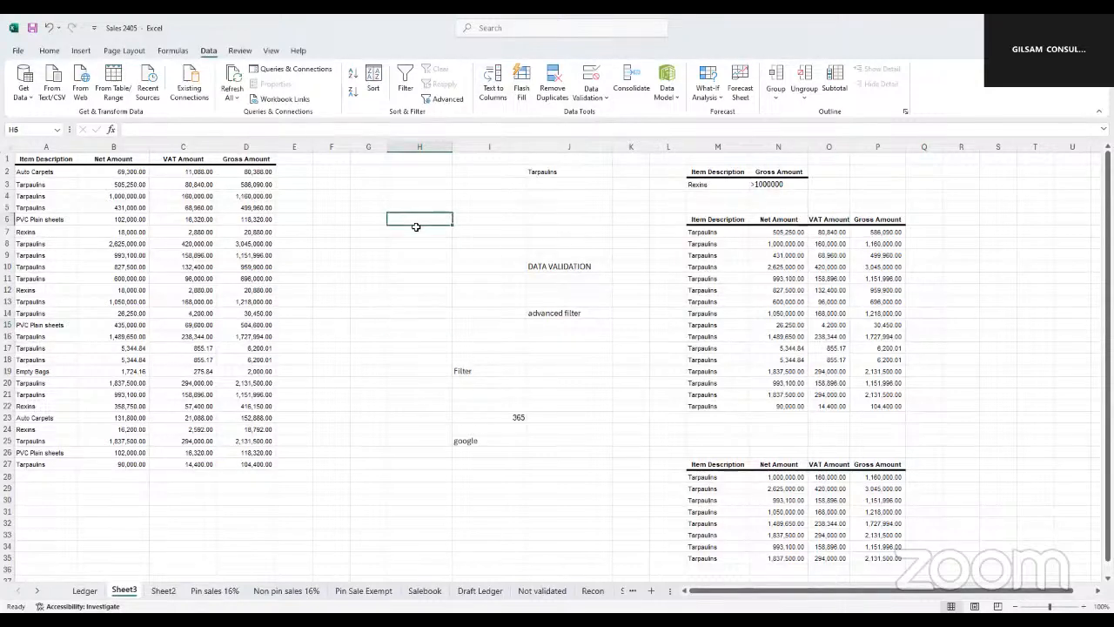
left_click(509, 417)
left_click(472, 441)
left_click_drag(462, 370, 481, 450)
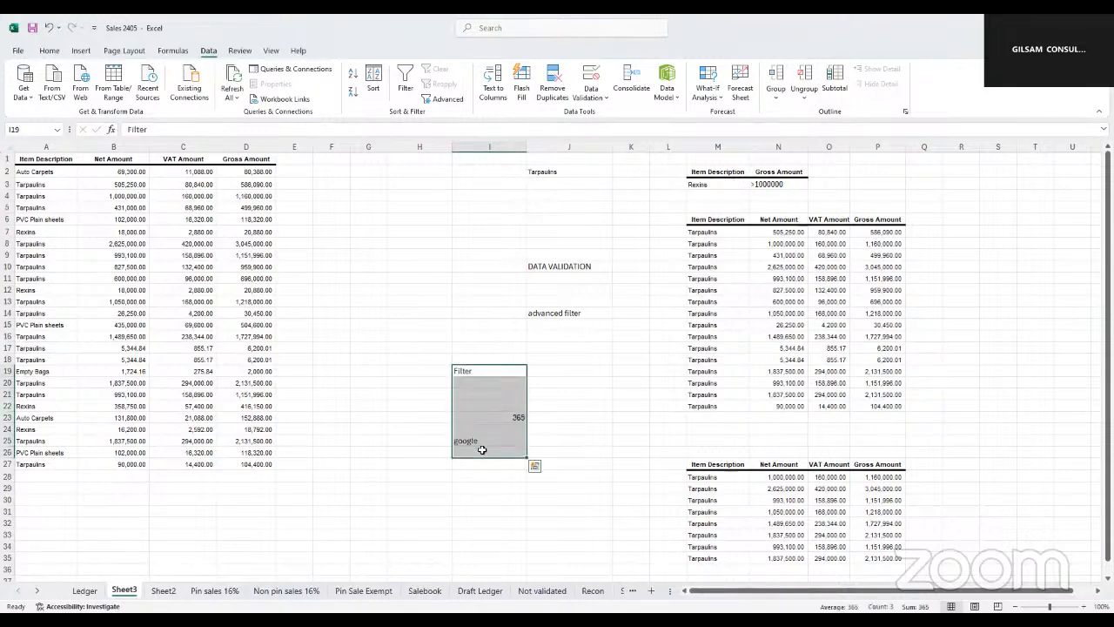
key("Delete")
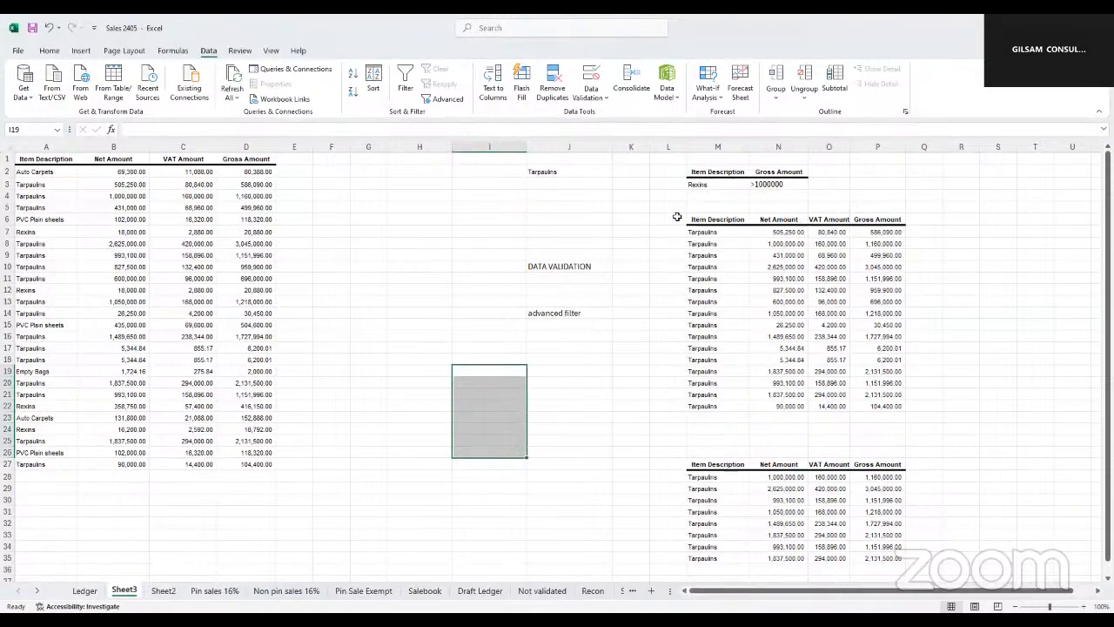
left_click(702, 185)
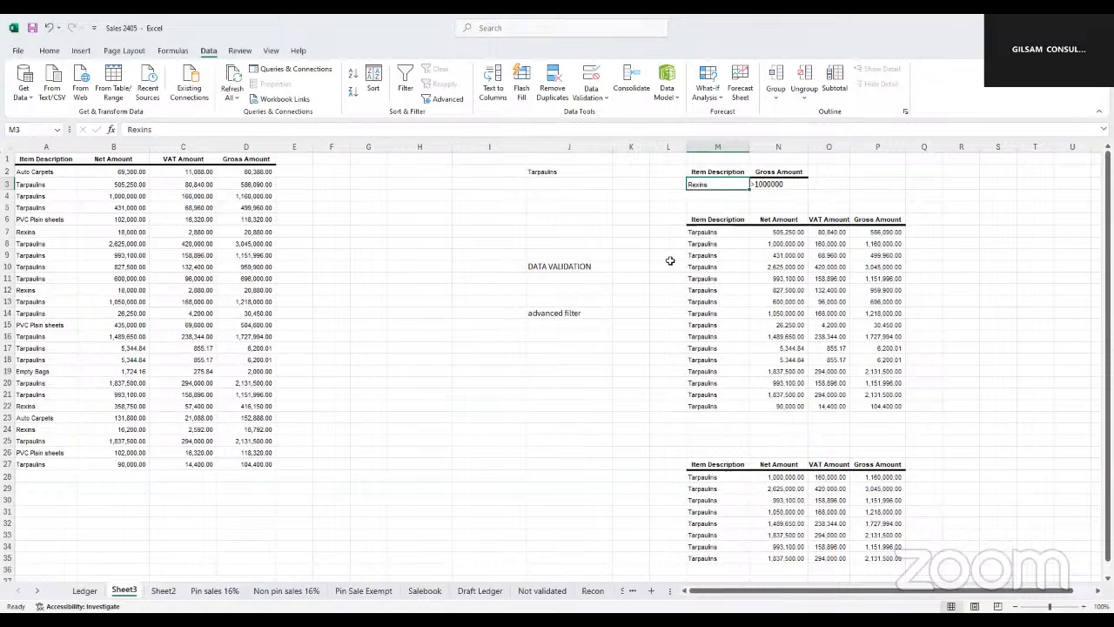
scroll(736, 304, "right", 3)
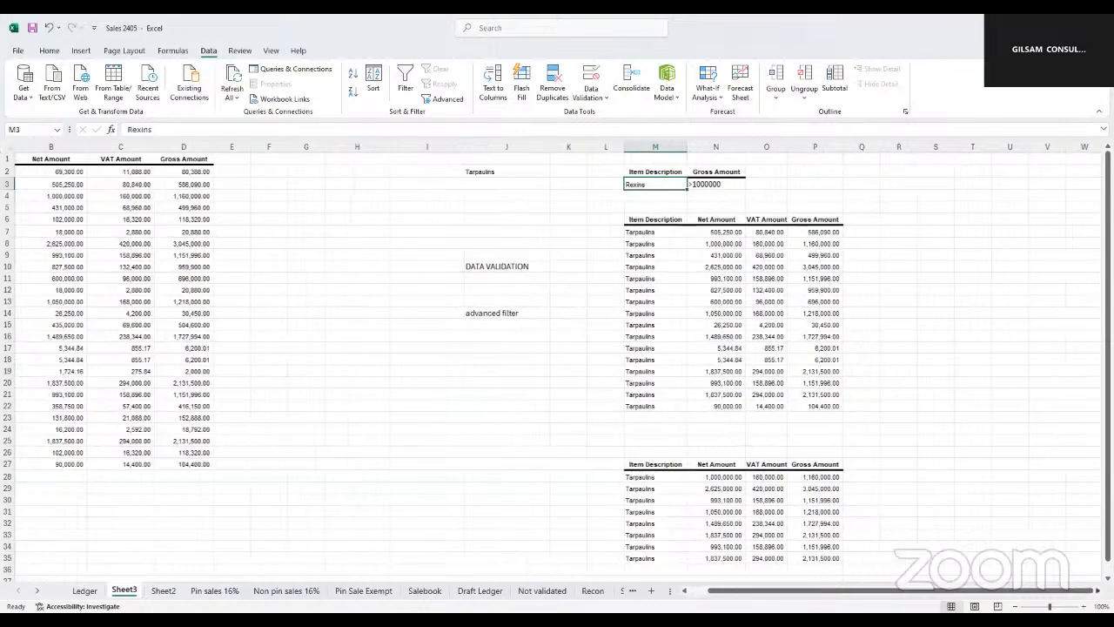
left_click(732, 183)
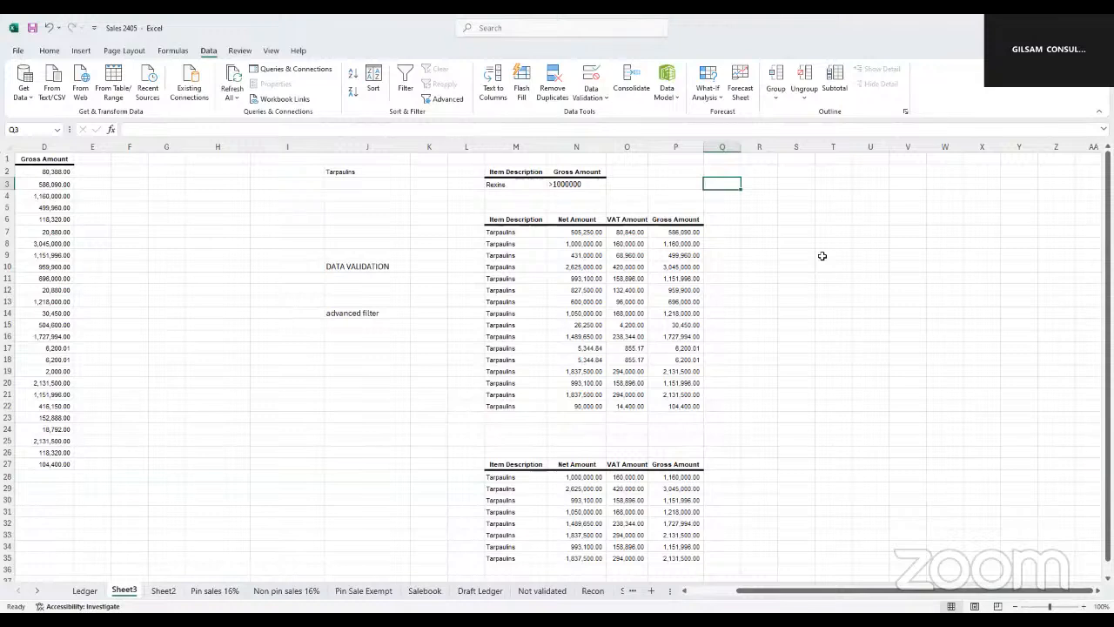
type("=")
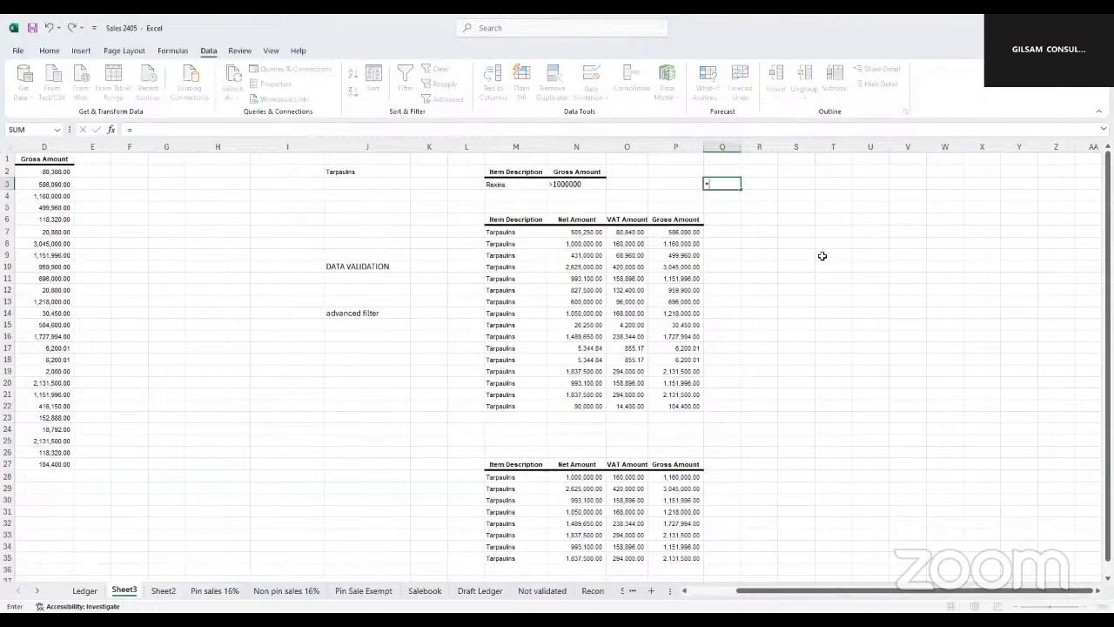
type("f")
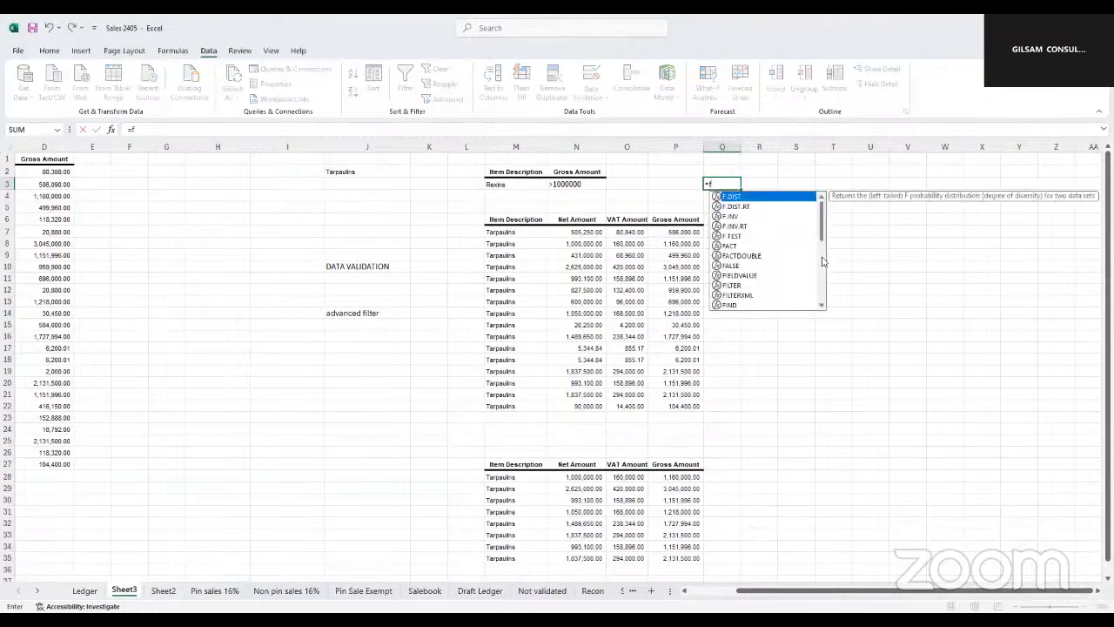
key("Escape")
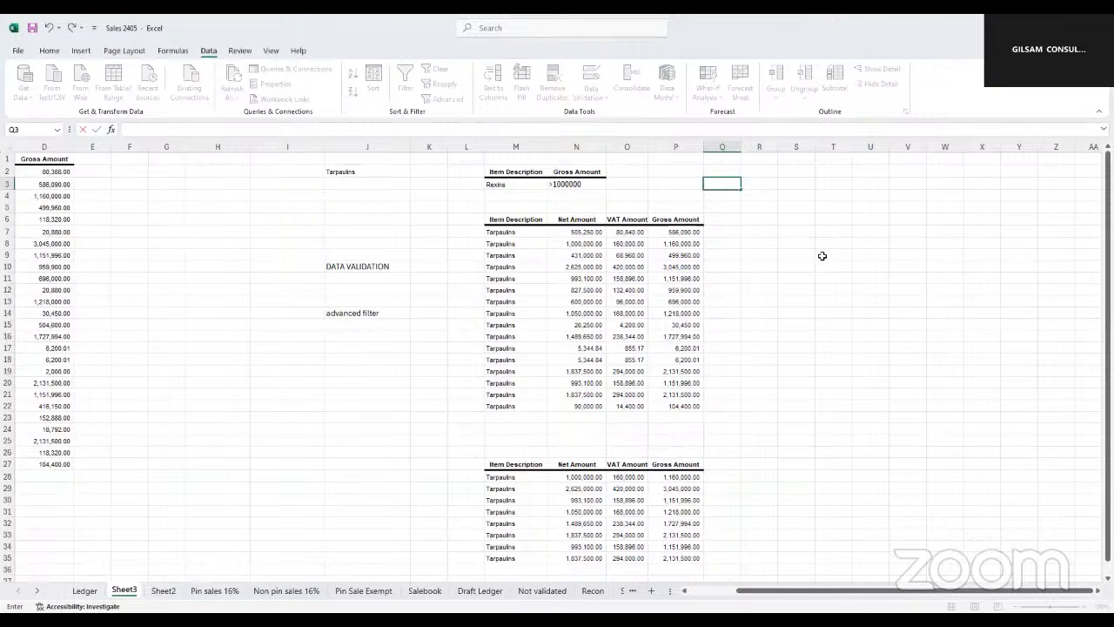
left_click(788, 183)
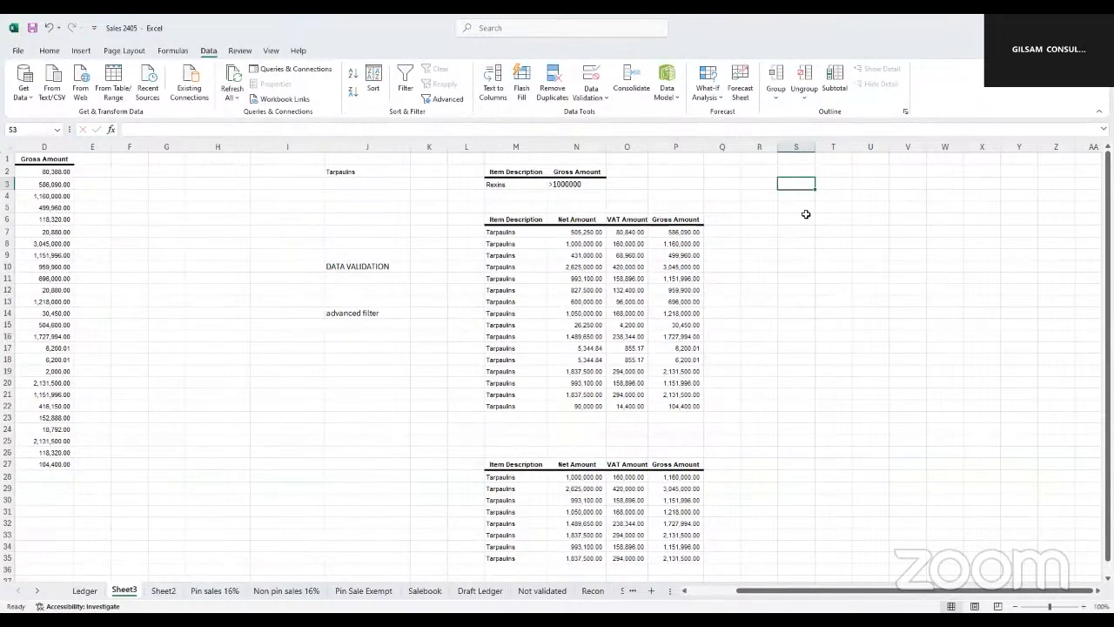
type("=")
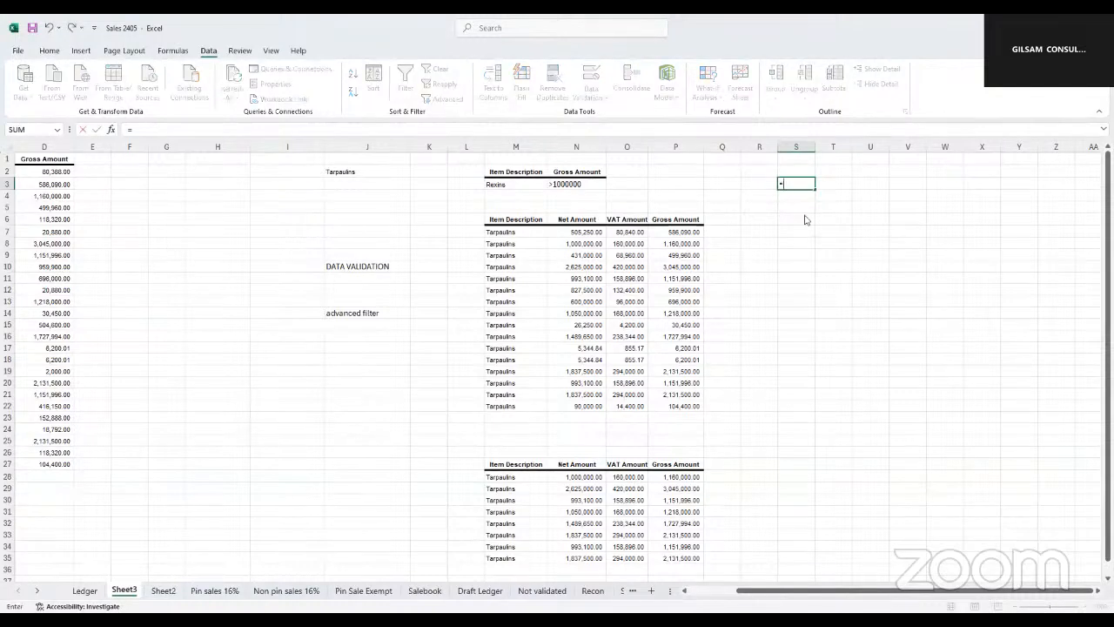
type("fil")
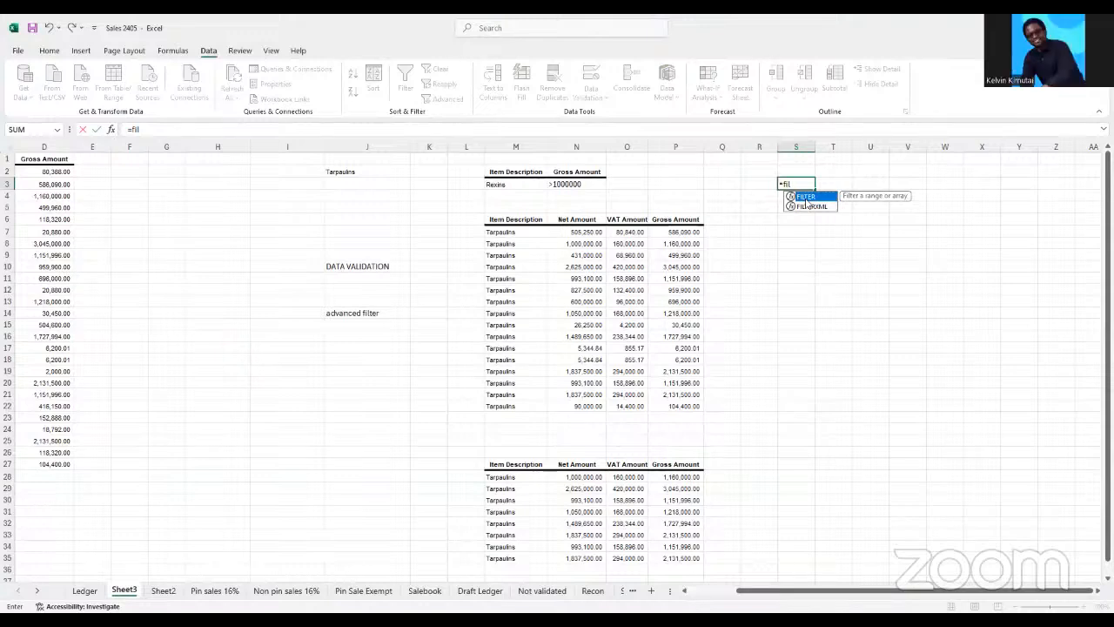
key("BackSpace")
key("BackSpace")
key("BackSpace")
key("BackSpace")
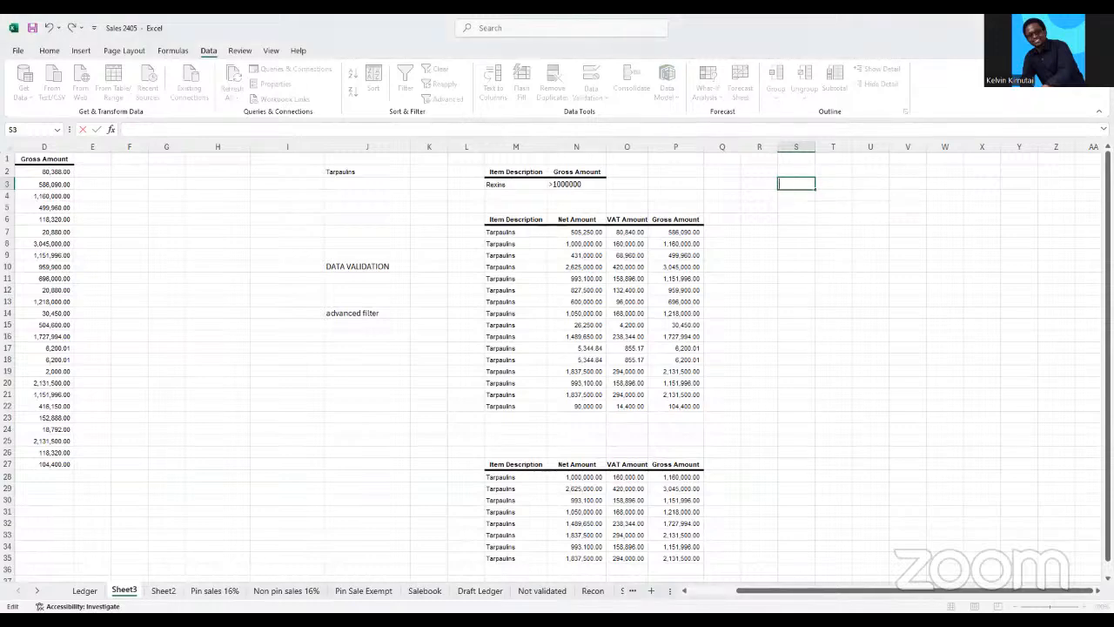
Delete columns H through P, removing the notes, criteria range and extracted tables beside the sales data
scroll(468, 224, "left", 3)
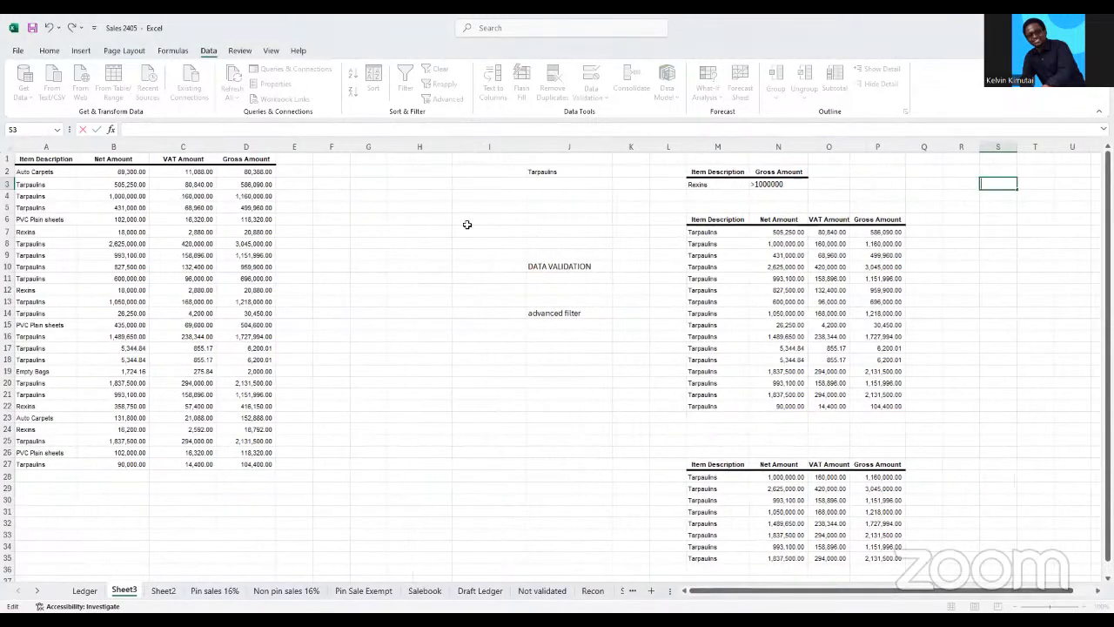
left_click(419, 146)
left_click_drag(828, 186, 887, 197)
right_click(618, 202)
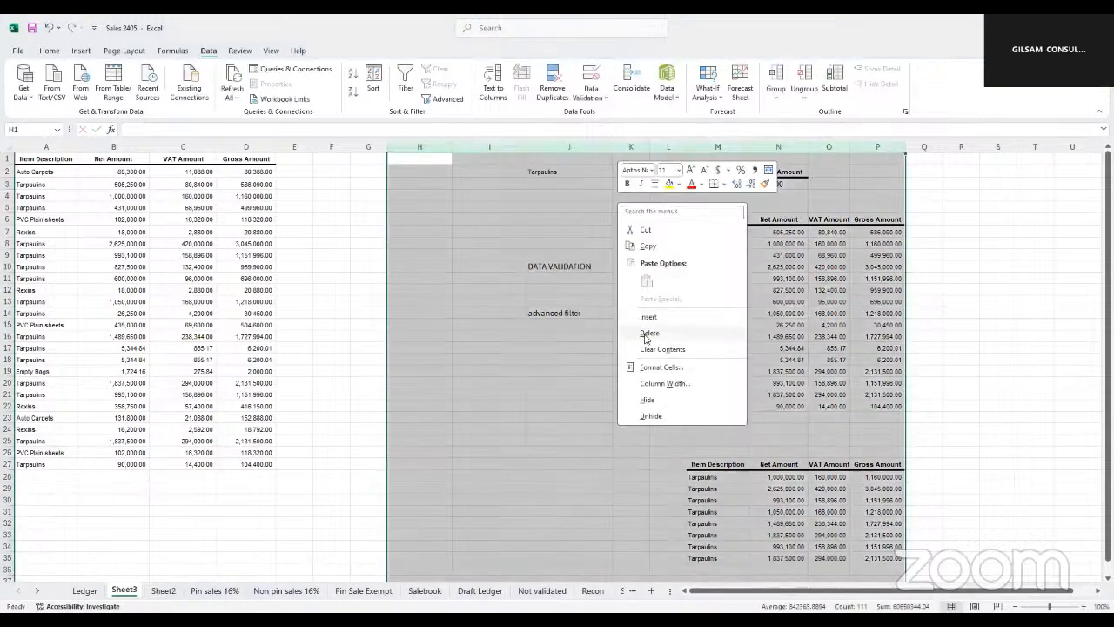
left_click(648, 333)
left_click(256, 183)
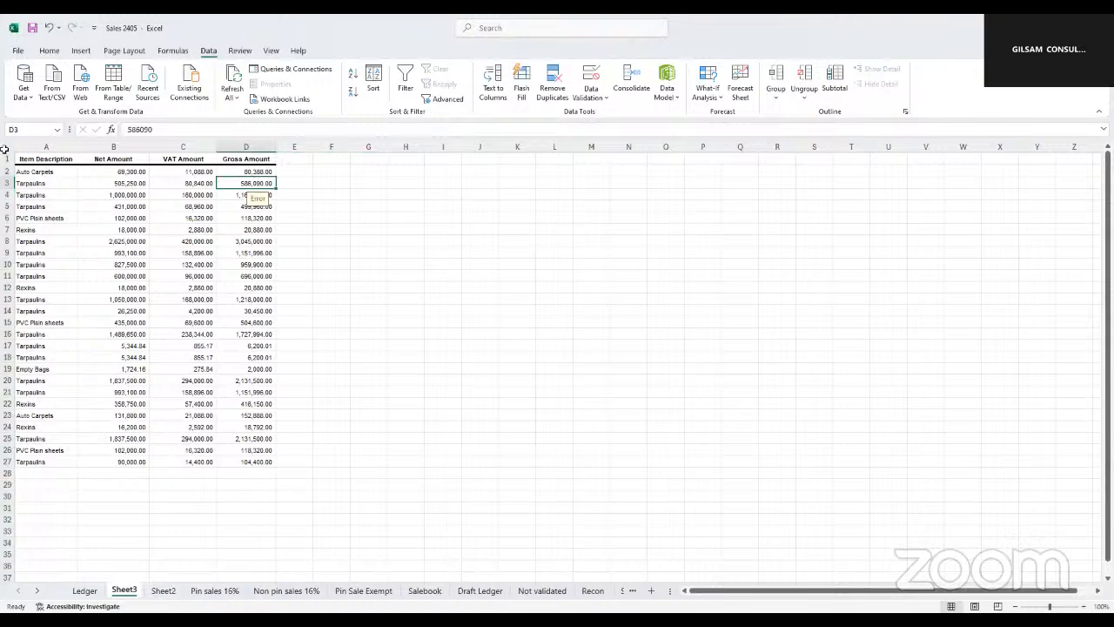
left_click(30, 183)
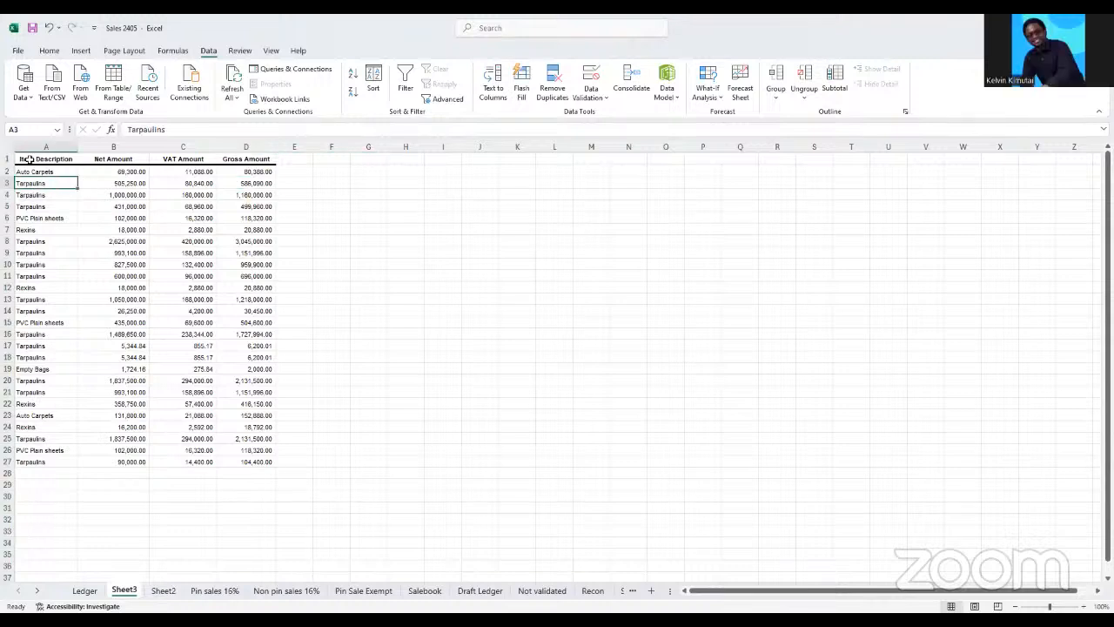